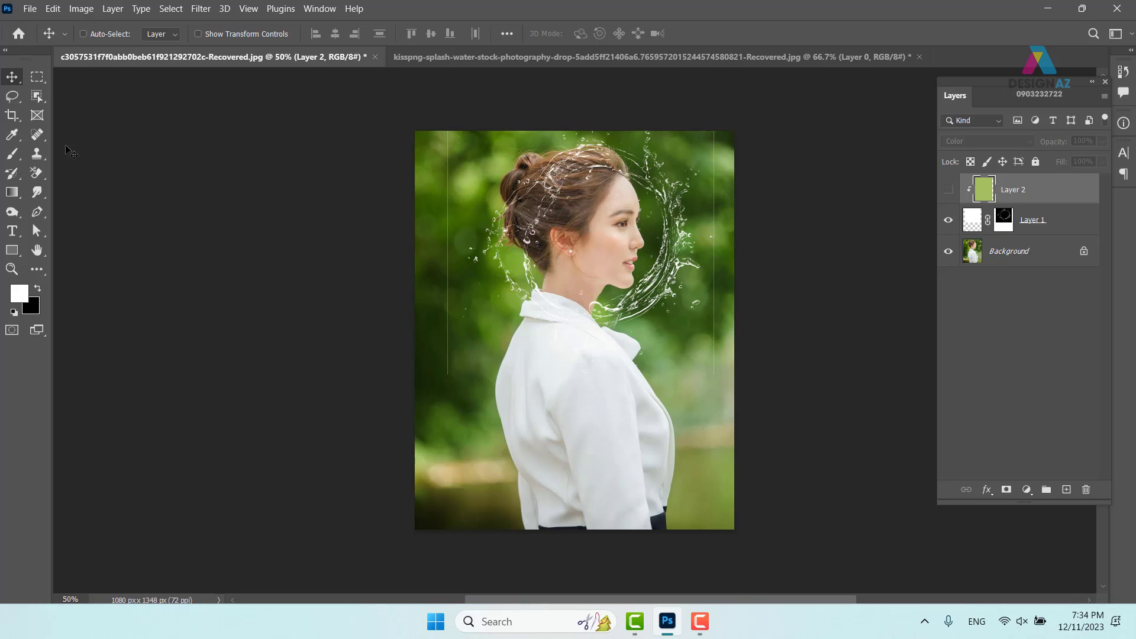
Step: Black out the thin vertical line near the photo's right edge on Layer 1's mask, using a rectangular selection and foreground color 000000
left_click(36, 78)
left_click(86, 76)
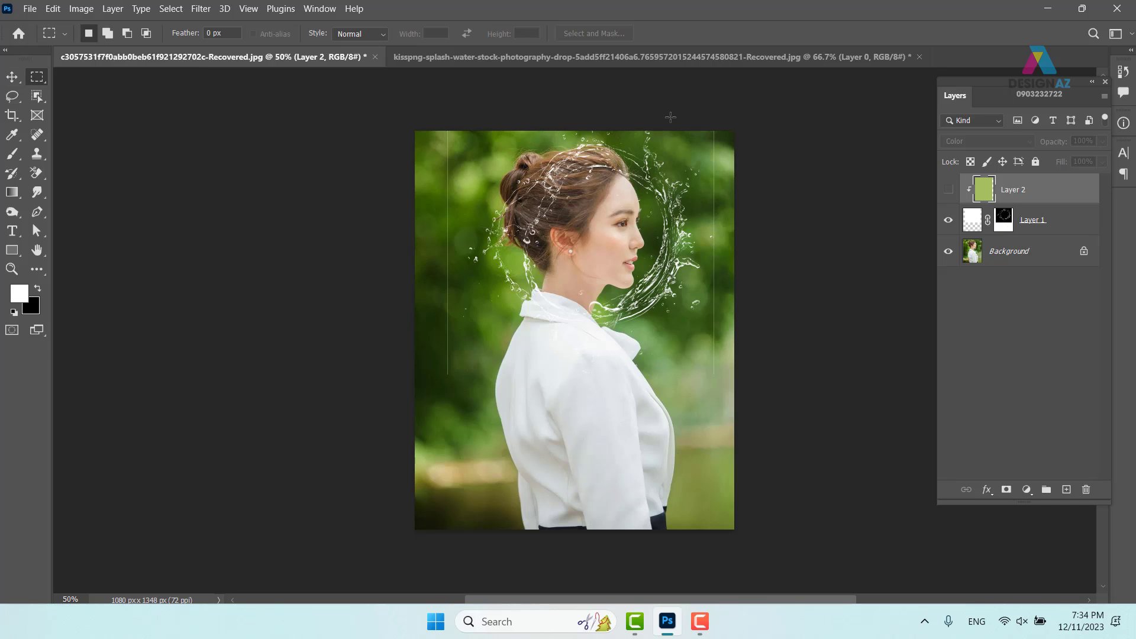
left_click_drag(712, 131, 799, 410)
left_click(1012, 228)
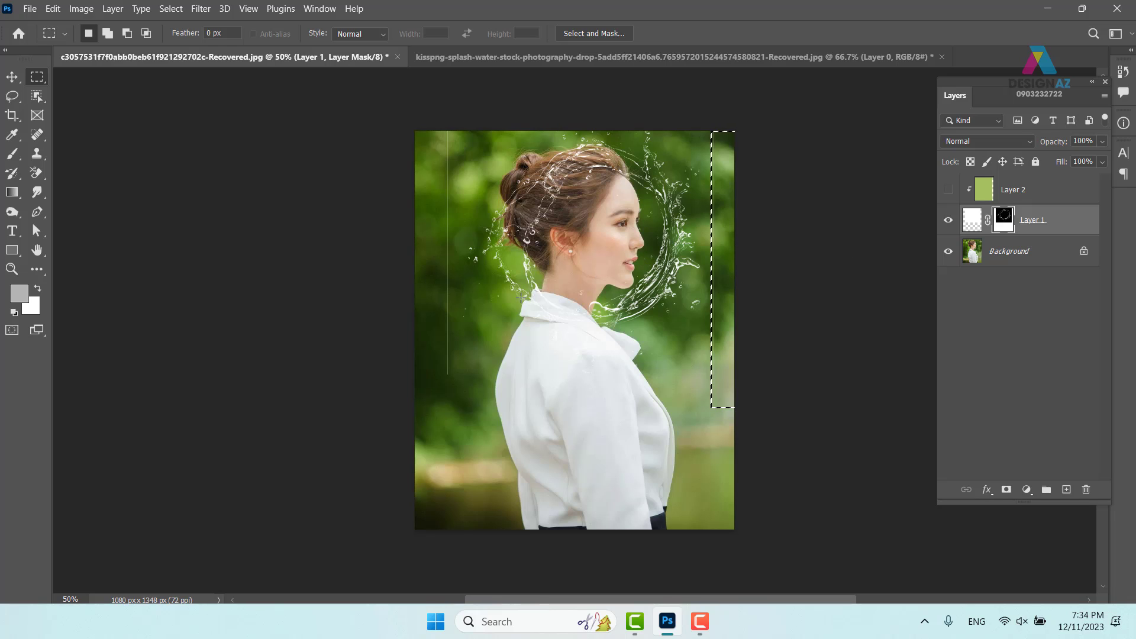
left_click(18, 293)
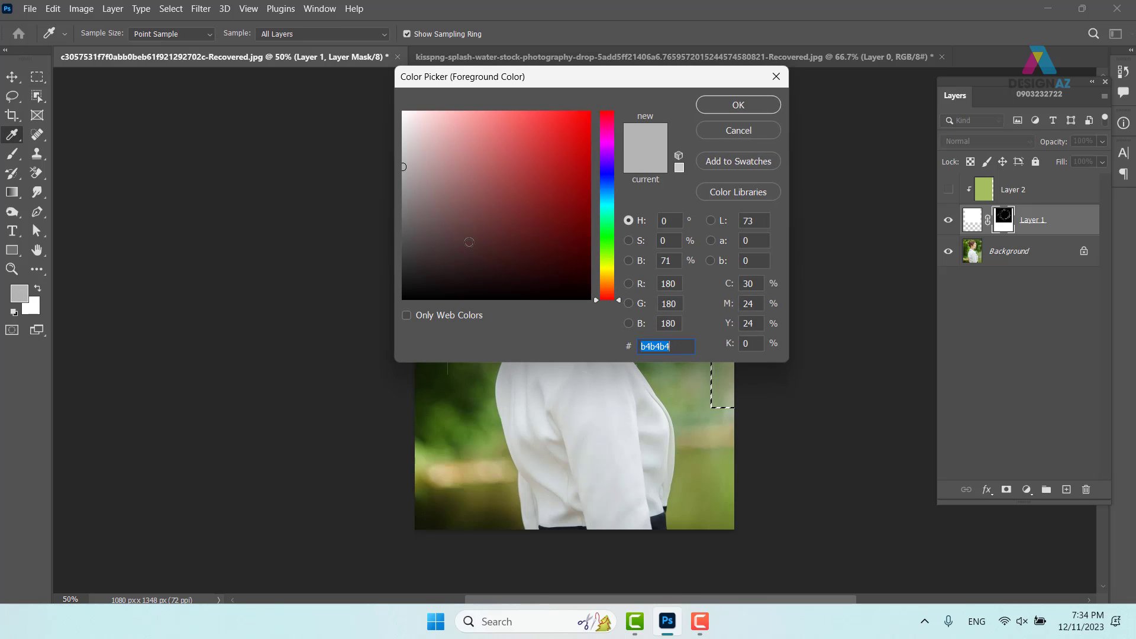
type("000000")
left_click(765, 109)
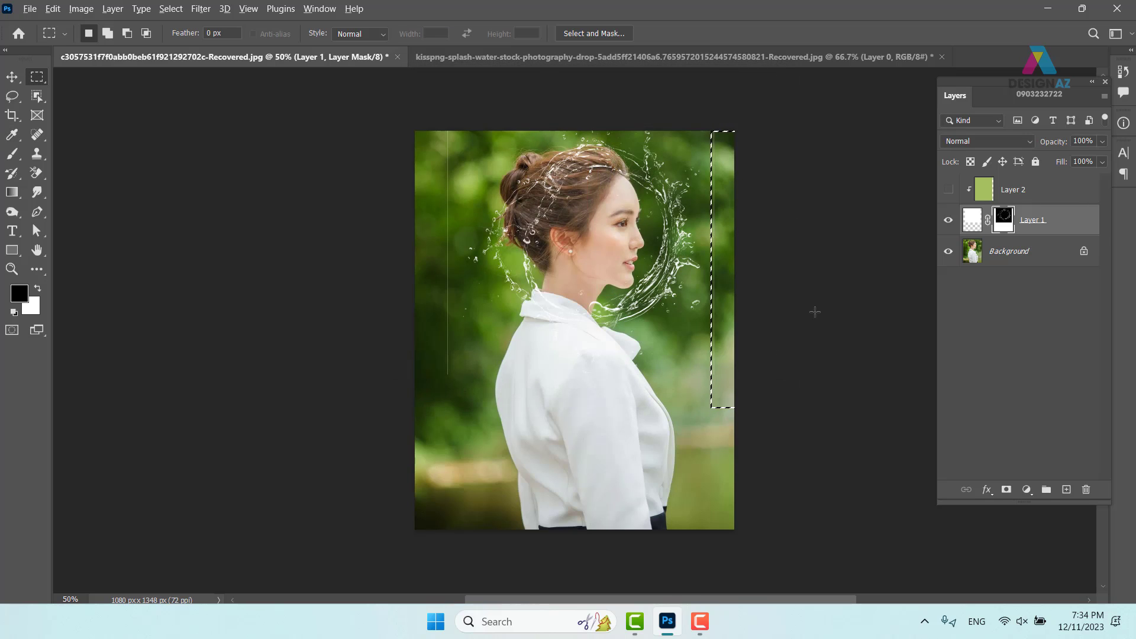
key("ctrl+d")
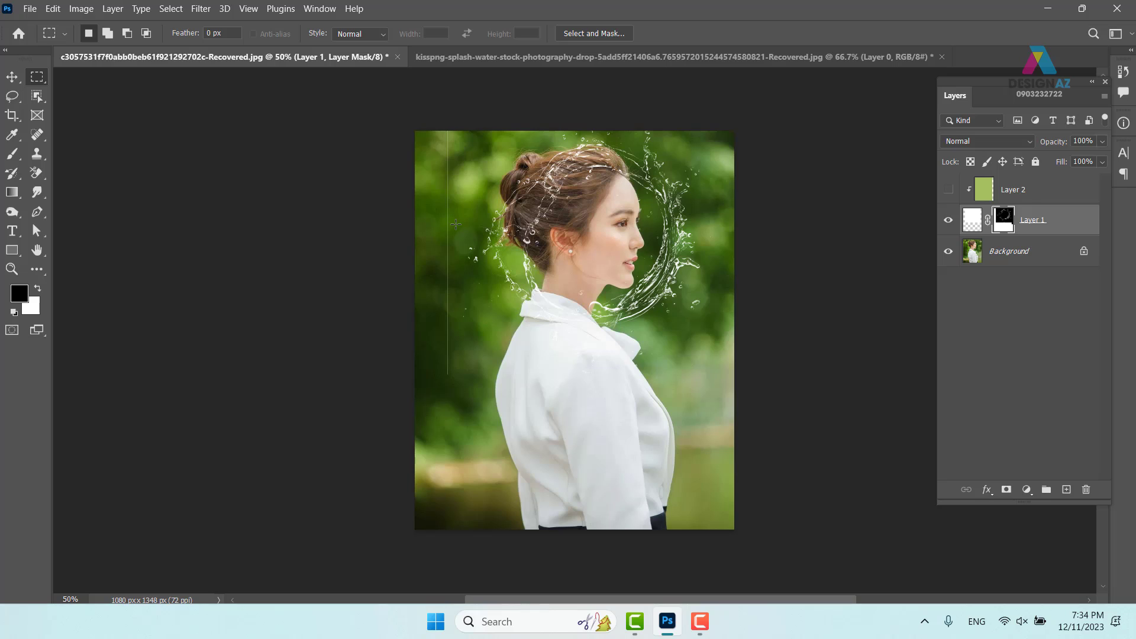
Step: Brush black on Layer 1's mask along the thin vertical line near the photo's left edge
key("b")
left_click_drag(470, 184, 487, 187)
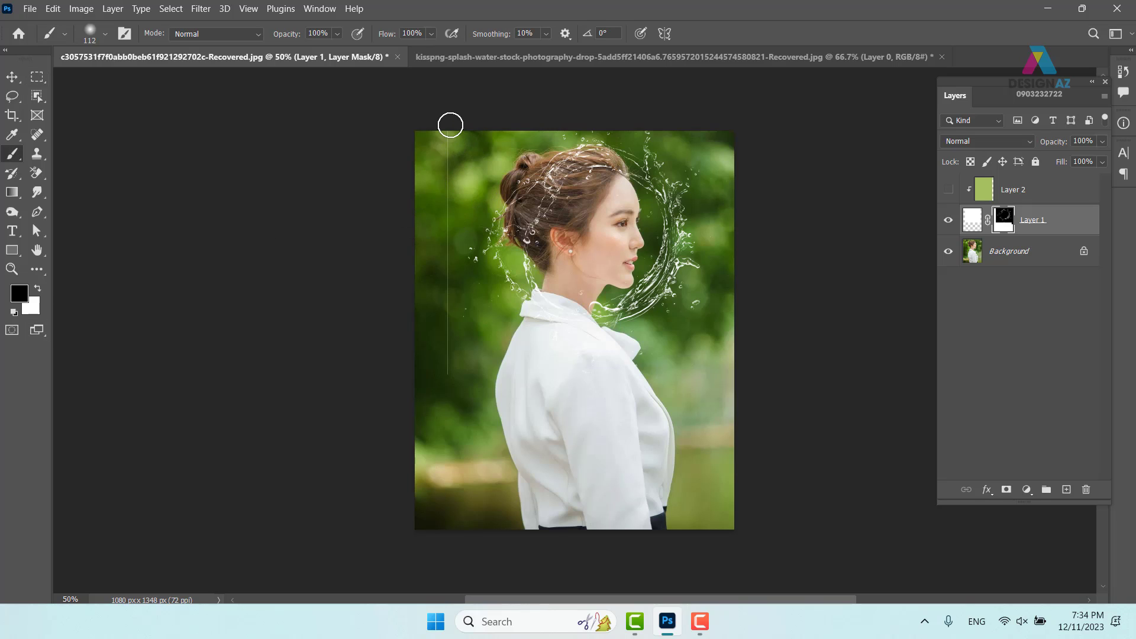
left_click_drag(449, 127, 453, 512)
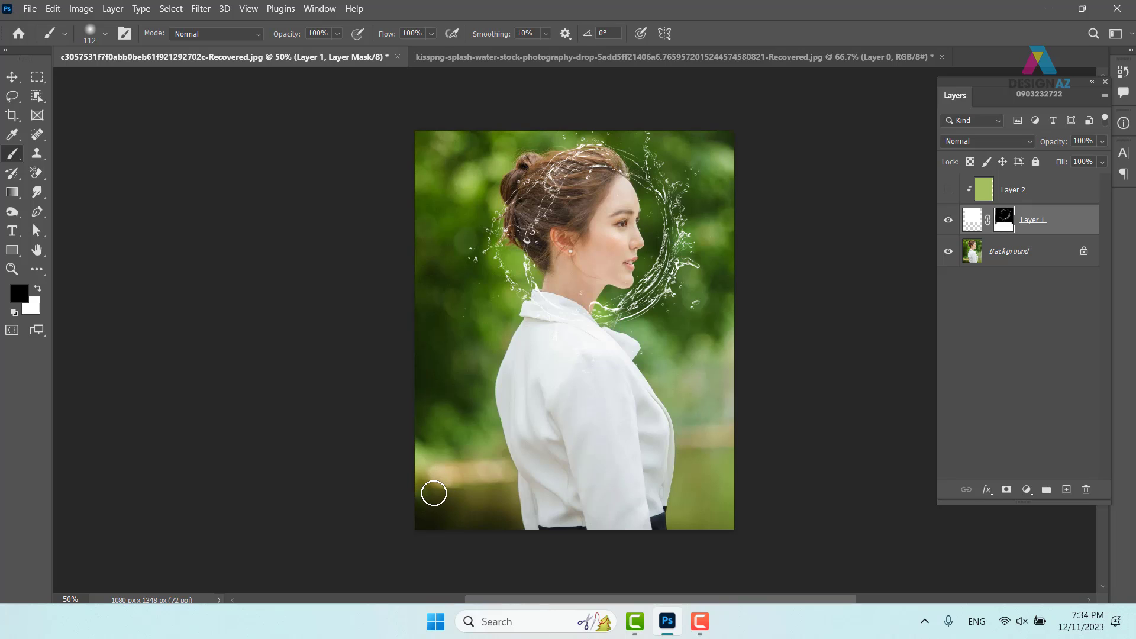
Step: Delete Layer 1 and Layer 2 from the portrait document, keeping only the Background
key("x")
left_click(1074, 201, "shift")
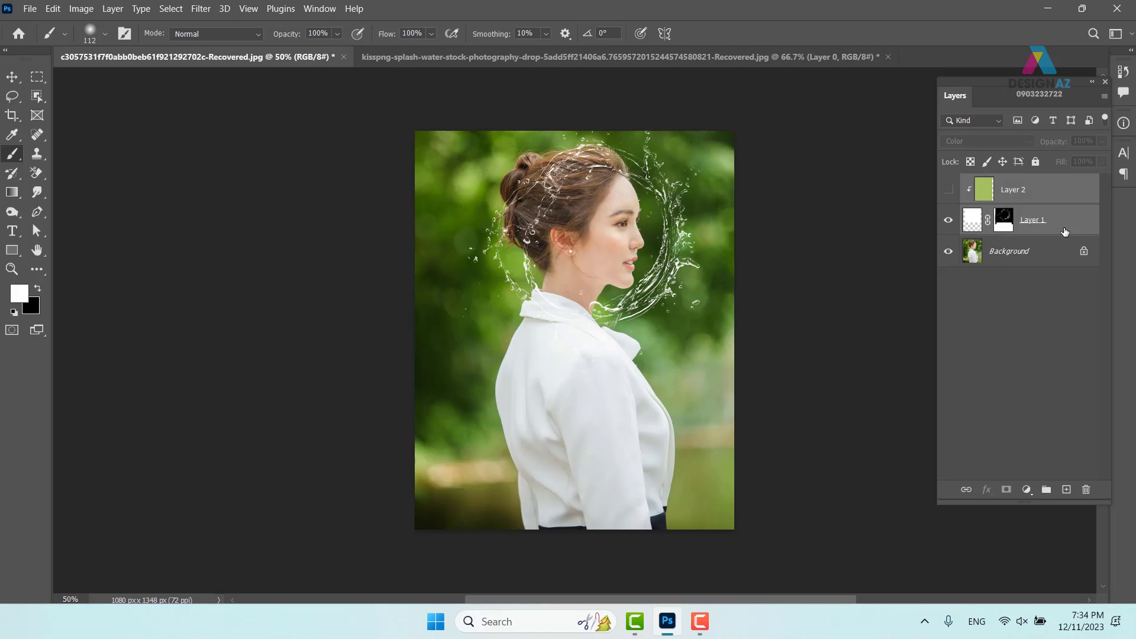
key("Delete")
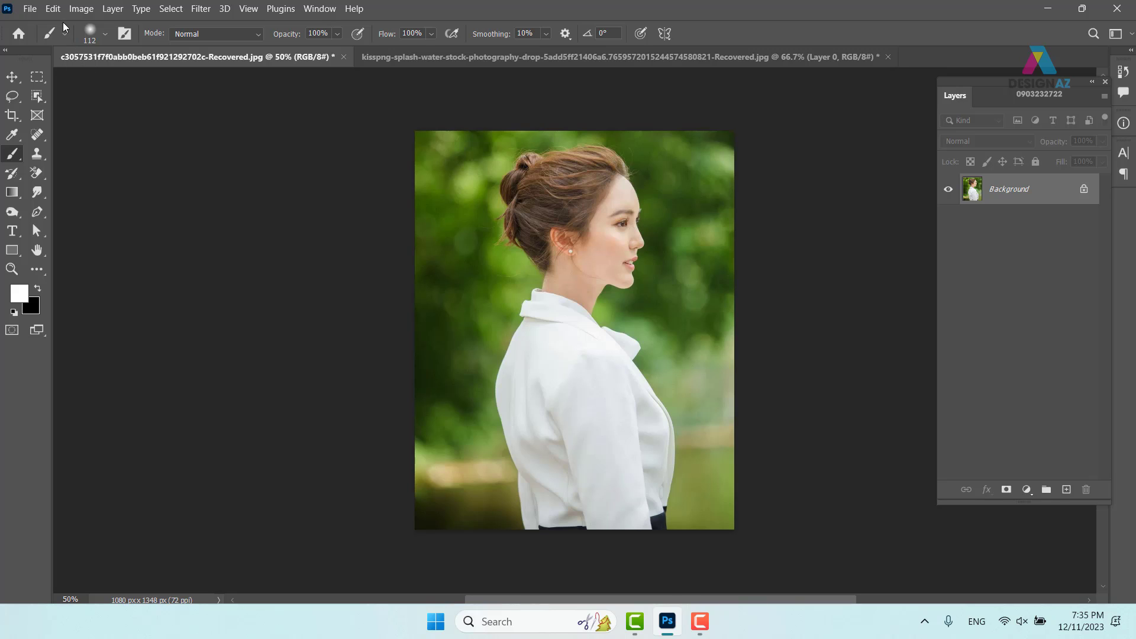
Step: Open the photo e7a760162593309.63d865dfa924f(1).jpg from folder 5 in Downloads
left_click(30, 9)
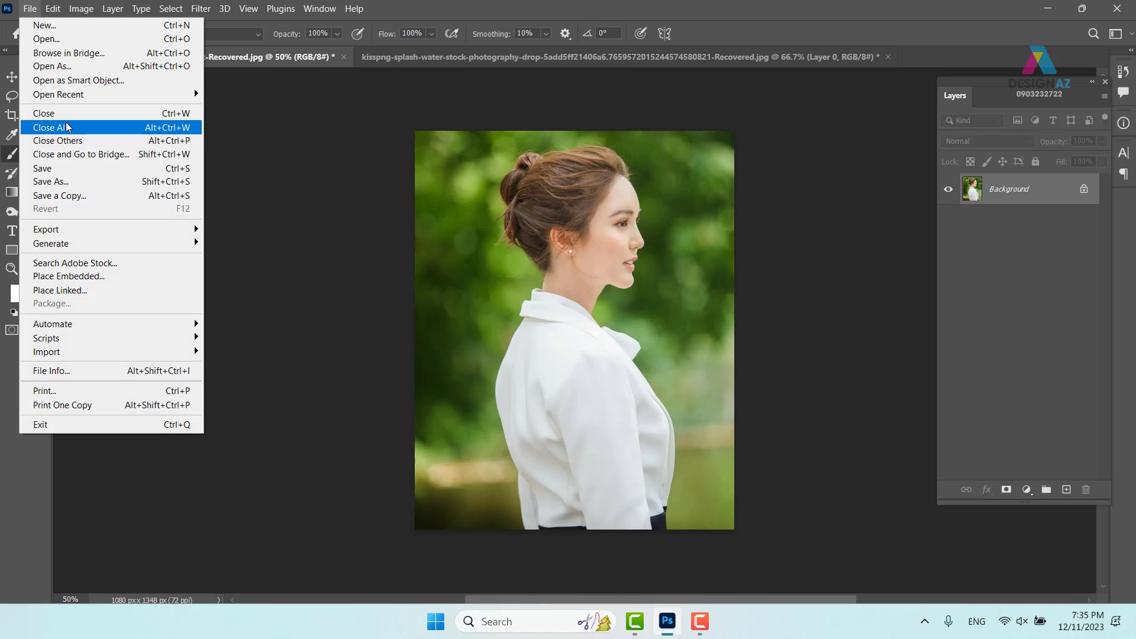
left_click(151, 39)
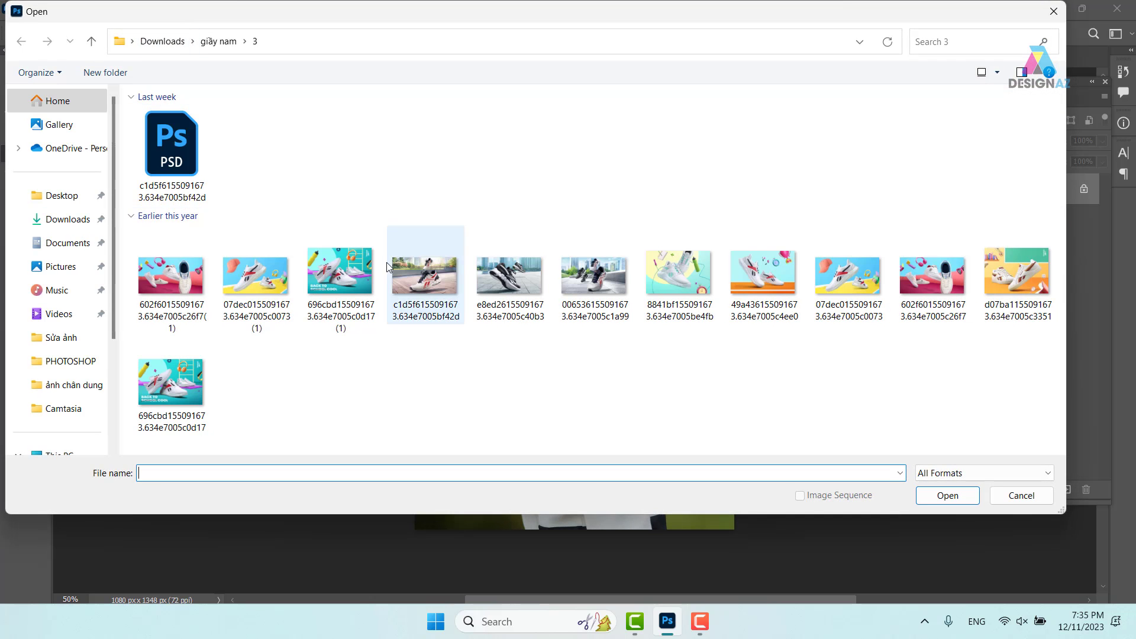
left_click(66, 220)
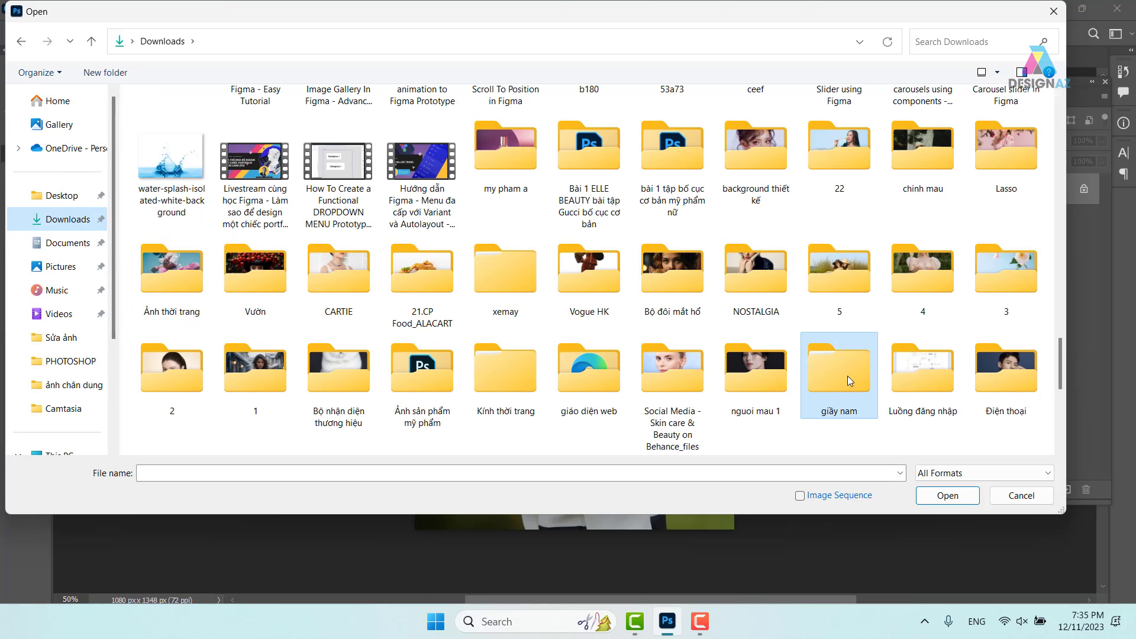
double_click(857, 278)
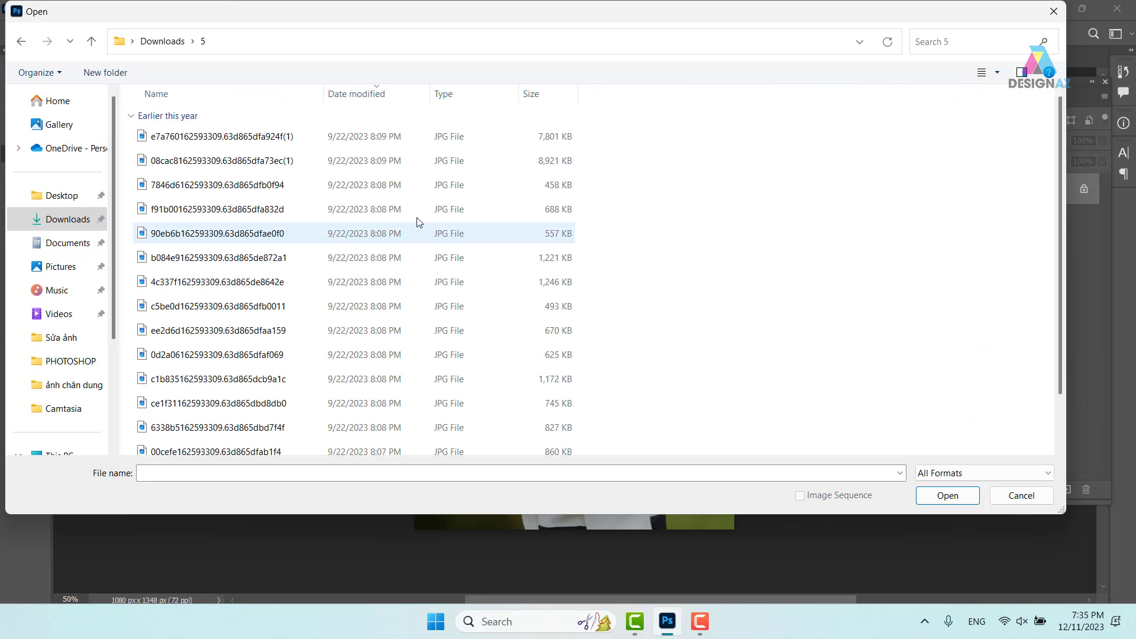
left_click(1000, 76)
left_click(1051, 45)
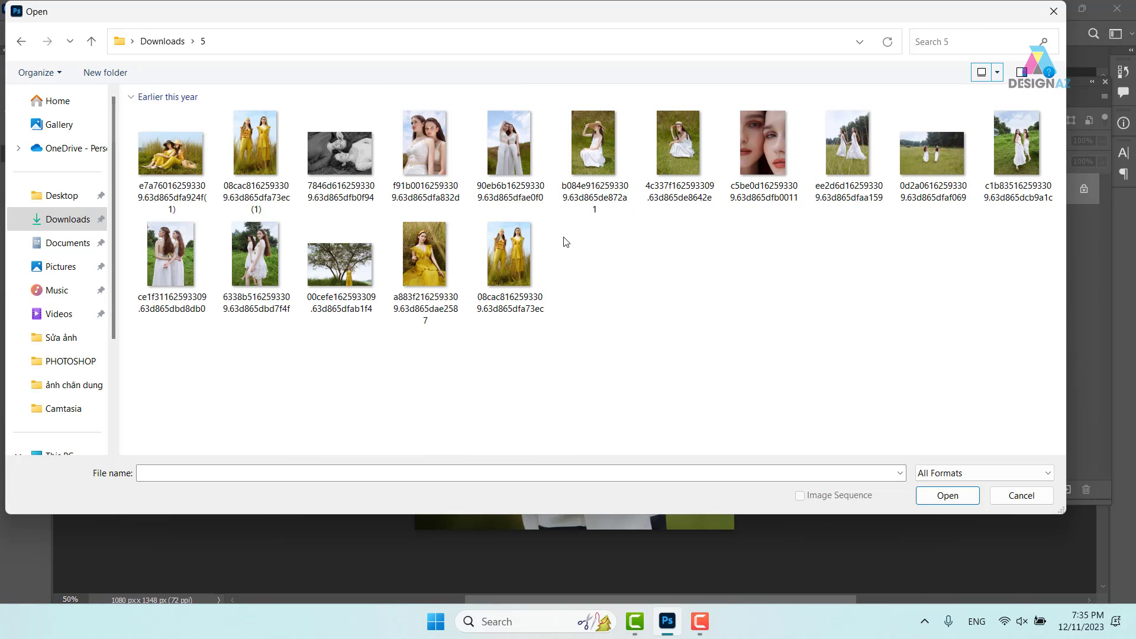
left_click(172, 155)
left_click(947, 496)
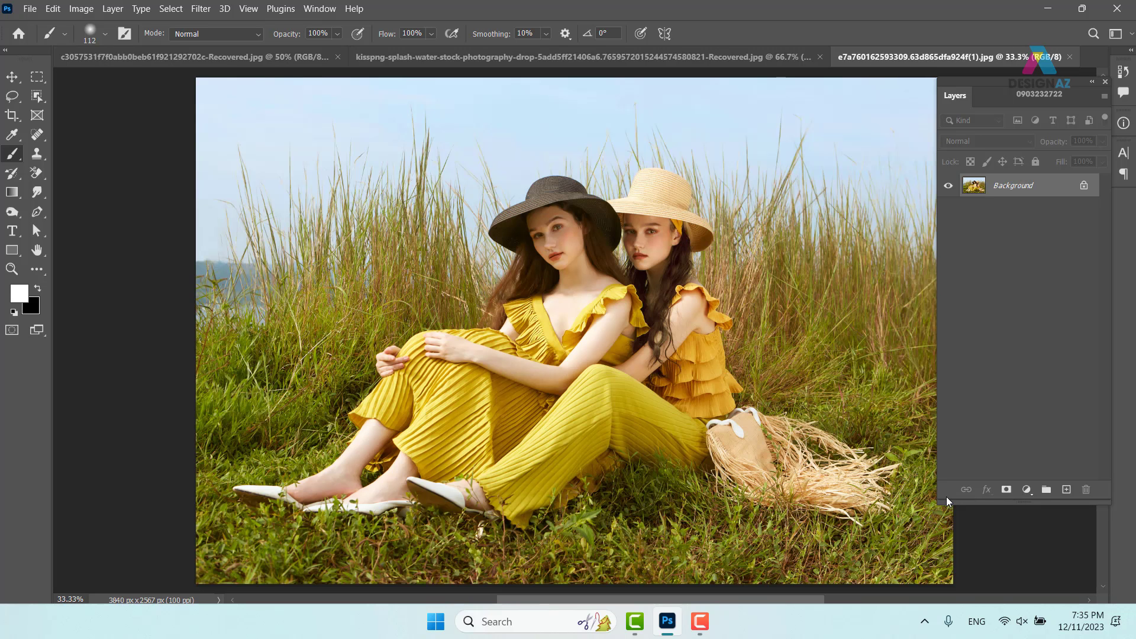
Step: Duplicate the Background layer of the photo of two women in yellow
left_click(12, 76)
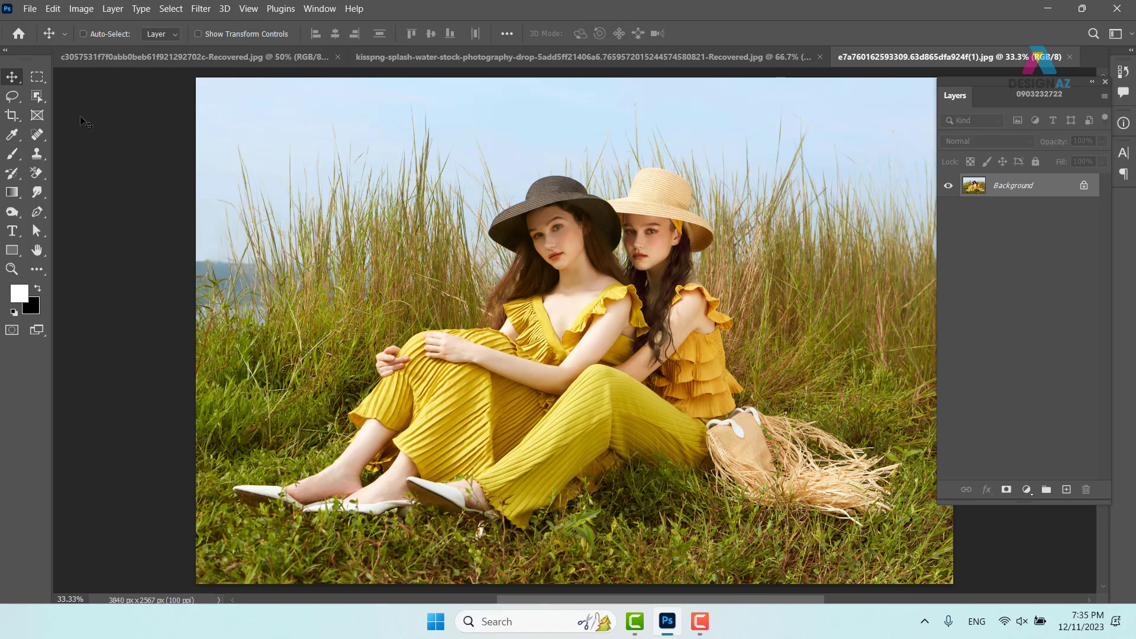
key("ctrl+plus")
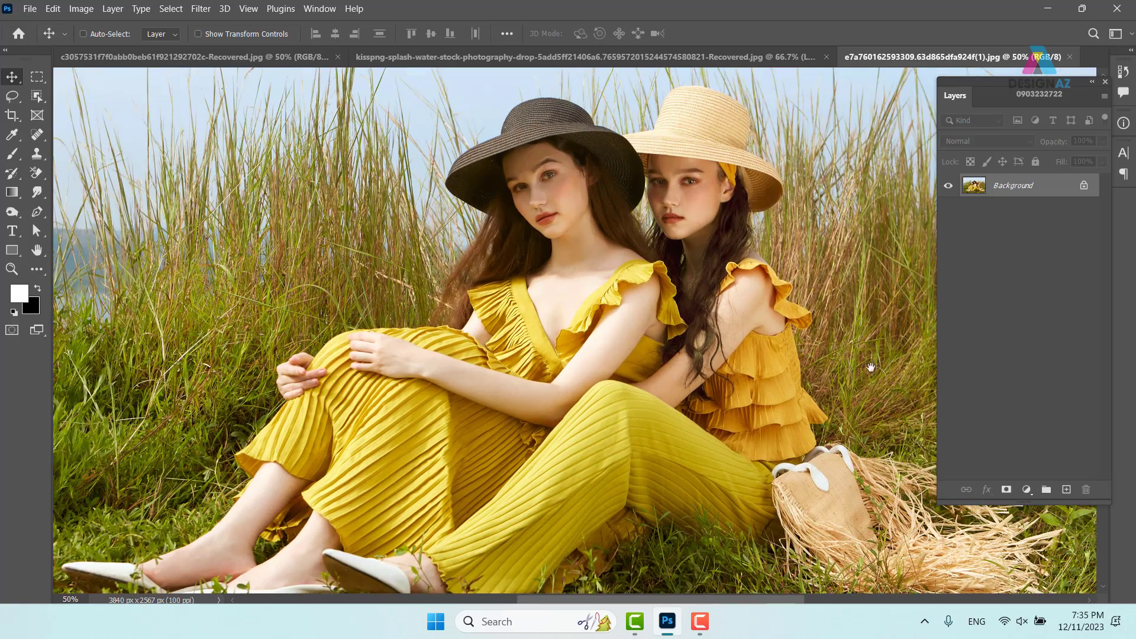
left_click_drag(799, 315, 715, 308)
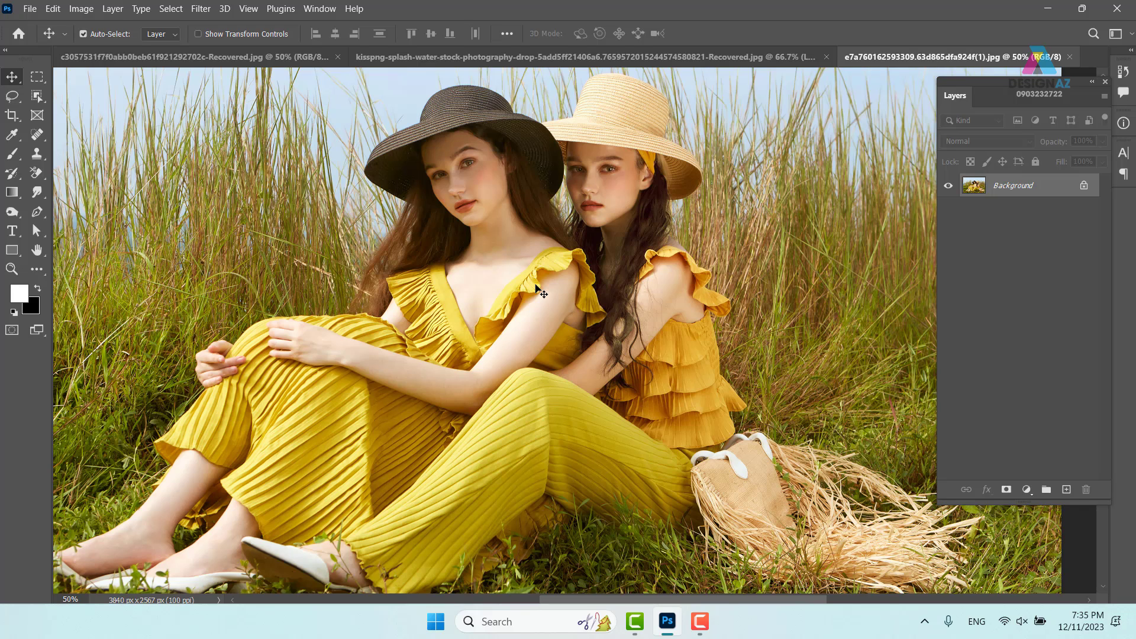
key("ctrl+j")
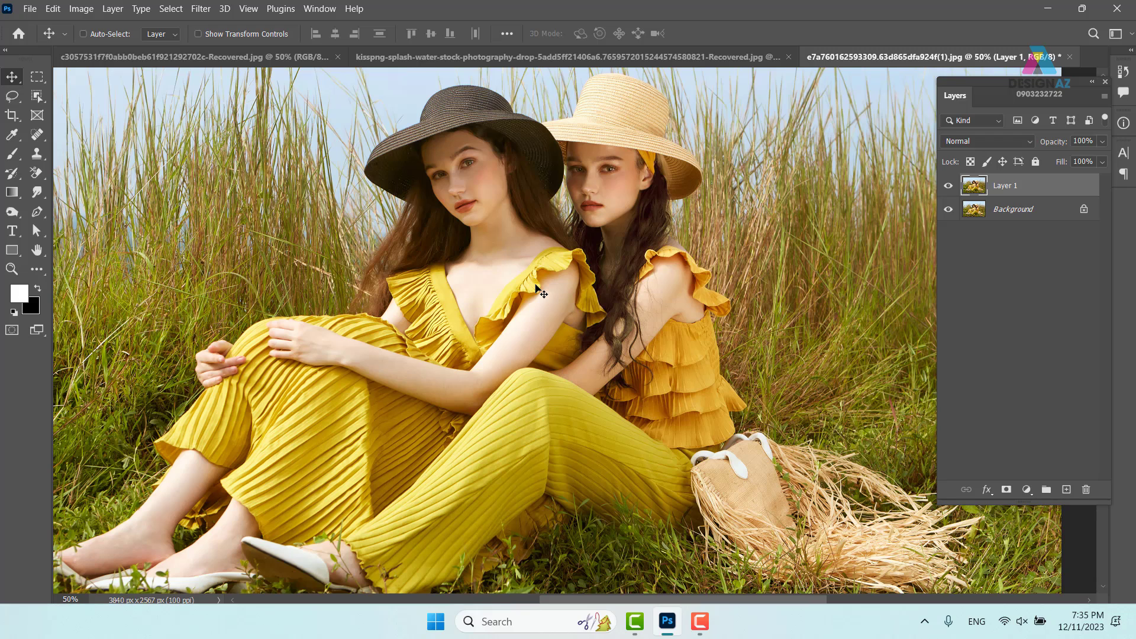
Step: Start a Levels adjustment on Layer 1, raise the Red channel's shadow input to 26, and compare with the original
left_click(82, 9)
mouse_move(111, 47)
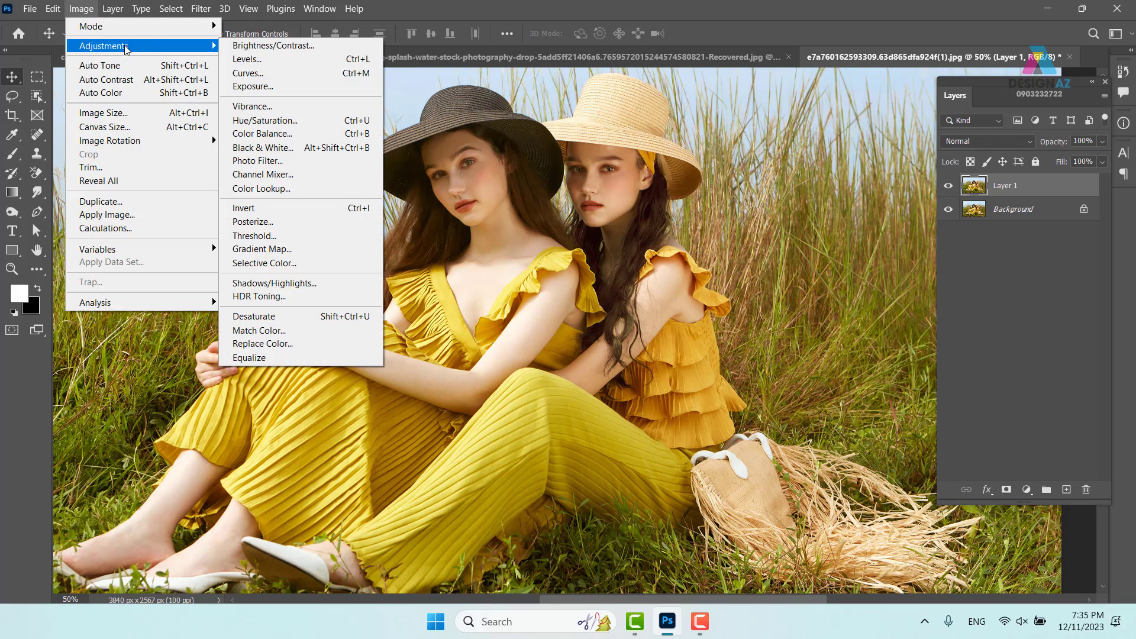
left_click(306, 59)
left_click_drag(804, 92, 204, 87)
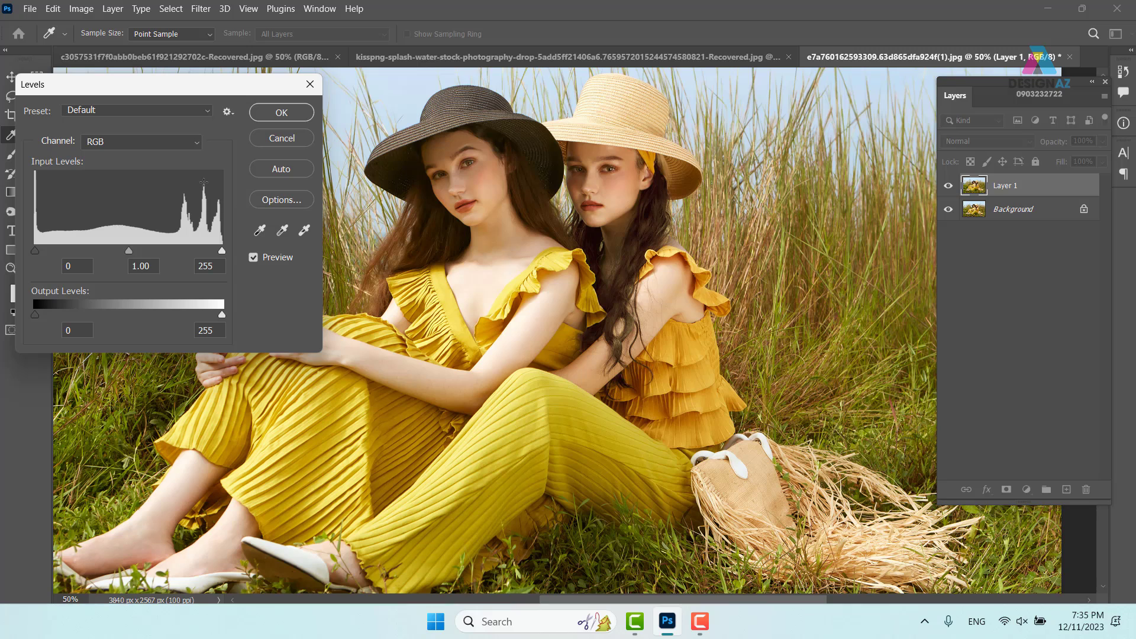
left_click(182, 143)
left_click(171, 155)
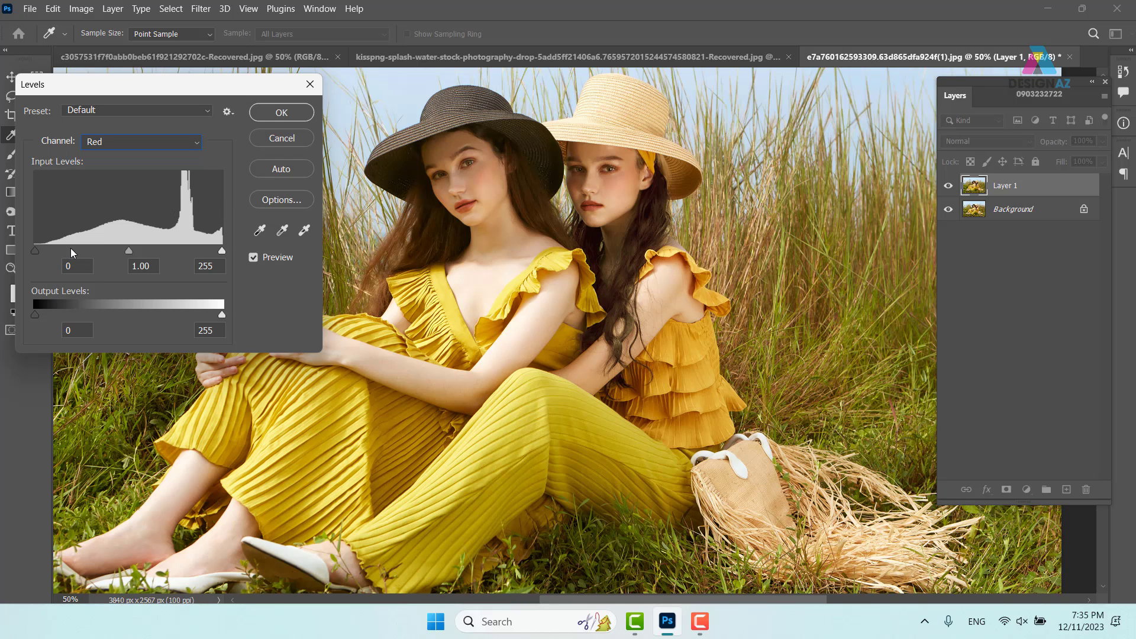
left_click_drag(35, 251, 63, 251)
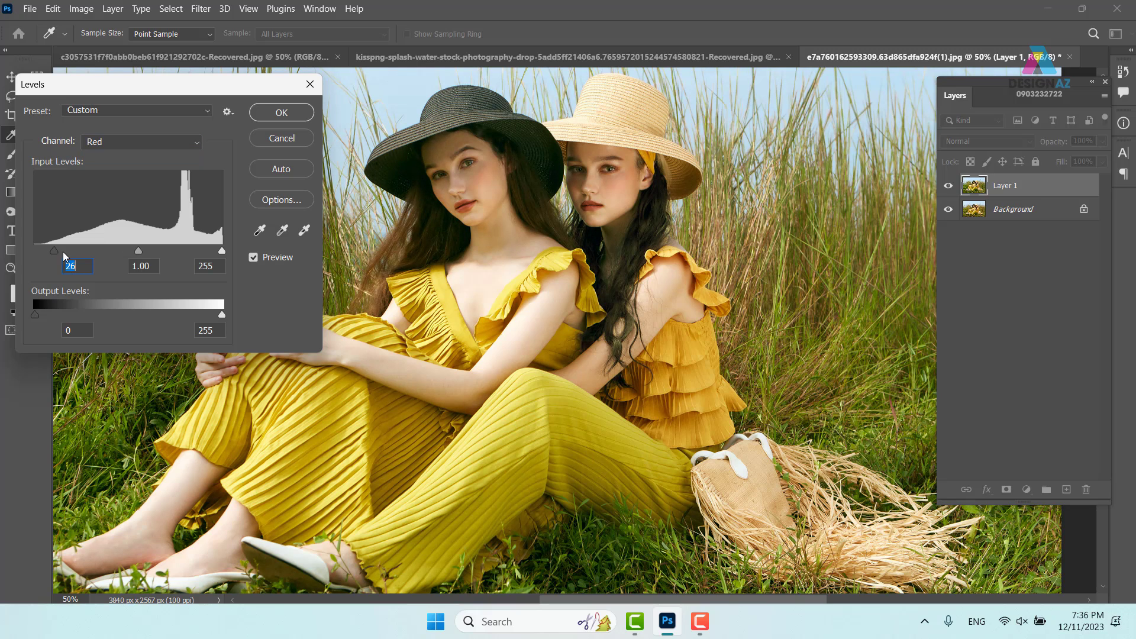
left_click(254, 257)
left_click(254, 258)
Step: Set the Green channel's input levels to 15 for shadows and 249 for highlights, and compare with the original
left_click(155, 141)
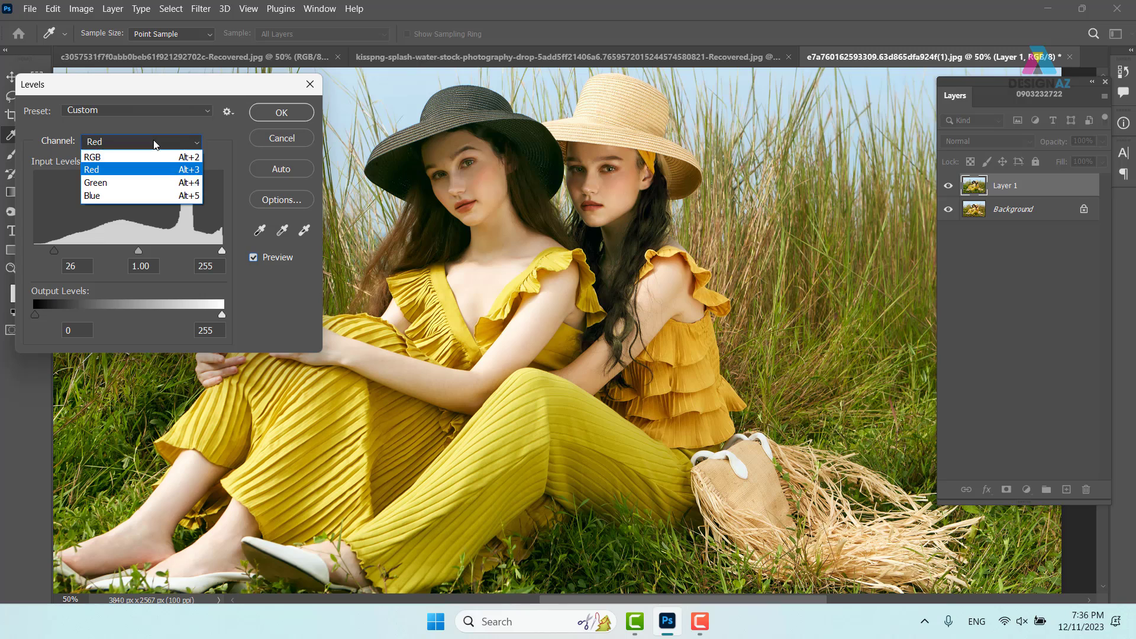
left_click(145, 183)
left_click_drag(223, 250, 220, 251)
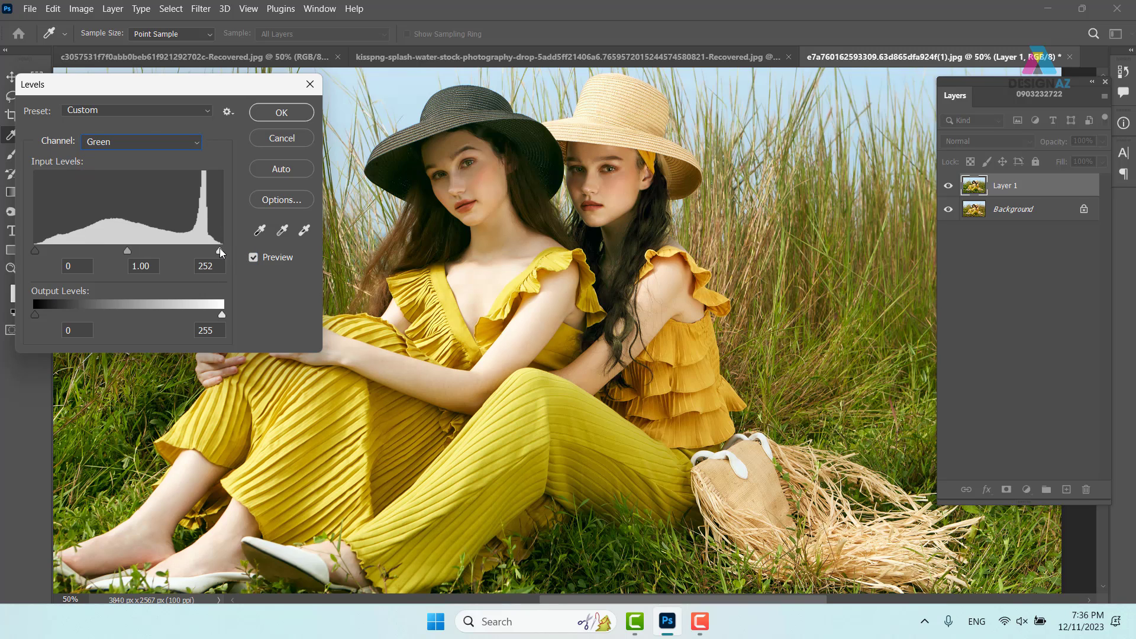
left_click_drag(33, 251, 46, 251)
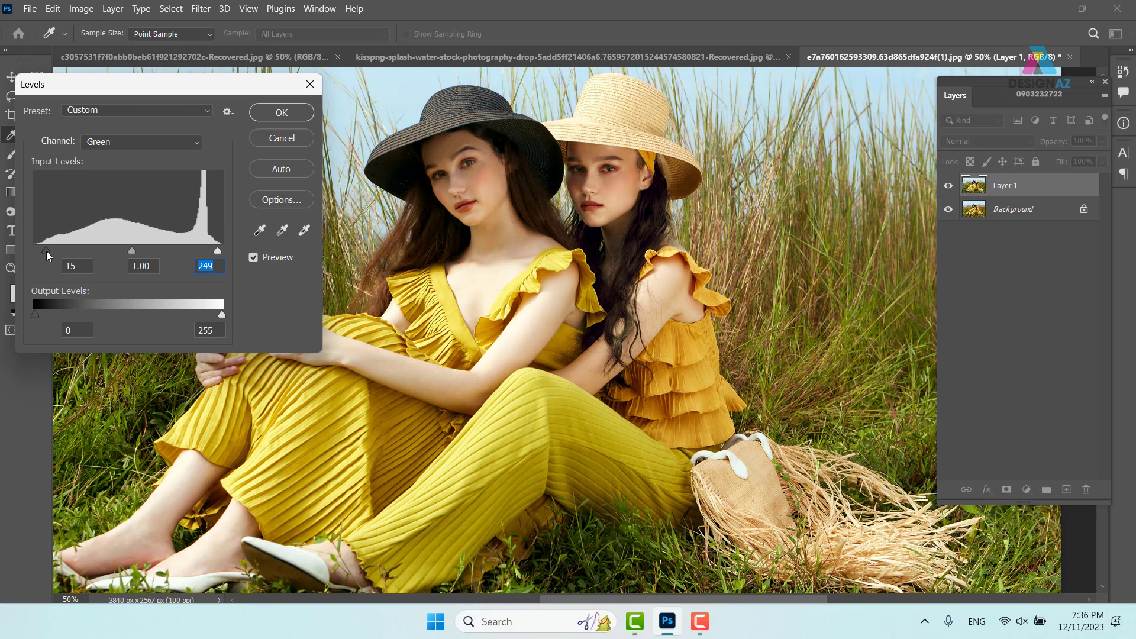
left_click(253, 258)
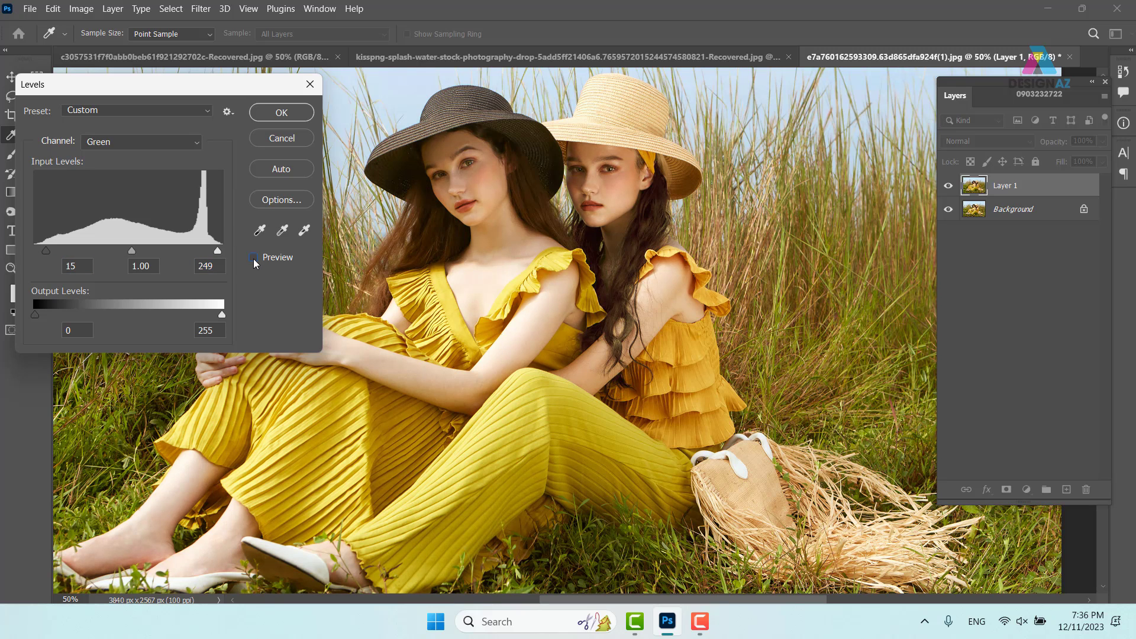
left_click(254, 258)
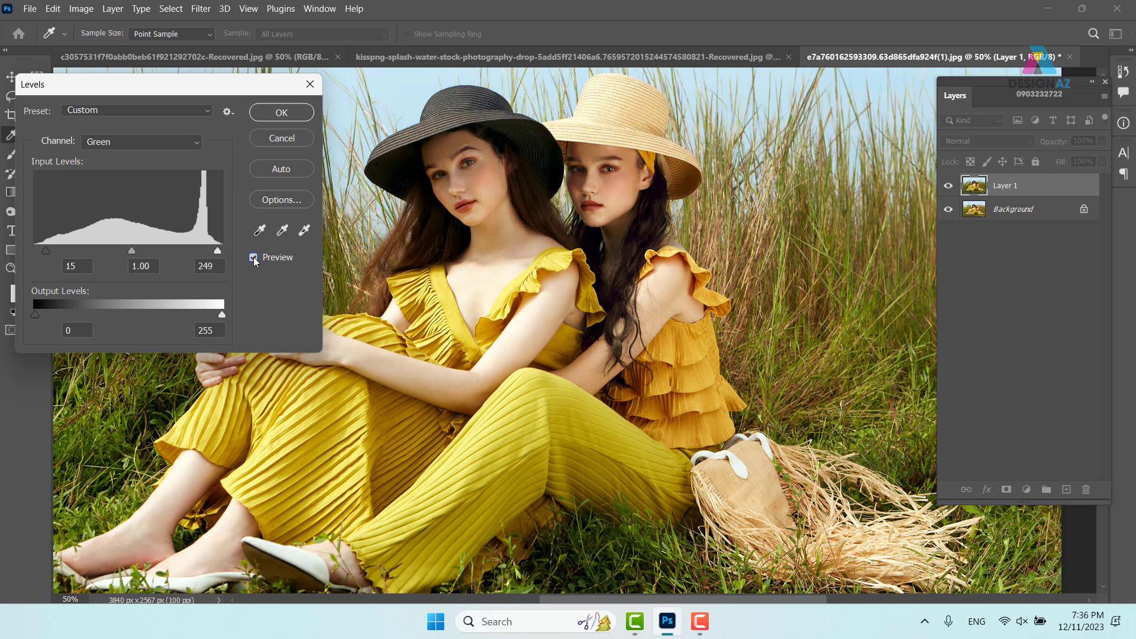
Step: Lower the Blue channel's highlight input and apply the Levels adjustment, comparing Layer 1 with the original photo
left_click(143, 143)
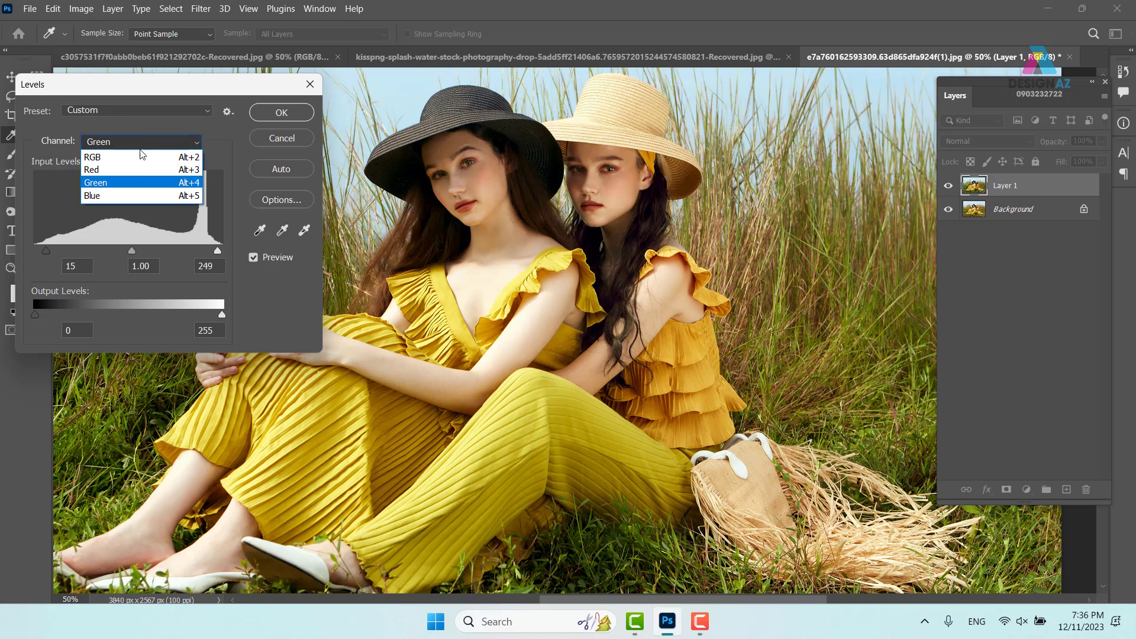
left_click(129, 197)
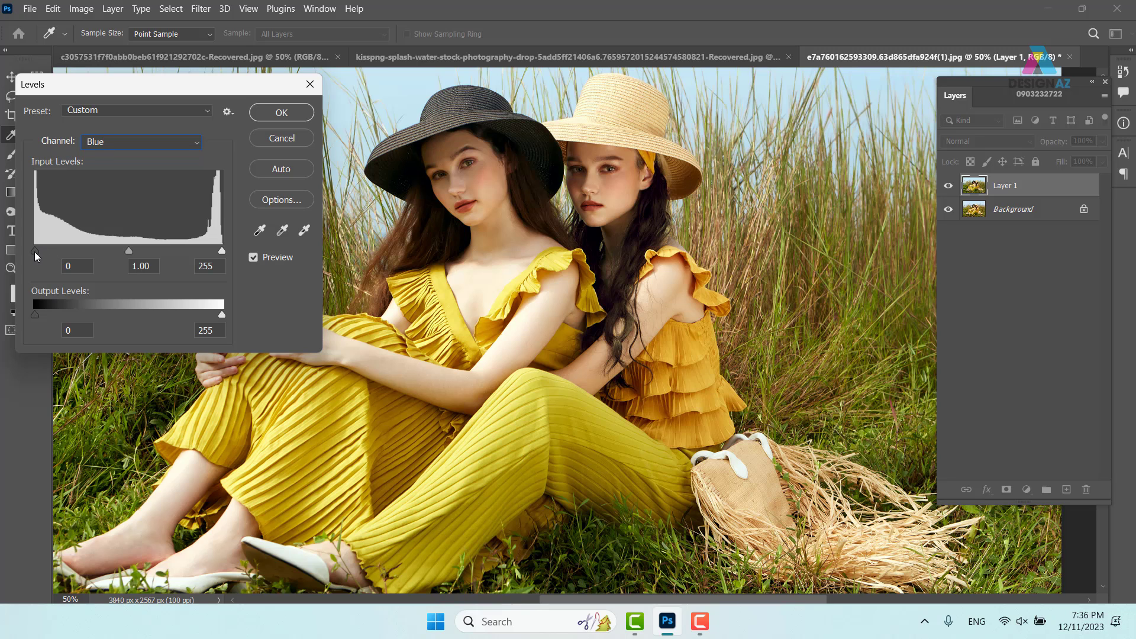
left_click_drag(34, 250, 3, 248)
left_click_drag(222, 252, 206, 250)
left_click(281, 113)
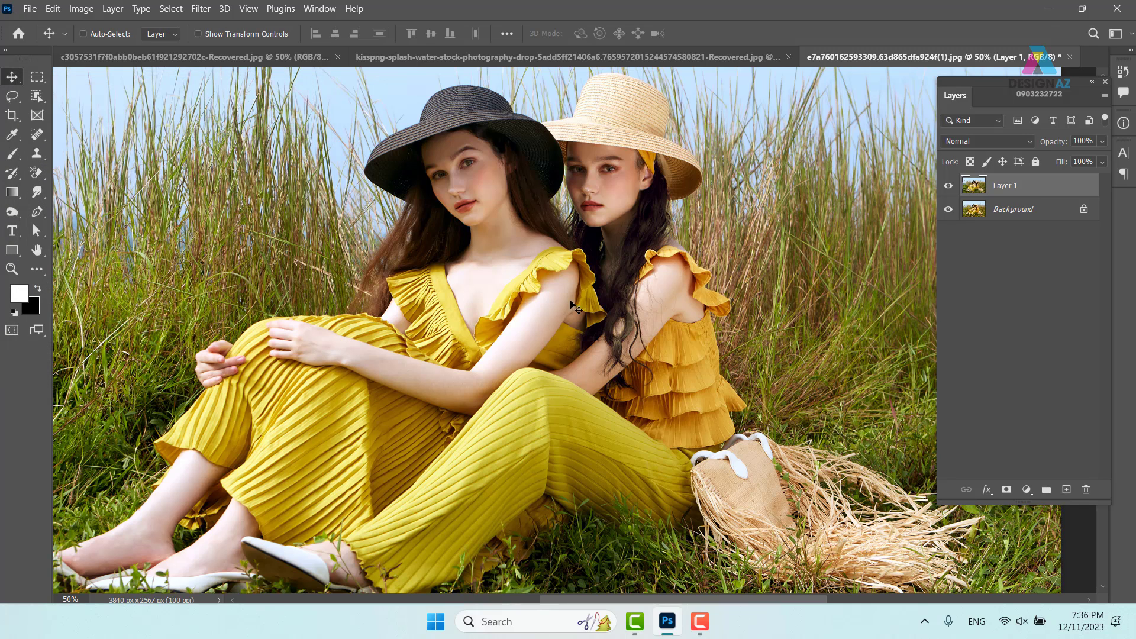
left_click(949, 187)
left_click(948, 187)
left_click(948, 187)
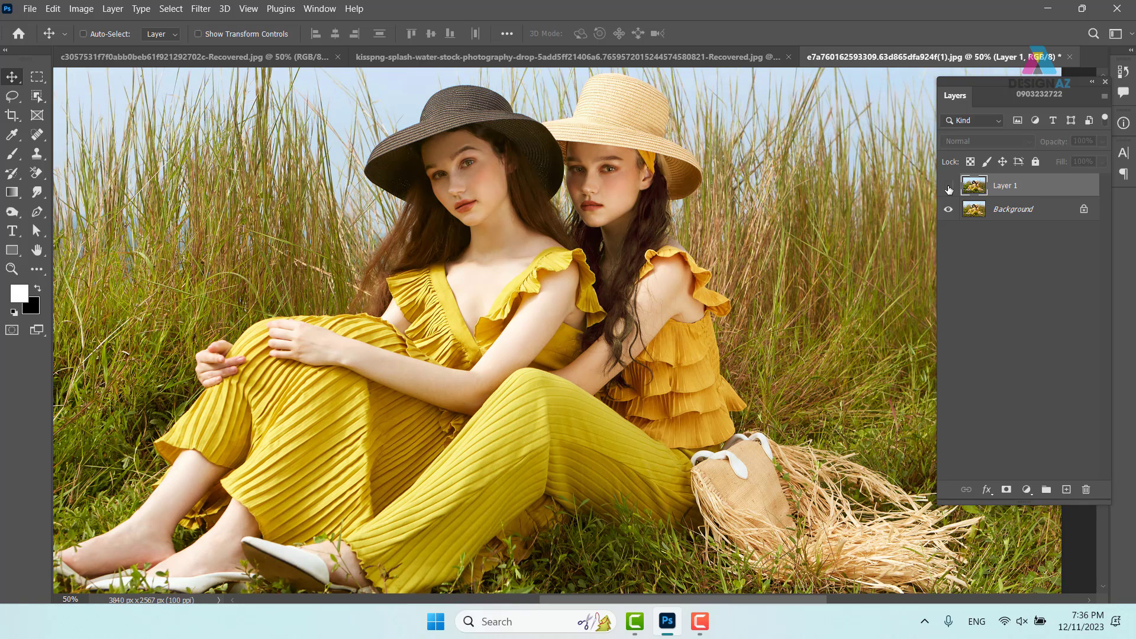
left_click(948, 187)
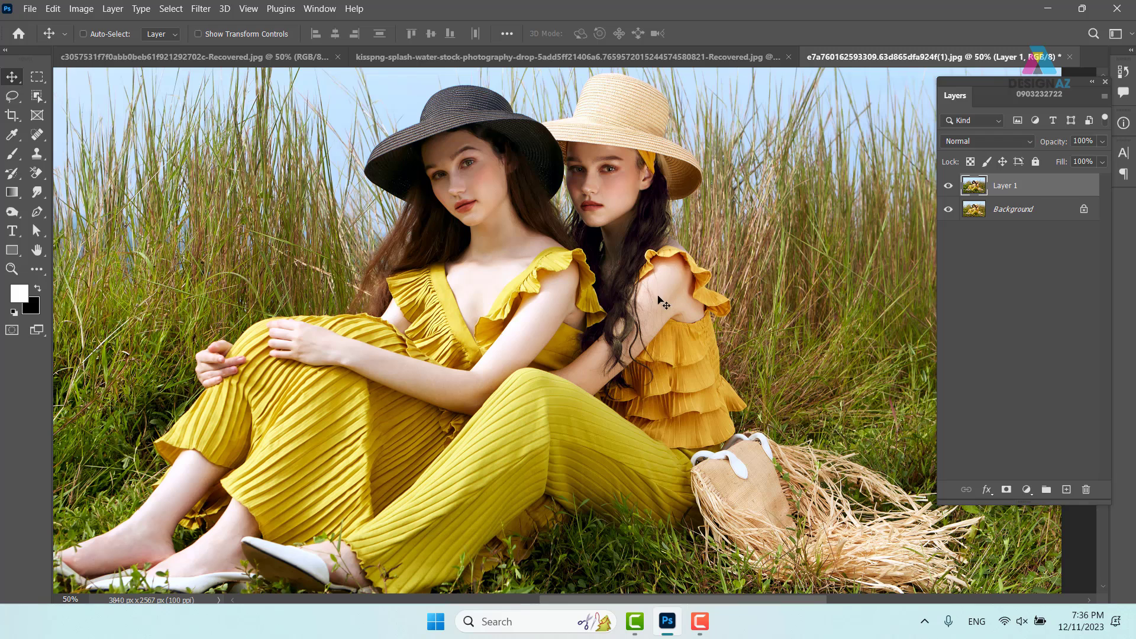
Step: Apply a Levels adjustment to Layer 1's RGB channel with input levels 14, 1.19 and 236, comparing before and after
left_click(81, 8)
mouse_move(176, 41)
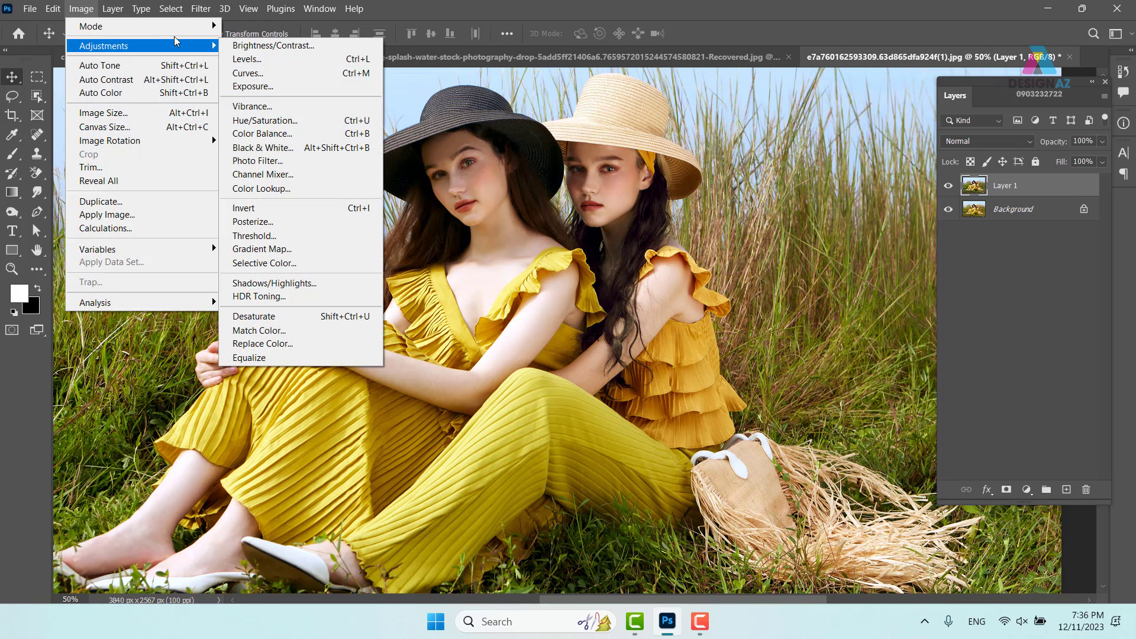
left_click(338, 59)
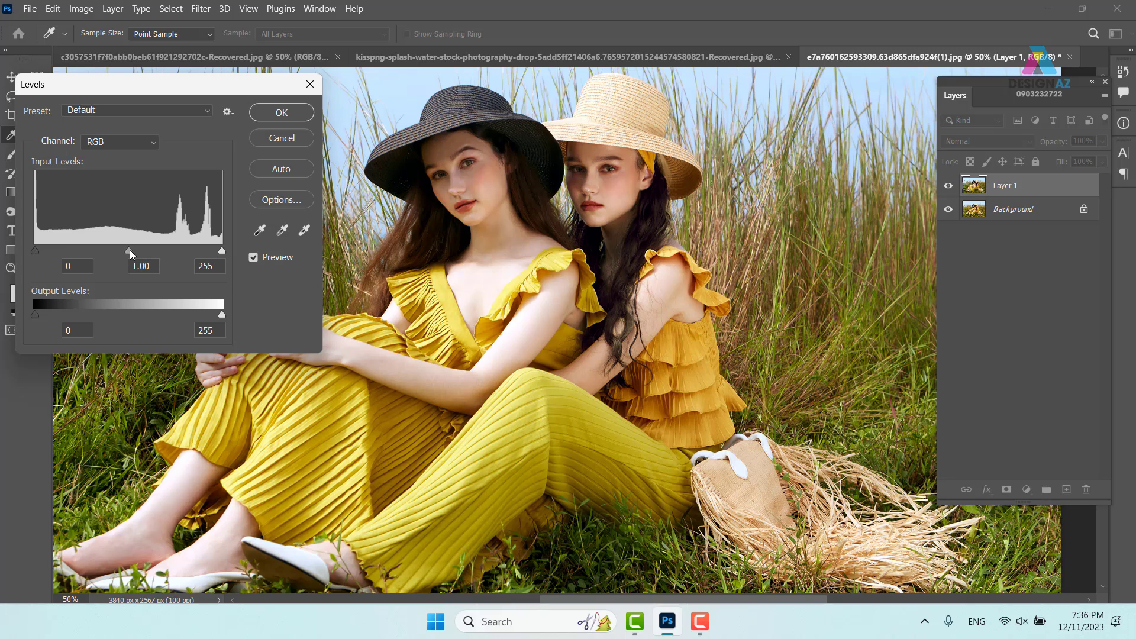
left_click_drag(128, 250, 122, 251)
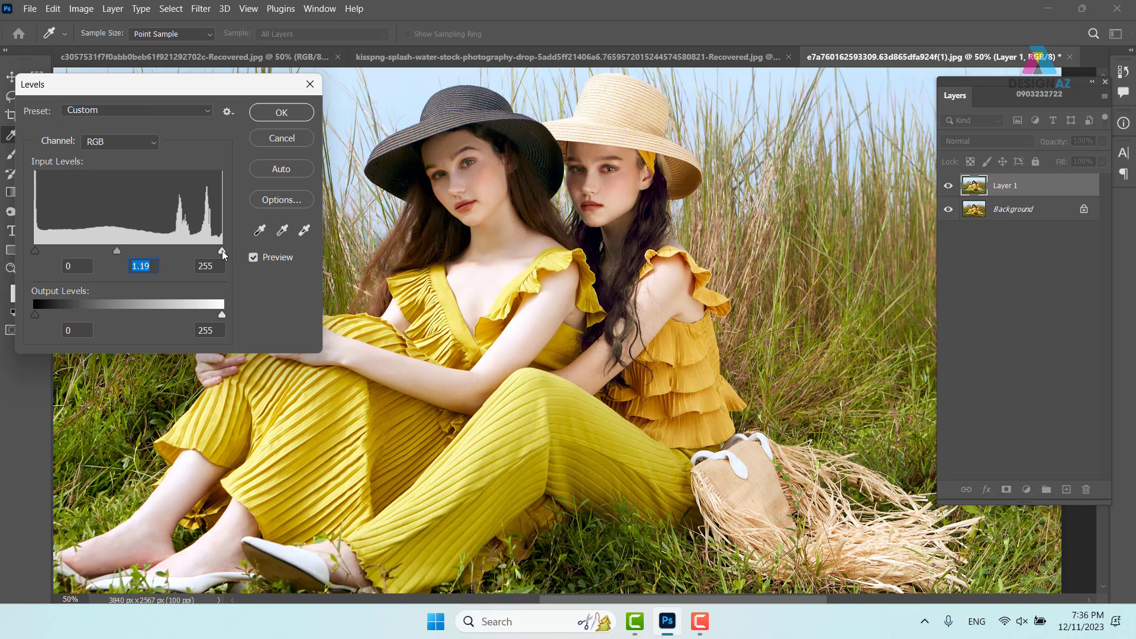
left_click_drag(222, 251, 208, 251)
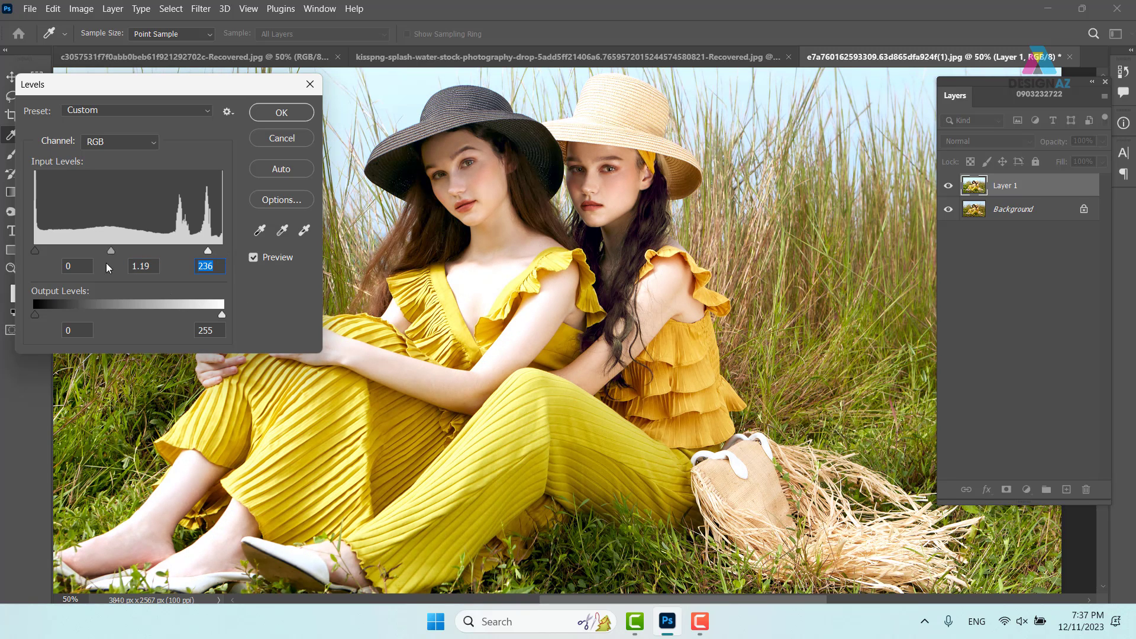
left_click_drag(36, 250, 45, 251)
left_click(254, 258)
left_click(254, 258)
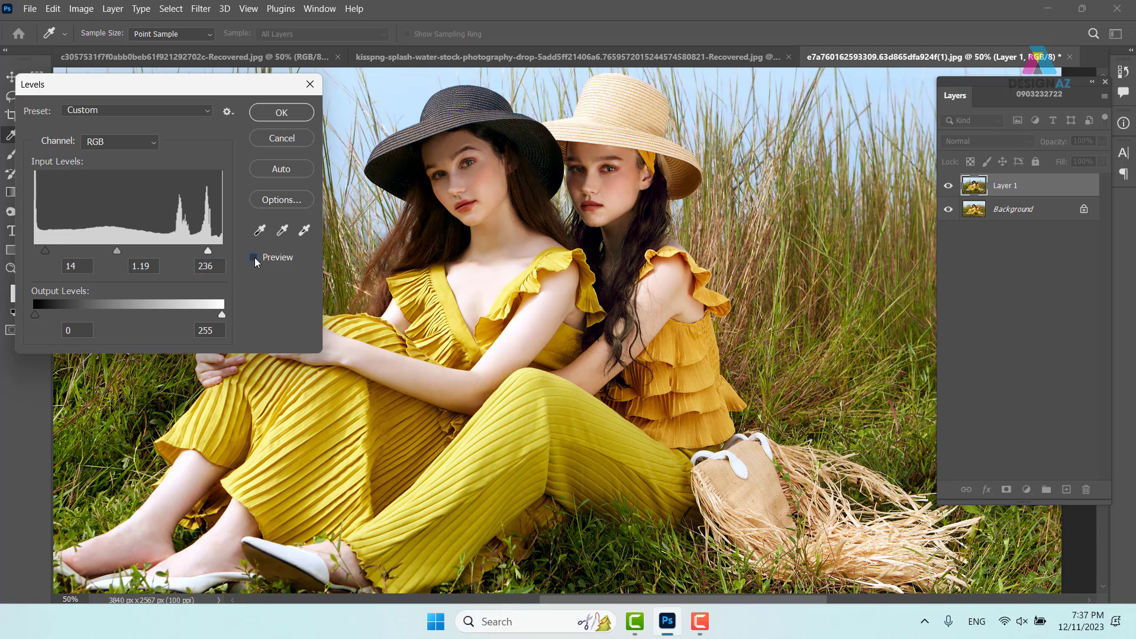
left_click(254, 258)
left_click(254, 258)
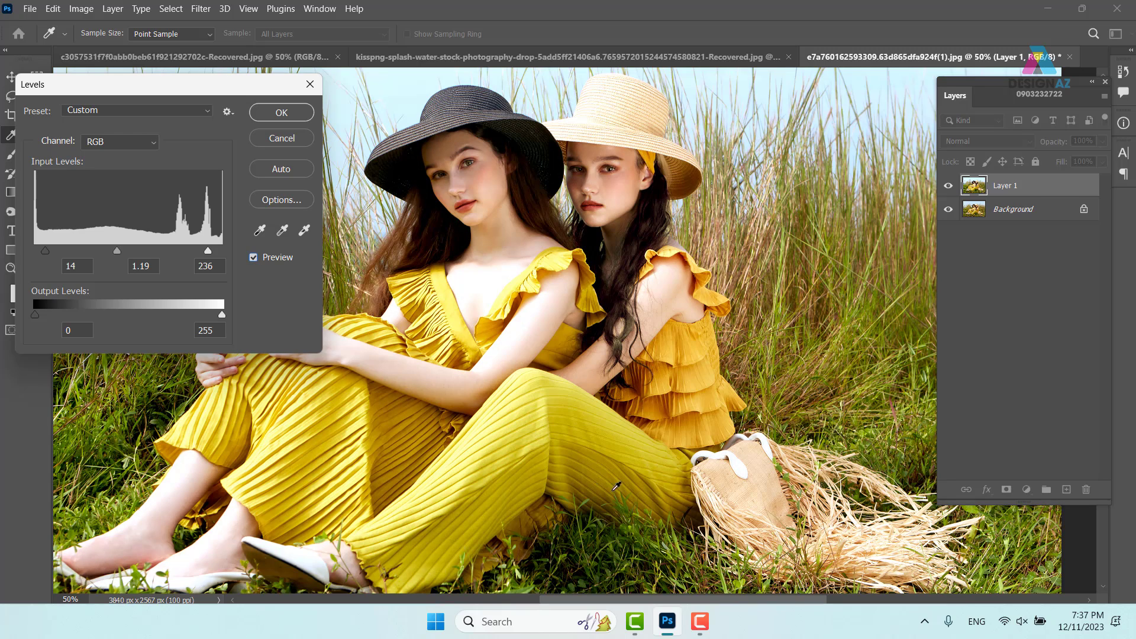
left_click(285, 118)
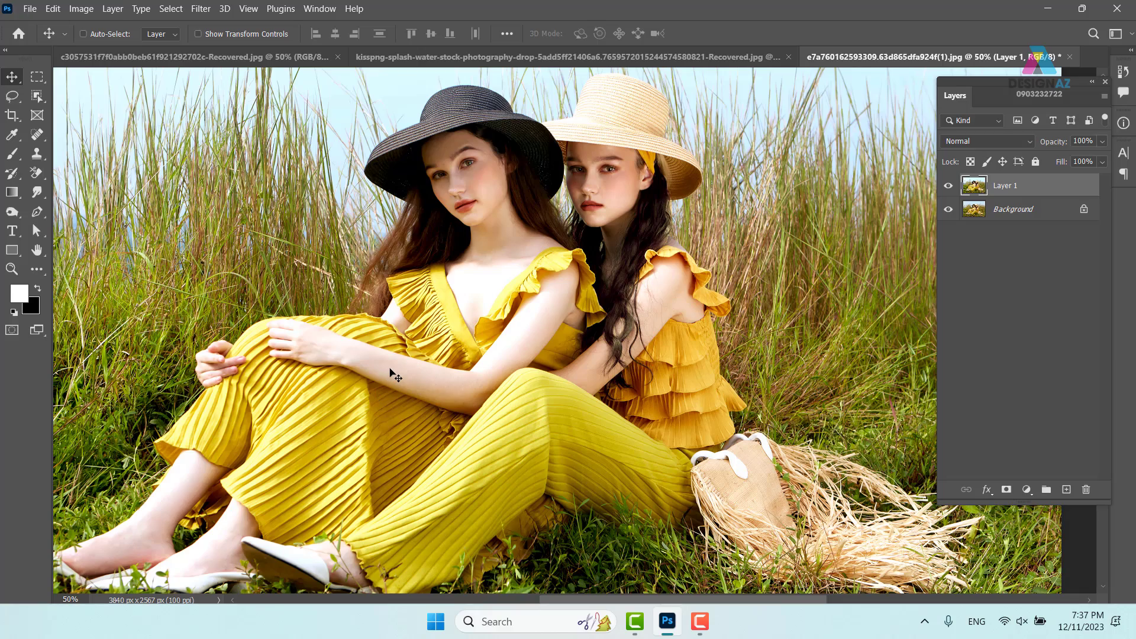
Step: Compare the whole photo with and without Layer 1
key("ctrl+minus")
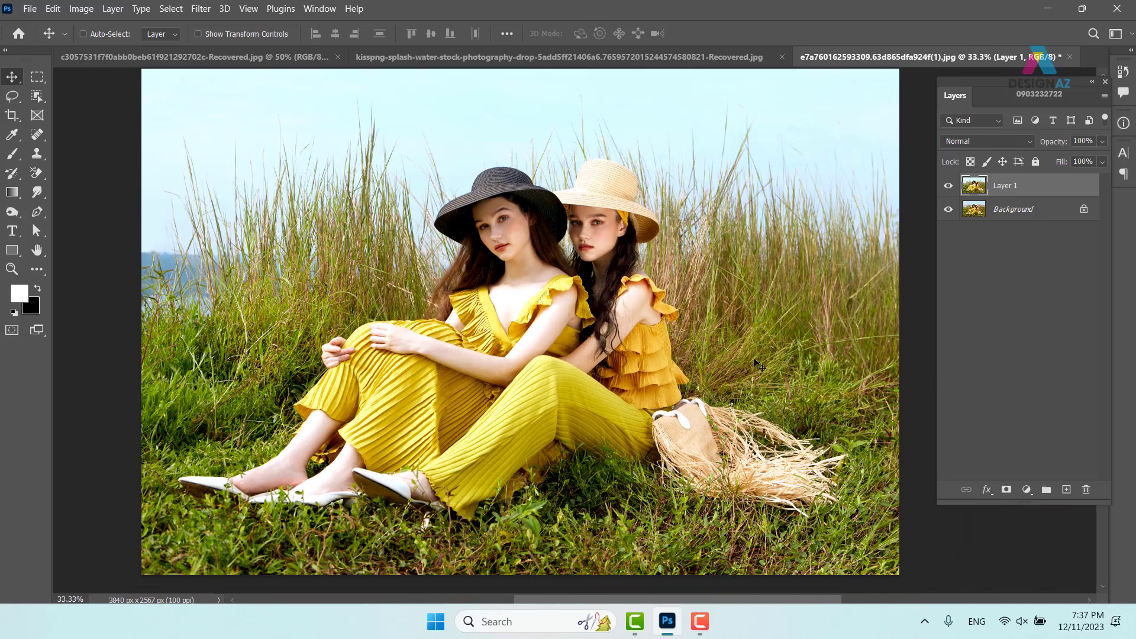
left_click(948, 187)
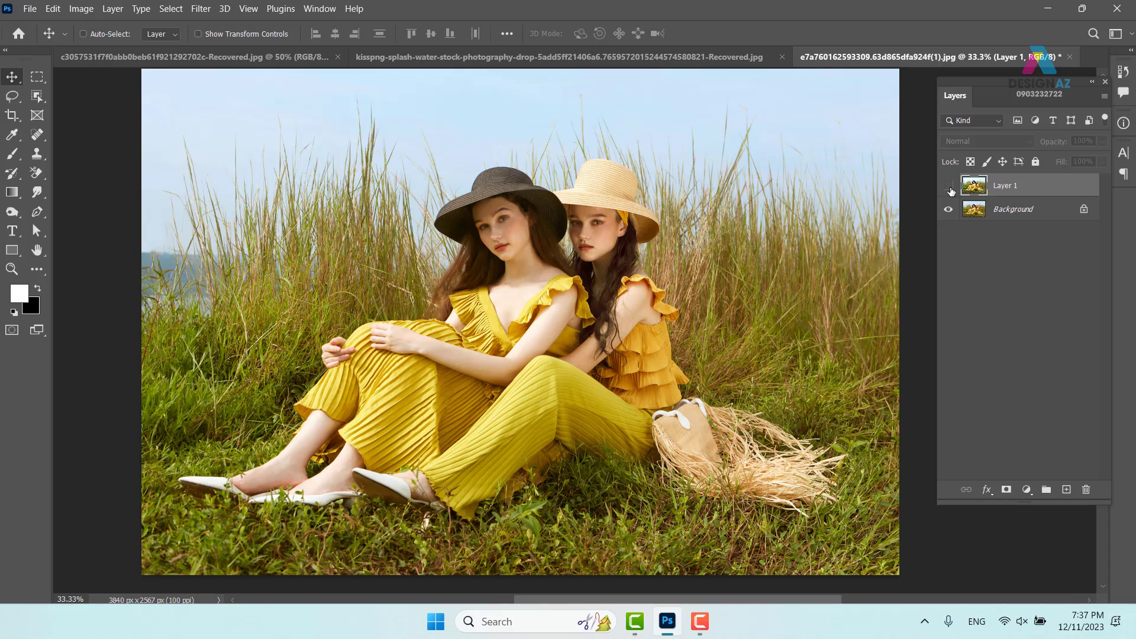
left_click(948, 187)
left_click(949, 187)
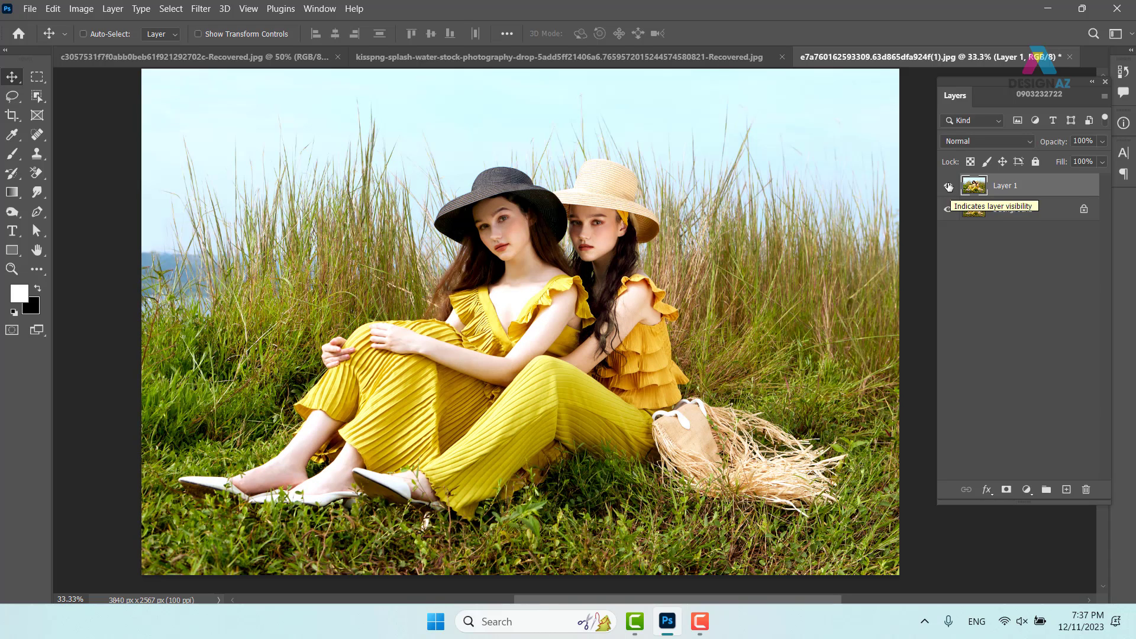
Step: Set Layer 1's Blend If Gray for the current layer to fade in the dark tones over a split range of 184 / 232
key("ctrl+plus")
left_click_drag(577, 286, 537, 284)
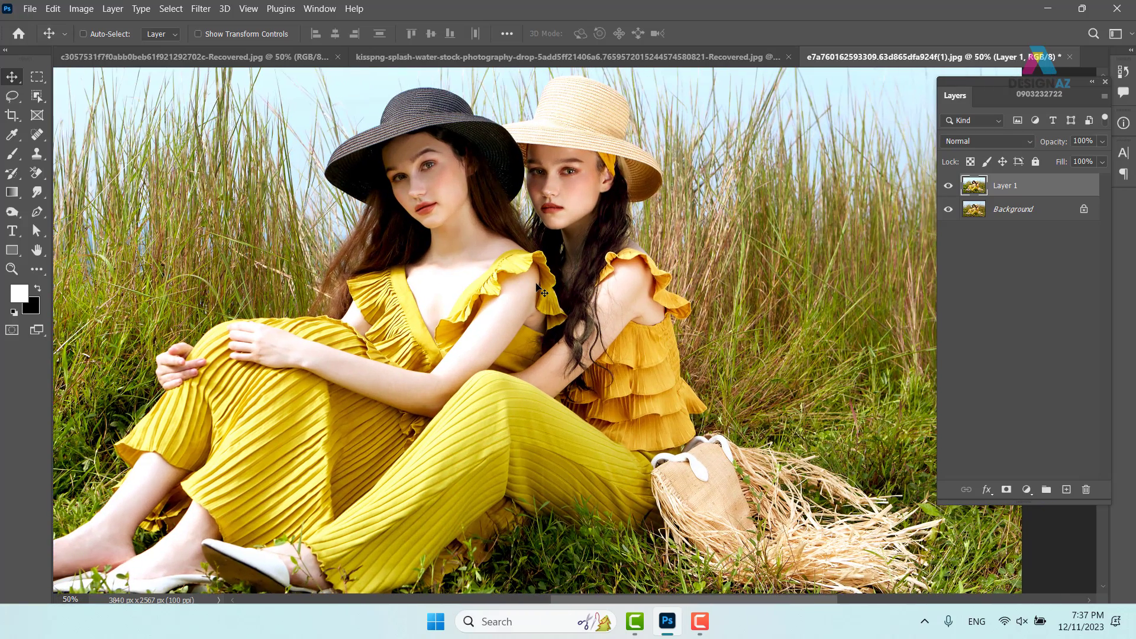
right_click(1022, 190)
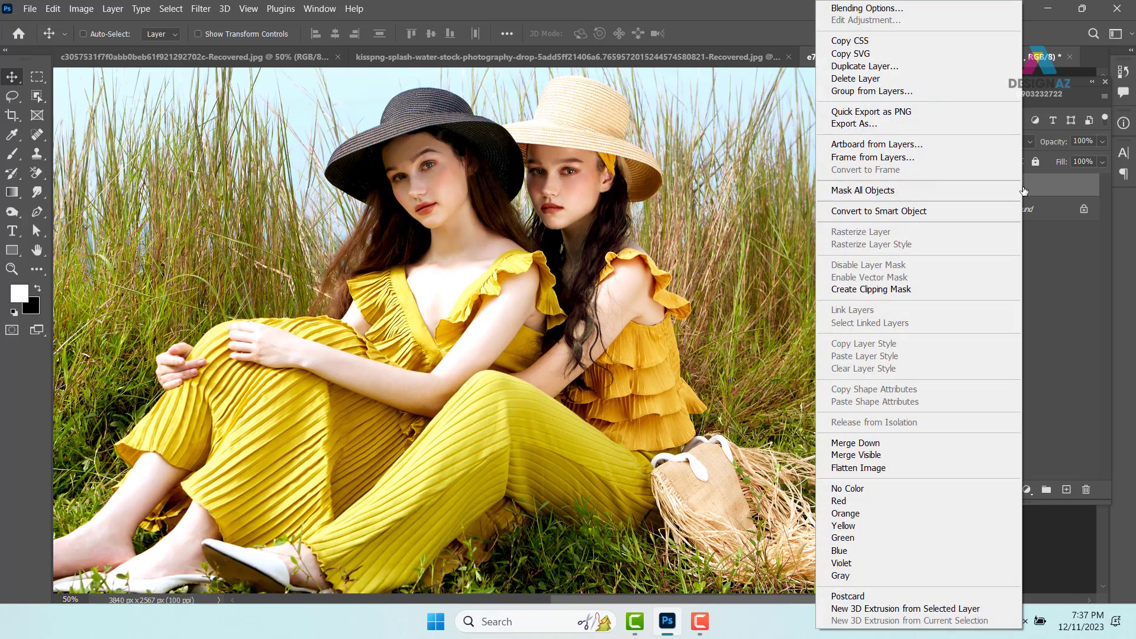
left_click(876, 13)
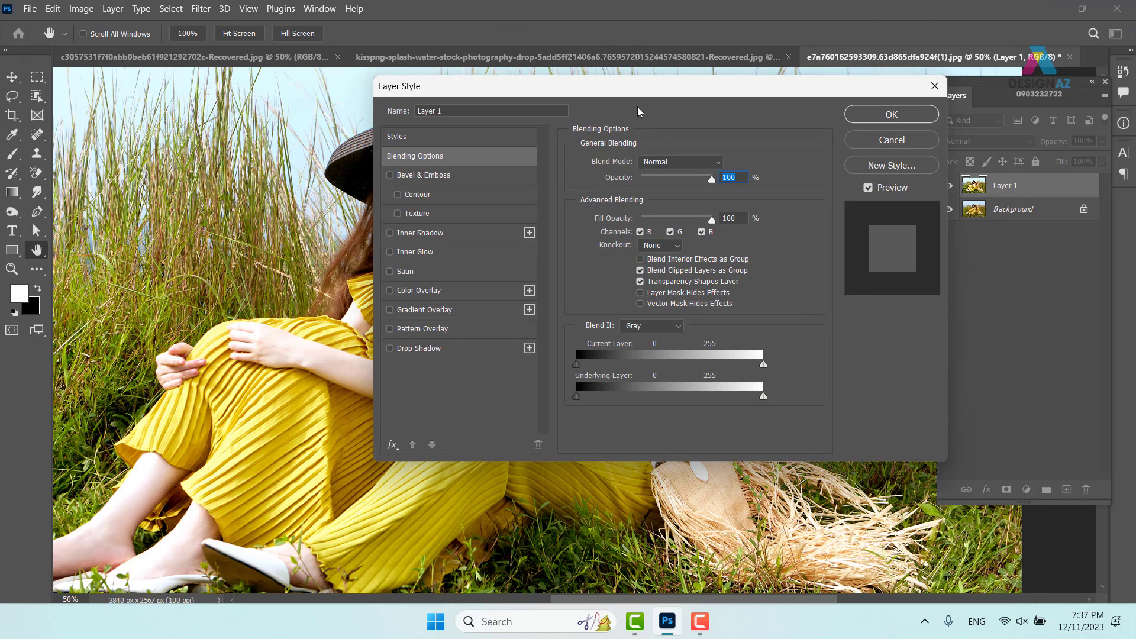
left_click_drag(629, 93, 856, 111)
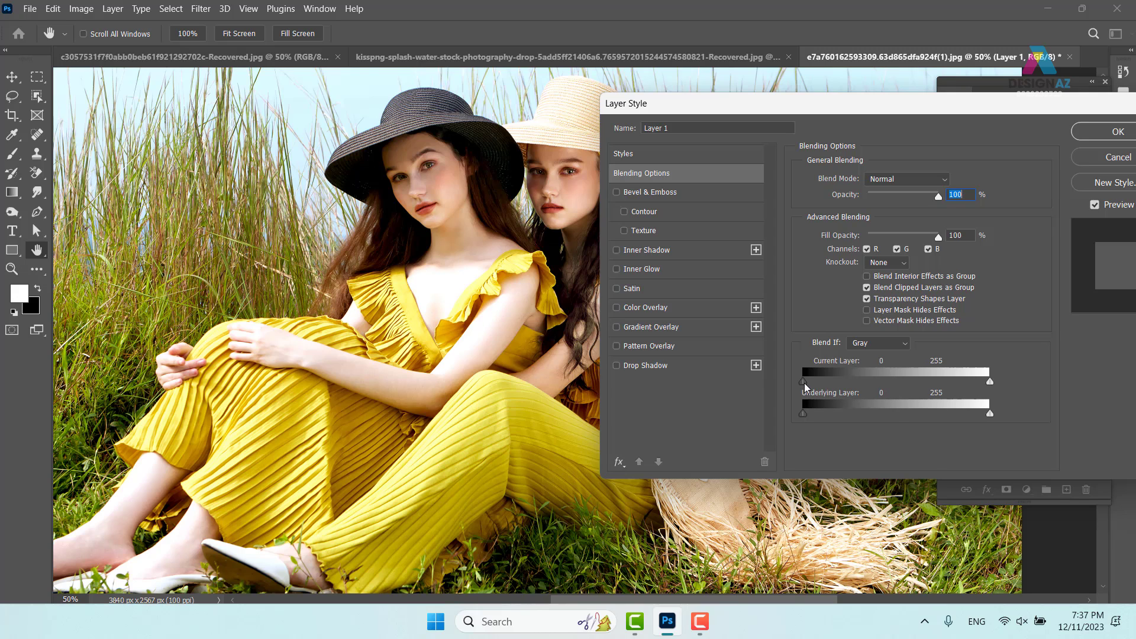
left_click_drag(804, 385, 950, 391)
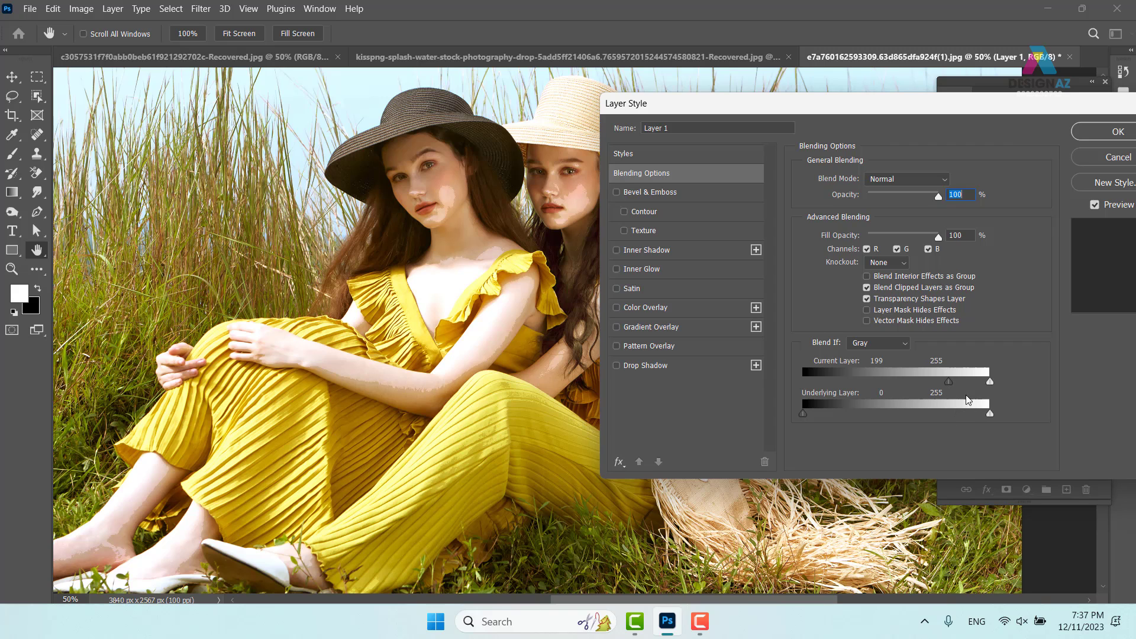
mouse_move(949, 382)
left_mouse_down("alt")
mouse_move(975, 383)
mouse_move(936, 383)
left_mouse_up("alt")
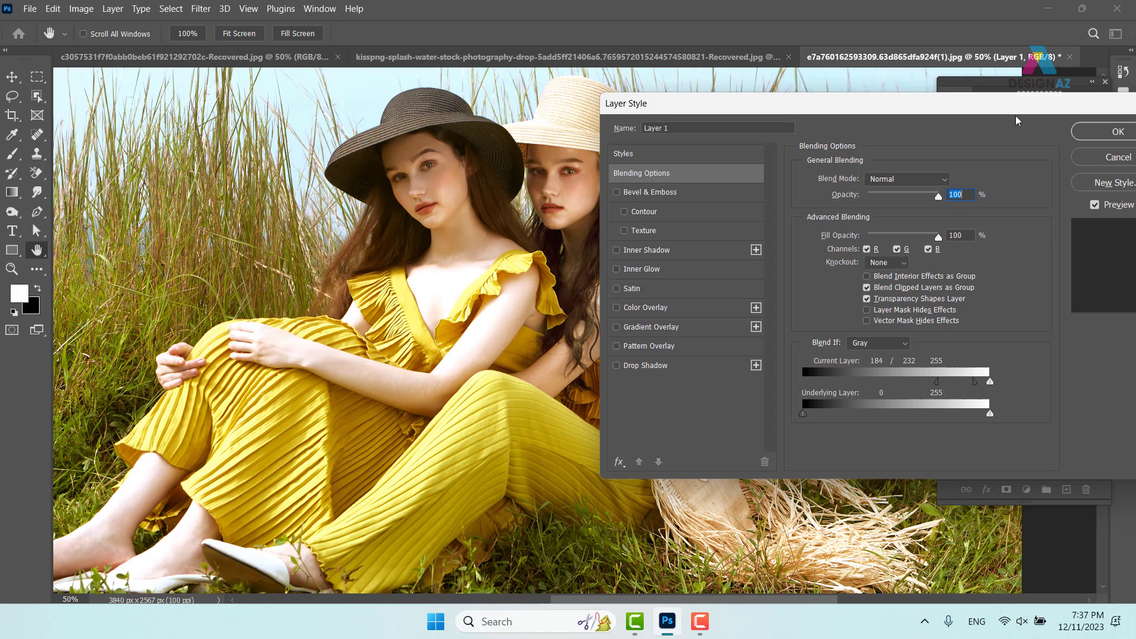
left_click_drag(1005, 109, 783, 97)
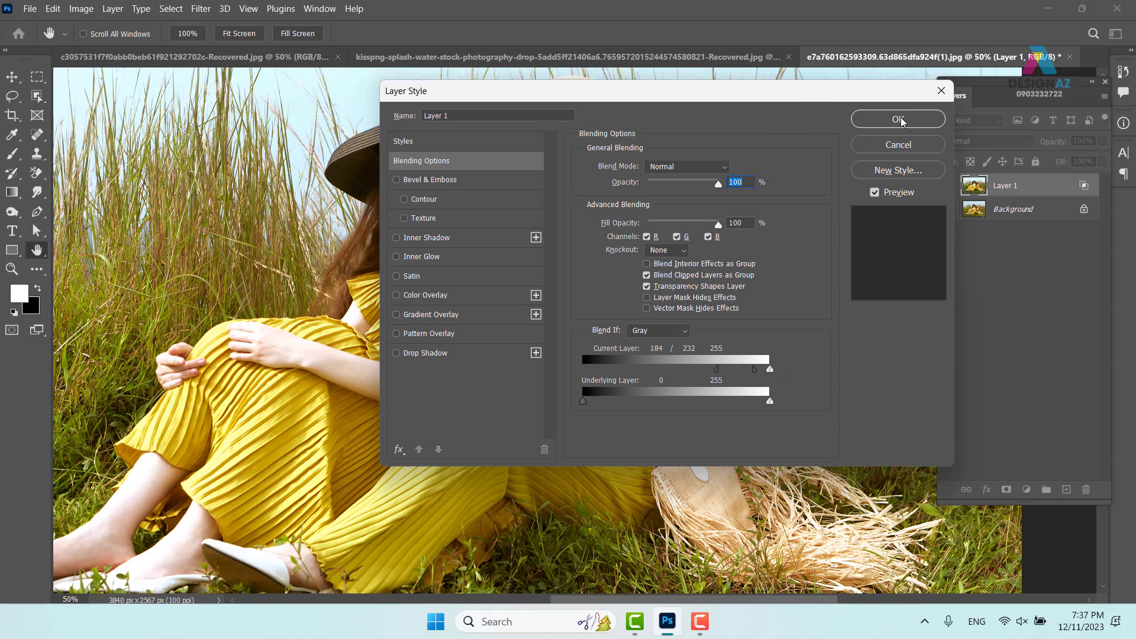
left_click(909, 119)
Step: Compare Layer 1 with the original photo and merge it down into the Background
left_click(947, 187)
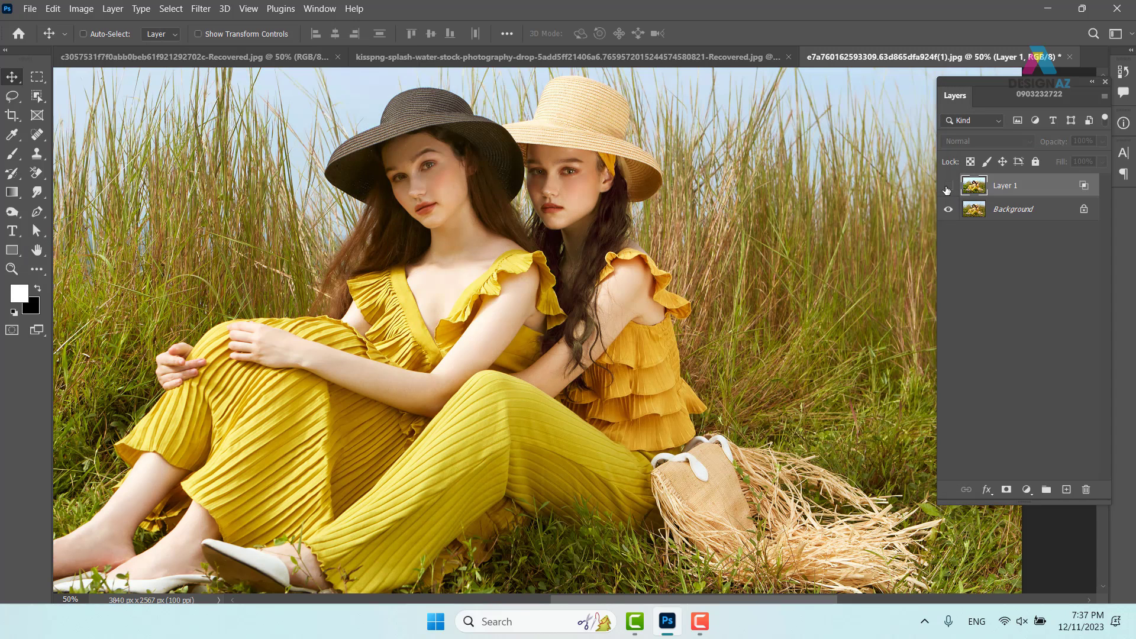
left_click(947, 187)
left_click(947, 187)
left_click(948, 187)
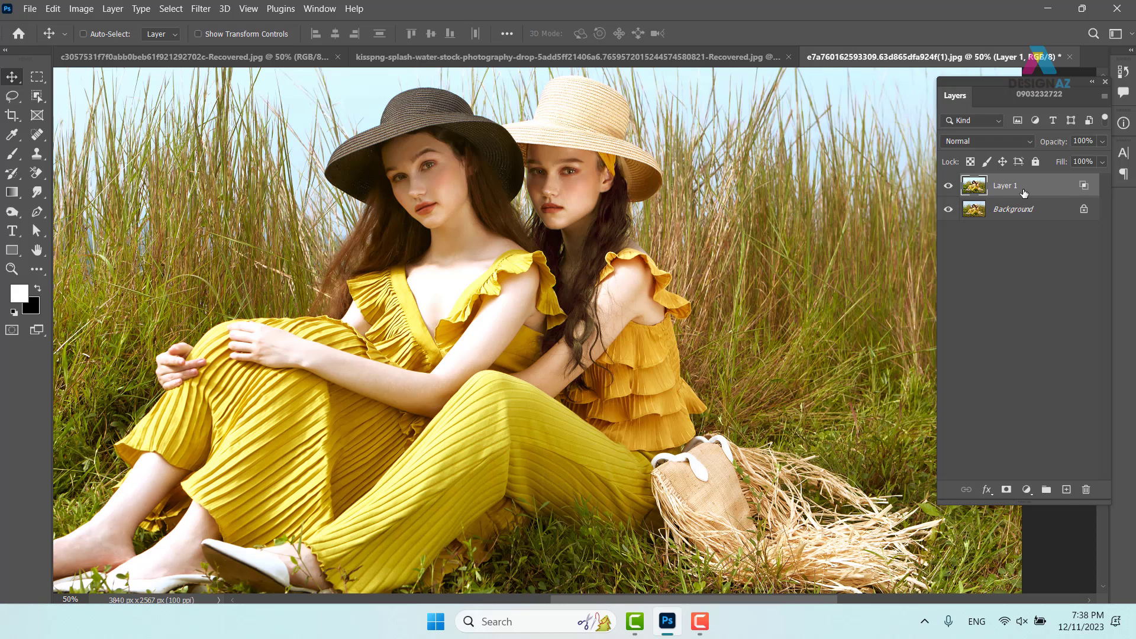
key("ctrl+e")
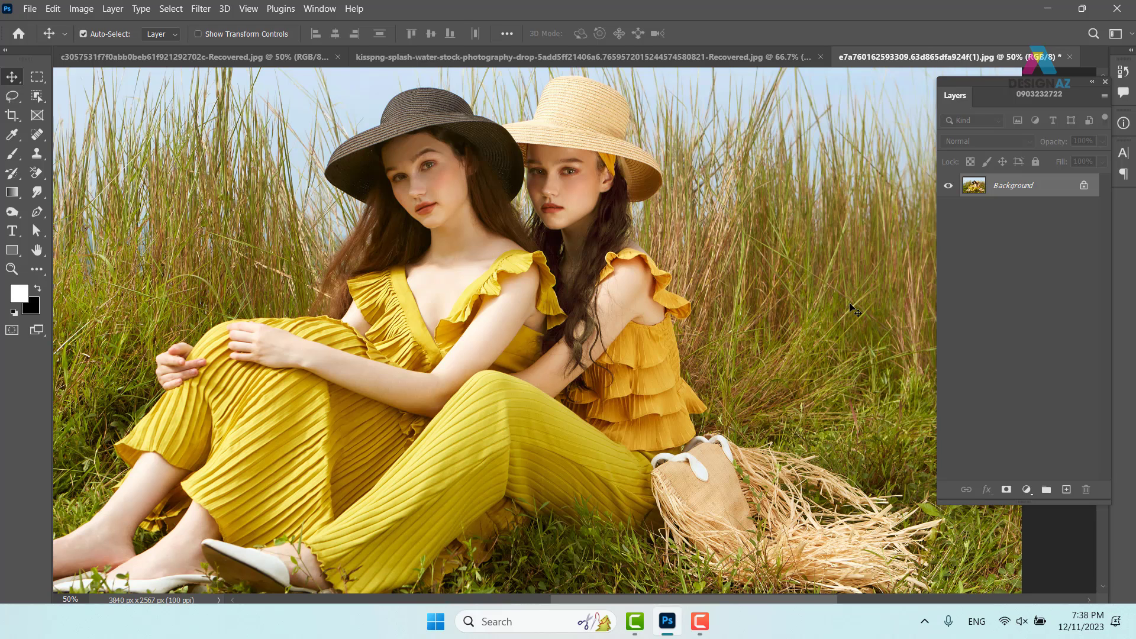
Step: Duplicate the merged Background and set the new layer's blend mode to Screen
key("ctrl+j")
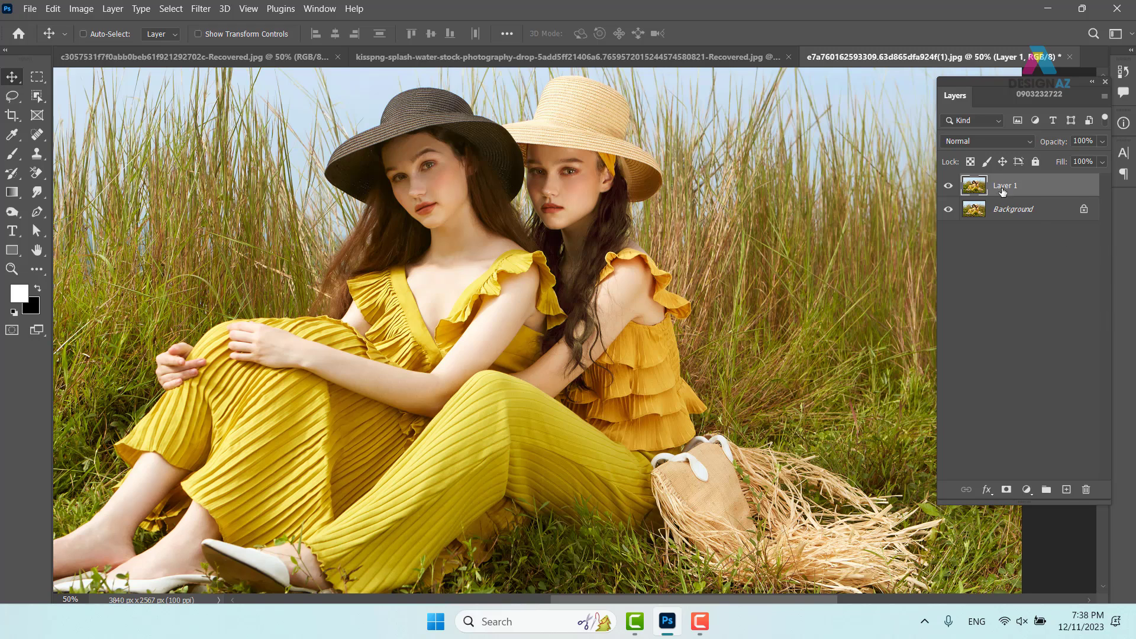
left_click(1008, 147)
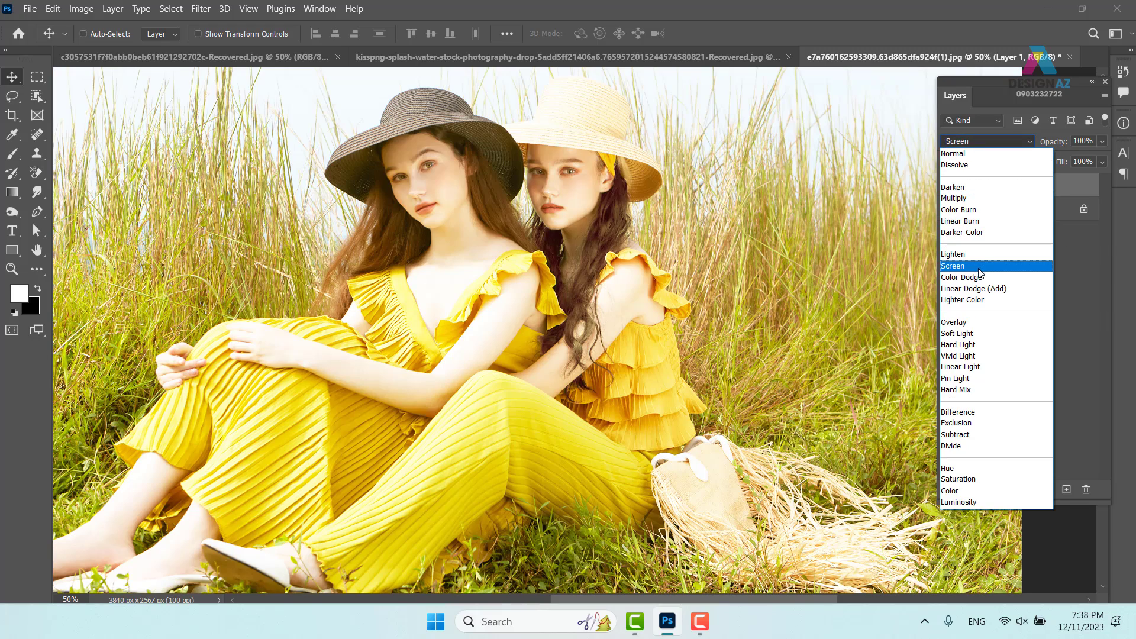
left_click(976, 266)
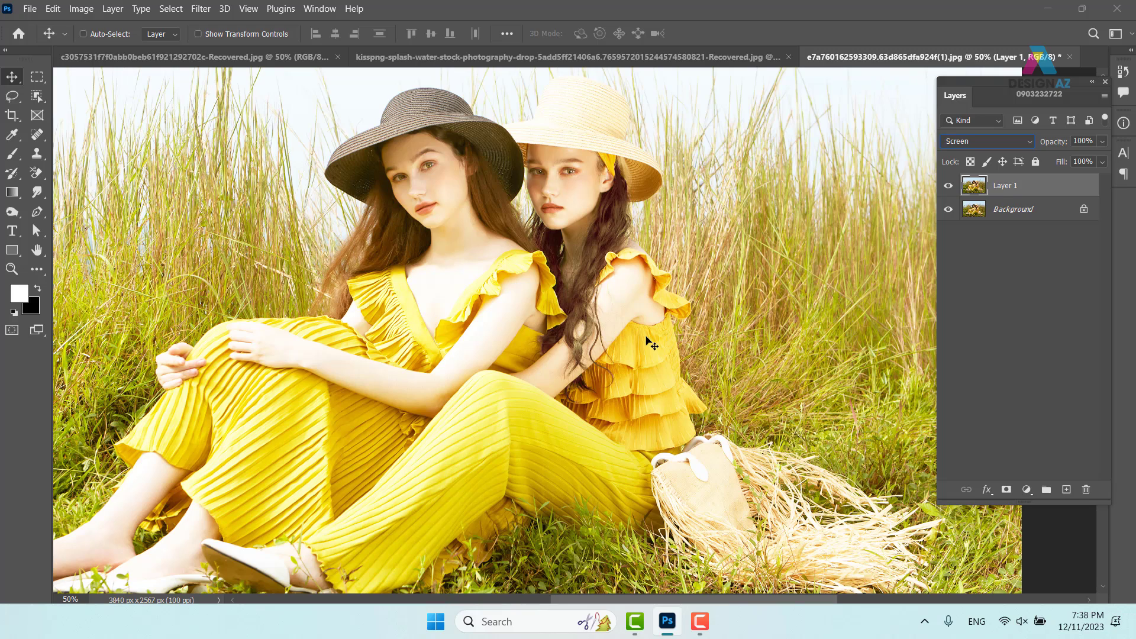
Step: Duplicate the Screen layer and set the copy's blend mode to Multiply
key("ctrl+j")
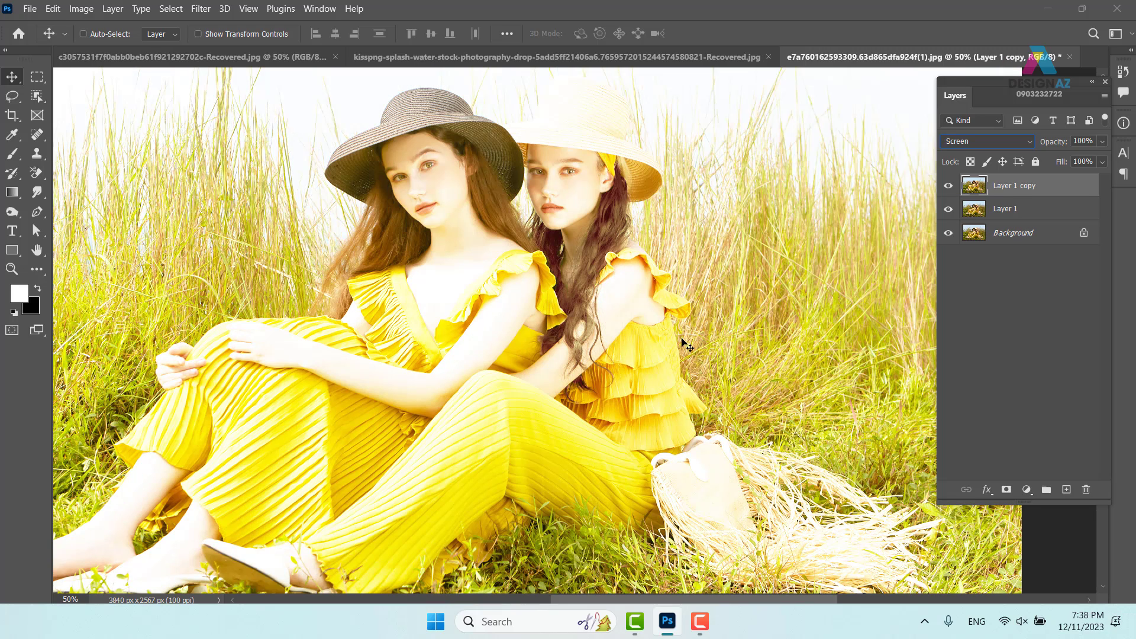
left_click(1004, 147)
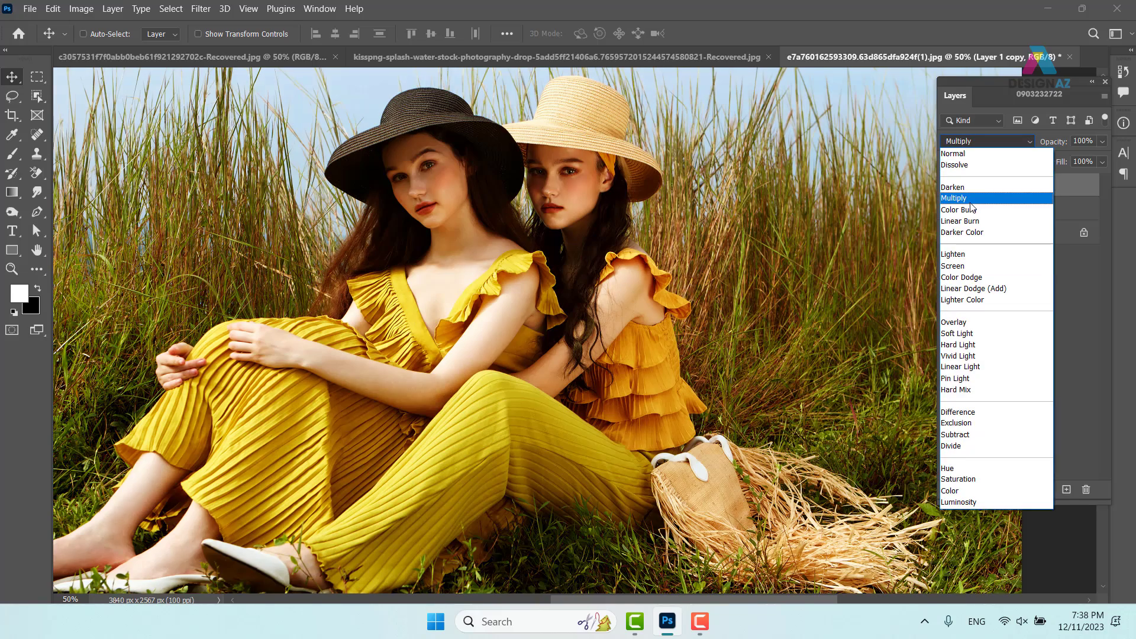
left_click(971, 201)
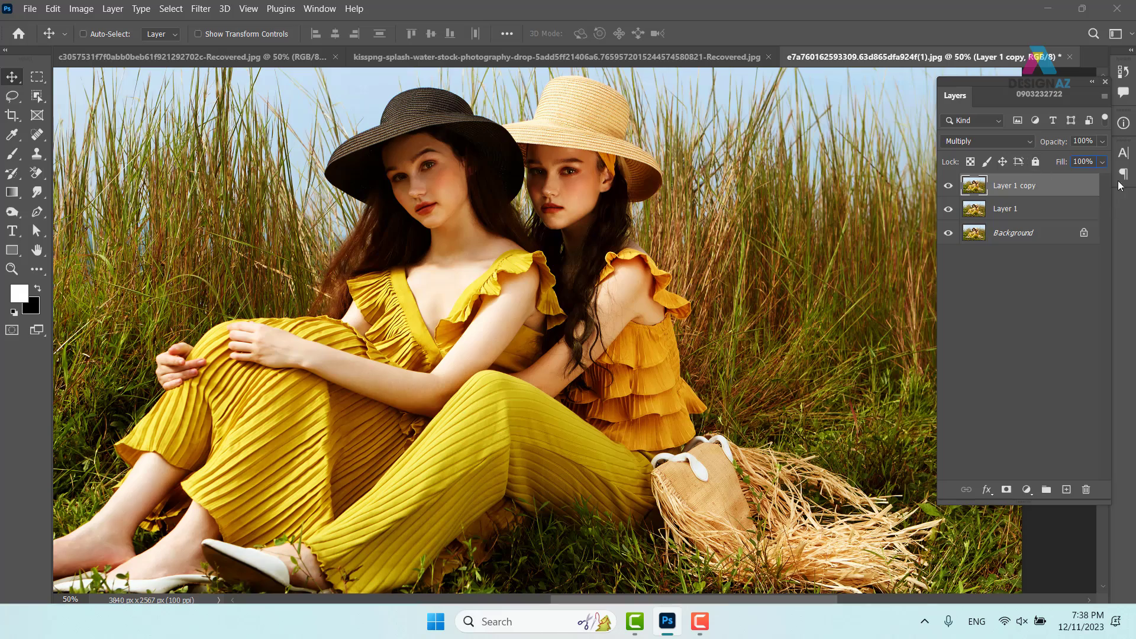
Step: Set the fill of both the Multiply layer and the Screen layer to 50%
left_click_drag(1093, 161, 1045, 163)
type("50")
left_click(1068, 207)
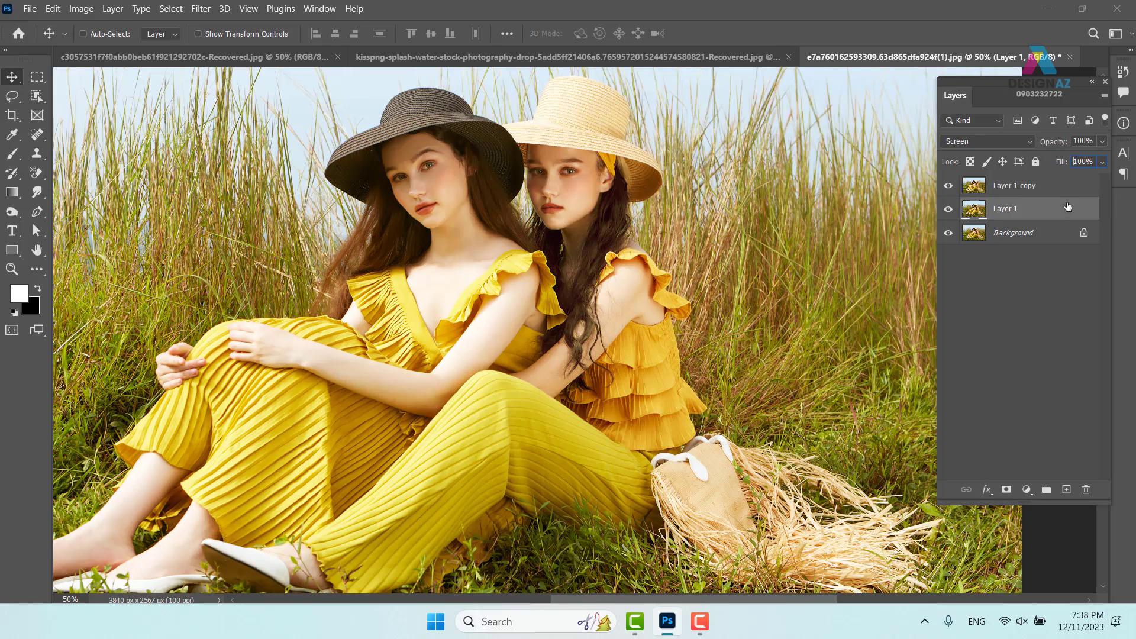
left_click_drag(1094, 162, 1046, 161)
type("50")
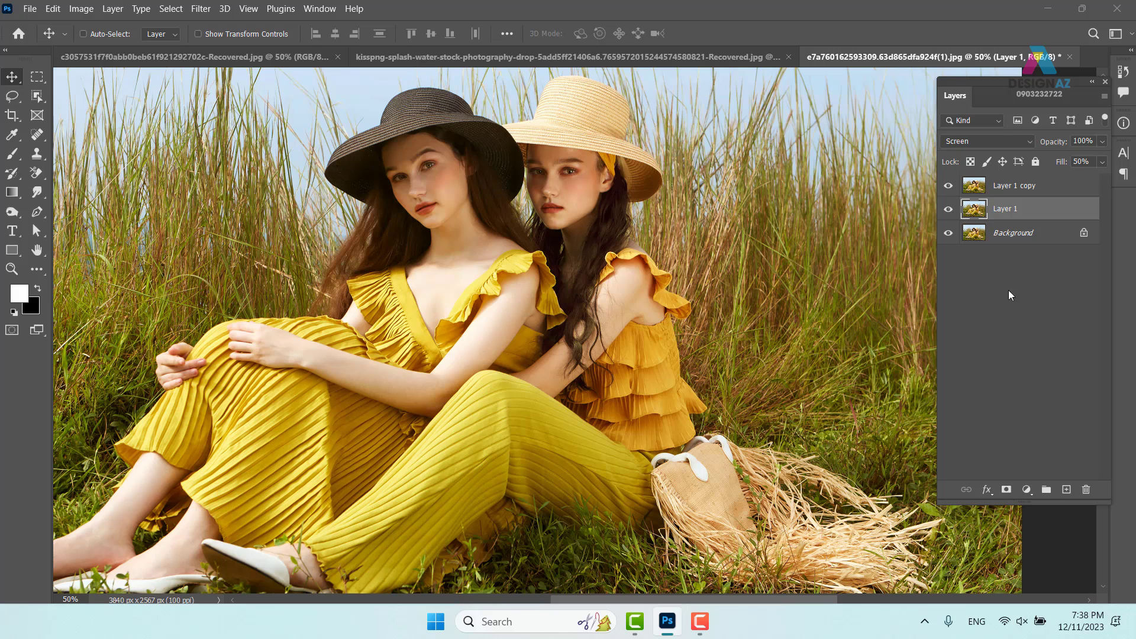
Step: Compare the blended result with the Background alone and merge all three layers into one
left_click(948, 234, "alt")
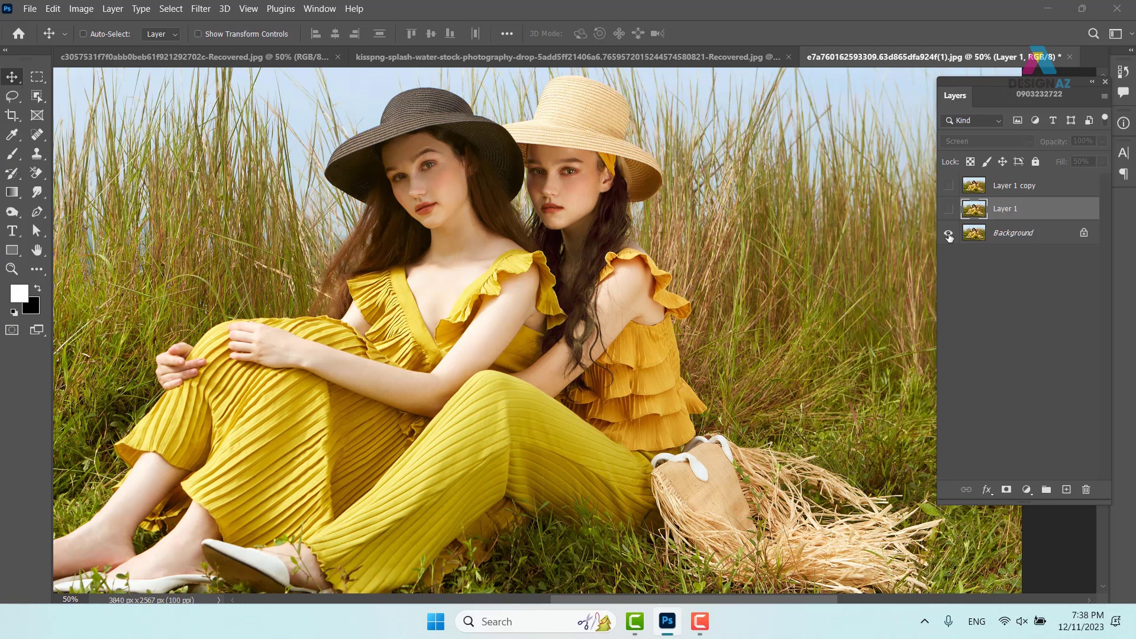
left_click(949, 235, "alt")
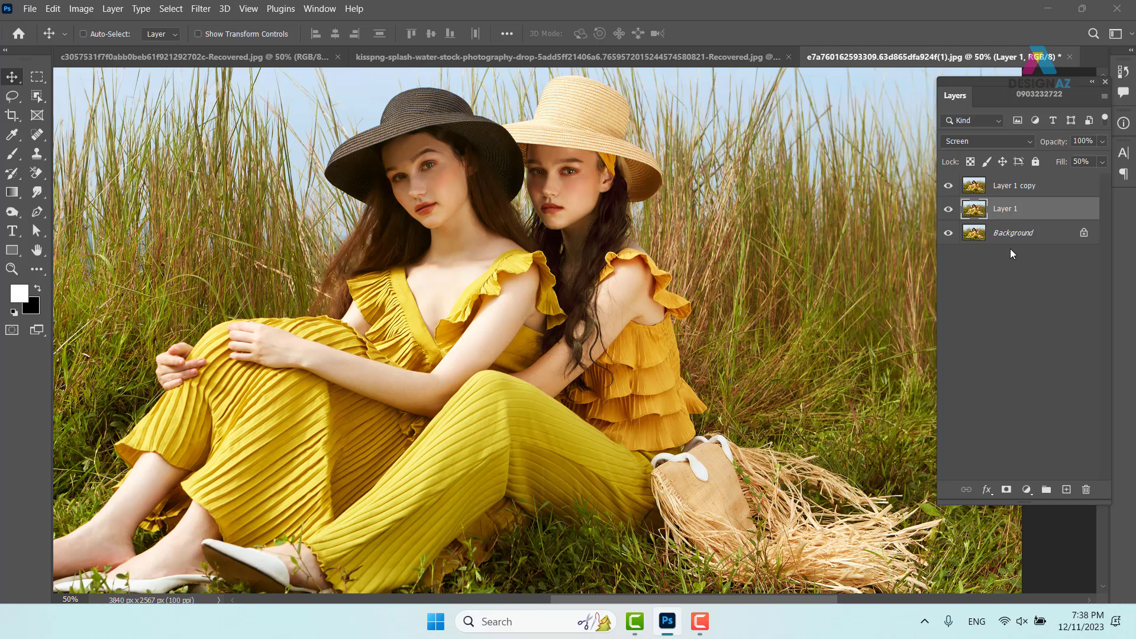
left_click(1035, 188)
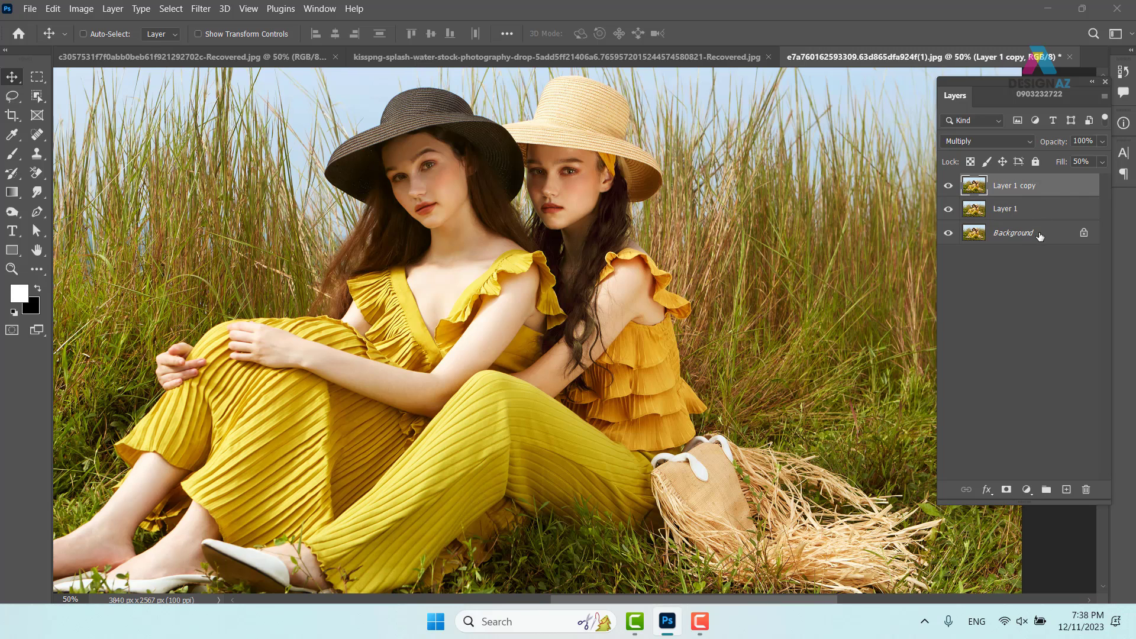
left_click(1040, 234, "shift")
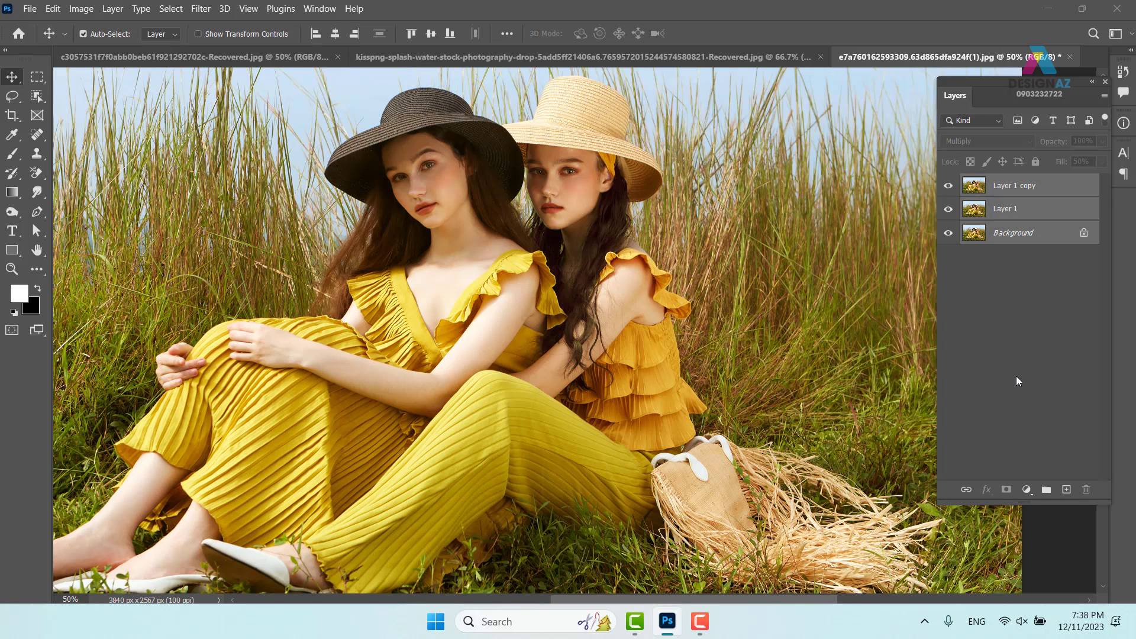
key("ctrl+e")
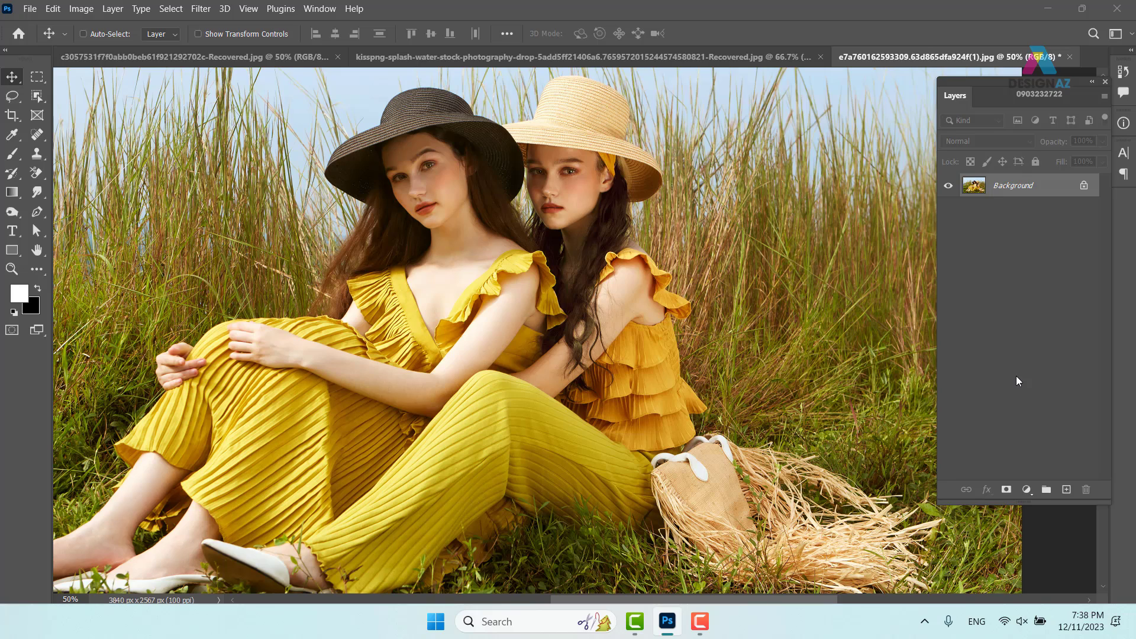
Step: Examine the two women's faces at 100% magnification
key("ctrl+plus")
key("ctrl+plus")
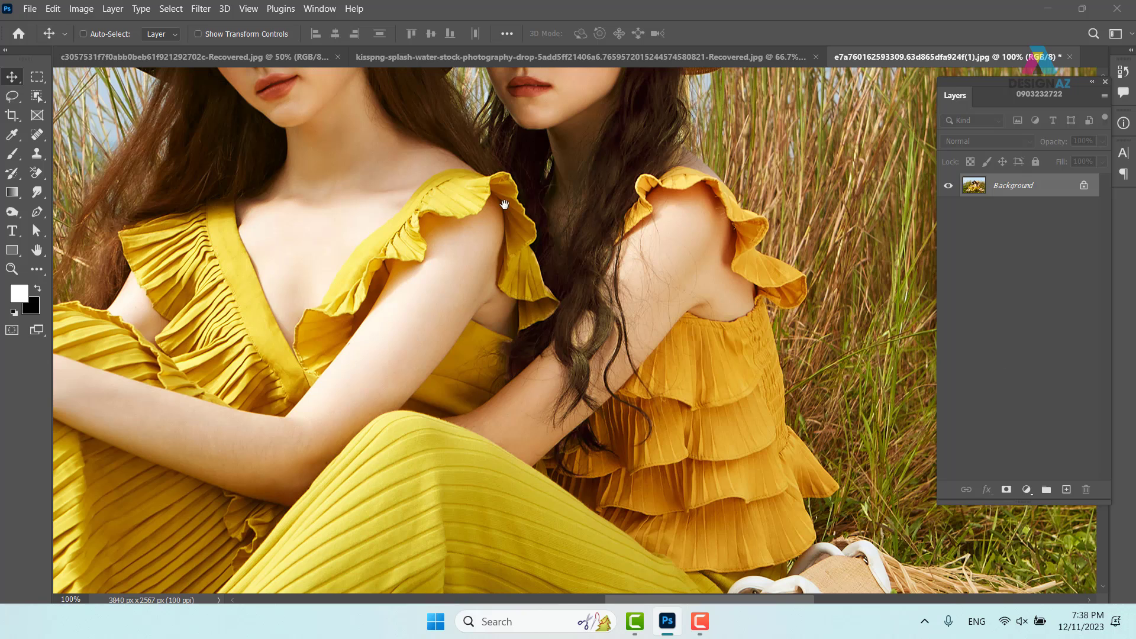
left_click_drag(474, 202, 629, 380)
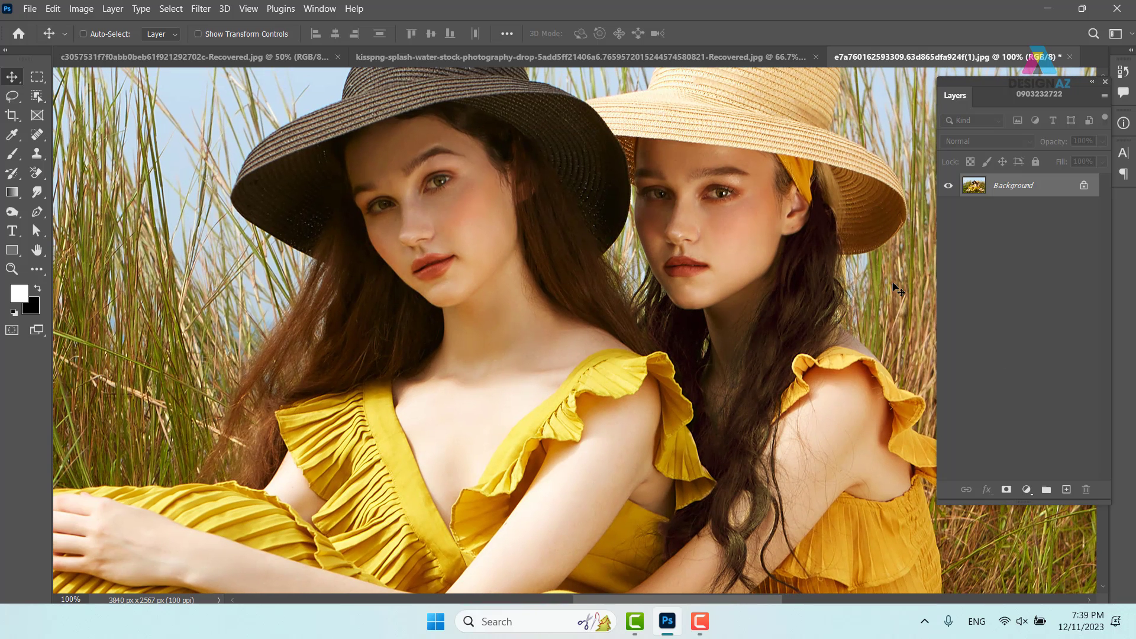
left_click(81, 9)
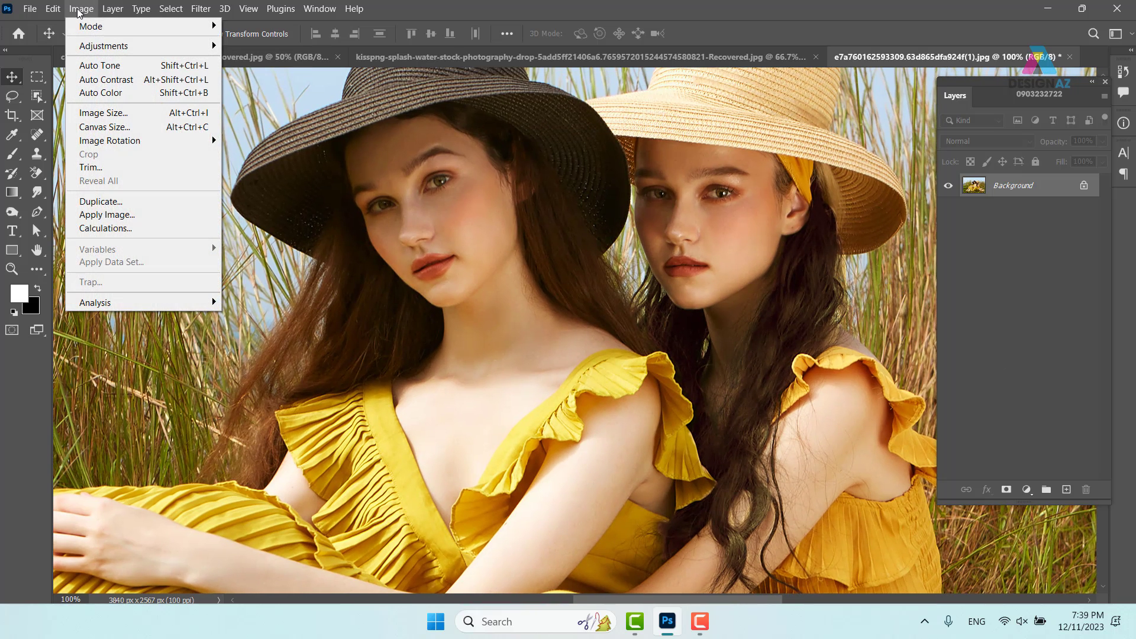
mouse_move(89, 46)
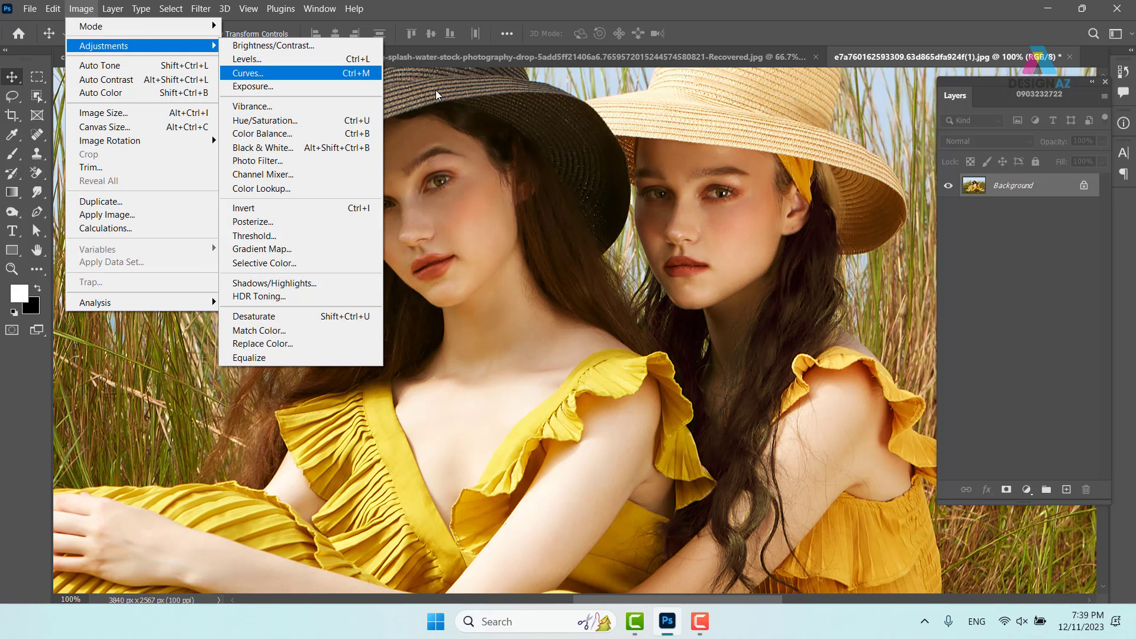
left_click(1059, 277)
Step: Add a Levels adjustment layer with default values above the Background and check the photo with it hidden and shown
left_click(1027, 490)
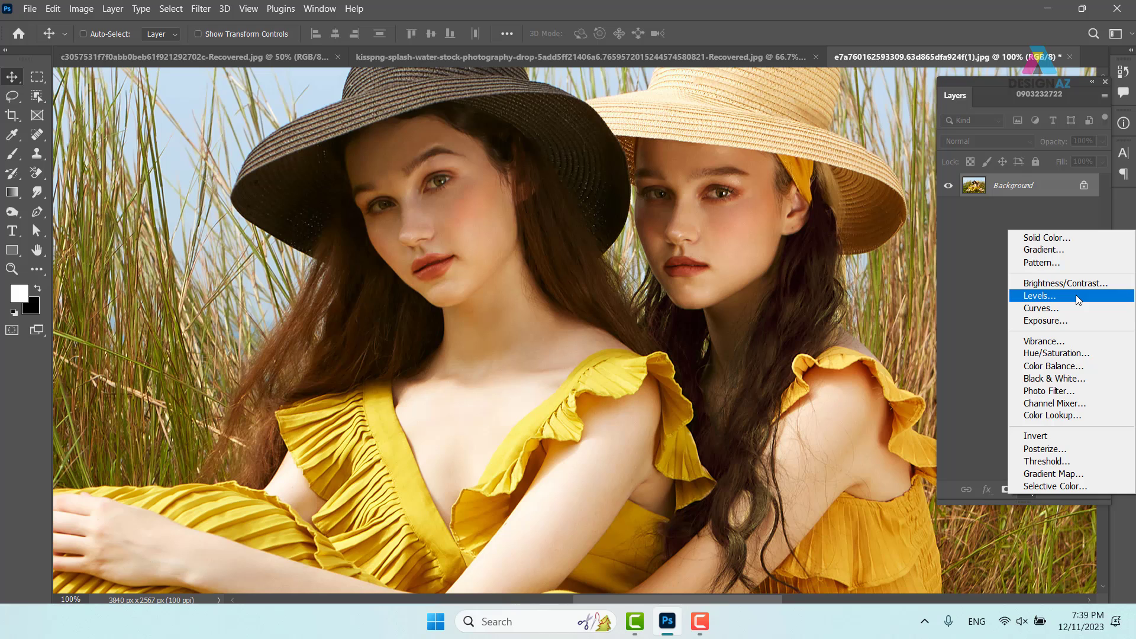
left_click(1075, 295)
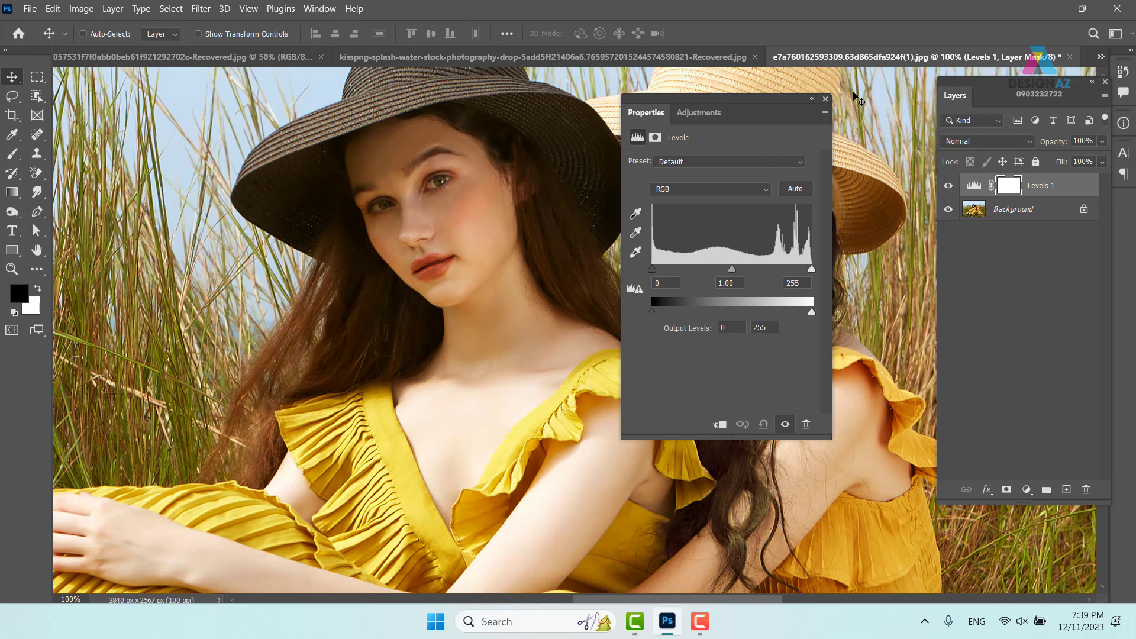
left_click(825, 99)
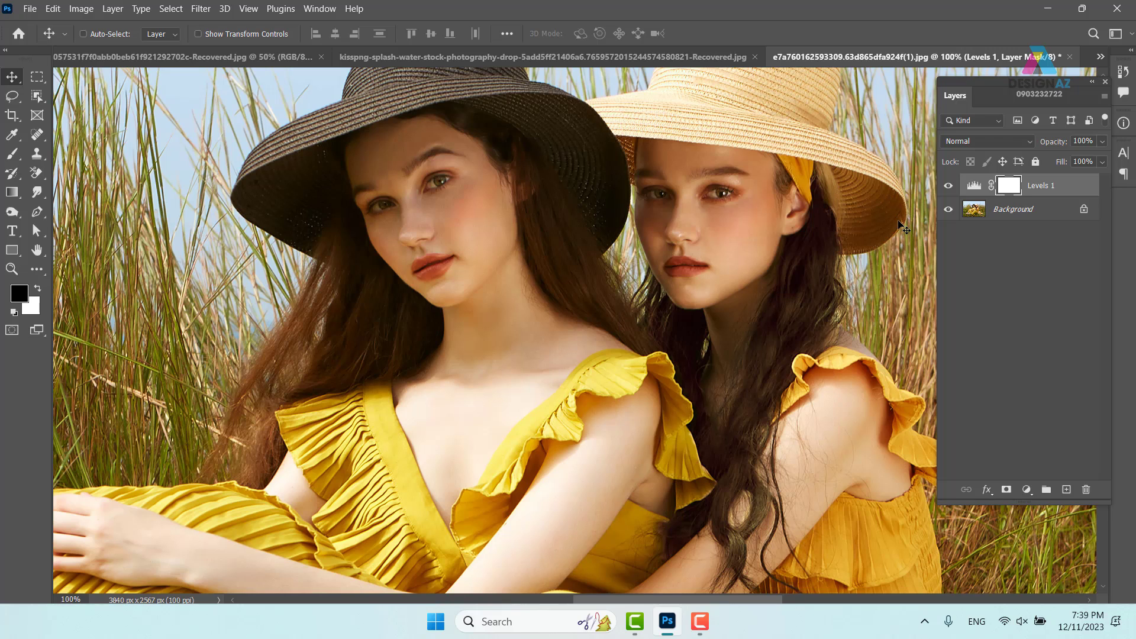
left_click(948, 188)
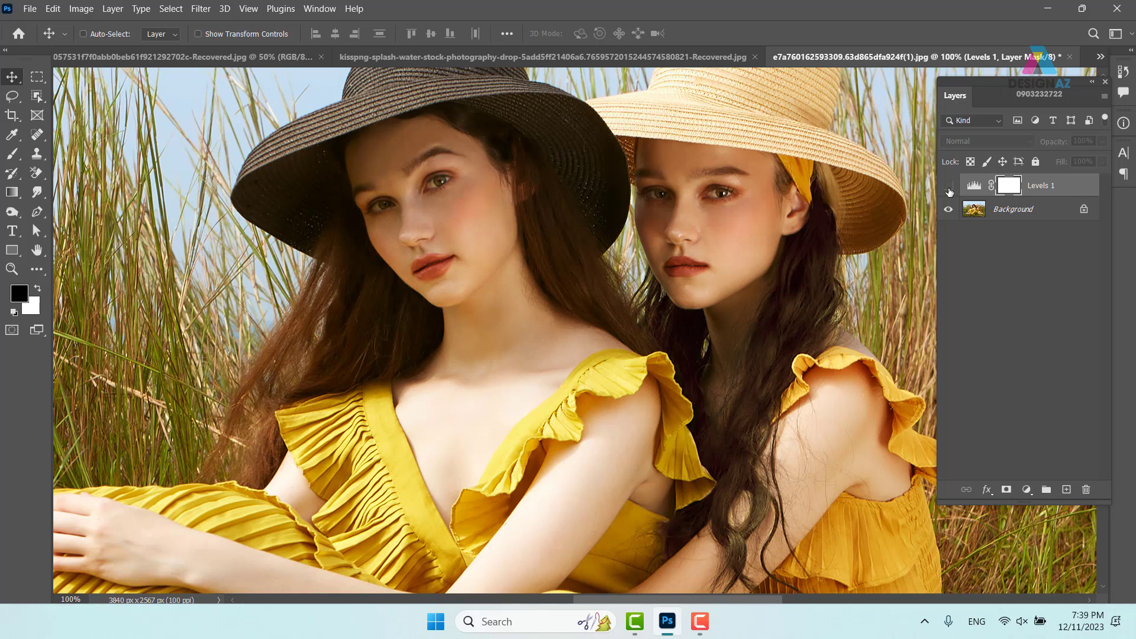
left_click(949, 187)
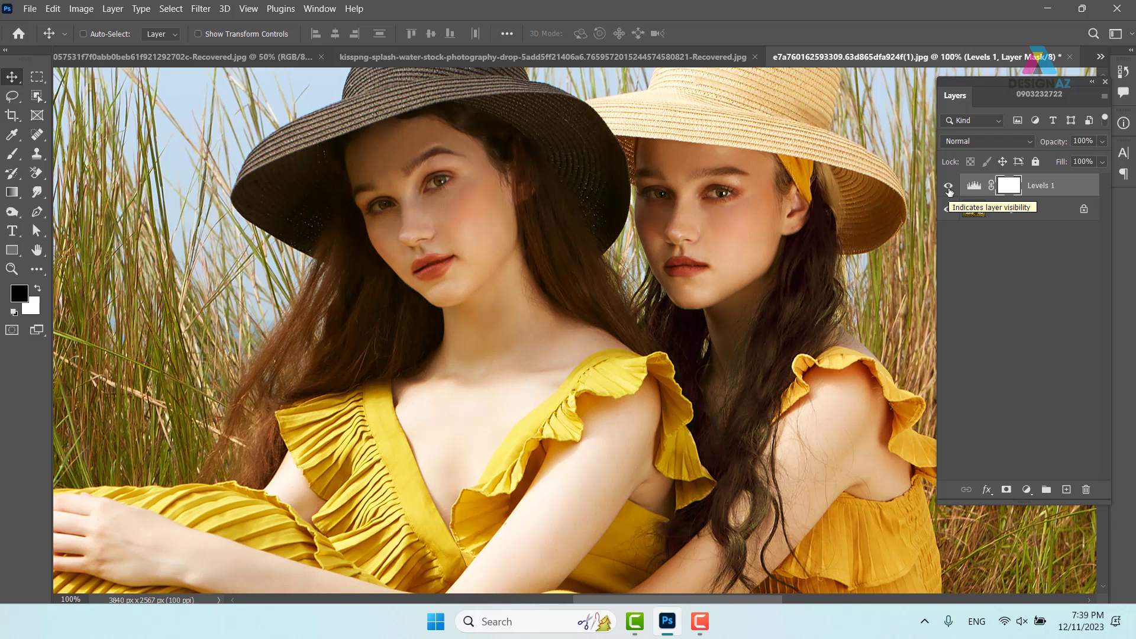
Step: Set the Levels layer's blend mode to Screen and compare the photo with and without it
left_click(973, 185)
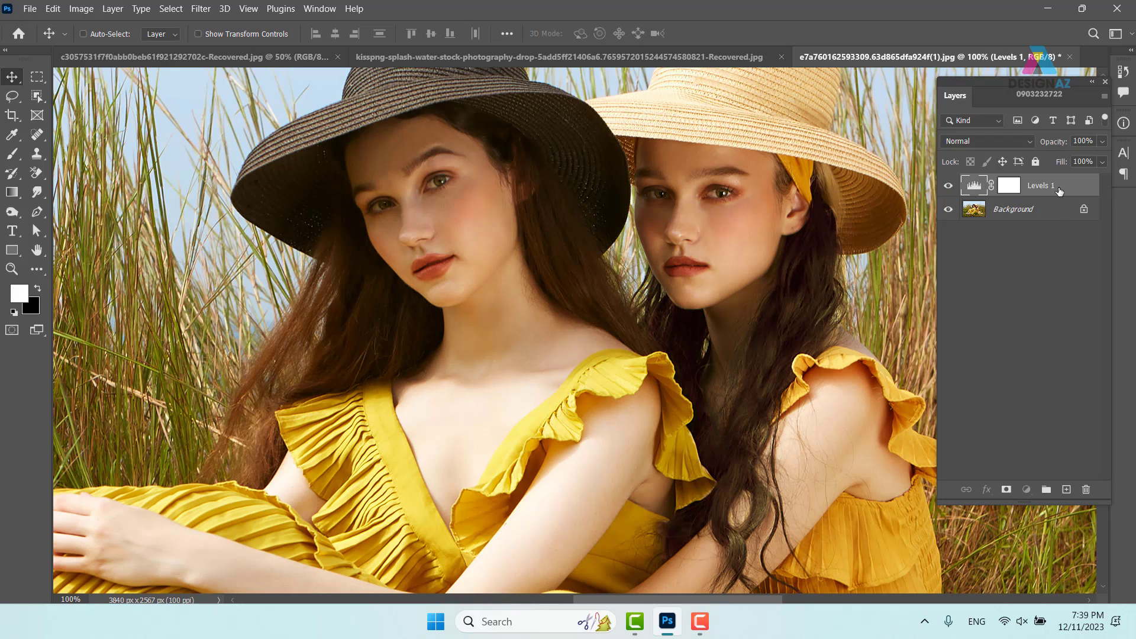
left_click(1007, 141)
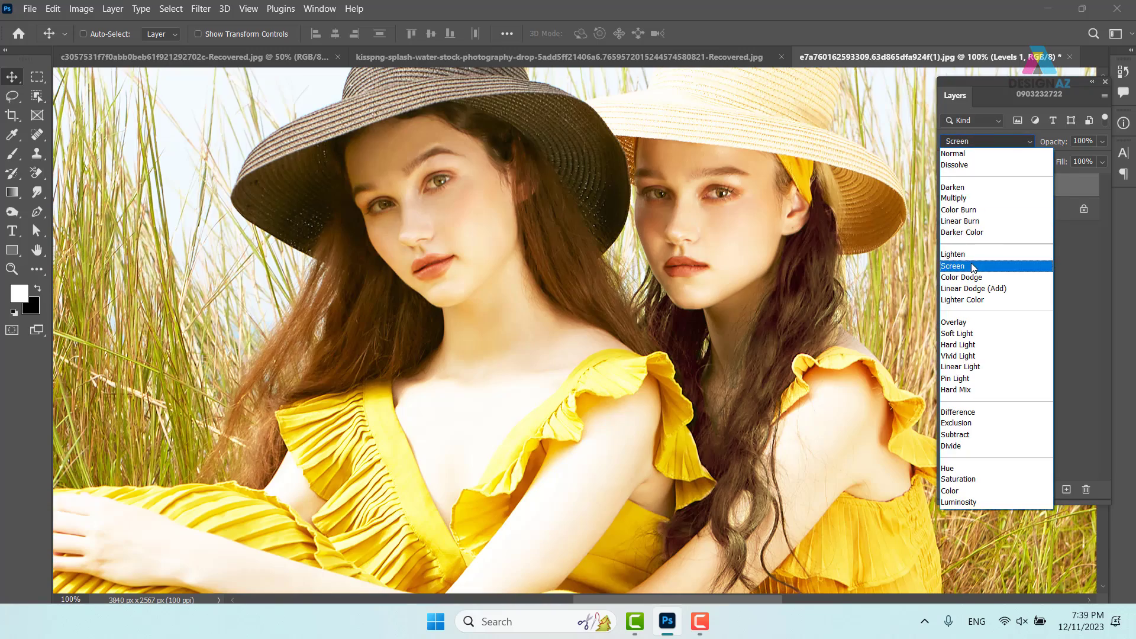
left_click(976, 264)
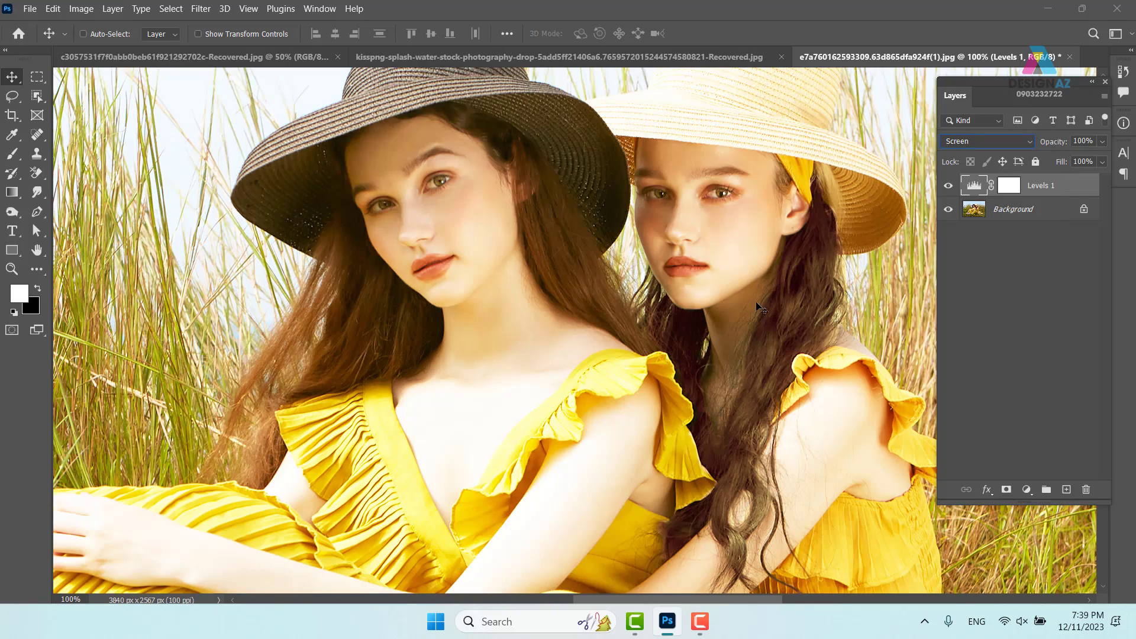
left_click(947, 187)
left_click(948, 187)
left_click(947, 188)
left_click(948, 188)
left_click(948, 187)
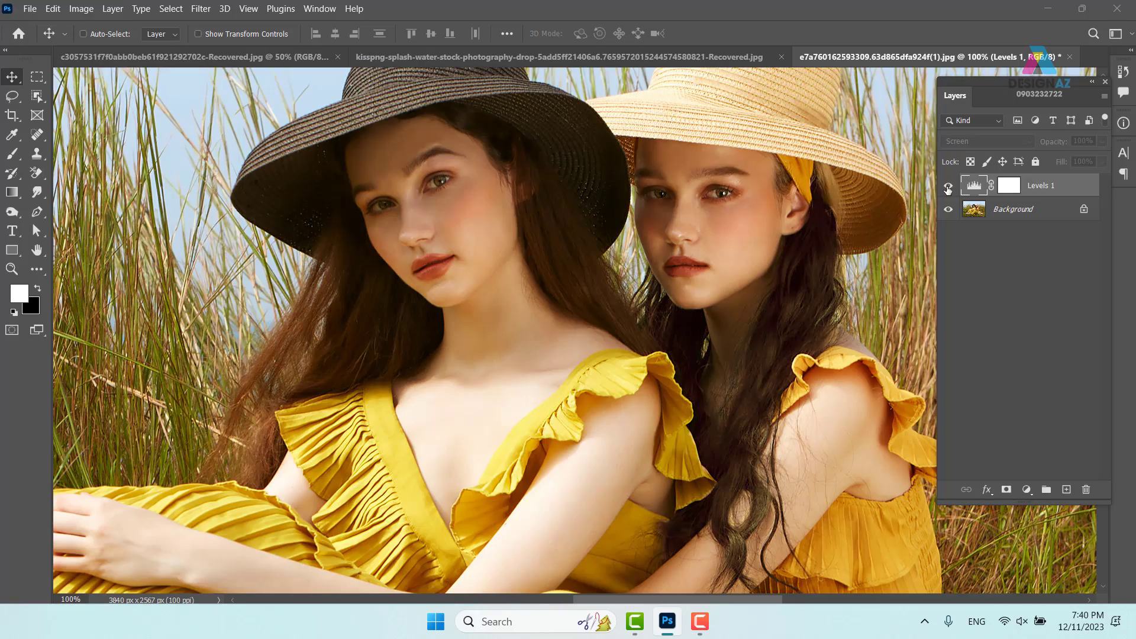
left_click(948, 187)
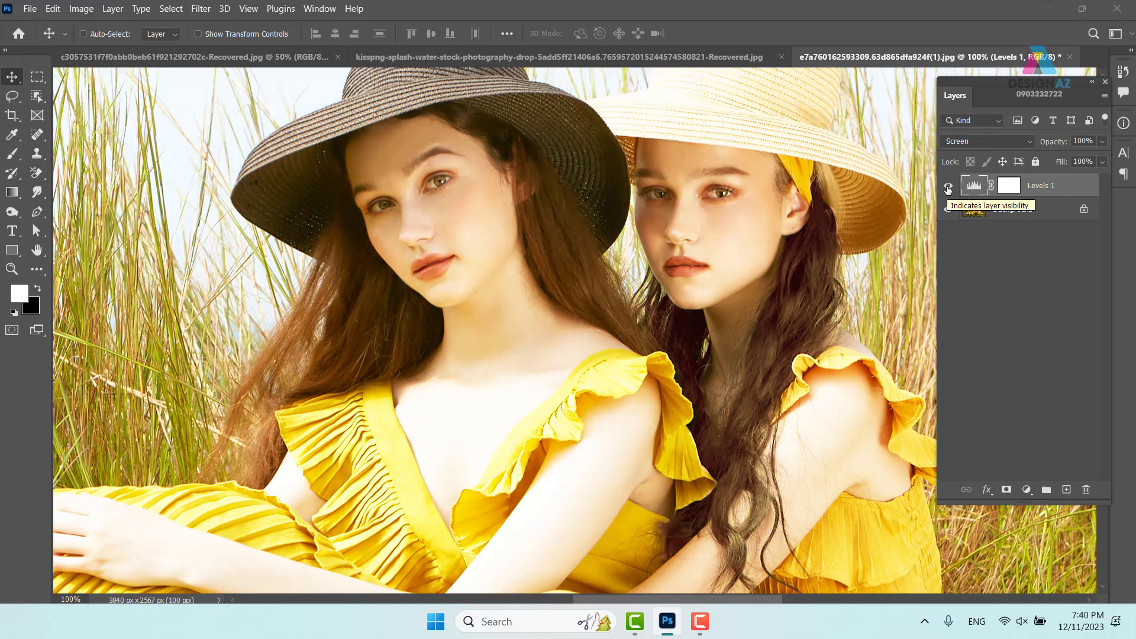
Step: Open the Levels layer's blending options and raise the Blend If black point of Current Layer to 157
right_click(1067, 191)
left_click(926, 8)
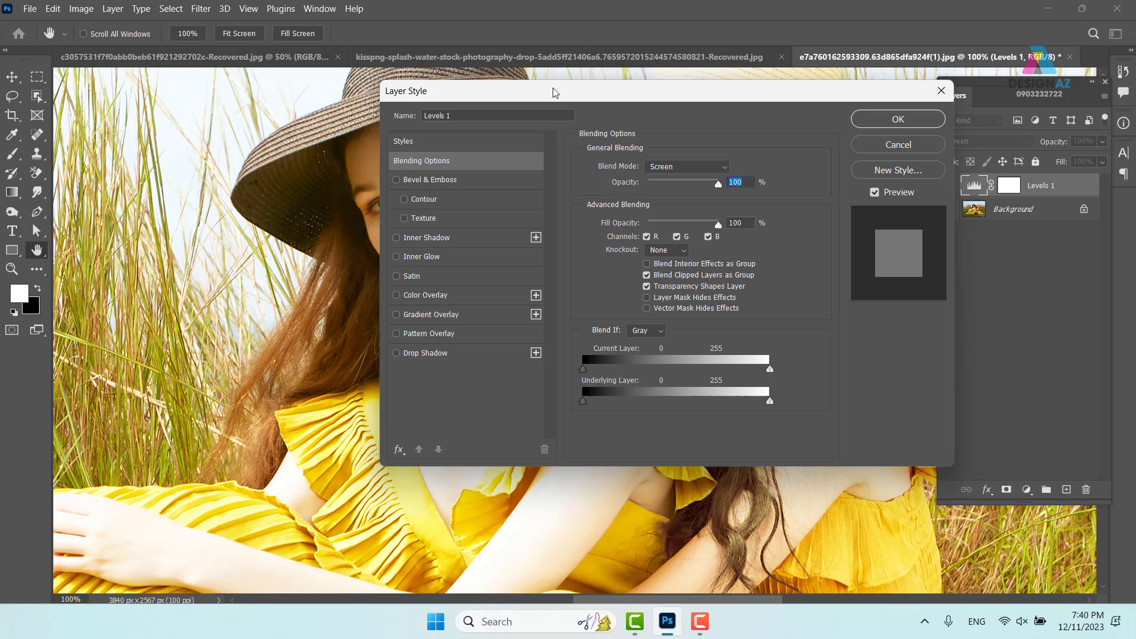
left_click_drag(554, 93, 654, 74)
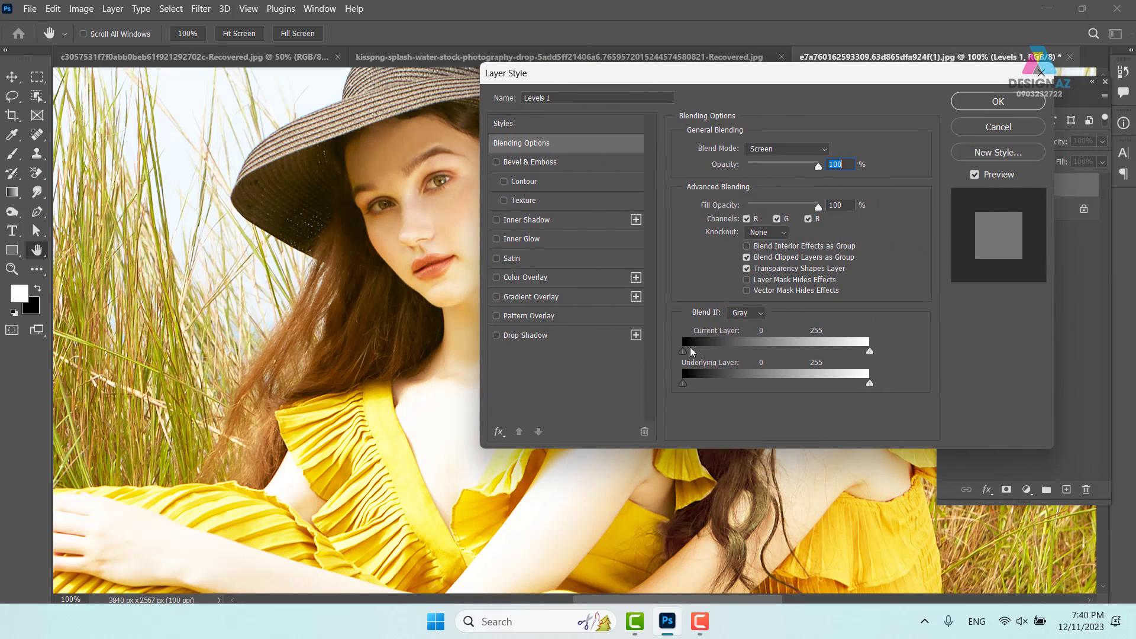
left_click_drag(684, 351, 776, 356)
left_click_drag(714, 75, 774, 72)
left_click_drag(837, 347, 859, 340)
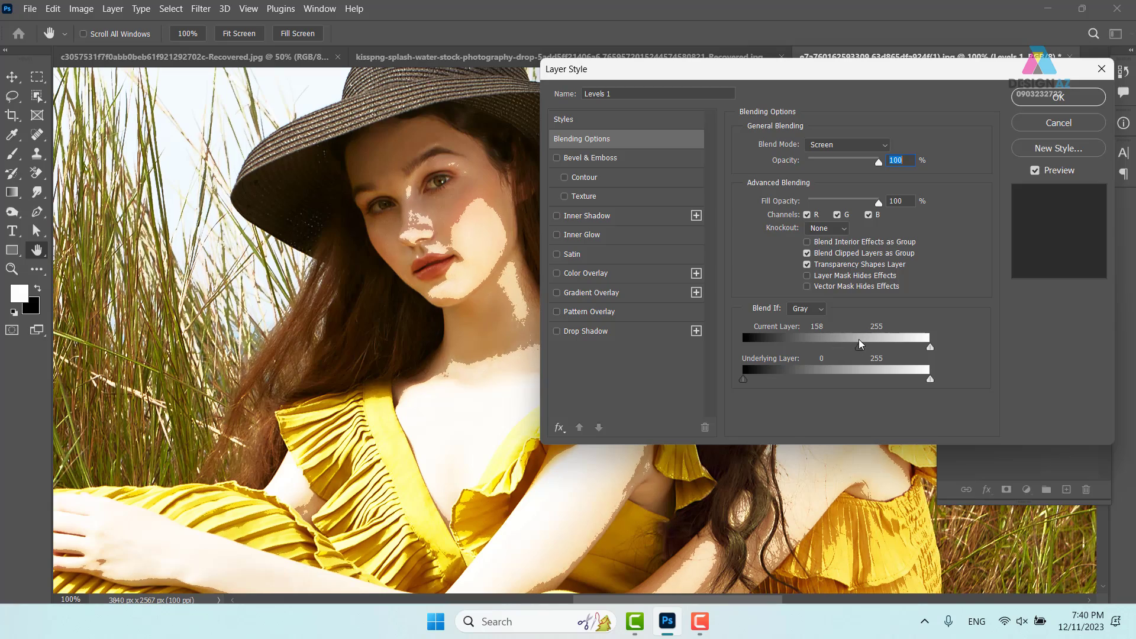
left_click_drag(825, 72, 545, 321)
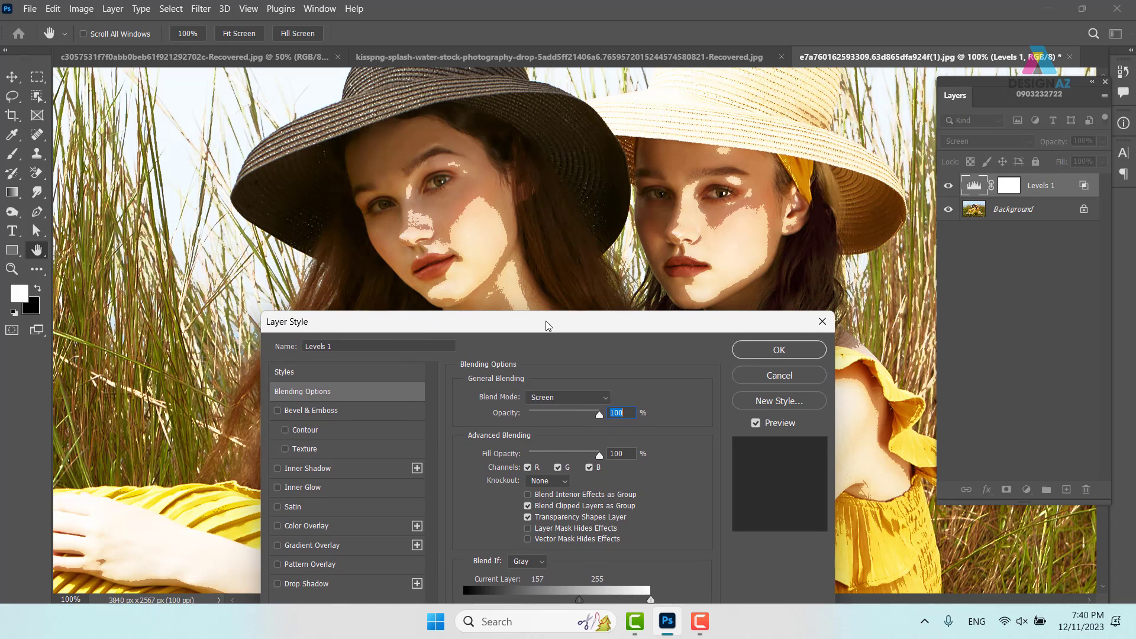
Step: Split the Current Layer black point to 157 / 238, apply the blending options and compare the photo with and without the layer
left_click_drag(580, 600, 624, 599, "alt")
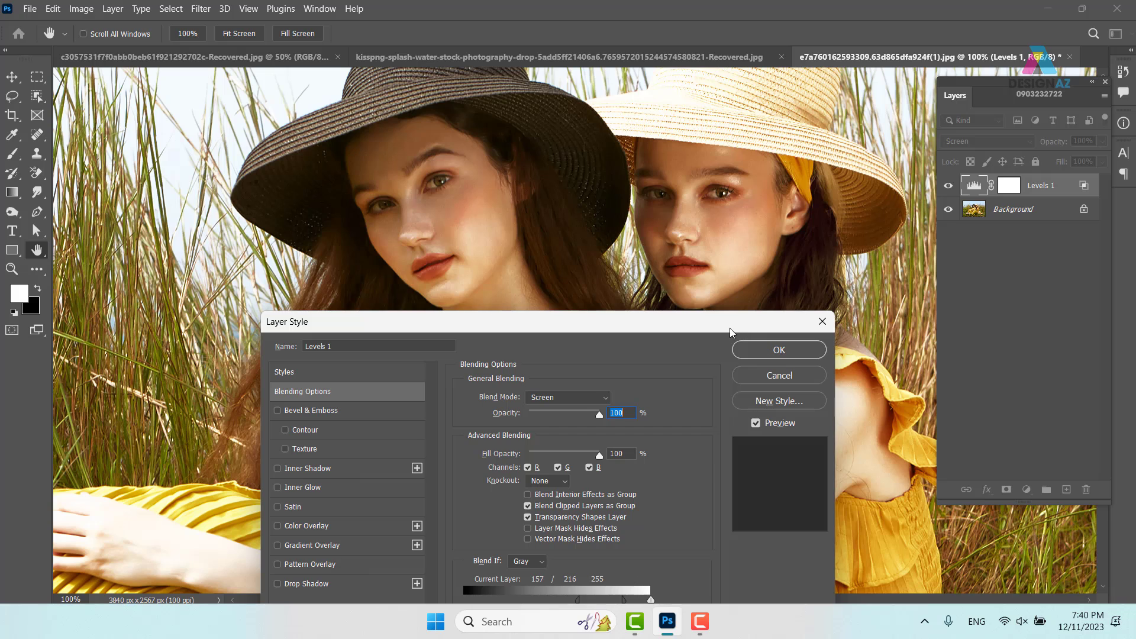
left_click_drag(698, 326, 353, 173)
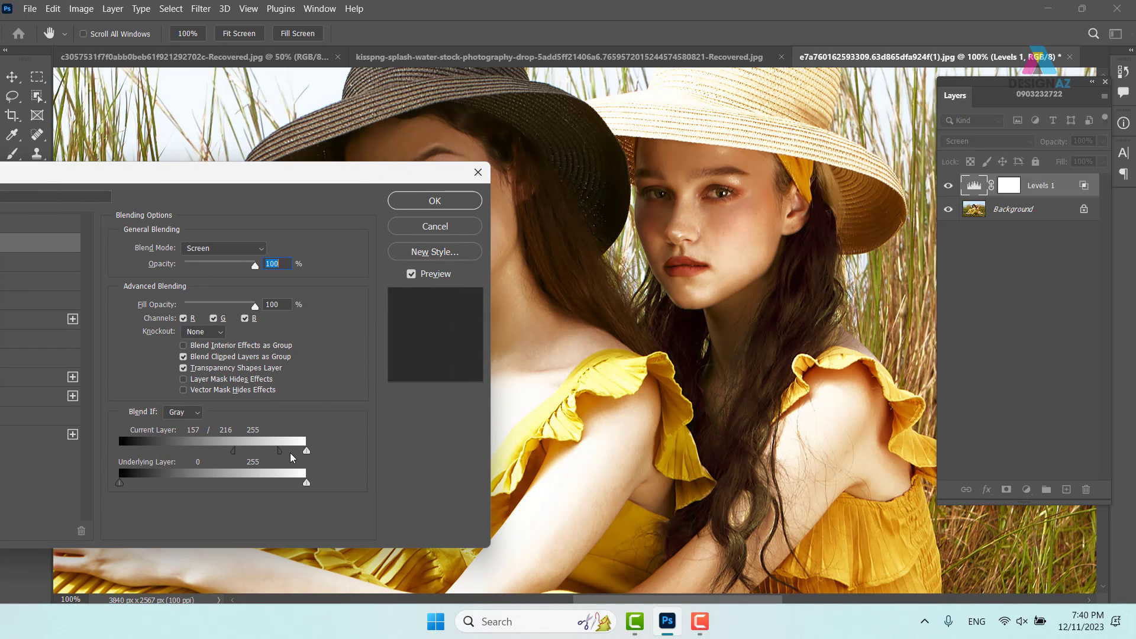
left_click_drag(282, 451, 293, 451)
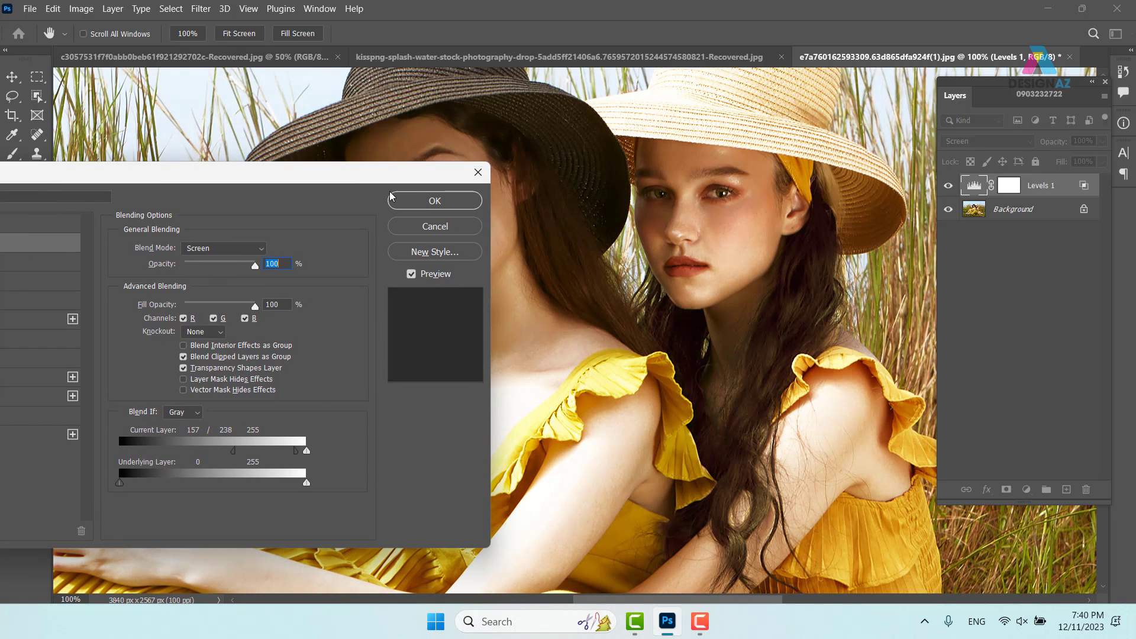
left_click_drag(380, 174, 246, 139)
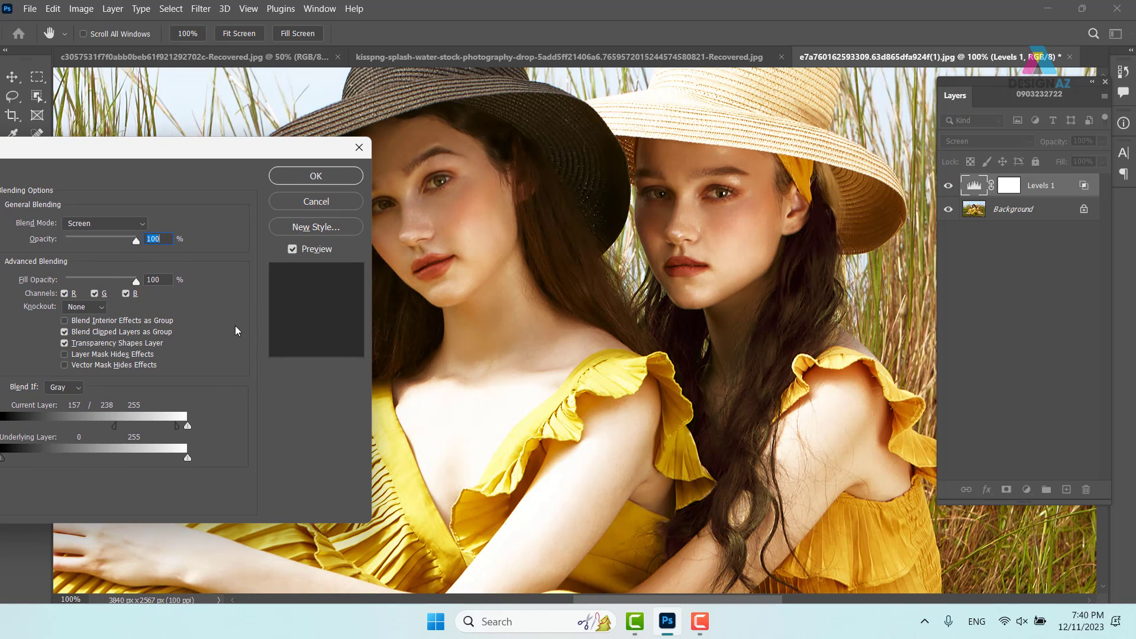
left_click(292, 249)
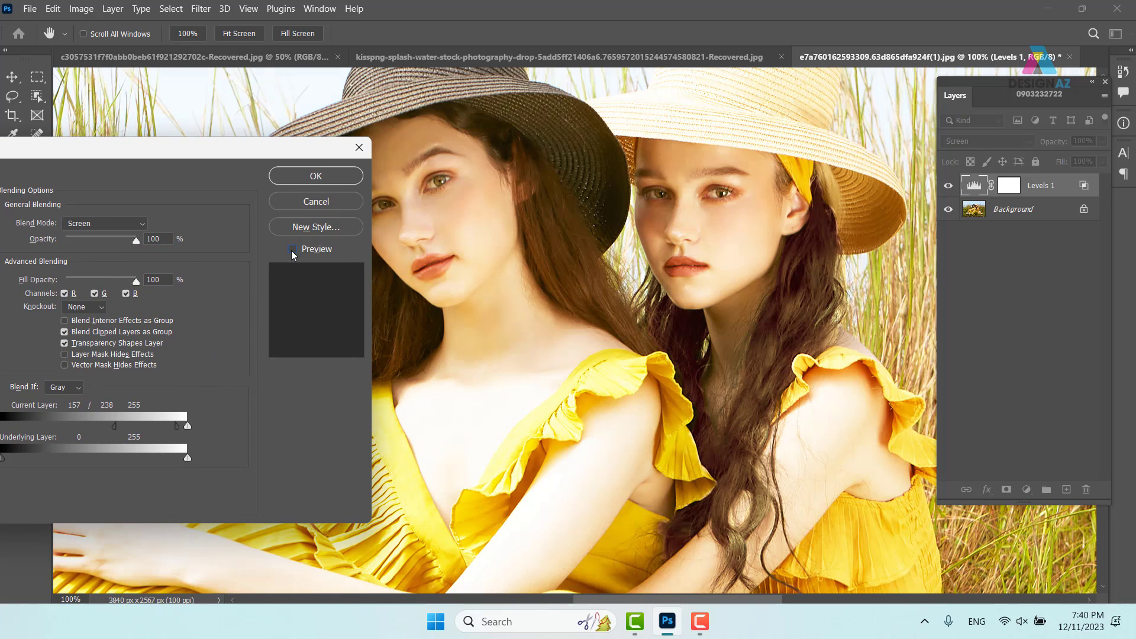
left_click(292, 251)
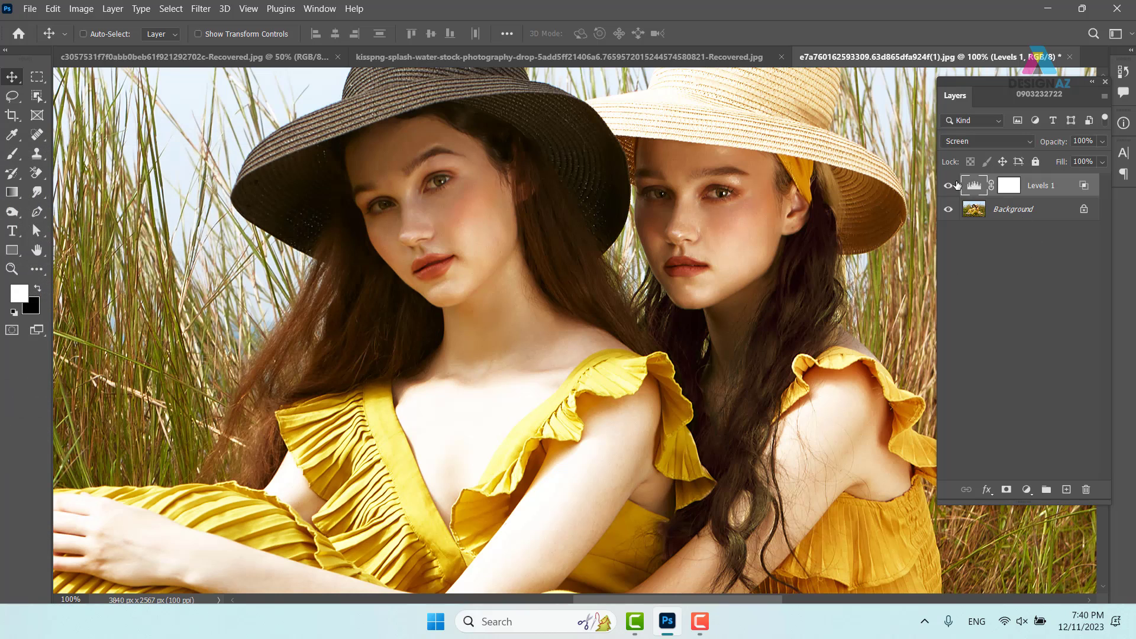
left_click(948, 186)
left_click(948, 186)
Step: Fill the Levels layer's mask with black
left_click(1011, 186)
key("x")
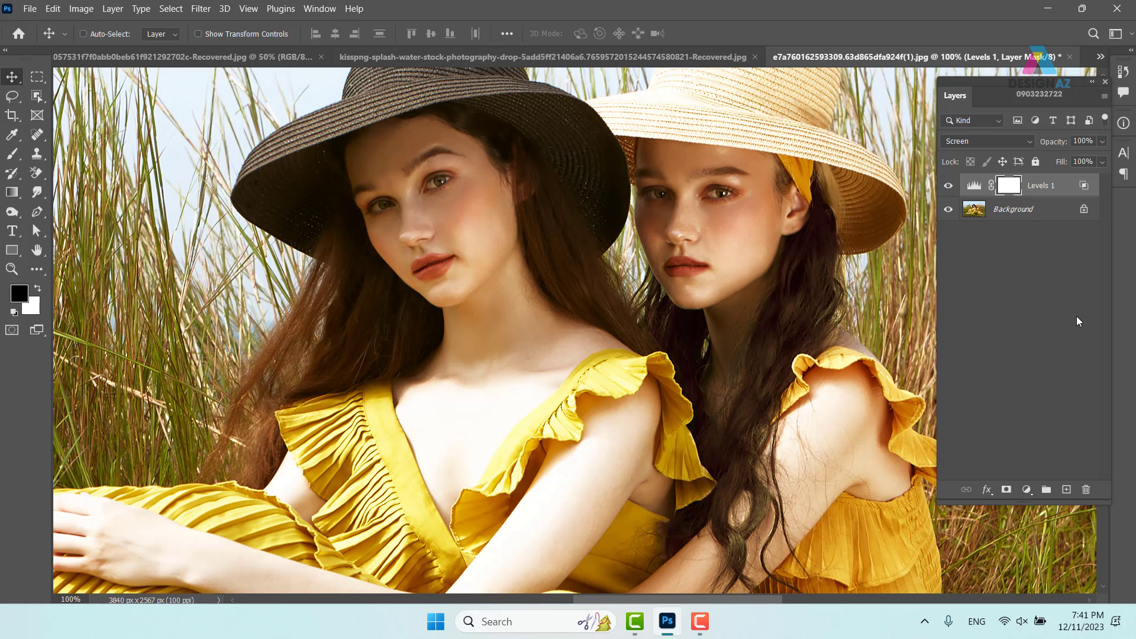
key("alt+Delete")
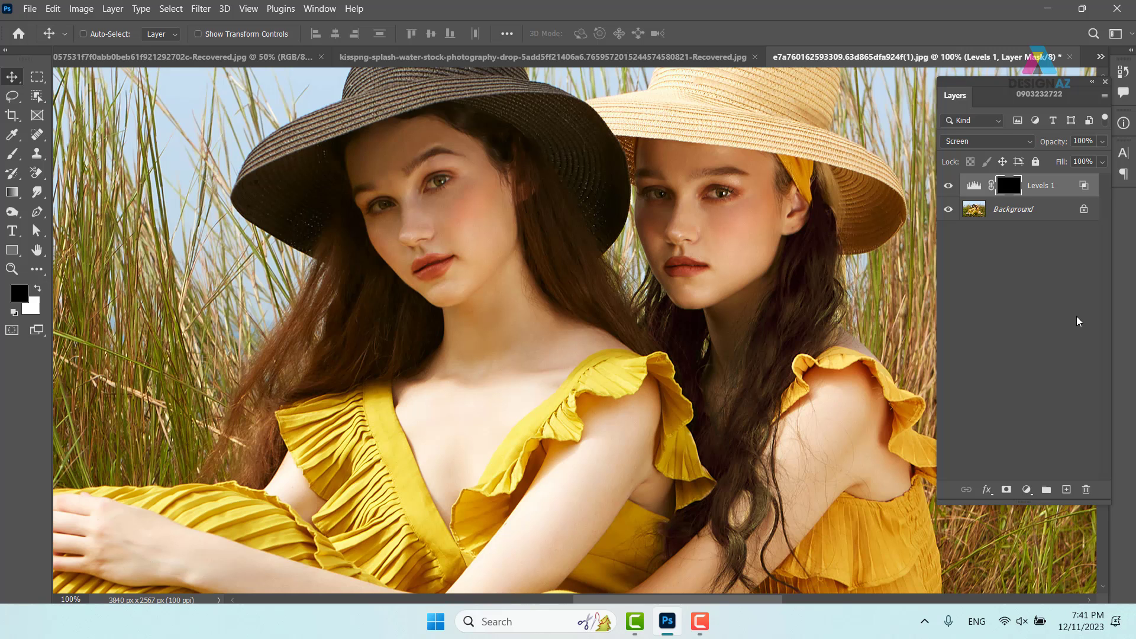
Step: Paint white on the Levels mask over the face of the woman in the black hat with a brush at 35% opacity
key("ctrl+plus")
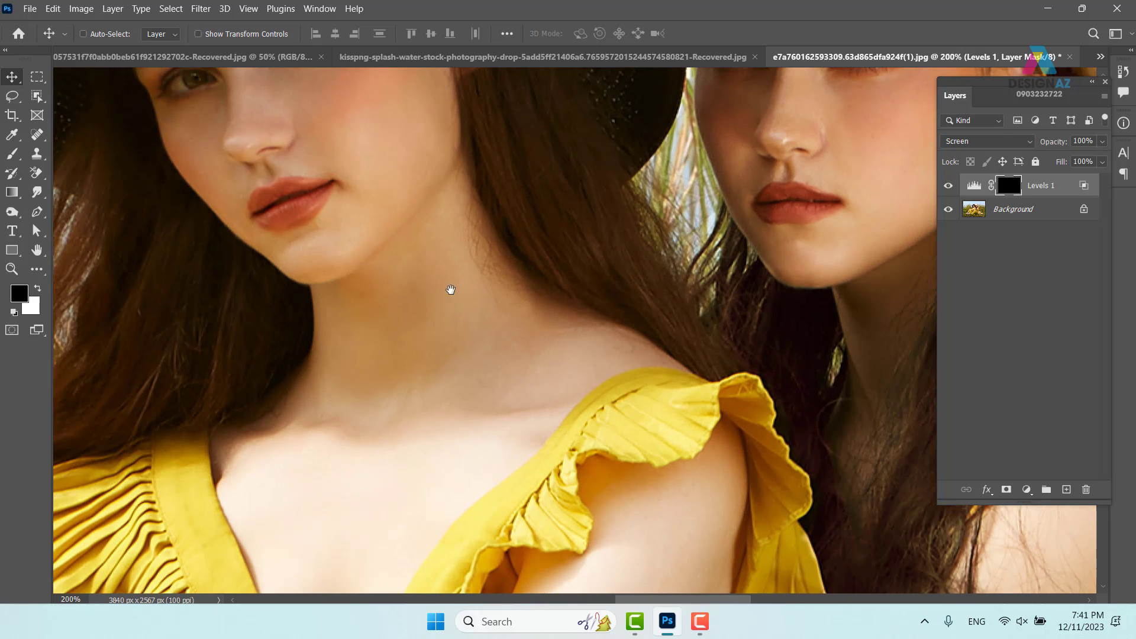
left_click_drag(450, 289, 491, 431)
key("b")
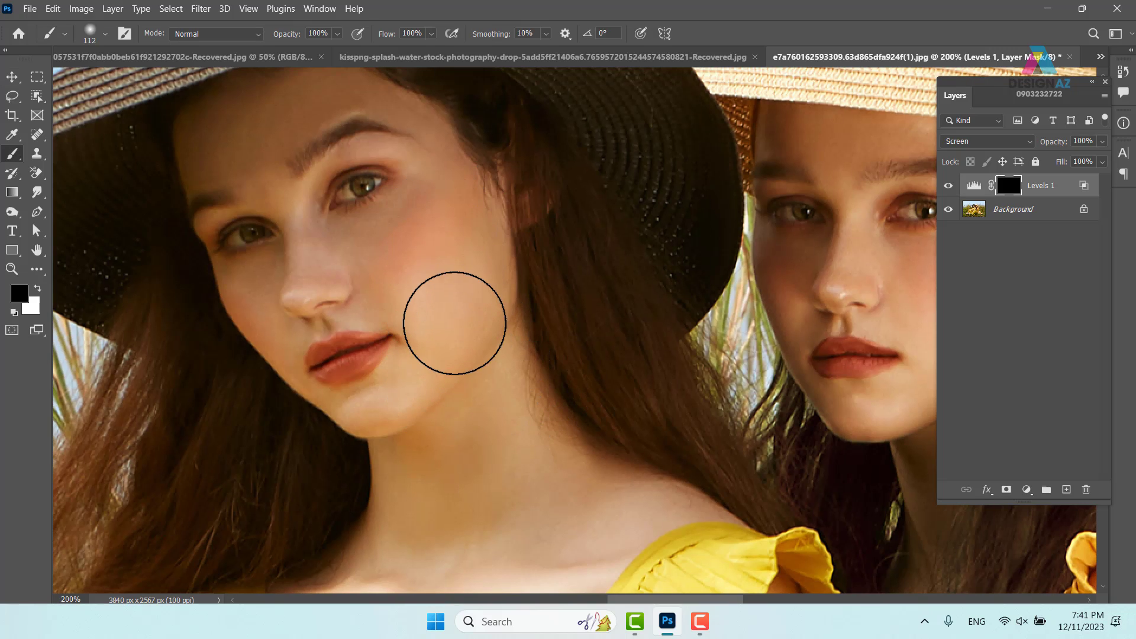
key("x")
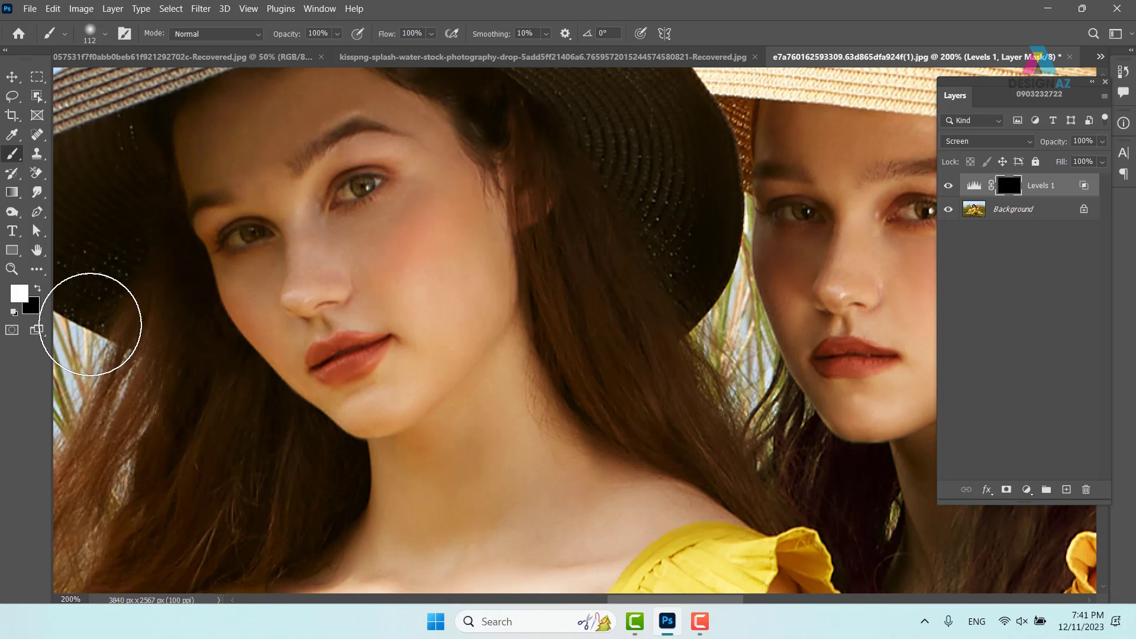
left_click(336, 34)
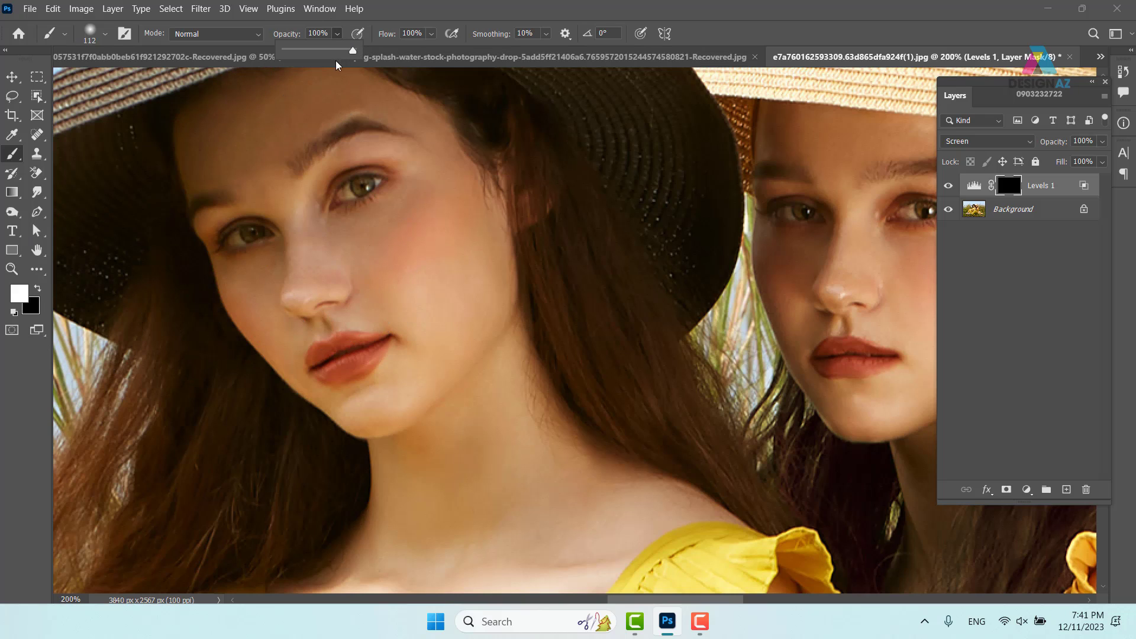
left_click_drag(318, 54, 309, 54)
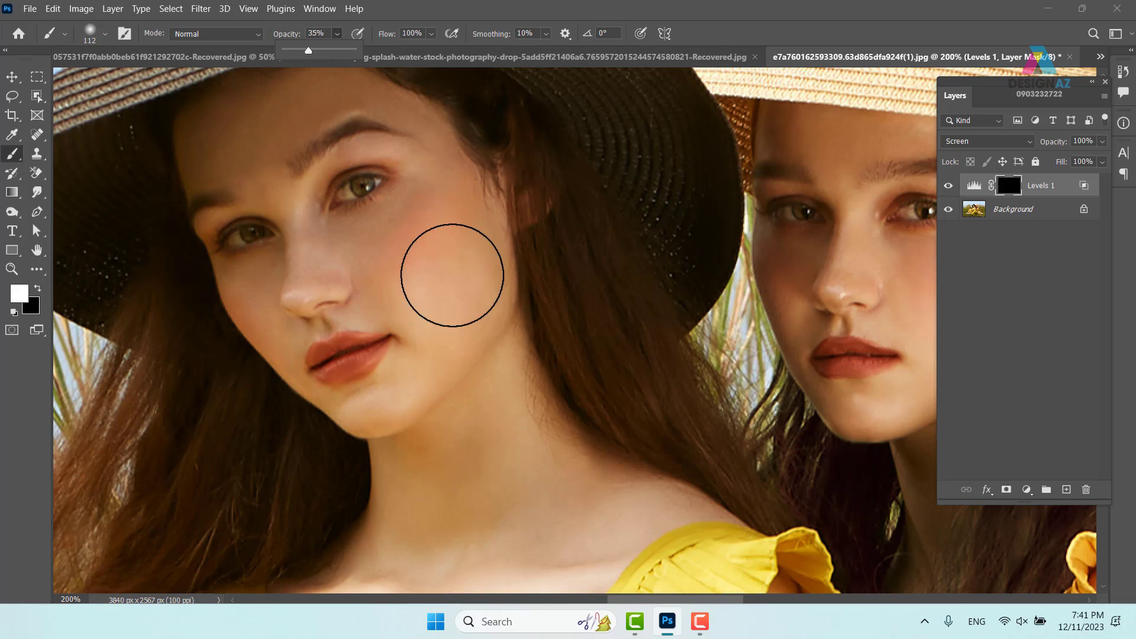
mouse_move(422, 217)
left_mouse_down()
mouse_move(420, 332)
mouse_move(423, 285)
mouse_move(406, 386)
mouse_move(432, 335)
mouse_move(398, 402)
mouse_move(421, 386)
mouse_move(409, 325)
mouse_move(326, 308)
left_mouse_up()
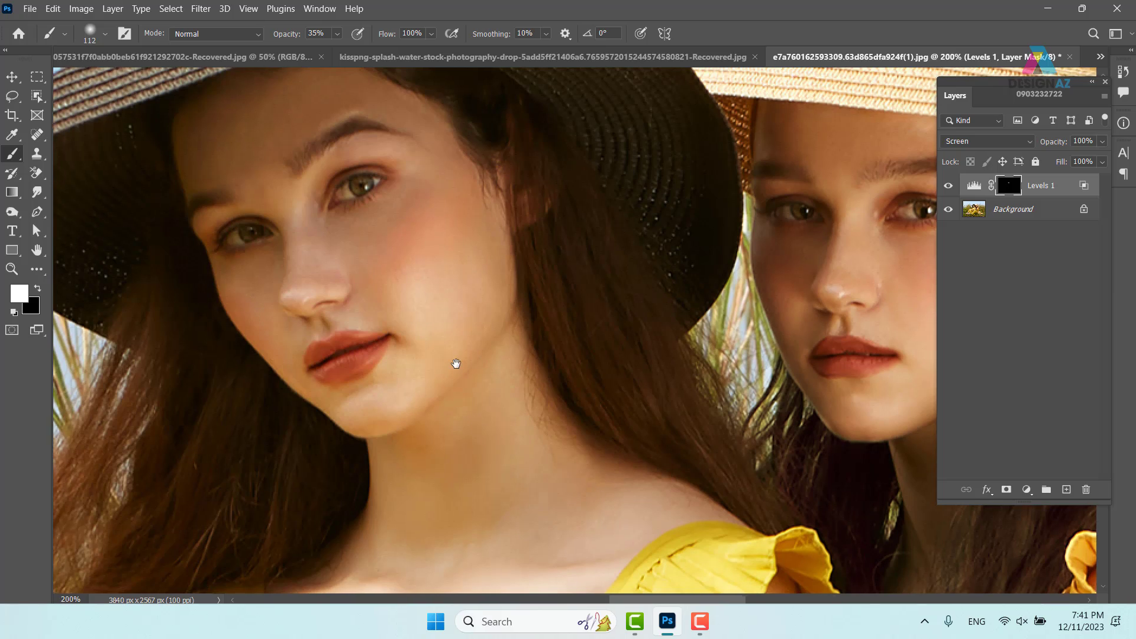
Step: Brush white on the mask over the face of the woman in the straw hat and compare the photo with and without the Levels layer
left_click_drag(456, 363, 263, 392)
mouse_move(723, 286)
left_mouse_down()
mouse_move(704, 331)
mouse_move(749, 278)
mouse_move(685, 399)
mouse_move(665, 412)
mouse_move(675, 407)
mouse_move(607, 290)
mouse_move(666, 341)
mouse_move(628, 210)
mouse_move(641, 230)
mouse_move(634, 344)
mouse_move(636, 206)
mouse_move(761, 190)
mouse_move(694, 285)
mouse_move(738, 376)
mouse_move(789, 395)
left_mouse_up()
key("ctrl+minus")
key("ctrl+minus")
left_click_drag(431, 466, 436, 393)
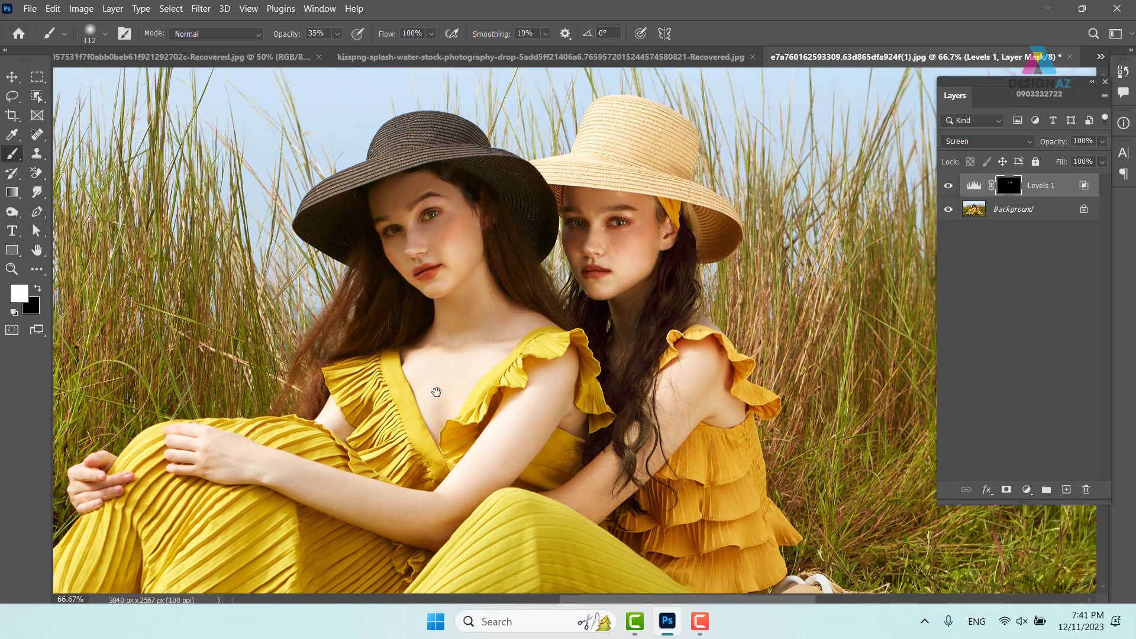
left_click(949, 185)
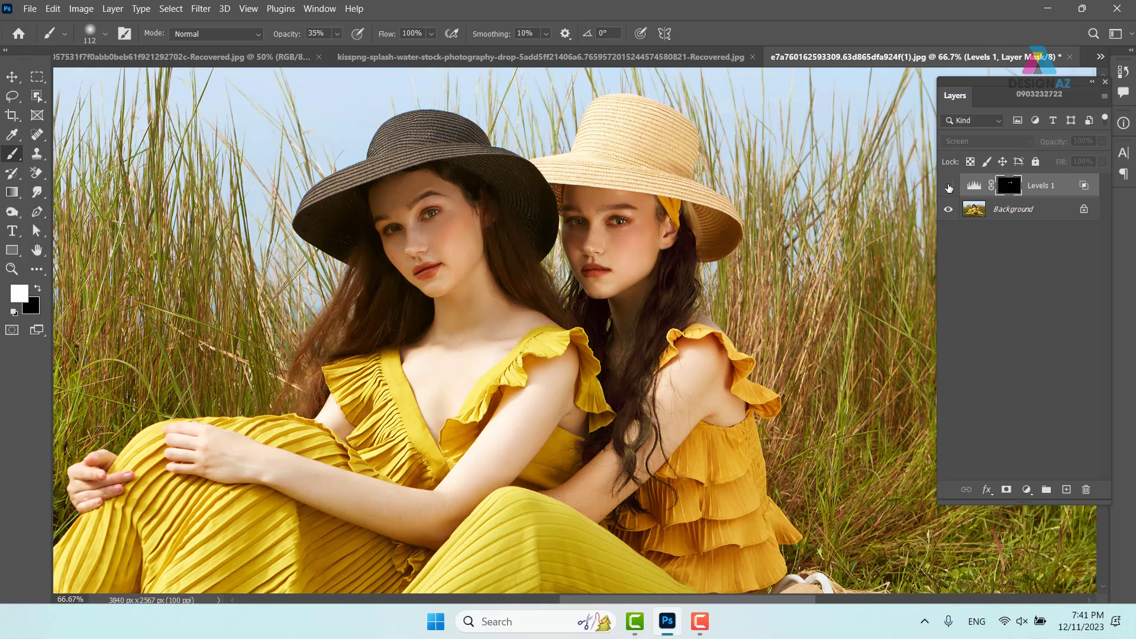
left_click(948, 186)
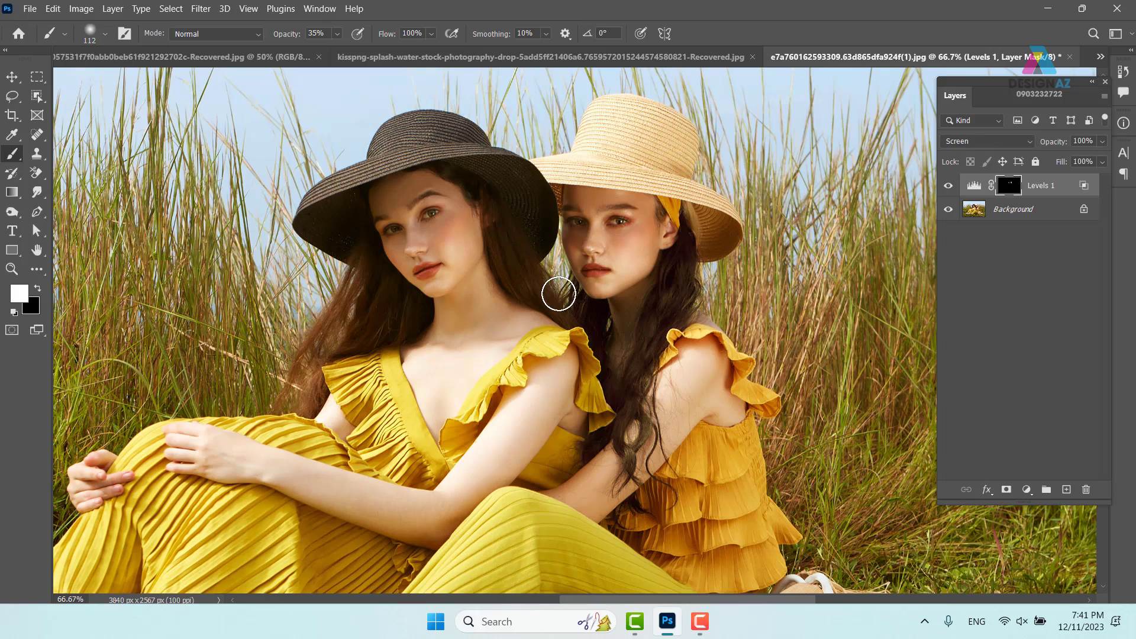
Step: Paint white on the Levels 1 mask over the upper arms of both women with the 35% opacity brush
key("ctrl+plus")
key("ctrl+plus")
mouse_move(559, 294)
left_mouse_down()
mouse_move(539, 108)
mouse_move(554, 58)
left_mouse_up()
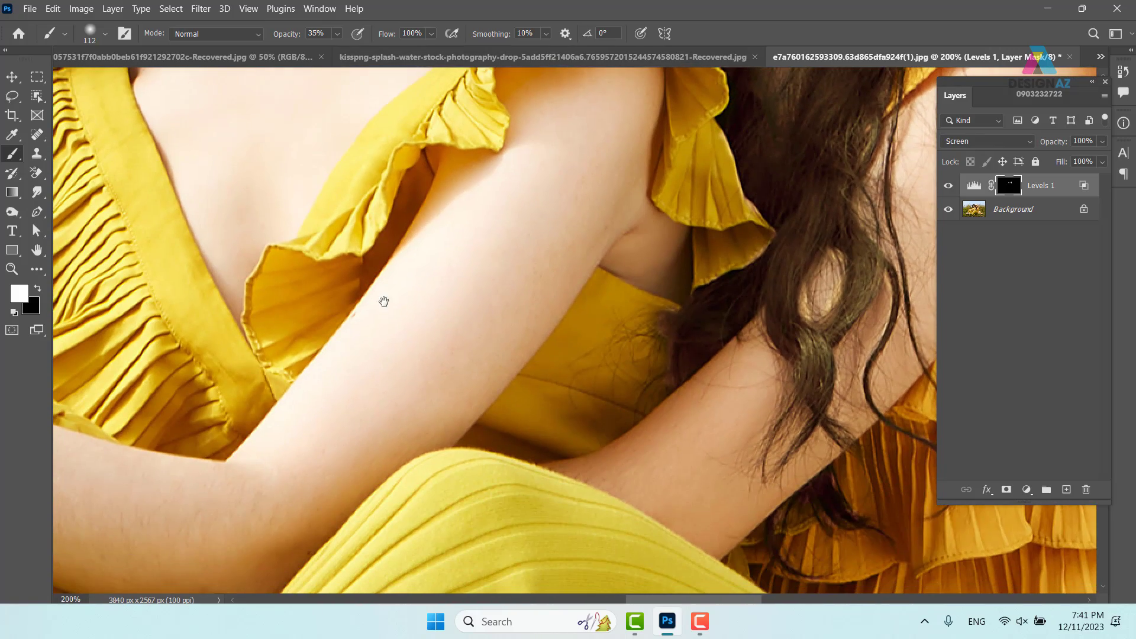
left_click_drag(488, 239, 277, 461)
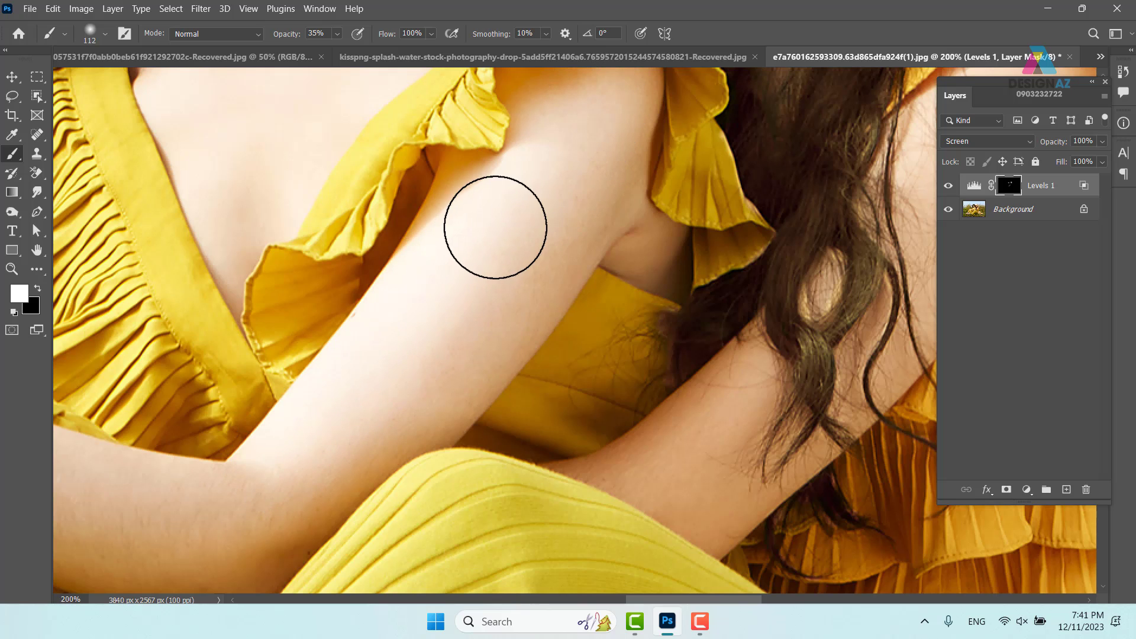
left_click_drag(758, 314, 591, 323)
mouse_move(734, 188)
left_mouse_down()
mouse_move(464, 486)
mouse_move(787, 204)
mouse_move(633, 355)
left_mouse_up()
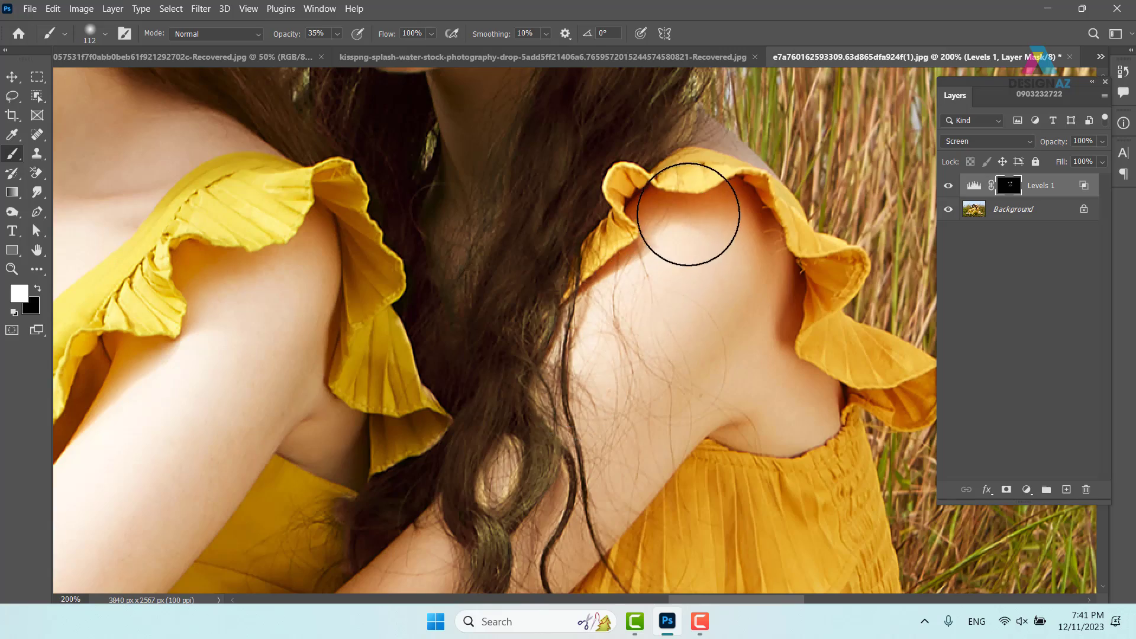
Step: Compare the whole photo with and without the Levels 1 layer
key("ctrl+minus")
key("ctrl+minus")
key("ctrl+minus")
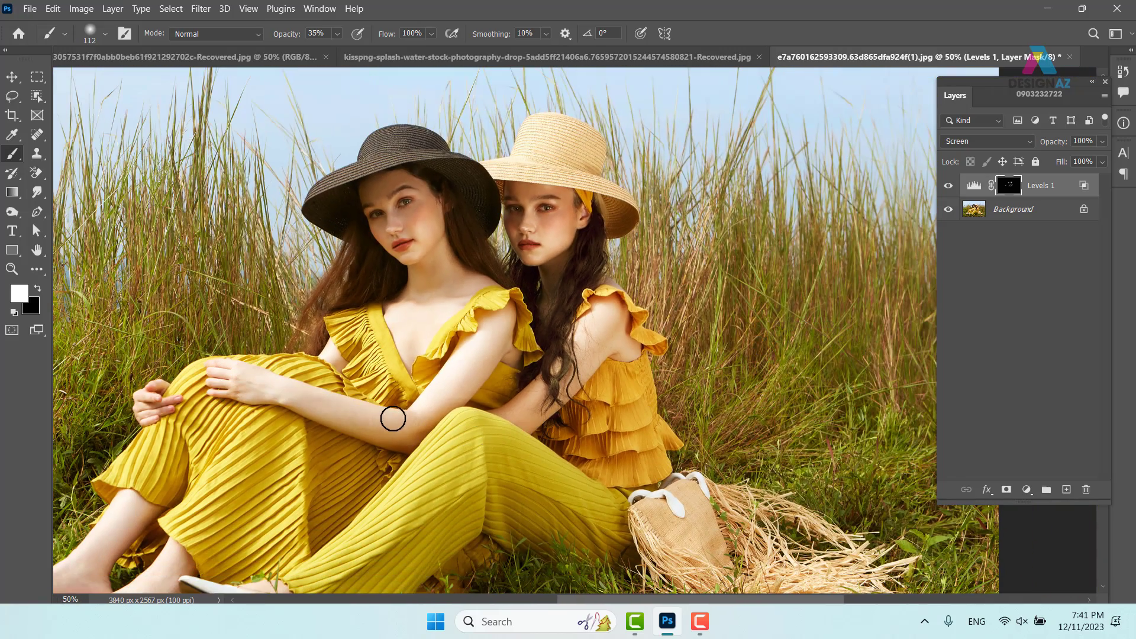
left_click(946, 187)
left_click(947, 187)
left_click(946, 187)
left_click(946, 187)
left_click_drag(414, 327, 495, 344)
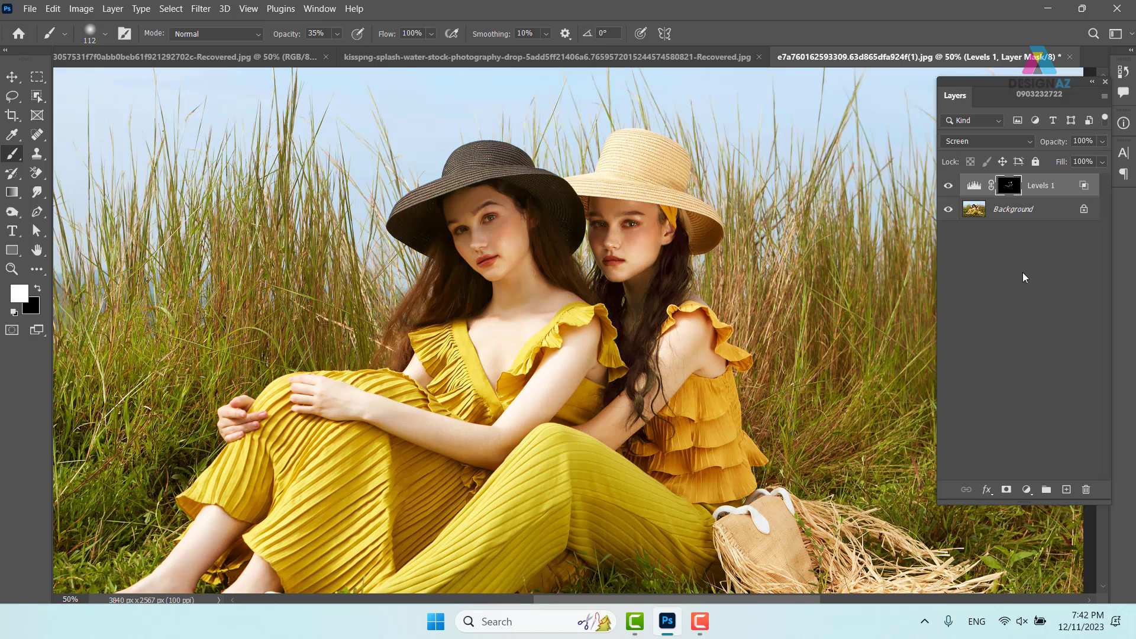
Step: Add a second Levels adjustment layer with default values and set its blend mode to Screen
left_click(1026, 490)
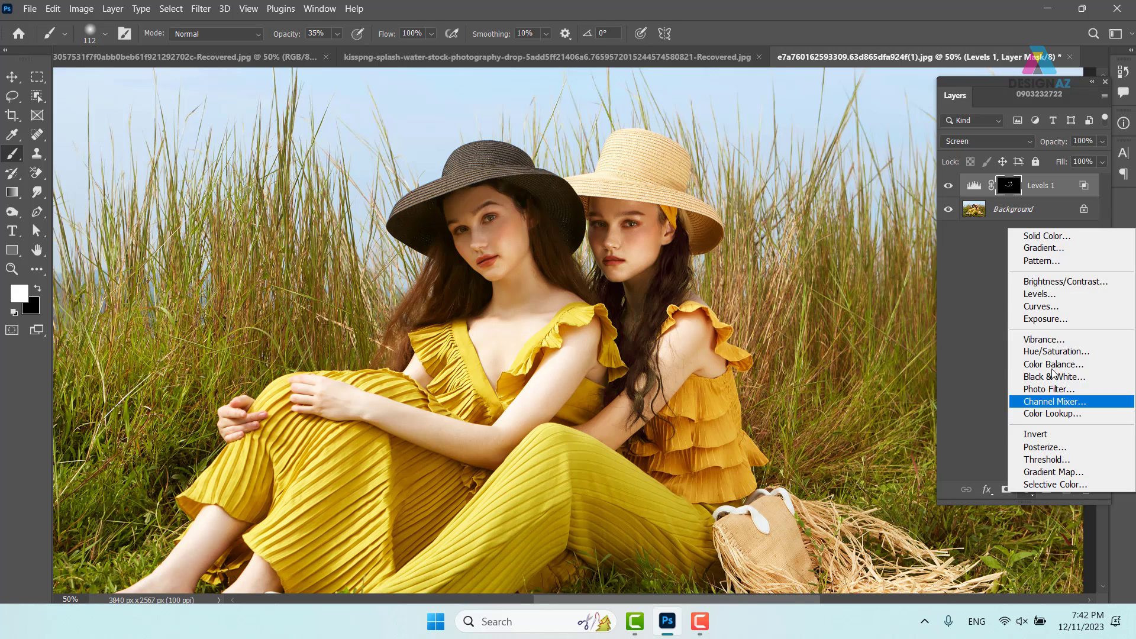
left_click(1045, 295)
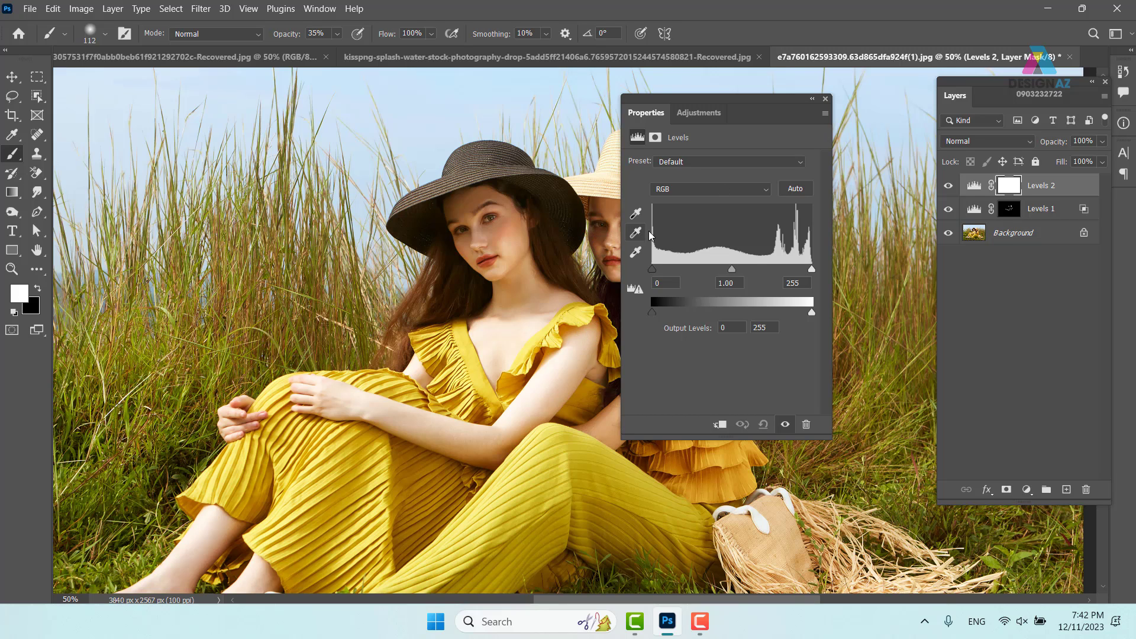
left_click(826, 99)
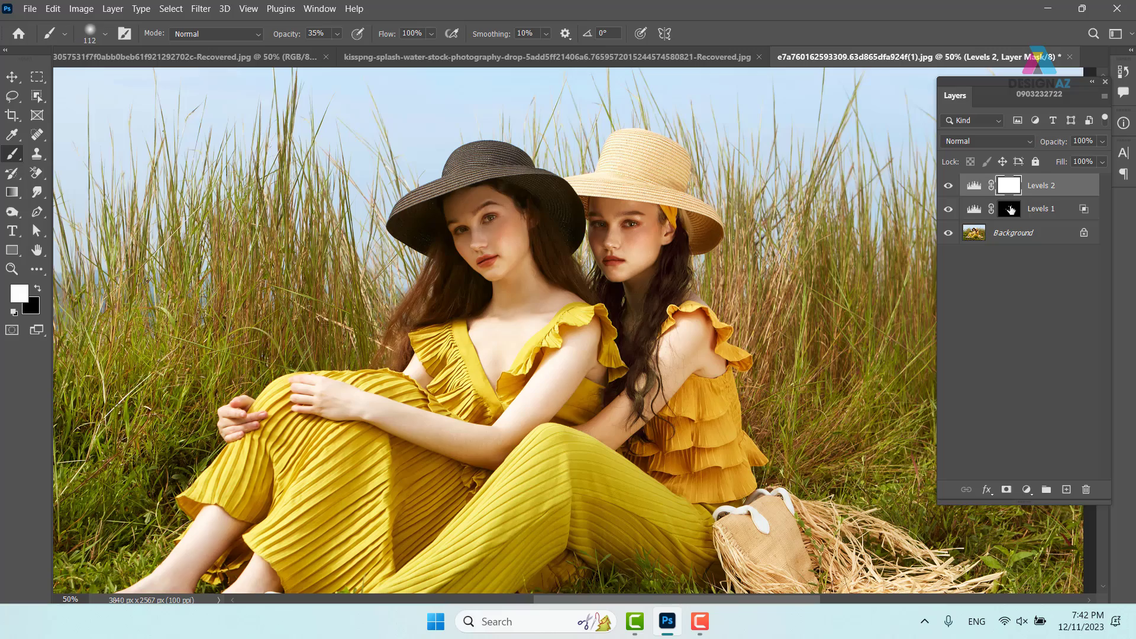
left_click(1004, 147)
left_click(962, 258)
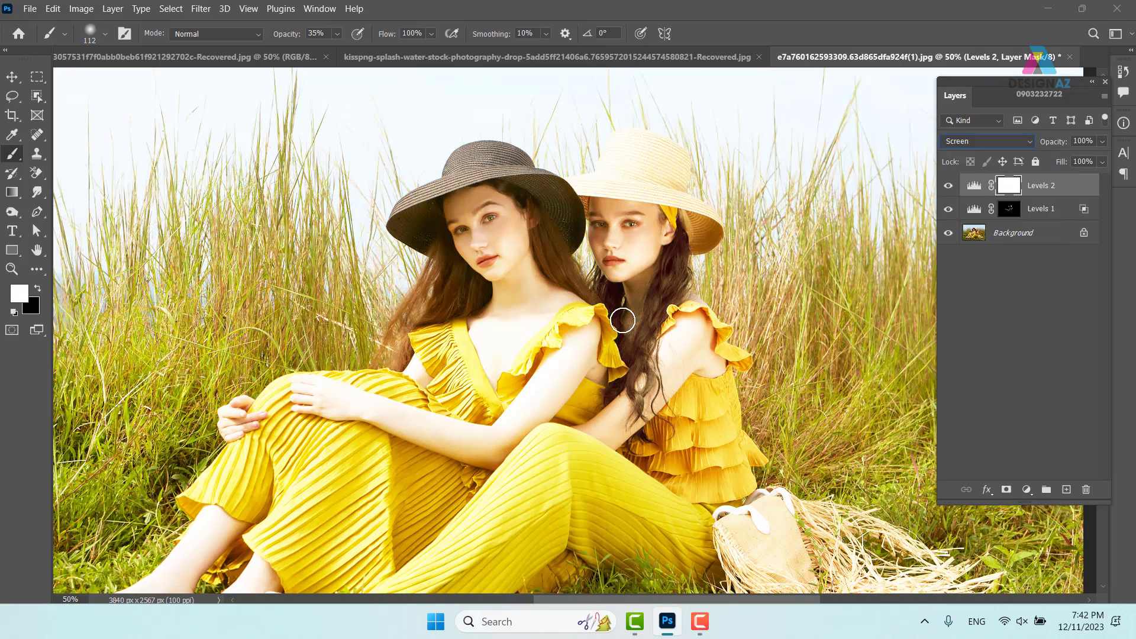
Step: Split the Current Layer black point of Levels 2 to 231 / 250 in its Blend If settings and apply them
key("ctrl+plus")
right_click(1054, 196)
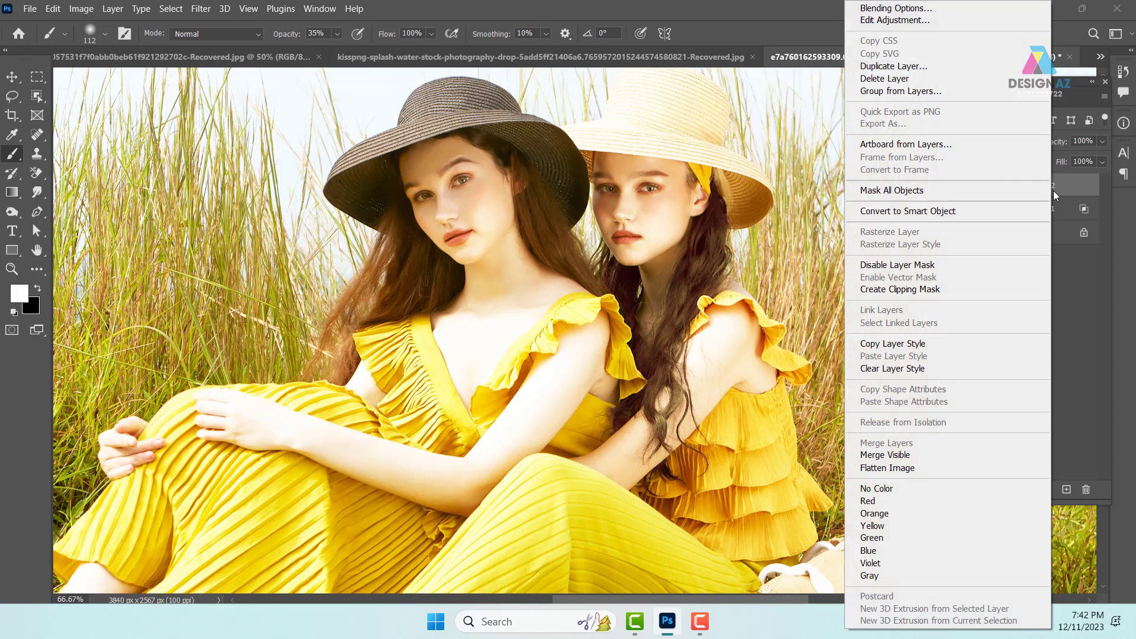
left_click(896, 9)
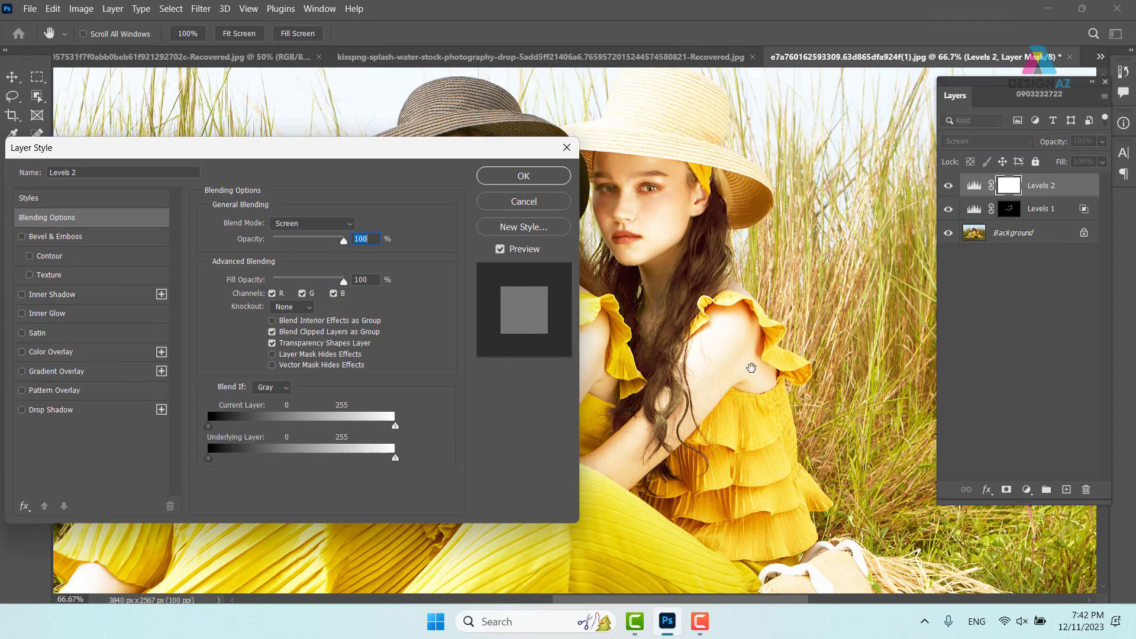
left_click_drag(425, 156, 278, 78)
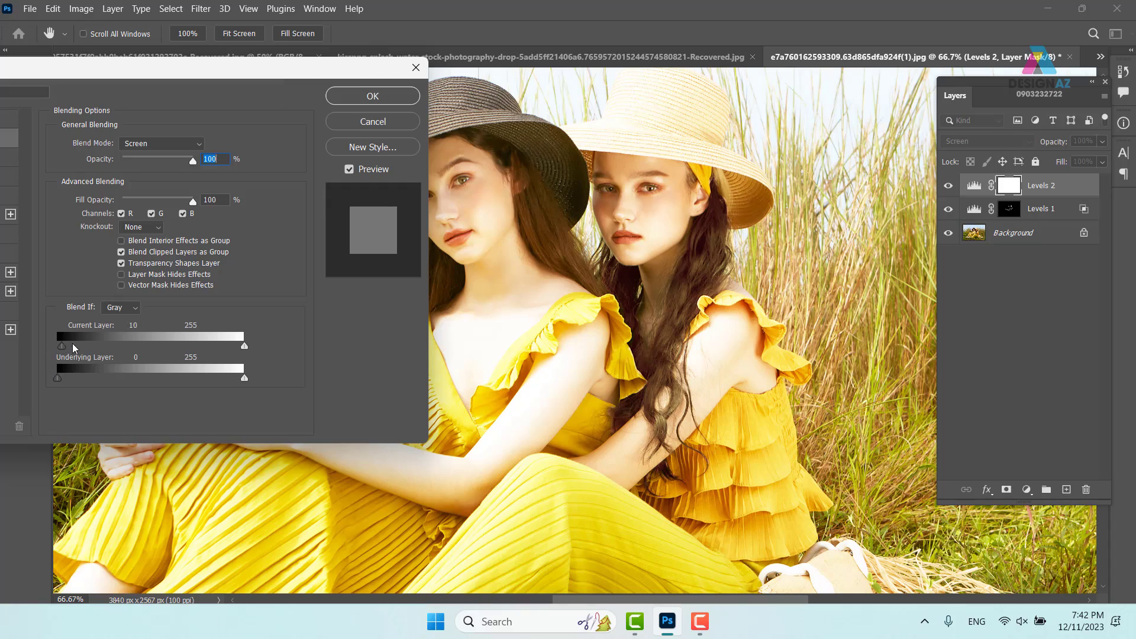
left_click_drag(74, 348, 240, 352)
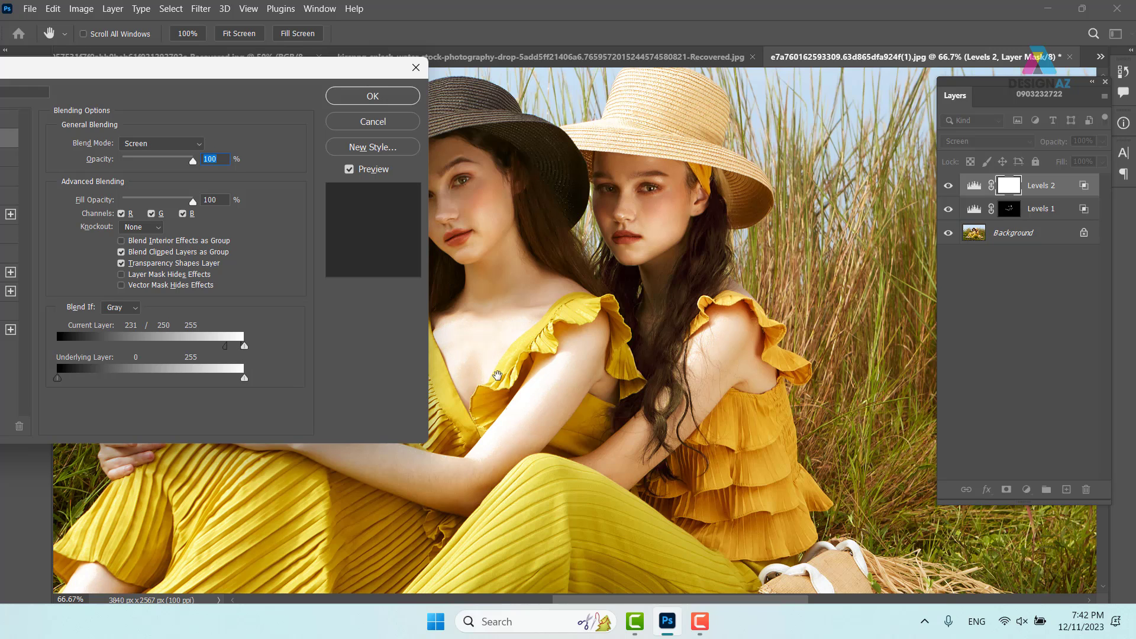
left_click(373, 96)
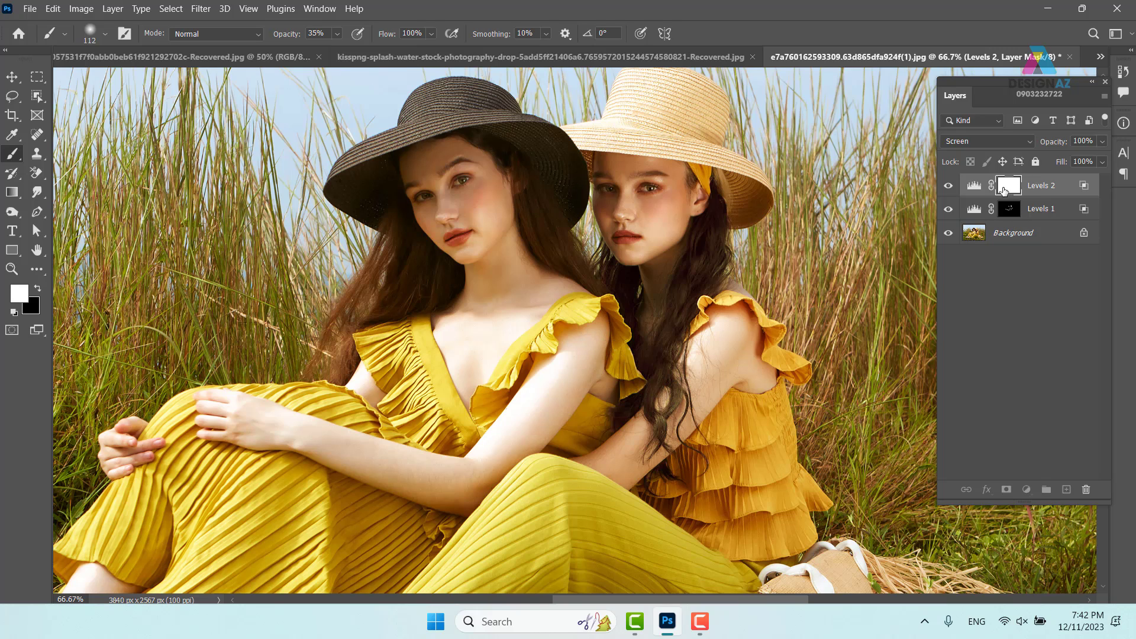
Step: Invert the Levels 2 mask to black, paint white over the chest of the woman in the black hat and compare the result
key("ctrl+i")
mouse_move(516, 327)
left_mouse_down()
mouse_move(475, 370)
mouse_move(439, 345)
left_mouse_up()
mouse_move(492, 414)
left_mouse_down()
mouse_move(495, 443)
mouse_move(519, 427)
mouse_move(485, 446)
mouse_move(501, 372)
left_mouse_up()
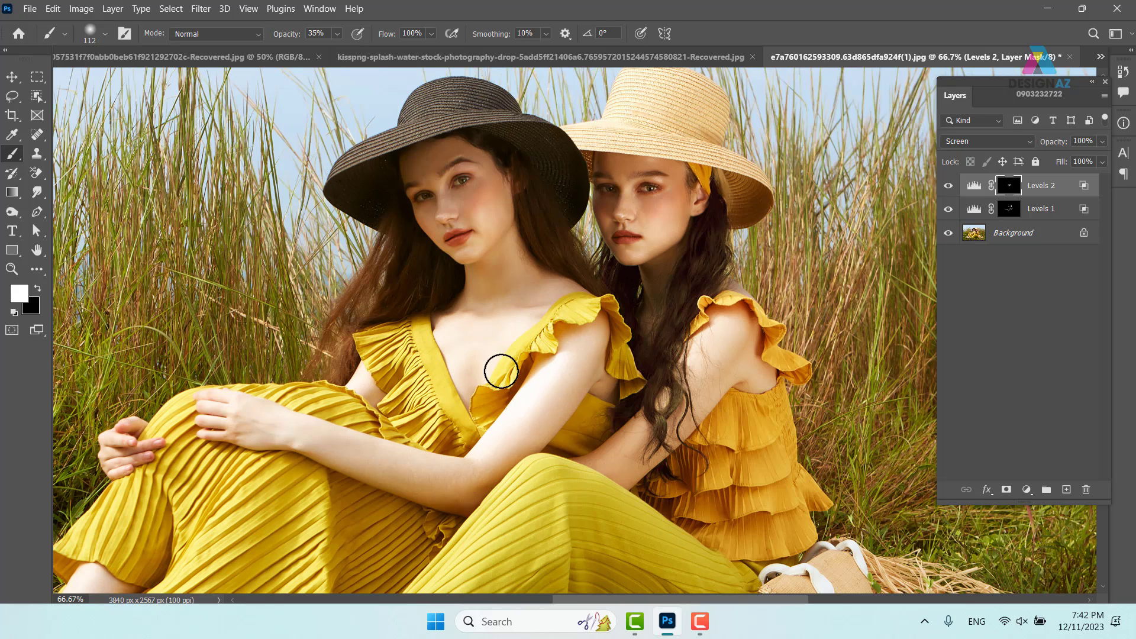
left_click(947, 185)
left_click(947, 186)
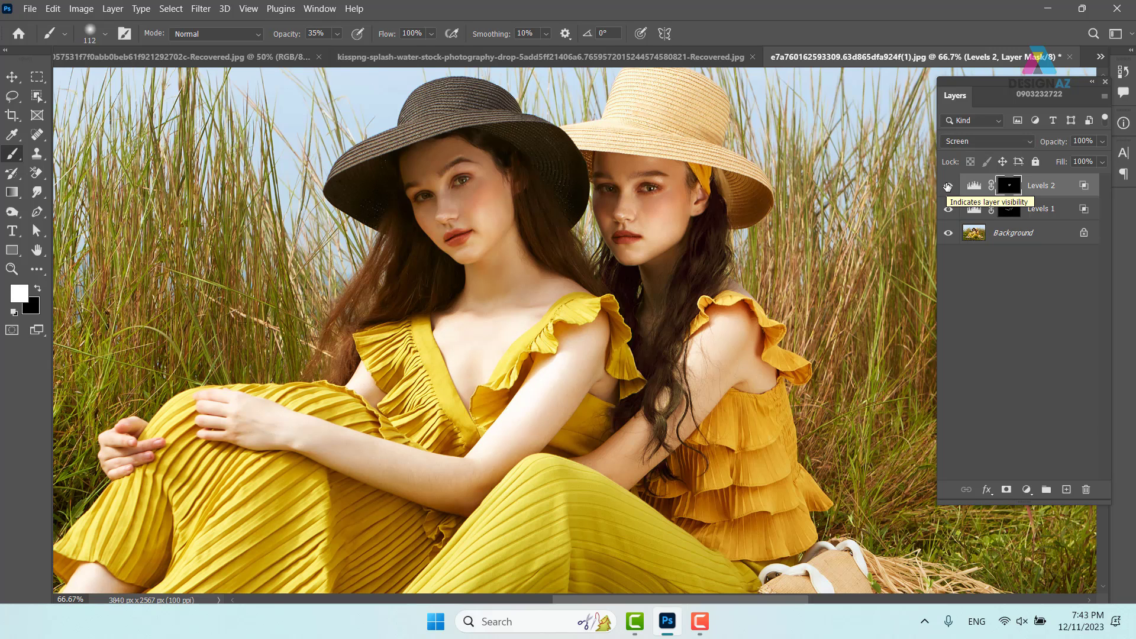
Step: Add a third Levels adjustment layer with default values and set its blend mode to Screen
left_click_drag(561, 400, 575, 289)
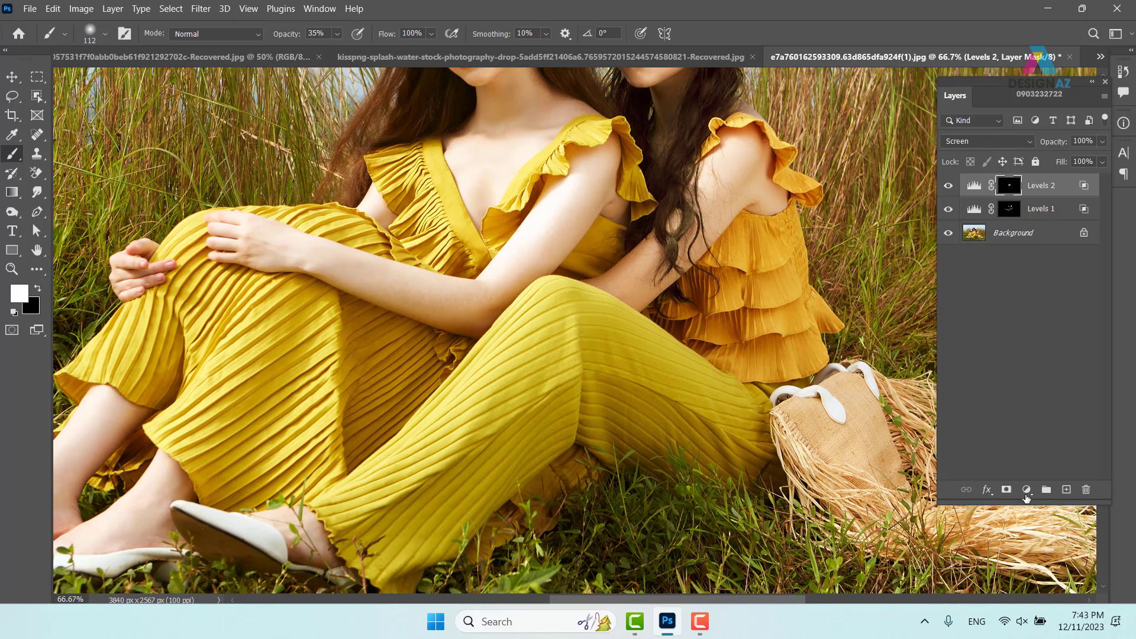
left_click(1027, 490)
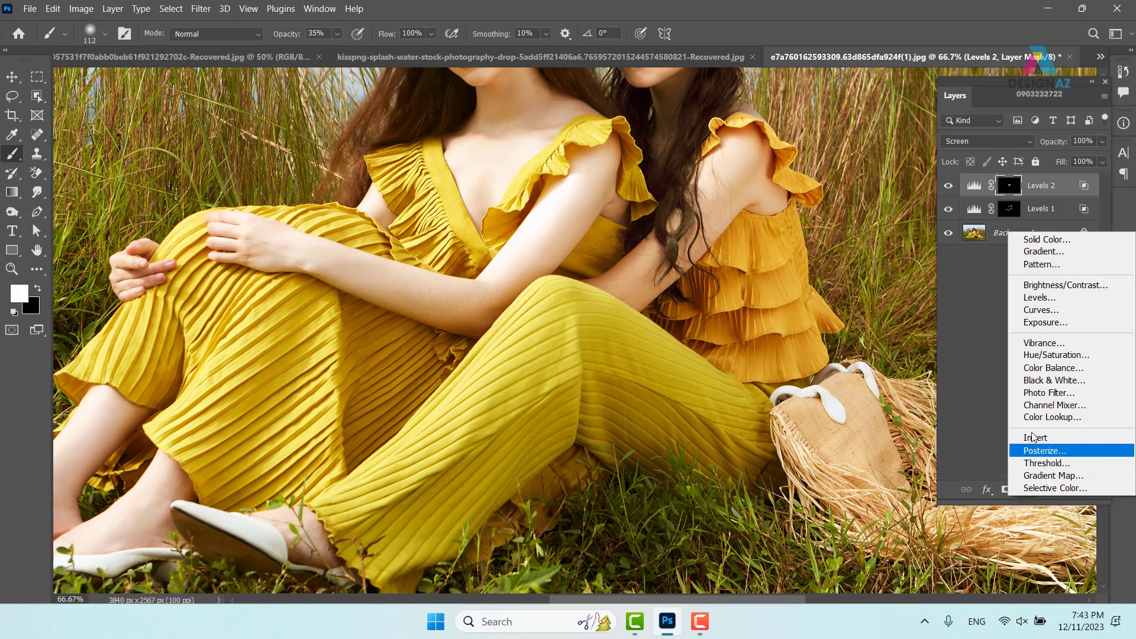
left_click(1049, 301)
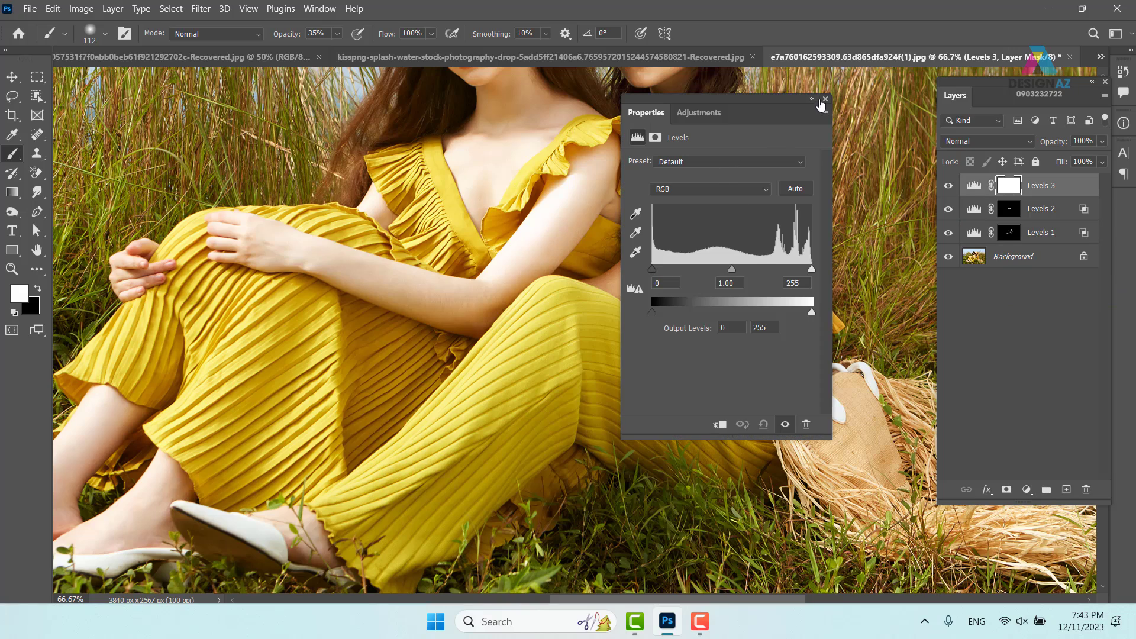
left_click(825, 100)
left_click(1010, 139)
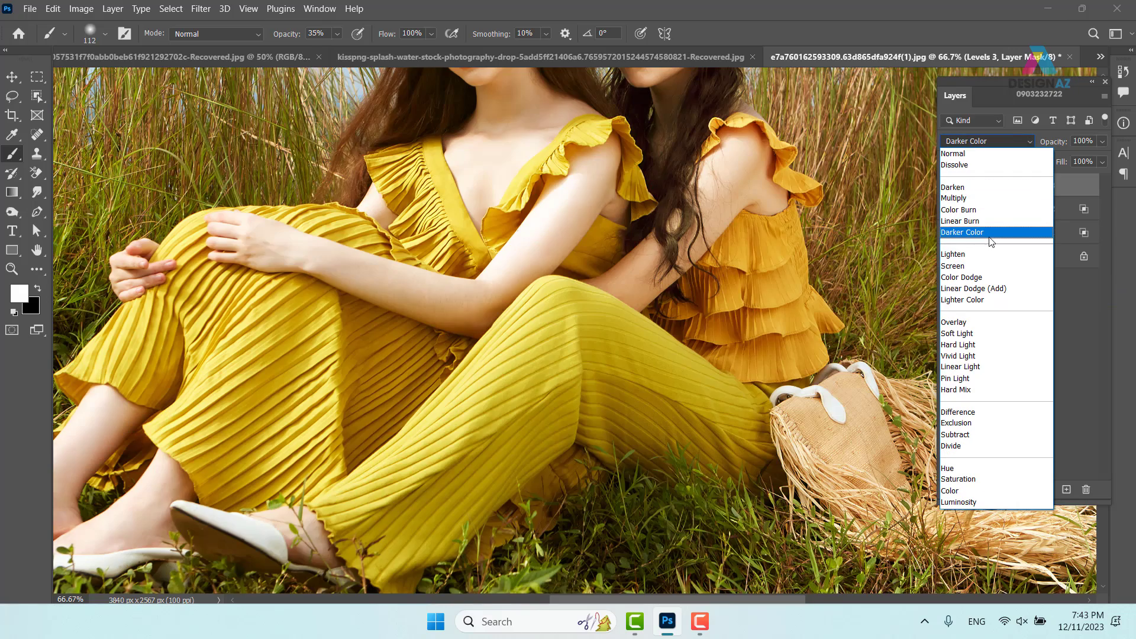
left_click(992, 265)
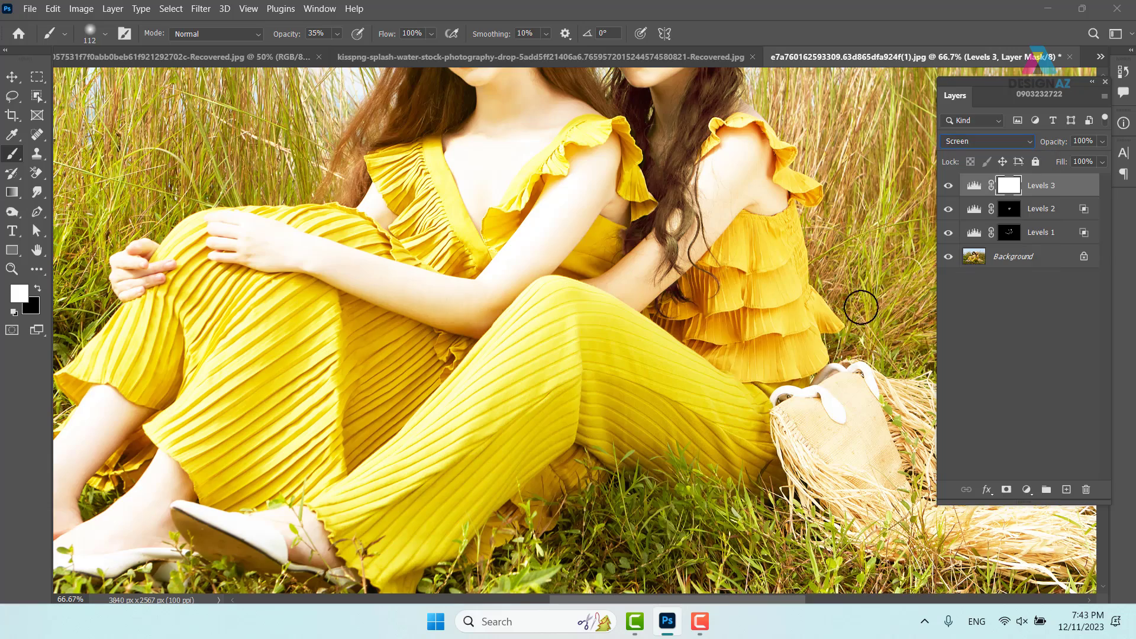
Step: Split the Current Layer black point of Levels 3 to 199 / 244, apply the blending options and compare the photo with and without the layer
right_click(1061, 196)
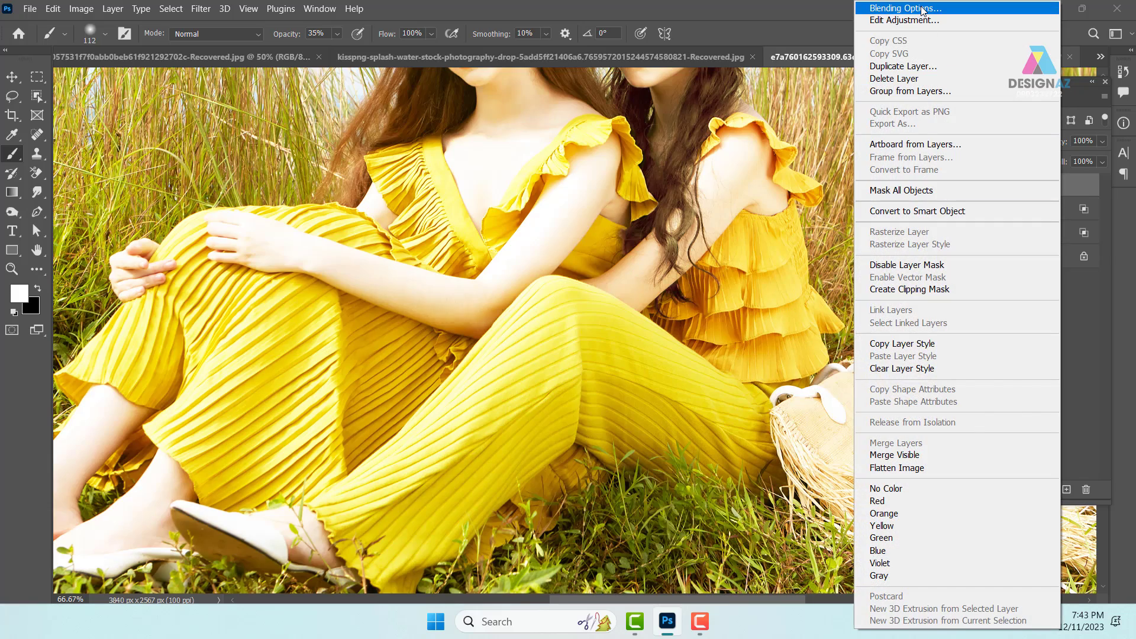
left_click(921, 10)
left_click_drag(384, 66, 643, 131)
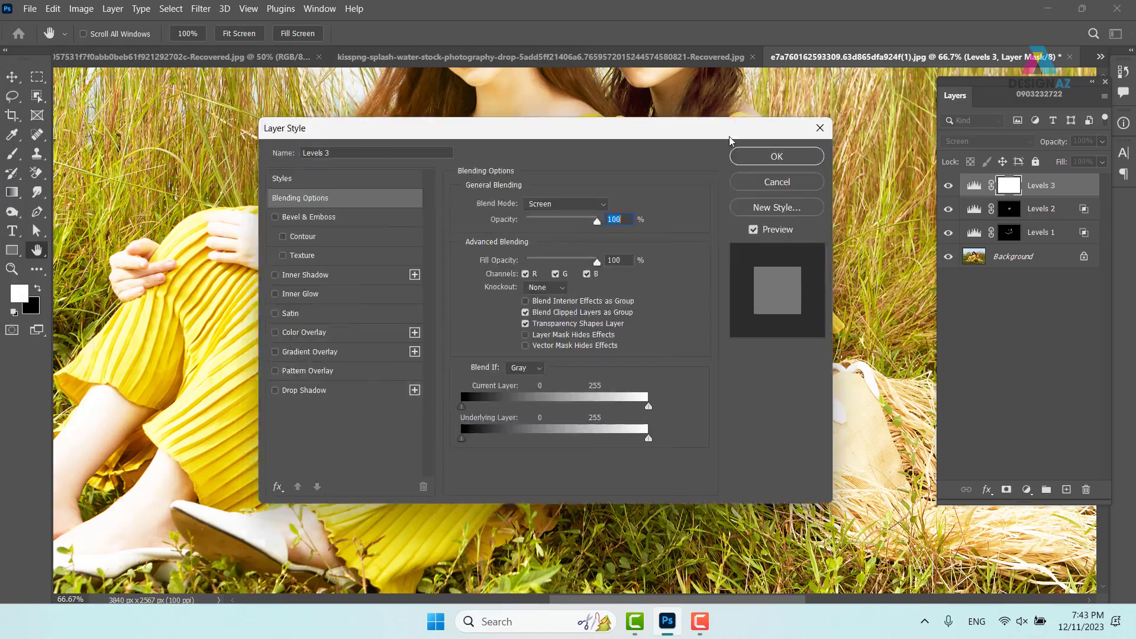
left_click_drag(732, 141, 896, 137)
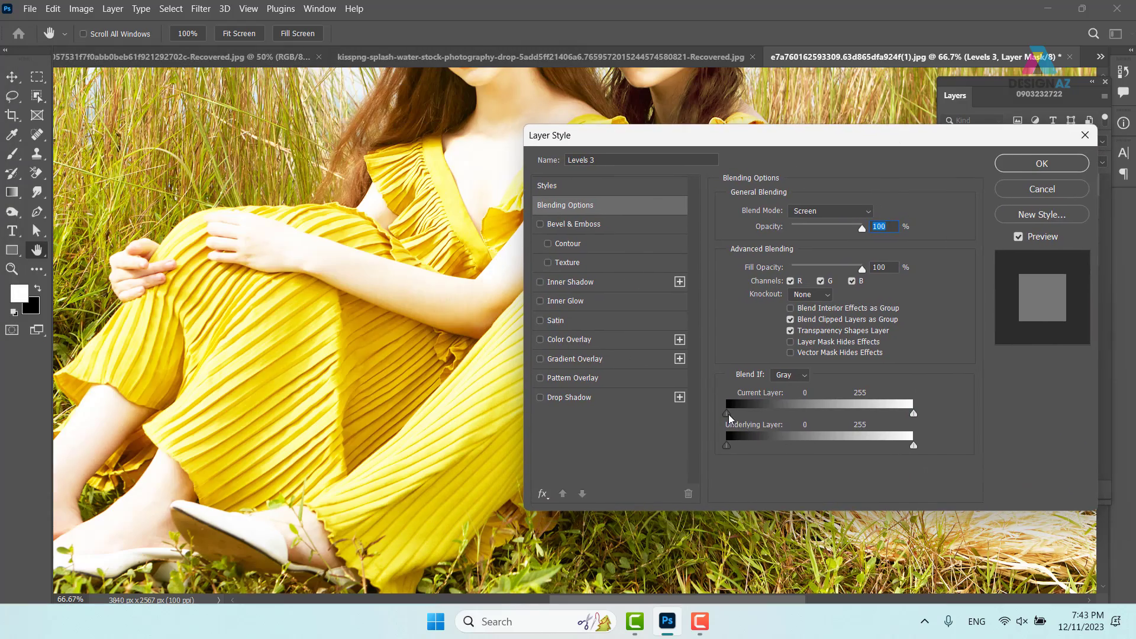
left_click_drag(727, 413, 899, 413)
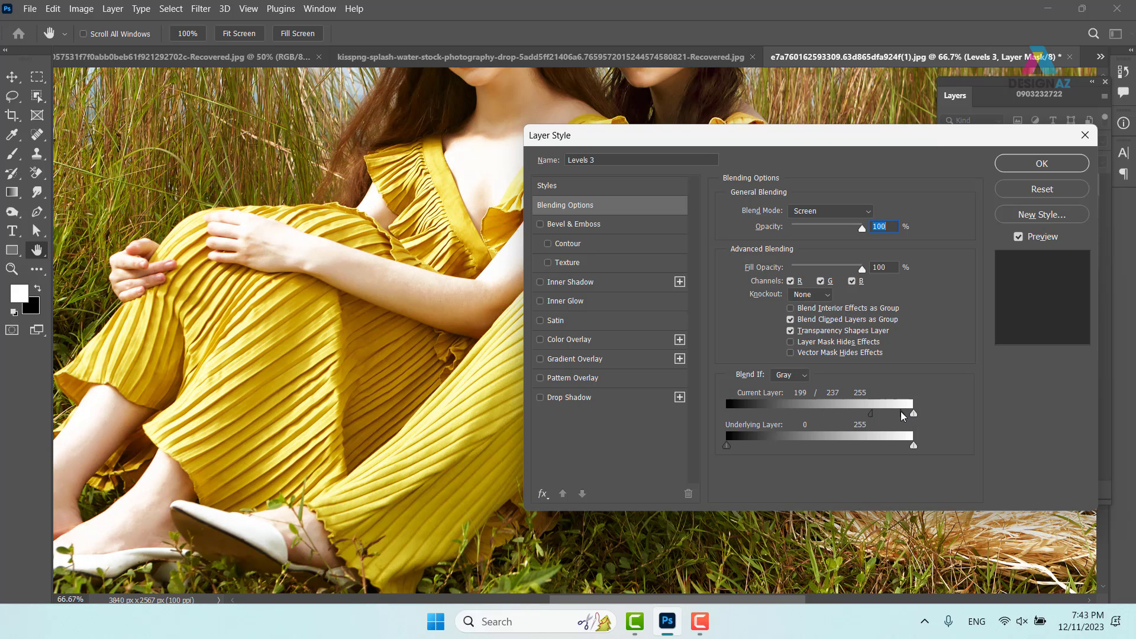
left_click(1018, 237)
left_click(1018, 237)
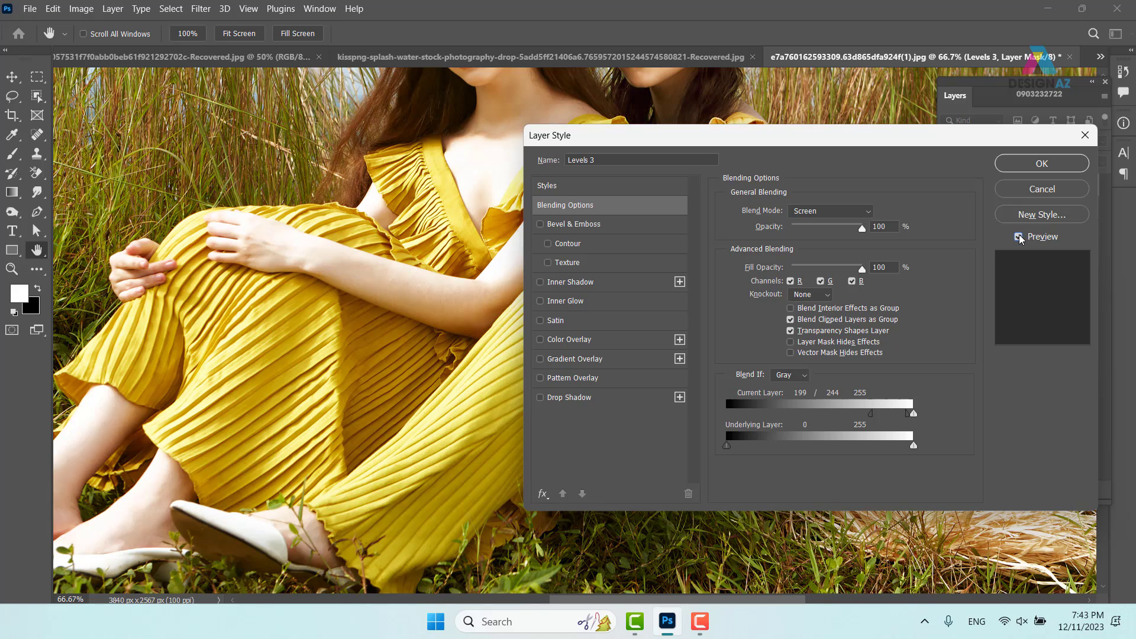
left_click(1043, 165)
left_click(948, 187)
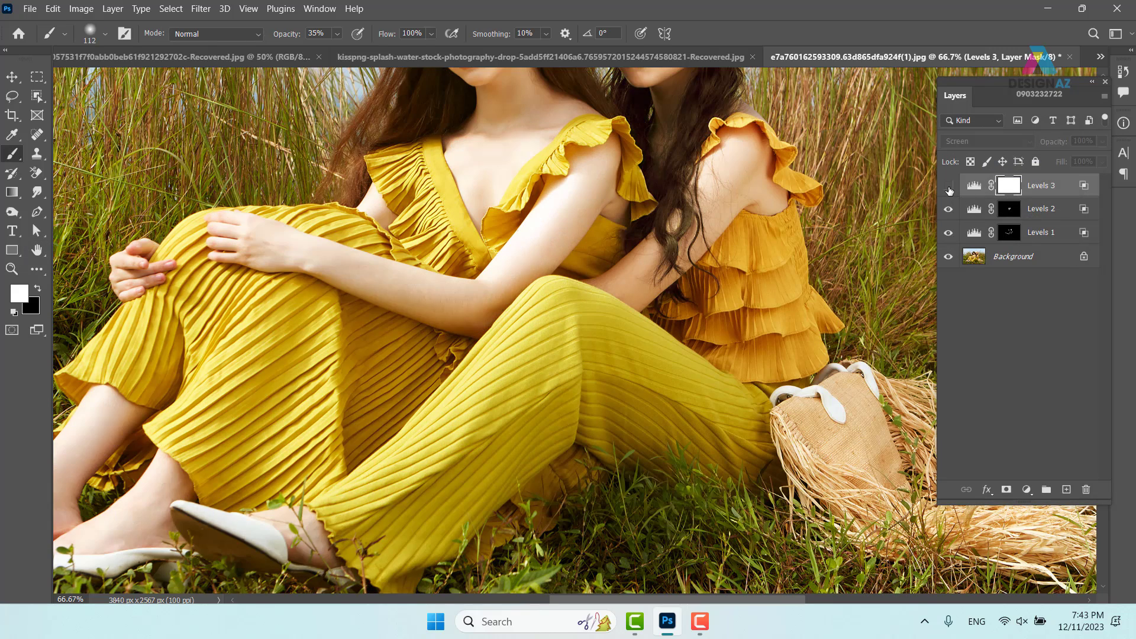
left_click(948, 187)
left_click(948, 187)
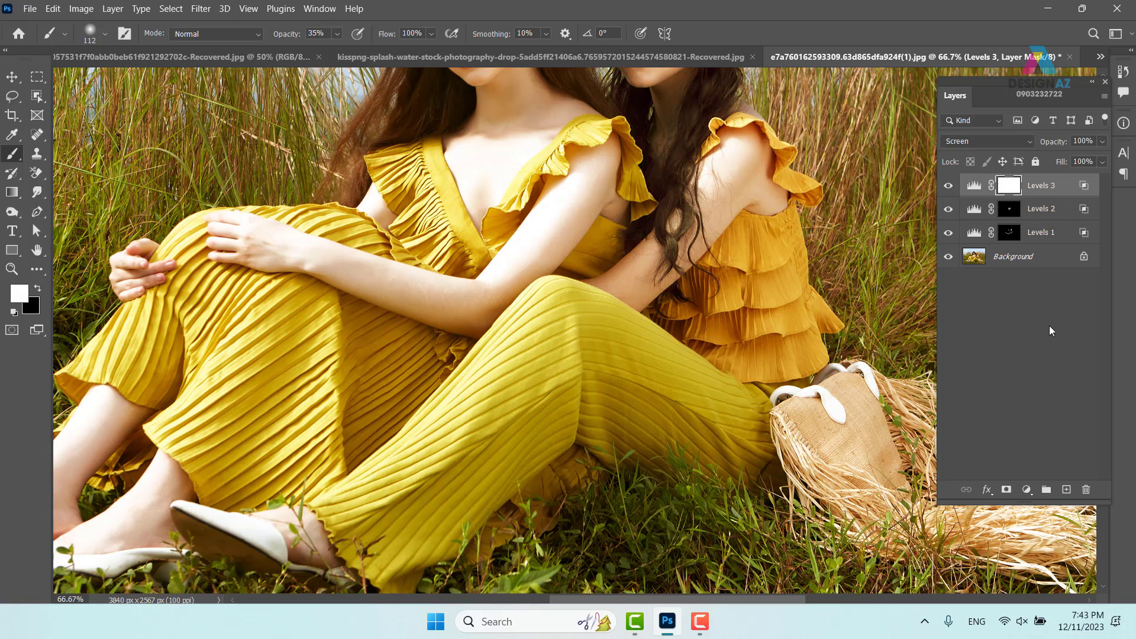
Step: Invert the Levels 3 mask to black, paint white over the black-hatted woman's lower legs and pleated skirt, enlarging the brush to 201, and compare the result
key("ctrl+i")
left_click_drag(284, 422, 485, 363)
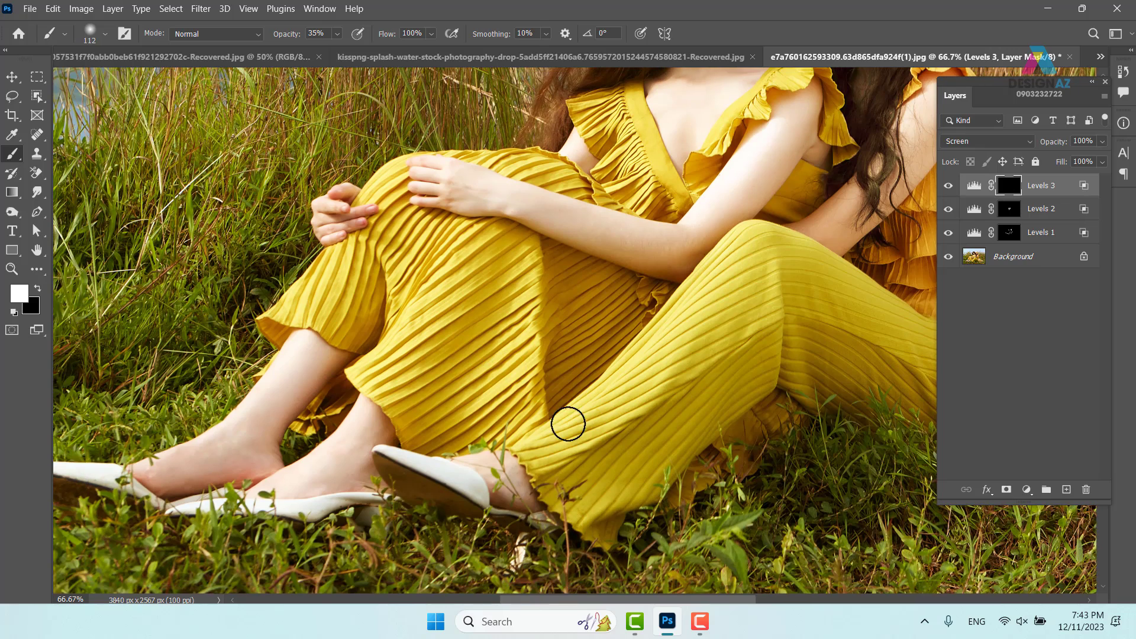
left_click_drag(341, 394, 326, 452)
left_click_drag(276, 381, 225, 434)
left_click_drag(413, 345, 433, 339)
left_click_drag(435, 288, 394, 371)
mouse_move(362, 308)
left_mouse_down()
mouse_move(350, 262)
mouse_move(360, 227)
mouse_move(402, 178)
mouse_move(541, 171)
mouse_move(517, 177)
left_mouse_up()
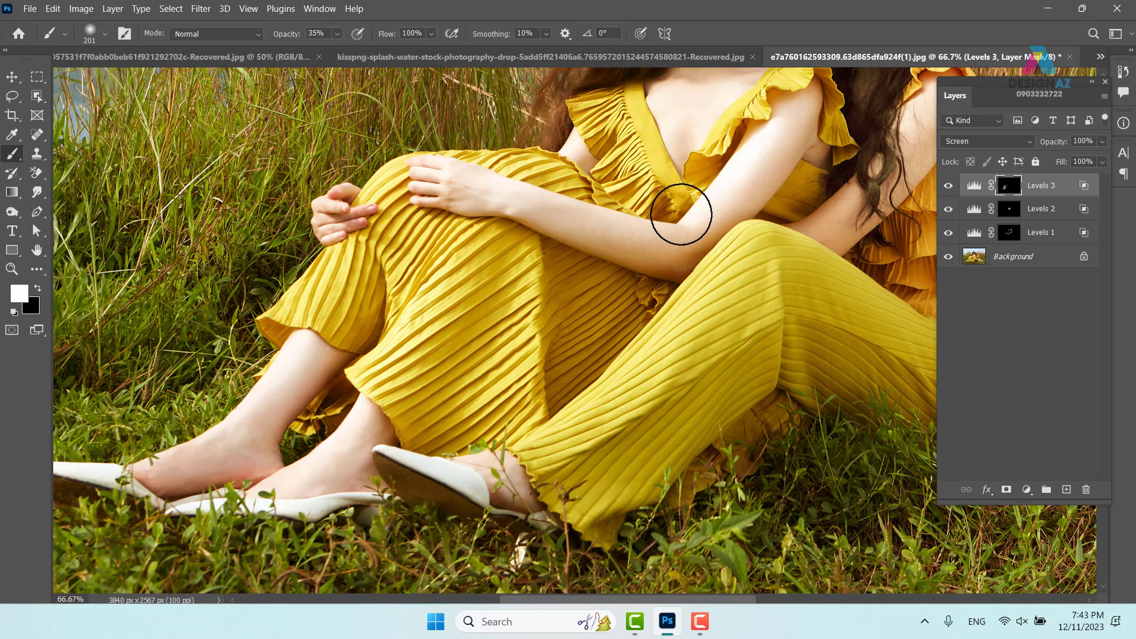
left_click(949, 187)
left_click(948, 185)
Step: Add a fourth Levels adjustment layer with default values and set its blend mode to Multiply
left_click_drag(644, 371, 493, 434)
key("ctrl+minus")
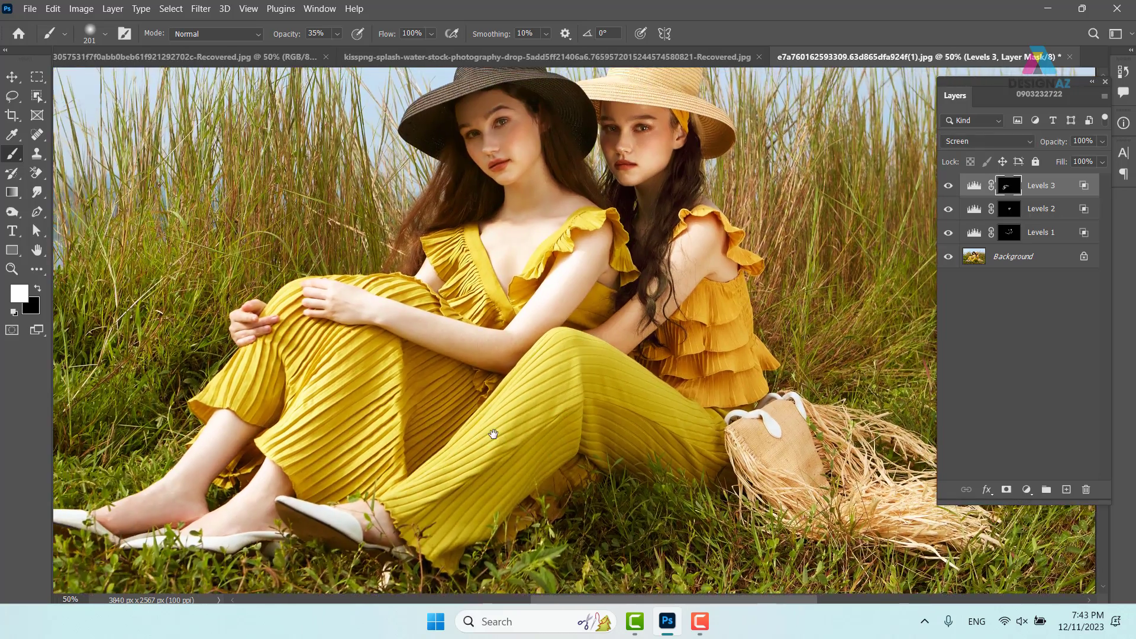
left_click(1027, 493)
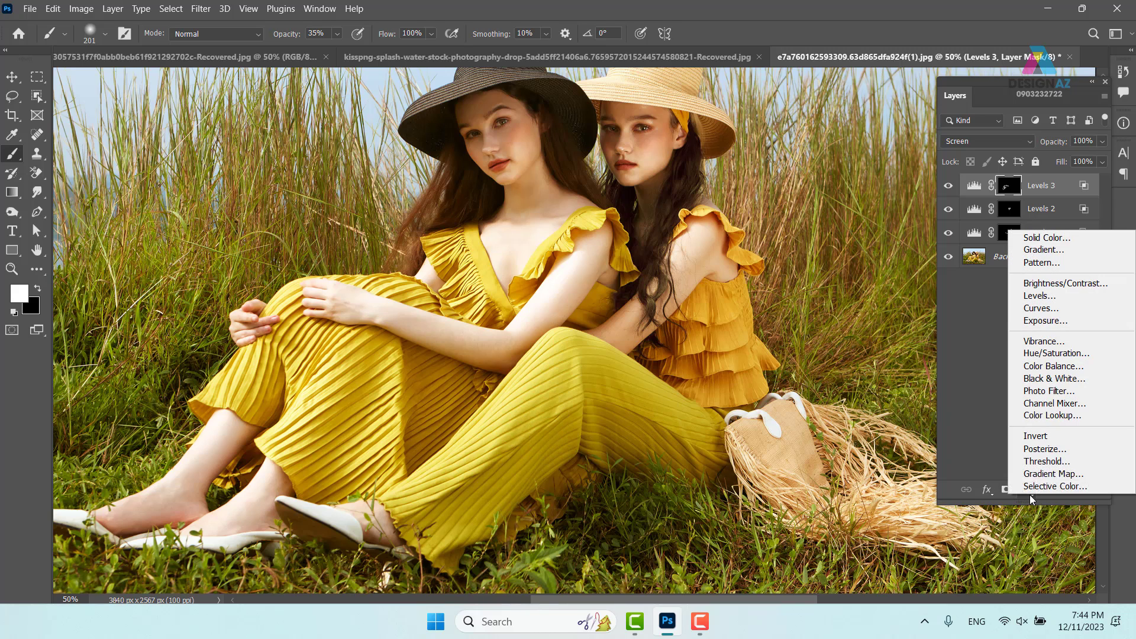
left_click(1050, 295)
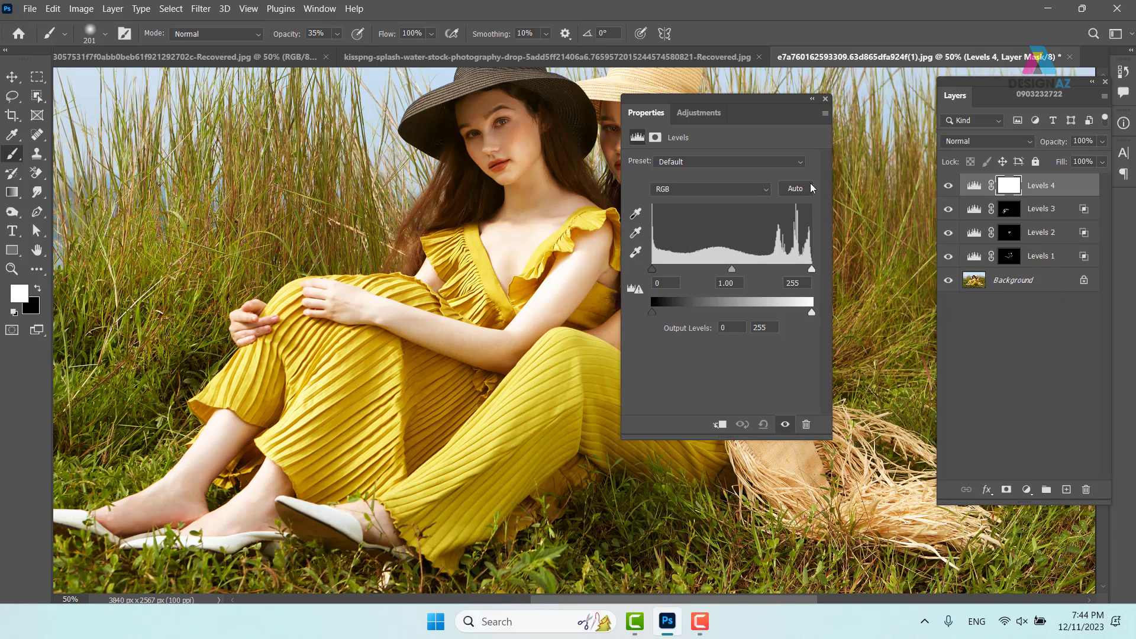
left_click(825, 99)
left_click(1011, 140)
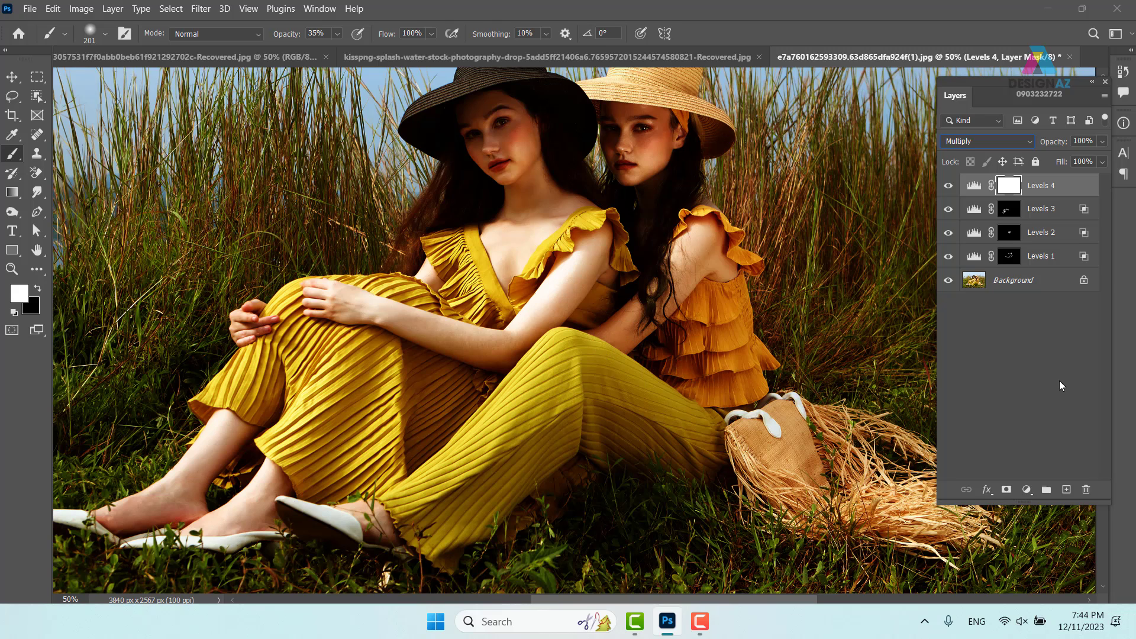
Step: Split the Current Layer white point of Levels 4 to 45 / 154, apply the blending options and compare the photo with and without the layer
right_click(1067, 194)
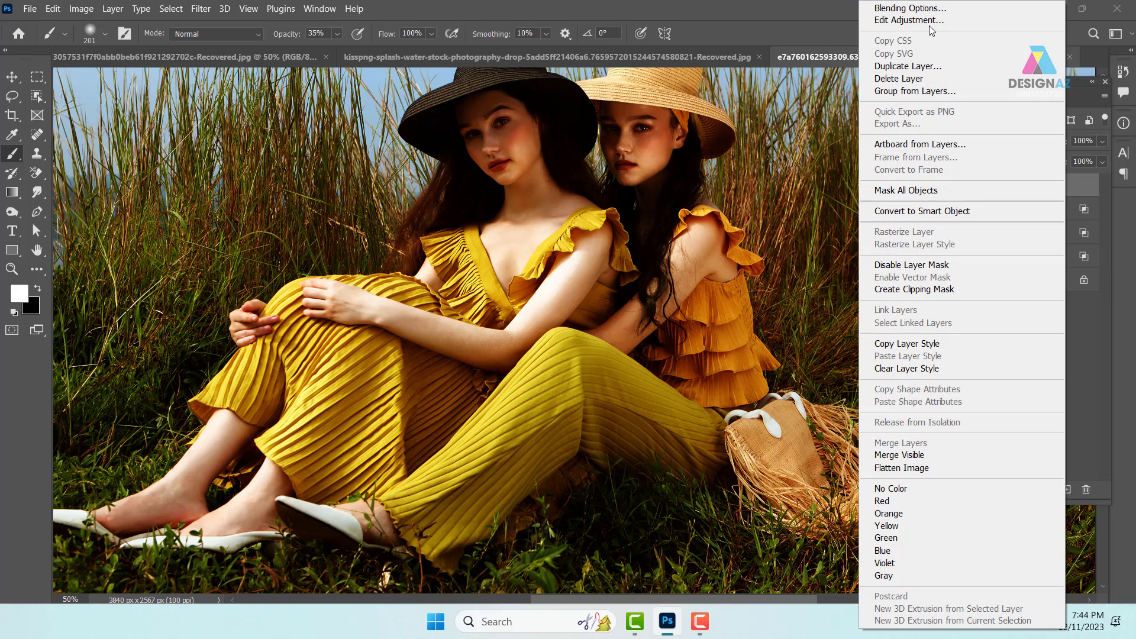
left_click(923, 8)
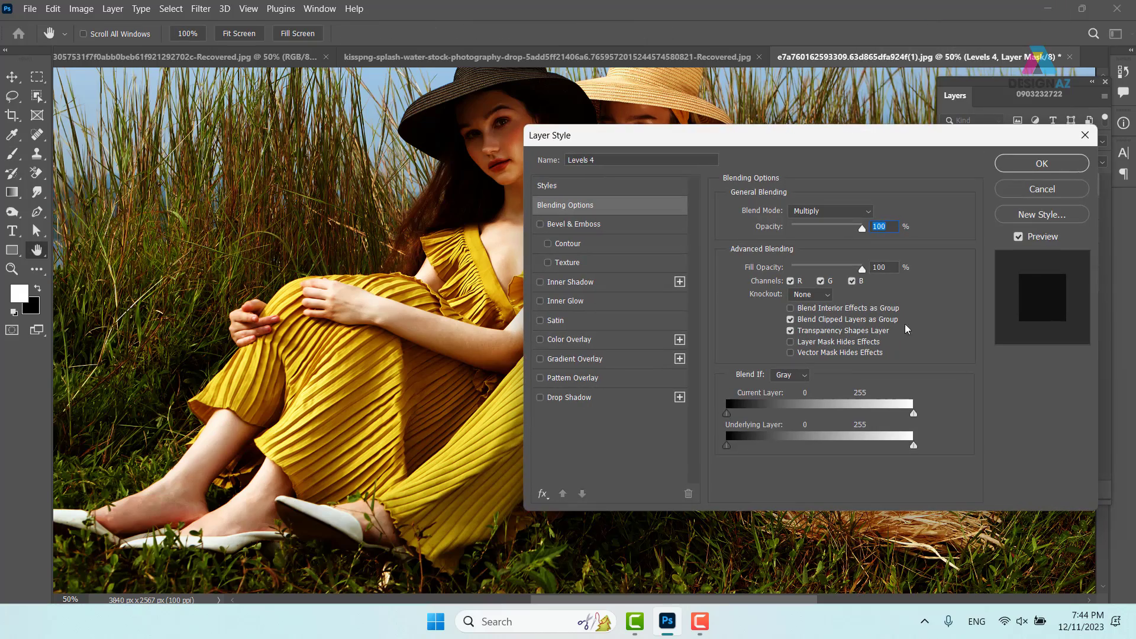
left_click_drag(914, 417, 821, 414)
left_click_drag(910, 142, 238, 124)
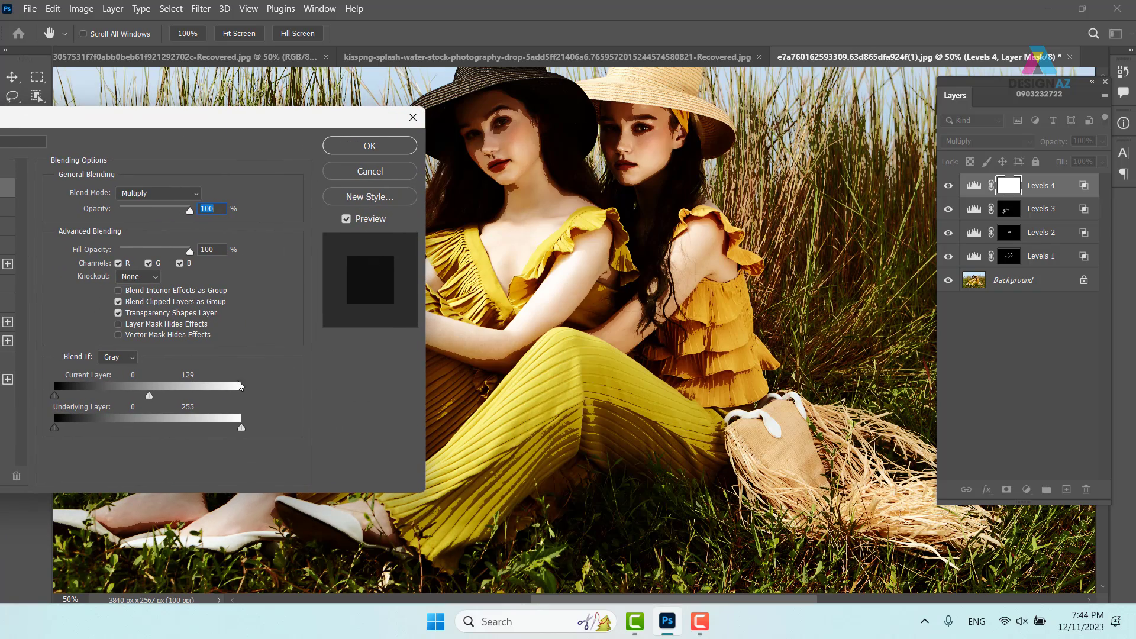
left_click_drag(149, 396, 89, 395)
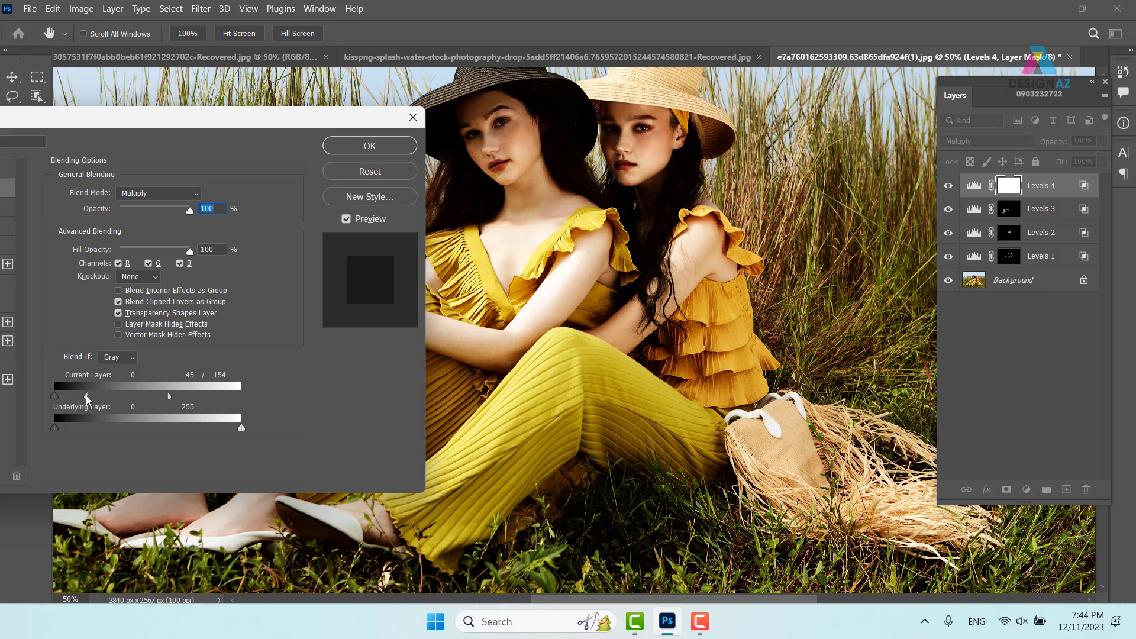
left_click(397, 145)
left_click(948, 187)
left_click(948, 187)
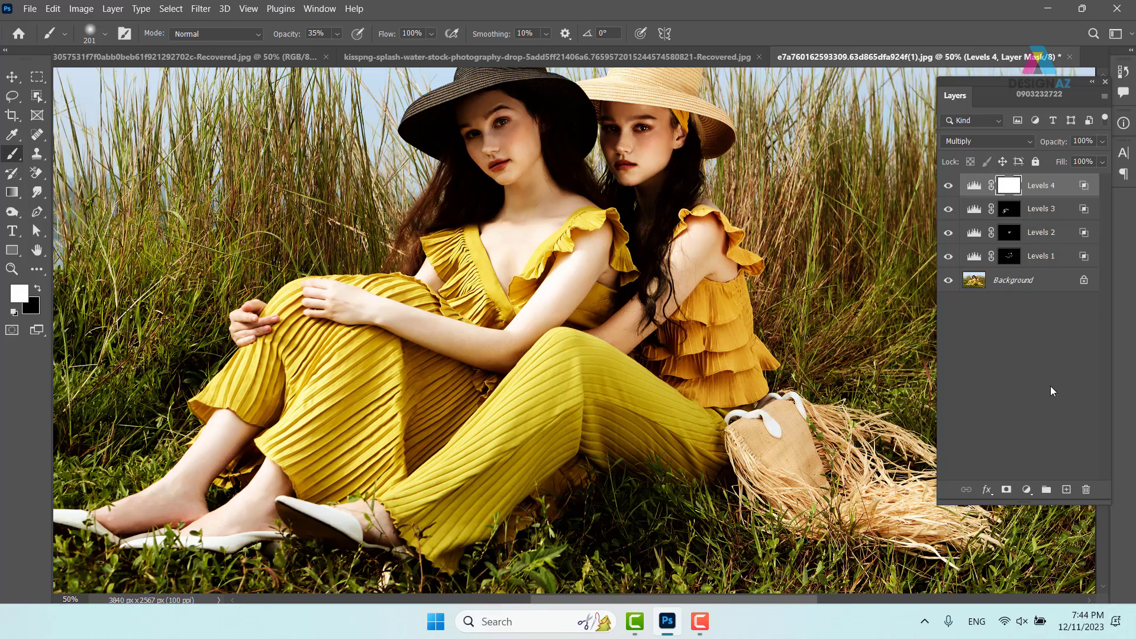
Step: Invert the Levels 4 mask to black, paint white over both women's faces with a 166 brush at 12% opacity, and compare the result
key("ctrl+i")
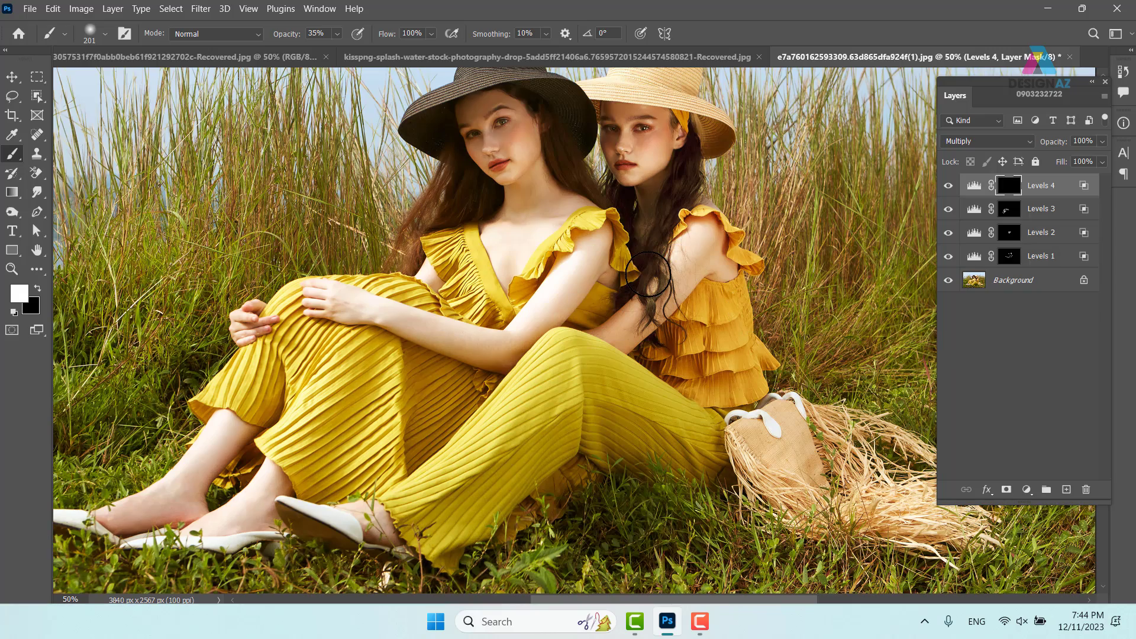
key("ctrl+plus")
left_click_drag(509, 188, 568, 367)
key("ctrl+plus")
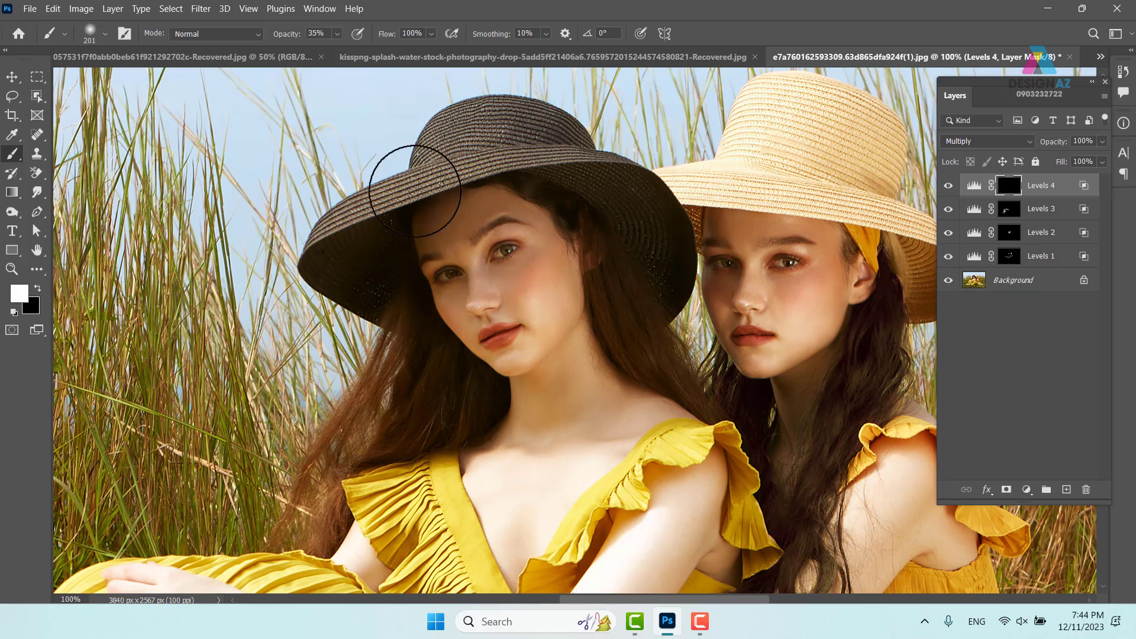
key("1")
key("2")
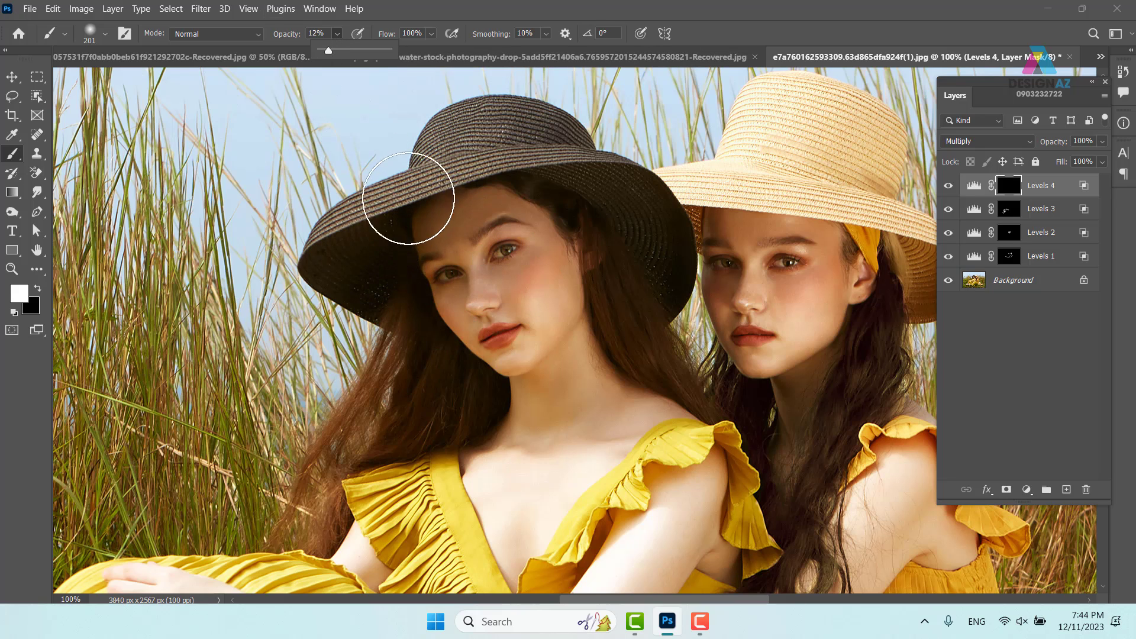
left_click_drag(629, 237, 608, 238)
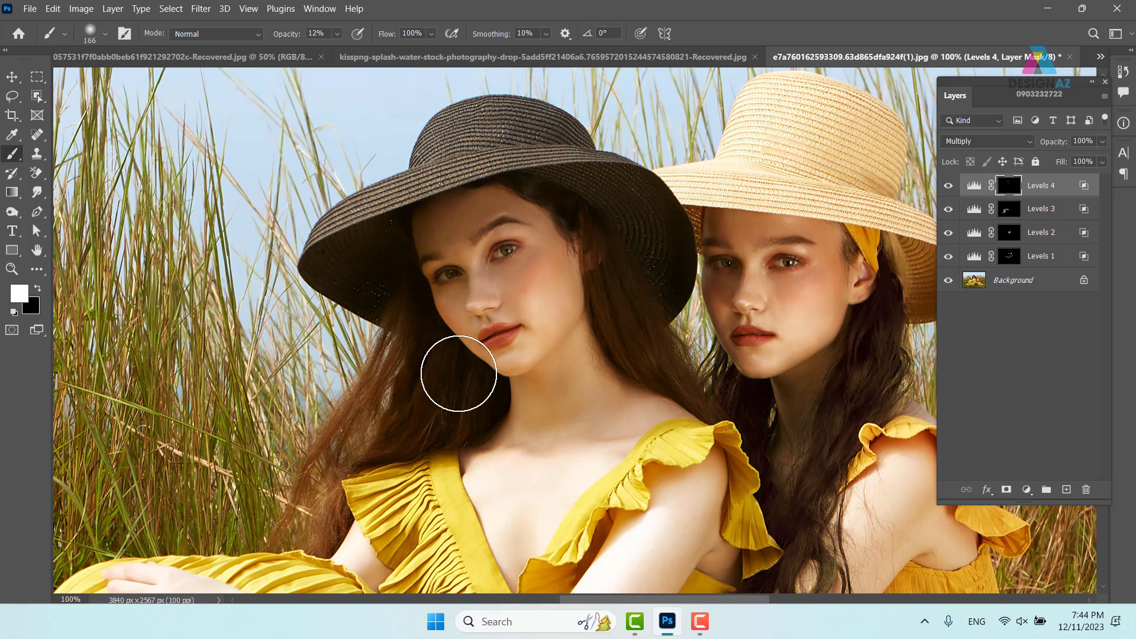
left_click_drag(685, 418, 544, 399)
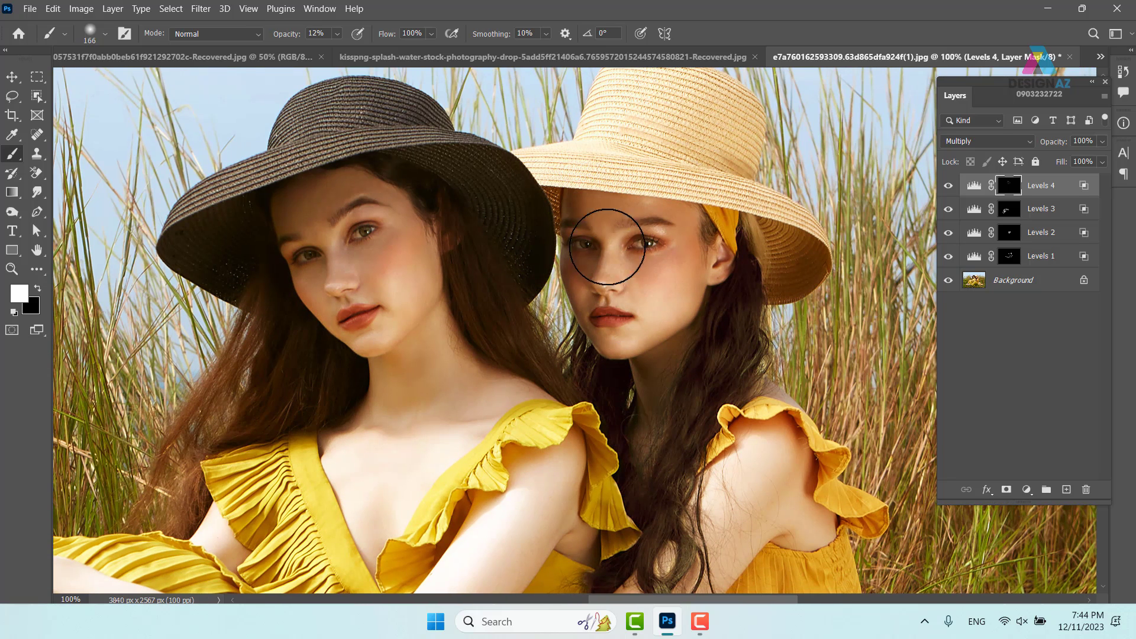
mouse_move(616, 203)
left_mouse_down()
mouse_move(586, 206)
mouse_move(623, 209)
left_mouse_up()
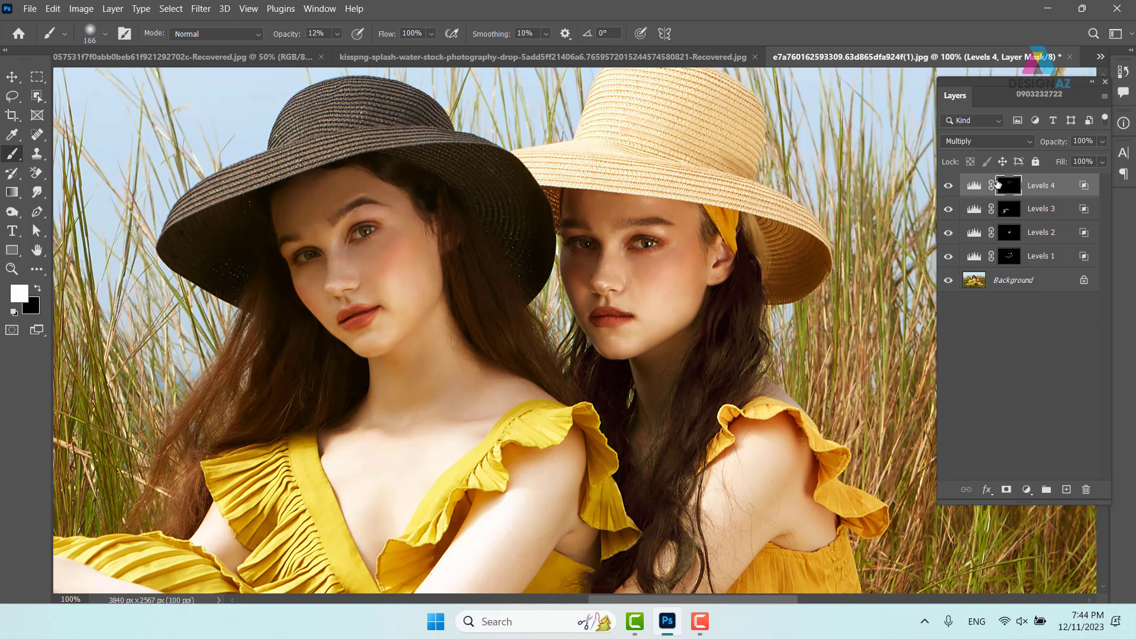
left_click(949, 186)
left_click(949, 186)
Step: Raise the brush opacity to 24%, paint the shadows around the women's arms and the skirt folds beneath the forearm, and compare the result
left_click(339, 33)
left_click_drag(345, 46, 351, 47)
scroll(562, 408, "down", 5)
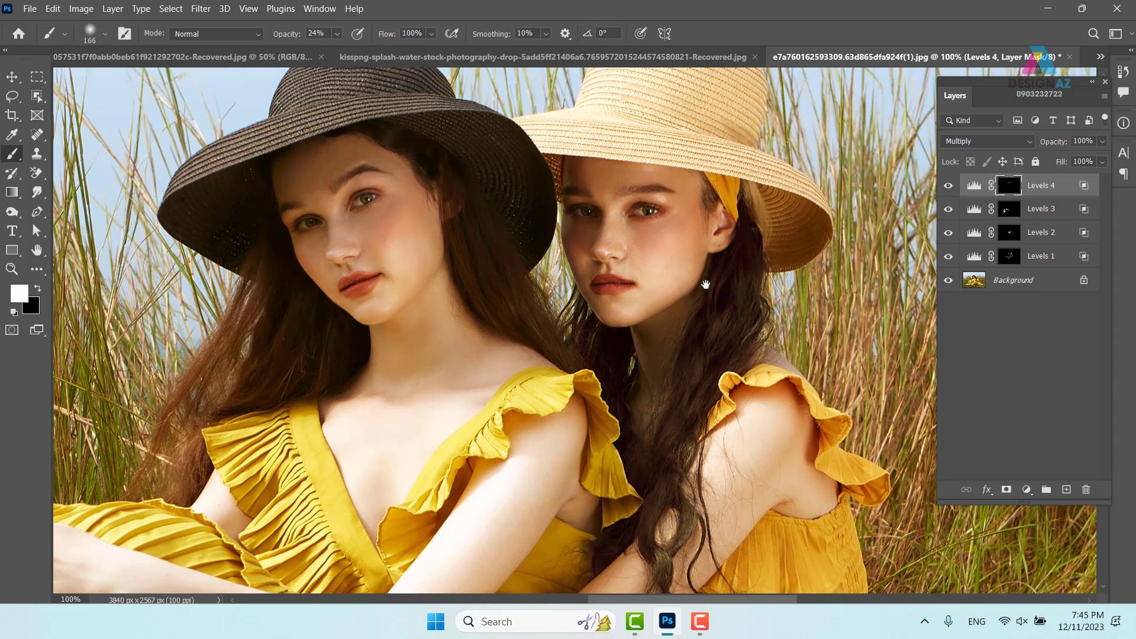
left_click_drag(583, 380, 478, 435)
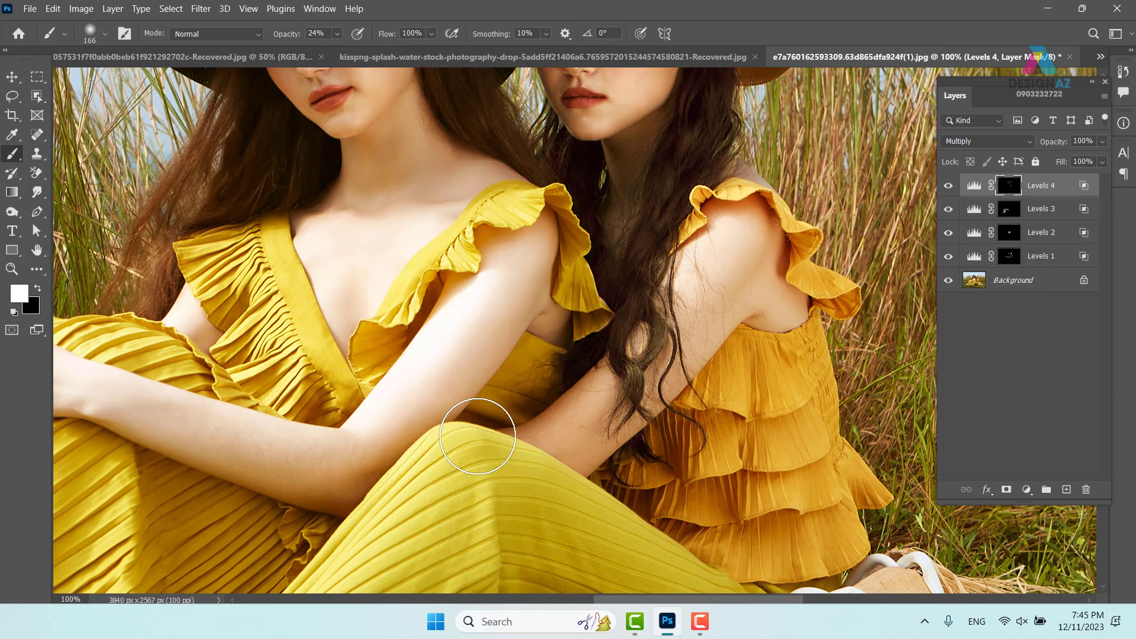
mouse_move(575, 289)
left_mouse_down()
mouse_move(576, 325)
mouse_move(581, 263)
mouse_move(614, 313)
left_mouse_up()
left_click_drag(444, 446, 643, 313)
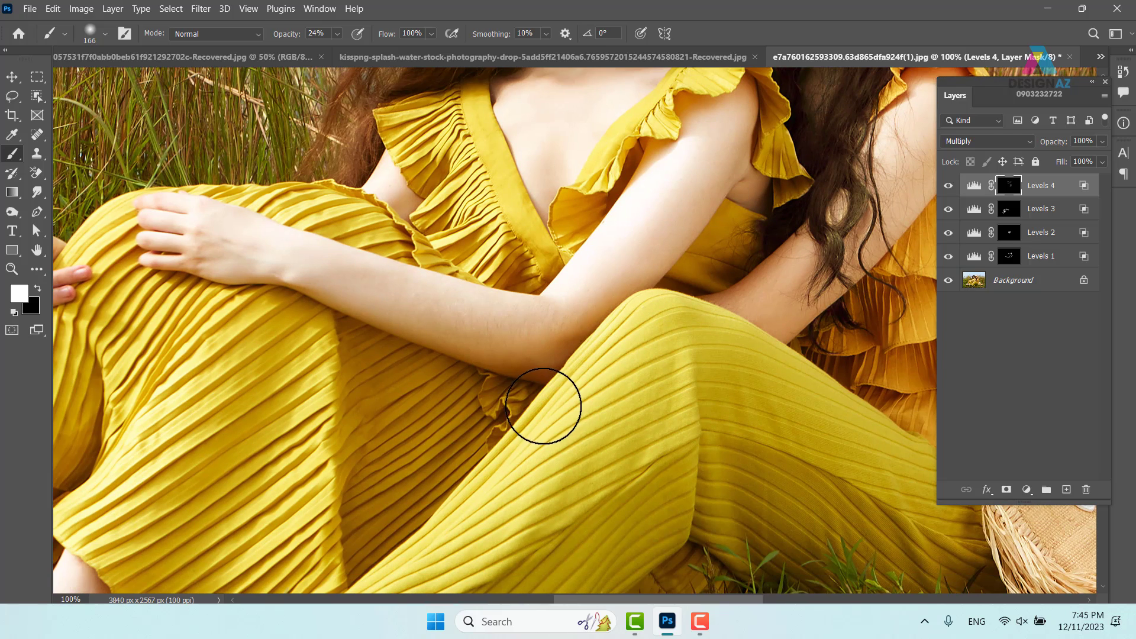
mouse_move(543, 406)
left_mouse_down()
mouse_move(484, 440)
mouse_move(410, 536)
mouse_move(439, 384)
mouse_move(423, 367)
mouse_move(499, 405)
left_mouse_up()
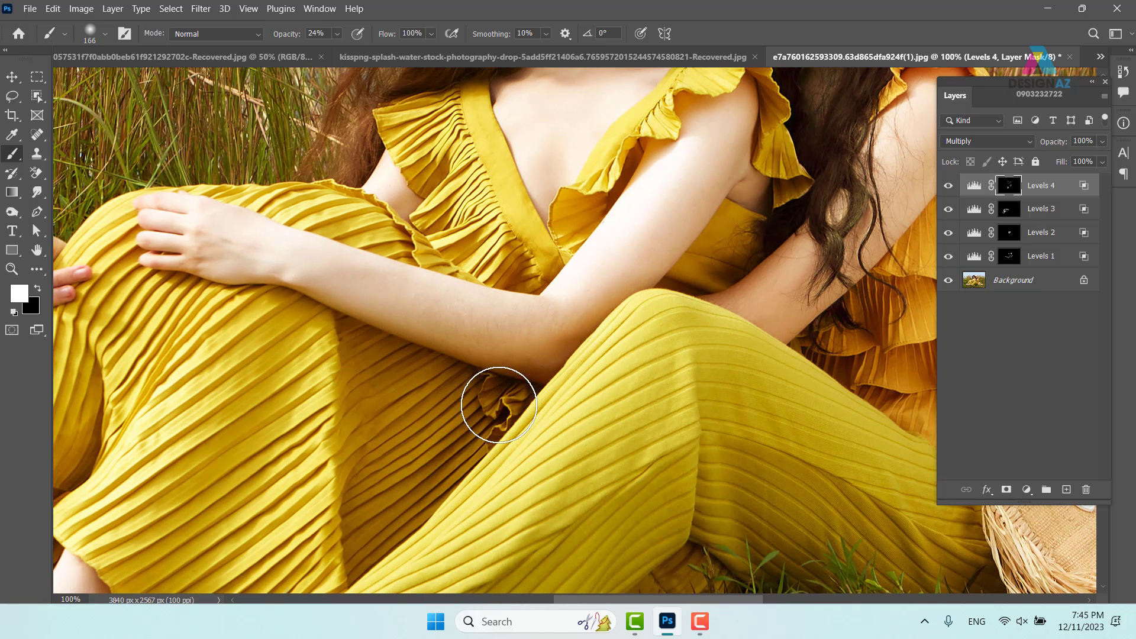
left_click(950, 188)
left_click(950, 187)
Step: Paint white on the Levels 4 mask over the shadows under the ribbed trousers and beneath the white shoes
left_click_drag(622, 490, 560, 317)
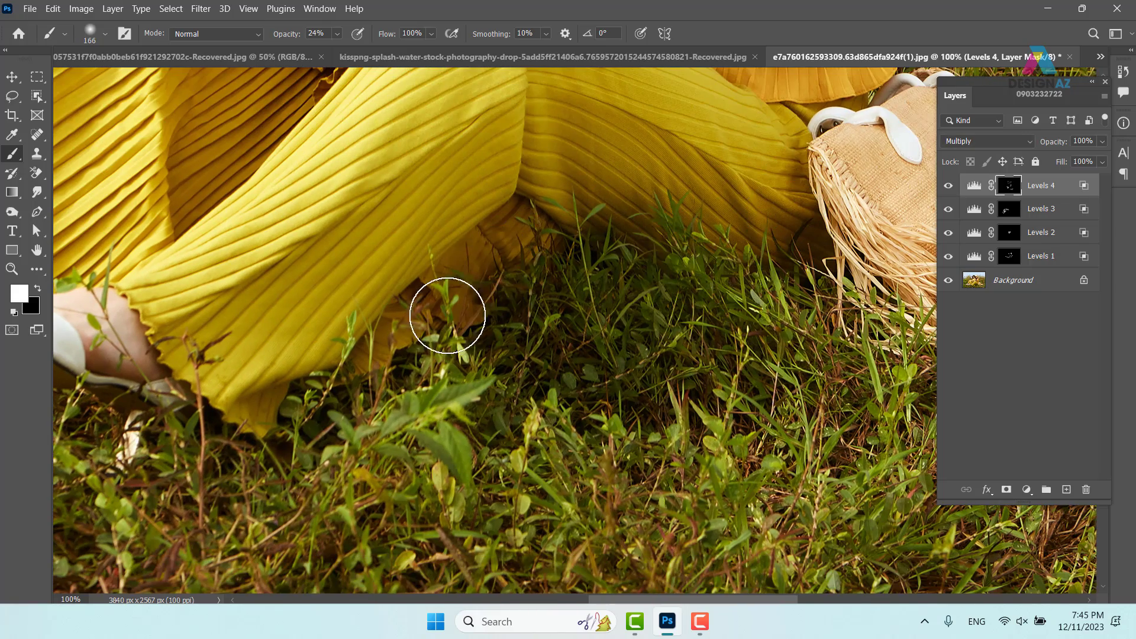
left_click_drag(399, 363, 706, 325)
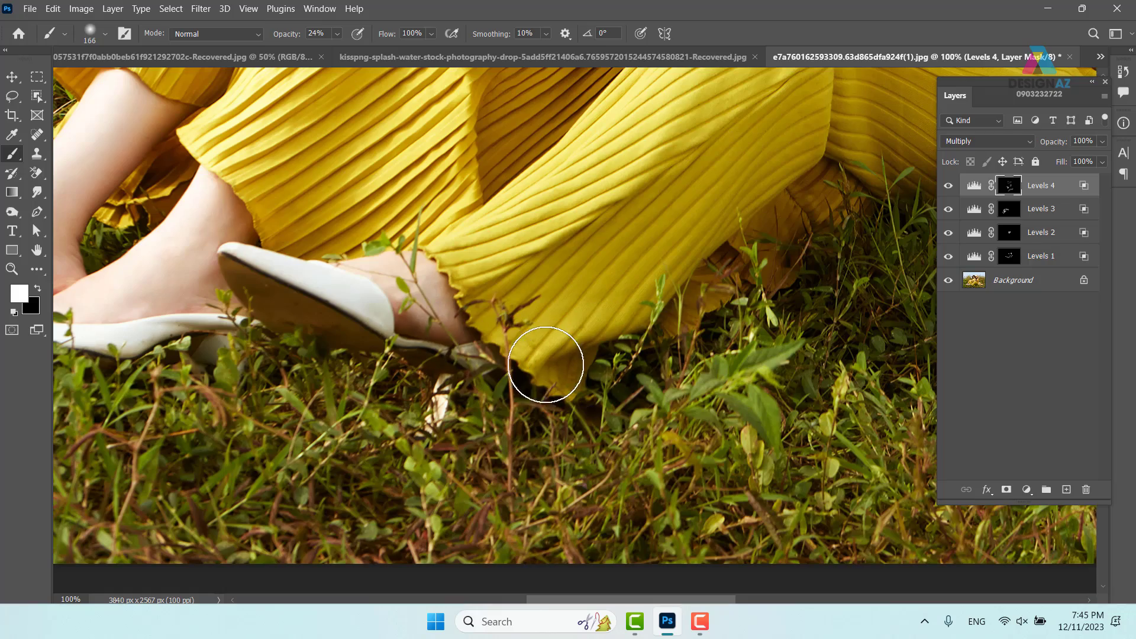
left_click_drag(545, 364, 811, 358)
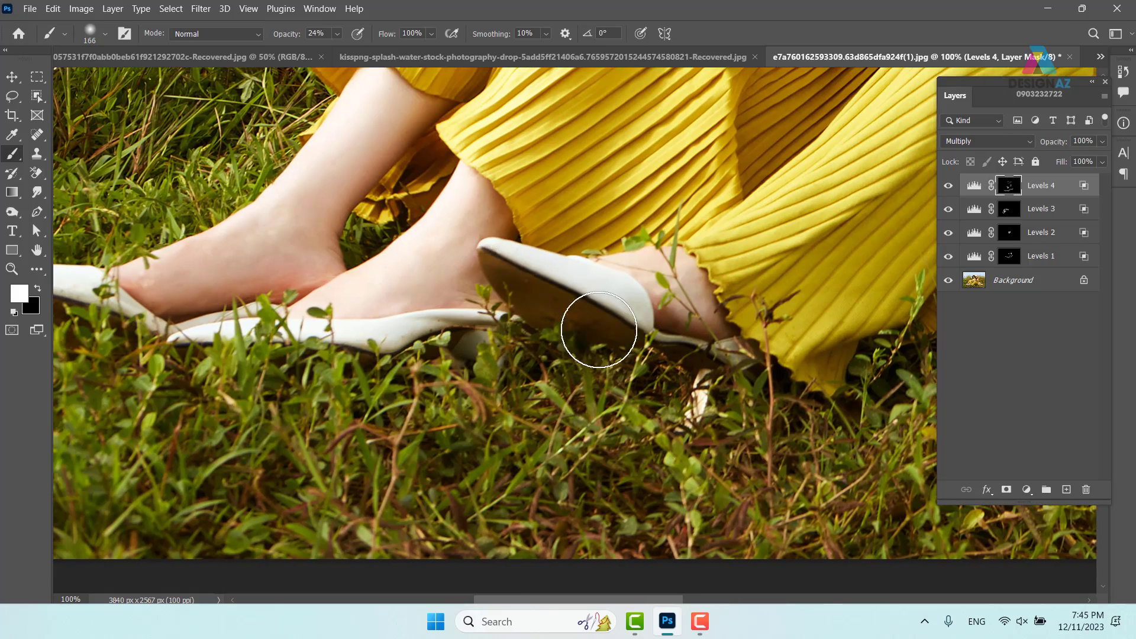
left_click_drag(427, 253, 613, 218)
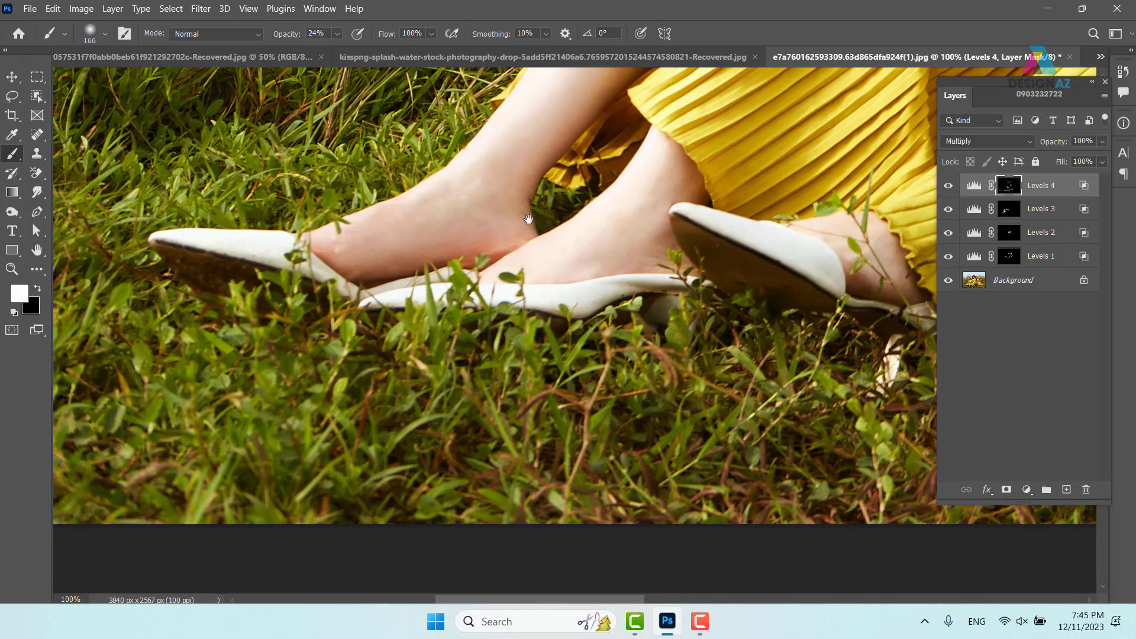
Step: Enlarge the brush to 418 and paint the Levels 4 mask over the dark grass behind the black-hatted woman's legs
left_click_drag(528, 219, 498, 503)
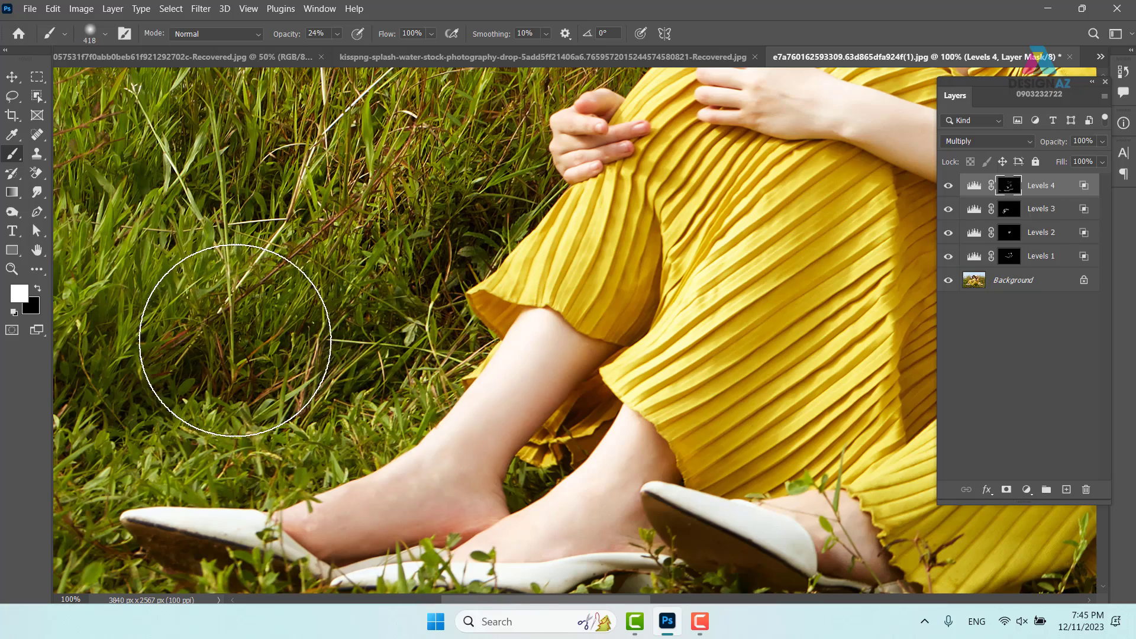
key("ctrl+minus")
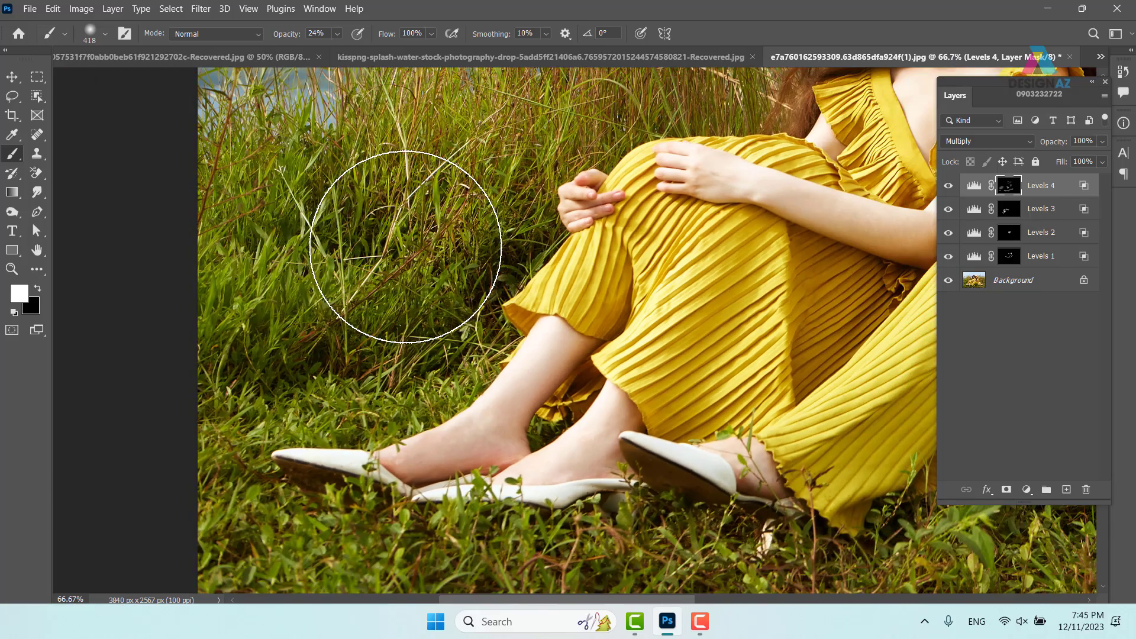
left_click_drag(633, 315, 404, 419)
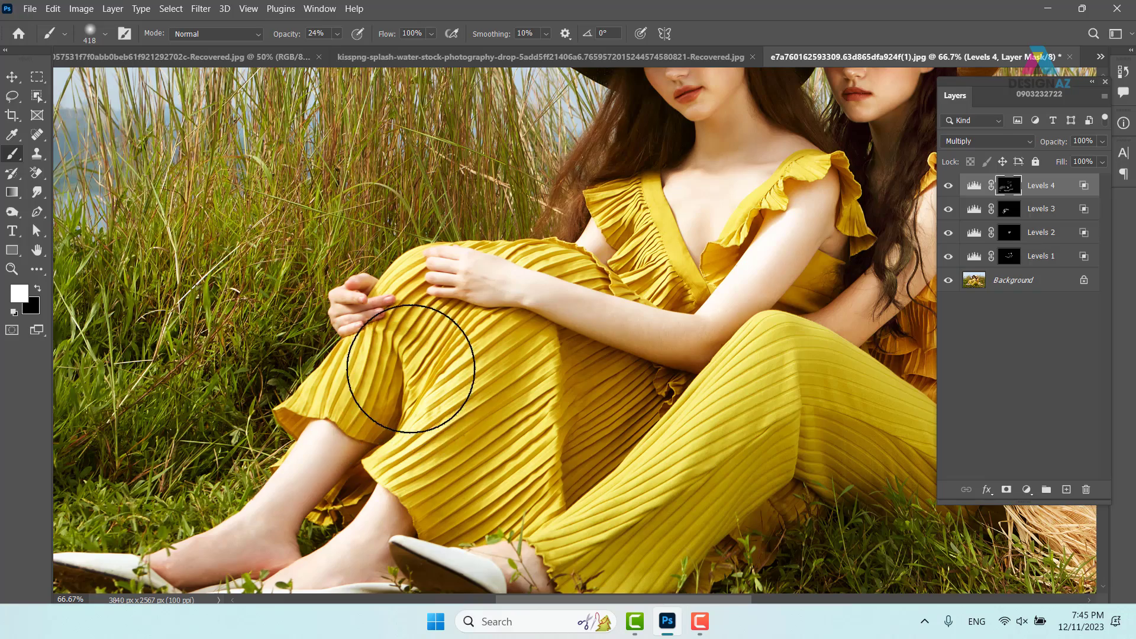
left_click_drag(654, 342, 355, 420)
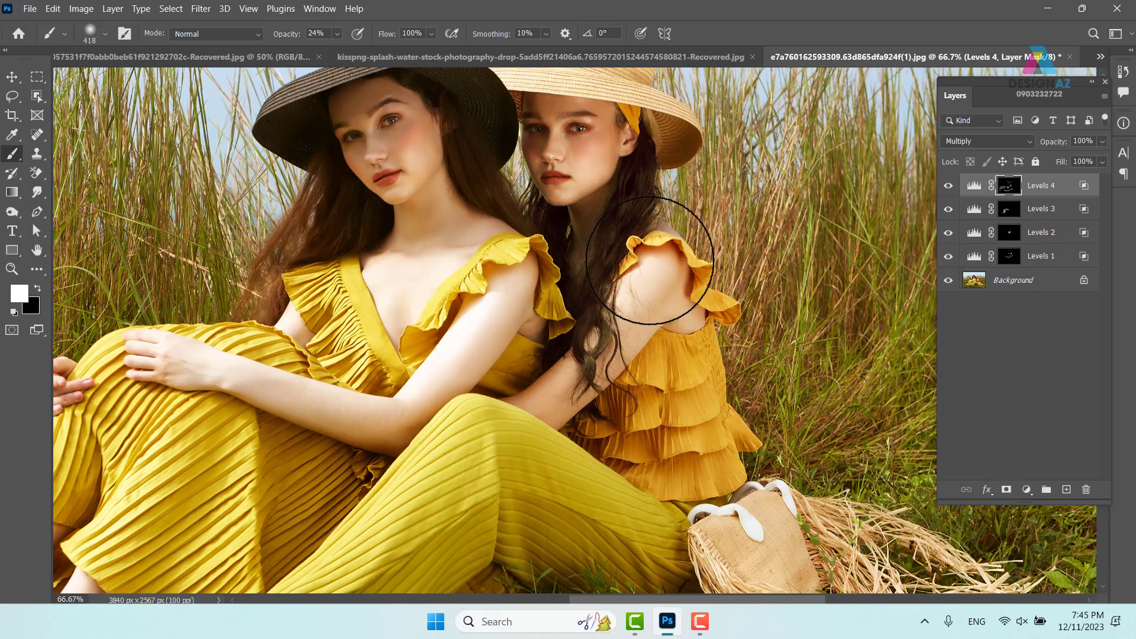
Step: Reduce the brush to 181, paint the shadow under the straw hat's brim beside the headband, and compare with and without Levels 4
left_click_drag(743, 203, 710, 338)
left_click_drag(734, 292, 688, 281)
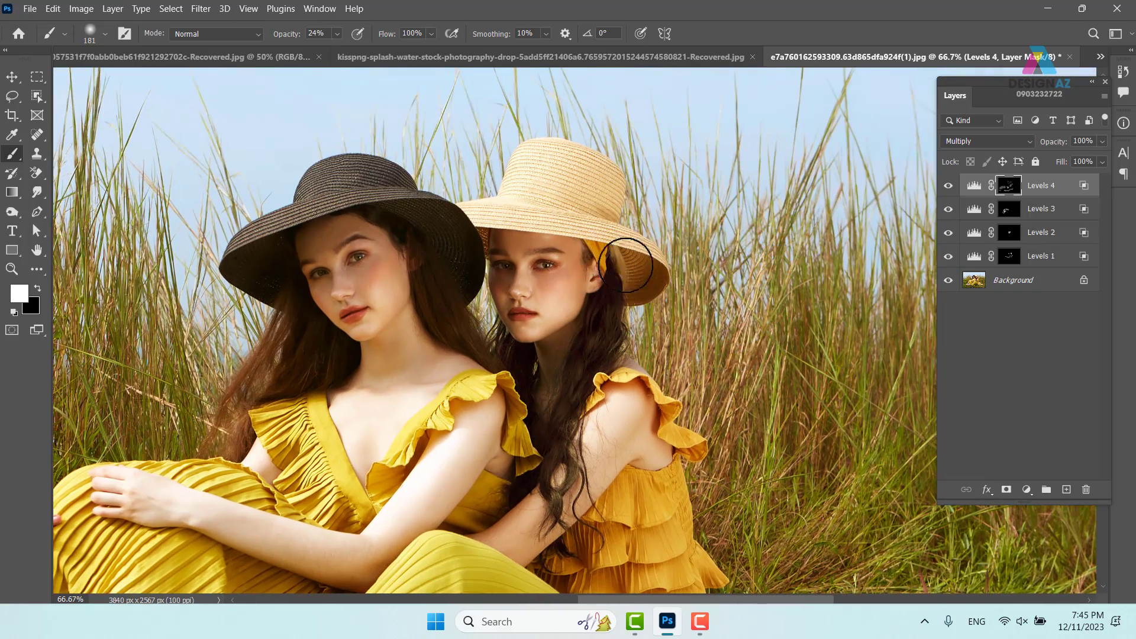
left_click(948, 186)
left_click(948, 186)
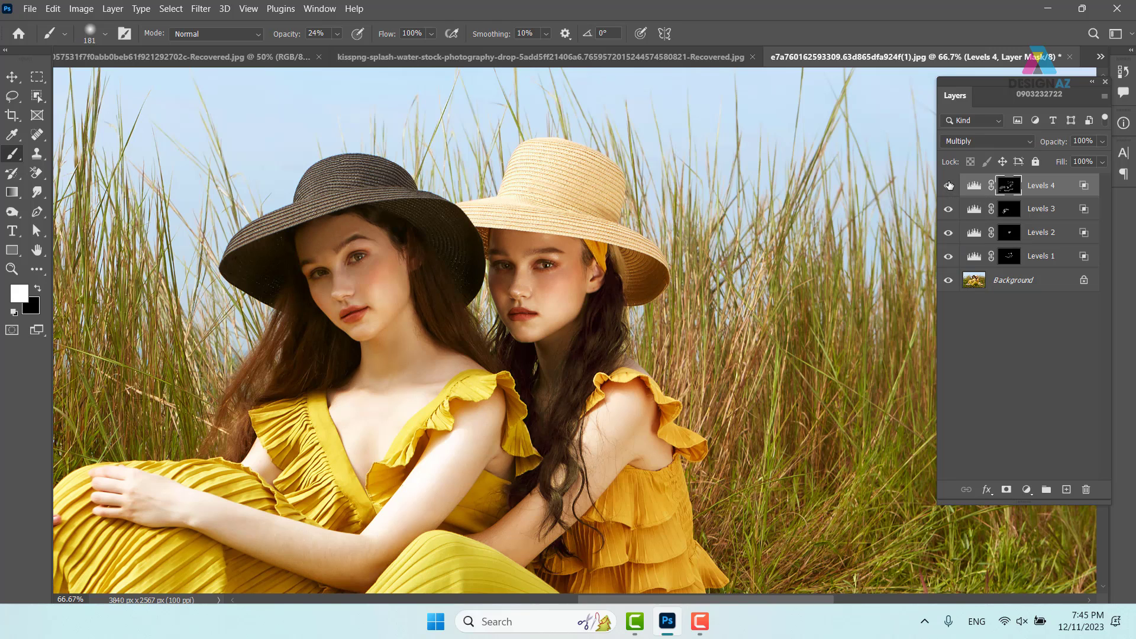
left_click(948, 186)
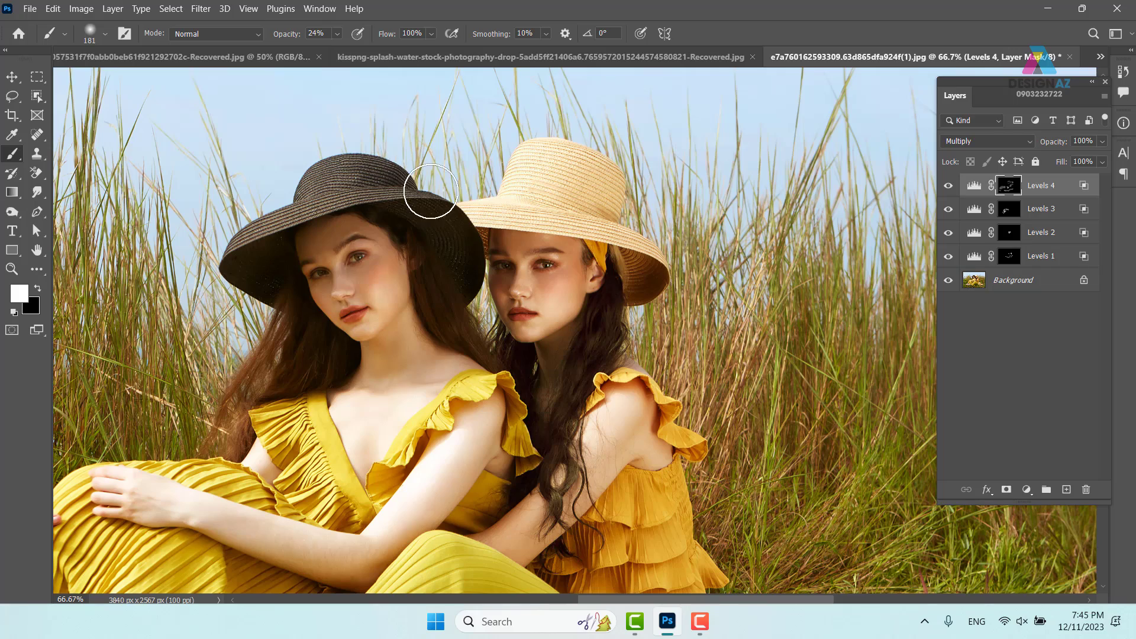
Step: Enlarge the brush to 406 and paint the Levels 4 mask over the grass behind the straw bag
left_click_drag(724, 417, 585, 225)
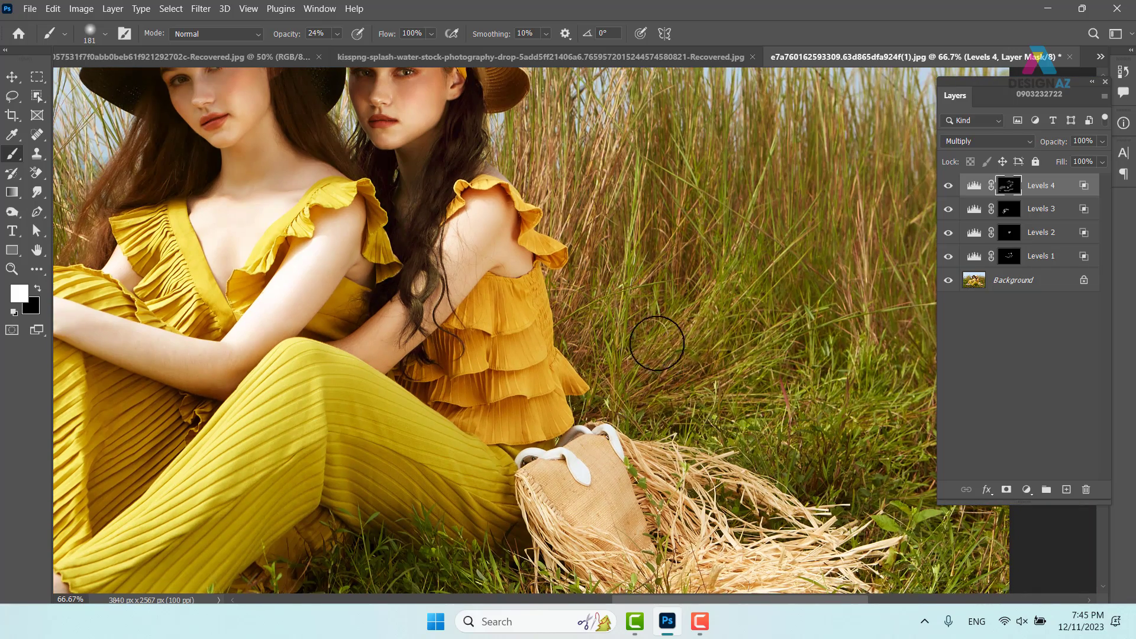
left_click_drag(681, 368, 705, 369)
mouse_move(698, 367)
left_mouse_down()
mouse_move(645, 363)
mouse_move(655, 286)
mouse_move(662, 380)
mouse_move(604, 353)
mouse_move(669, 411)
mouse_move(790, 467)
mouse_move(689, 423)
mouse_move(679, 409)
mouse_move(716, 415)
mouse_move(624, 354)
mouse_move(571, 250)
mouse_move(604, 365)
mouse_move(605, 250)
mouse_move(747, 366)
mouse_move(759, 356)
mouse_move(750, 326)
mouse_move(804, 363)
left_mouse_up()
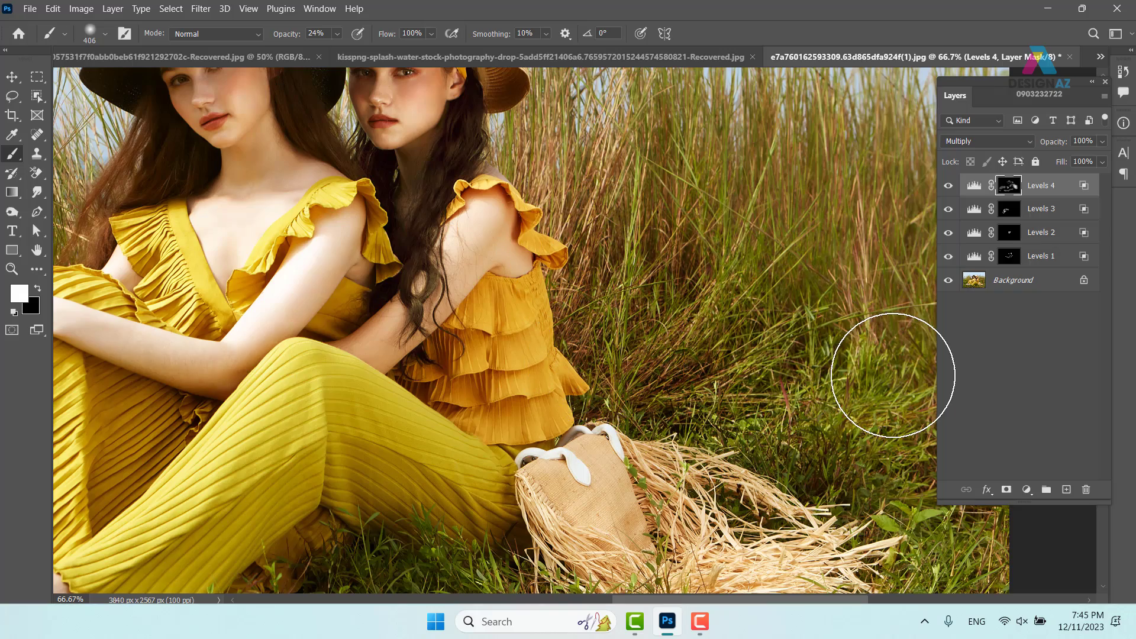
Step: View the whole photo and compare the original Background alone with all four Levels layers applied
key("ctrl+minus")
key("ctrl+minus")
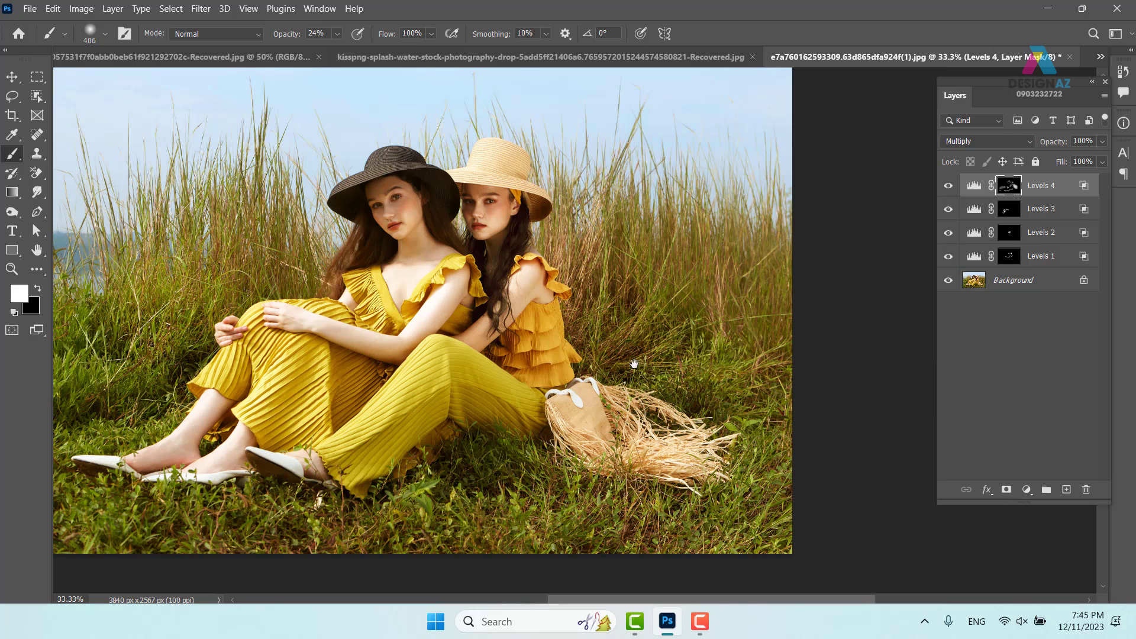
left_click_drag(633, 363, 756, 358)
left_click(948, 281, "alt")
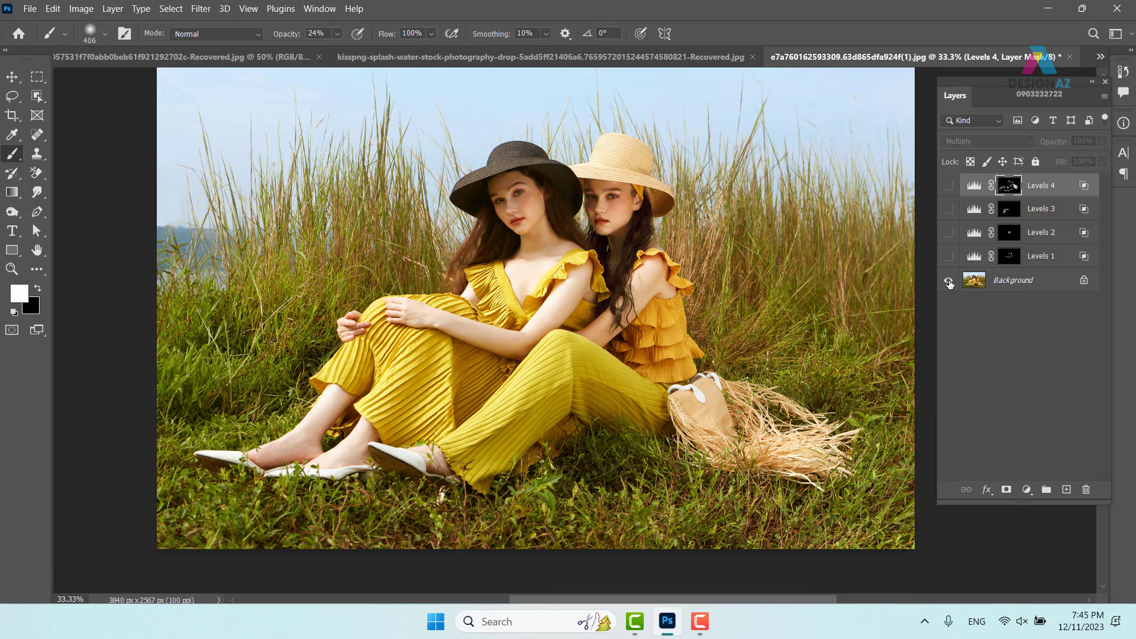
left_click(949, 284, "alt")
left_click(950, 284, "alt")
left_click(949, 284, "alt")
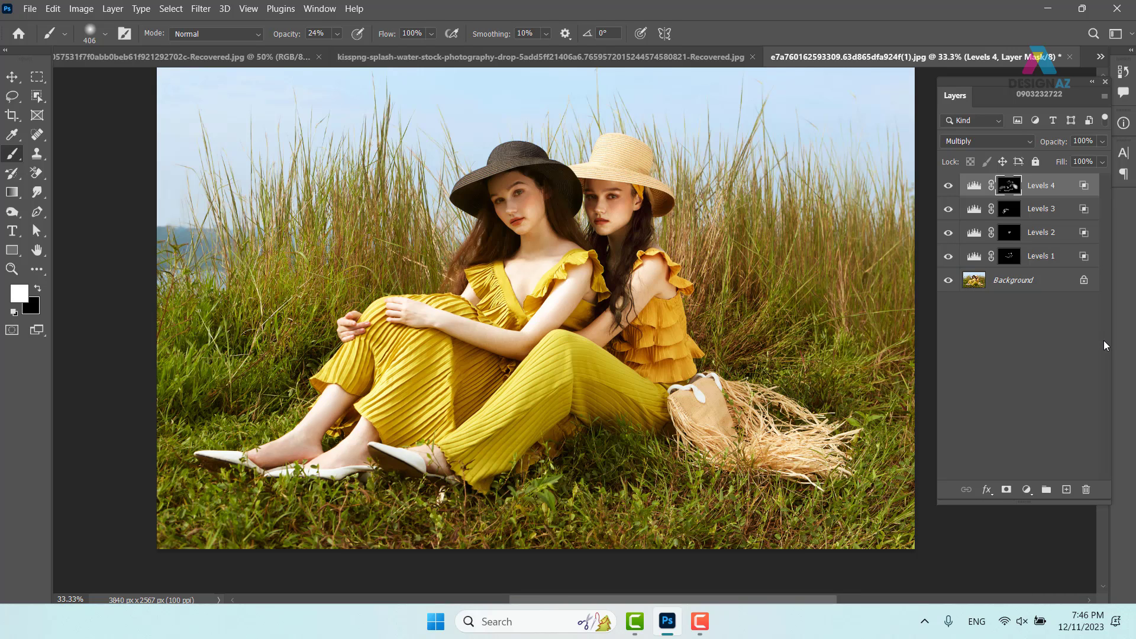
Step: Stamp all visible layers into a new merged layer above Levels 4 and delete that layer
left_click(975, 186)
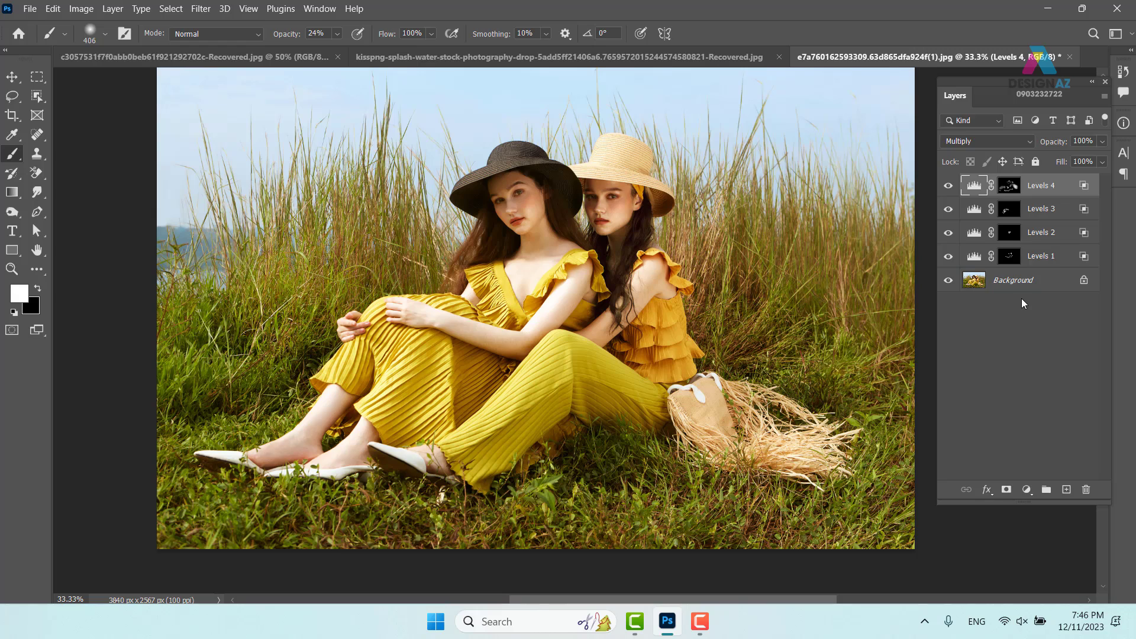
key("ctrl+shift+alt+e")
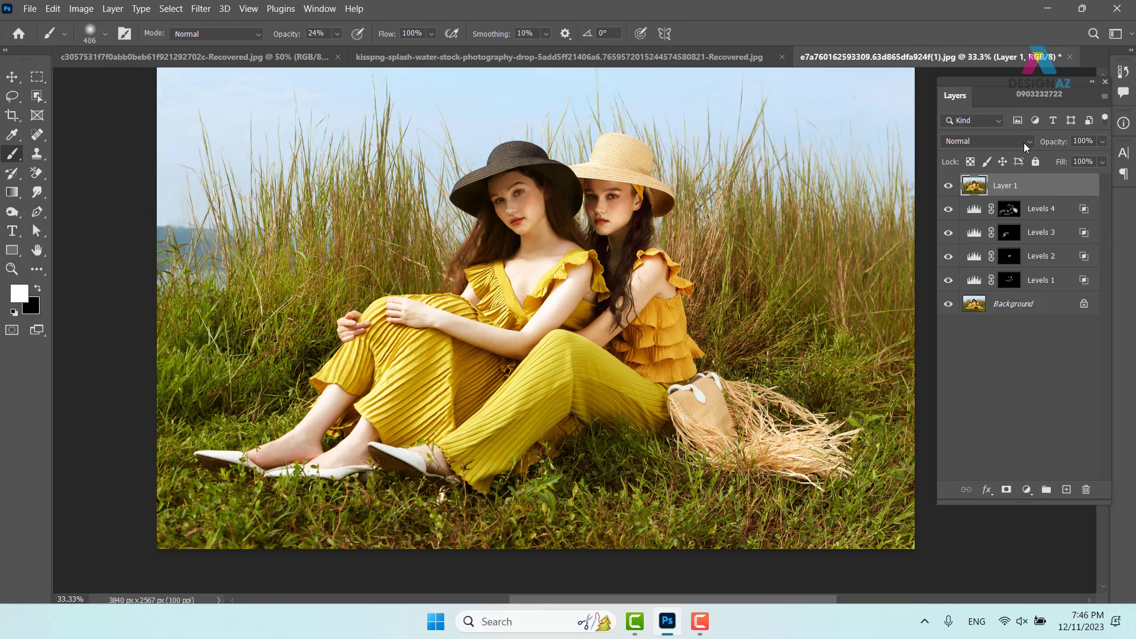
key("Delete")
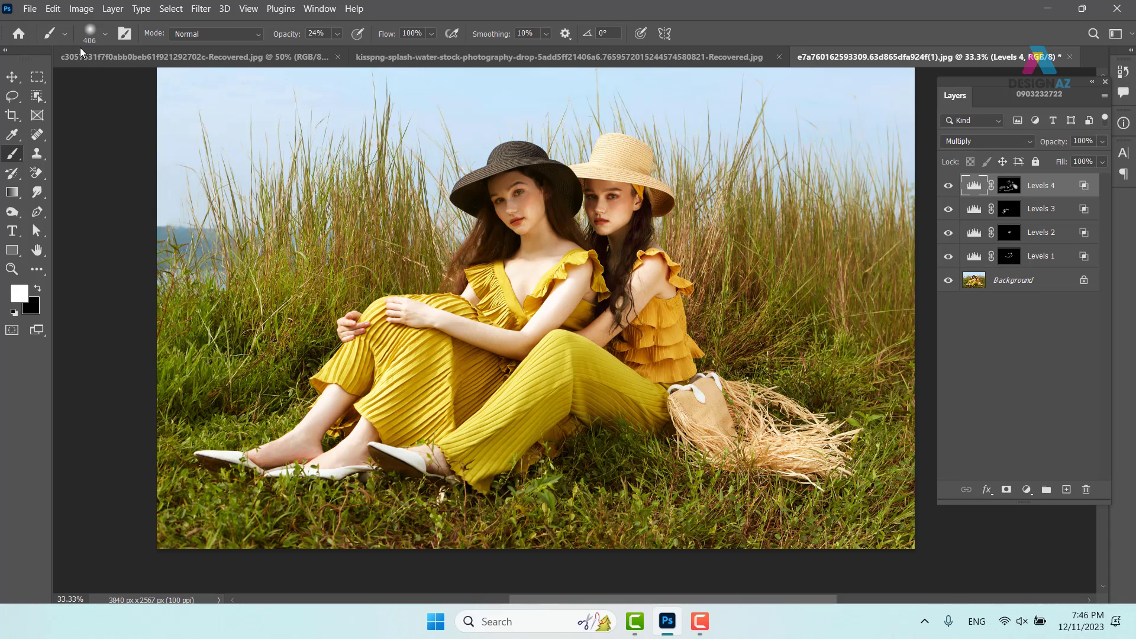
left_click(80, 10)
mouse_move(54, 12)
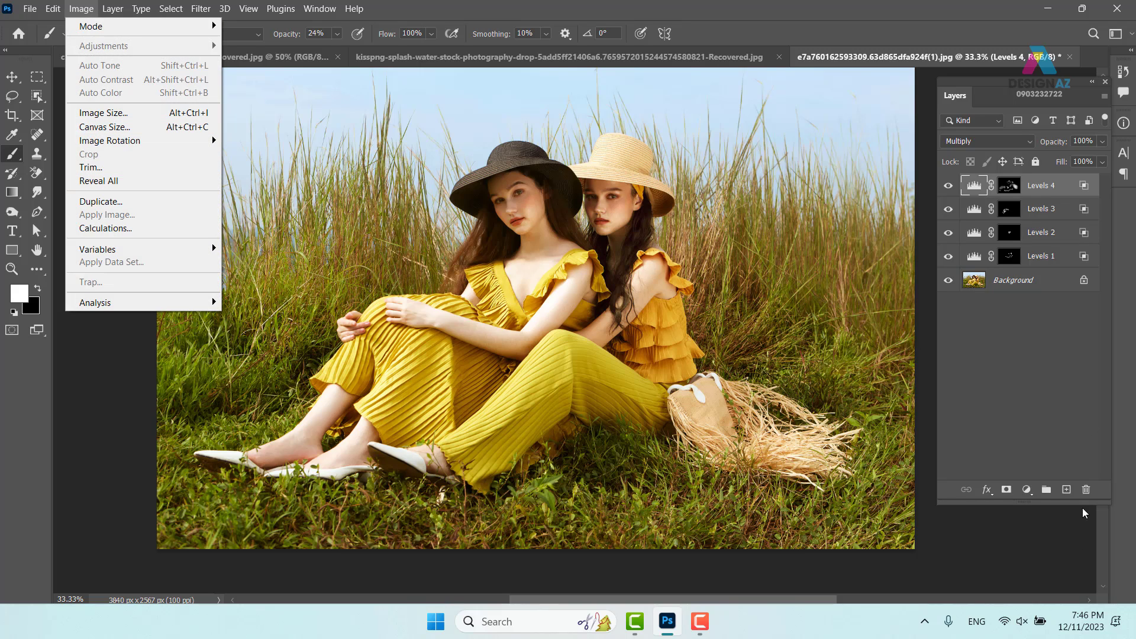
Step: Add a new layer above Levels 4 and fill it with the merged RGB image using Apply Image at 100% opacity
left_click(1068, 489)
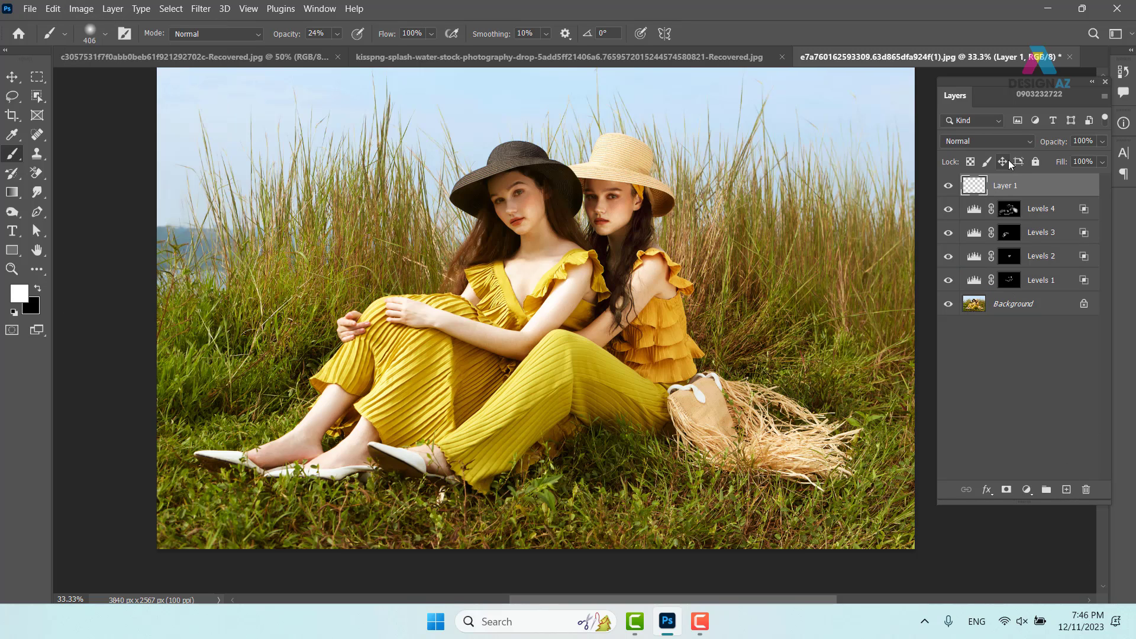
left_click(82, 9)
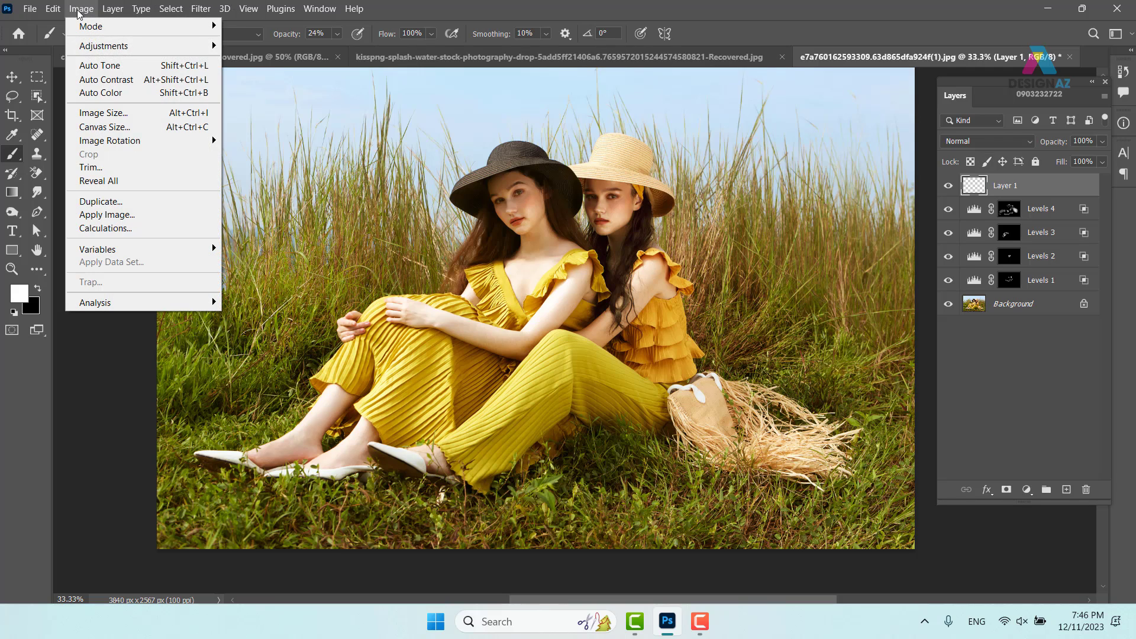
left_click(119, 215)
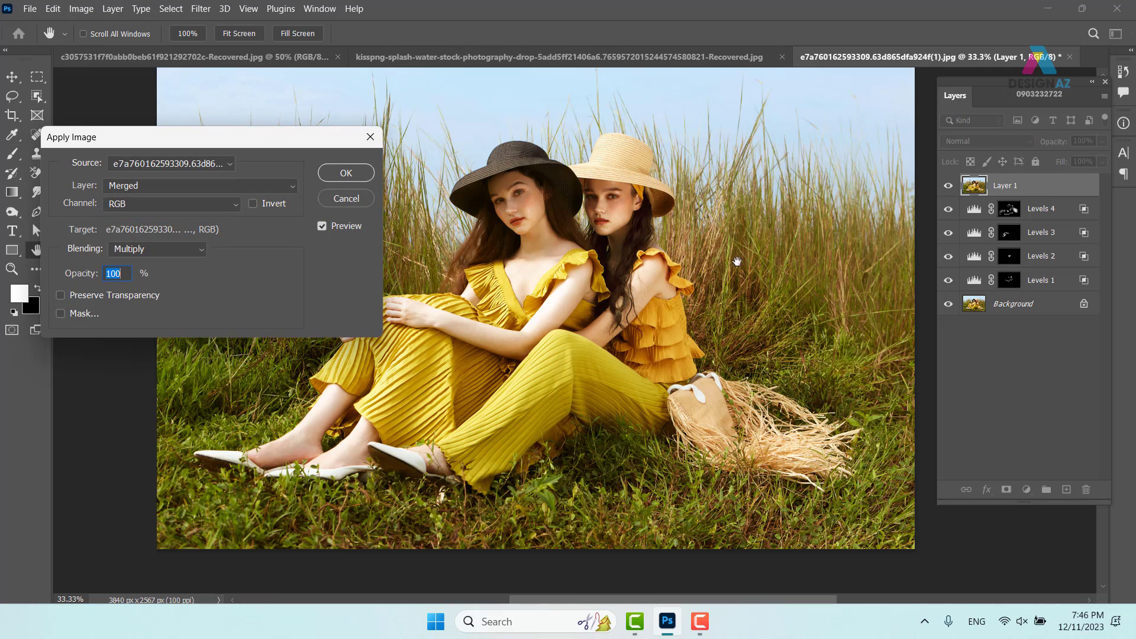
left_click(346, 173)
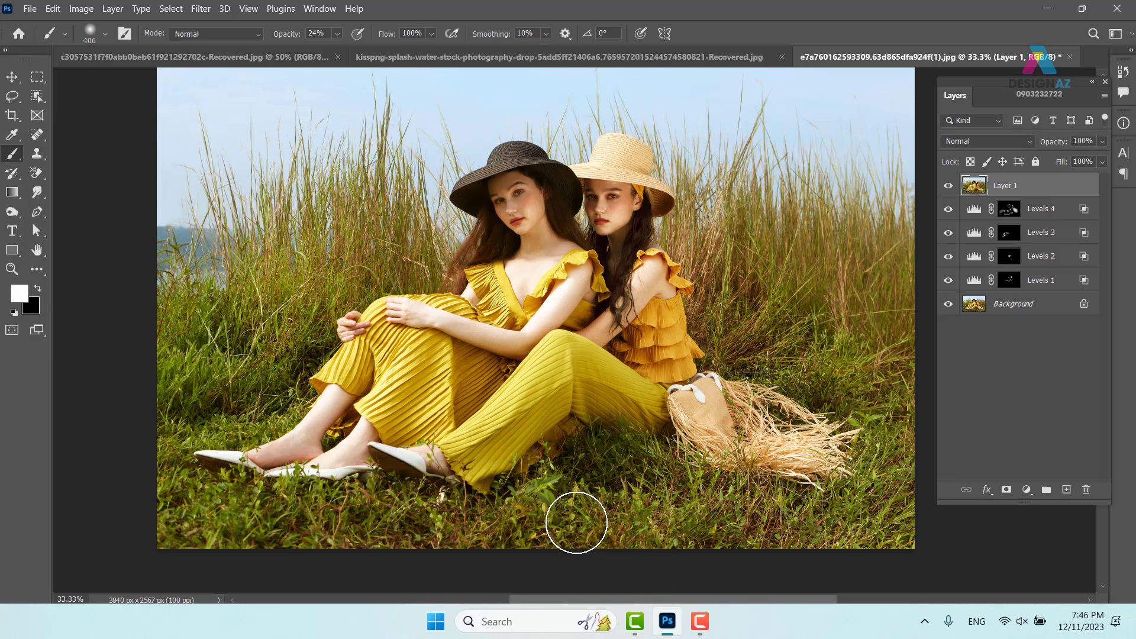
left_click(202, 10)
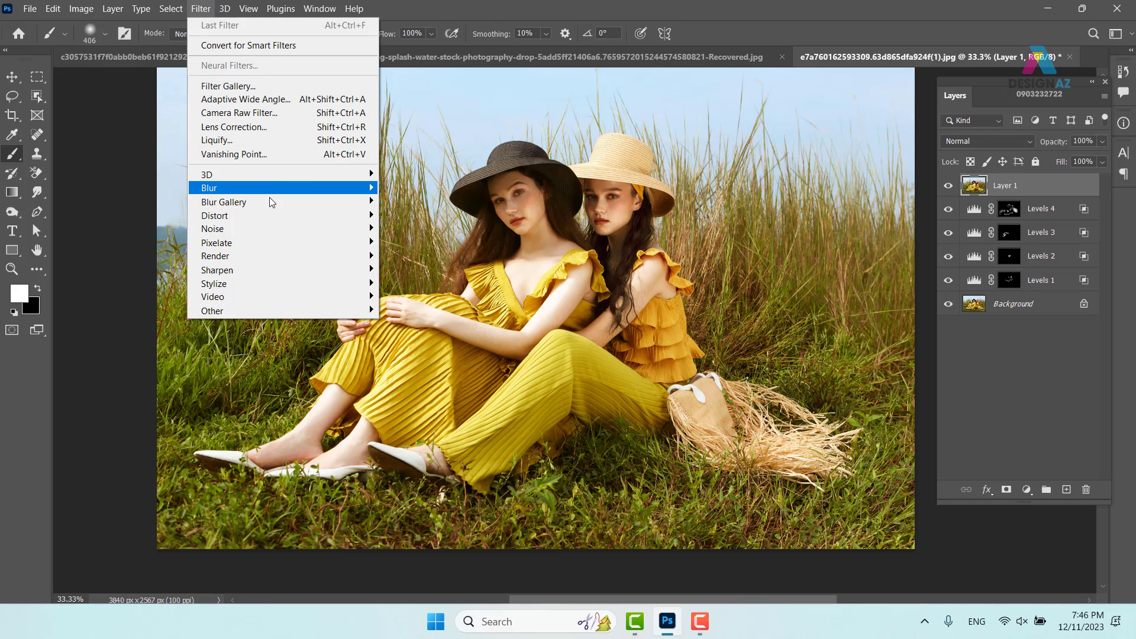
mouse_move(268, 201)
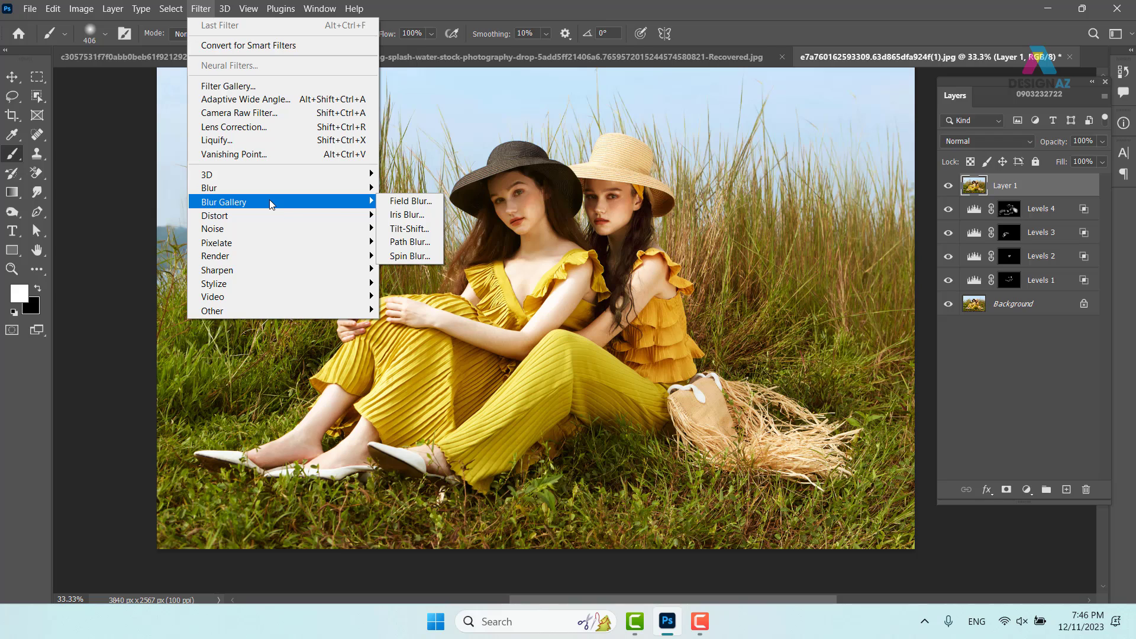
left_click(421, 222)
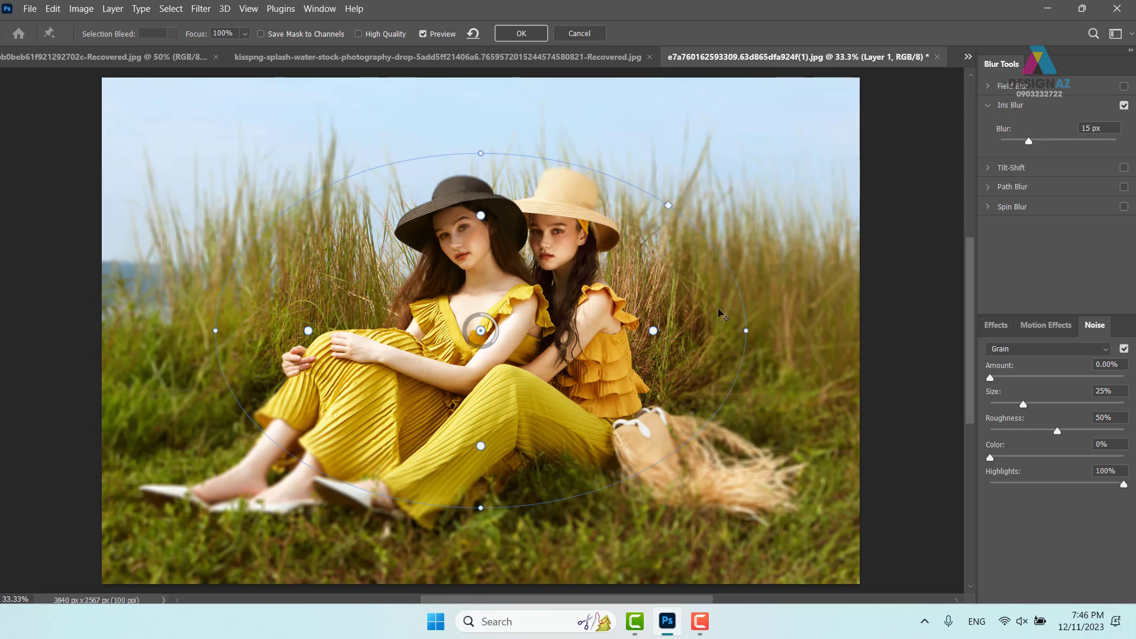
left_click(579, 33)
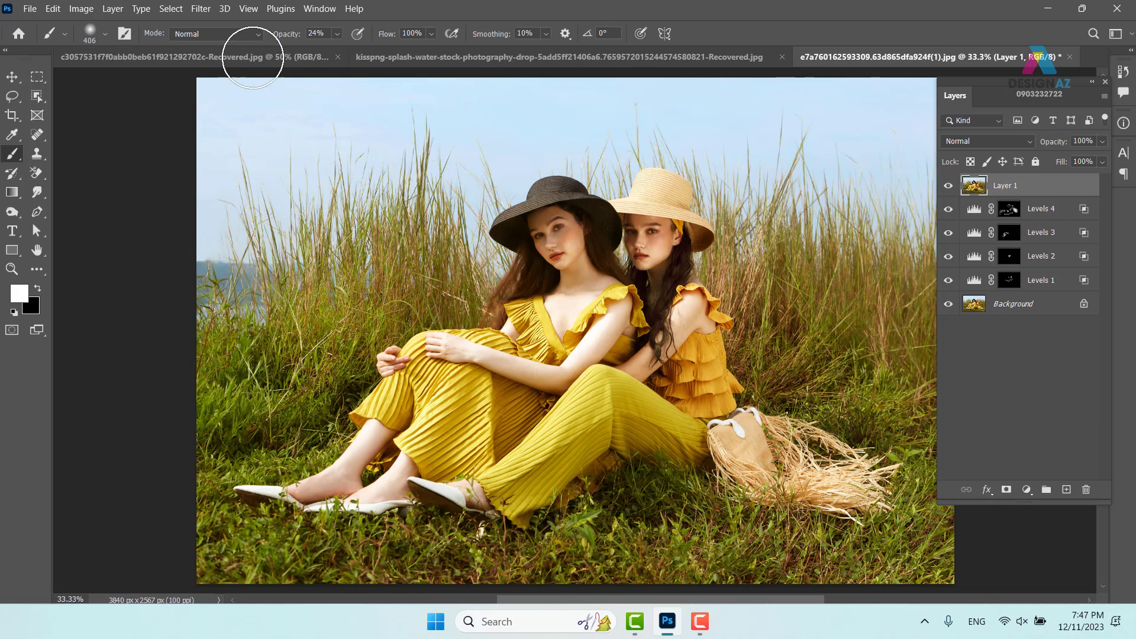
Step: Start a Tilt-Shift blur on Layer 1, extend the lower focus limit past the photo's lower edge, and lower the upper focus limit
left_click(199, 8)
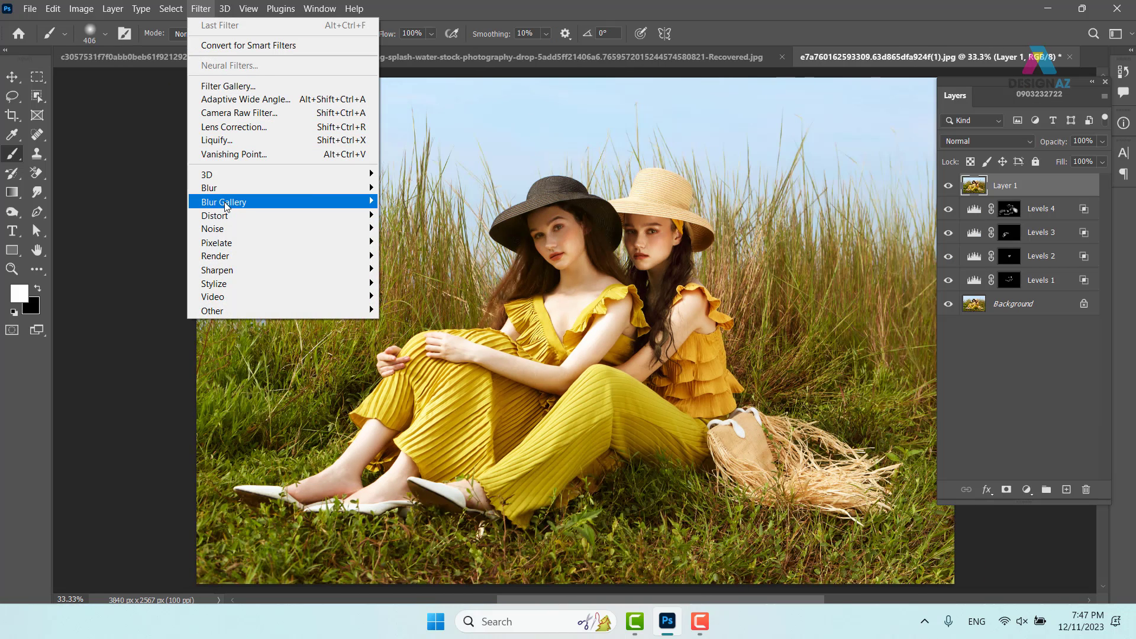
mouse_move(225, 207)
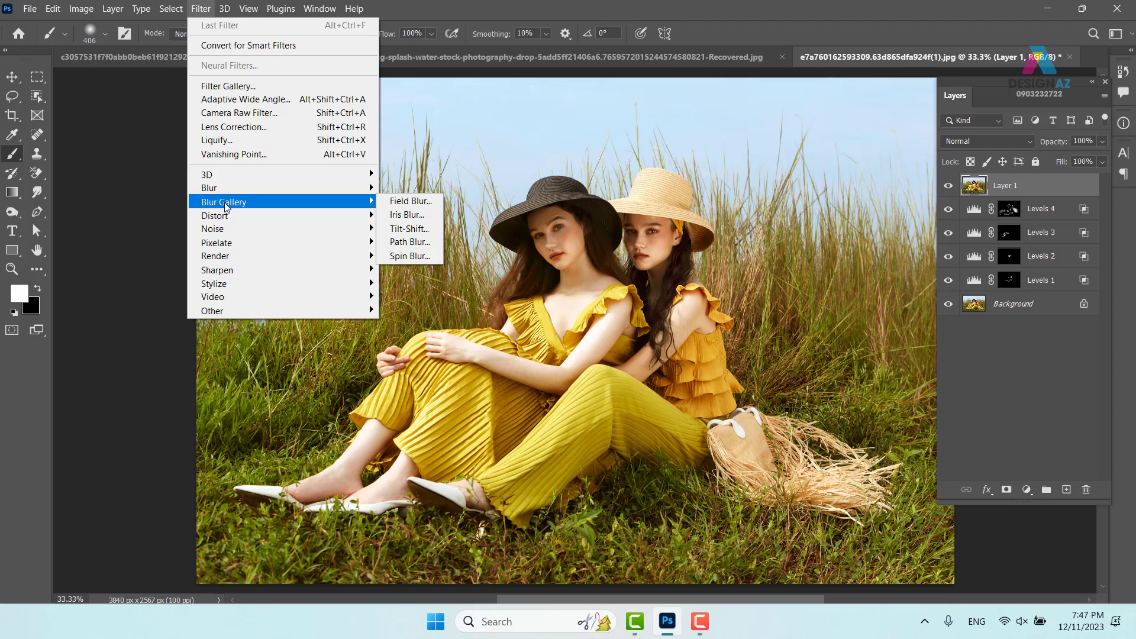
left_click(417, 229)
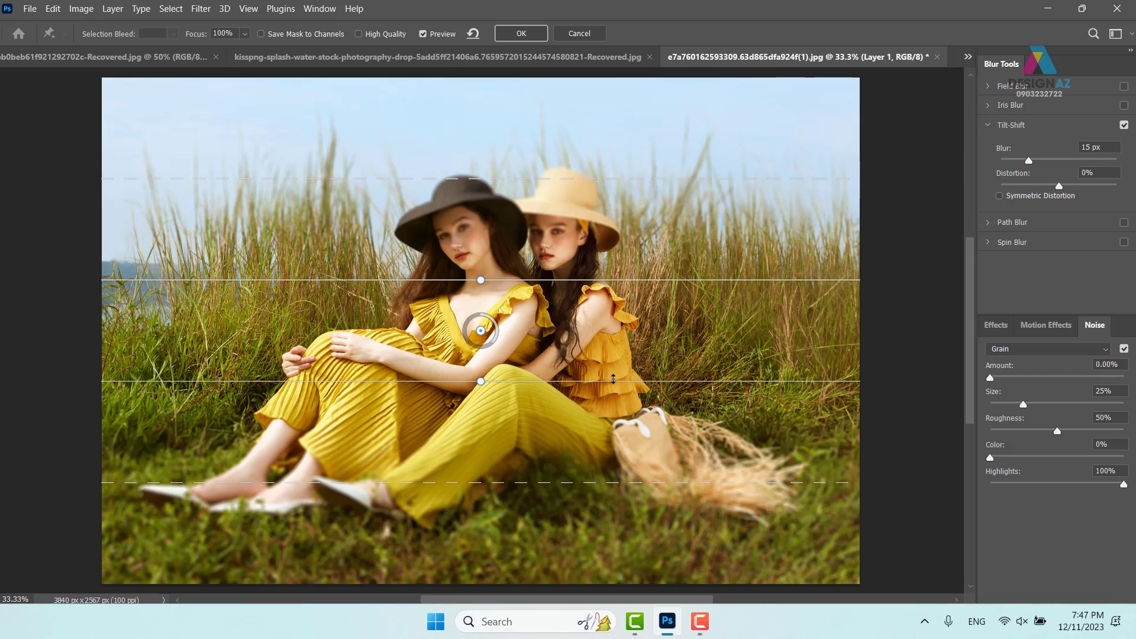
left_click_drag(614, 396, 620, 587)
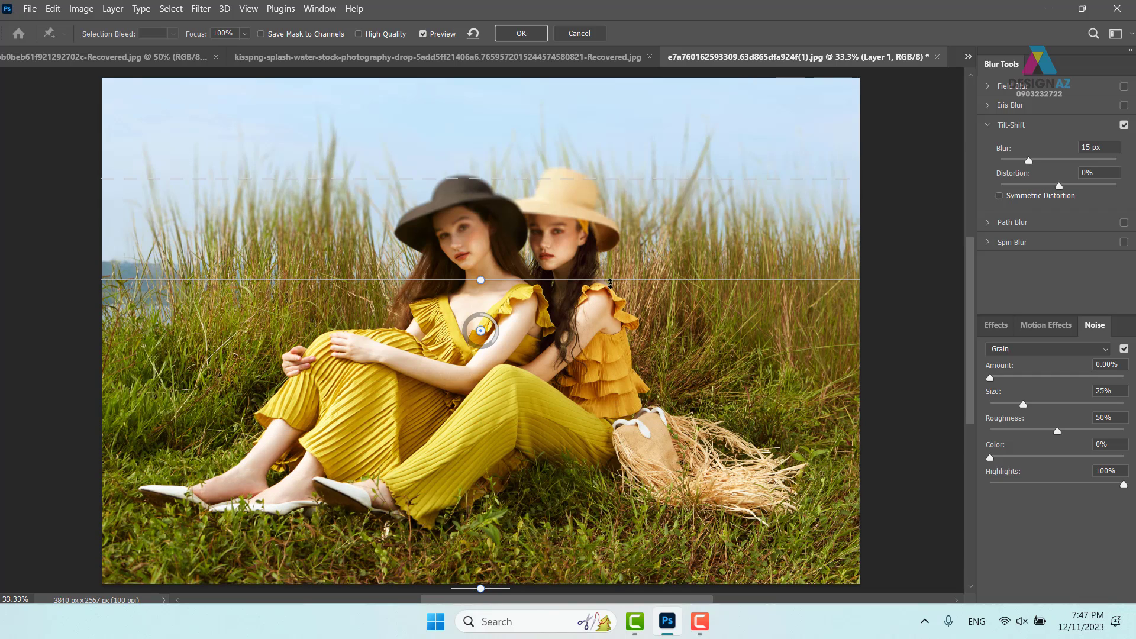
left_click_drag(611, 281, 608, 354)
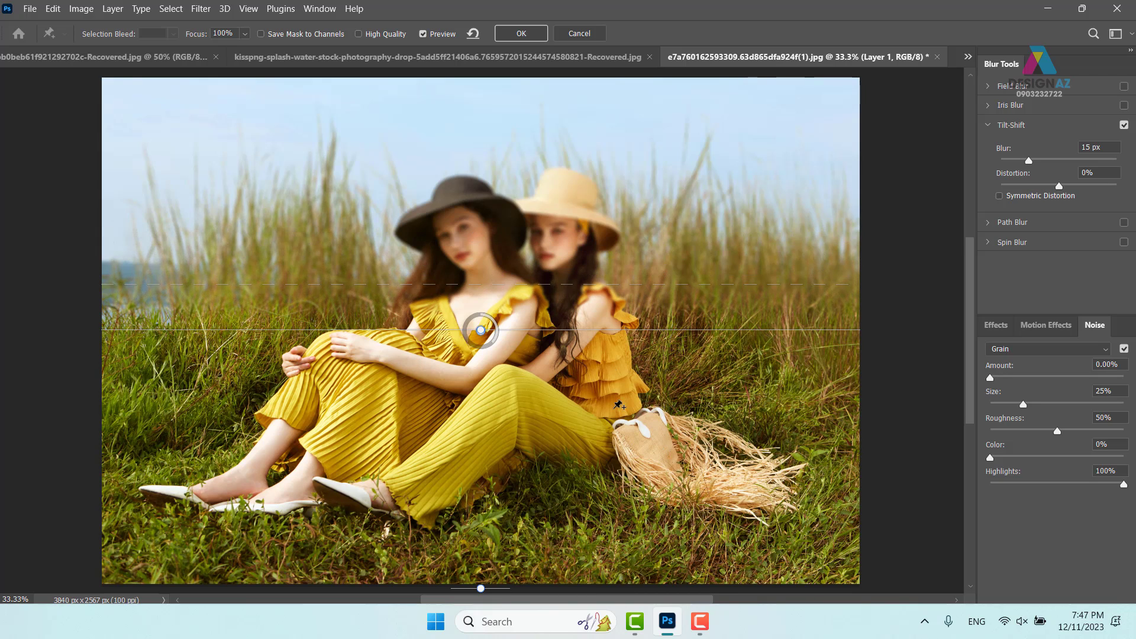
Step: Try to reposition the Tilt-Shift centre freehand and undo the attempts
left_click_drag(480, 333, 494, 357)
key("ctrl+z")
key("ctrl+z")
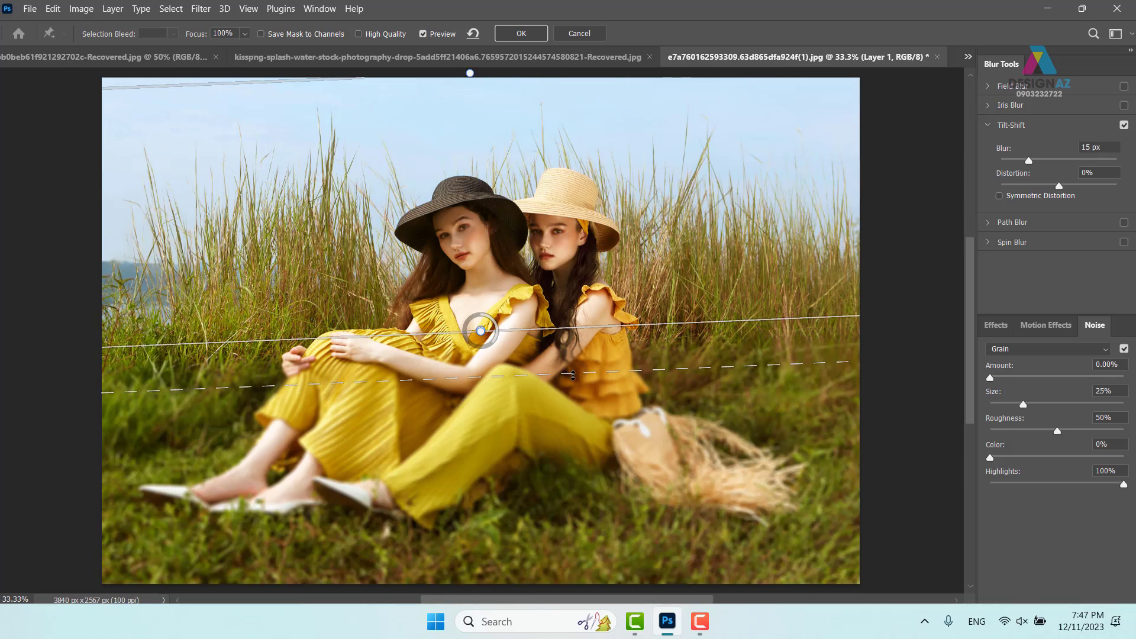
key("ctrl+z")
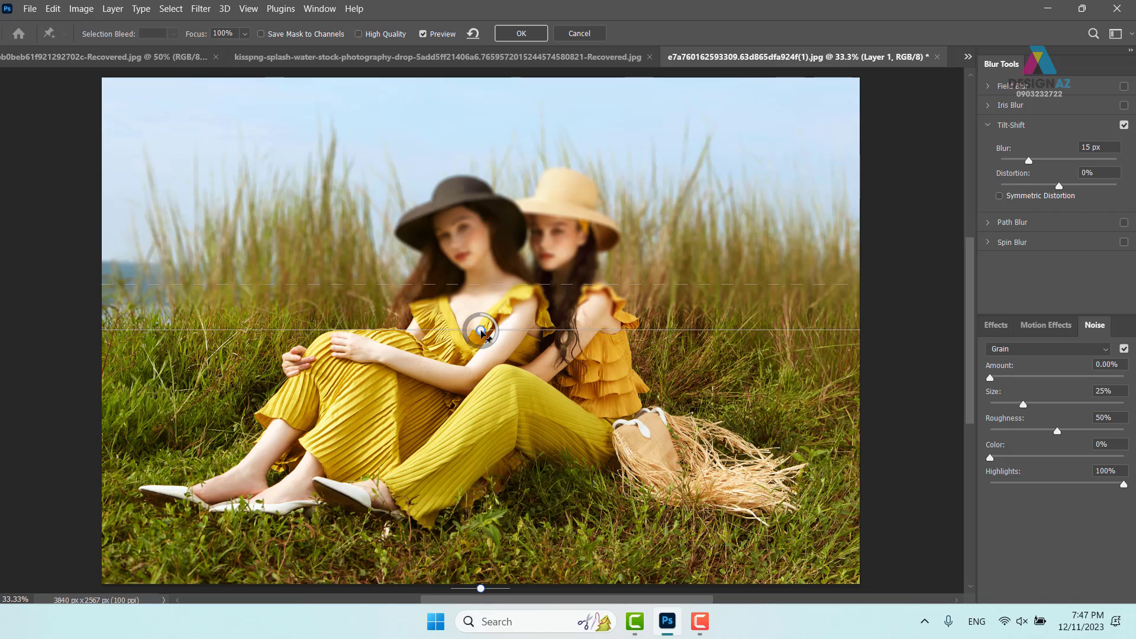
left_click_drag(481, 332, 486, 348)
key("ctrl+z")
Step: Nudge the Tilt-Shift centre straight down onto the raised knee and widen the upper transition zone up to the women's chests
key("Down")
key("Down")
key("Down")
key("Down")
key("Down")
key("Down")
key("Down")
key("Down")
key("Down")
key("Down")
key("Down")
key("Down")
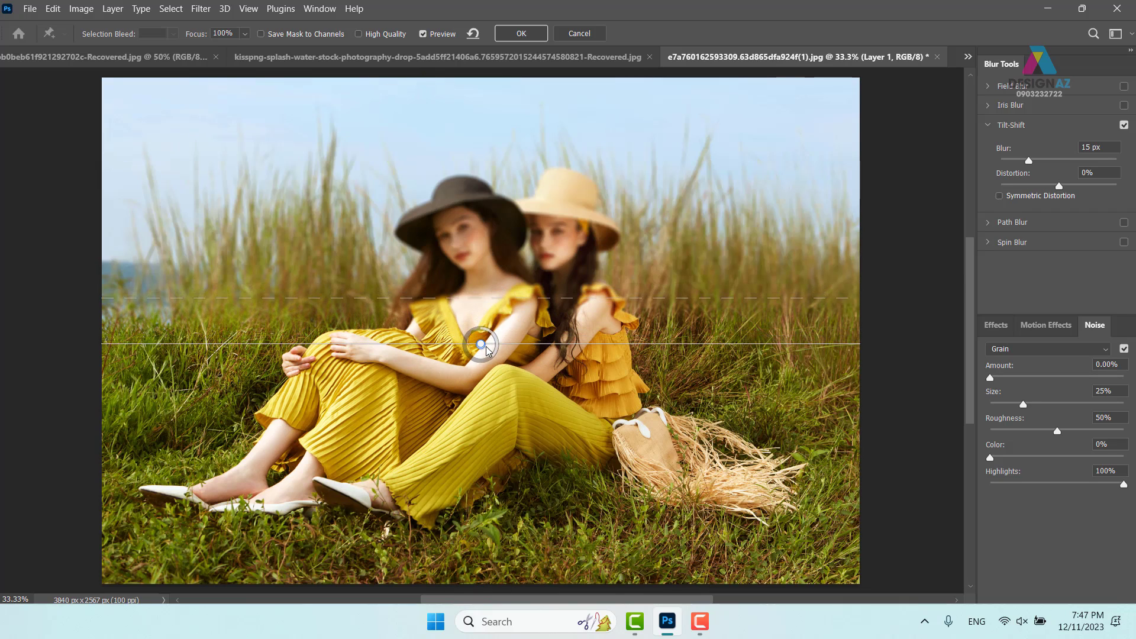
key("Down")
key("Down")
key("Down")
key("Down")
key("Down")
key("Down")
key("Down")
key("Down")
key("Down")
key("Down")
key("Down")
key("Down")
key("Down")
key("Down")
key("Down")
key("Down")
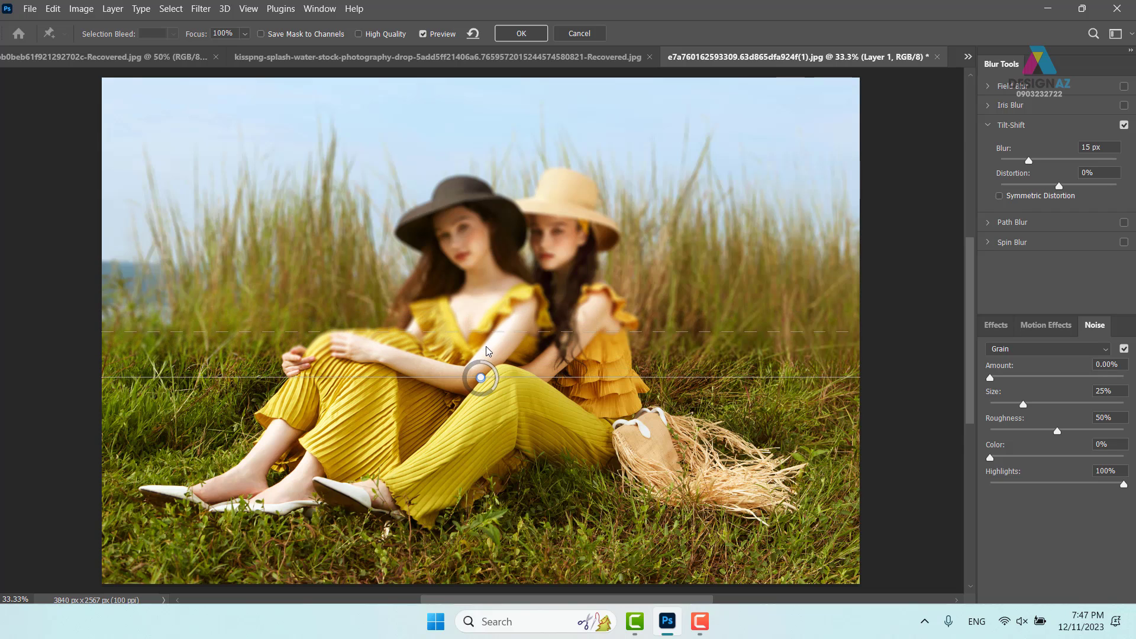
key("Down")
key("Down")
key("Down")
key("Down")
key("Down")
key("Down")
key("Down")
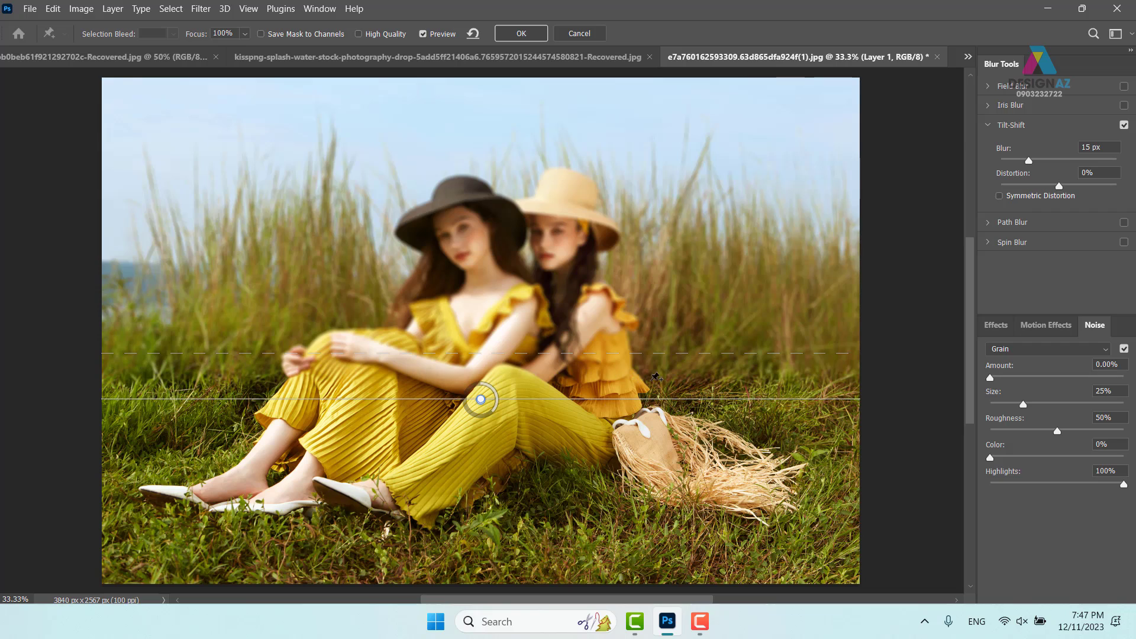
left_click_drag(665, 353, 665, 303)
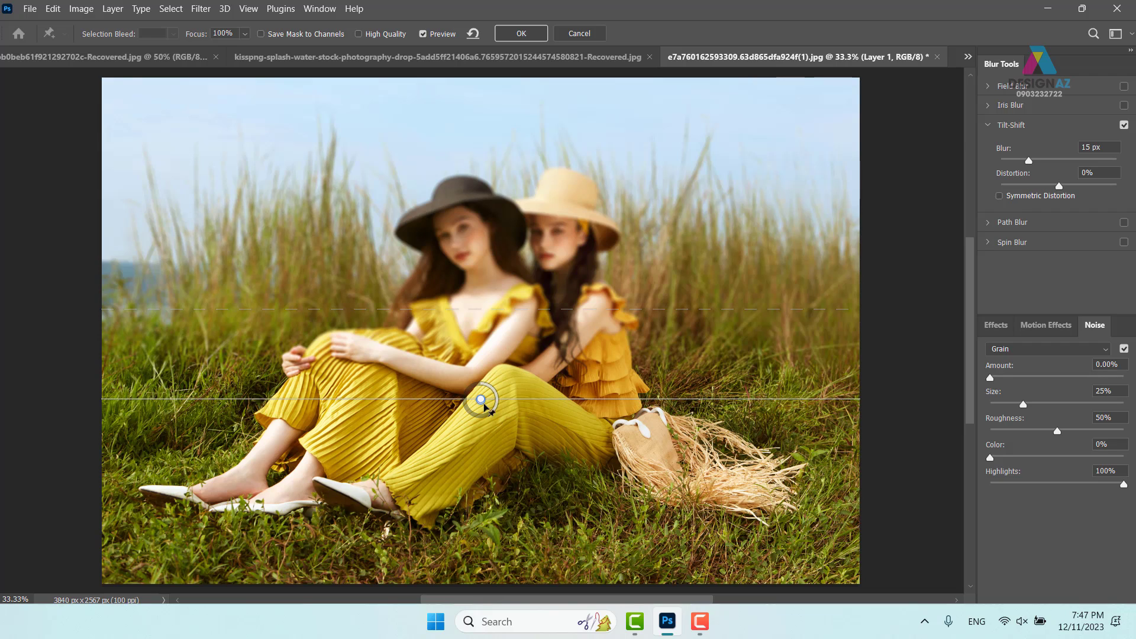
Step: Nudge the Tilt-Shift centre further down until the focus line crosses the middle of the straw bag
key("Down")
key("Down")
key("Down")
key("Down")
key("Down")
key("Down")
key("Down")
key("Down")
key("Down")
key("Down")
key("Down")
key("Down")
key("Down")
key("Down")
key("Down")
key("Down")
key("Down")
key("Down")
key("Down")
key("Down")
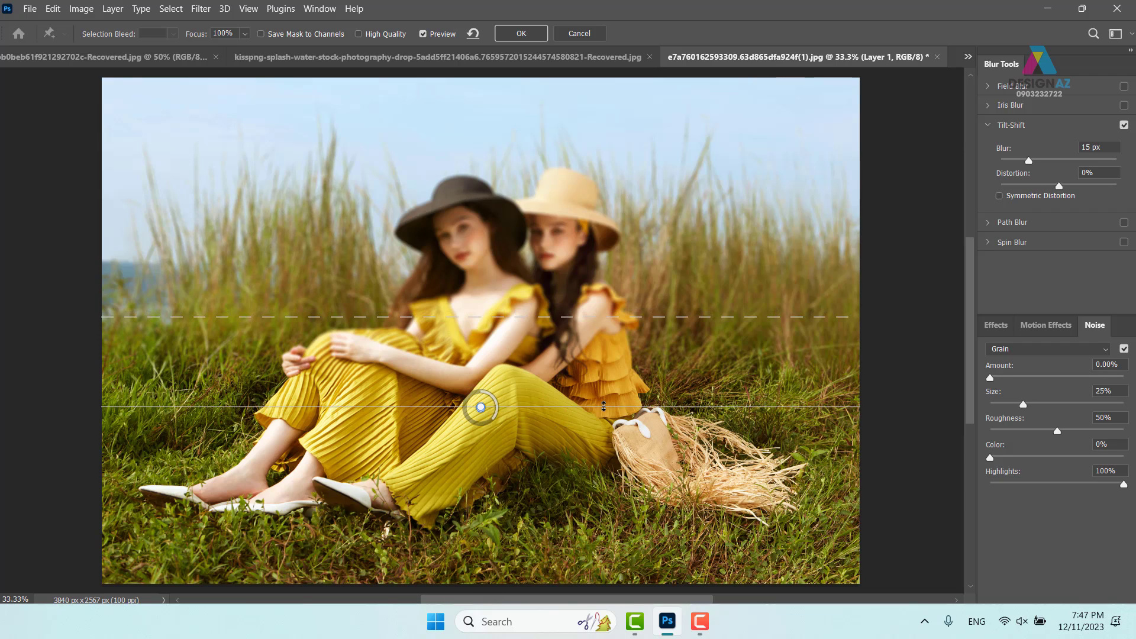
key("Down")
key("Down")
key("Down")
key("Down")
key("Down")
key("Down")
key("Down")
key("Down")
key("Down")
key("Down")
key("Down")
key("Down")
key("Down")
key("Down")
key("Down")
key("Down")
key("Down")
key("Down")
key("Down")
key("Down")
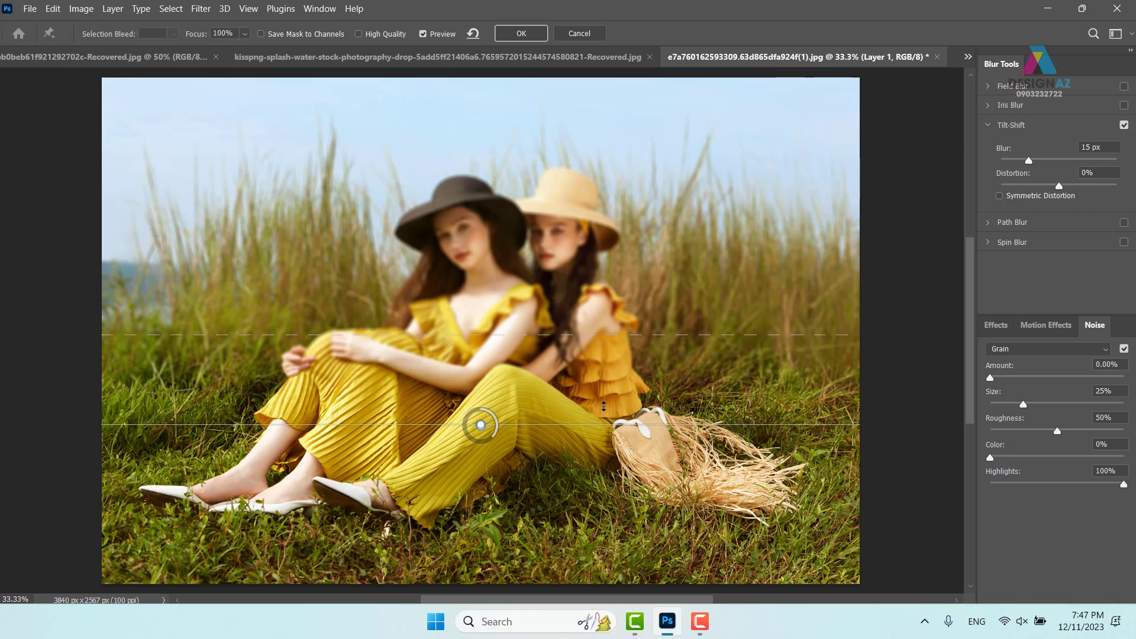
key("Down")
key("Down")
key("Down")
key("Down")
key("Down")
key("Down")
key("Down")
key("Down")
key("Down")
key("Down")
key("Down")
key("Down")
key("Down")
key("Down")
key("Down")
key("Down")
key("Down")
key("Down")
key("Down")
key("Down")
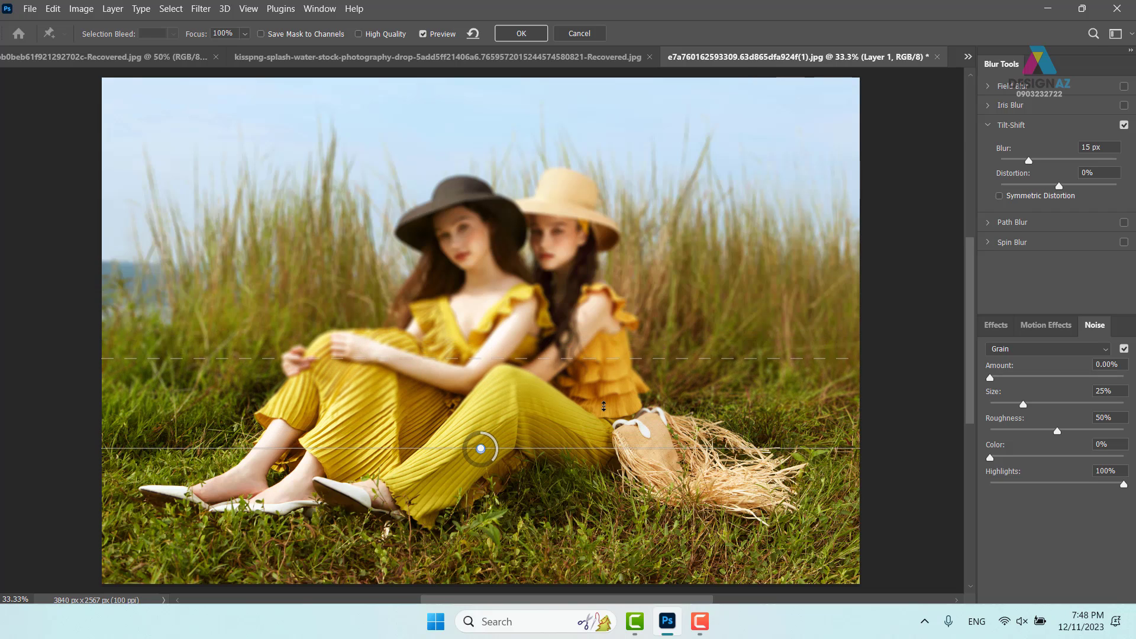
Step: Raise the upper transition line slightly, set the Tilt-Shift blur to 25 px, and apply the filter
left_click_drag(675, 356, 679, 346)
left_click_drag(1038, 162, 1040, 162)
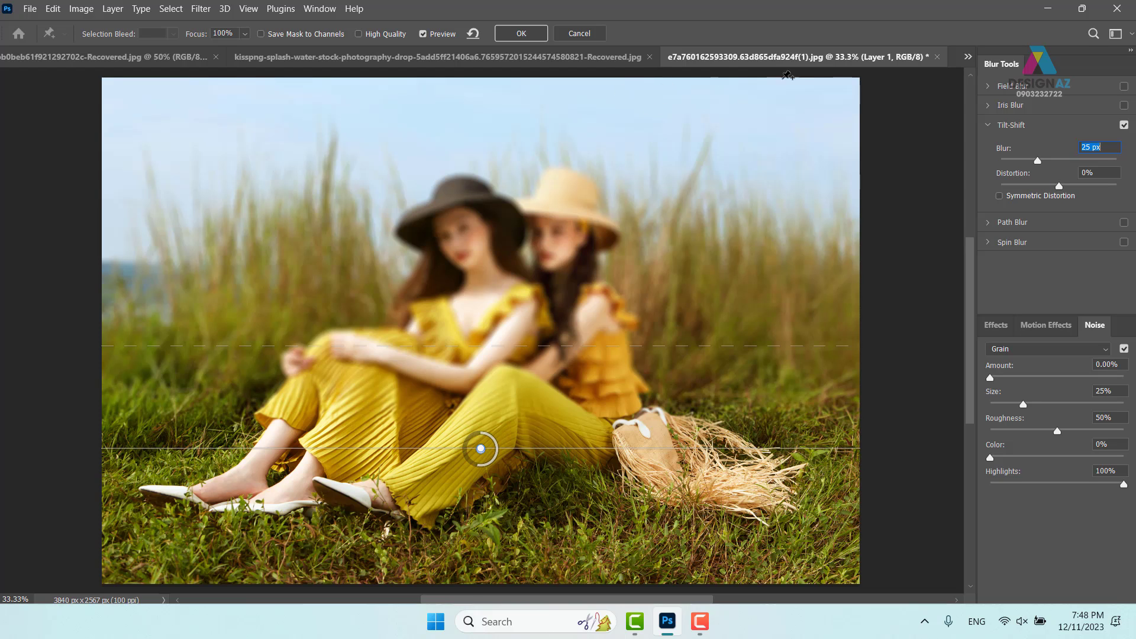
left_click(520, 34)
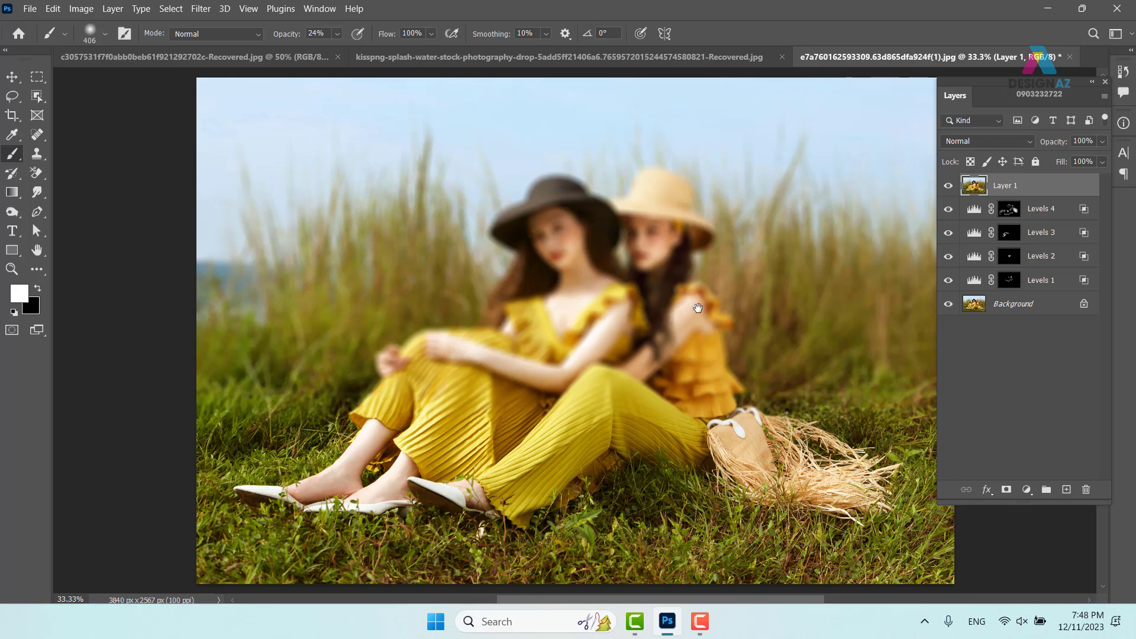
Step: Add a mask to Layer 1 and paint black at 59% brush opacity over the women's faces, arms and dresses
left_click_drag(756, 348, 644, 339)
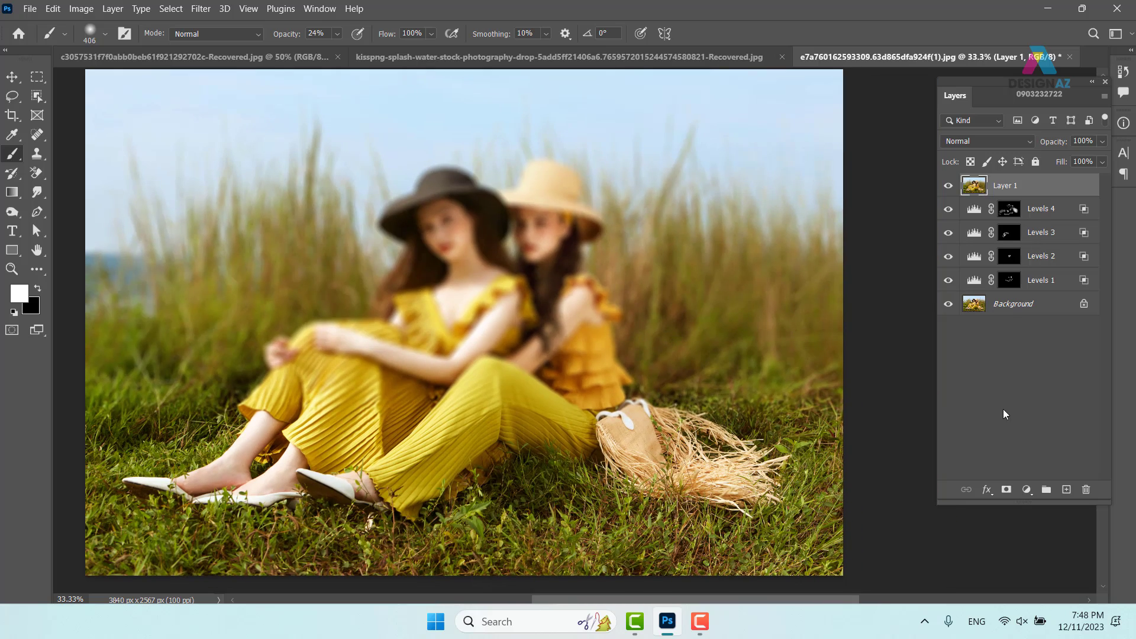
left_click(1006, 490)
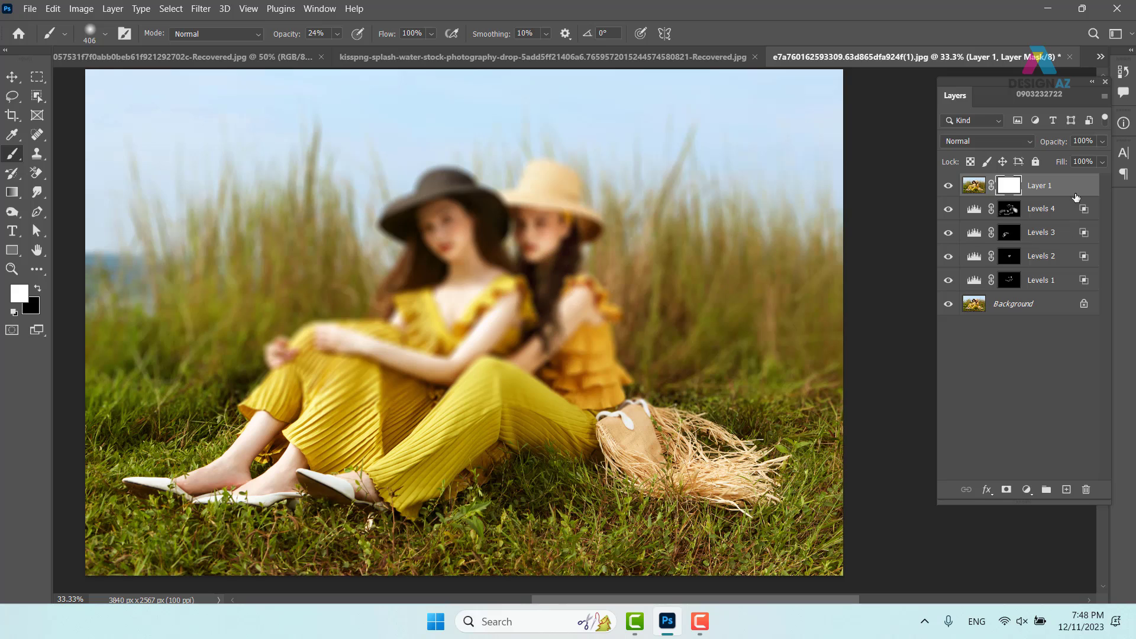
key("x")
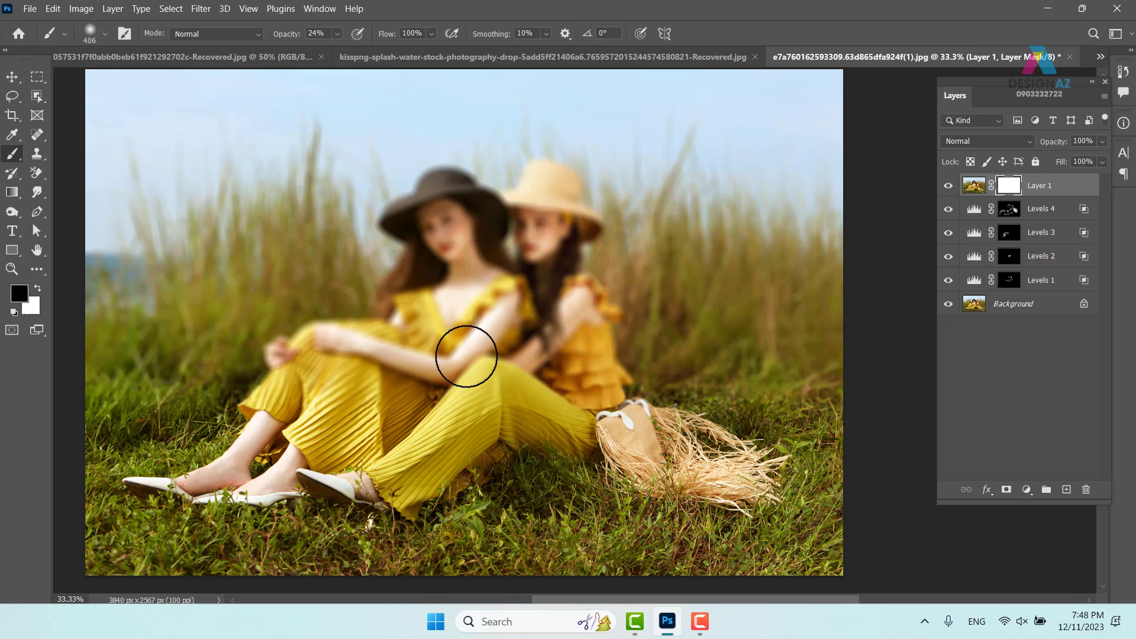
left_click(338, 35)
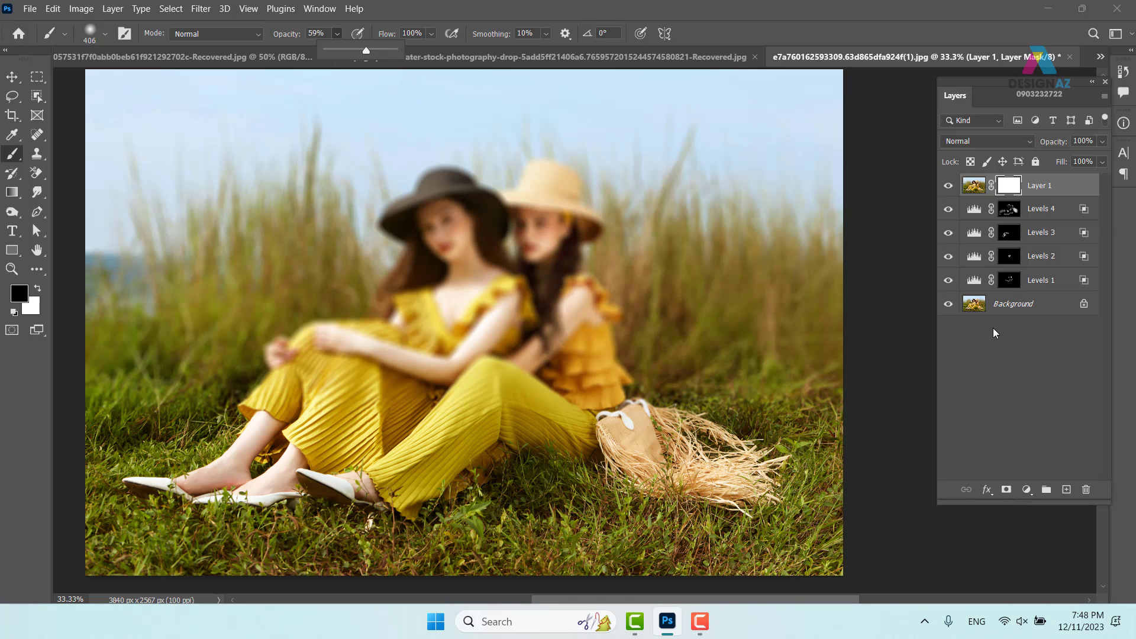
mouse_move(452, 225)
left_mouse_down()
mouse_move(463, 268)
mouse_move(453, 239)
mouse_move(452, 275)
mouse_move(447, 233)
mouse_move(461, 263)
mouse_move(458, 244)
mouse_move(464, 252)
mouse_move(376, 344)
mouse_move(327, 355)
mouse_move(423, 377)
mouse_move(417, 360)
mouse_move(279, 378)
mouse_move(483, 366)
mouse_move(464, 376)
mouse_move(551, 339)
mouse_move(557, 371)
mouse_move(579, 375)
mouse_move(564, 304)
mouse_move(592, 401)
mouse_move(633, 452)
mouse_move(538, 361)
mouse_move(566, 364)
mouse_move(532, 238)
mouse_move(535, 278)
mouse_move(541, 212)
mouse_move(531, 209)
mouse_move(528, 240)
left_mouse_up()
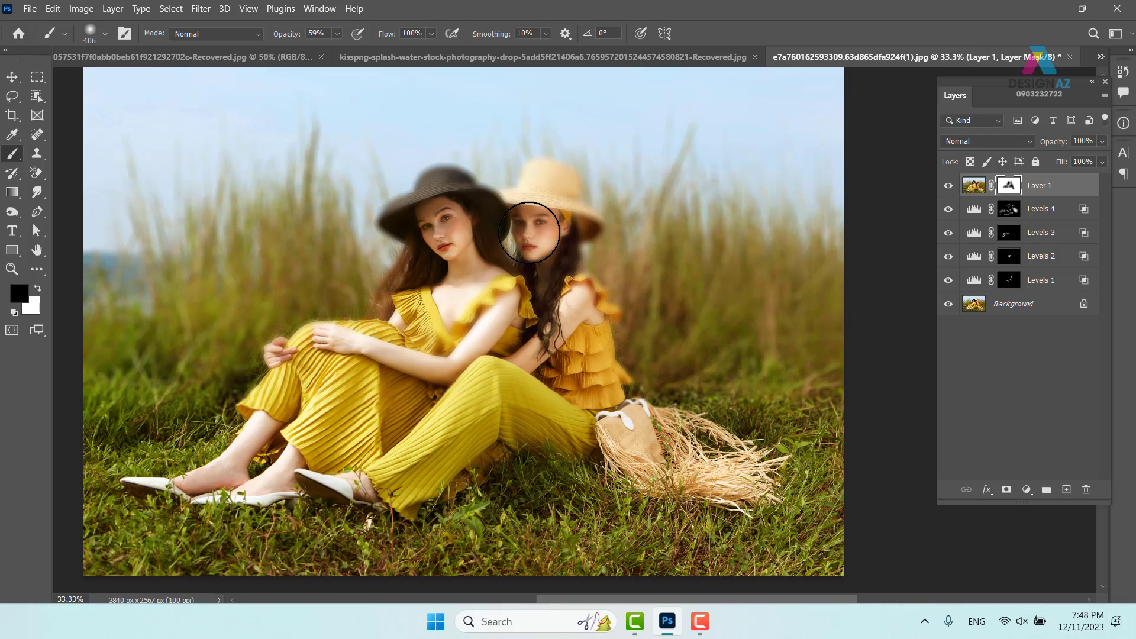
Step: Reduce the brush to 229 px and paint black on Layer 1's mask over the straw hat, the second woman's face and both women's hair
key("ctrl+plus")
key("ctrl+plus")
left_click_drag(467, 191, 517, 306)
right_click(548, 308)
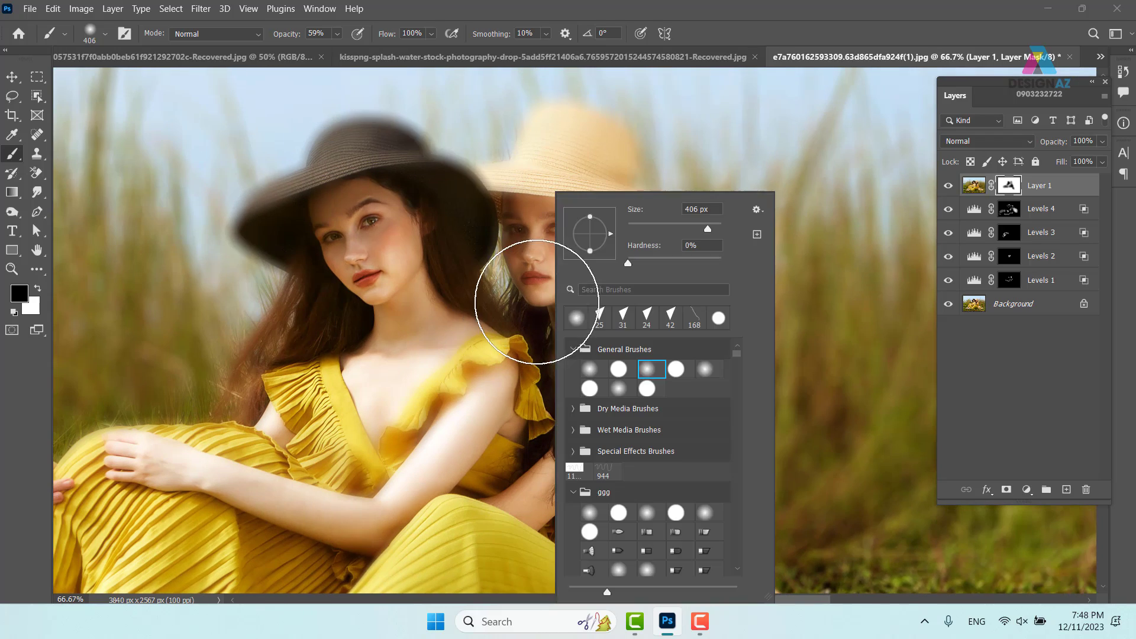
left_click_drag(448, 294, 346, 294)
mouse_move(526, 306)
left_mouse_down()
mouse_move(548, 290)
mouse_move(553, 196)
mouse_move(534, 193)
mouse_move(555, 181)
mouse_move(532, 186)
mouse_move(570, 137)
mouse_move(584, 156)
mouse_move(554, 138)
mouse_move(600, 164)
mouse_move(591, 153)
mouse_move(599, 204)
mouse_move(591, 177)
mouse_move(587, 186)
mouse_move(622, 234)
mouse_move(609, 212)
mouse_move(645, 236)
mouse_move(584, 260)
mouse_move(599, 341)
mouse_move(635, 392)
mouse_move(632, 359)
mouse_move(672, 417)
mouse_move(678, 470)
mouse_move(451, 379)
mouse_move(399, 459)
mouse_move(354, 450)
left_mouse_up()
mouse_move(417, 507)
left_mouse_down()
mouse_move(220, 464)
mouse_move(414, 385)
mouse_move(337, 241)
mouse_move(271, 222)
mouse_move(406, 152)
mouse_move(364, 237)
left_mouse_up()
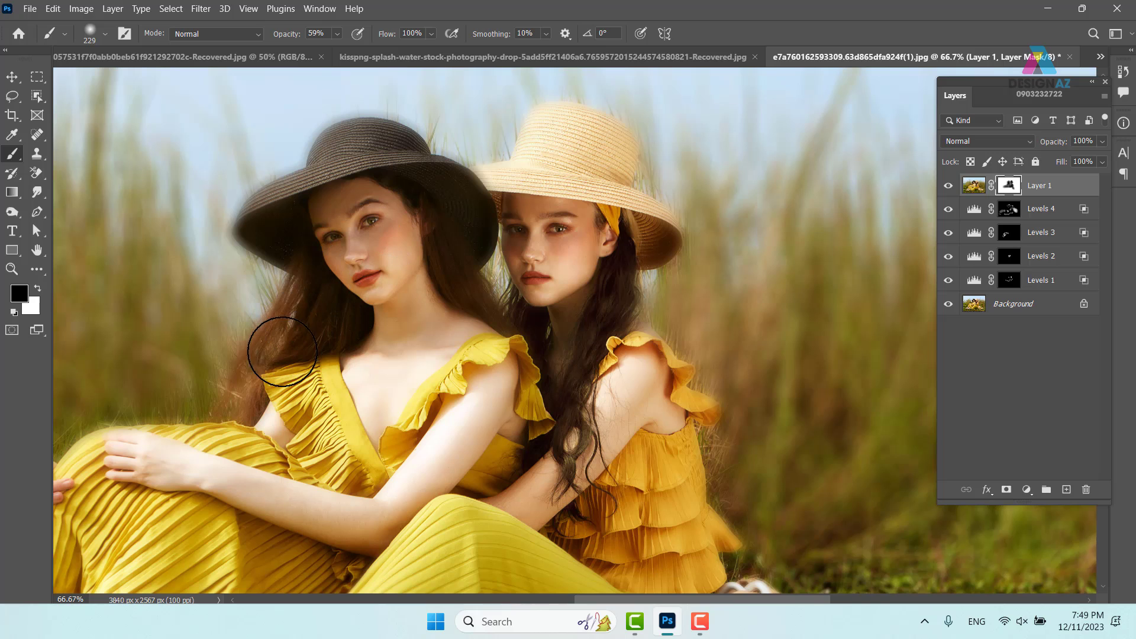
Step: Paint black on Layer 1's mask along the second woman's orange ruffled dress hem beside the straw bag
left_click_drag(352, 359, 408, 190)
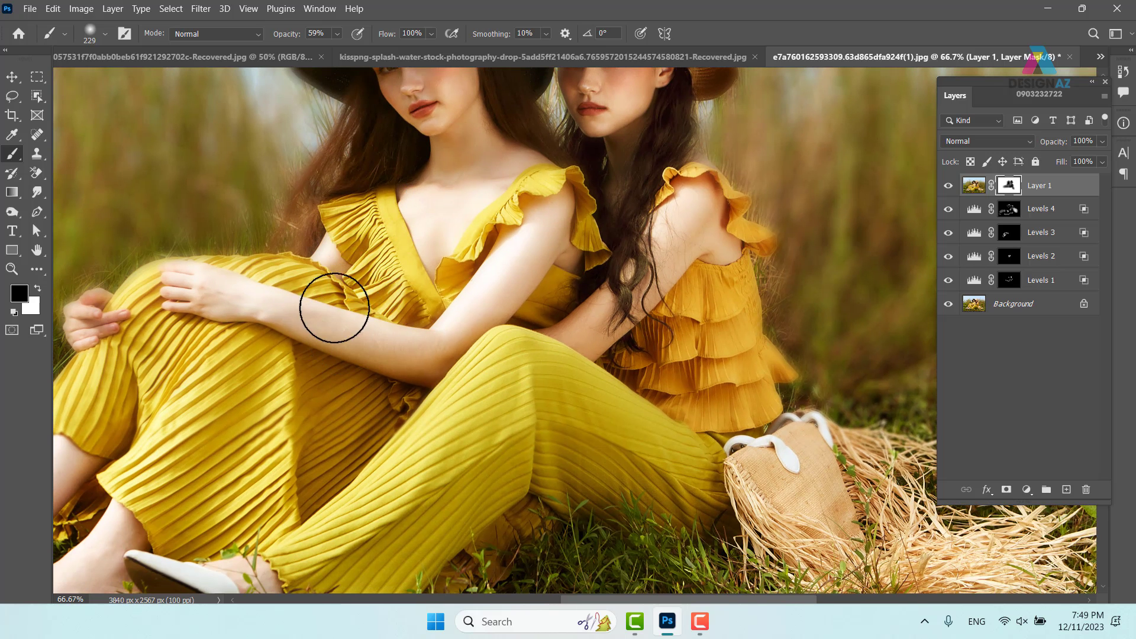
left_click_drag(176, 331, 332, 298)
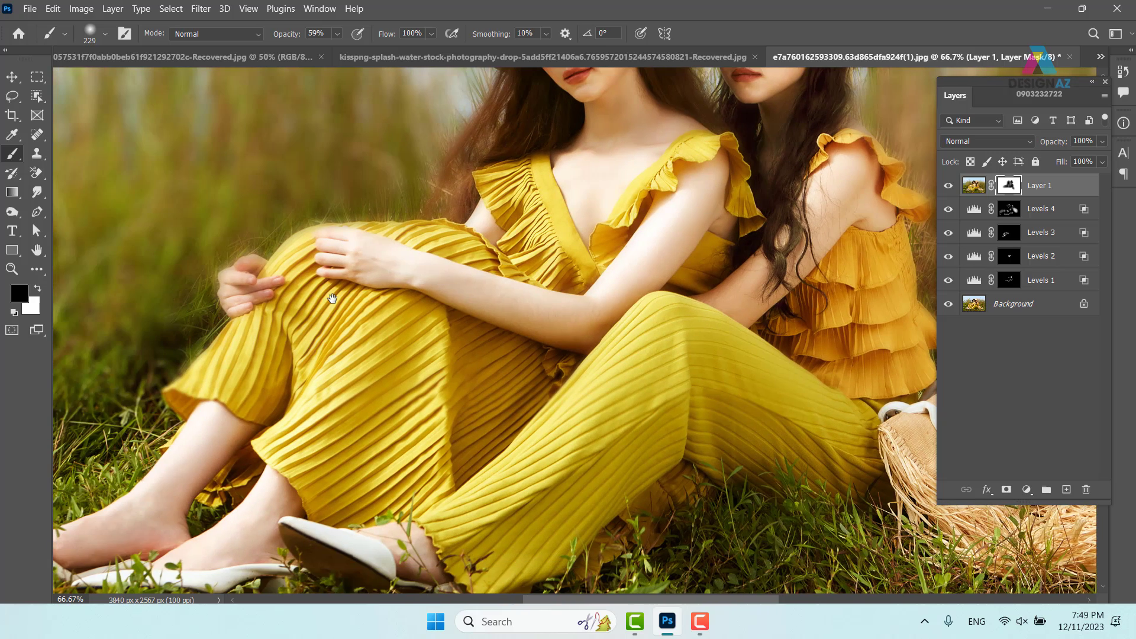
left_click_drag(574, 320, 406, 350)
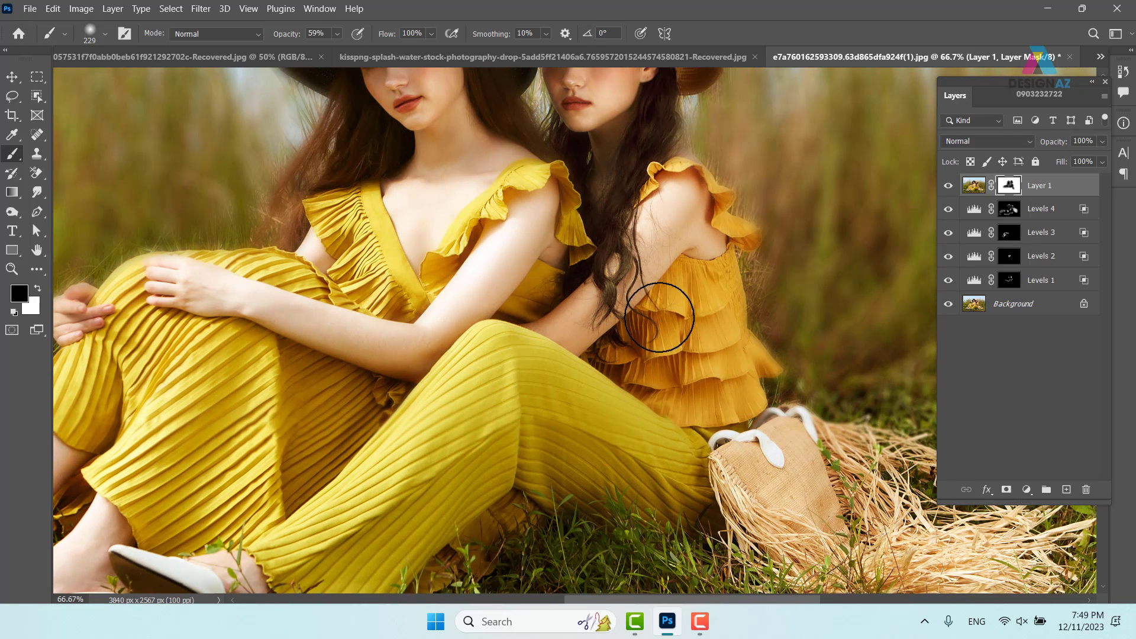
left_click_drag(658, 176, 601, 283)
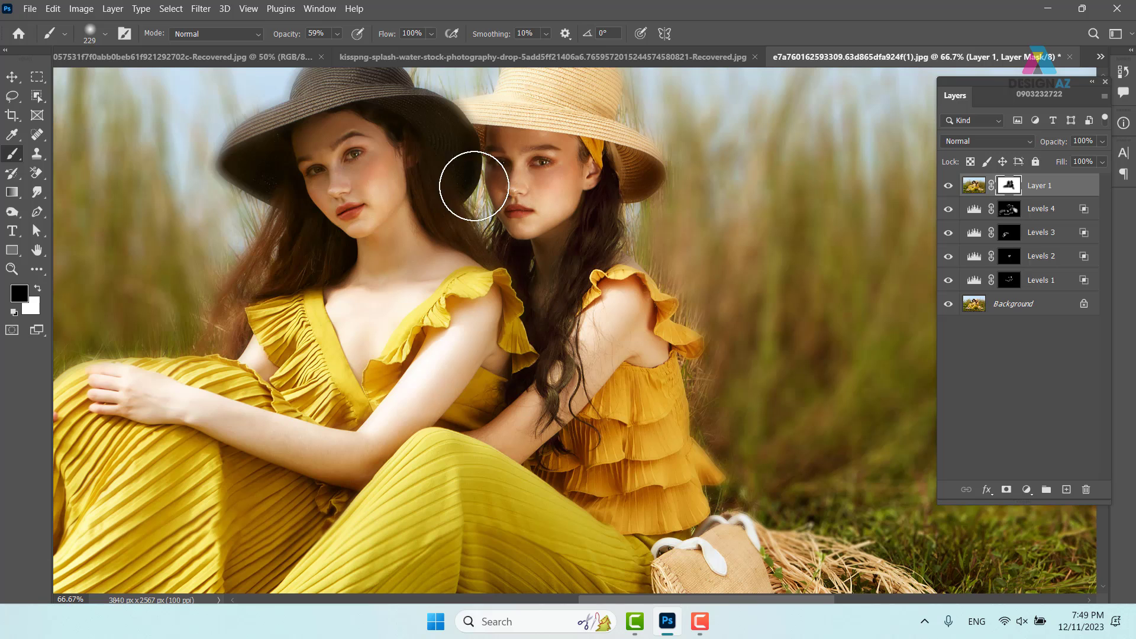
left_click_drag(515, 224, 491, 318)
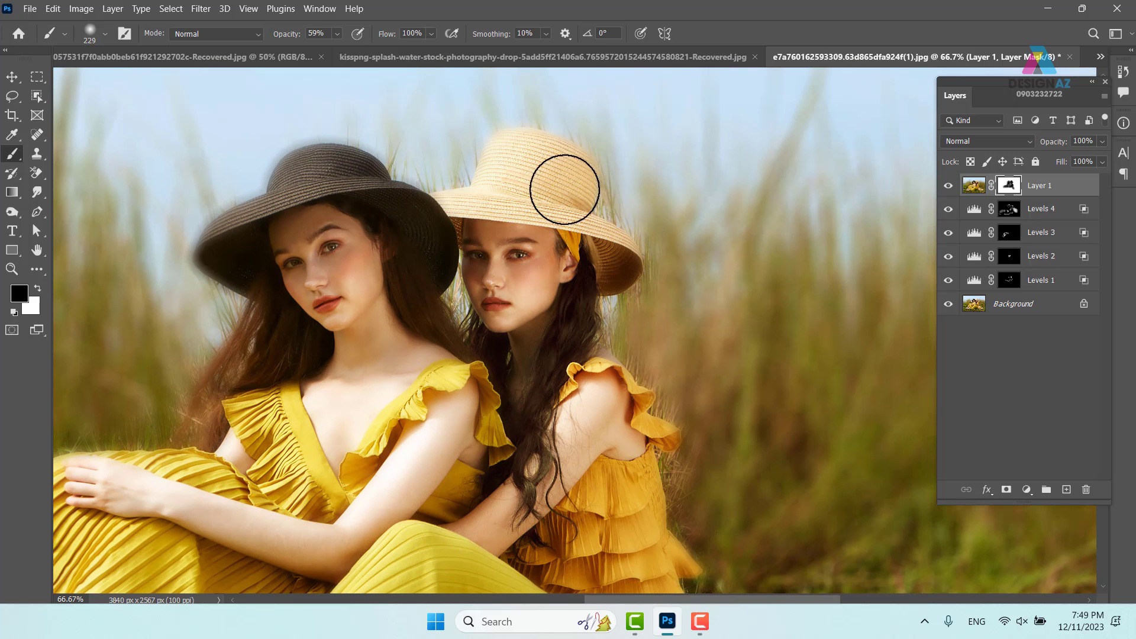
left_click_drag(566, 315, 513, 223)
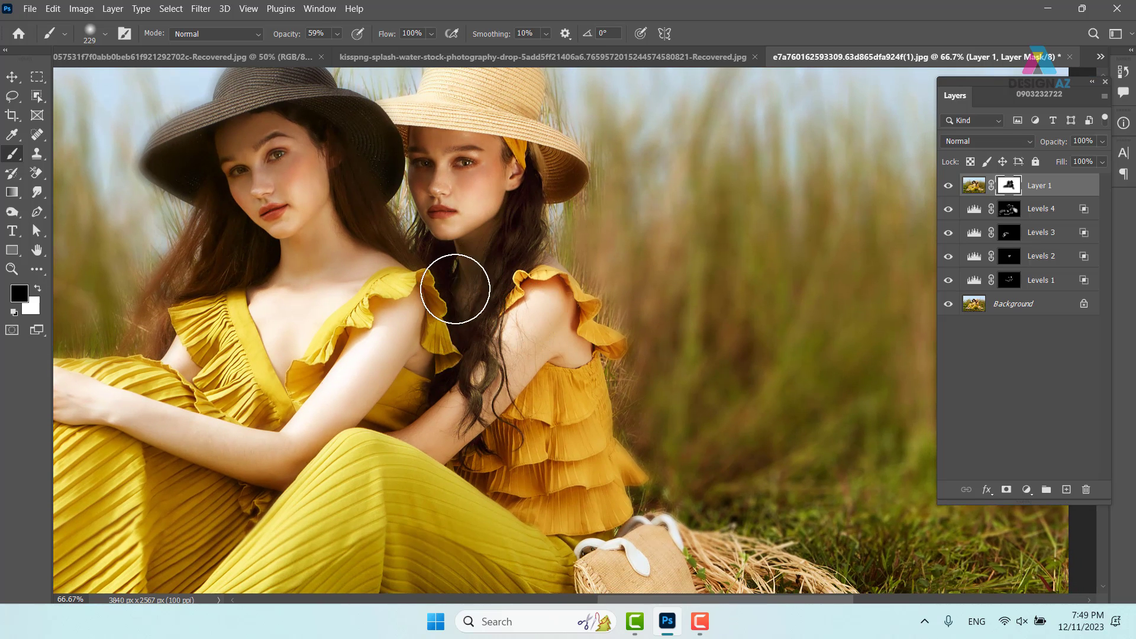
left_click_drag(512, 333, 473, 177)
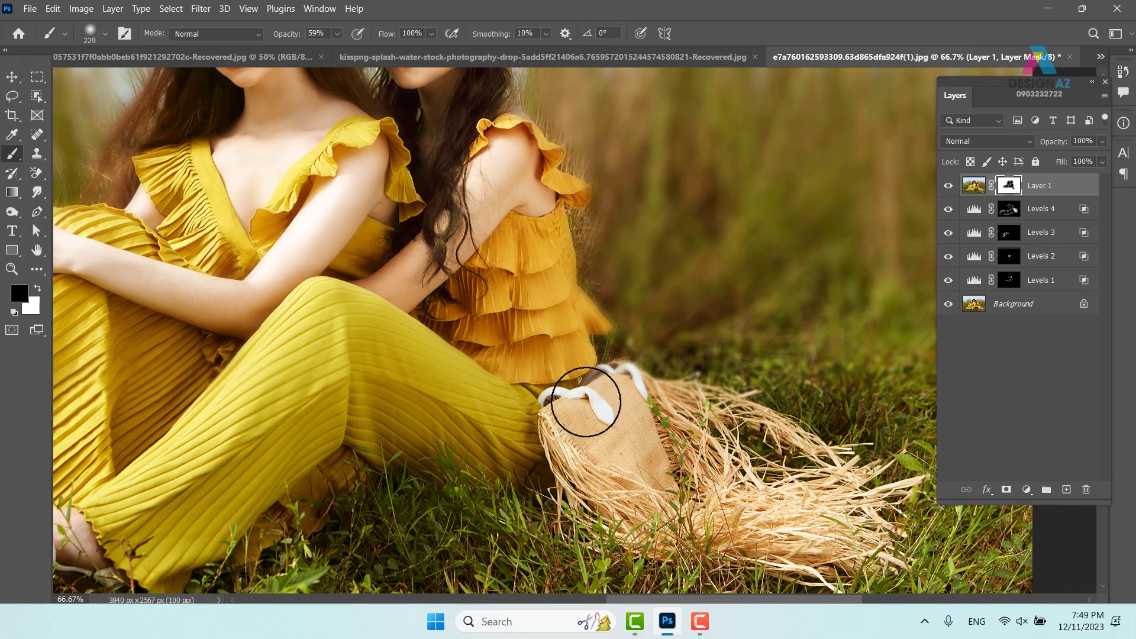
left_click_drag(510, 344, 652, 415)
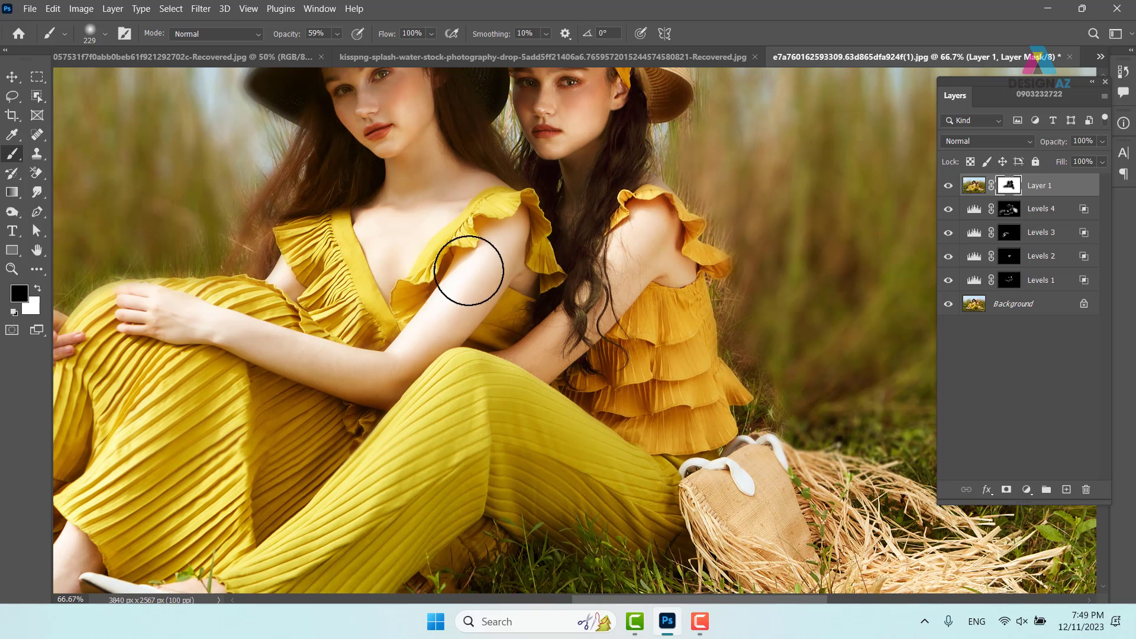
Step: Paint black on Layer 1's mask over the black hat's brim and crown and the first woman's long hair
left_click_drag(448, 157, 511, 259)
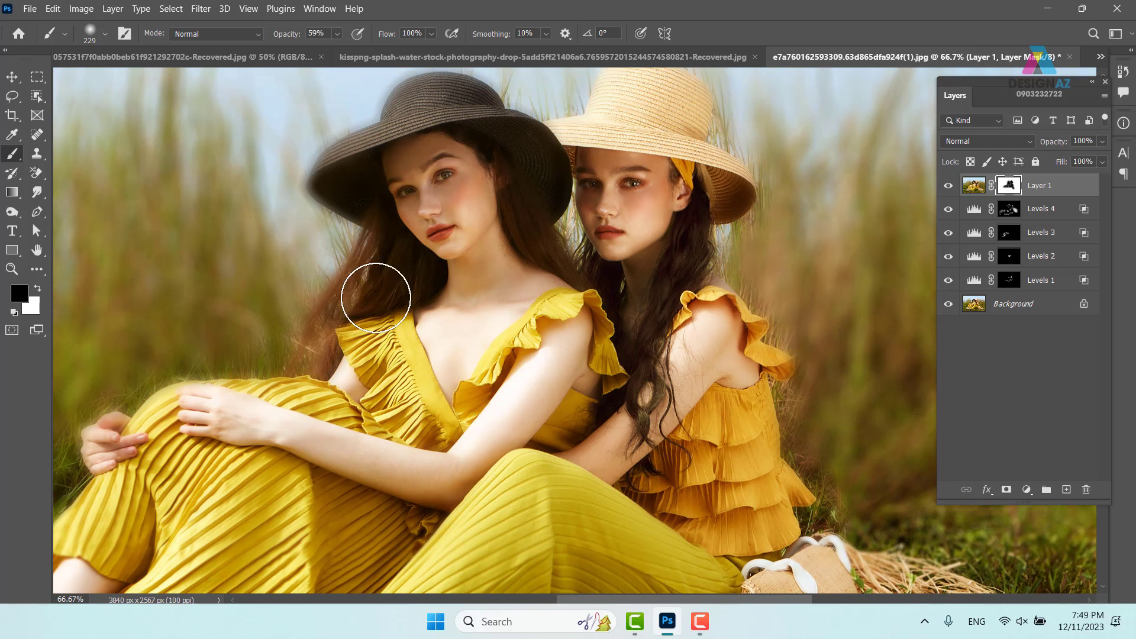
left_click_drag(323, 202, 369, 215)
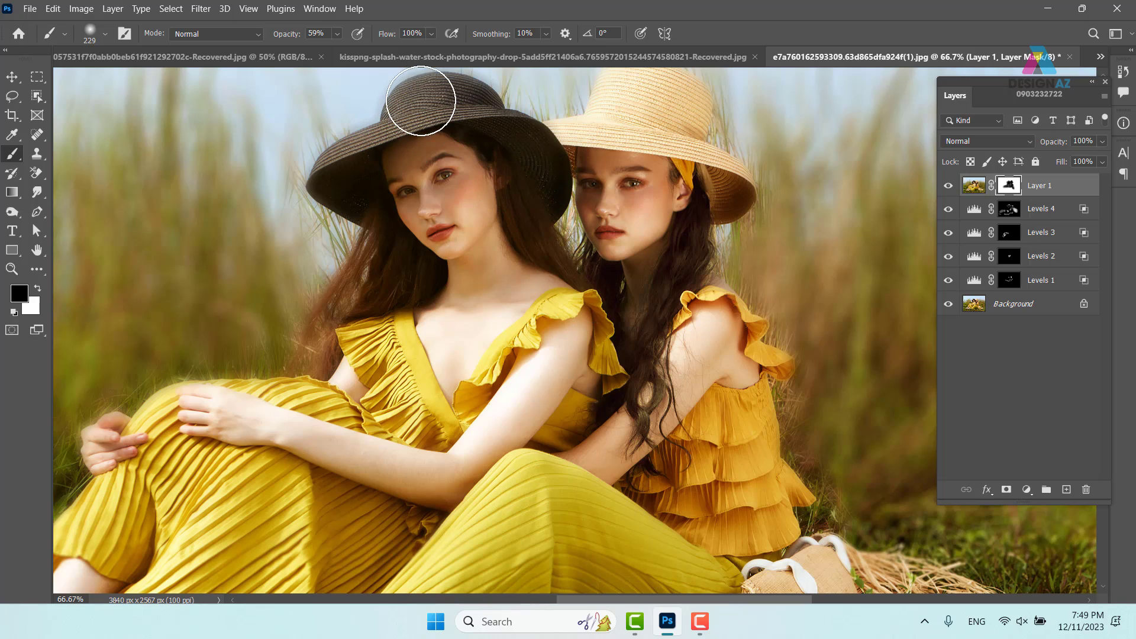
left_click_drag(612, 171, 583, 195)
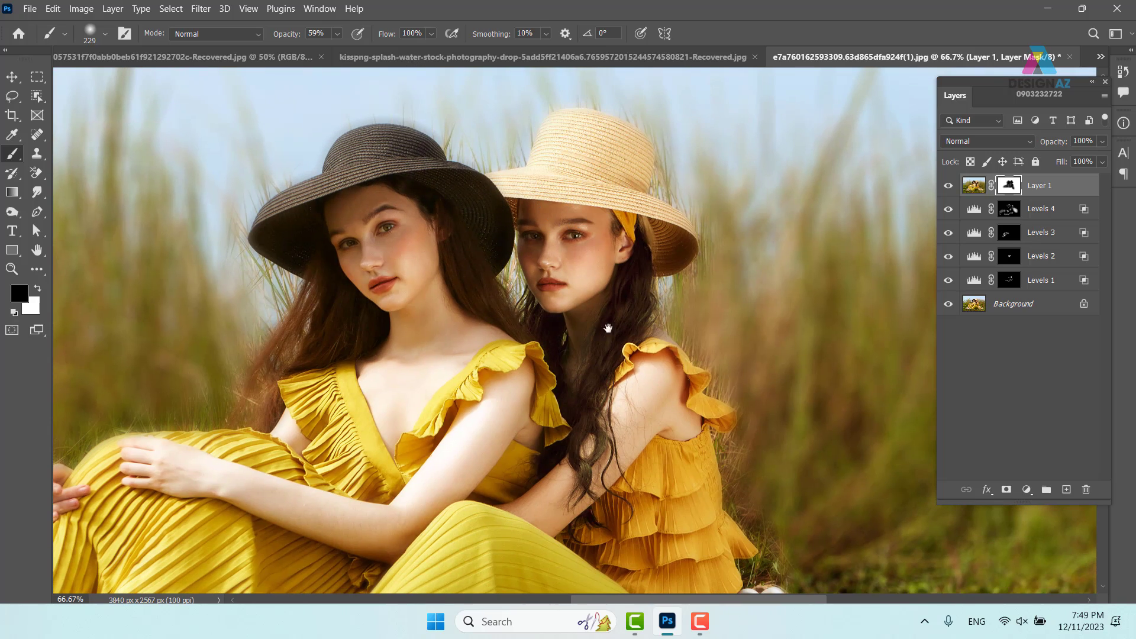
left_click_drag(621, 387, 617, 195)
key("ctrl+minus")
key("ctrl+minus")
key("ctrl+minus")
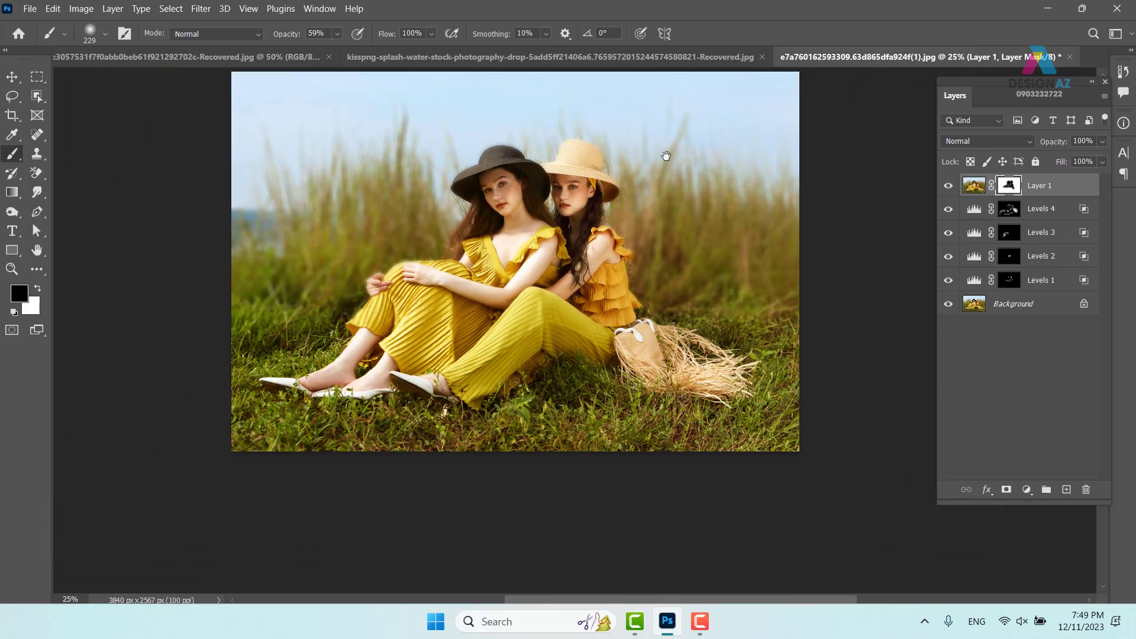
Step: Switch to the Blur tool with a 166 px brush and make the Background layer active
key("ctrl+plus")
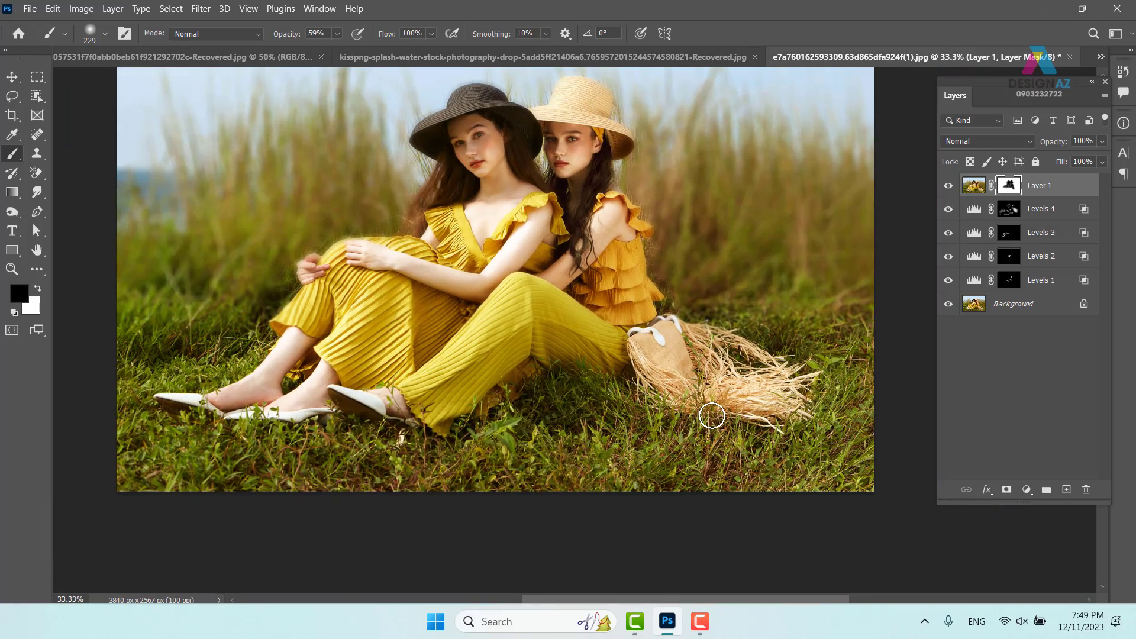
key("ctrl+plus")
key("ctrl+plus")
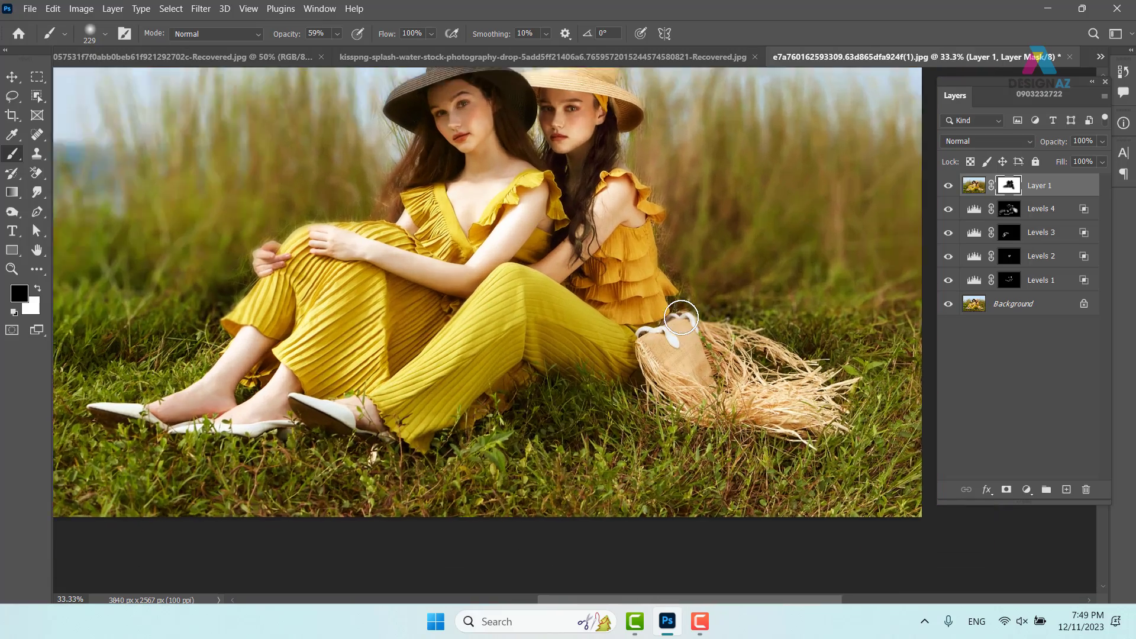
mouse_move(574, 87)
left_mouse_down()
mouse_move(524, 202)
mouse_move(438, 204)
left_mouse_up()
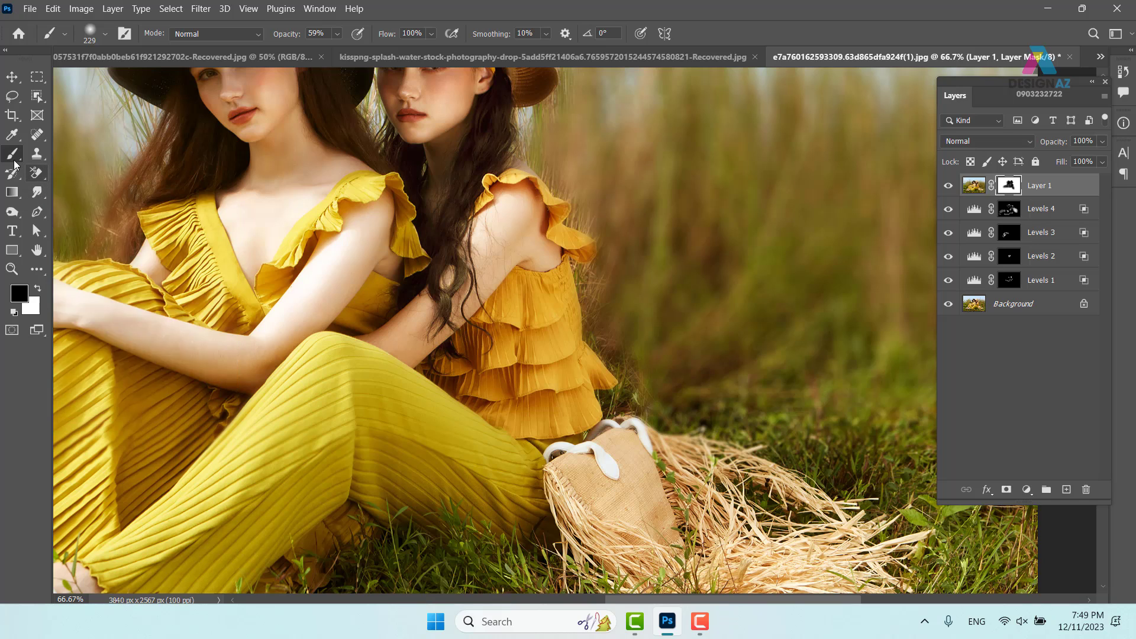
left_click(39, 196)
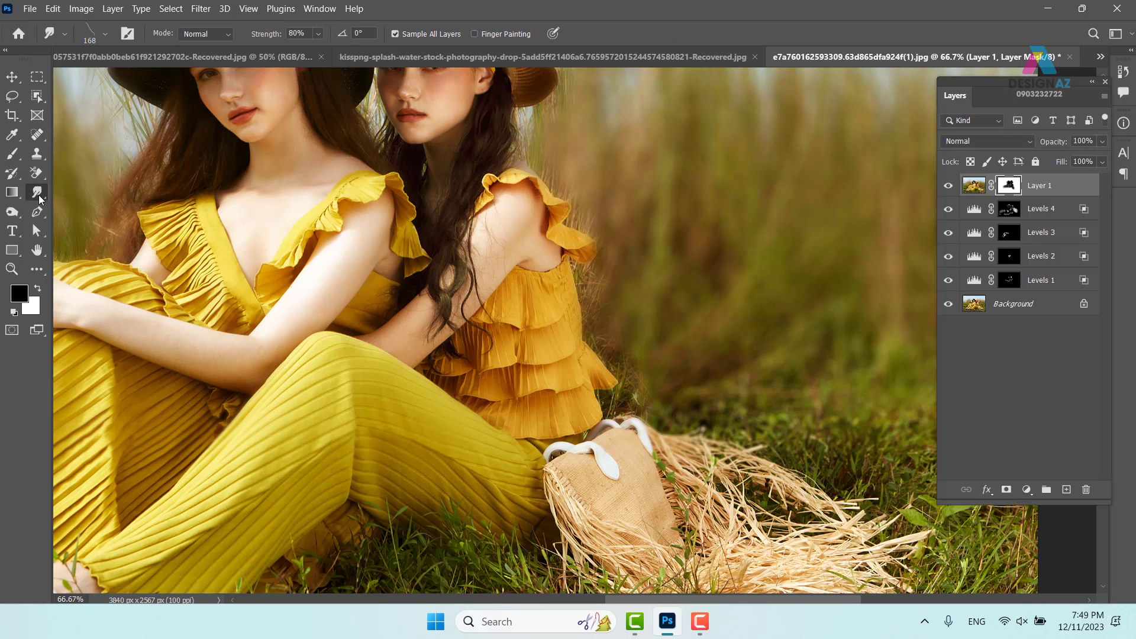
right_click(39, 195)
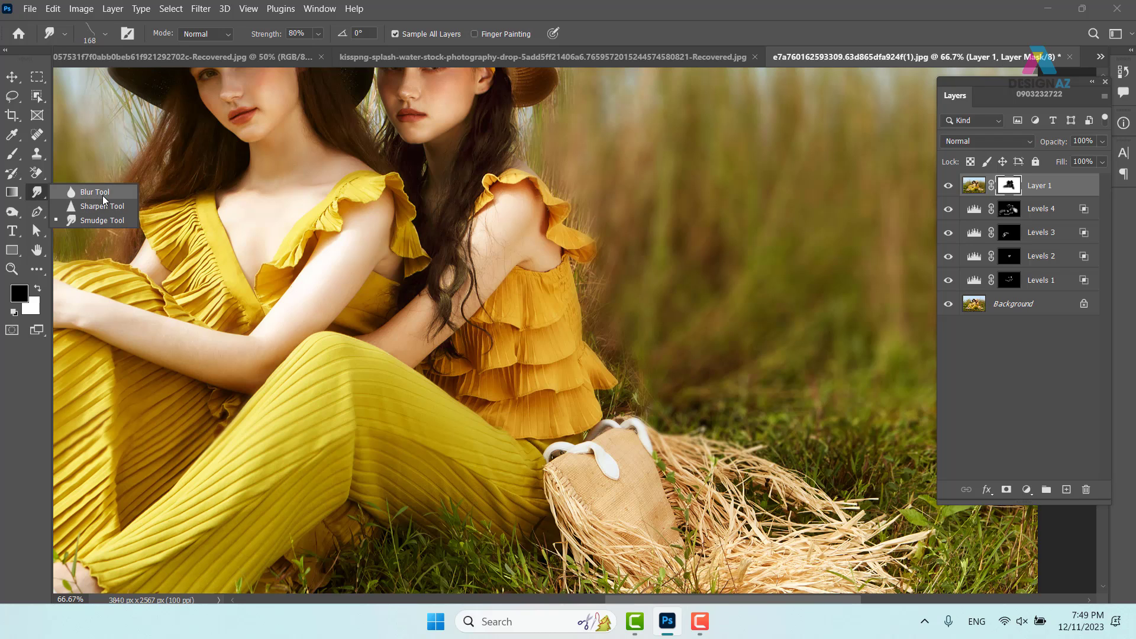
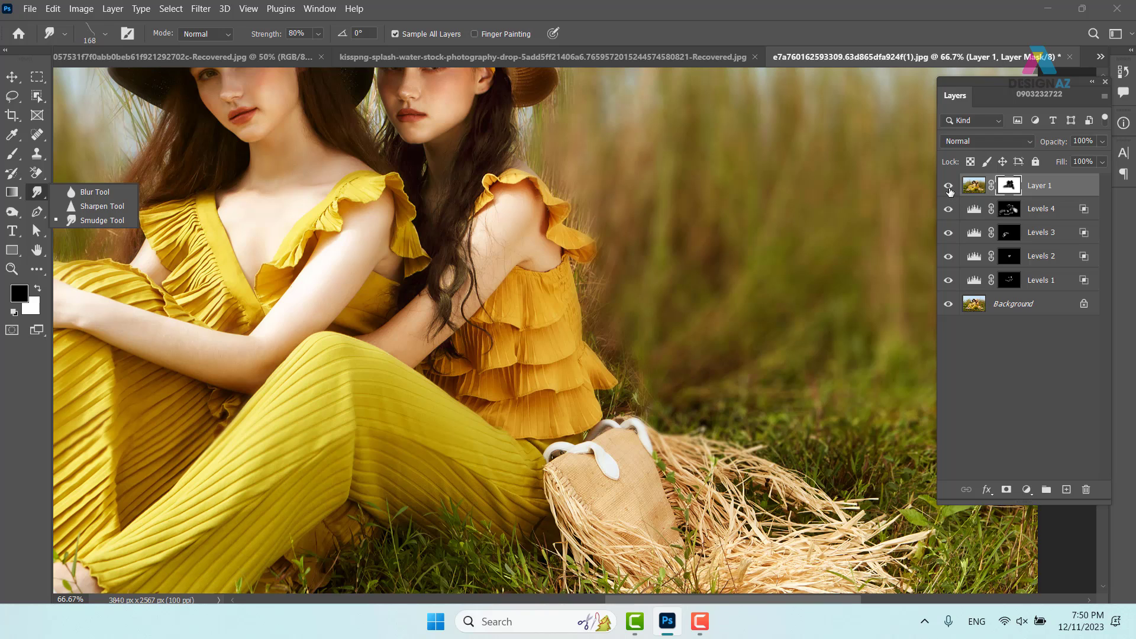
left_click(87, 192)
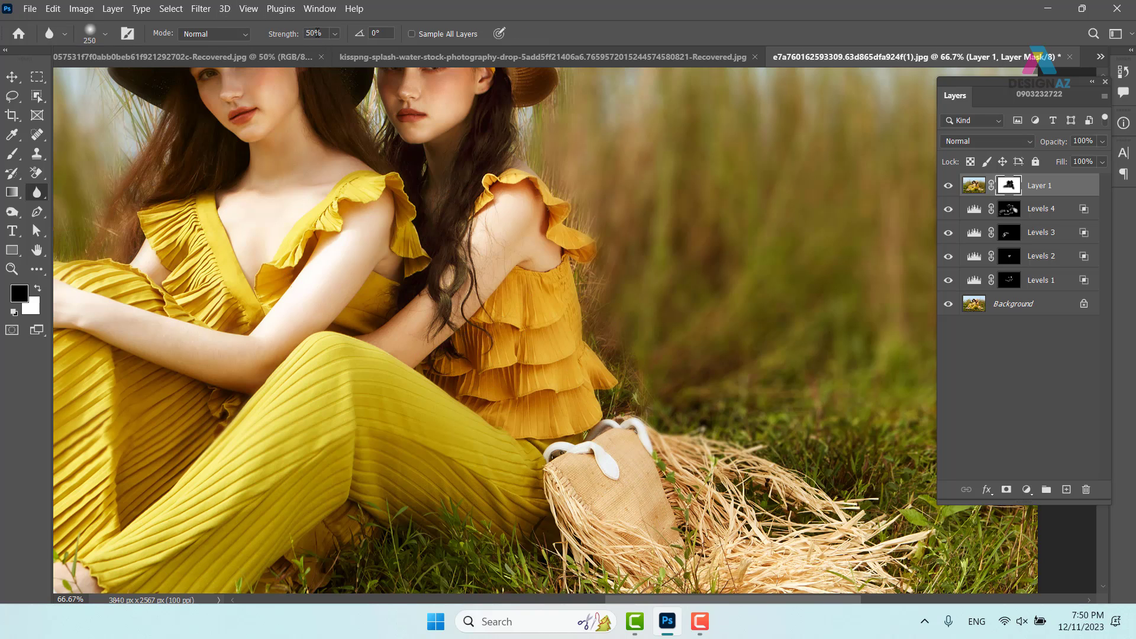
left_click_drag(655, 401, 622, 382)
left_click(1003, 313)
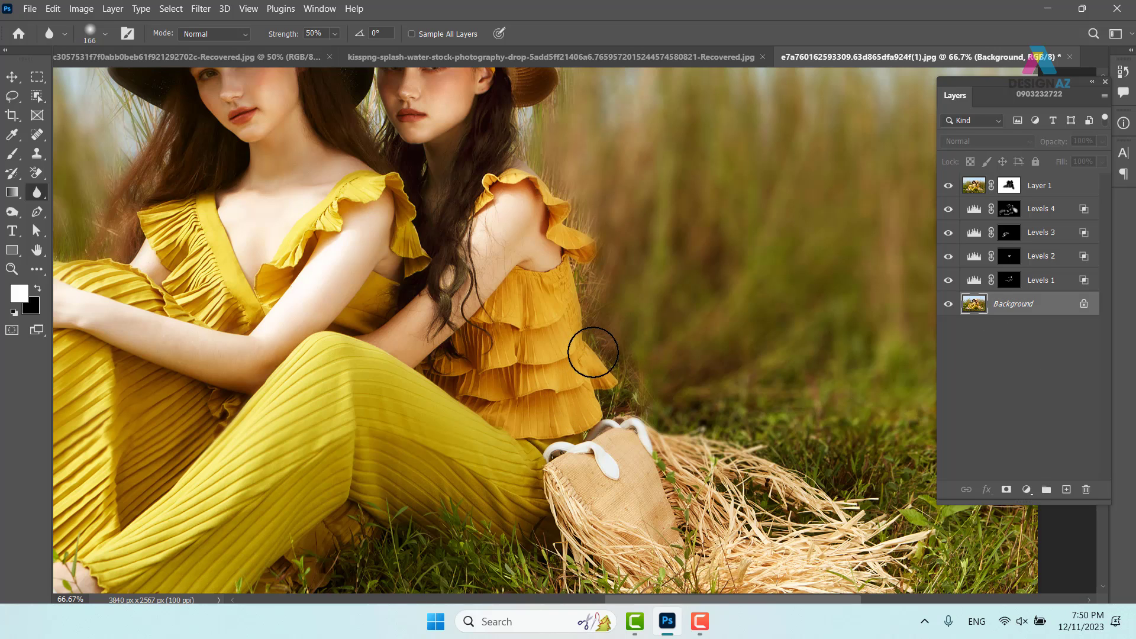
Step: Blur the sharp grass on the Background layer between the orange dress hem and the straw bag's handles
key("ctrl+plus")
key("ctrl+plus")
key("ctrl+plus")
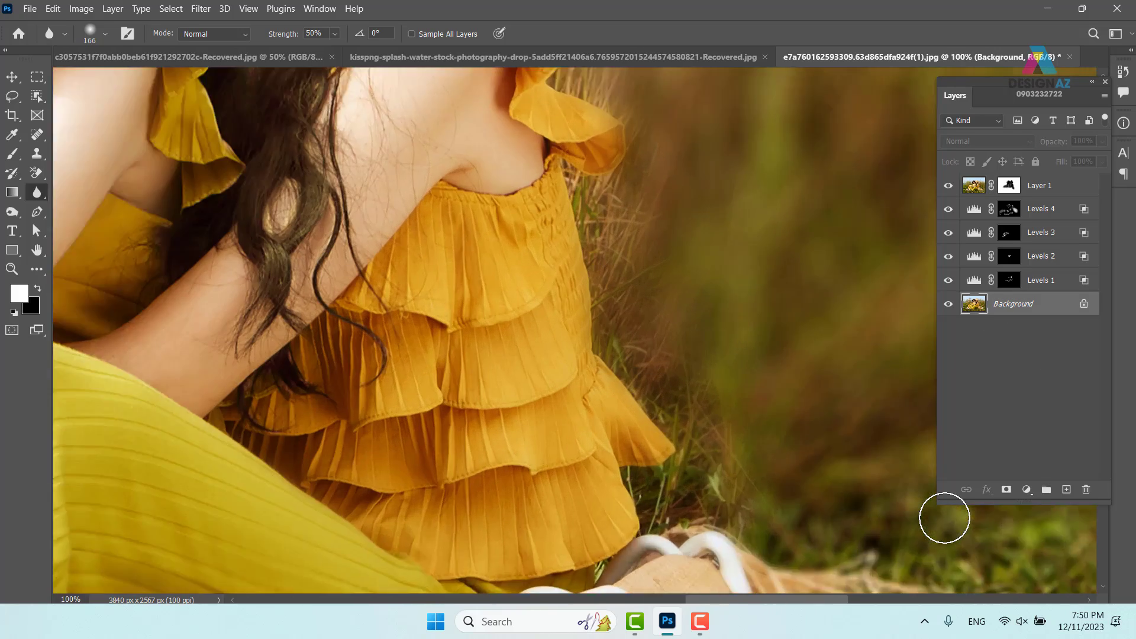
left_click_drag(710, 415, 407, 125)
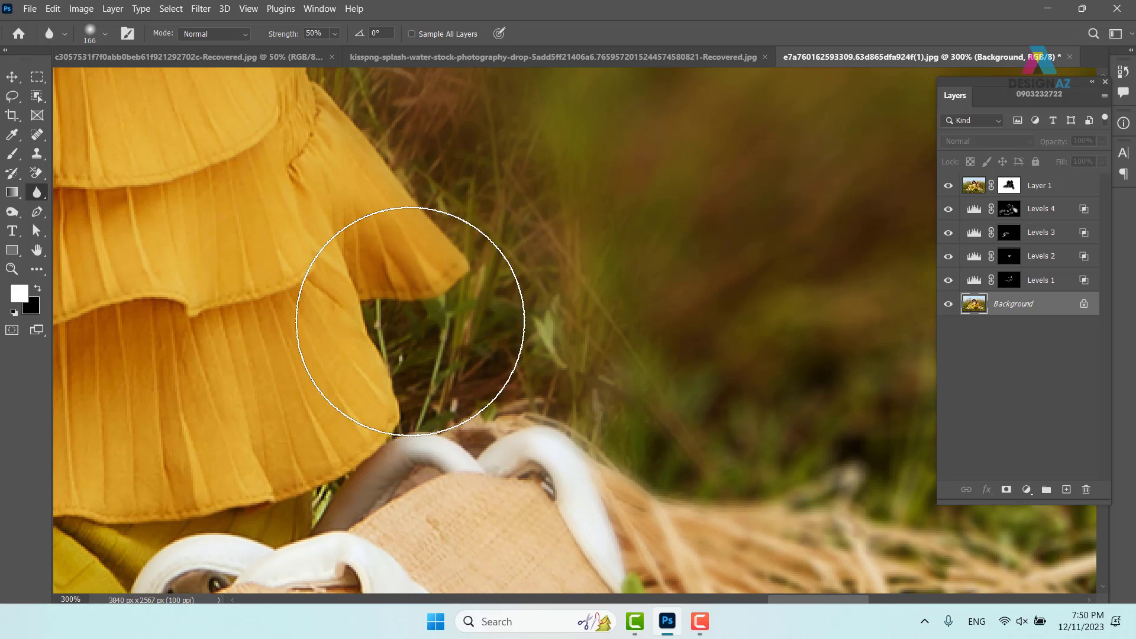
mouse_move(456, 313)
left_mouse_down()
mouse_move(481, 353)
mouse_move(483, 390)
mouse_move(515, 365)
mouse_move(513, 264)
mouse_move(581, 378)
mouse_move(619, 410)
mouse_move(518, 257)
mouse_move(441, 182)
mouse_move(548, 323)
left_mouse_up()
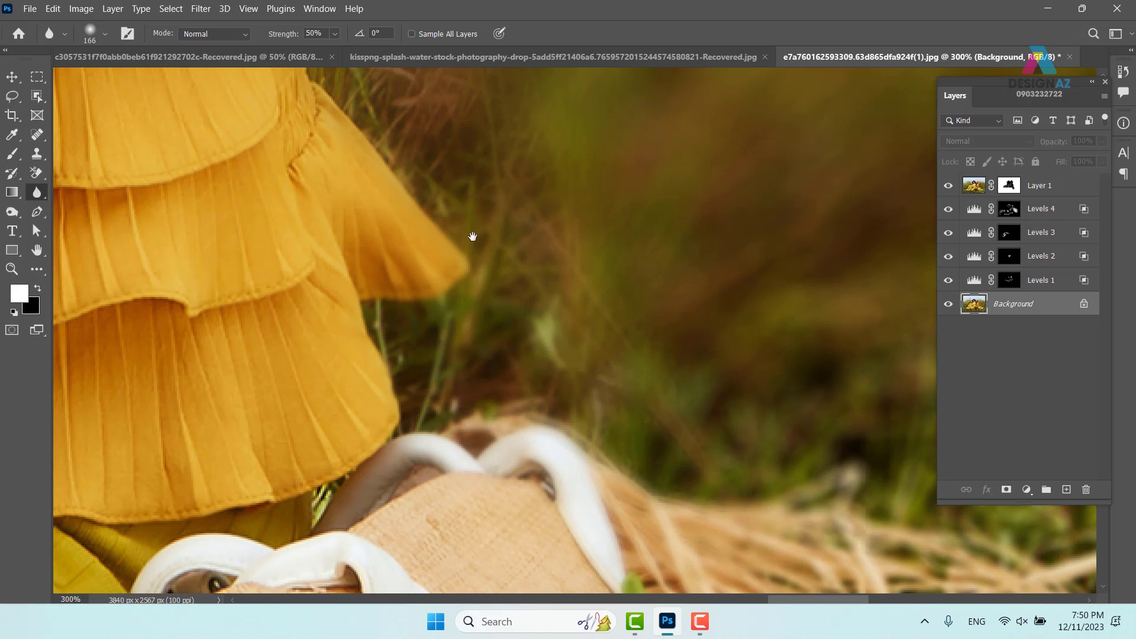
Step: Reduce the Blur brush to 117 px and soften the grass along the orange dress bodice and shoulder ruffle
mouse_move(472, 236)
left_mouse_down()
mouse_move(578, 467)
mouse_move(621, 442)
mouse_move(456, 278)
mouse_move(627, 407)
mouse_move(538, 305)
mouse_move(558, 348)
left_mouse_up()
left_click_drag(525, 279, 554, 515)
mouse_move(520, 416)
left_mouse_down()
mouse_move(520, 350)
mouse_move(482, 342)
left_mouse_up()
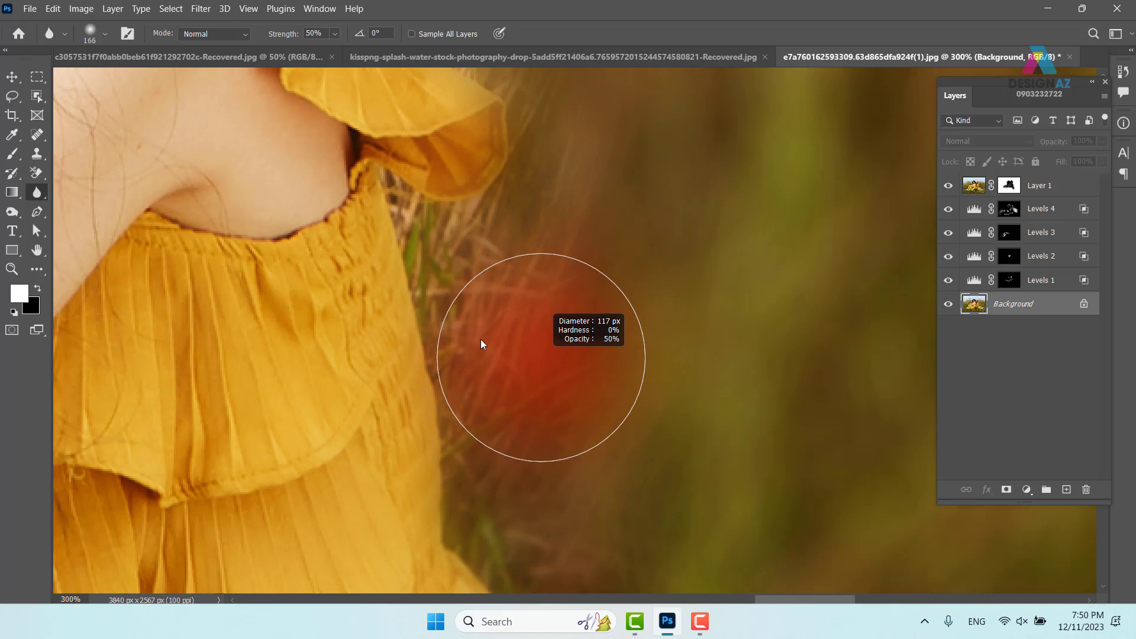
mouse_move(441, 233)
left_mouse_down()
mouse_move(513, 361)
mouse_move(480, 261)
mouse_move(451, 218)
mouse_move(520, 213)
left_mouse_up()
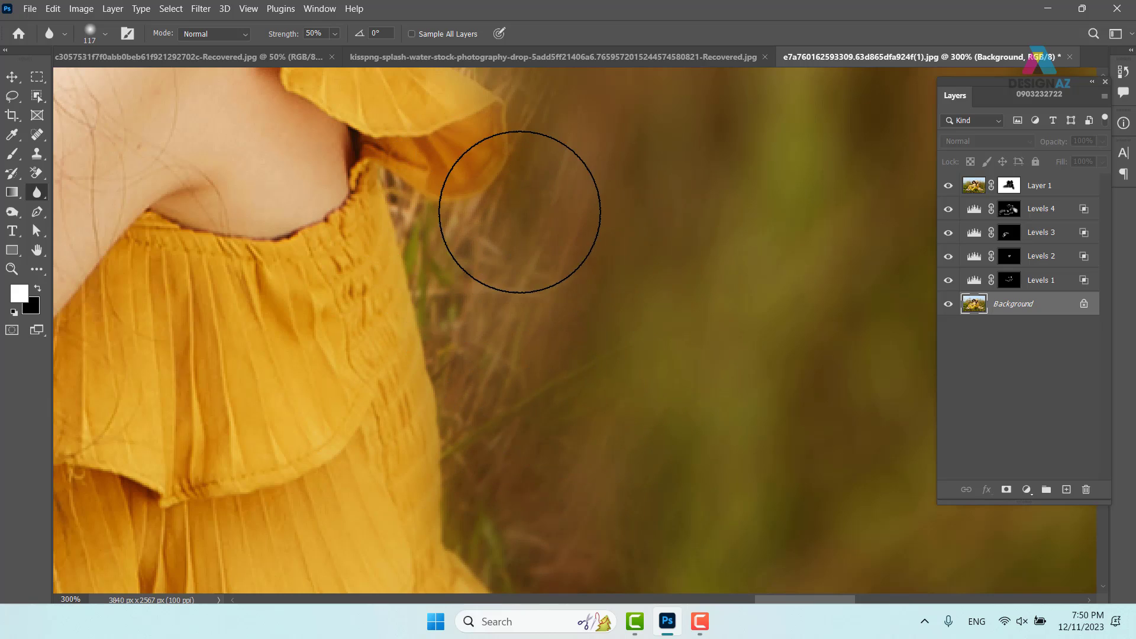
left_click_drag(470, 173, 499, 412)
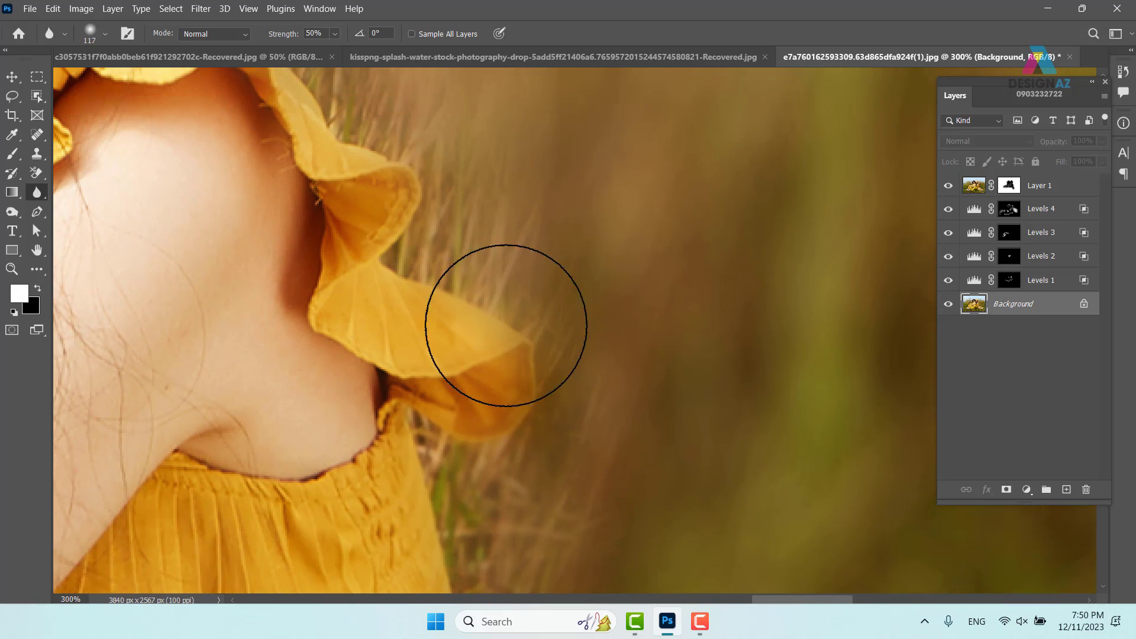
mouse_move(506, 325)
left_mouse_down()
mouse_move(546, 300)
mouse_move(470, 222)
mouse_move(523, 263)
left_mouse_up()
Step: Blur the grass behind the second woman's shoulder and hair, below the straw hat's brim, with a 74 px brush
left_click_drag(421, 185, 499, 422)
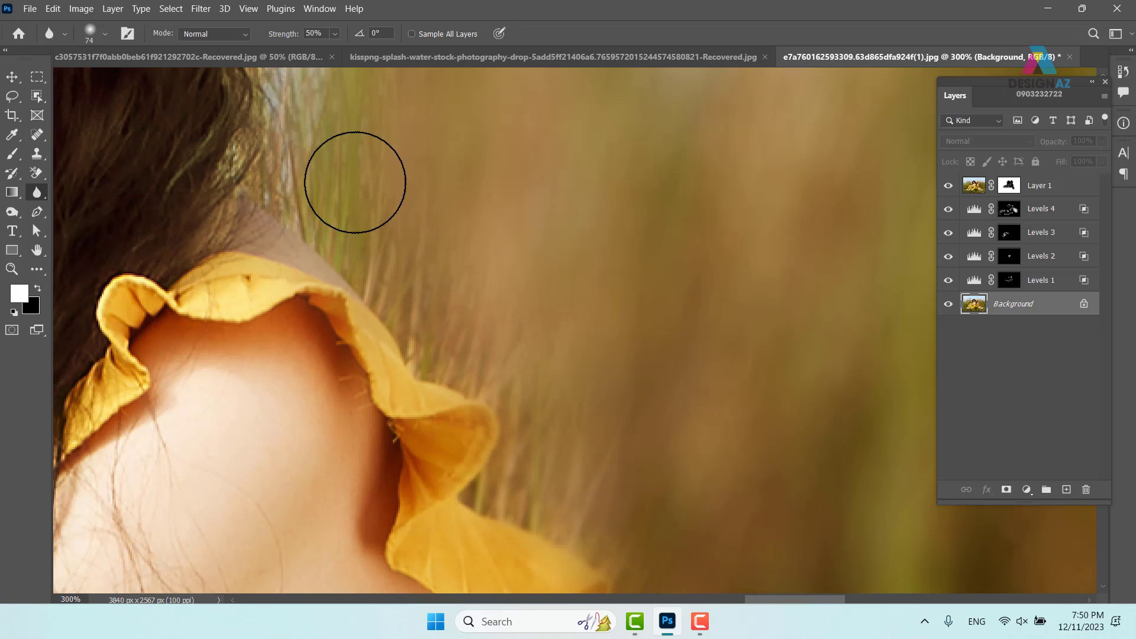
left_click_drag(381, 233, 507, 424)
mouse_move(429, 341)
left_mouse_down()
mouse_move(394, 207)
mouse_move(404, 230)
mouse_move(479, 231)
mouse_move(549, 197)
mouse_move(391, 376)
mouse_move(363, 370)
mouse_move(403, 268)
left_mouse_up()
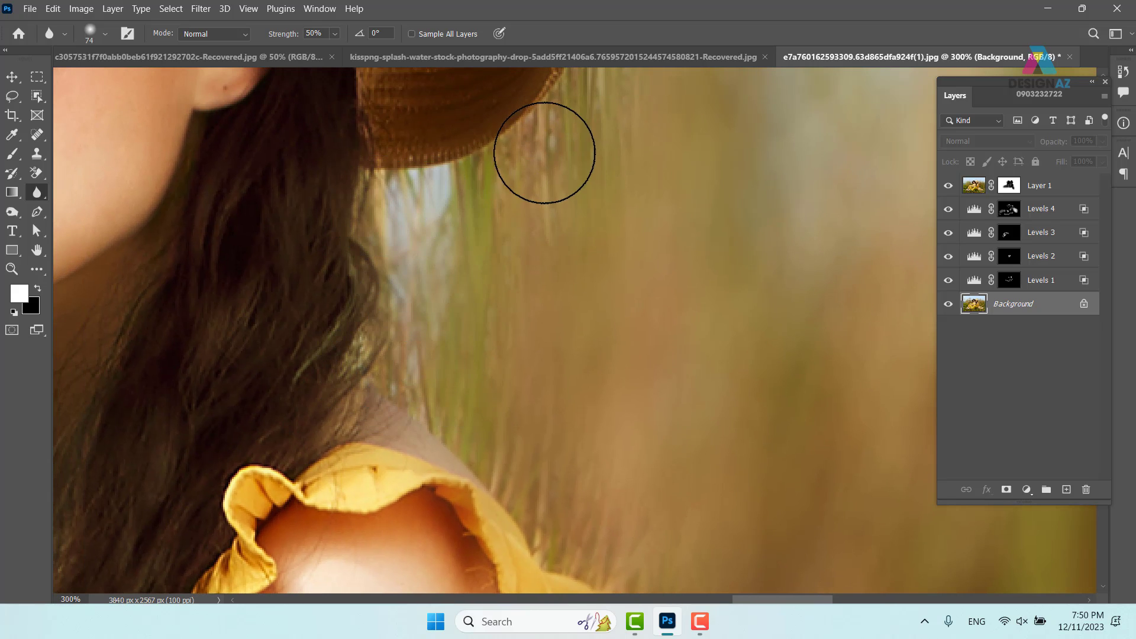
left_click_drag(573, 172, 445, 438)
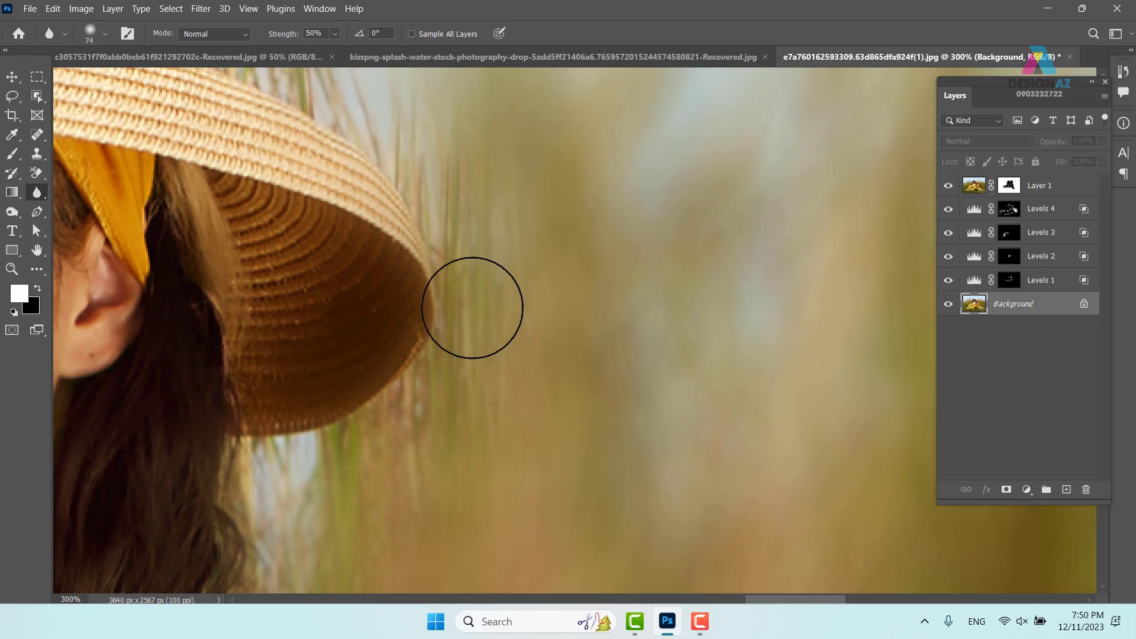
Step: Blur the grass stems around the straw hat's brim and crown on the Background layer
left_click_drag(451, 250, 569, 347)
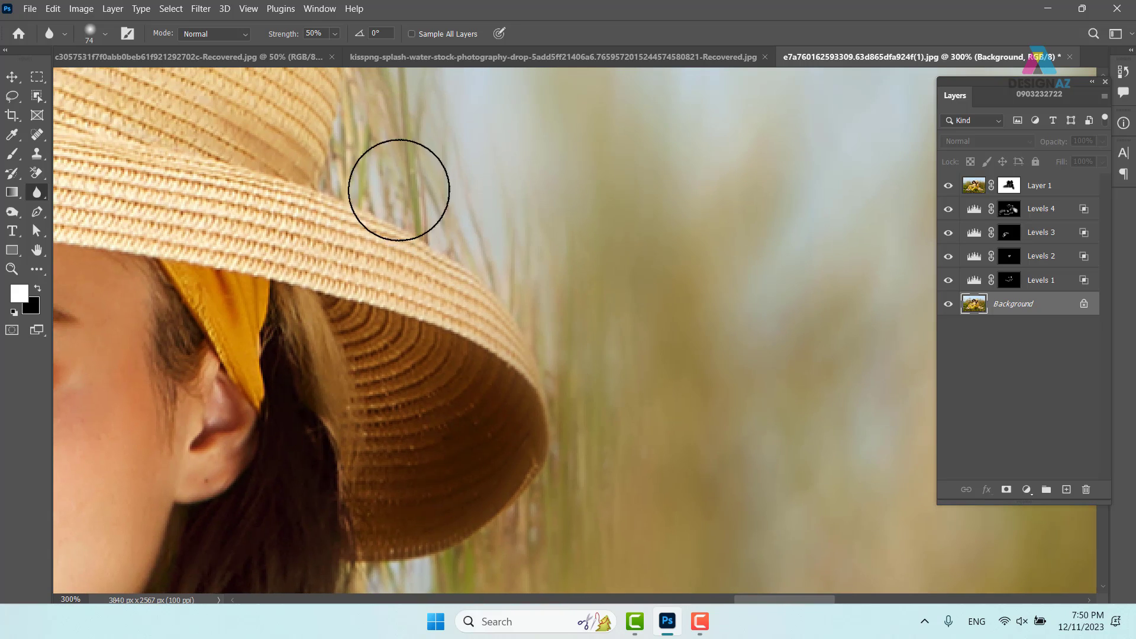
left_click_drag(481, 224, 543, 344)
mouse_move(537, 388)
left_mouse_down()
mouse_move(533, 261)
mouse_move(644, 406)
mouse_move(516, 167)
left_mouse_up()
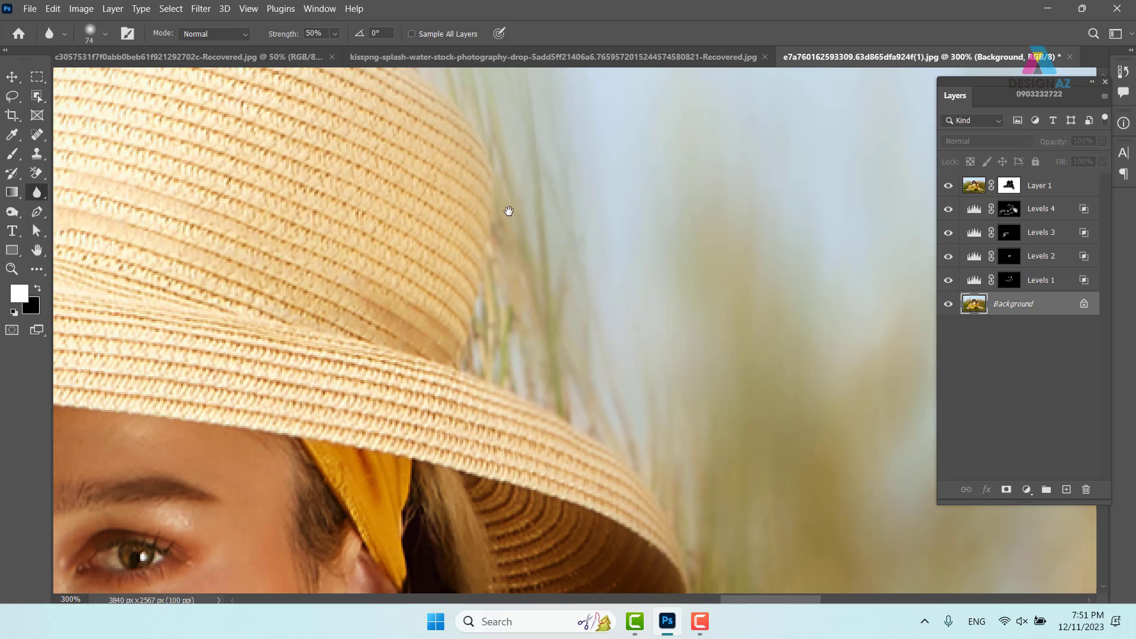
left_click_drag(507, 211, 591, 431)
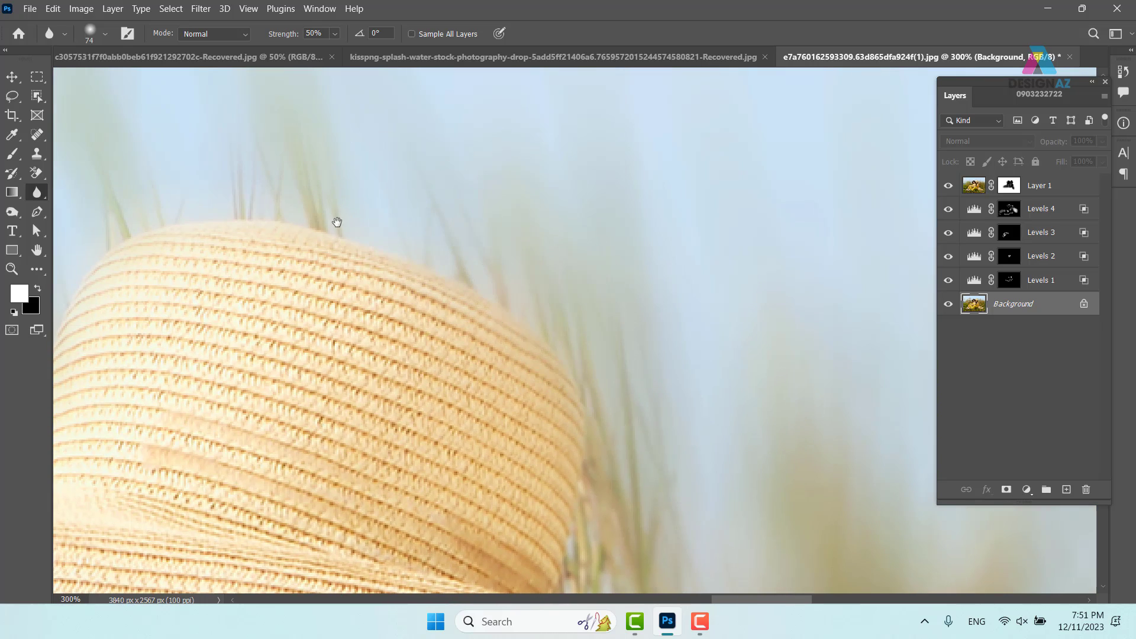
left_click_drag(332, 223, 563, 246)
mouse_move(520, 203)
left_mouse_down()
mouse_move(591, 115)
mouse_move(544, 241)
left_mouse_up()
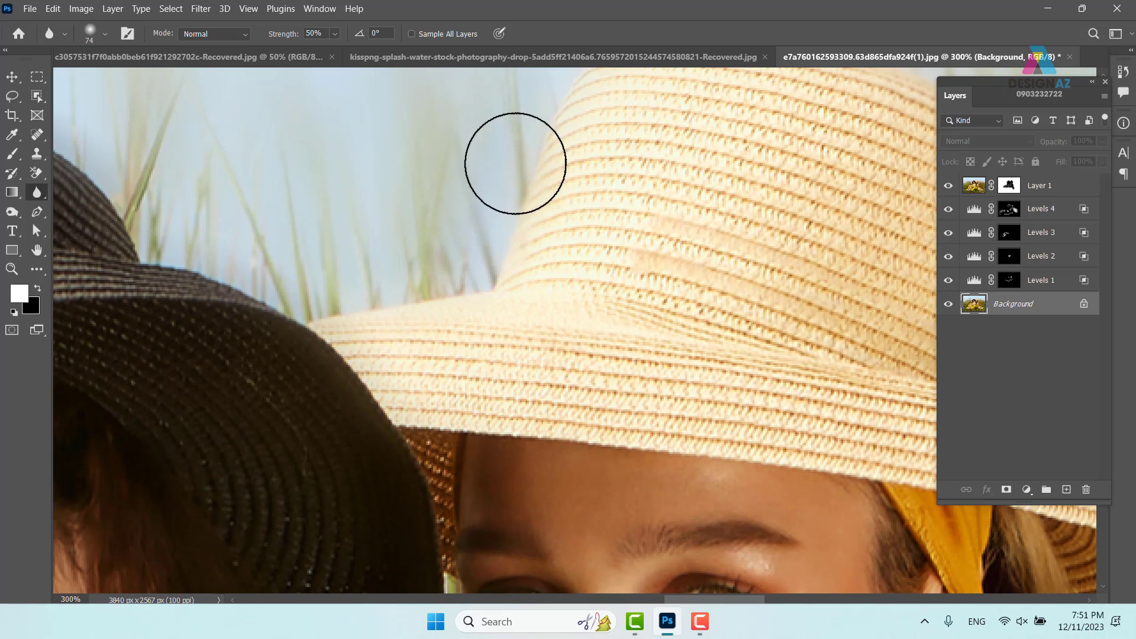
Step: Blur the grass stems against the sky between the black hat and the straw hat on the Background layer
mouse_move(170, 211)
left_mouse_down()
mouse_move(147, 208)
mouse_move(317, 290)
mouse_move(338, 265)
mouse_move(172, 185)
left_mouse_up()
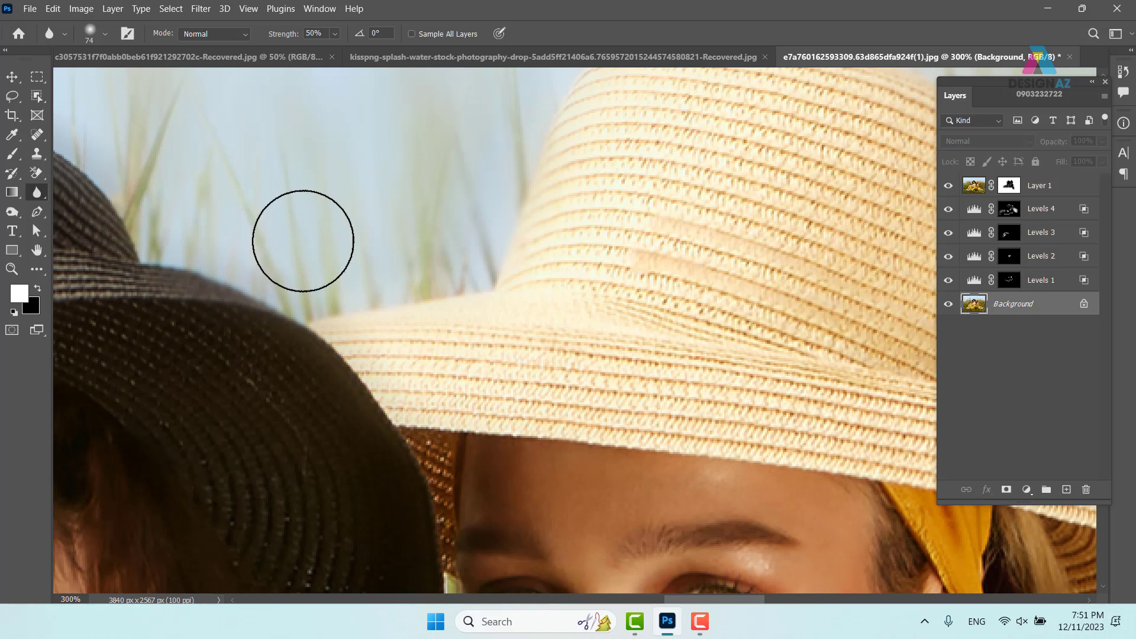
left_click_drag(271, 260, 637, 290)
mouse_move(334, 204)
left_mouse_down()
mouse_move(543, 276)
mouse_move(527, 136)
left_mouse_up()
Step: Blur the grass around the black hat's brim and along the first woman's long hair down to her shoulder ruffle
mouse_move(254, 465)
left_mouse_down()
mouse_move(382, 294)
mouse_move(436, 118)
left_mouse_up()
mouse_move(299, 459)
left_mouse_down()
mouse_move(383, 195)
mouse_move(479, 297)
left_mouse_up()
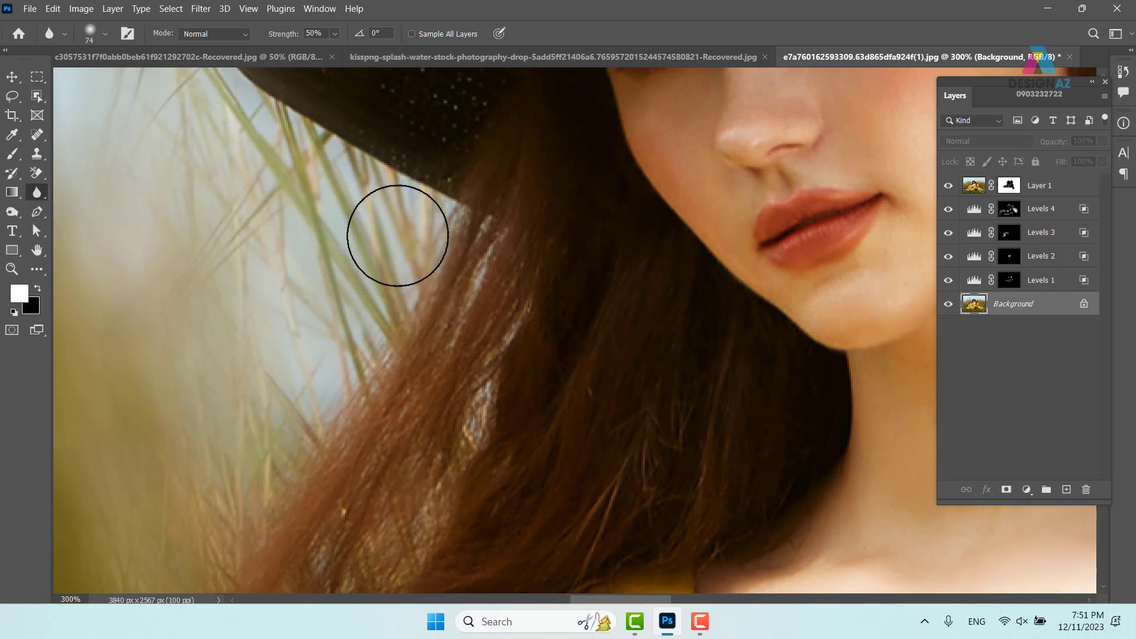
left_click_drag(319, 229, 443, 374)
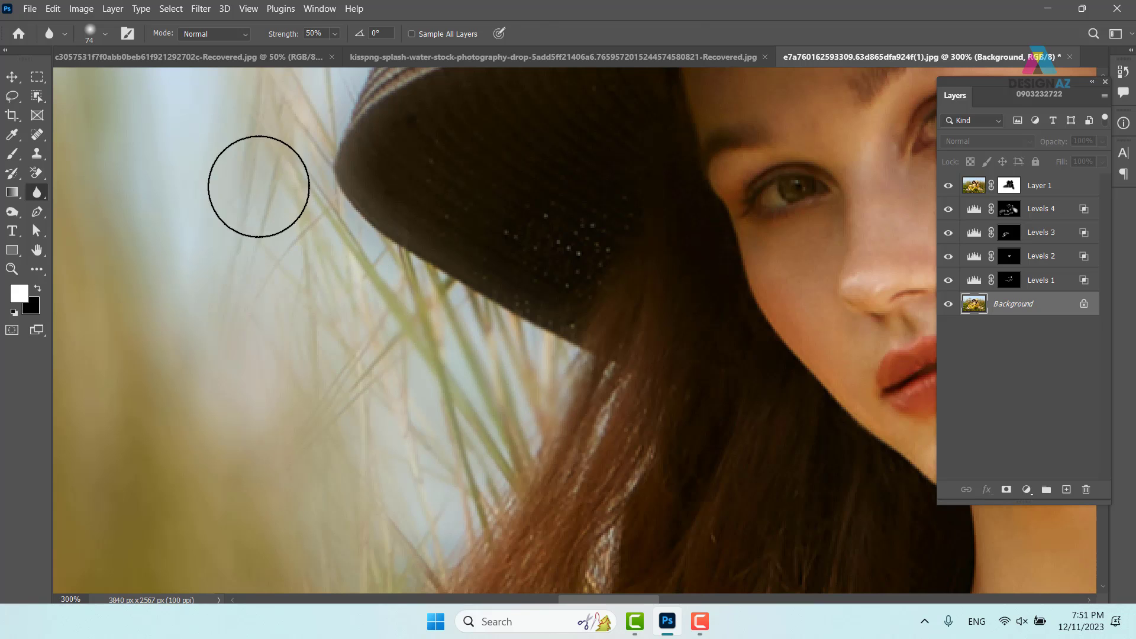
left_click_drag(296, 218, 339, 309)
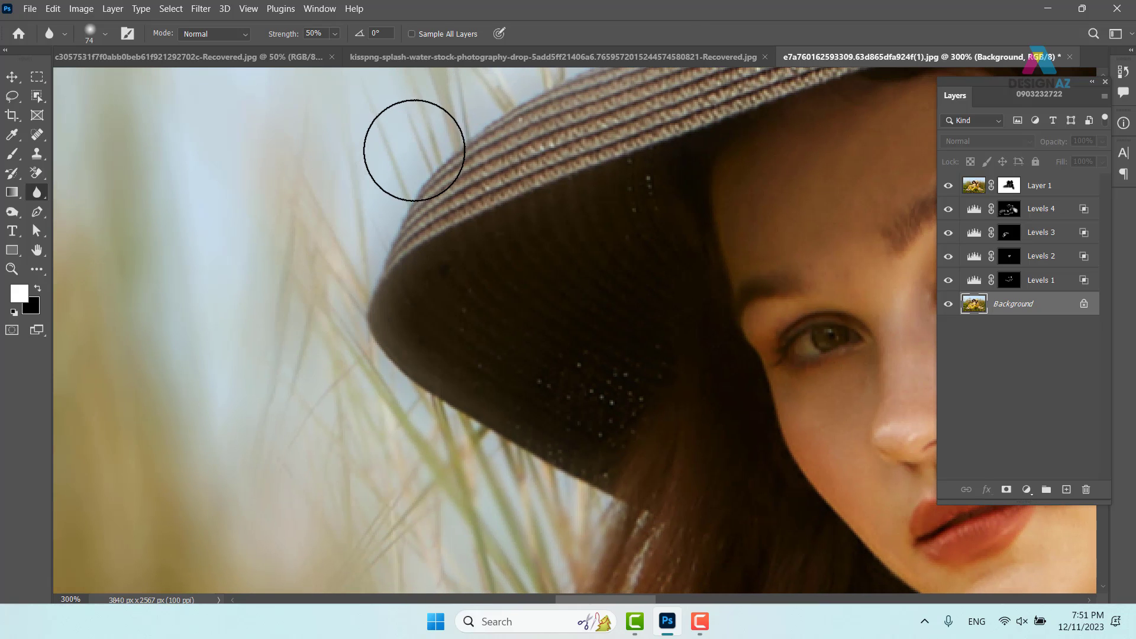
mouse_move(540, 363)
left_mouse_down()
mouse_move(477, 271)
mouse_move(494, 160)
mouse_move(559, 193)
left_mouse_up()
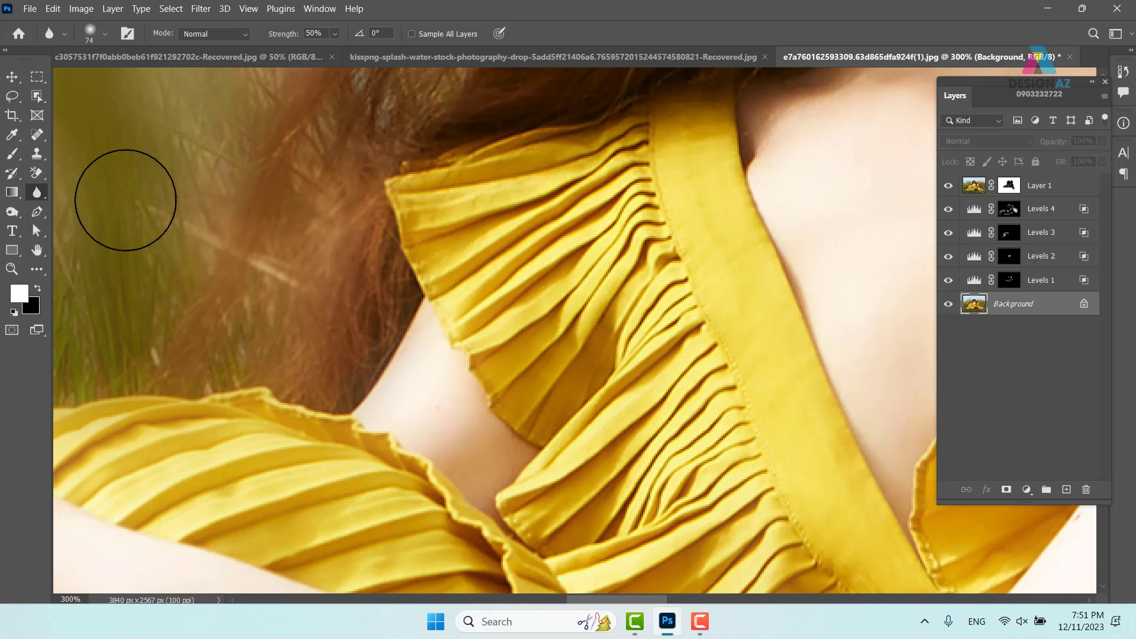
left_click_drag(281, 236, 278, 394)
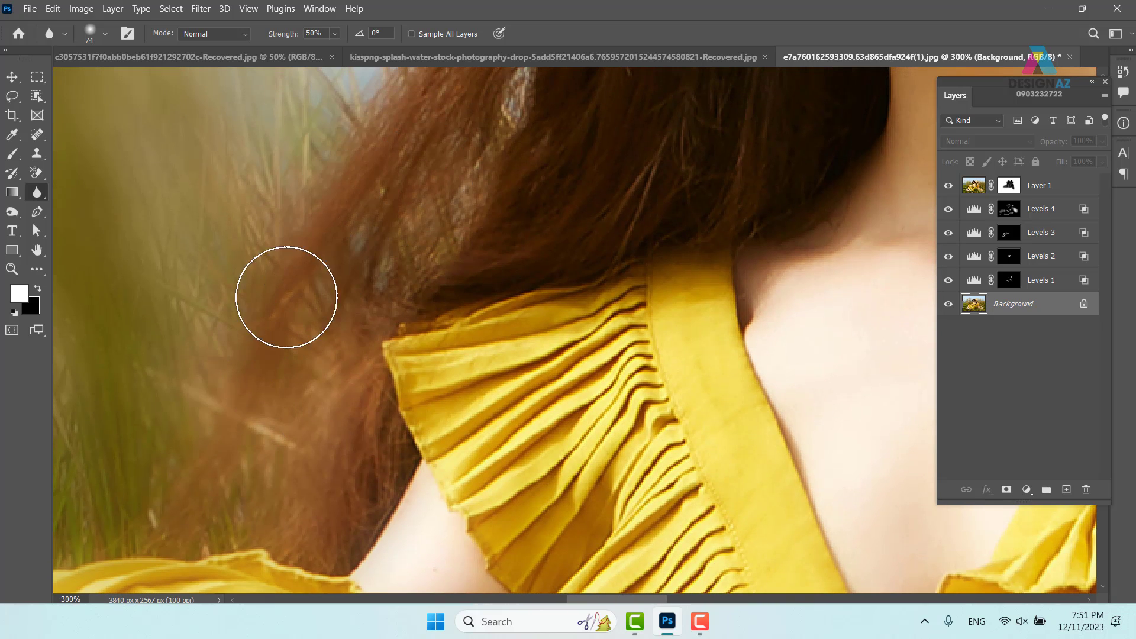
left_click_drag(341, 177, 271, 340)
Step: Blur the grass along the first woman's raised knee and around her hand clasping the yellow skirt
mouse_move(187, 319)
left_mouse_down()
mouse_move(469, 114)
mouse_move(491, 132)
mouse_move(742, 167)
mouse_move(787, 260)
left_mouse_up()
mouse_move(303, 97)
left_mouse_down()
mouse_move(497, 329)
mouse_move(575, 327)
left_mouse_up()
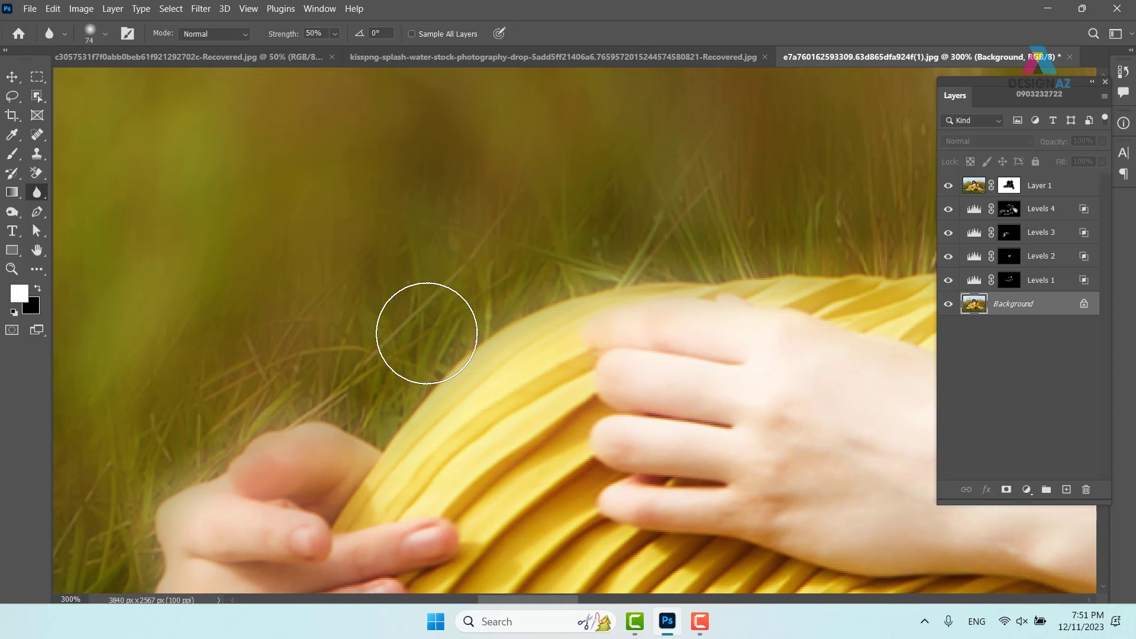
left_click_drag(747, 247, 509, 253)
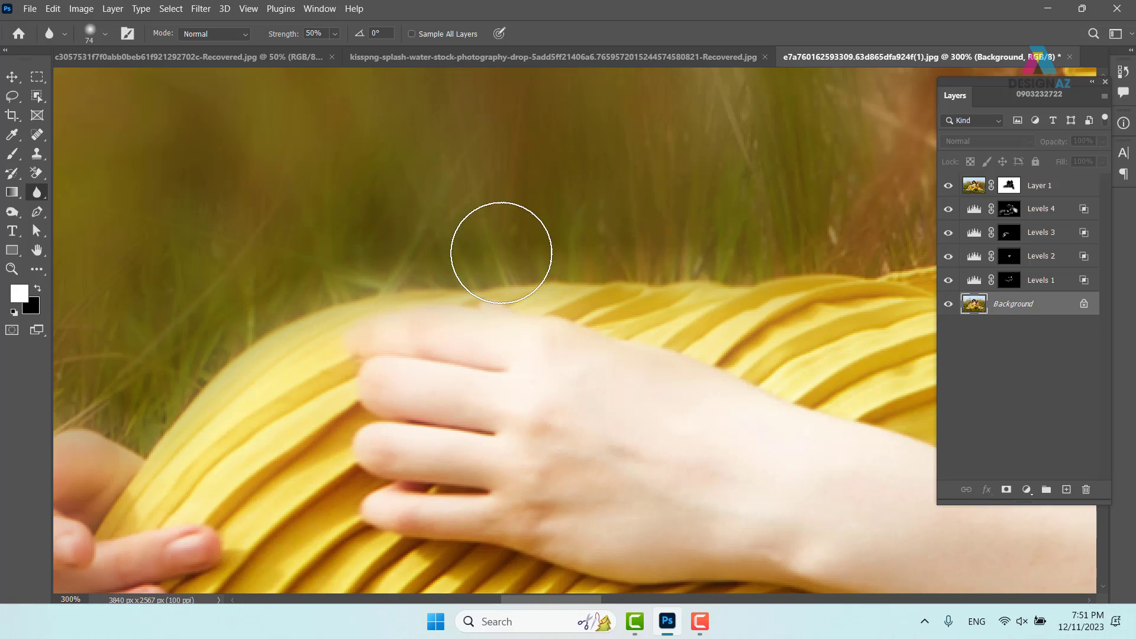
left_click_drag(236, 297, 621, 195)
mouse_move(408, 313)
left_mouse_down()
mouse_move(276, 327)
mouse_move(513, 267)
mouse_move(542, 242)
mouse_move(519, 286)
mouse_move(438, 268)
mouse_move(317, 349)
mouse_move(239, 481)
mouse_move(271, 408)
mouse_move(261, 436)
left_mouse_up()
left_click_drag(262, 503, 368, 166)
mouse_move(376, 232)
left_mouse_down()
mouse_move(418, 299)
mouse_move(269, 446)
mouse_move(367, 362)
mouse_move(322, 342)
mouse_move(311, 292)
mouse_move(264, 418)
mouse_move(359, 248)
mouse_move(383, 347)
mouse_move(415, 408)
left_mouse_up()
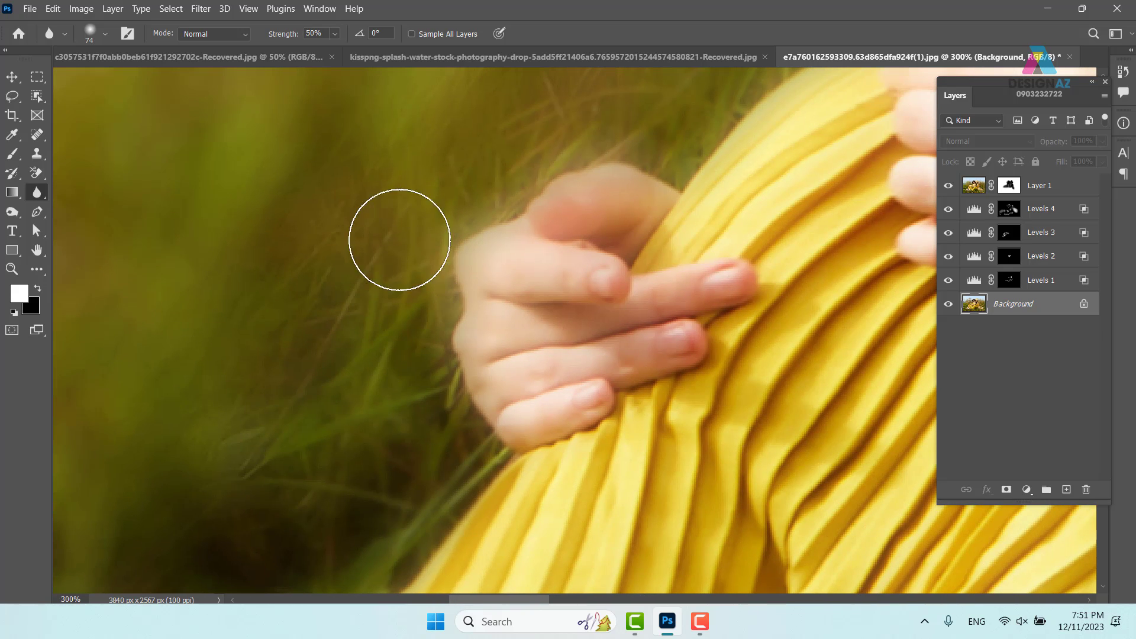
mouse_move(443, 270)
left_mouse_down()
mouse_move(335, 246)
mouse_move(353, 231)
mouse_move(321, 357)
mouse_move(409, 346)
left_mouse_up()
Step: Enlarge the Blur brush to 429 px and make Layer 1's image the active target
key("ctrl+minus")
key("ctrl+minus")
key("ctrl+minus")
key("ctrl+minus")
key("ctrl+minus")
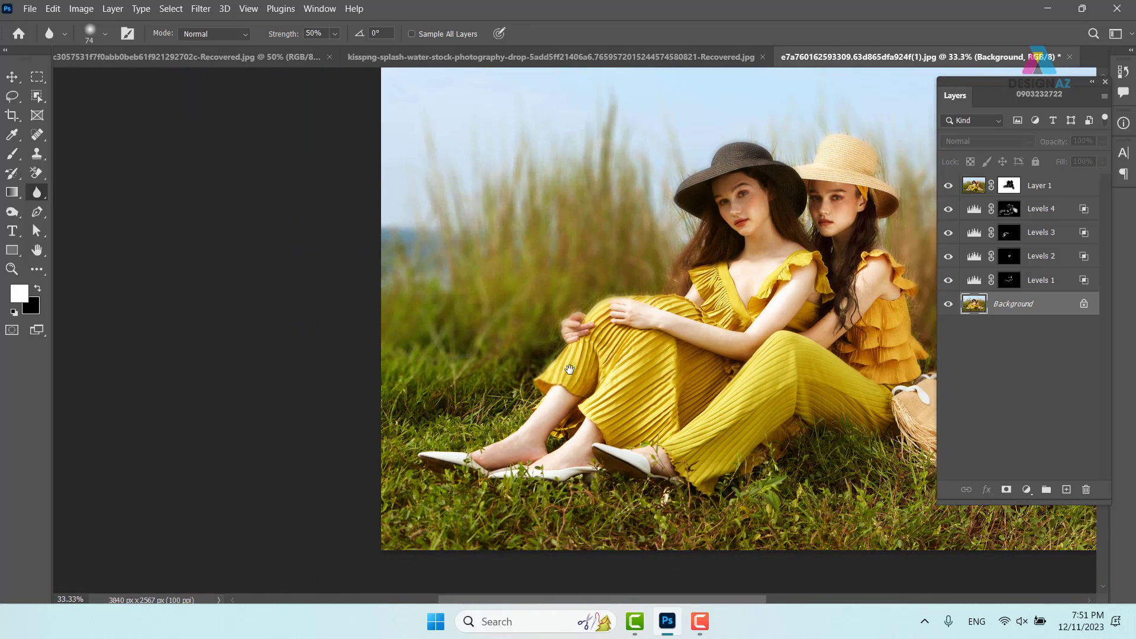
mouse_move(525, 364)
left_mouse_down()
mouse_move(343, 320)
mouse_move(257, 317)
left_mouse_up()
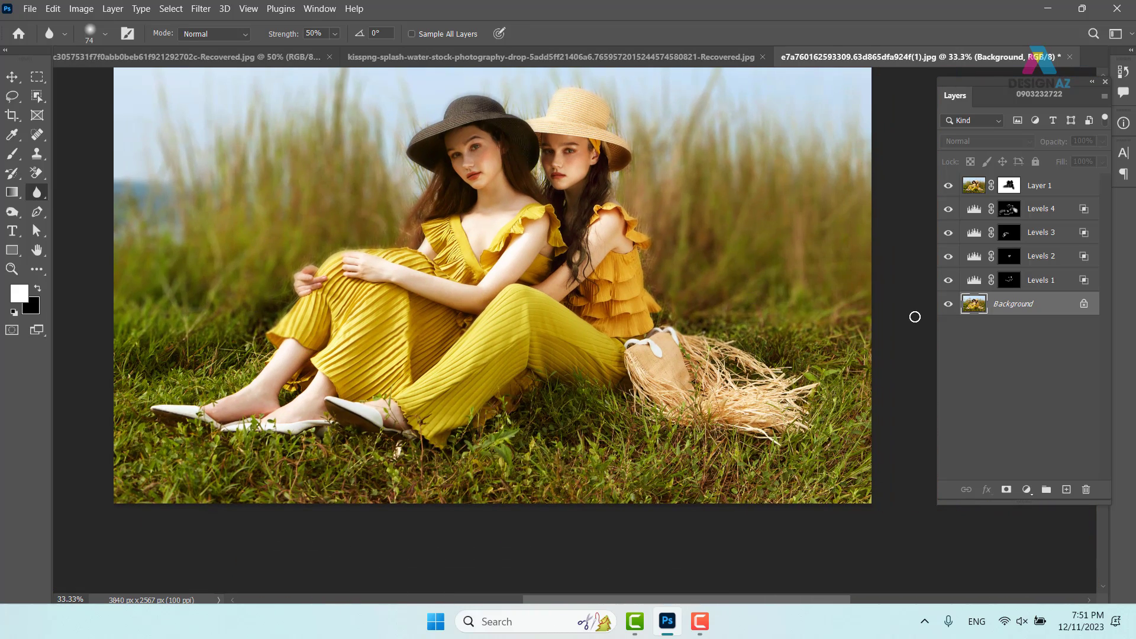
left_click_drag(491, 334, 498, 334)
left_click_drag(195, 351, 204, 351)
left_click(974, 186)
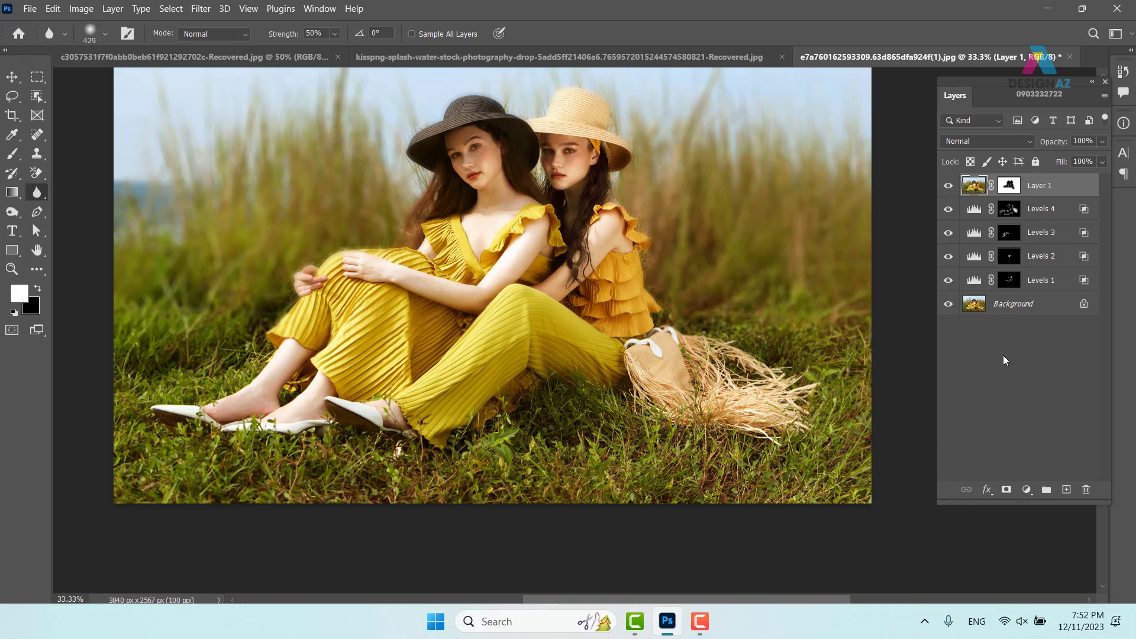
left_click(992, 307)
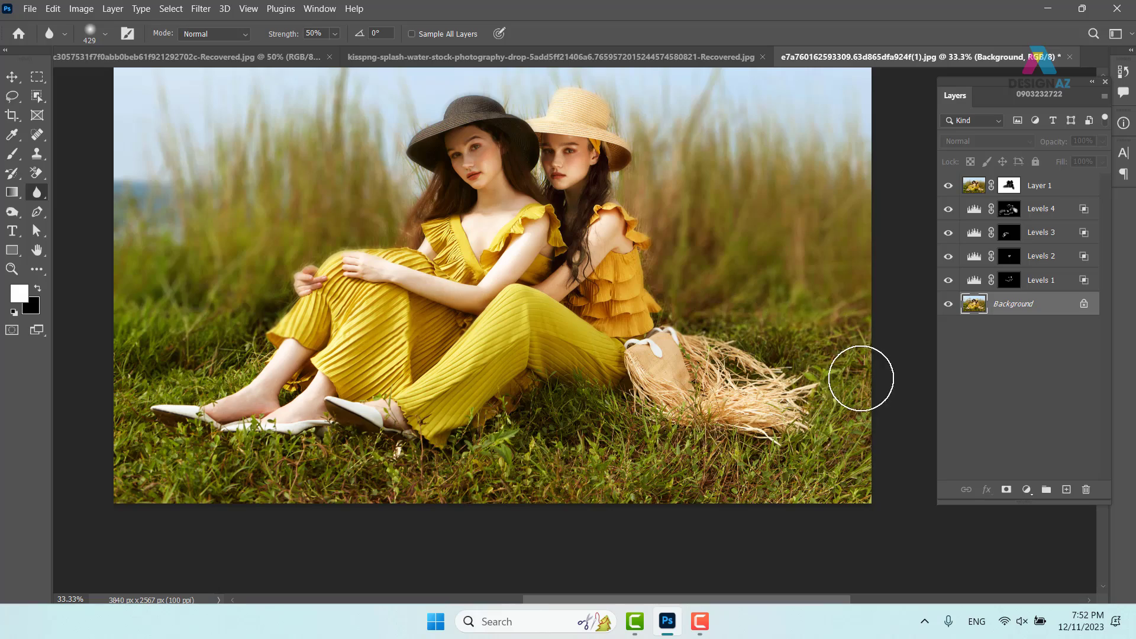
left_click(976, 185)
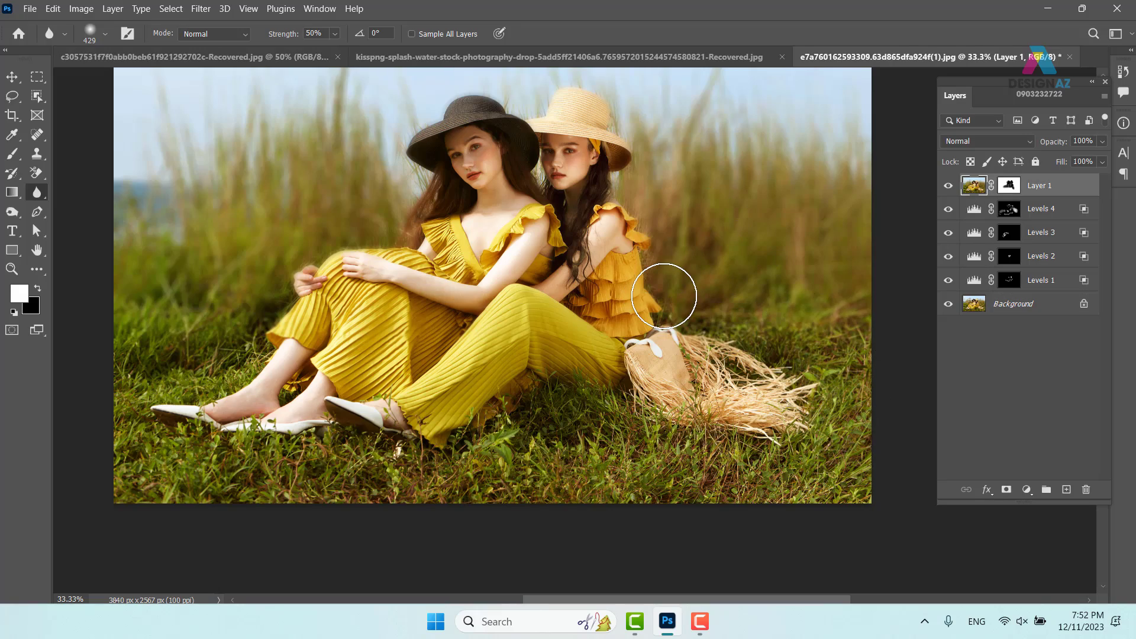
Step: Set the Blur tool's strength to 87% and check the foreground grass from the straw bag to the shoes
key("ctrl+plus")
key("ctrl+plus")
left_click_drag(697, 403, 271, 291)
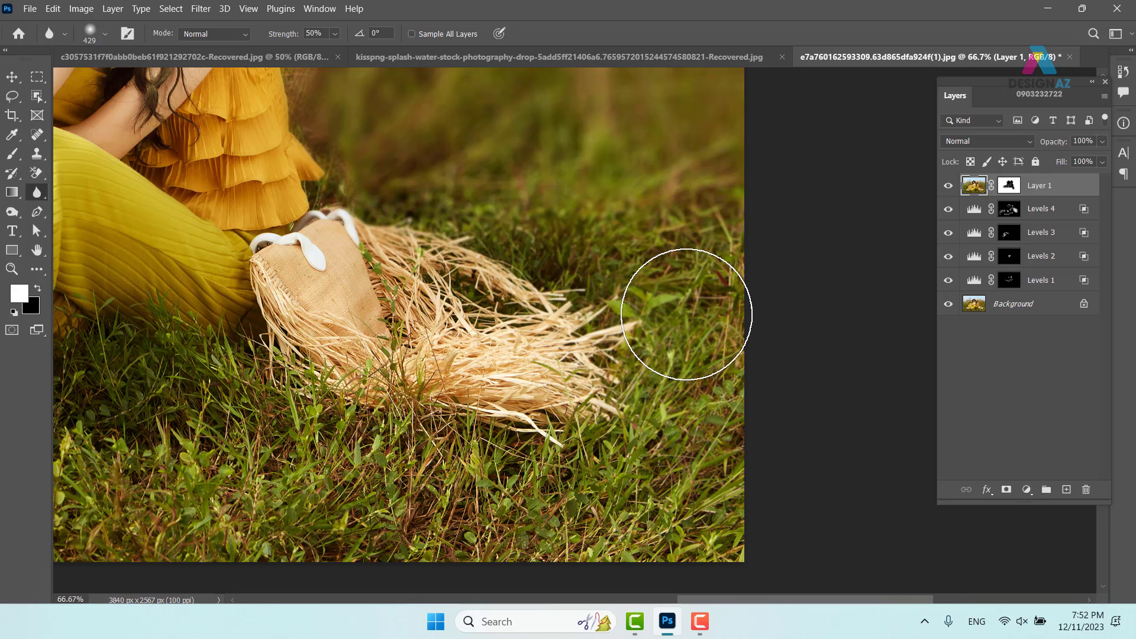
left_click(336, 33)
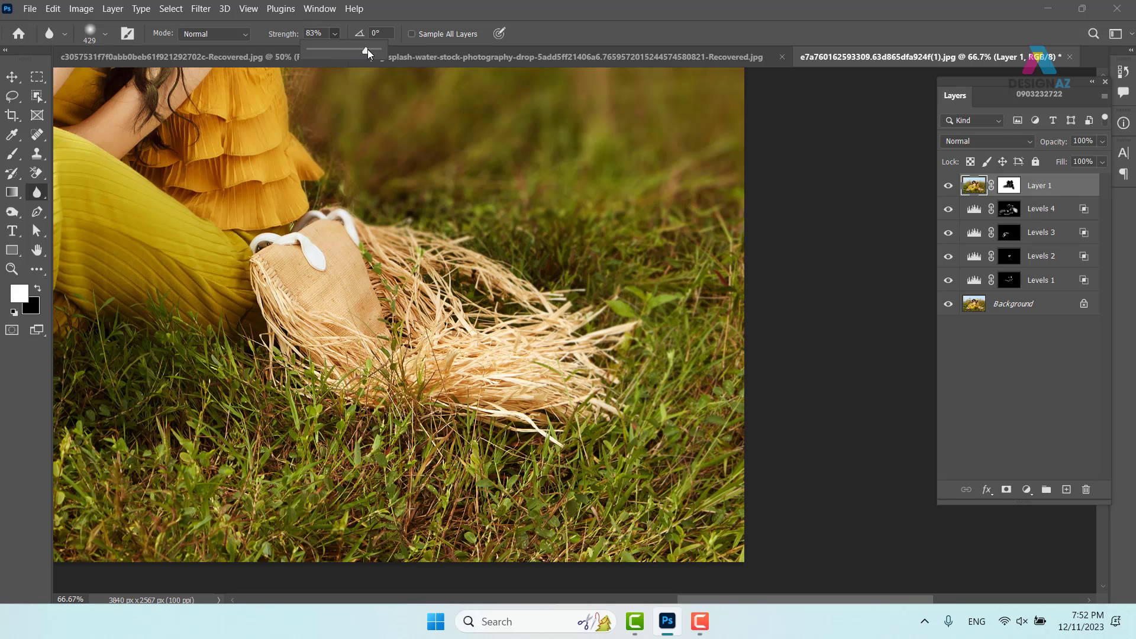
left_click_drag(368, 49, 371, 49)
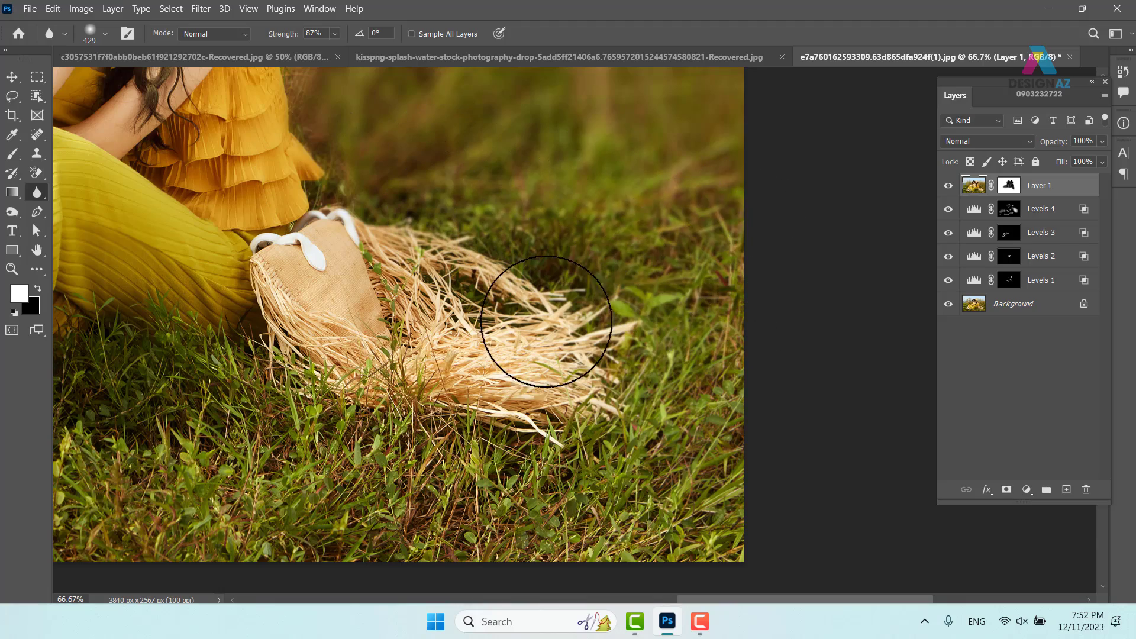
left_click_drag(331, 331, 795, 417)
left_click_drag(237, 375, 628, 383)
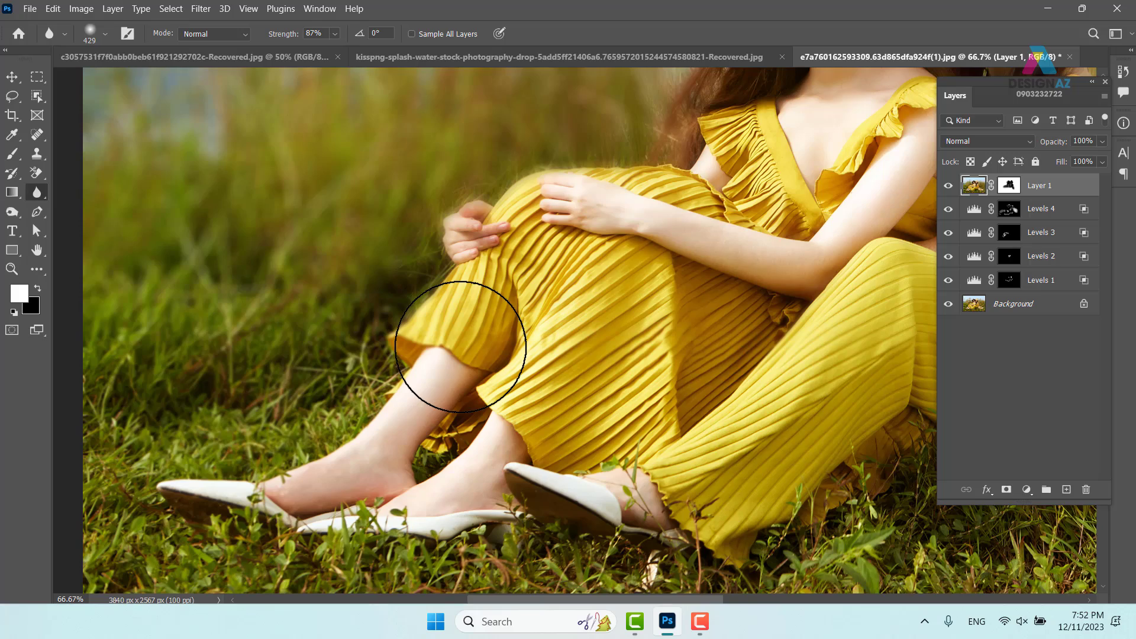
Step: Compare the retouched photo with the Background layer alone by toggling all other layers off and on
key("ctrl+minus")
key("ctrl+minus")
key("ctrl+minus")
left_click_drag(700, 419, 591, 419)
key("ctrl+plus")
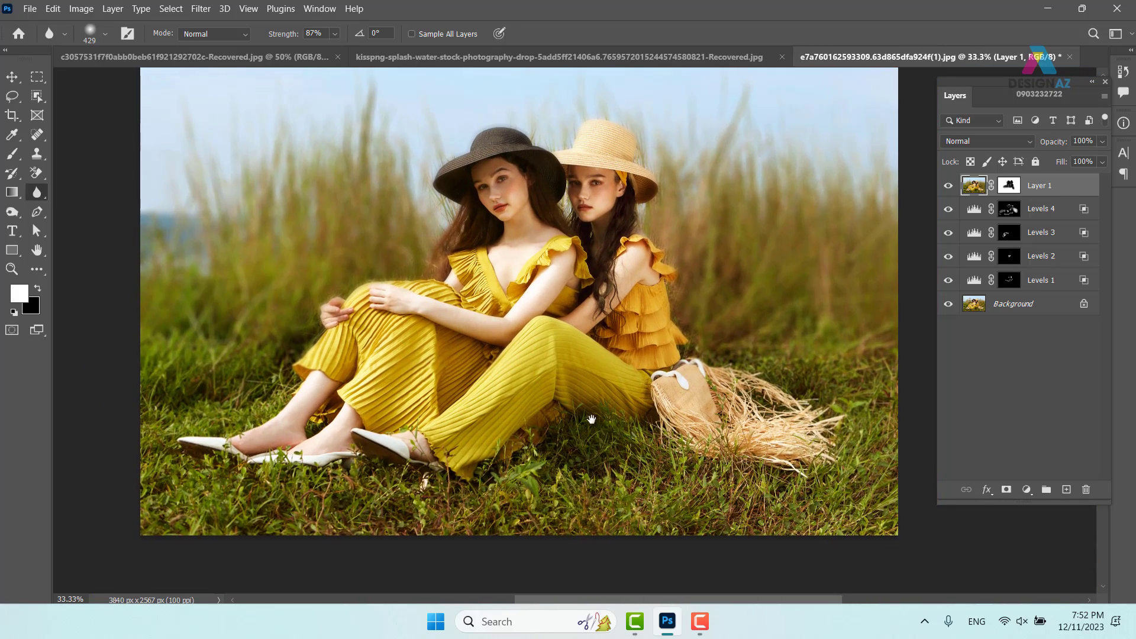
left_click(947, 304, "alt")
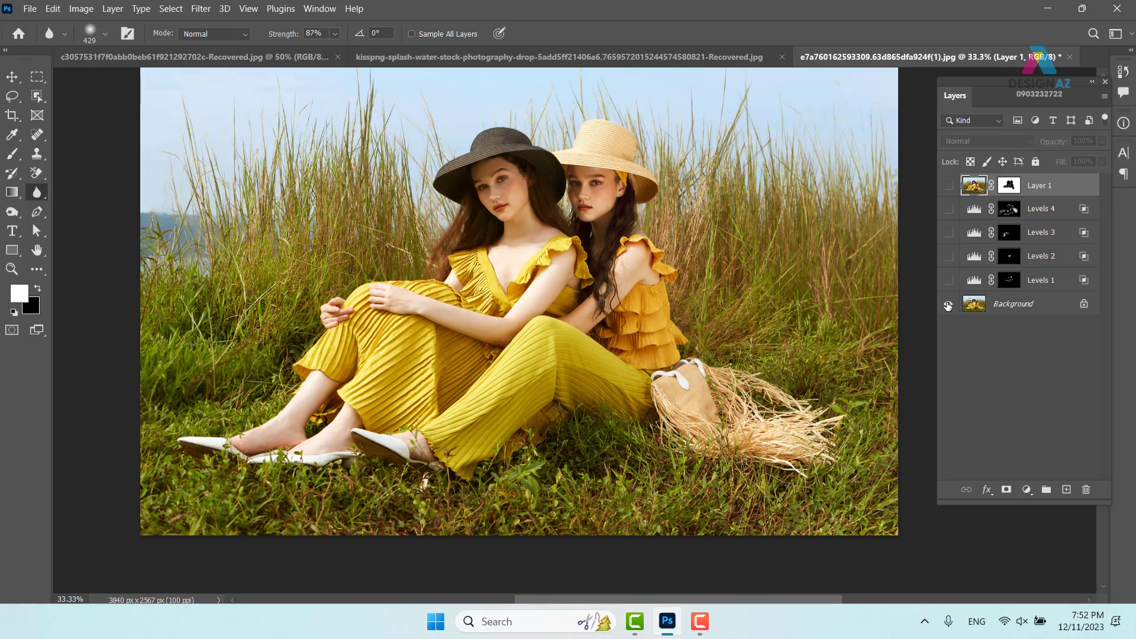
left_click(948, 304, "alt")
left_click(947, 304, "alt")
left_click(947, 304, "alt")
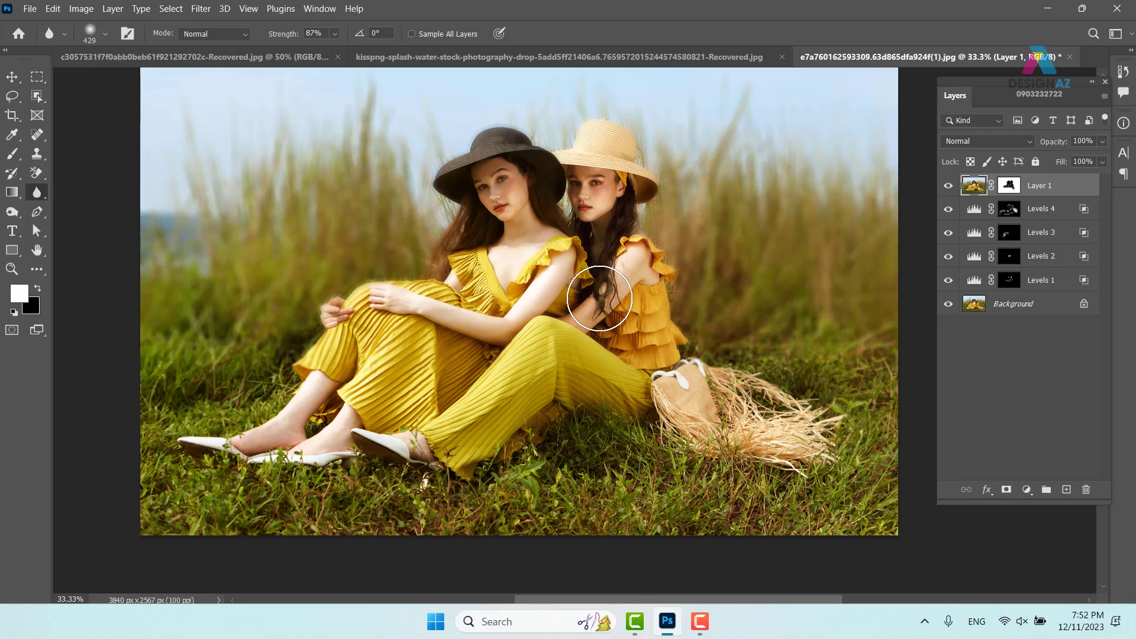
Step: Try stamping all visible layers into a new merged layer above Layer 1, and undo it
key("ctrl+plus")
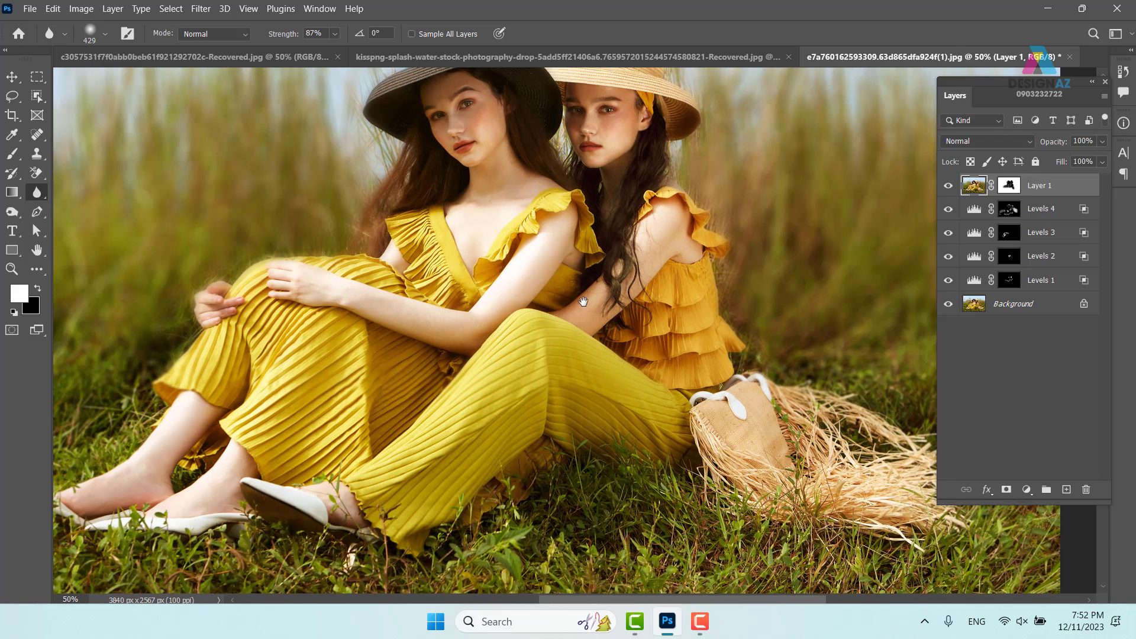
left_click_drag(547, 252, 585, 312)
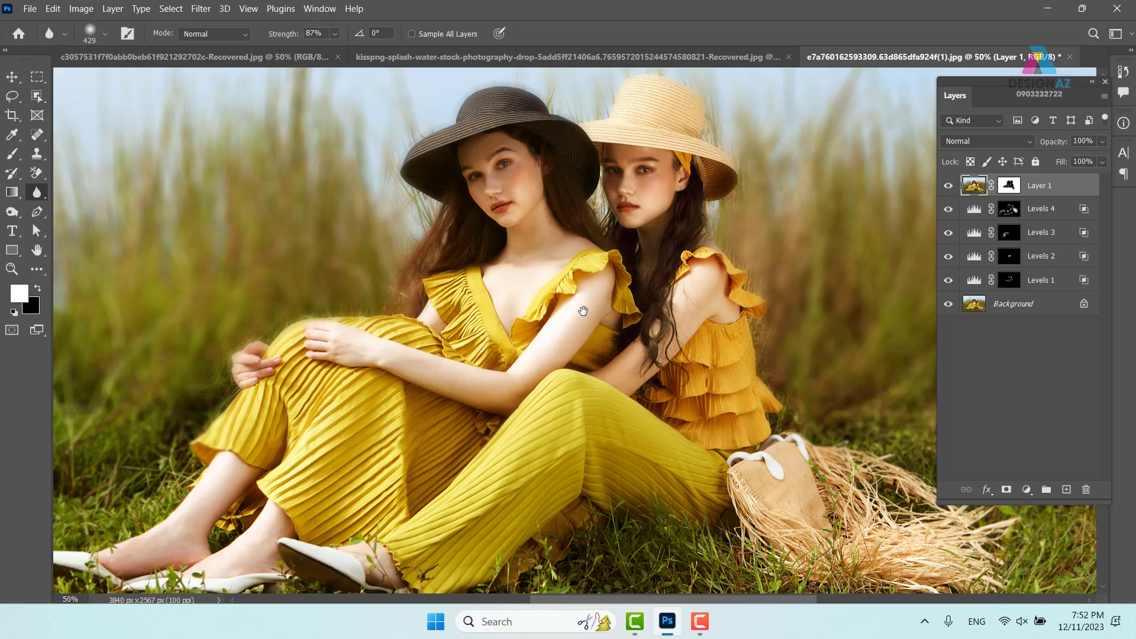
key("ctrl+shift+alt+e")
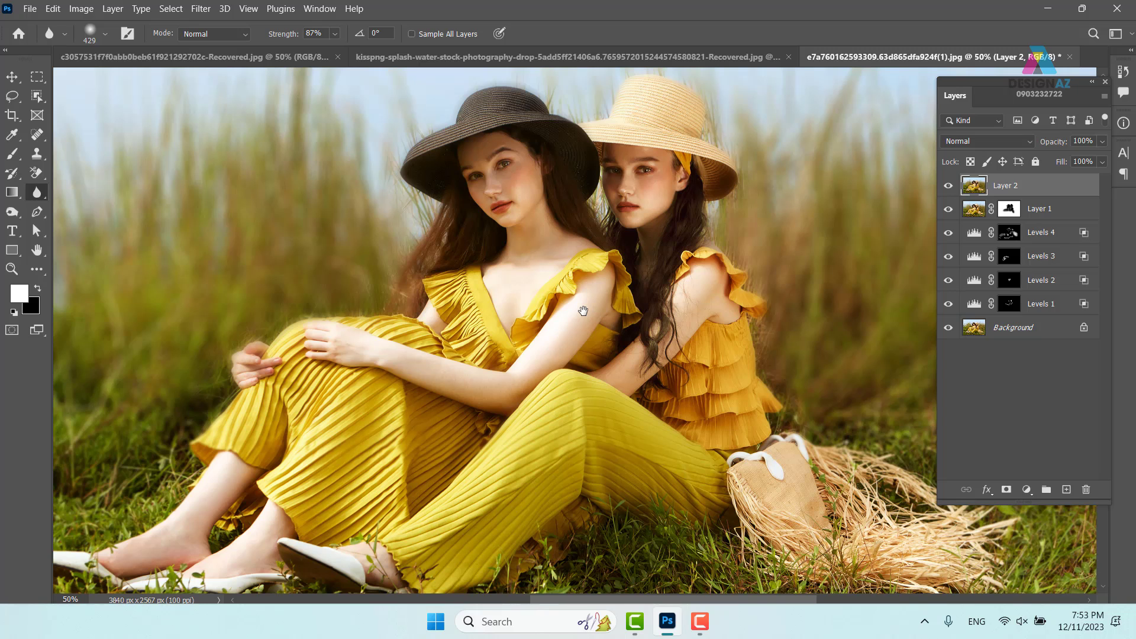
left_click_drag(562, 492, 498, 397)
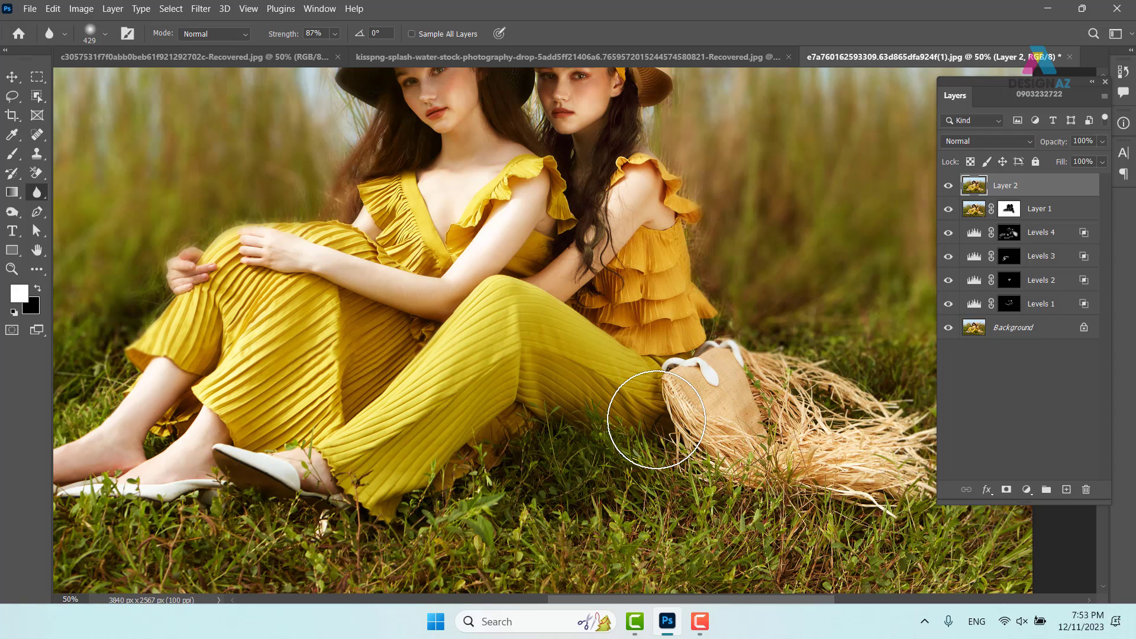
key("ctrl+plus")
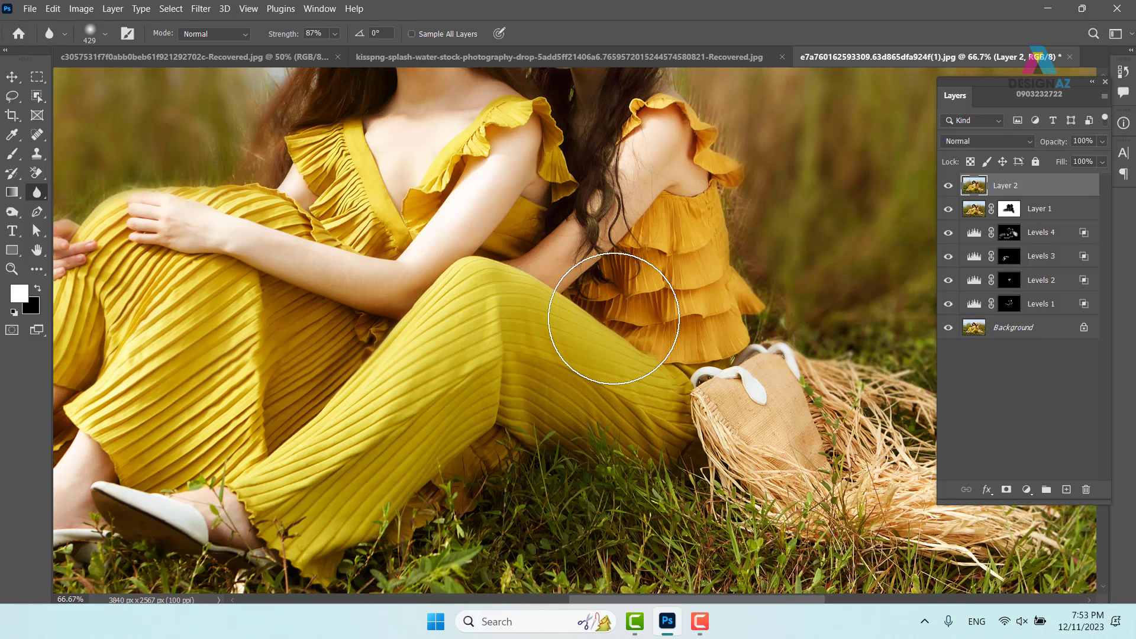
scroll(614, 319, "down", 1)
scroll(614, 318, "up", 1)
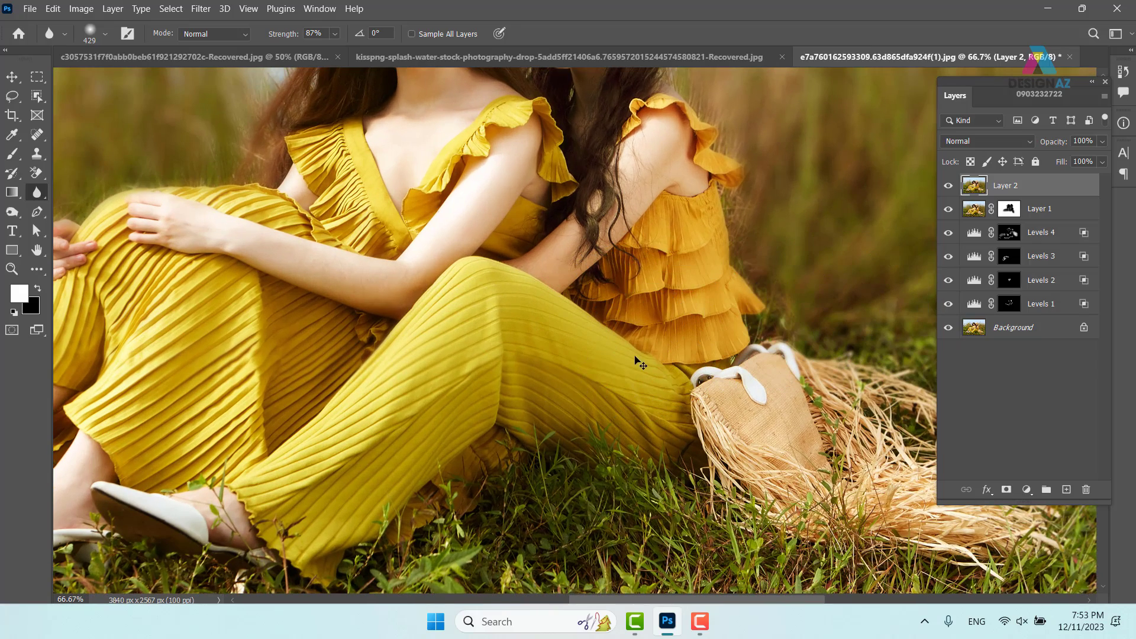
key("ctrl+z")
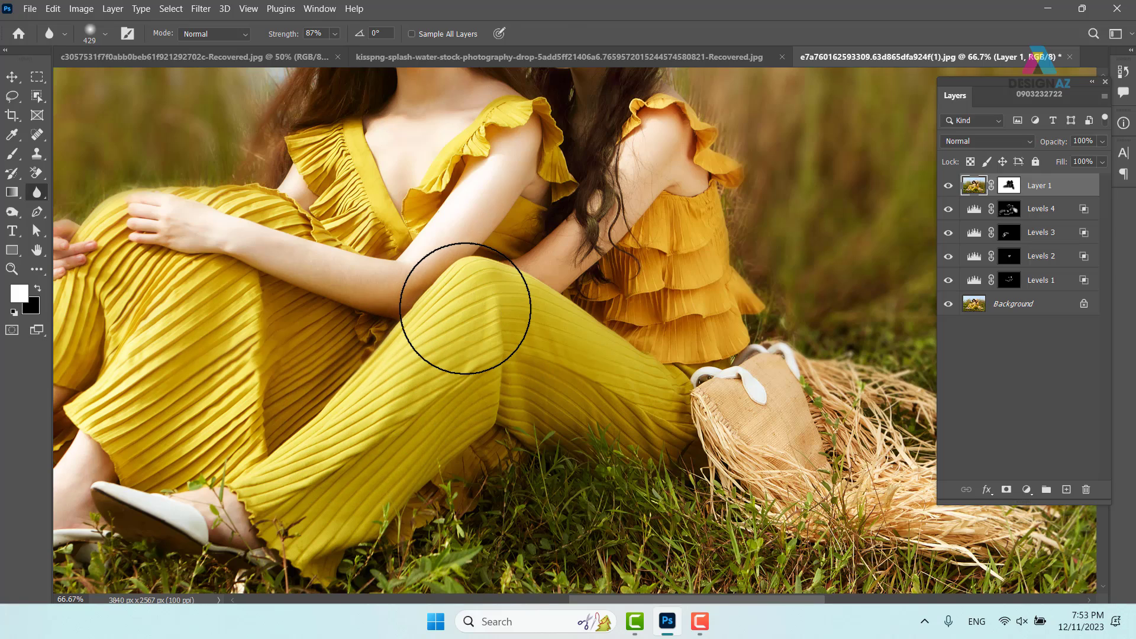
Step: Add a Levels adjustment layer above Layer 1 with midtones at 0.83 and the white input level at 244
key("ctrl+minus")
key("ctrl+minus")
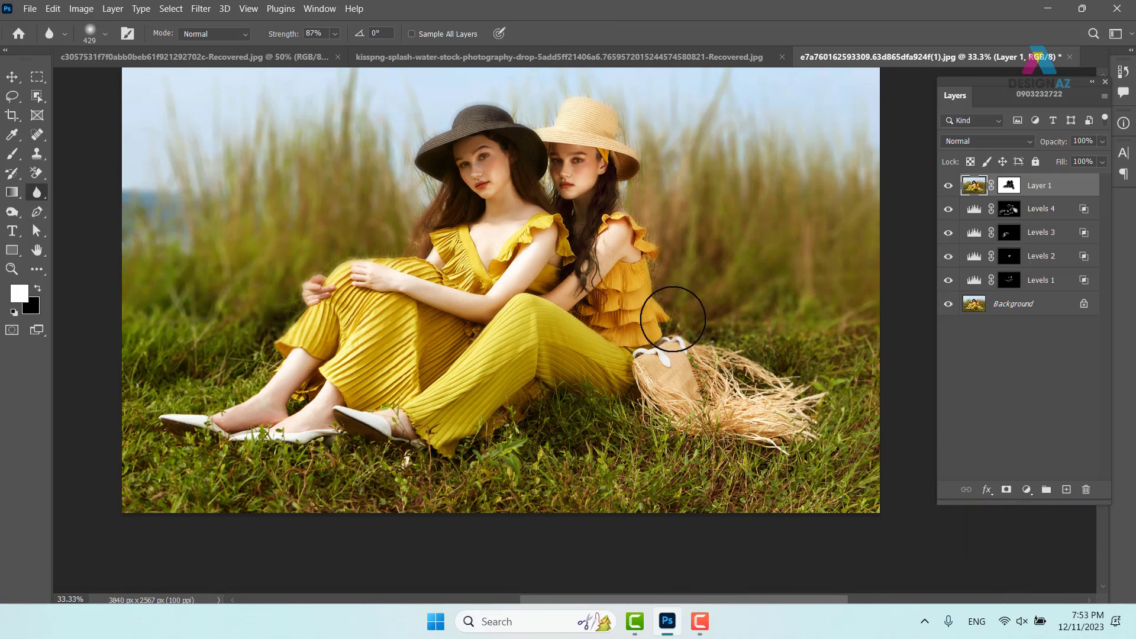
left_click(1027, 490)
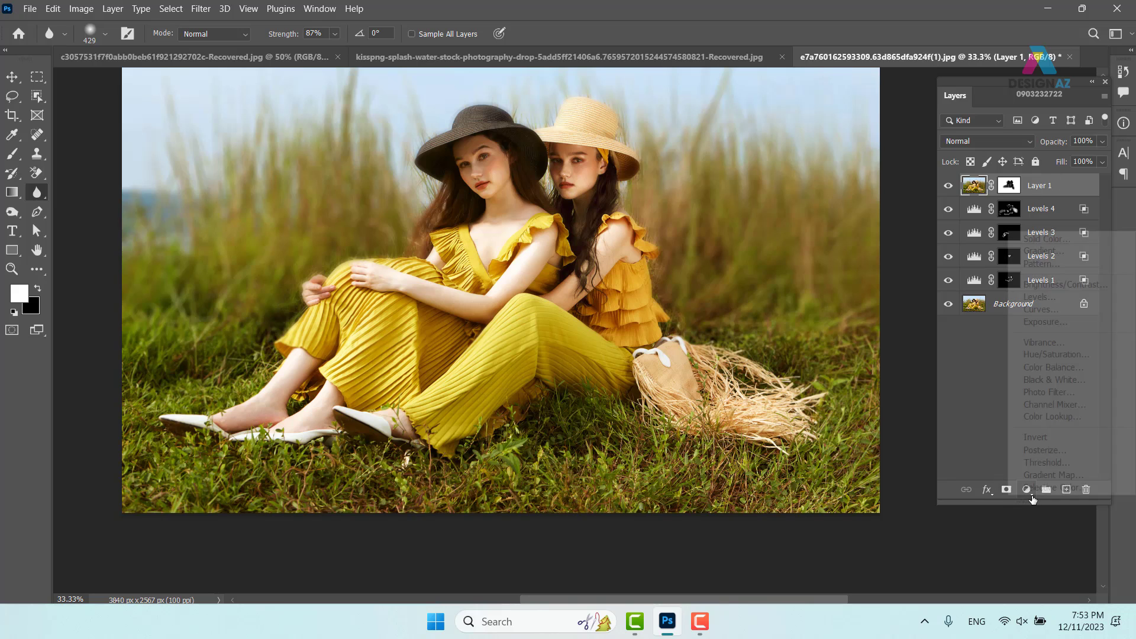
left_click(1056, 302)
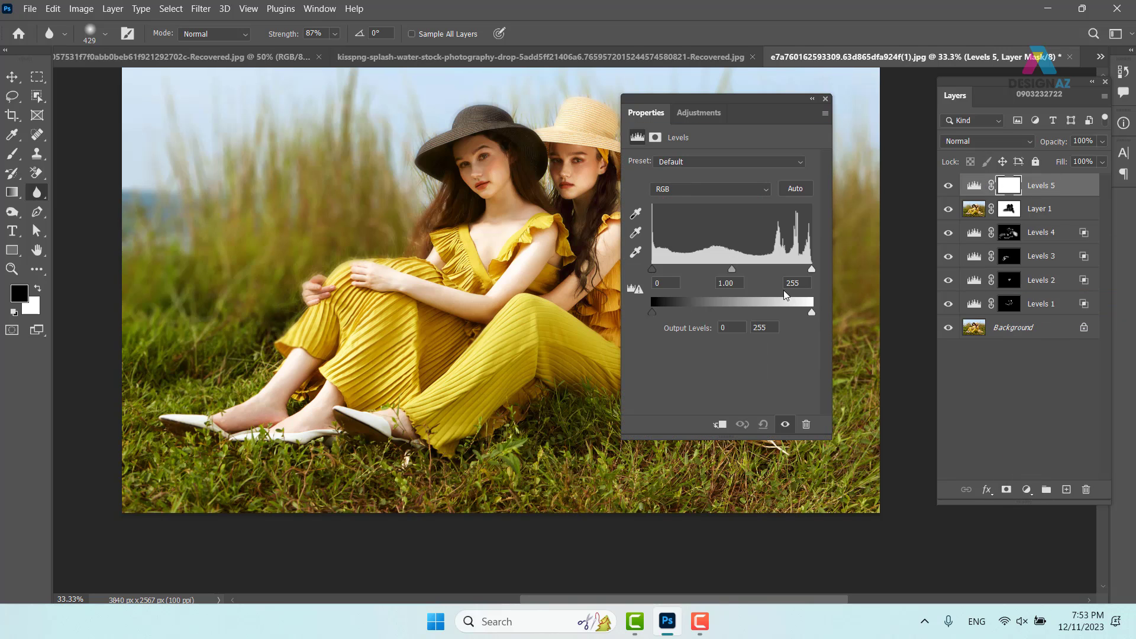
mouse_move(655, 269)
left_mouse_down()
mouse_move(665, 268)
mouse_move(649, 271)
left_mouse_up()
left_click_drag(734, 270, 742, 271)
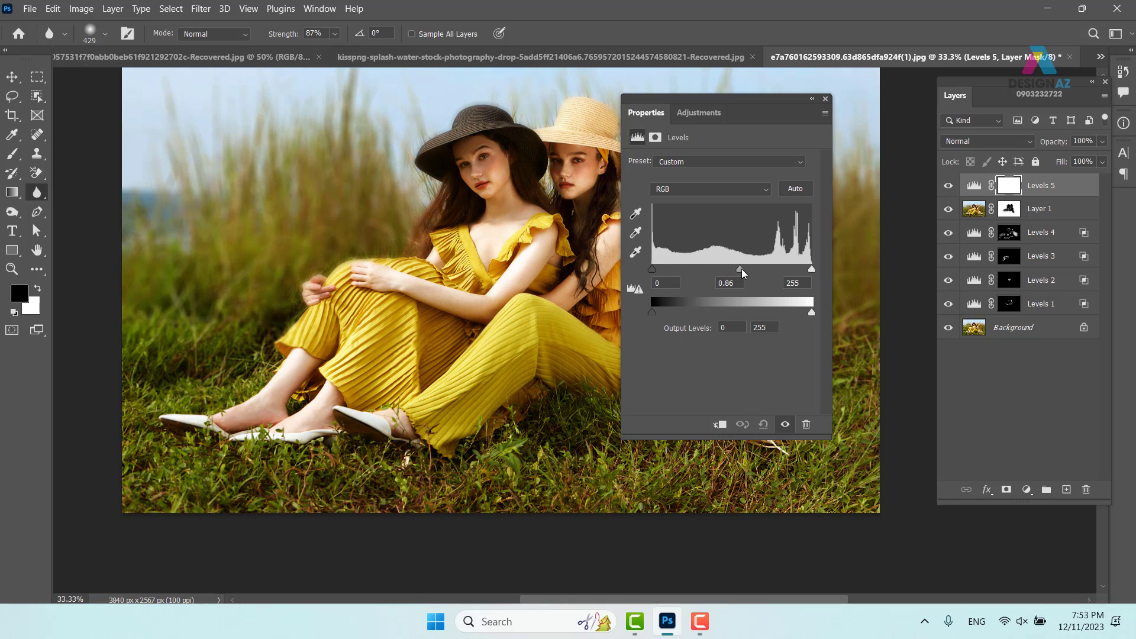
left_click_drag(811, 270, 806, 269)
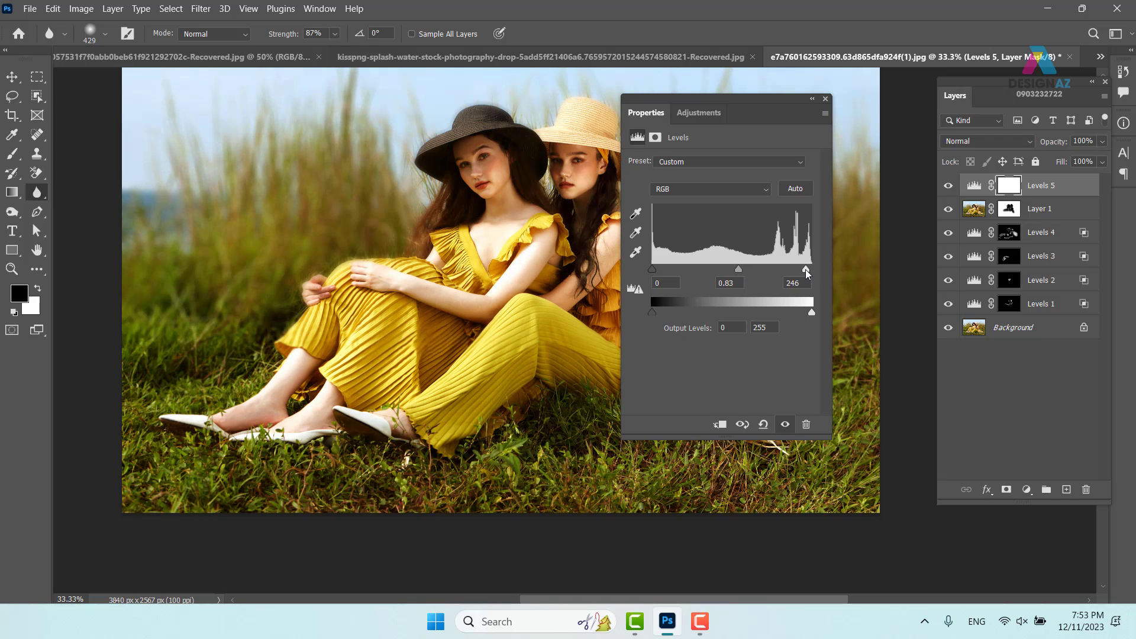
left_click_drag(724, 96, 792, 175)
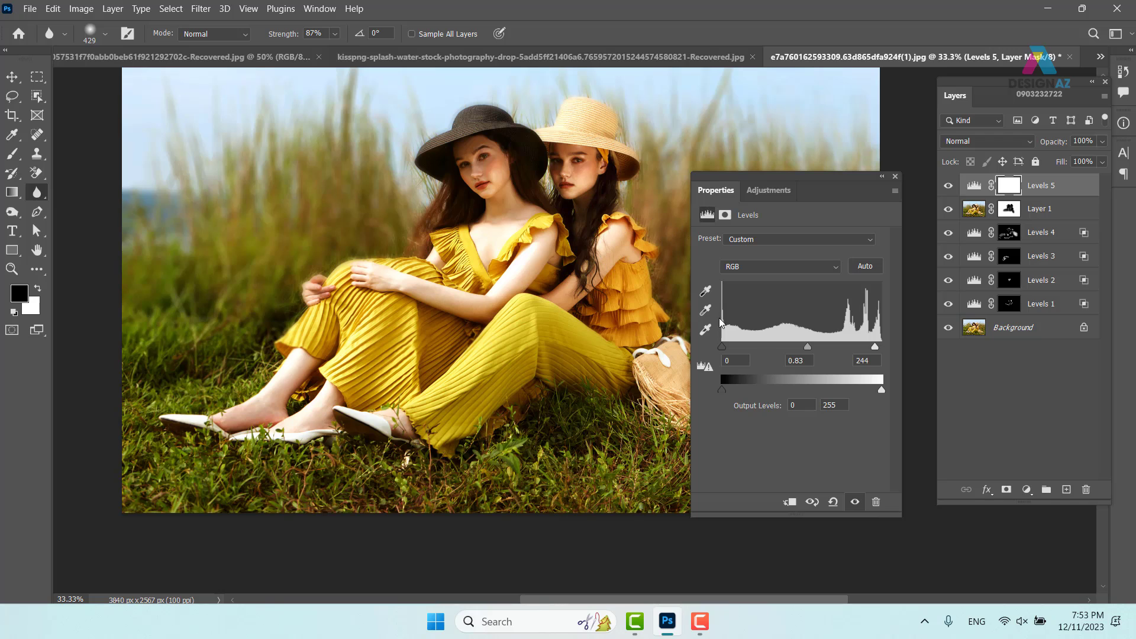
left_click(895, 178)
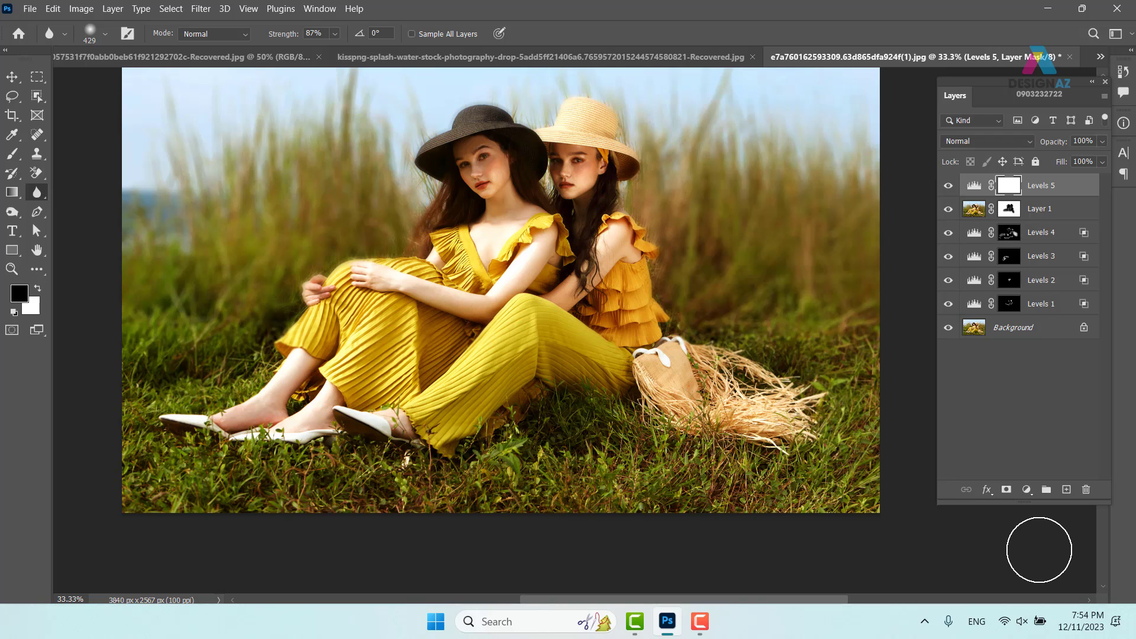
left_click(1031, 495)
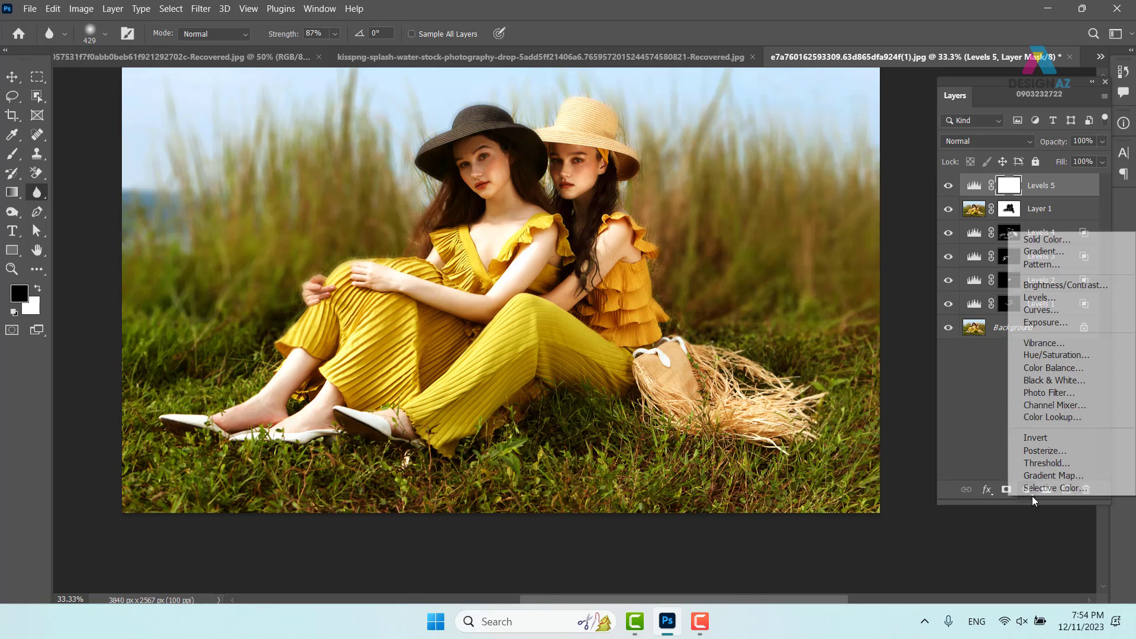
left_click(985, 448)
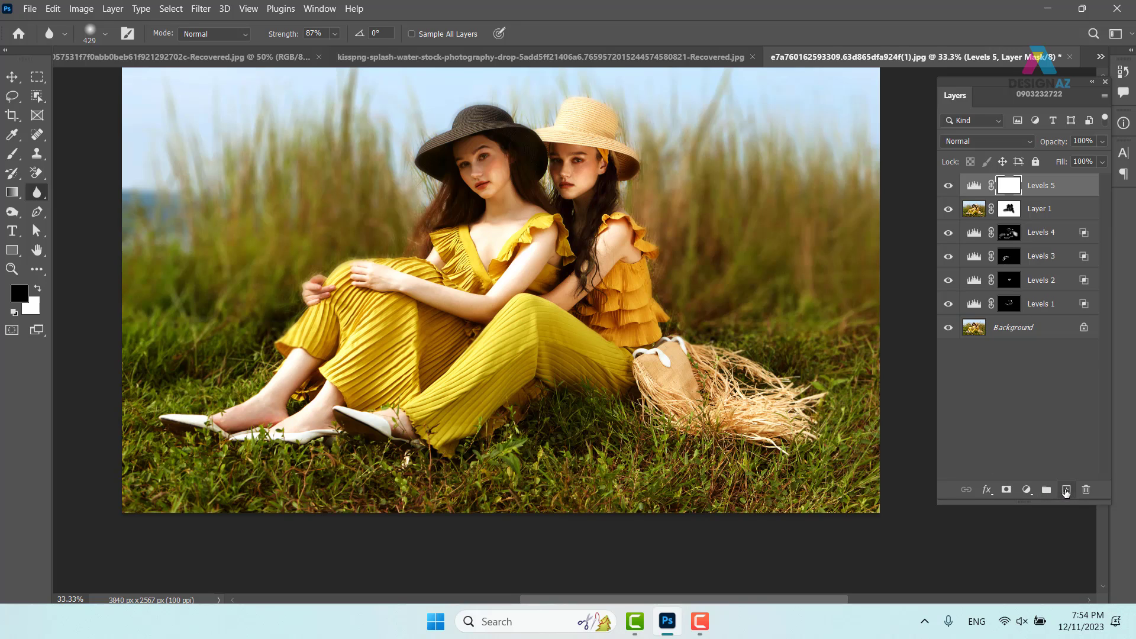
left_click(1066, 489)
key("x")
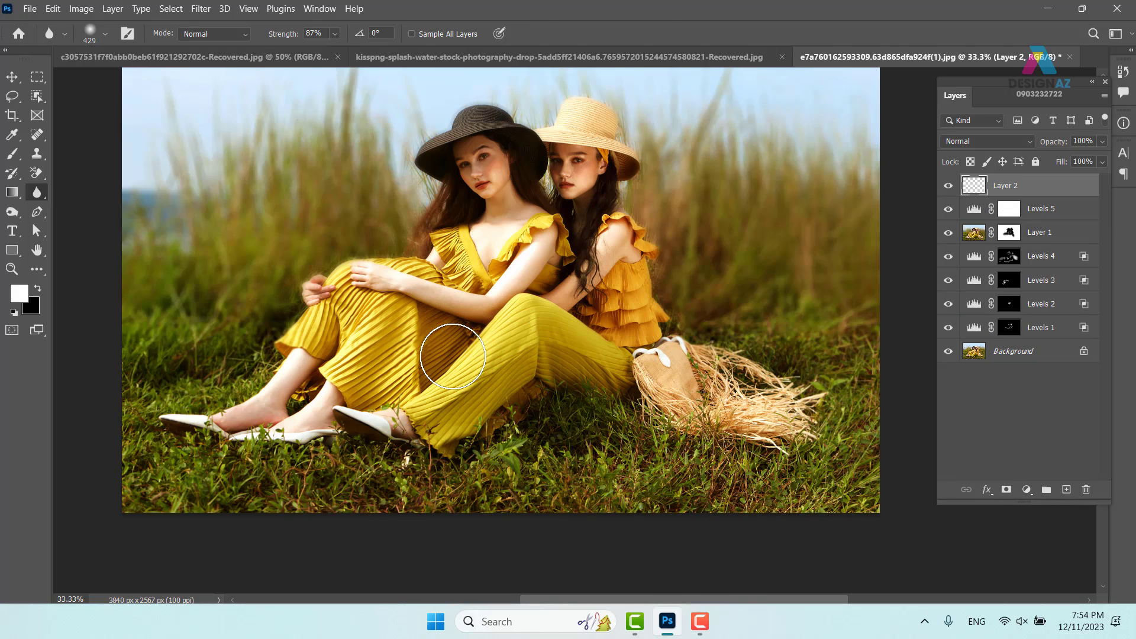
key("b")
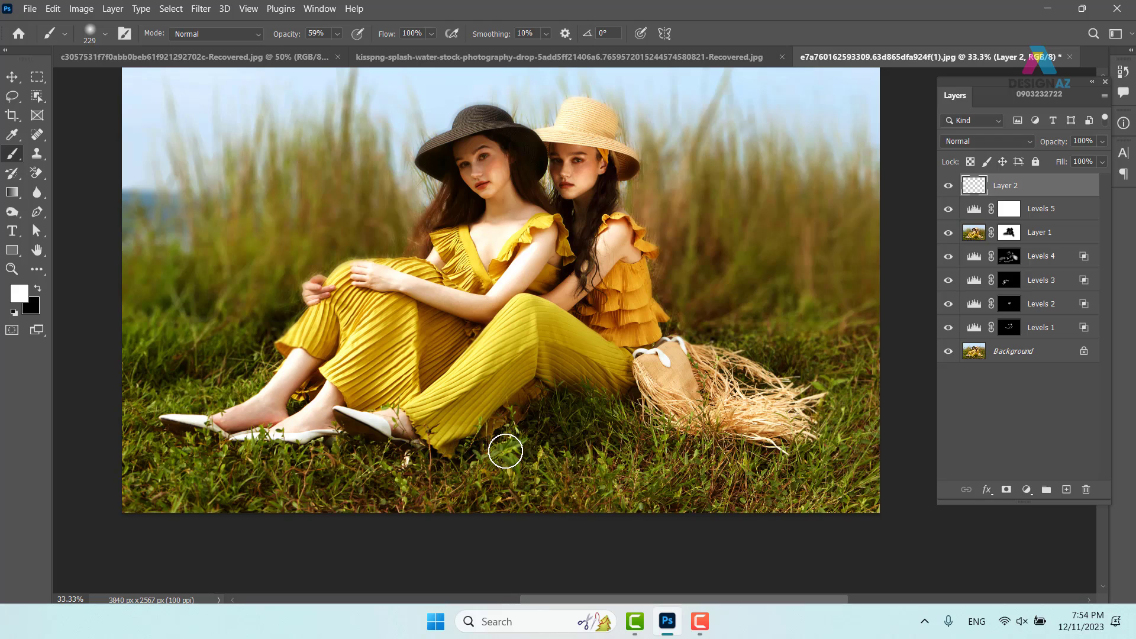
key("ctrl+z")
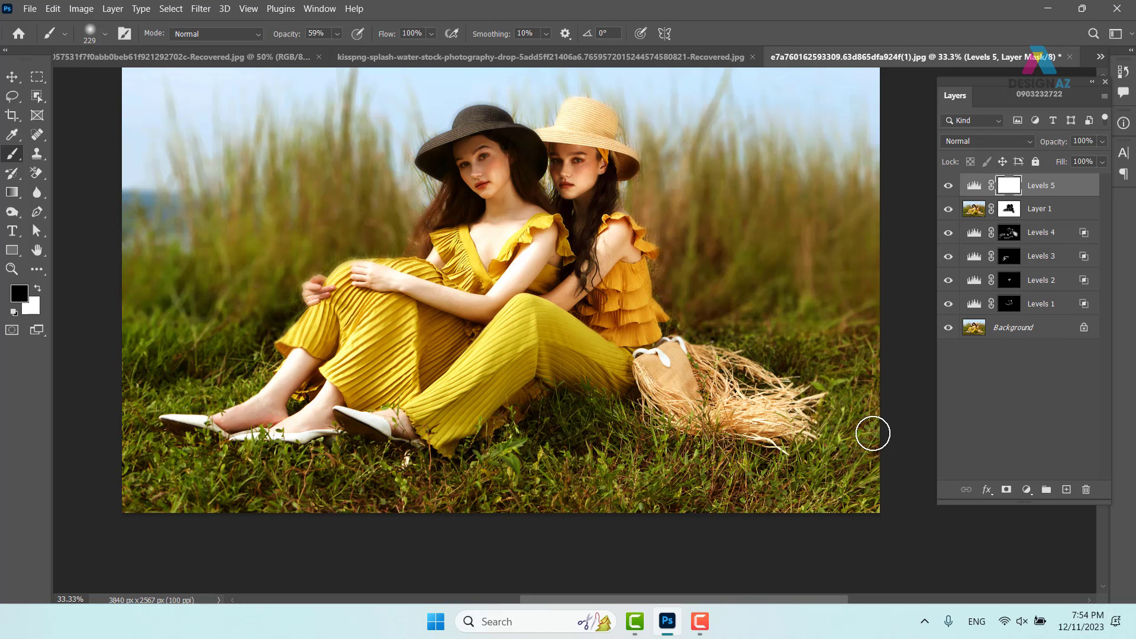
Step: Add a new layer above Levels 5 and fill it with the brown color 583600
left_click(1066, 491)
key("x")
left_click(20, 299)
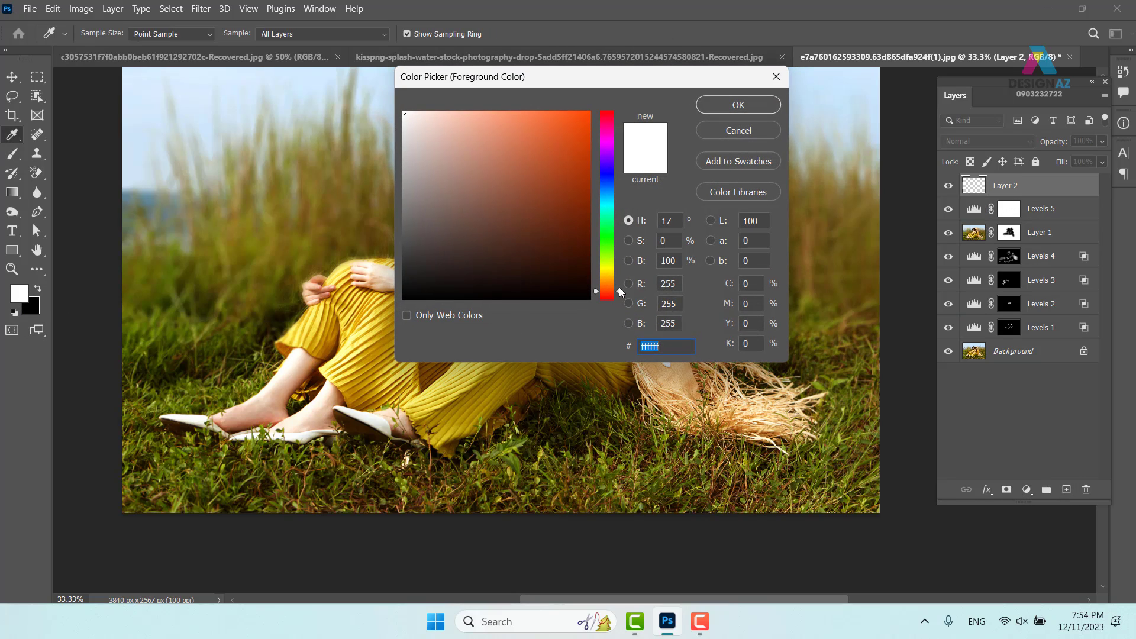
type("581900")
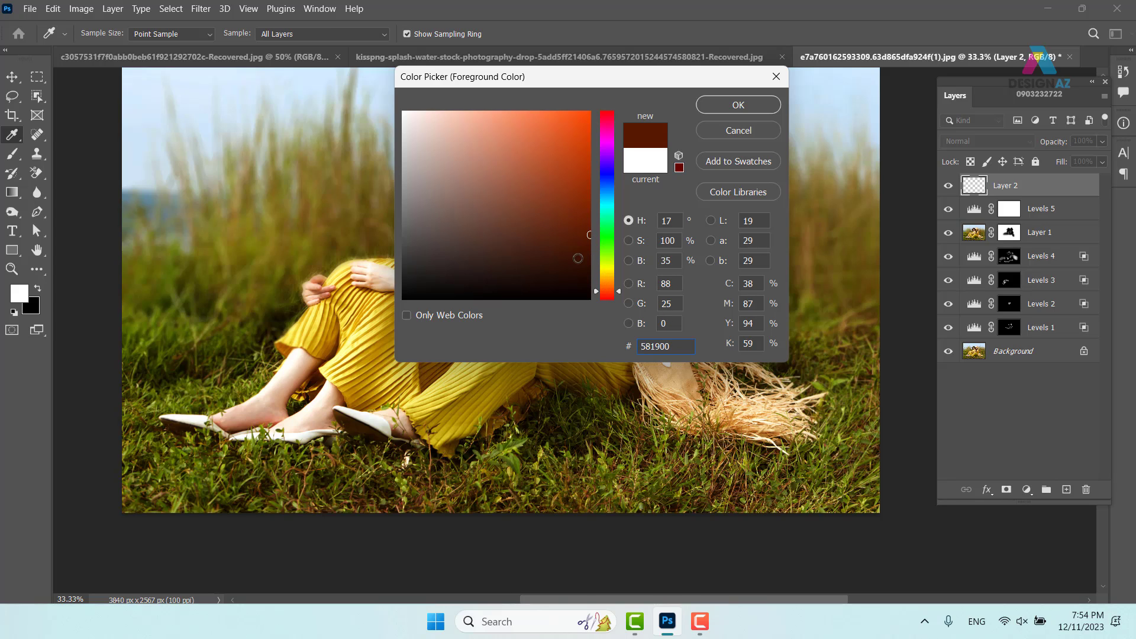
left_click_drag(613, 291, 611, 280)
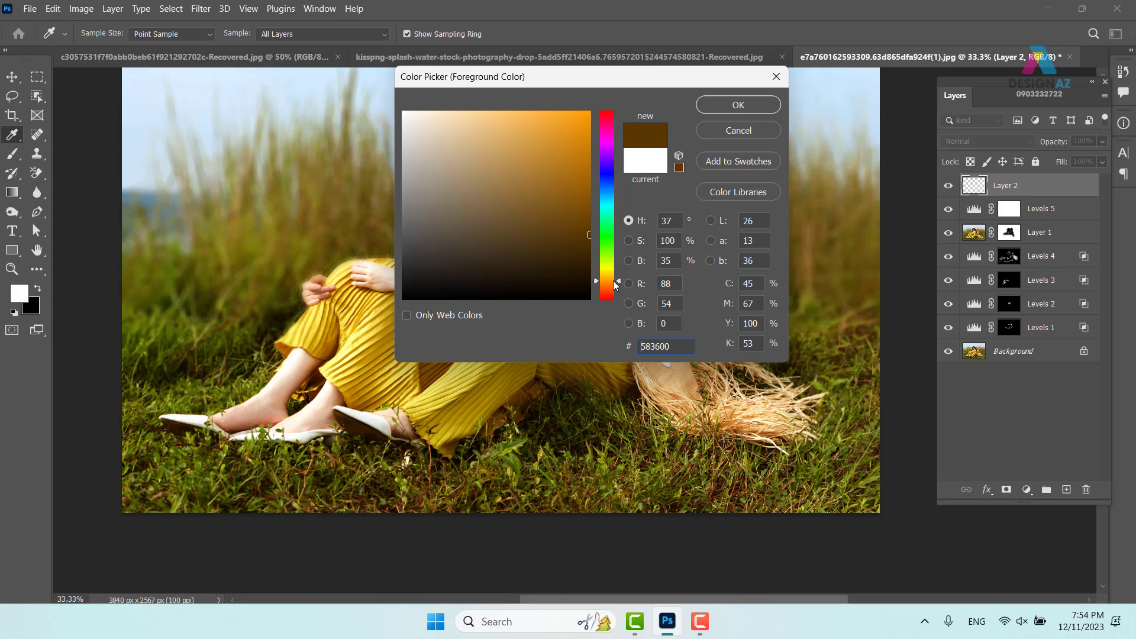
left_click(738, 105)
key("alt+BackSpace")
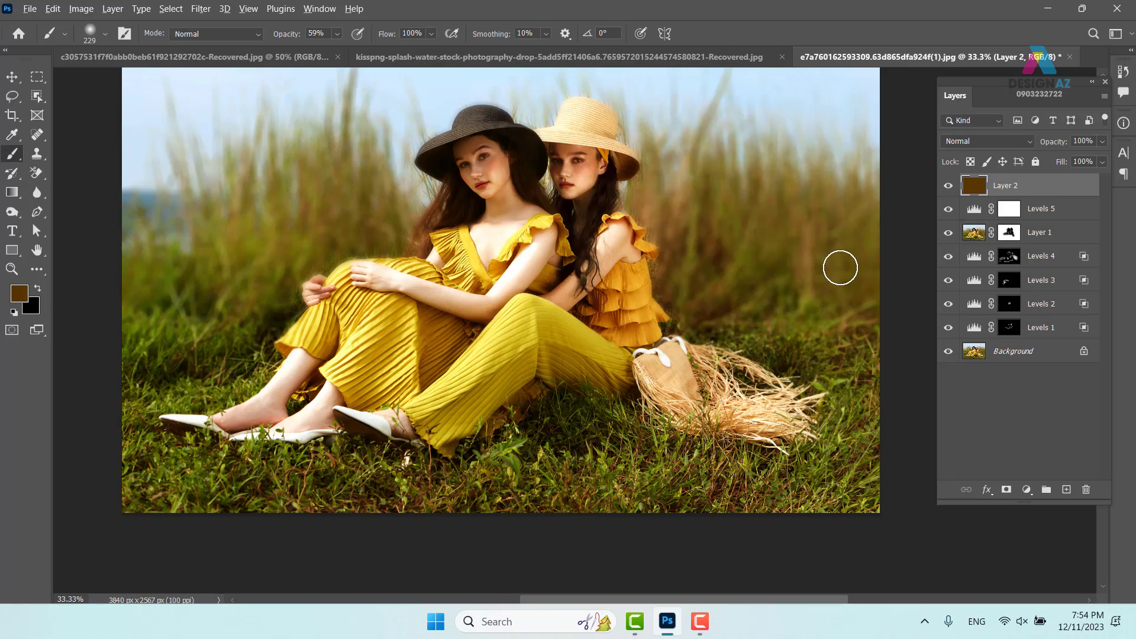
Step: Set Layer 2's blend mode to Hue with 27% fill and compare the photo with the layer off and on
left_click(1010, 140)
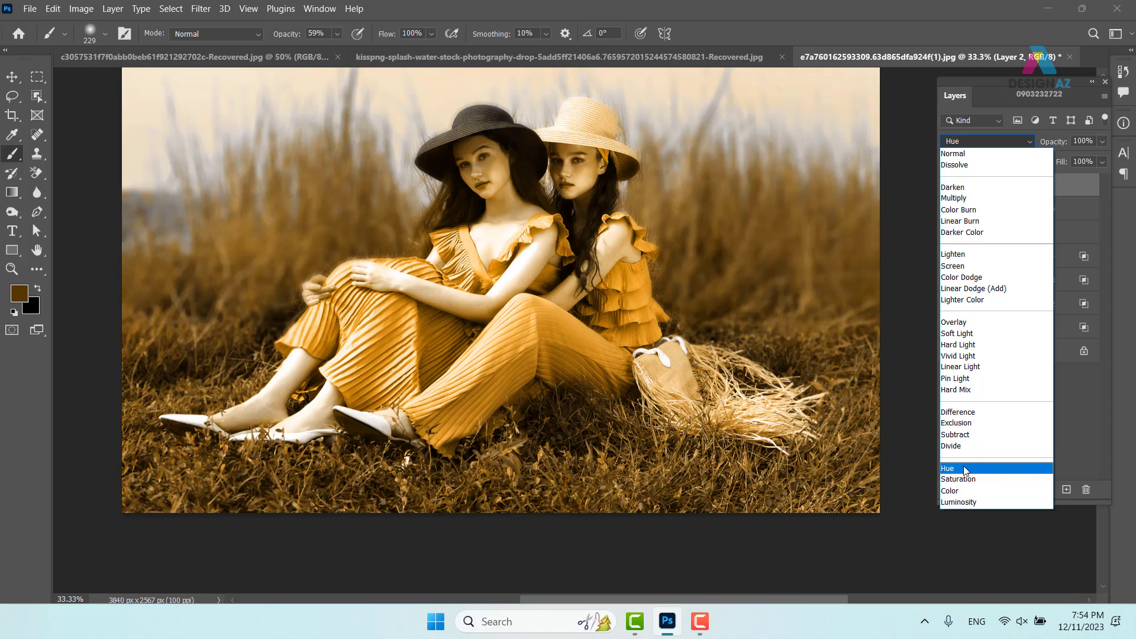
left_click(964, 469)
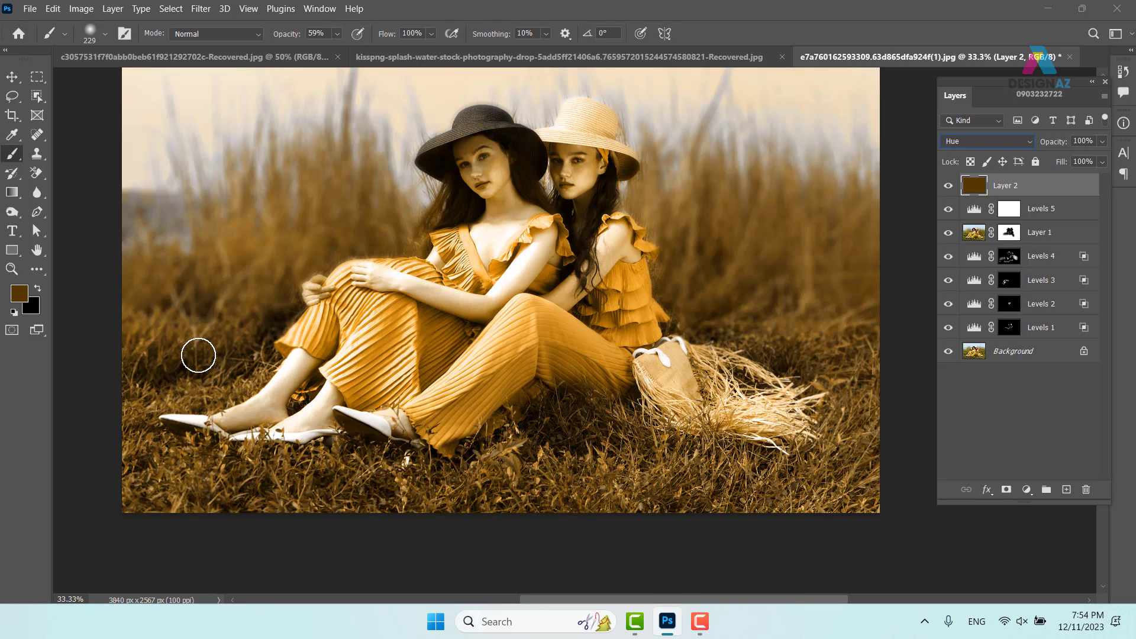
left_click(1102, 162)
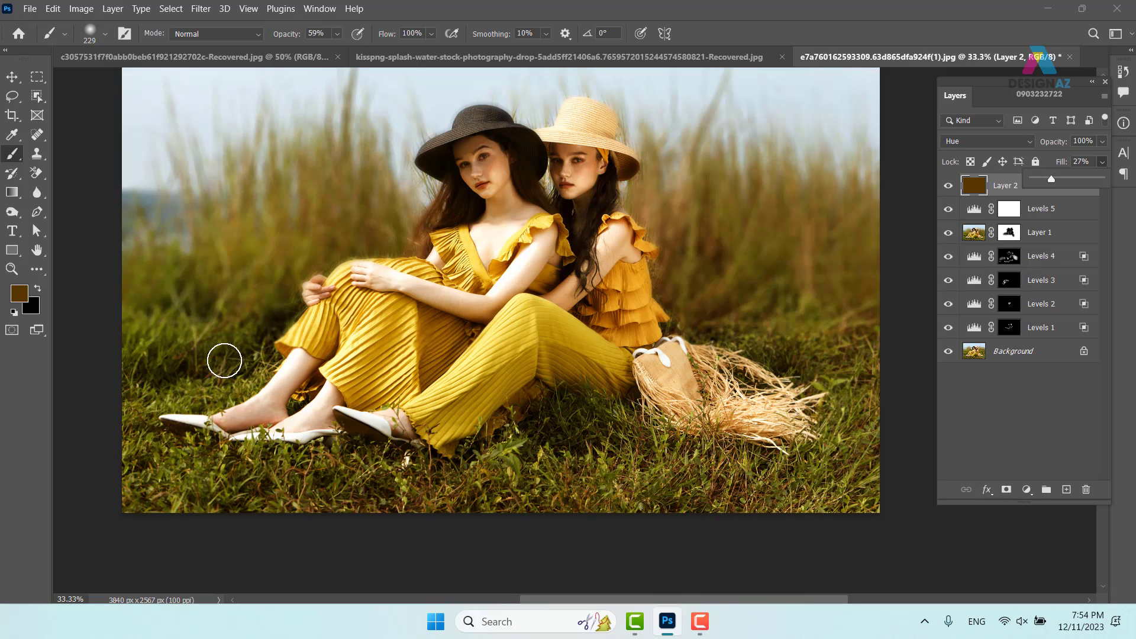
left_click(948, 188)
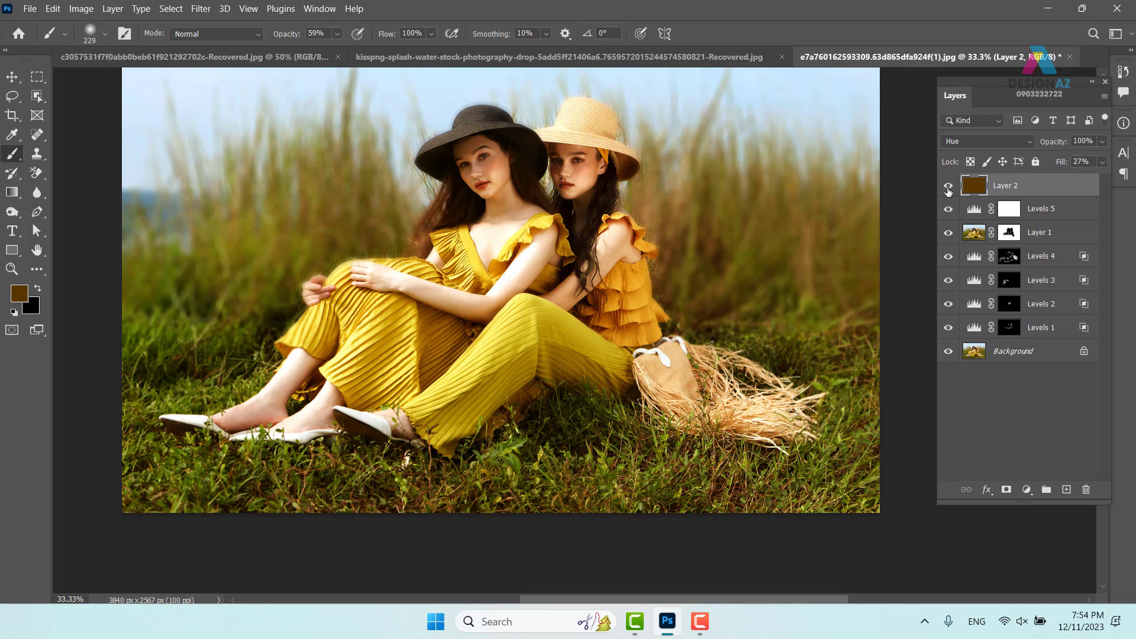
left_click(948, 189)
left_click(948, 189)
Step: Try Layer 2 at 84% fill, toggling its visibility to compare, and delete the layer
left_click(1103, 162)
left_click_drag(1072, 176, 1089, 178)
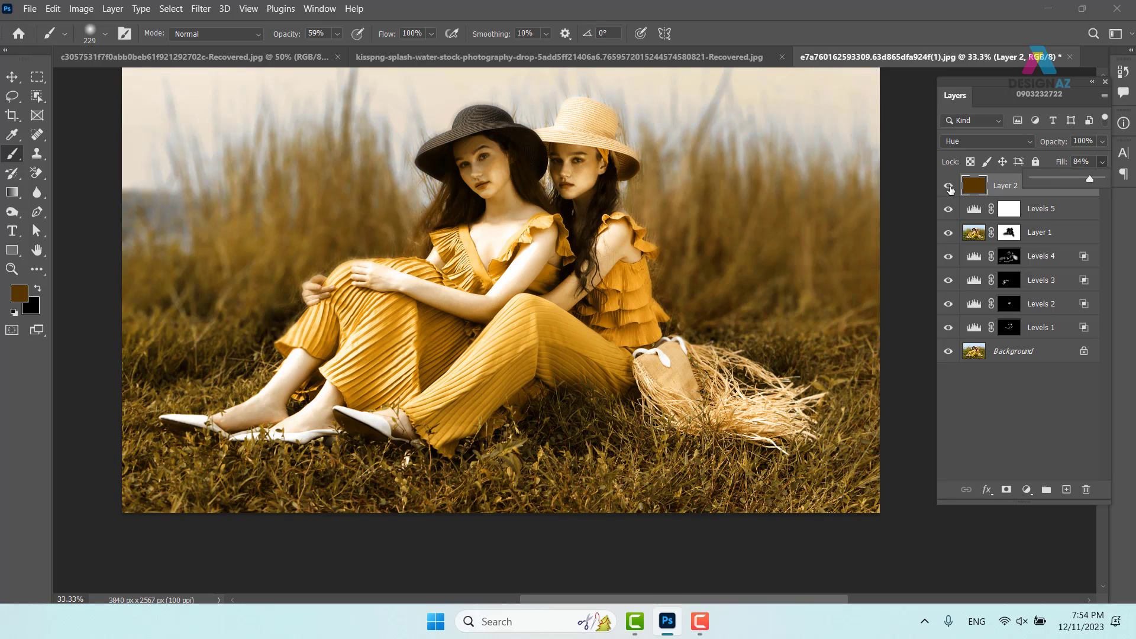
left_click(949, 187)
left_click(949, 187)
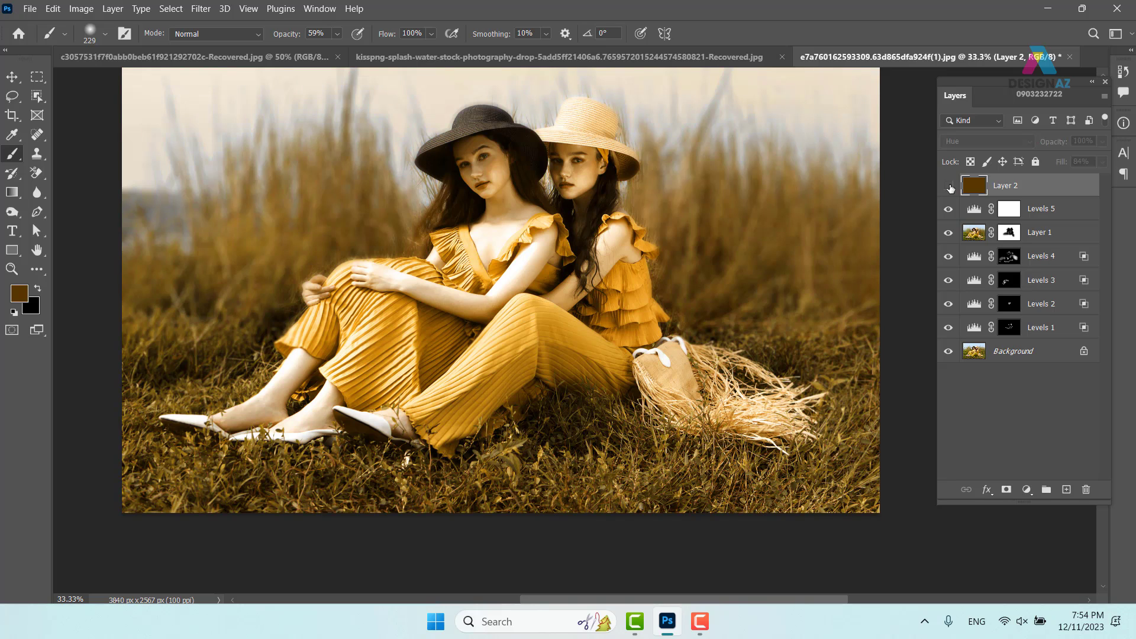
left_click(949, 187)
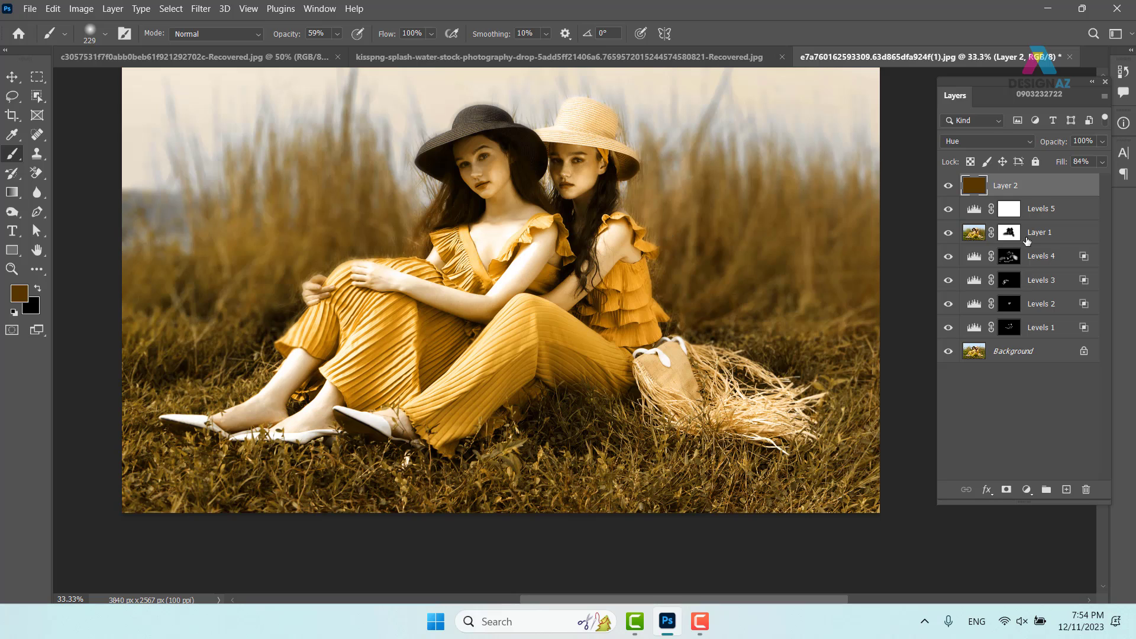
key("Delete")
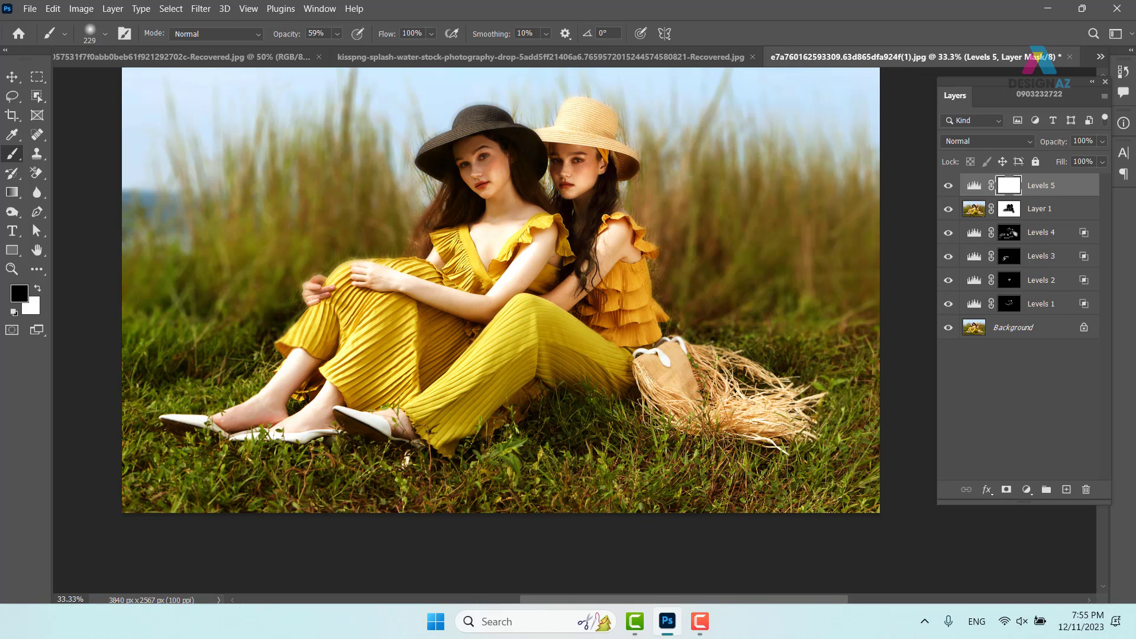
Step: Open the portrait d11192180558273.650c8117f1e7e.jpg from the folder 22 in Downloads
key("ctrl+plus")
left_click_drag(613, 312, 623, 376)
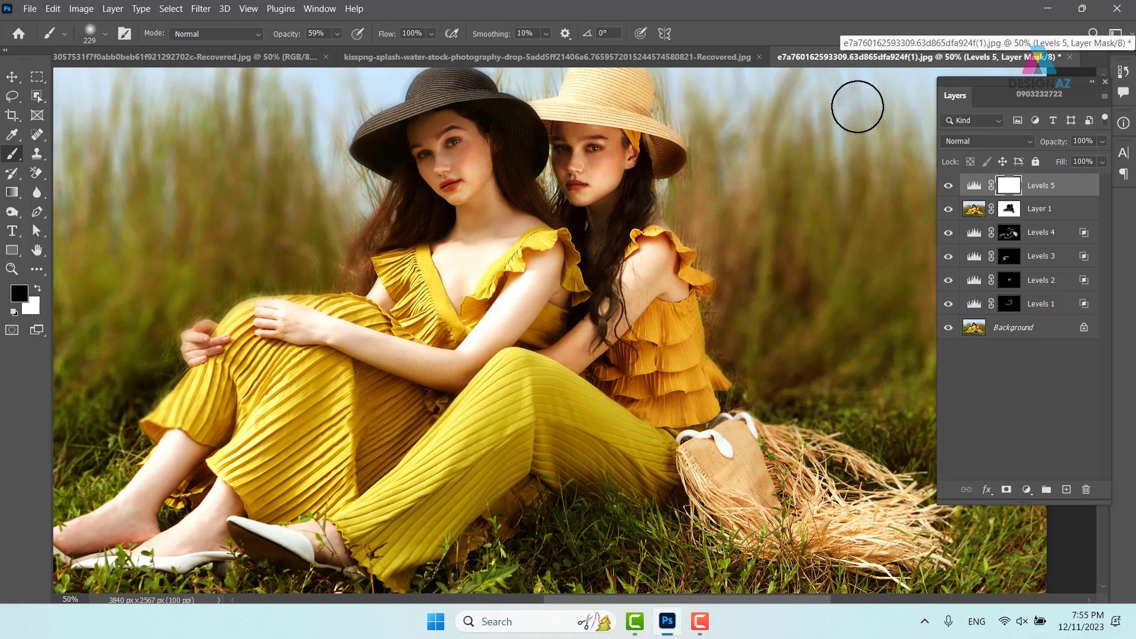
key("ctrl+o")
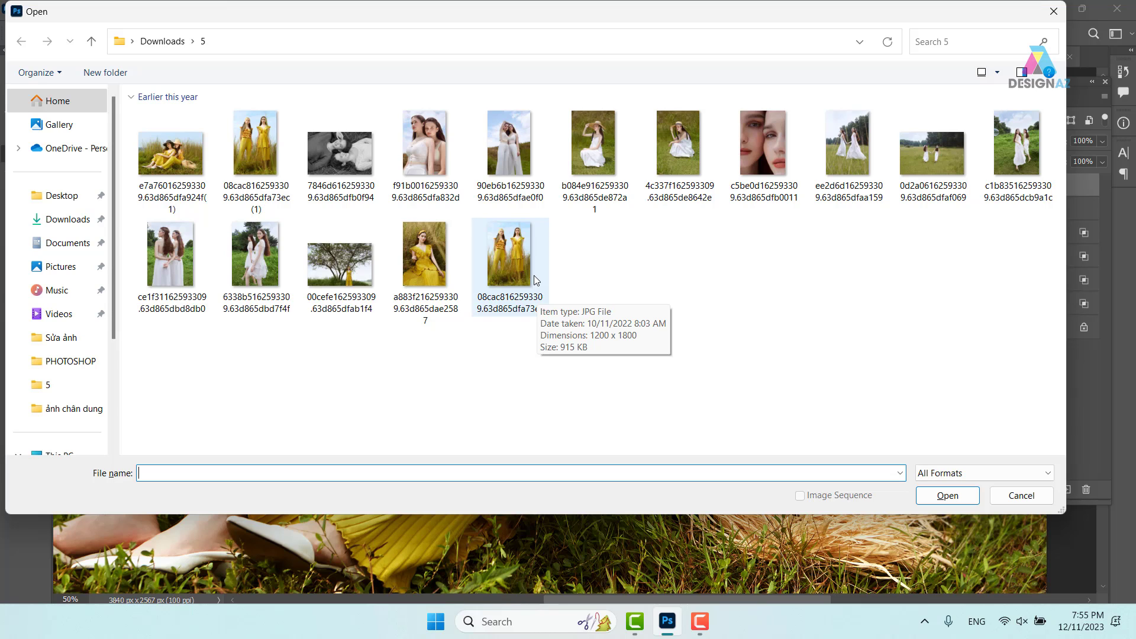
left_click(162, 41)
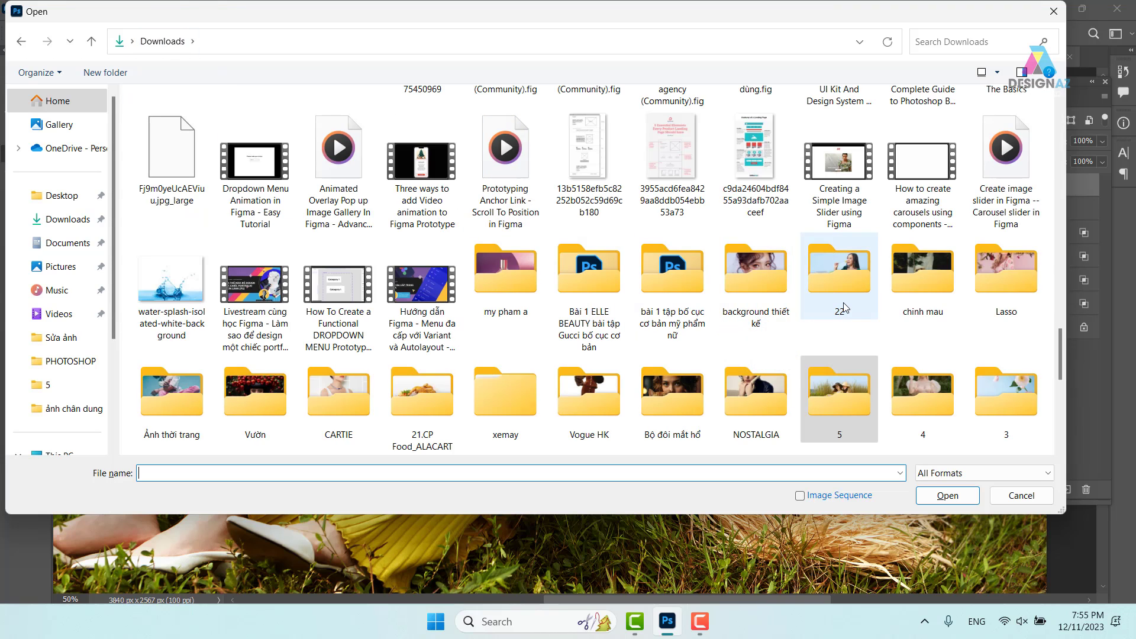
double_click(846, 279)
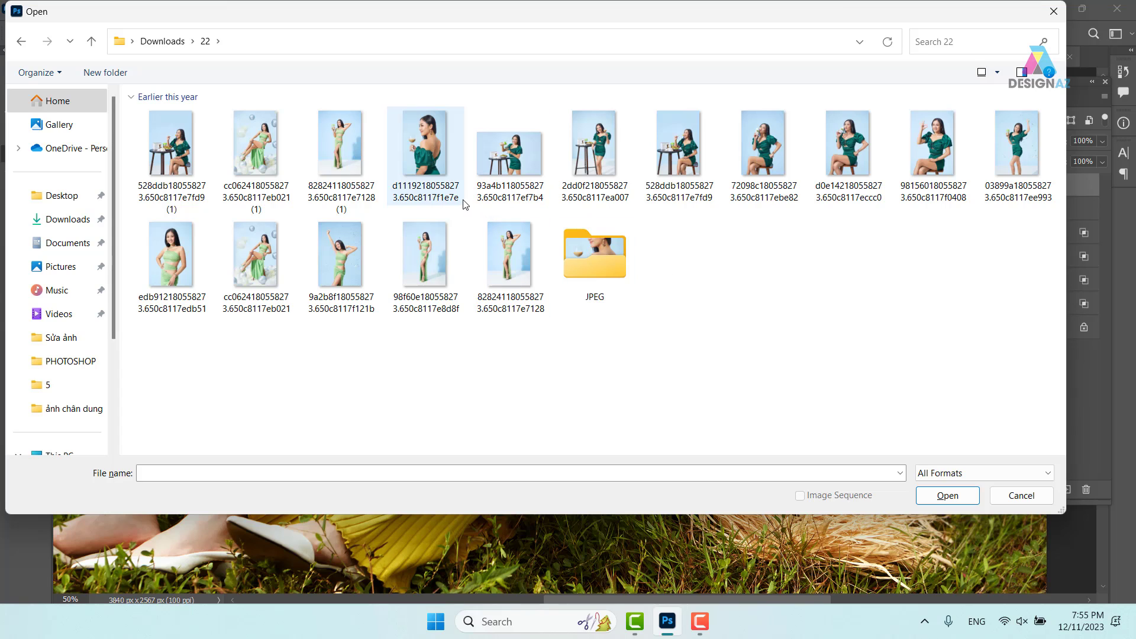
left_click(434, 176)
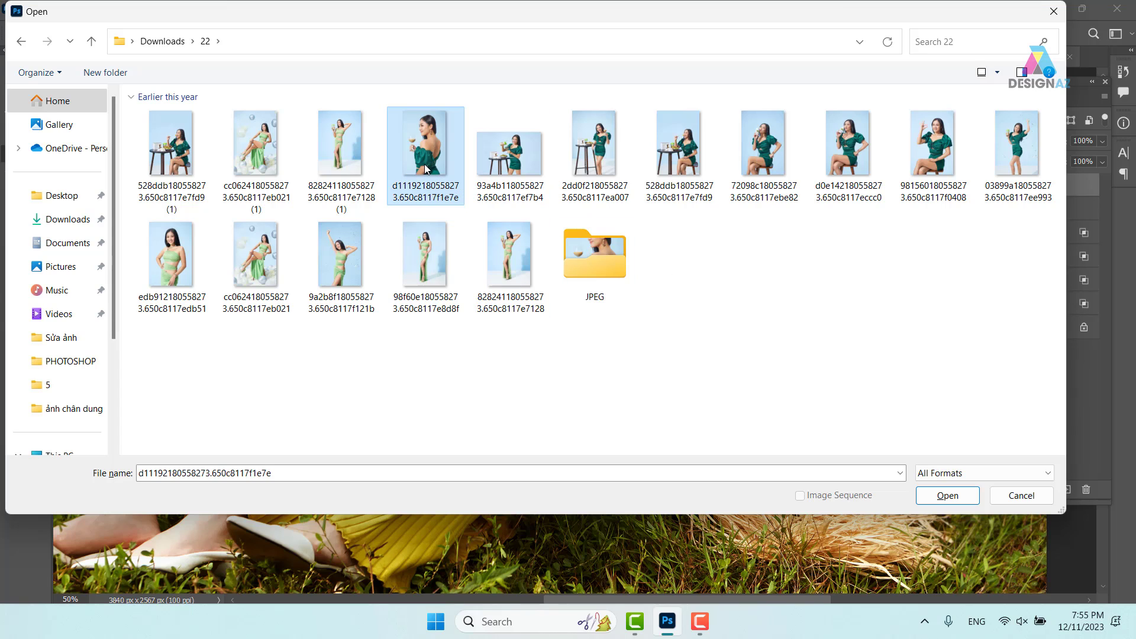
left_click(958, 498)
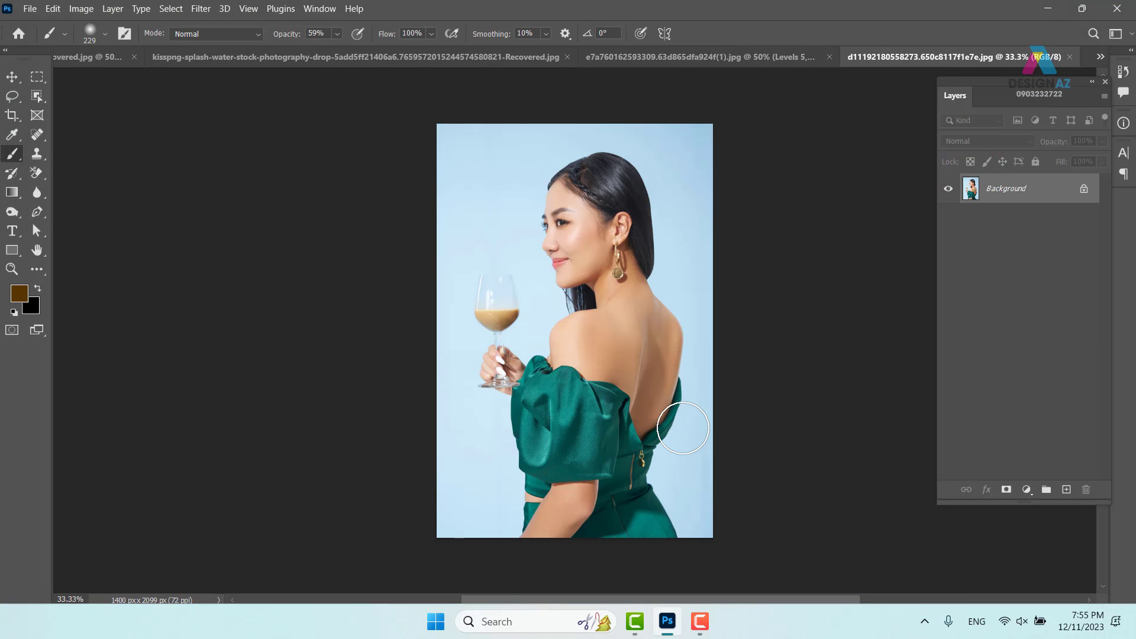
Step: Select the woman's green outfit with the Object Selection tool and copy it to a new layer
key("ctrl+plus")
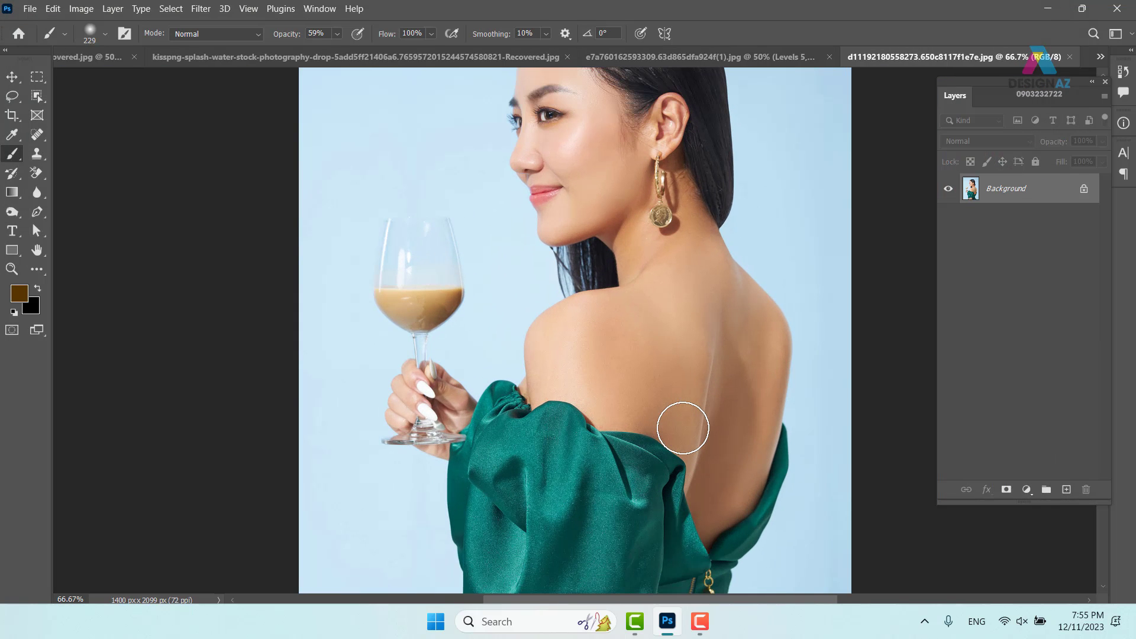
mouse_move(635, 475)
left_mouse_down()
mouse_move(545, 249)
mouse_move(486, 274)
left_mouse_up()
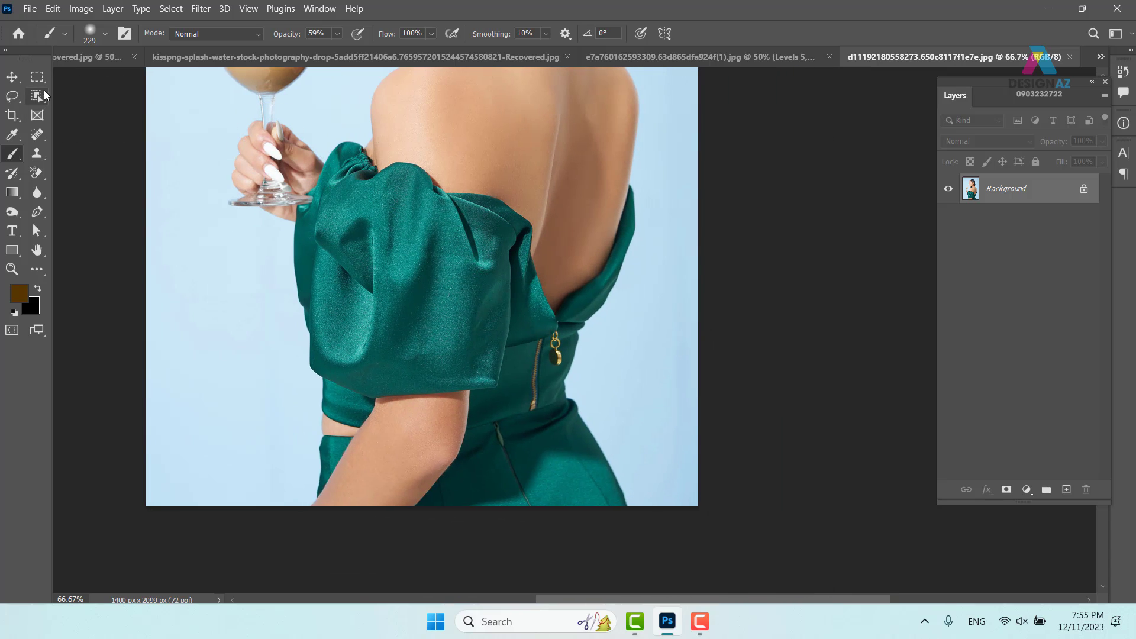
left_click(37, 96)
left_click_drag(258, 125, 717, 592)
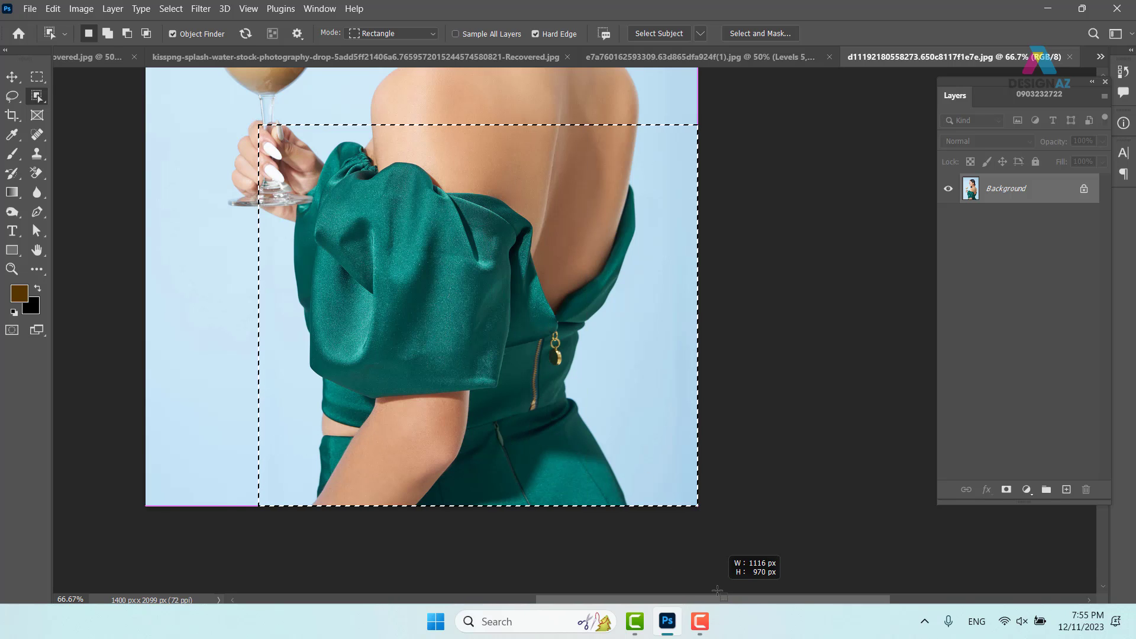
left_click_drag(641, 606, 641, 606)
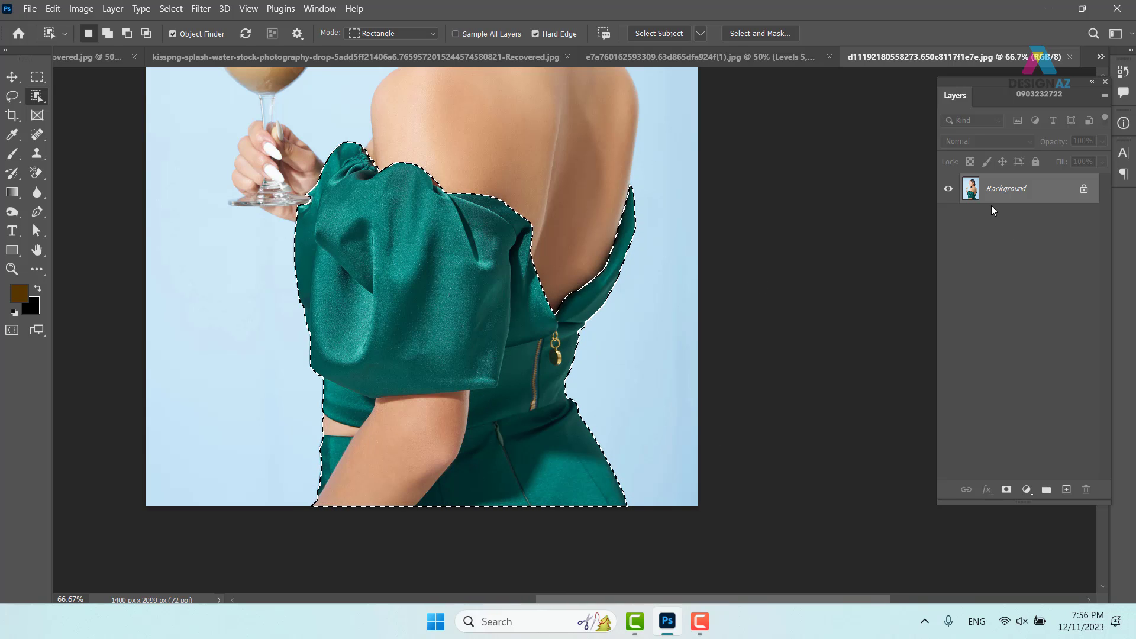
key("ctrl+j")
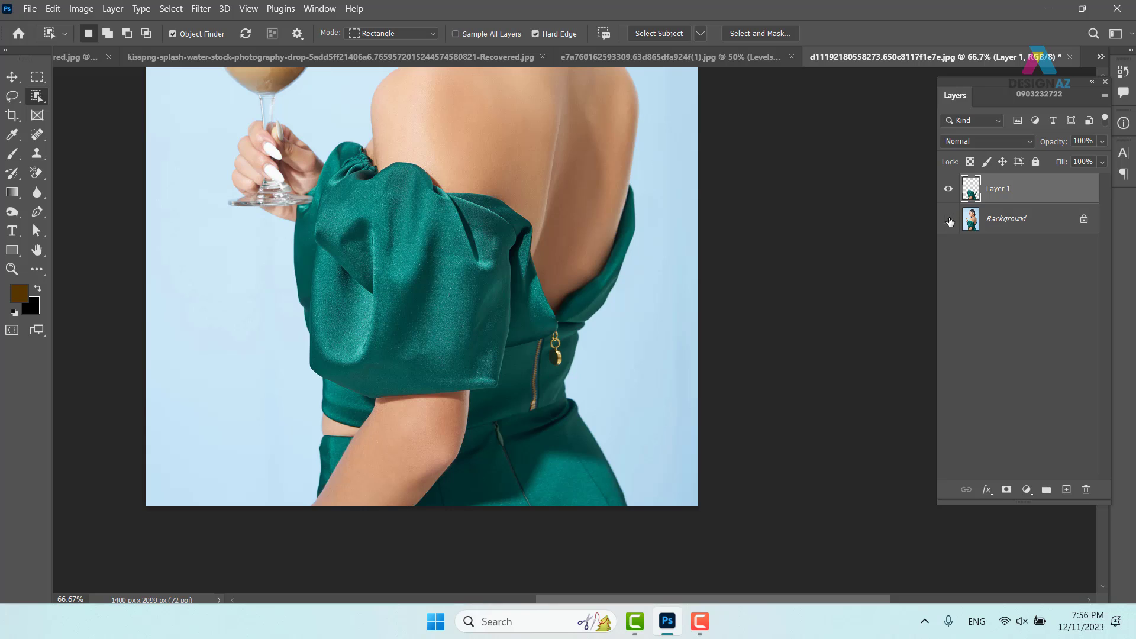
Step: Hide the Background layer and check the outfit cutout around the zipper, bare waist and arm
left_click(949, 220)
key("ctrl+plus")
key("ctrl+plus")
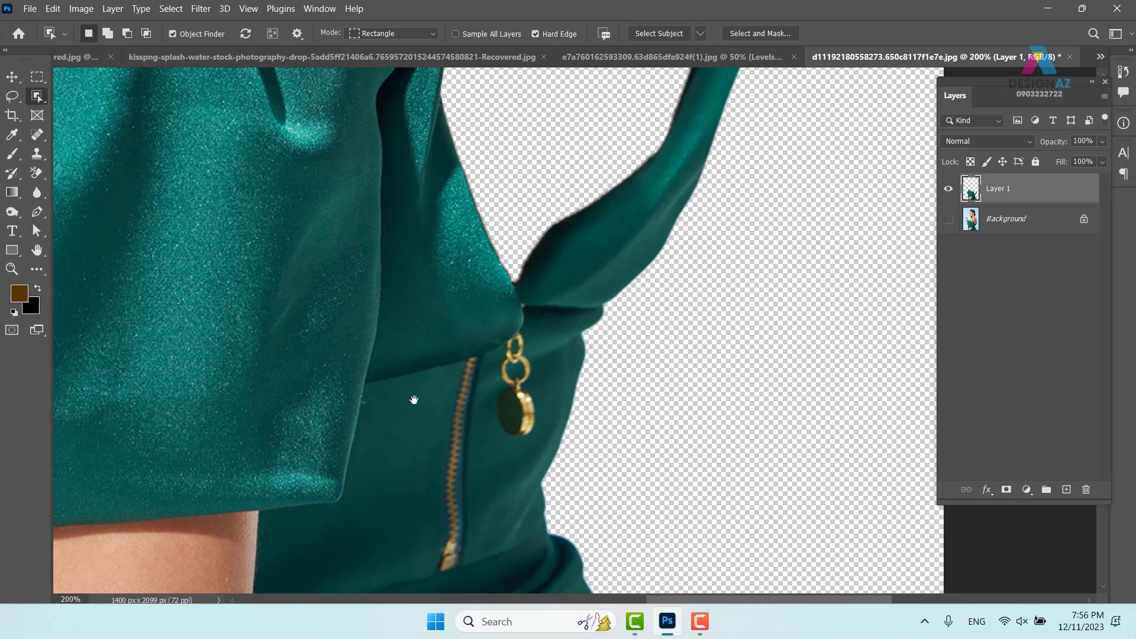
left_click_drag(314, 447, 641, 220)
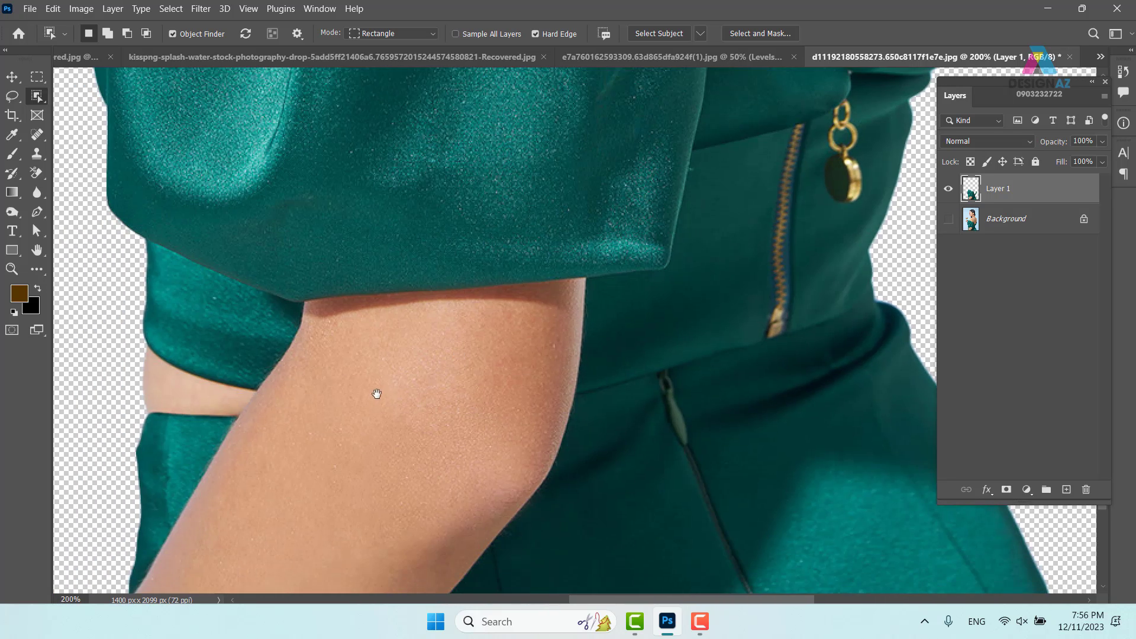
left_click_drag(376, 394, 459, 307)
Step: Trace a closed Pen tool path around the bare waist skin between the top and the skirt, beside the arm
key("p")
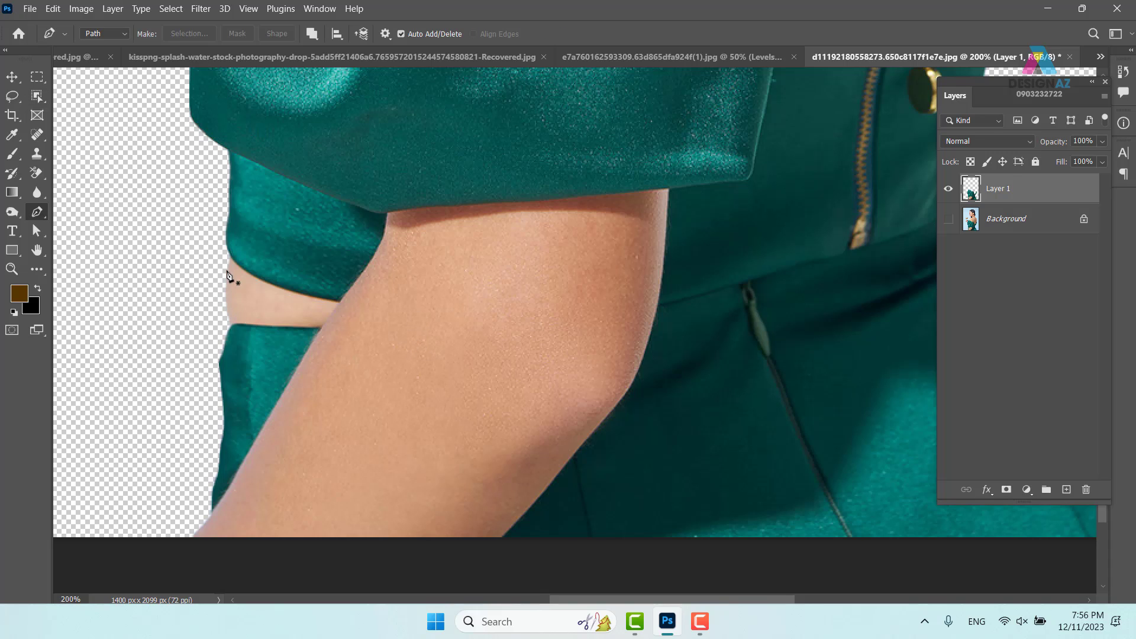
left_click(224, 236)
left_click_drag(340, 299, 465, 319)
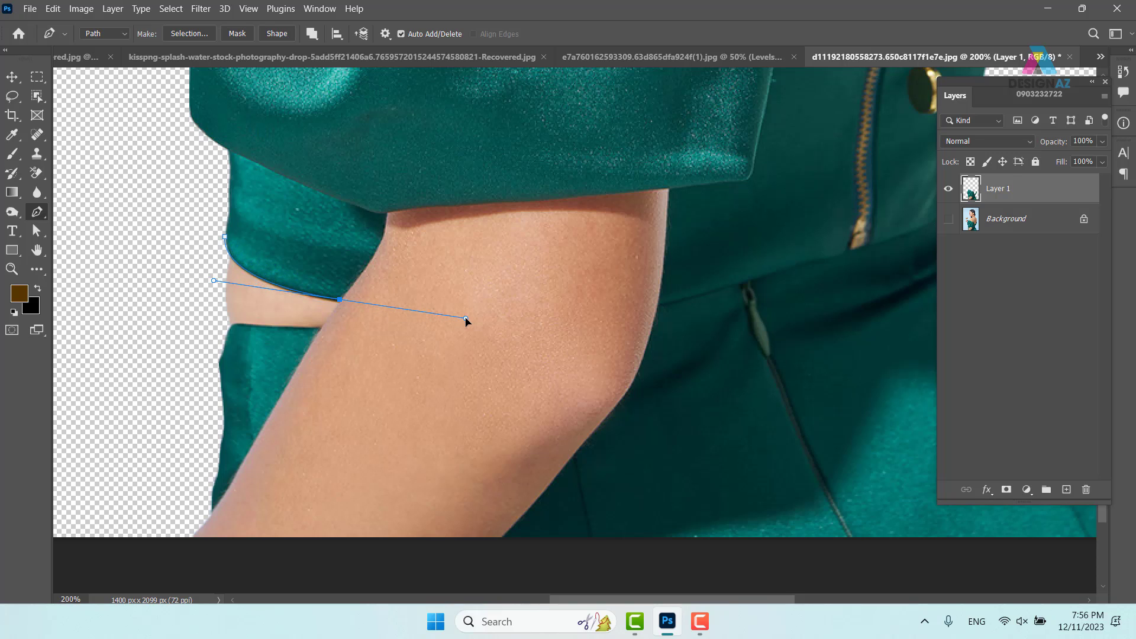
left_click(340, 299, "alt")
left_click(320, 330)
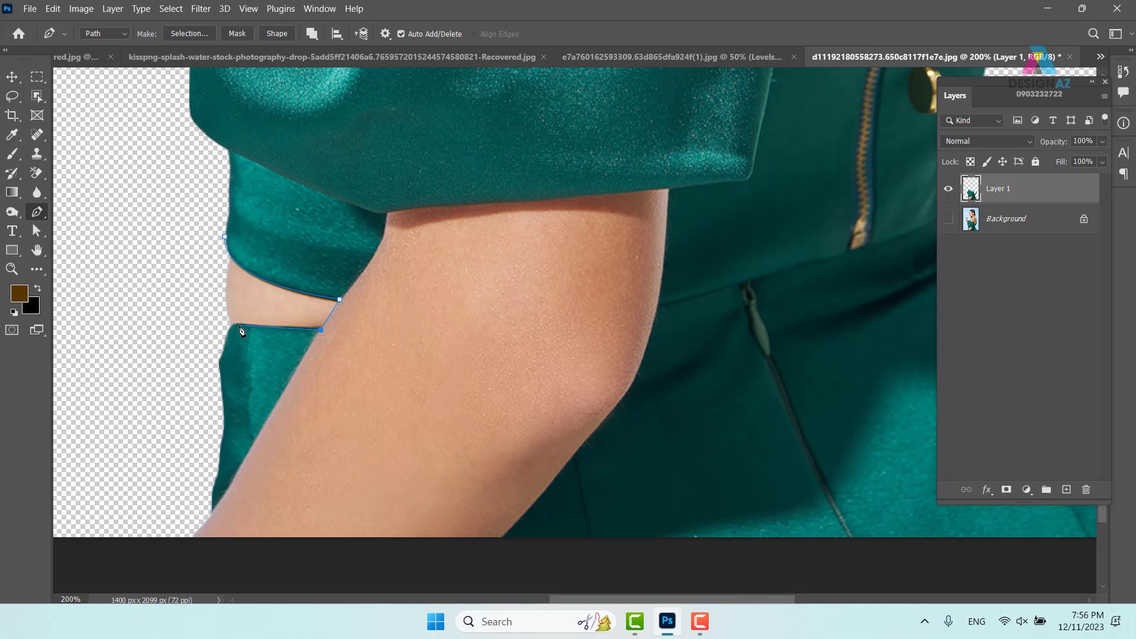
left_click_drag(237, 325, 221, 318)
left_click(237, 324, "alt")
left_click_drag(225, 339, 222, 354)
left_click(184, 302)
left_click(193, 262)
left_click(225, 237)
Step: Convert the waist path to a selection, delete the skin inside it from Layer 1, and deselect
key("ctrl+Return")
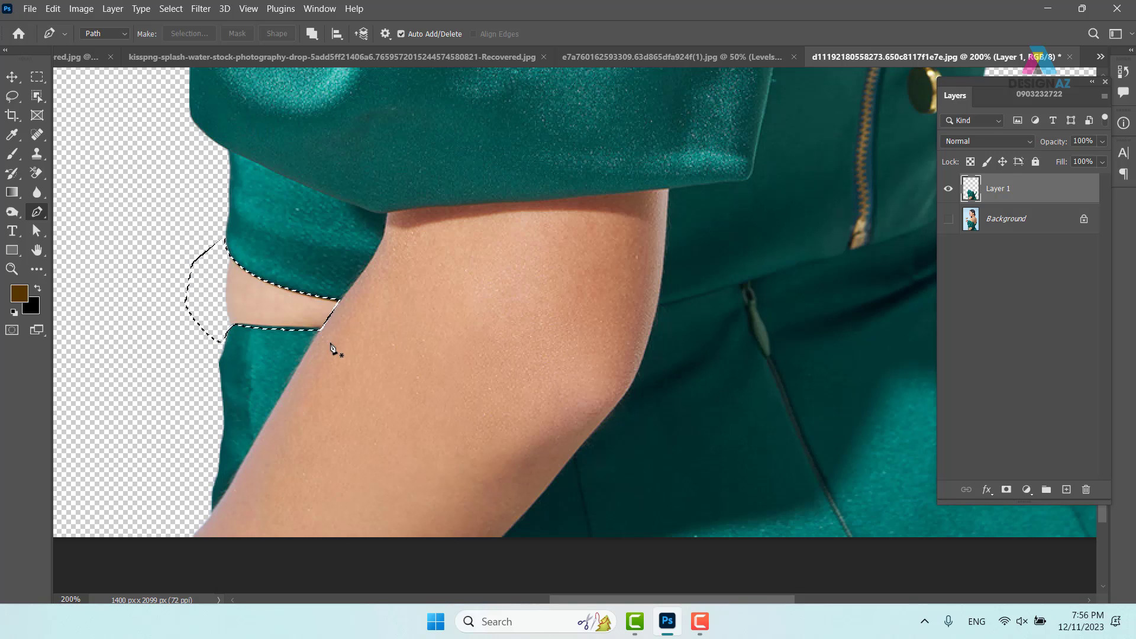
key("v")
key("Delete")
key("ctrl+d")
Step: Trace a Pen tool path along the sleeve hem and down the arm's inner edge, curving it around the elbow
key("p")
left_click_drag(473, 301, 421, 314)
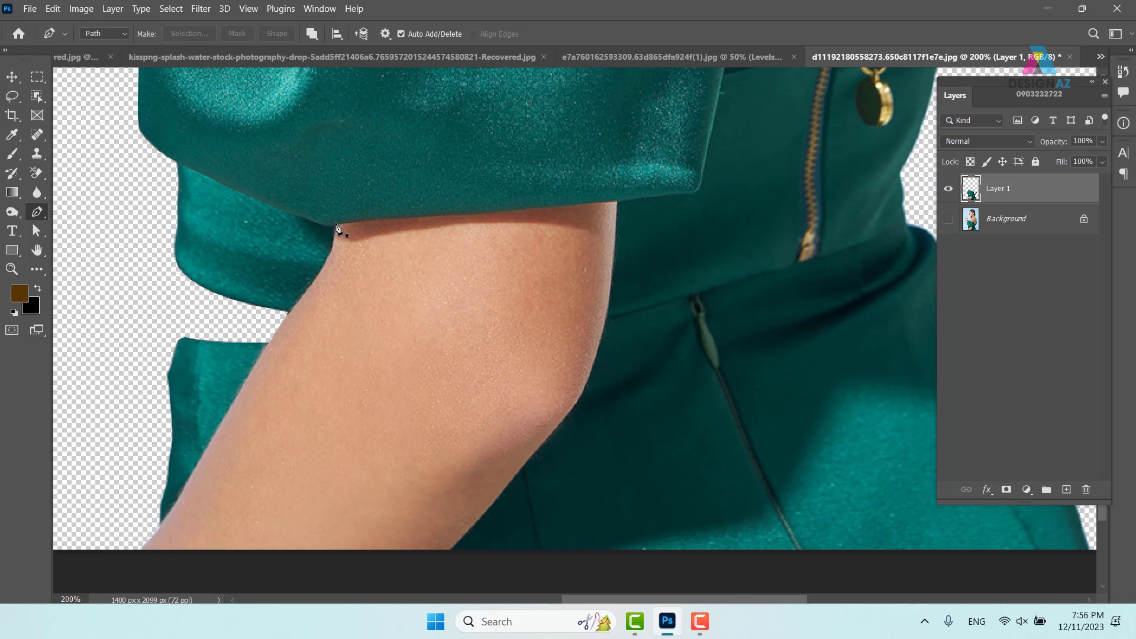
left_click(333, 225)
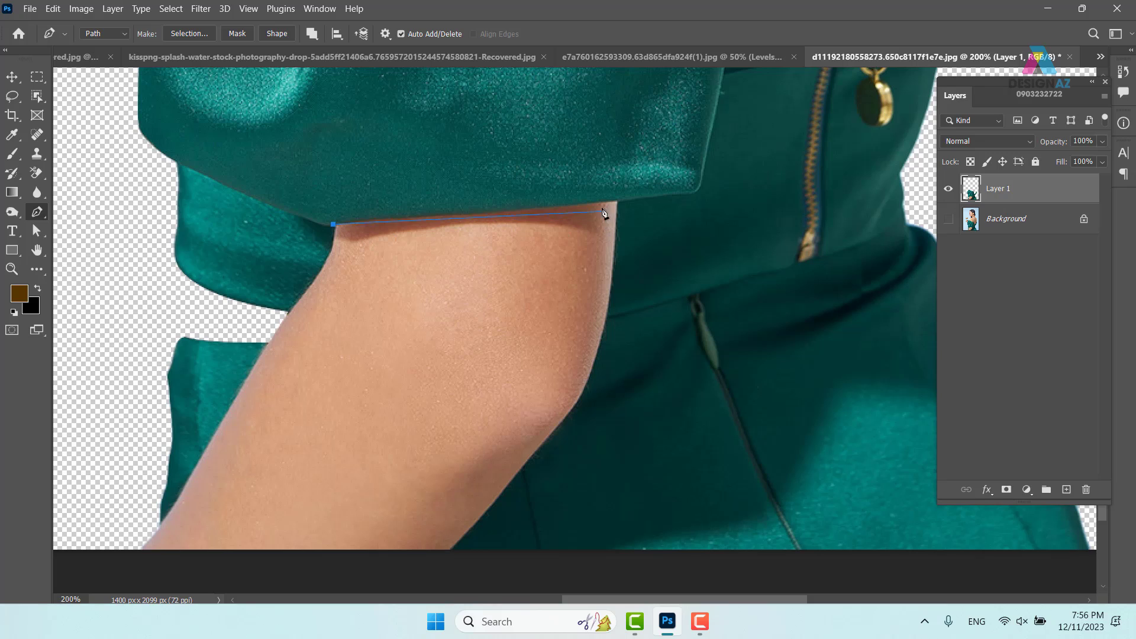
left_click_drag(514, 210, 524, 208)
left_click(617, 202)
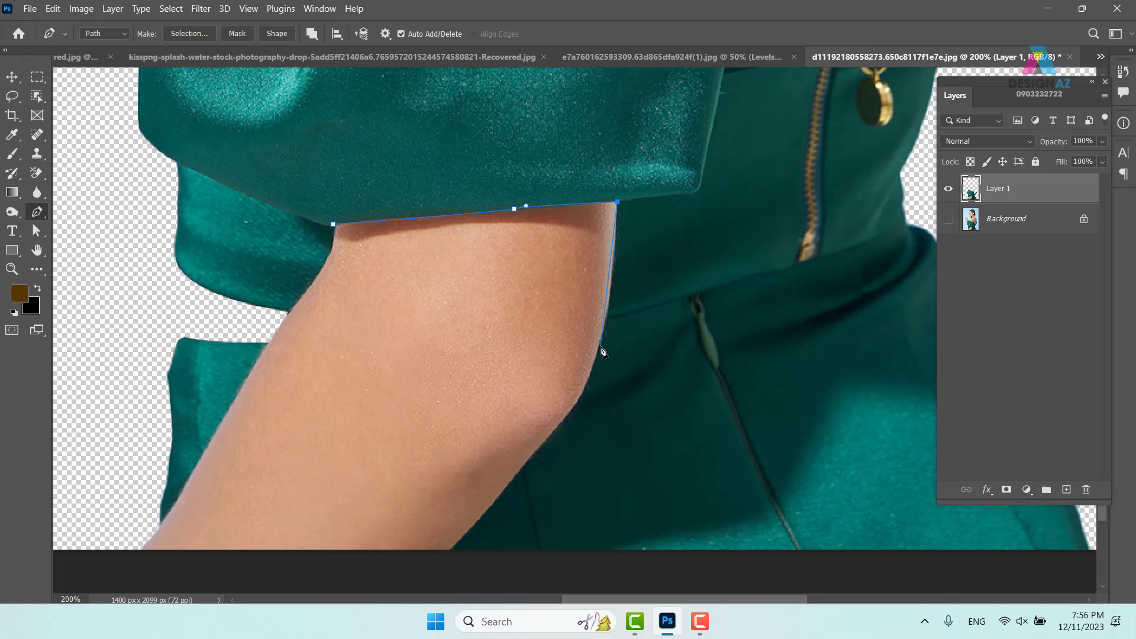
left_click_drag(599, 347, 615, 261)
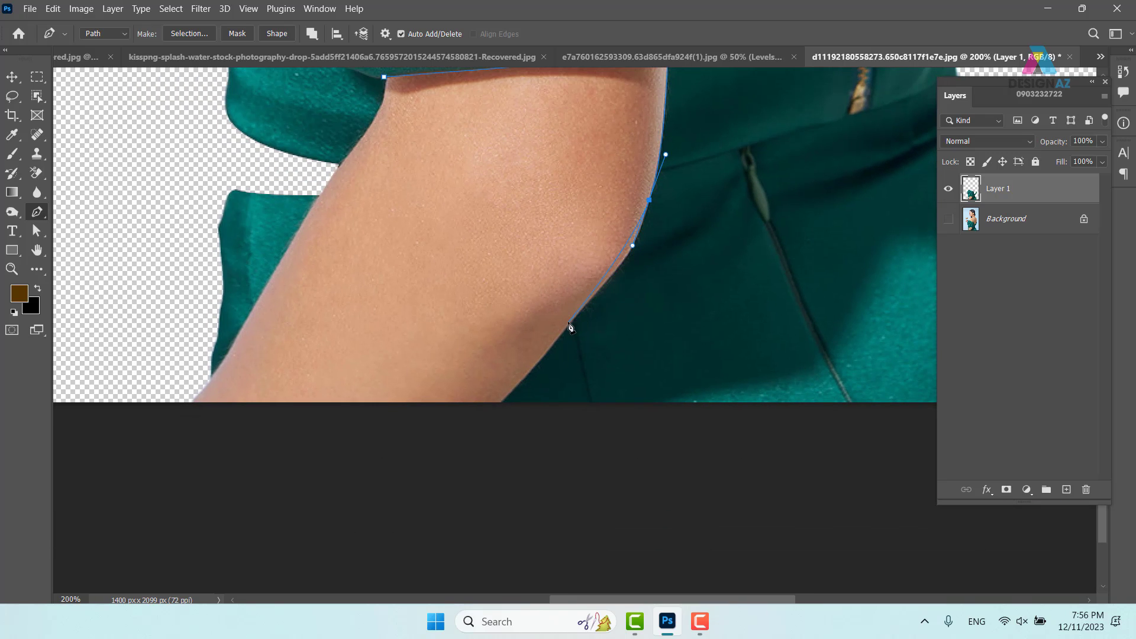
left_click_drag(566, 327, 537, 358)
left_click_drag(633, 246, 631, 266)
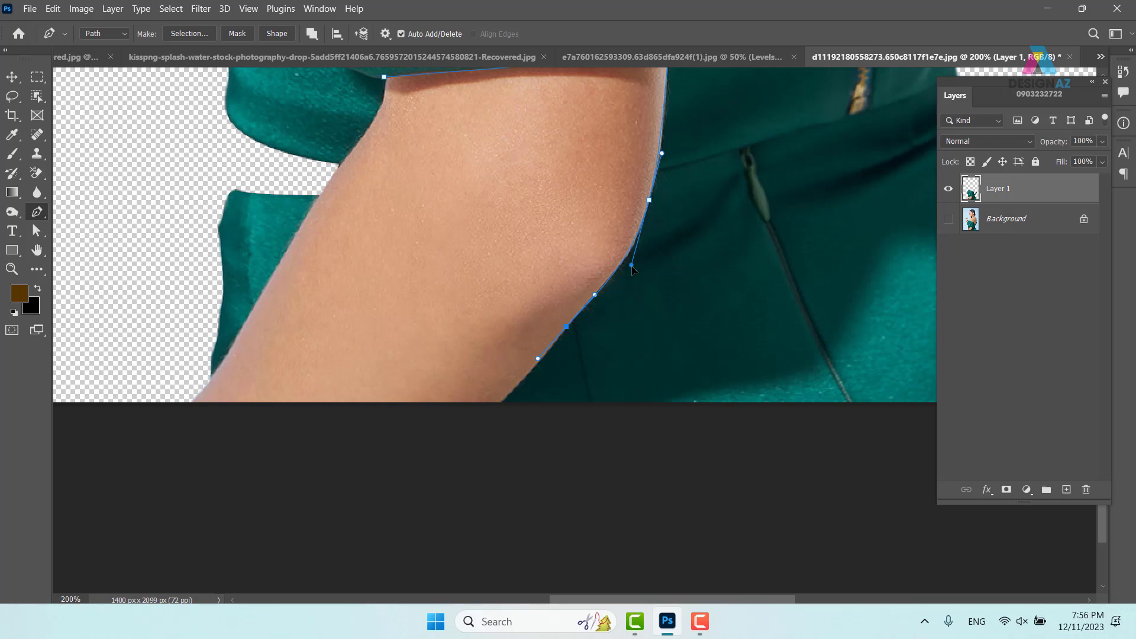
Step: Continue the path across the image's lower edge and up the arm's outer edge, closing it at the sleeve hem
left_click(494, 412)
left_click(190, 405)
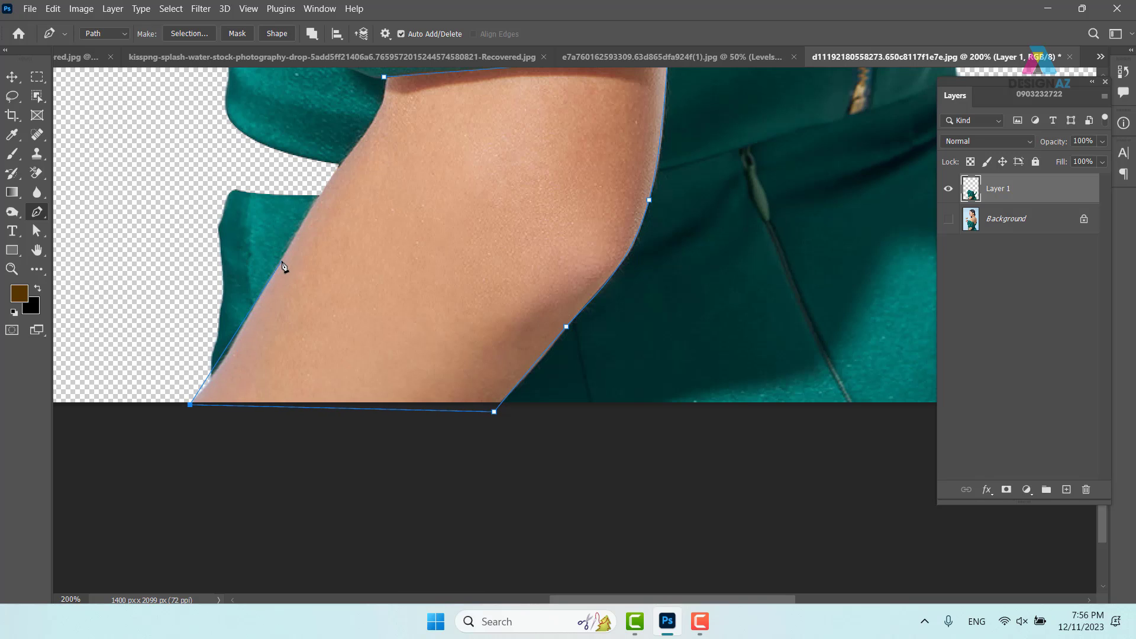
left_click_drag(282, 261, 307, 194)
left_click(282, 261, "alt")
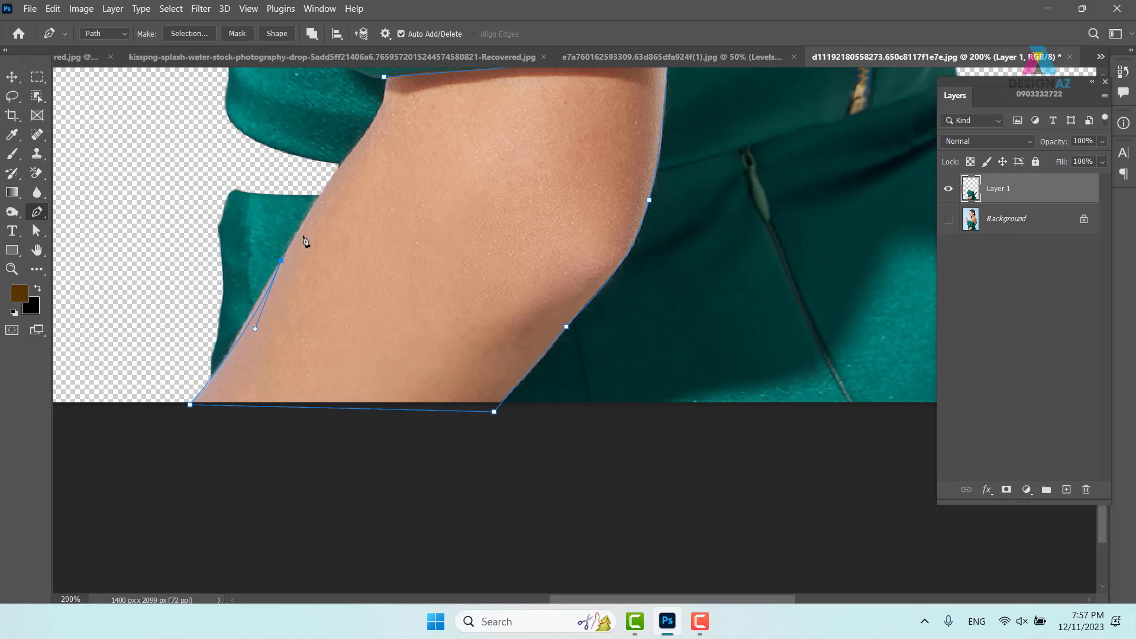
left_click(340, 165)
left_click_drag(384, 78, 373, 264)
Step: Delete the skin inside the arm path from Layer 1 through a selection, and show the Background layer again
key("ctrl+Return")
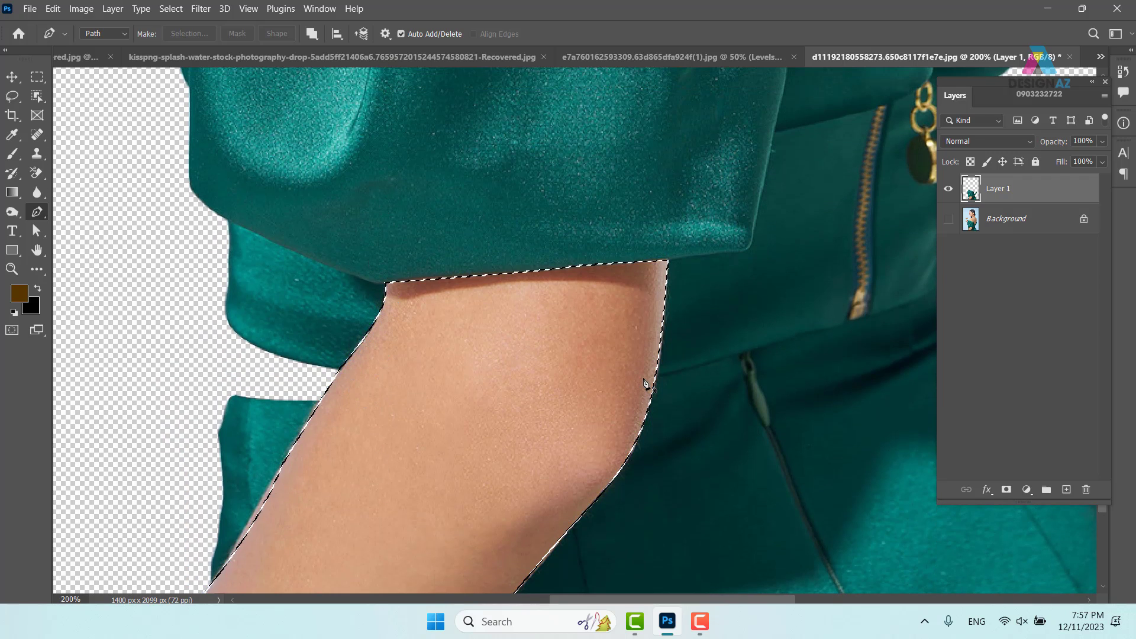
key("Delete")
key("v")
key("ctrl+d")
key("ctrl+minus")
key("ctrl+minus")
key("ctrl+minus")
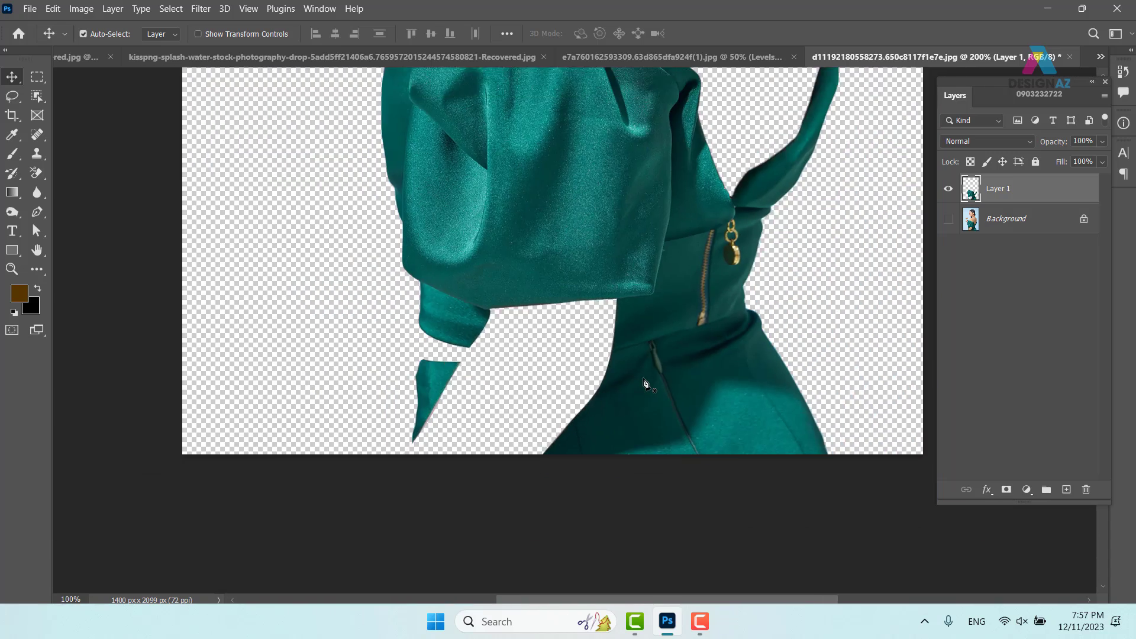
left_click_drag(706, 306, 618, 361)
left_click(948, 219)
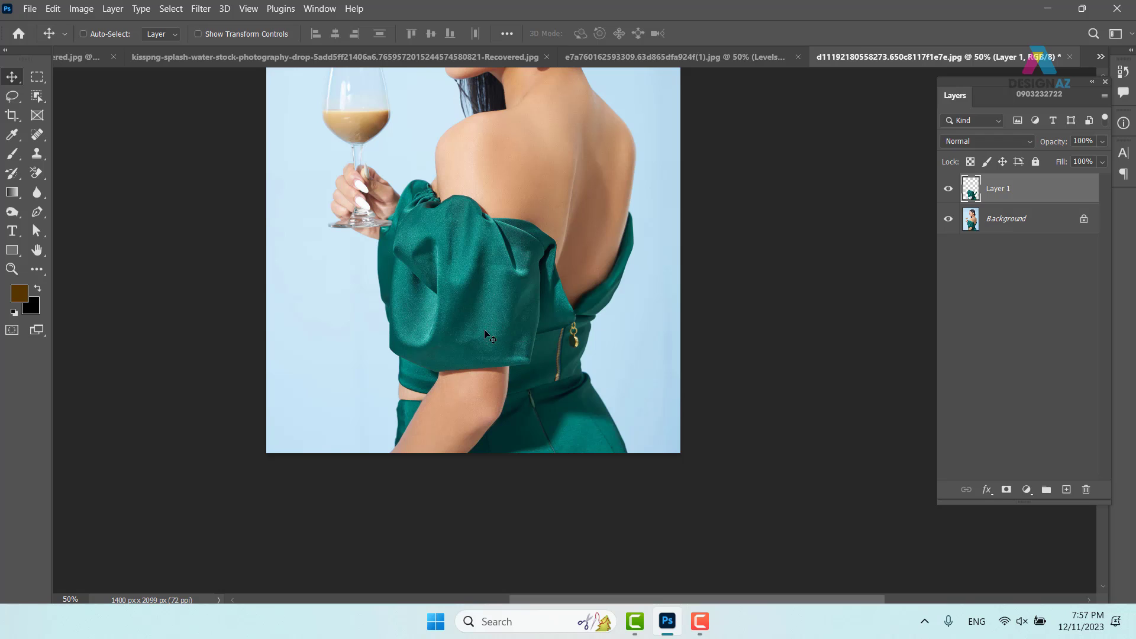
Step: Try moving the outfit cutout on Layer 1 away from the woman, and undo the move
right_click(500, 312)
left_click(521, 320)
left_click_drag(508, 318, 583, 306)
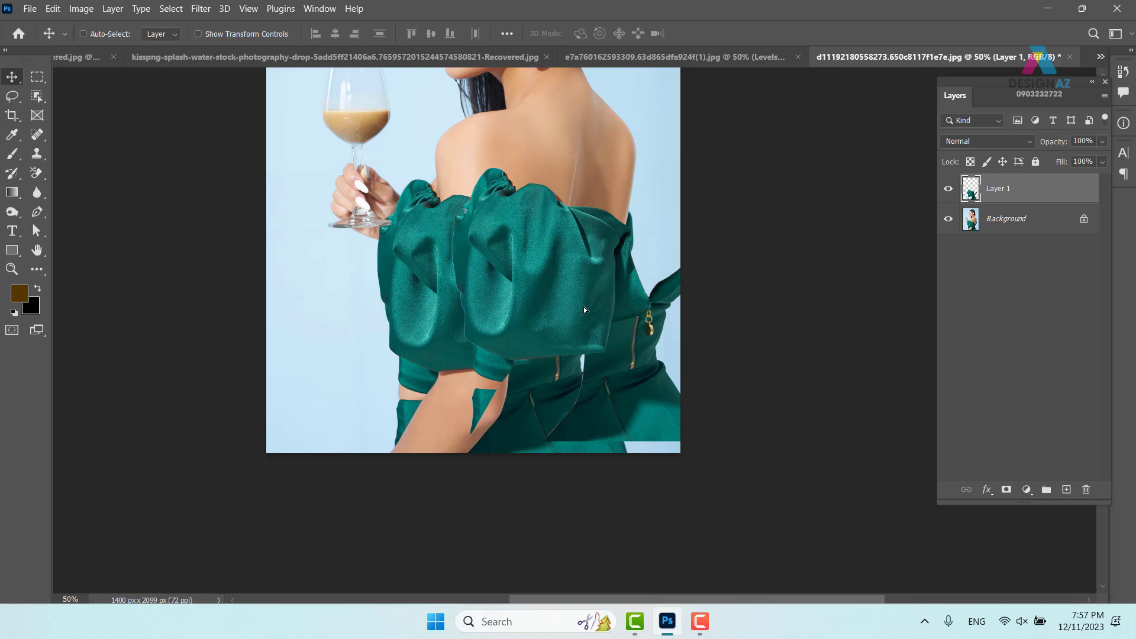
key("ctrl+z")
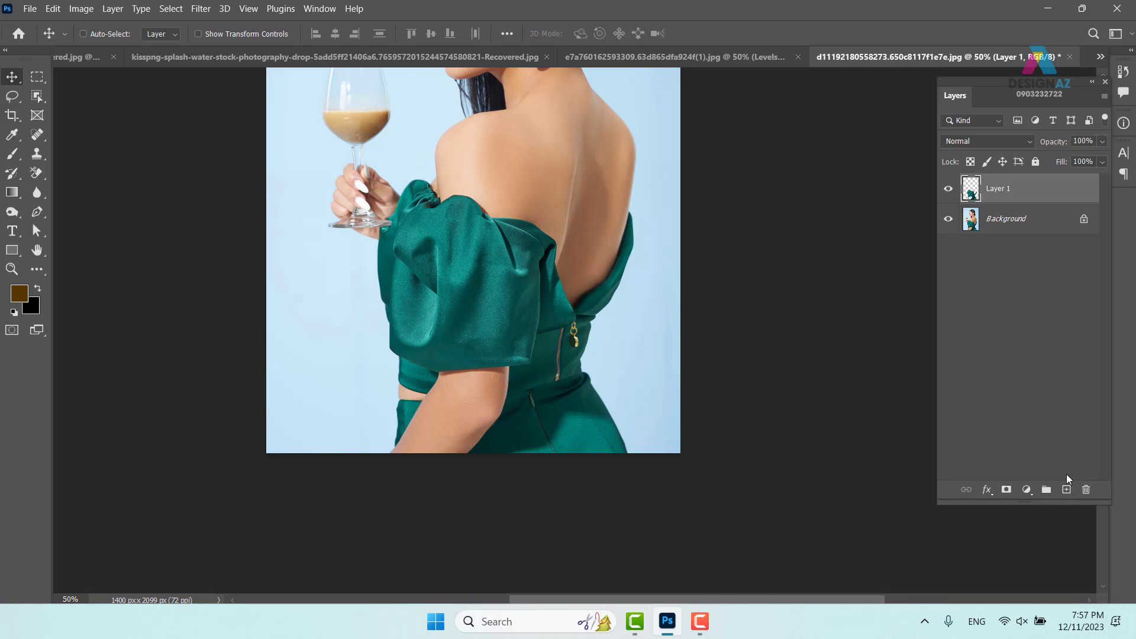
Step: Duplicate Layer 1, try moving the copy aside, and undo the move
key("ctrl+j")
left_click_drag(471, 308, 588, 258)
key("ctrl+z")
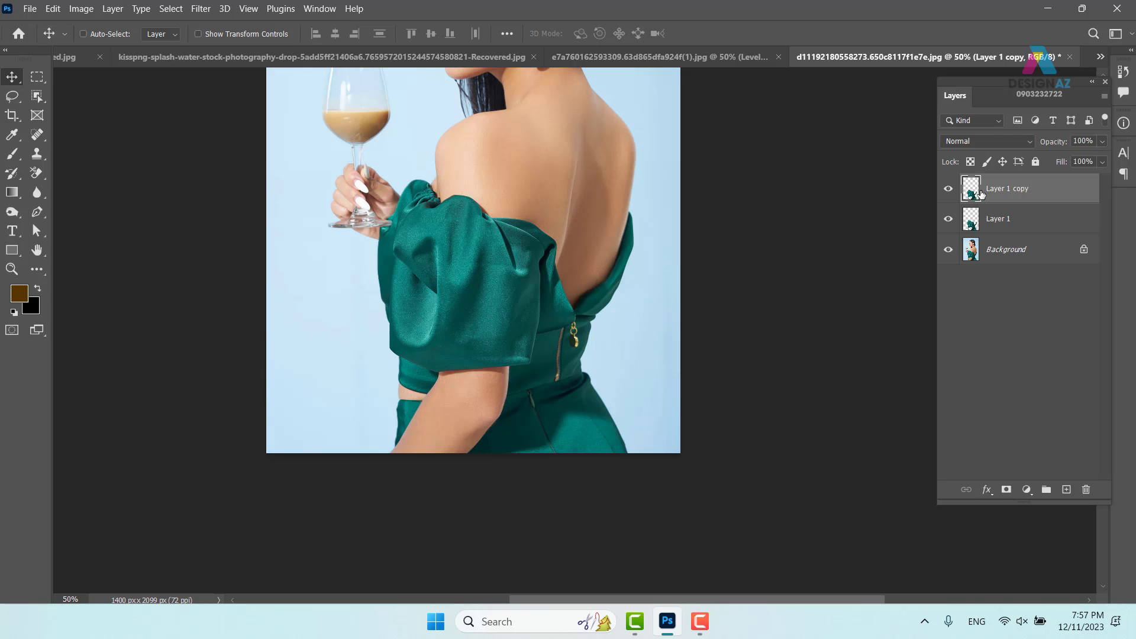
left_click(999, 142)
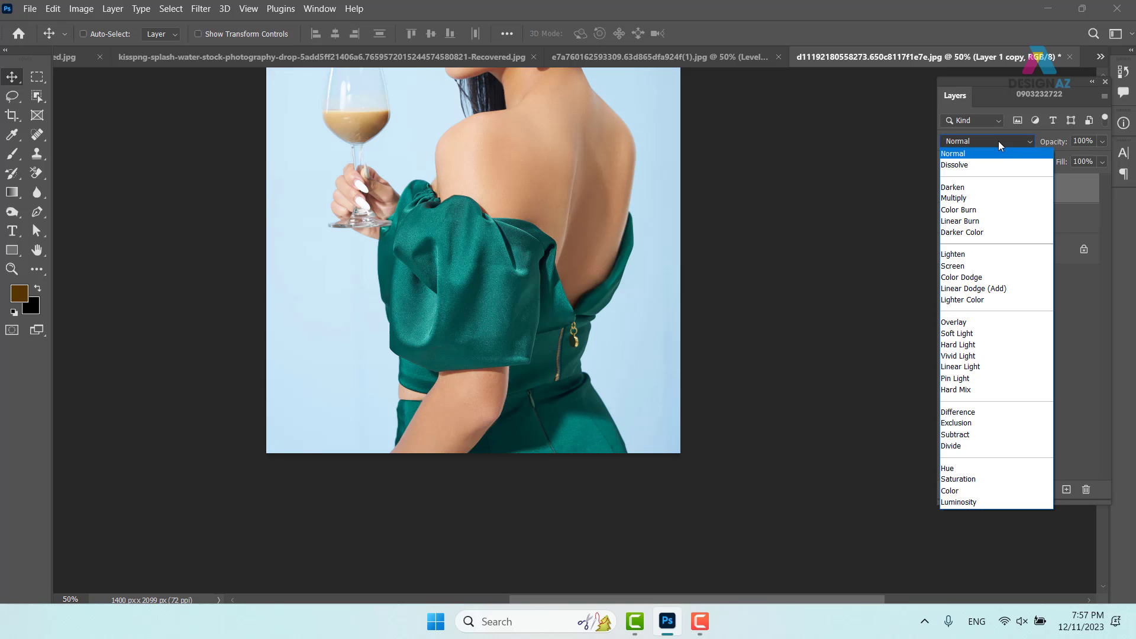
left_click(999, 141)
Step: Fill the outfit on Layer 1 copy with bright yellow, transparent pixels locked, and set its blend mode to Color
left_click(19, 293)
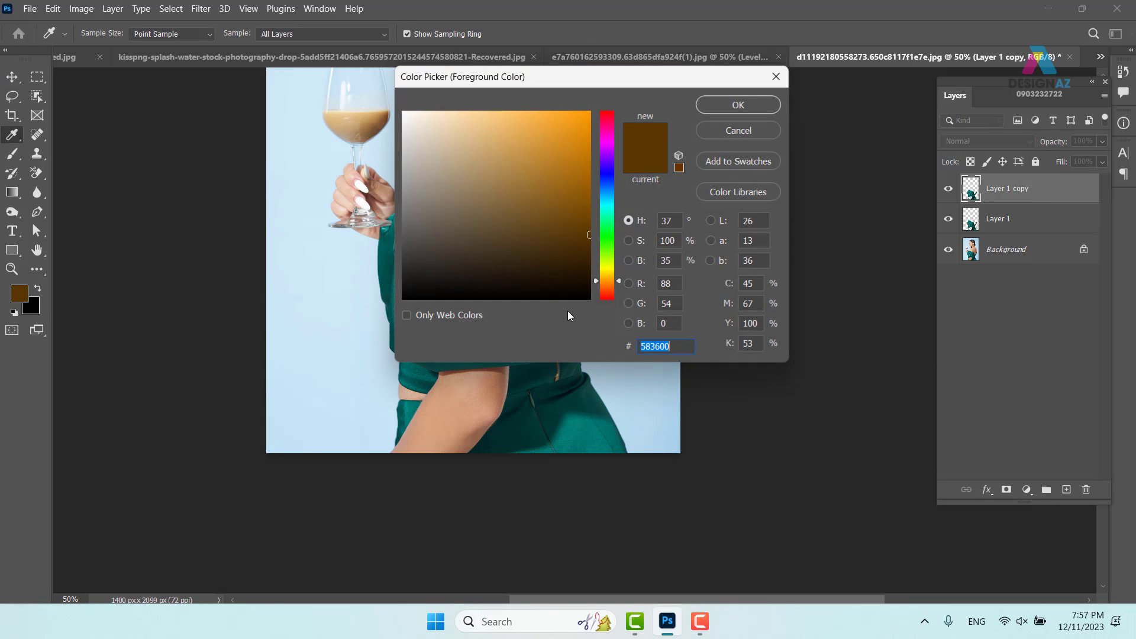
left_click(588, 113)
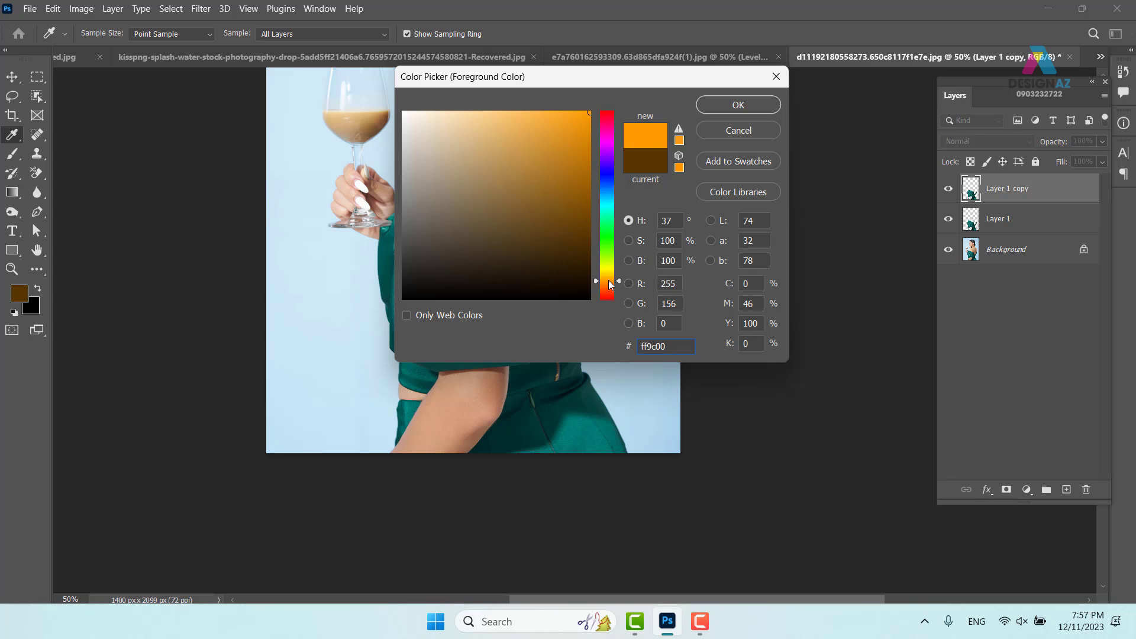
left_click_drag(608, 279, 609, 275)
left_click(737, 105)
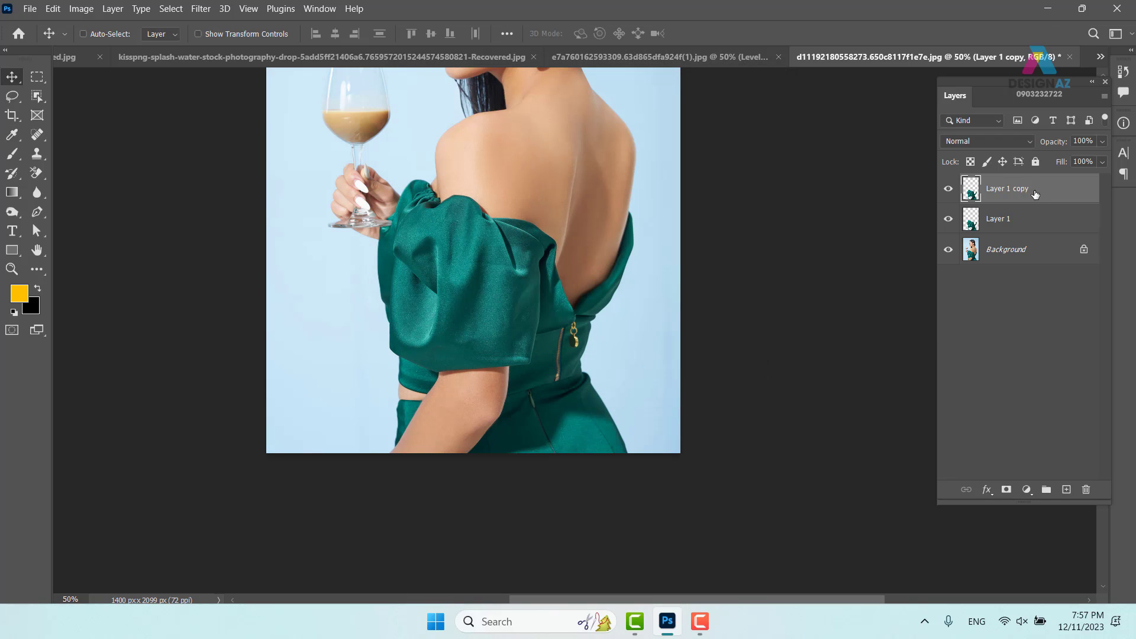
left_click(970, 161)
key("alt+BackSpace")
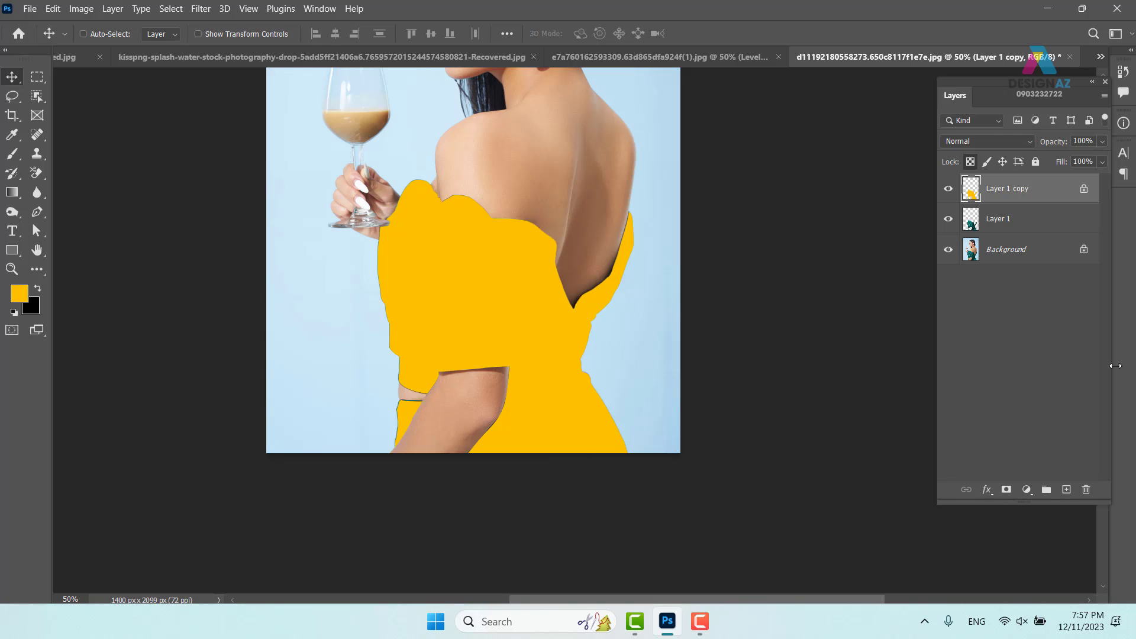
left_click(1006, 142)
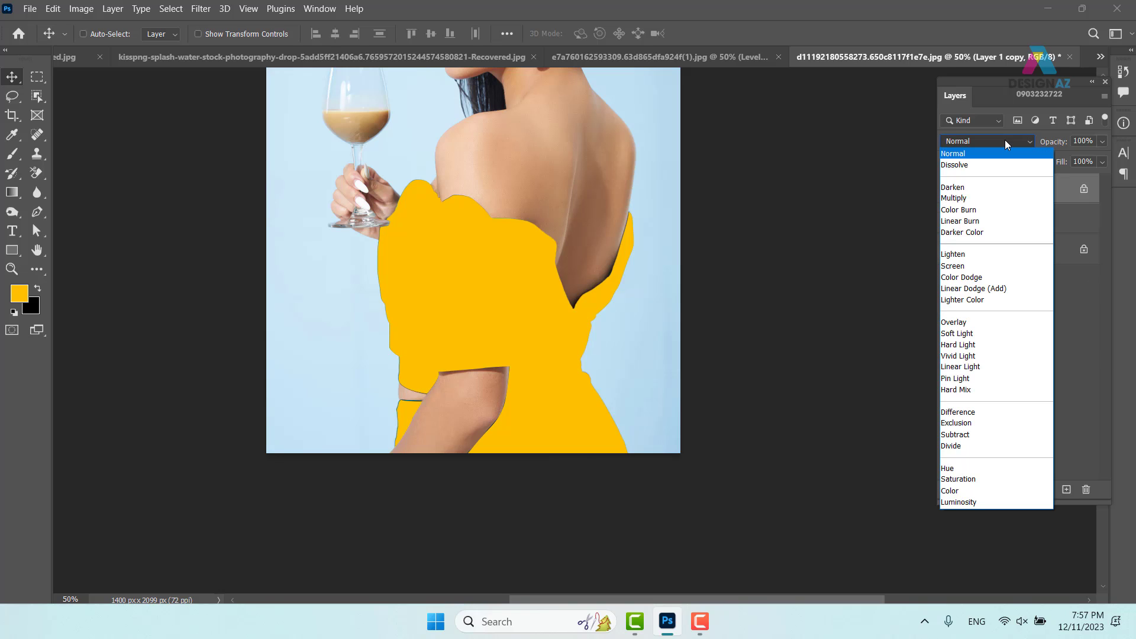
left_click(965, 490)
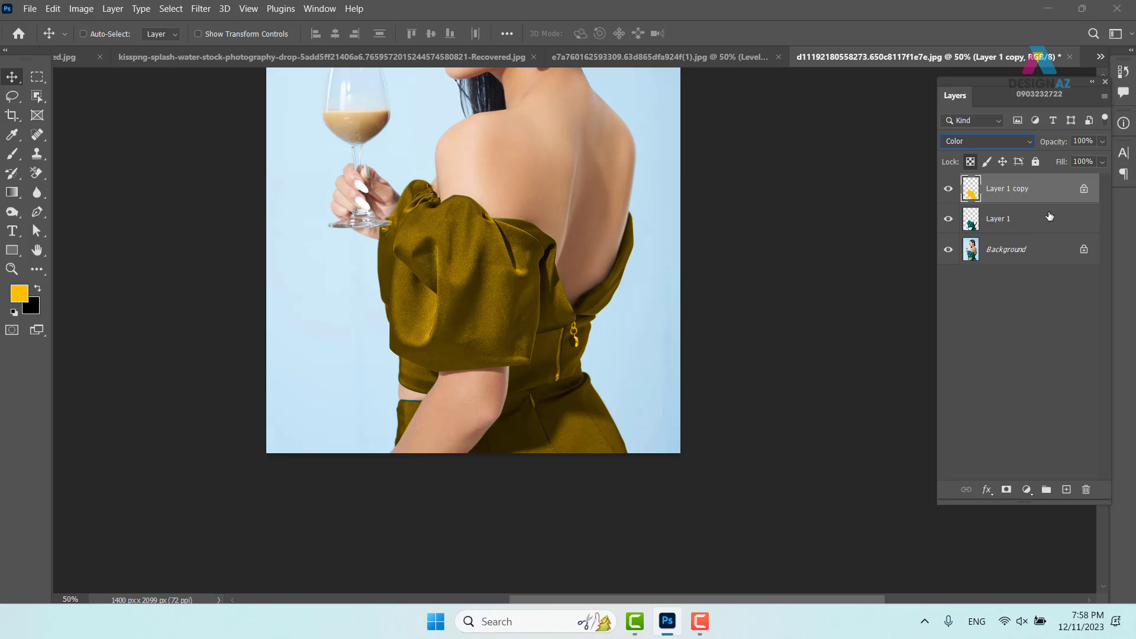
Step: Unlock the transparent pixels of the yellow Layer 1 copy and delete the layer
left_click(970, 161)
left_click_drag(476, 291, 536, 297)
key("Delete")
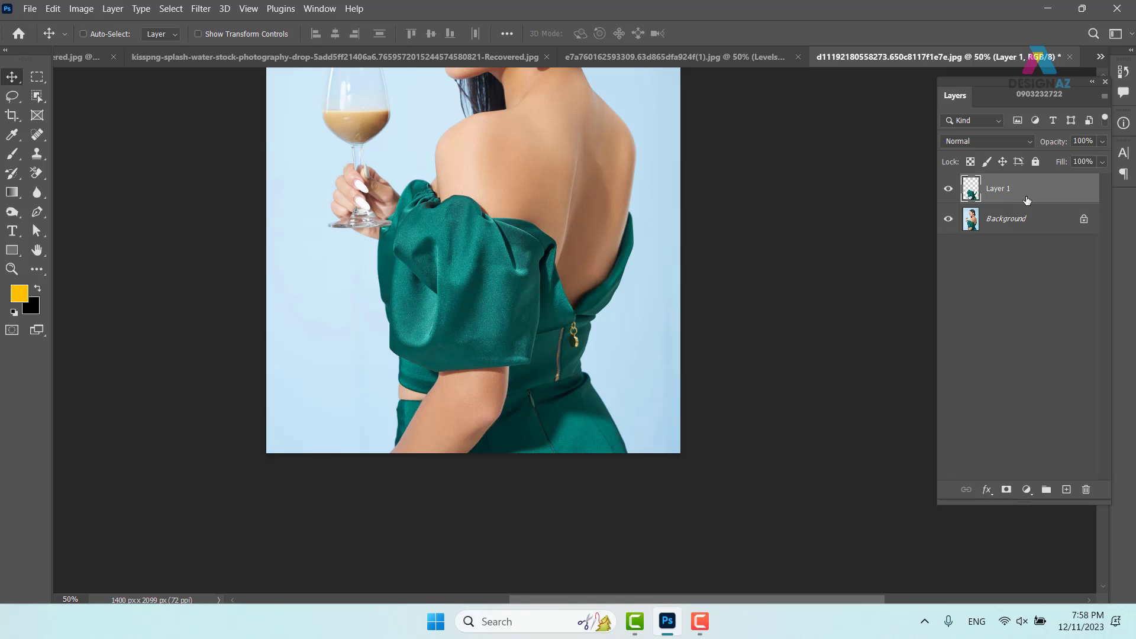
Step: Duplicate Layer 1, hide the original, and desaturate the outfit on the copy
key("ctrl+plus")
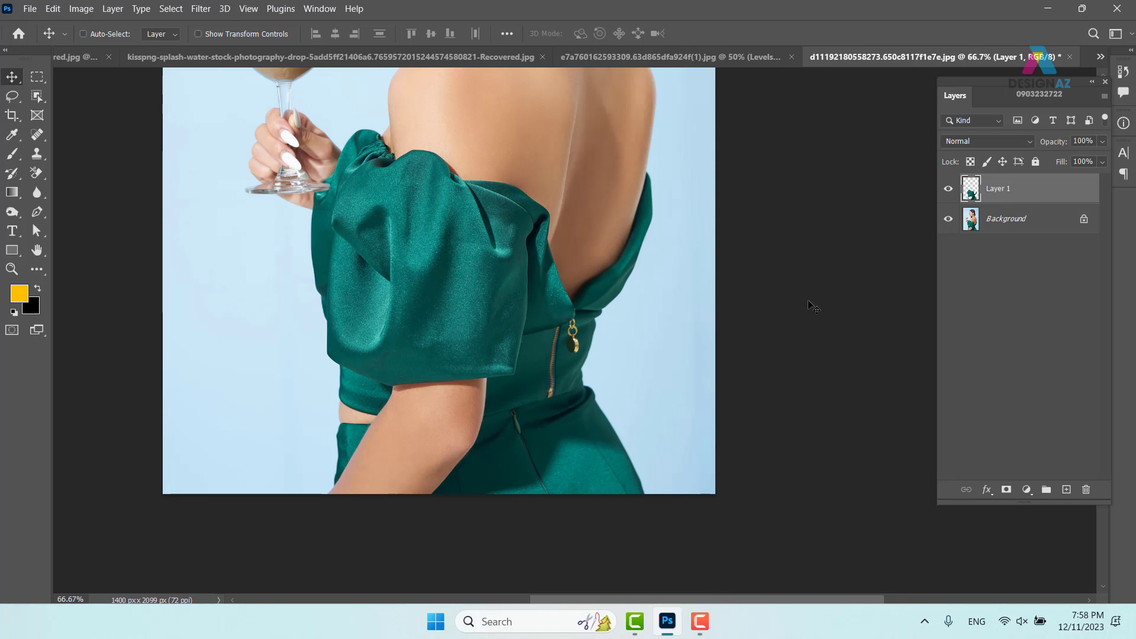
left_click_drag(541, 330, 518, 328)
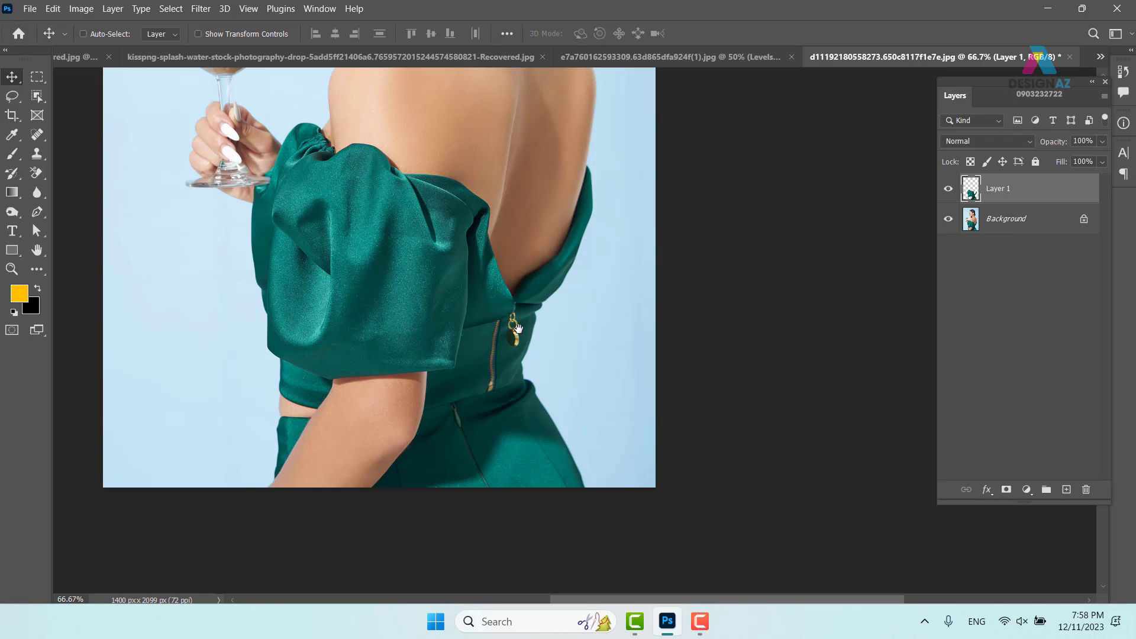
key("ctrl+j")
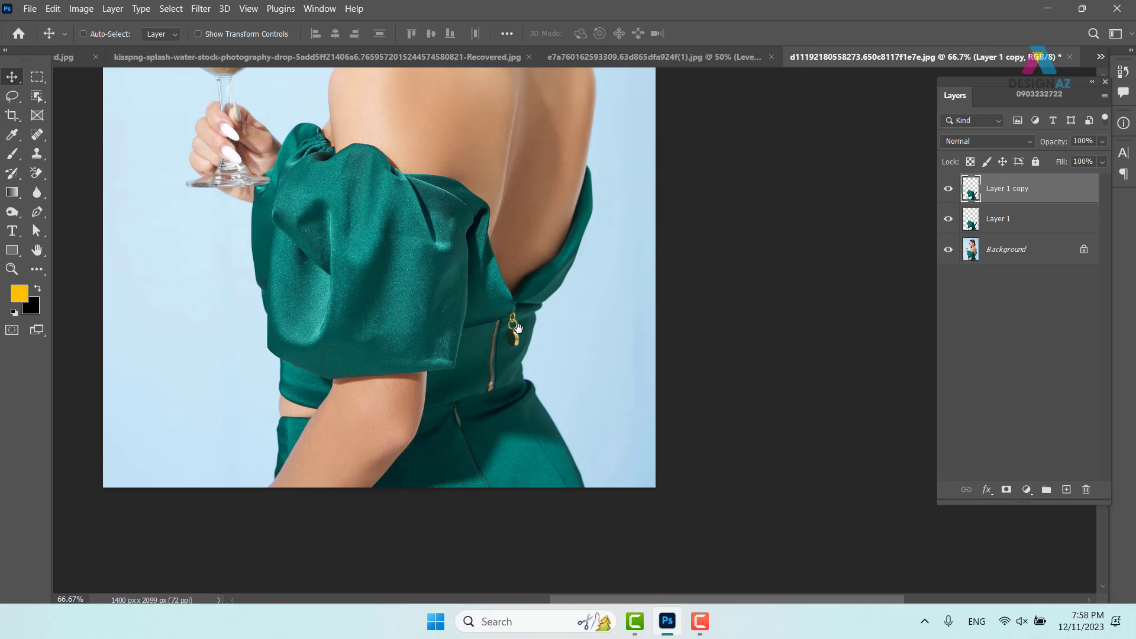
left_click(948, 220)
left_click(989, 227)
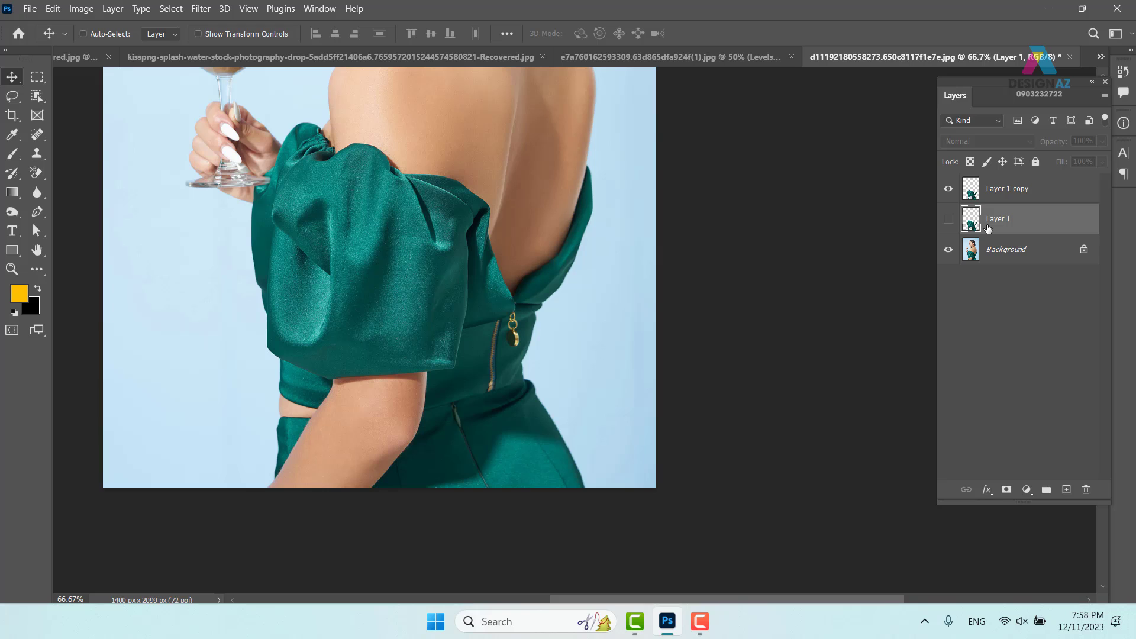
left_click(1021, 191)
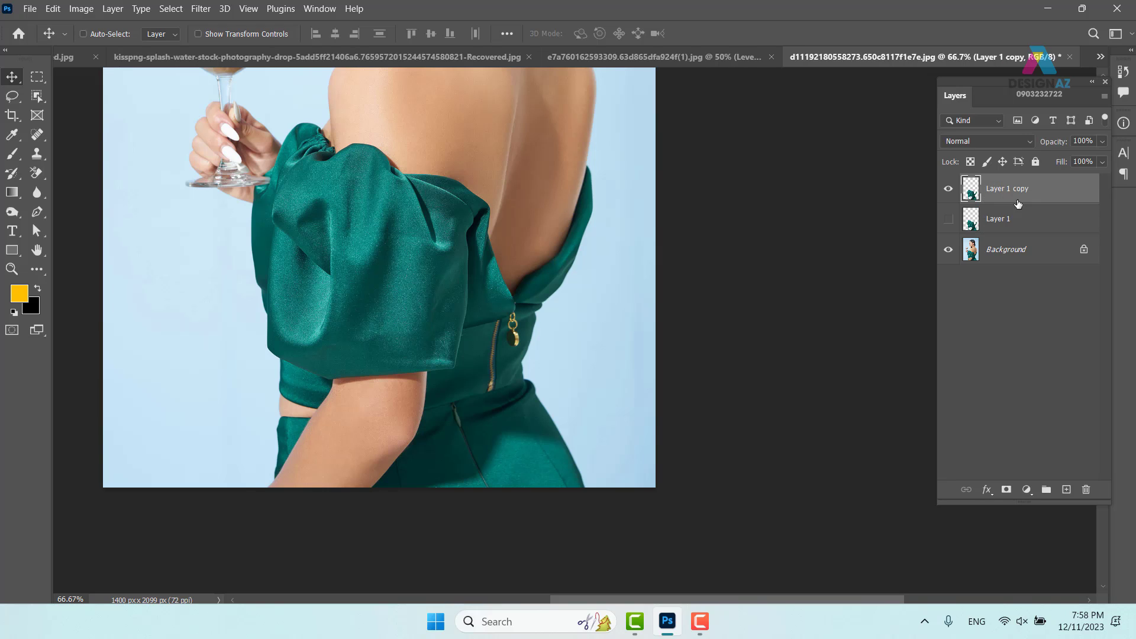
key("ctrl+shift+u")
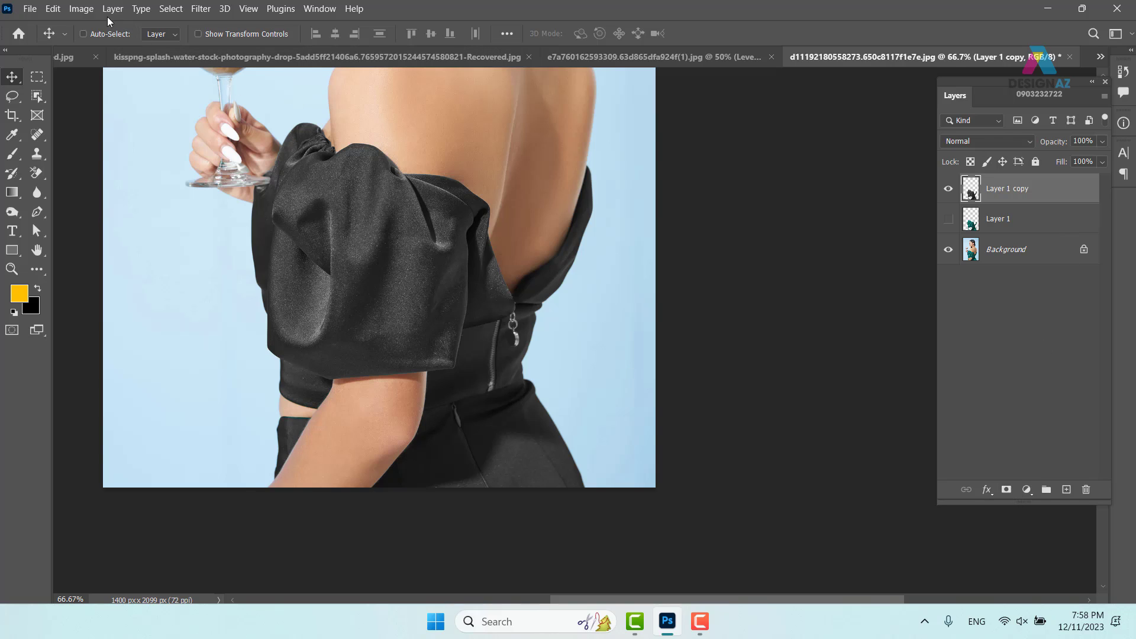
Step: Start a Levels adjustment on Layer 1 copy with the auto color correction algorithm set to Enhance Monochromatic Contrast
left_click(81, 8)
mouse_move(106, 55)
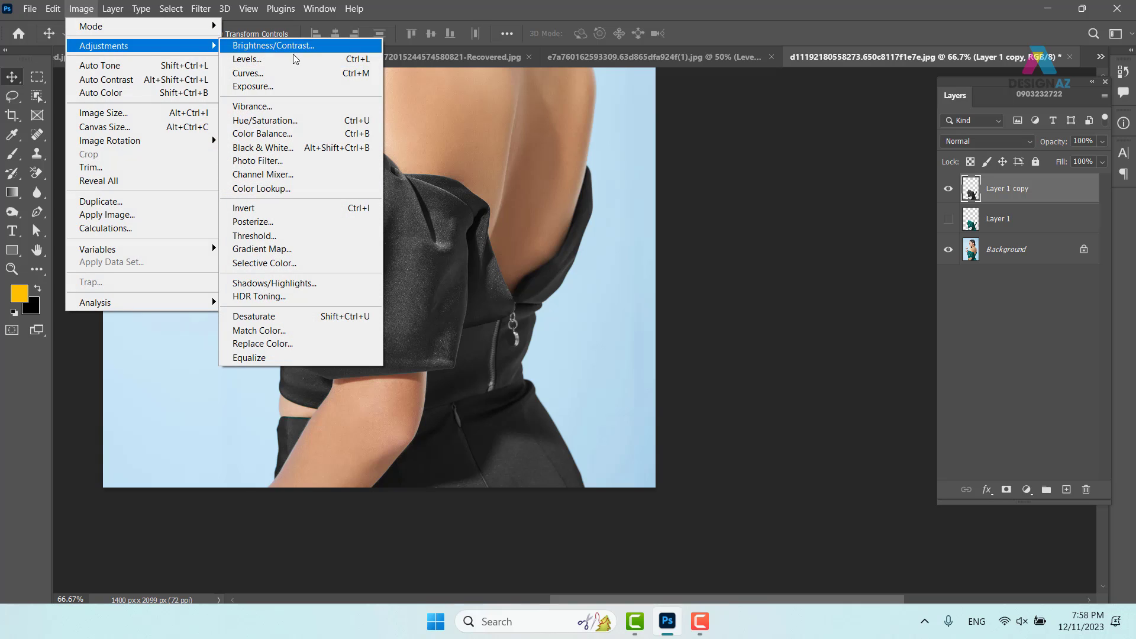
left_click(296, 65)
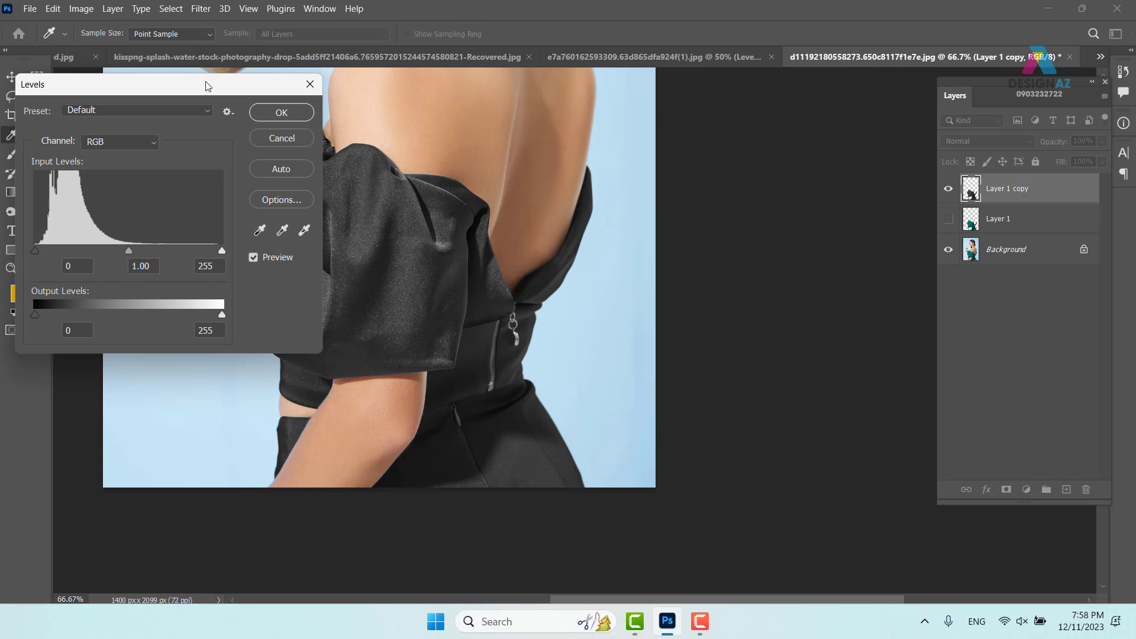
left_click_drag(207, 84, 770, 76)
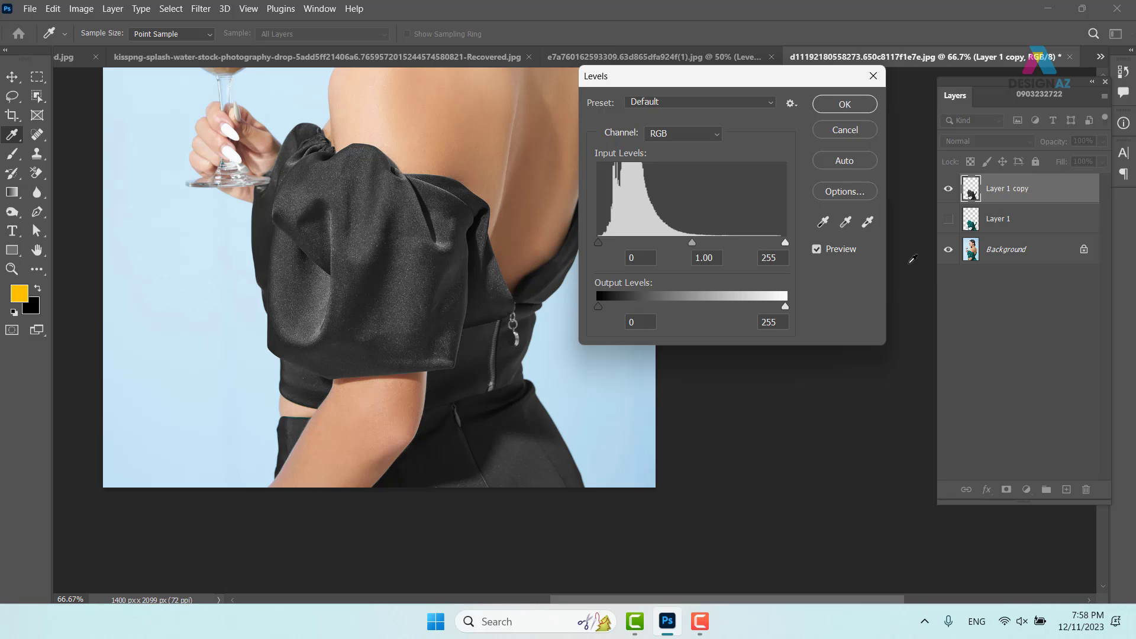
left_click(861, 195)
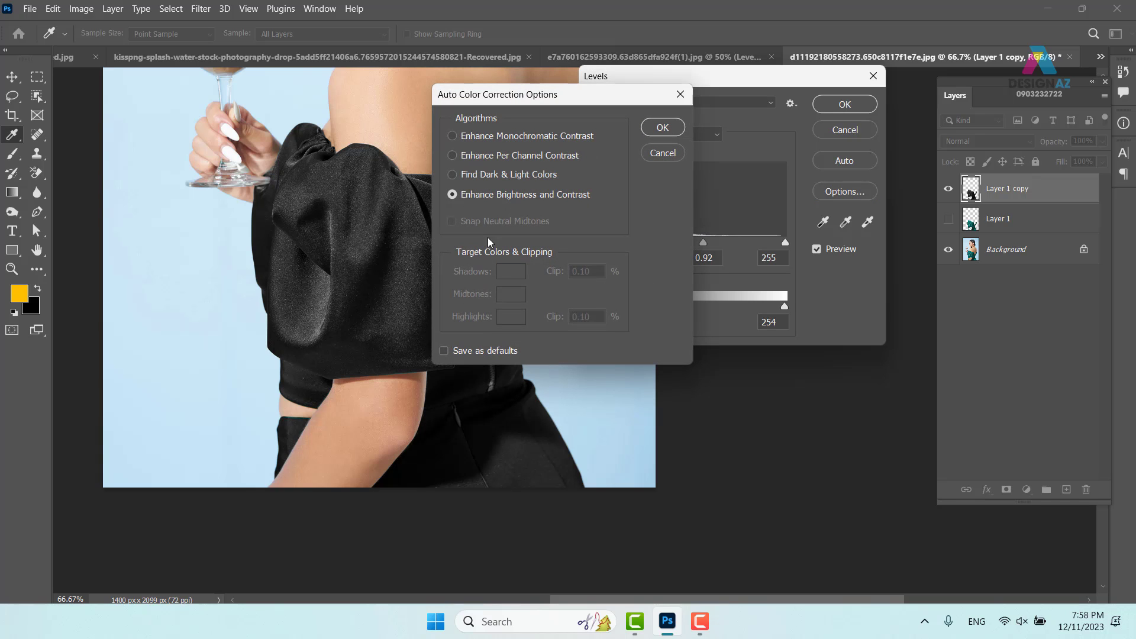
left_click(452, 136)
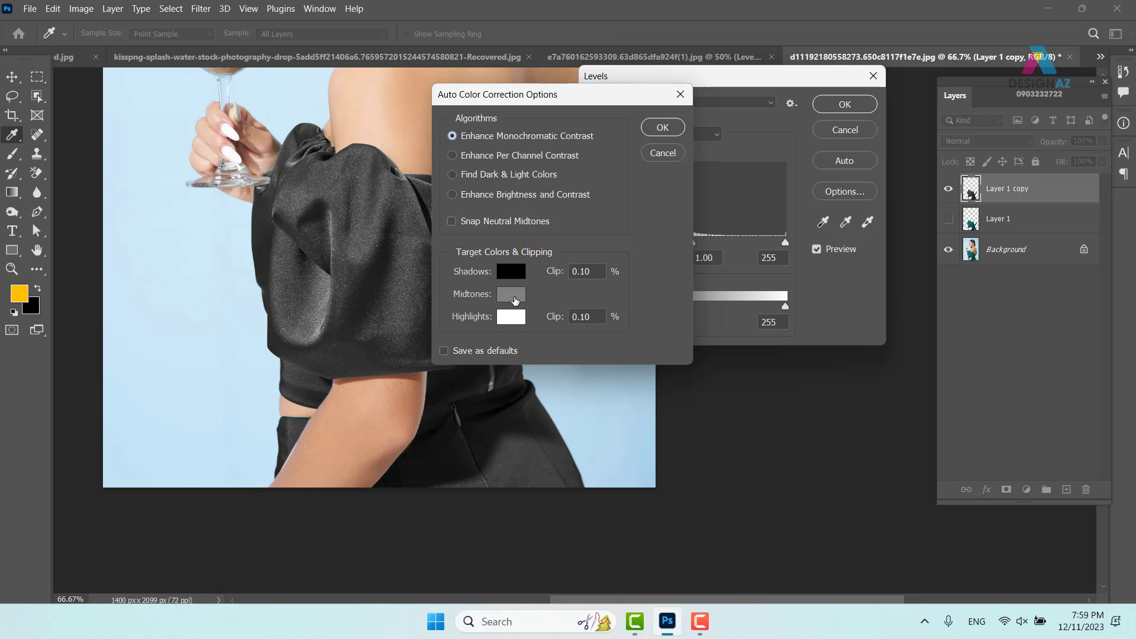
Step: Set the auto color correction's target midtone color to orange-brown b95700
left_click(514, 301)
left_click_drag(612, 282, 611, 285)
left_click(574, 195)
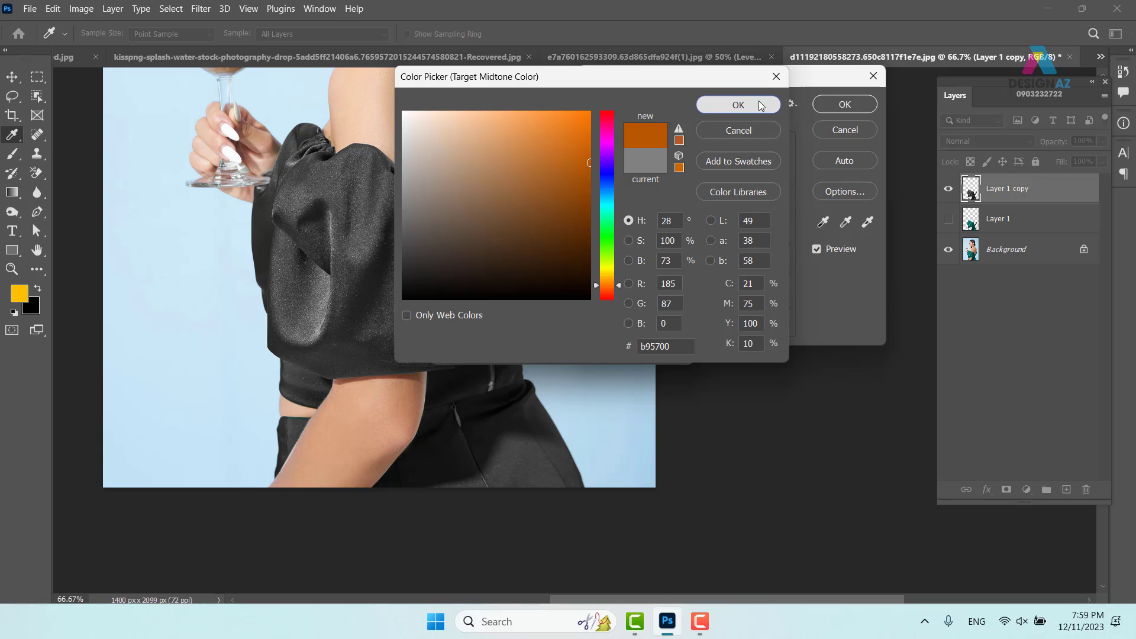
left_click(738, 104)
Step: Set the auto color correction's target highlight color to bright yellow fff000
left_click(511, 317)
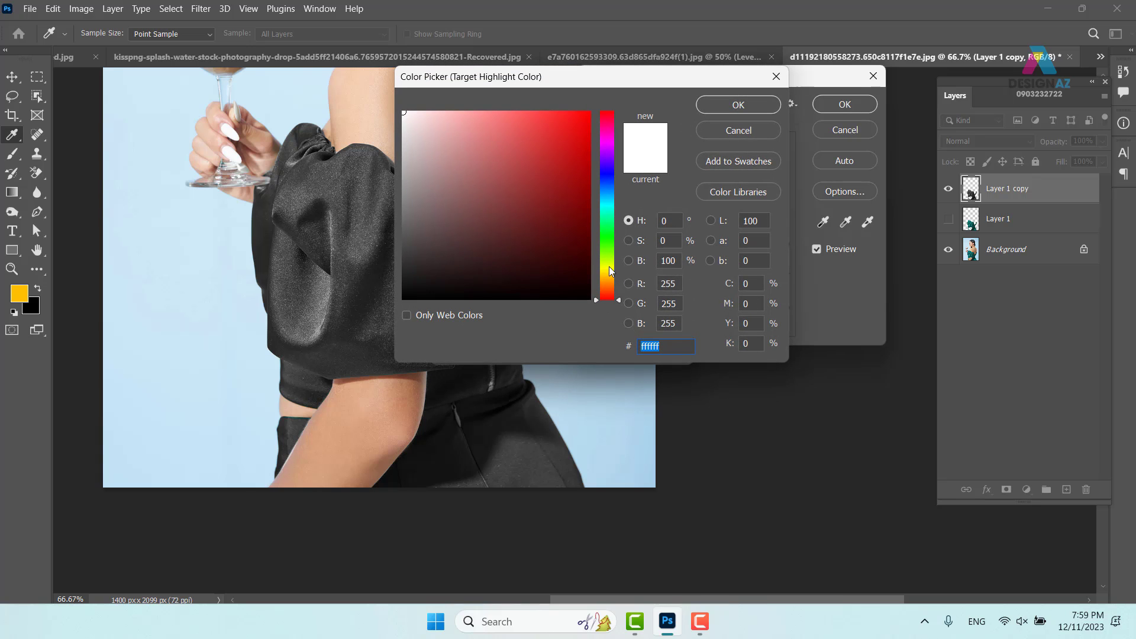
left_click(609, 269)
left_click(589, 113)
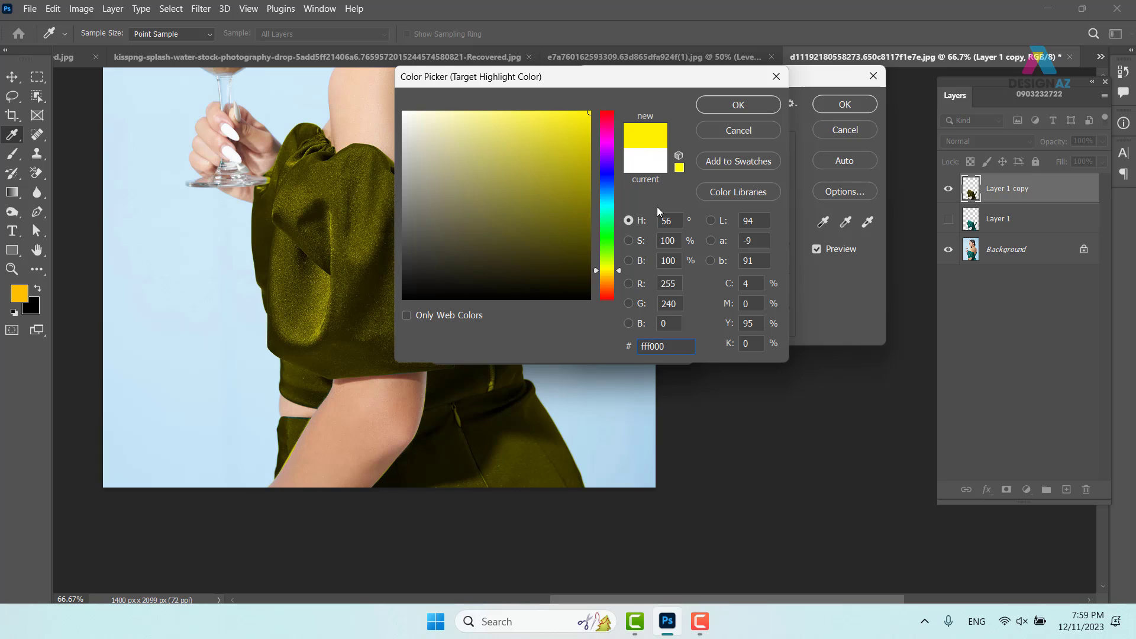
left_click(738, 105)
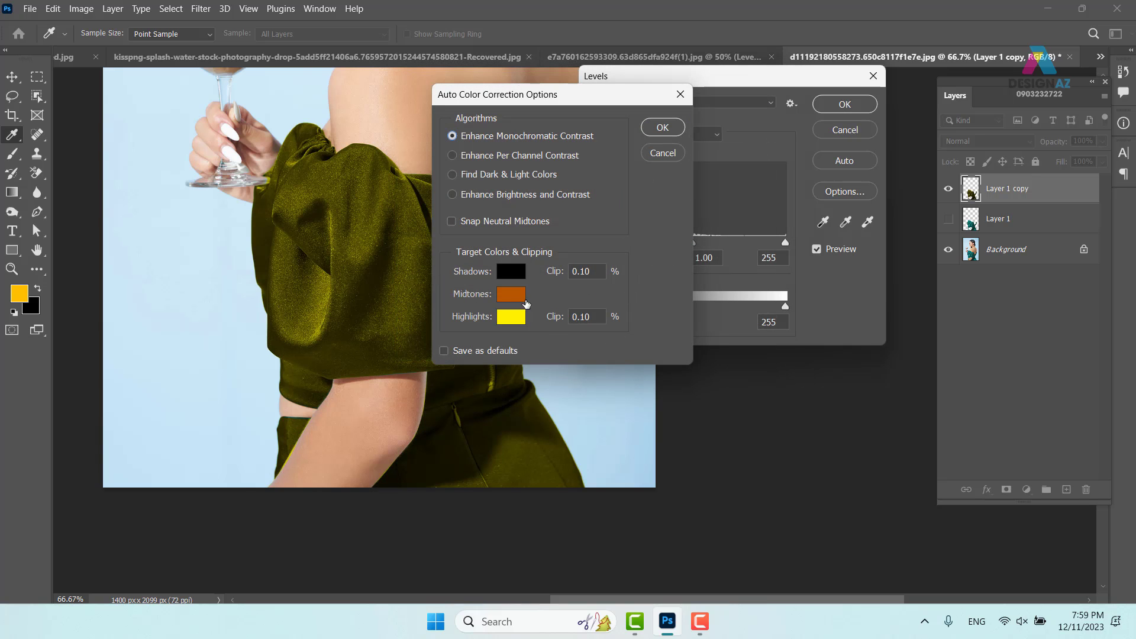
Step: Set the auto color correction's target shadow color to orange-brown a76a00
left_click(513, 276)
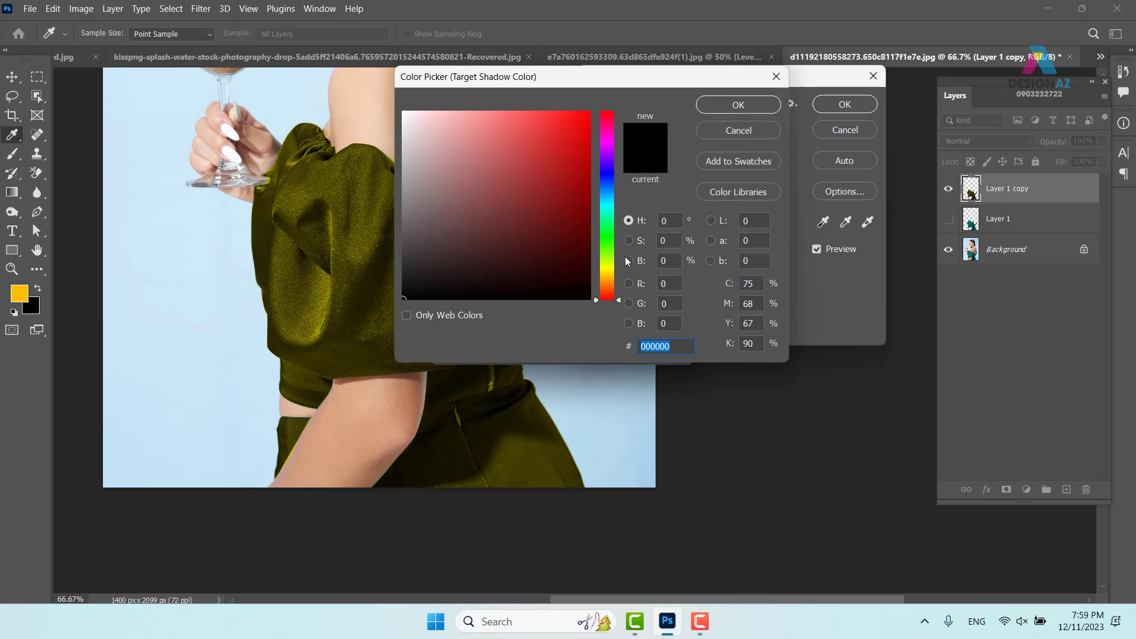
left_click(607, 280)
left_click(589, 184)
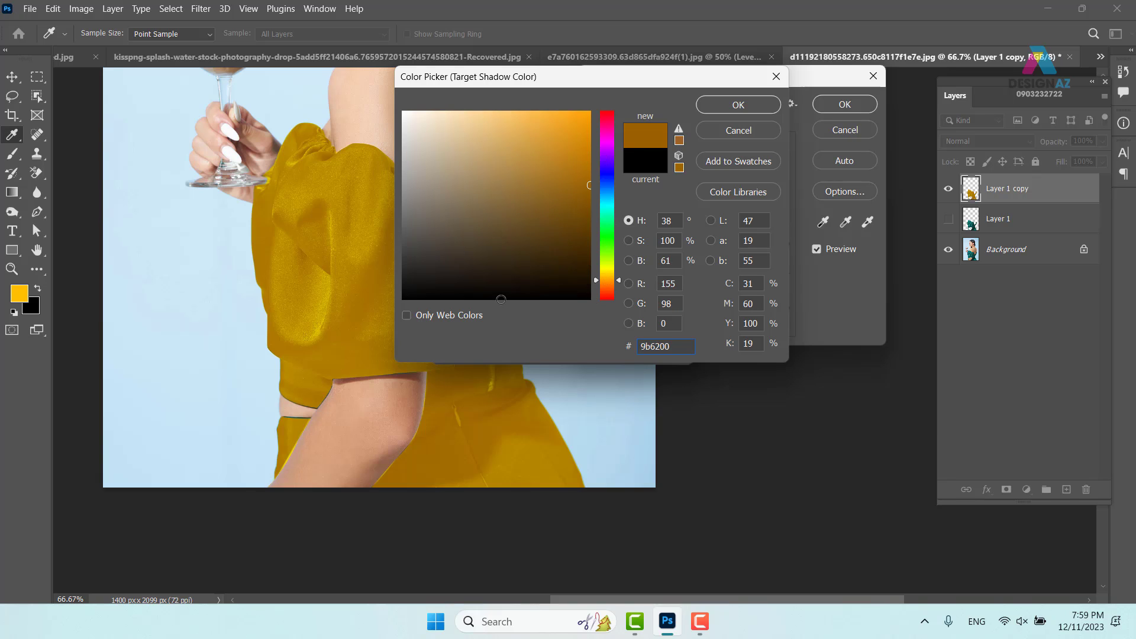
left_click(589, 176)
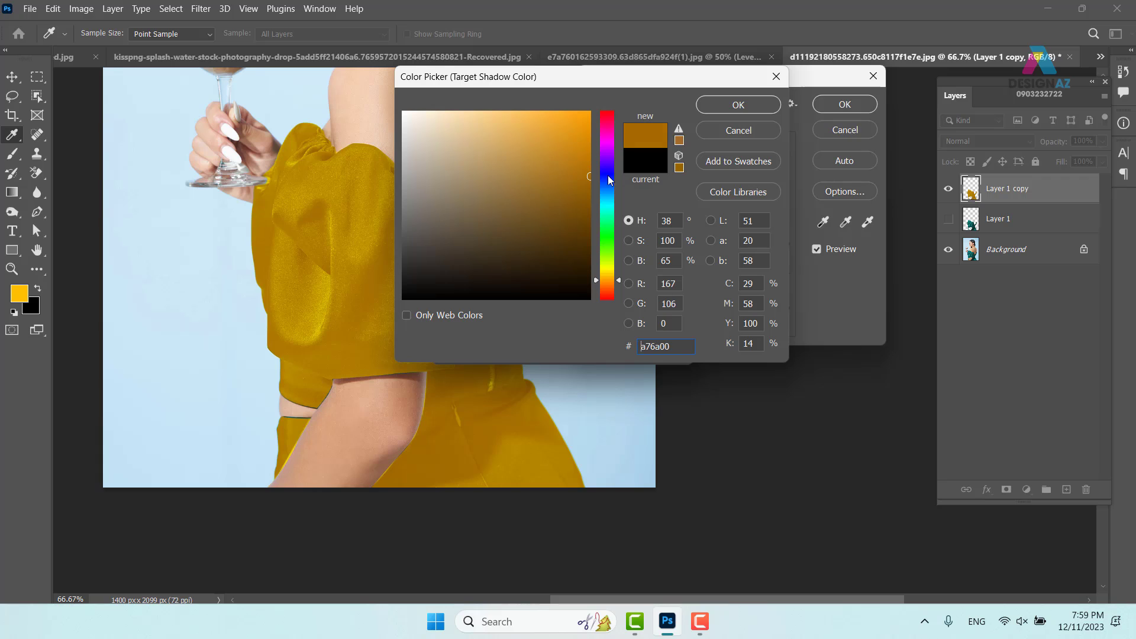
left_click(737, 105)
Step: Change the auto color correction's target midtone color to a fully bright golden yellow
left_click(522, 314)
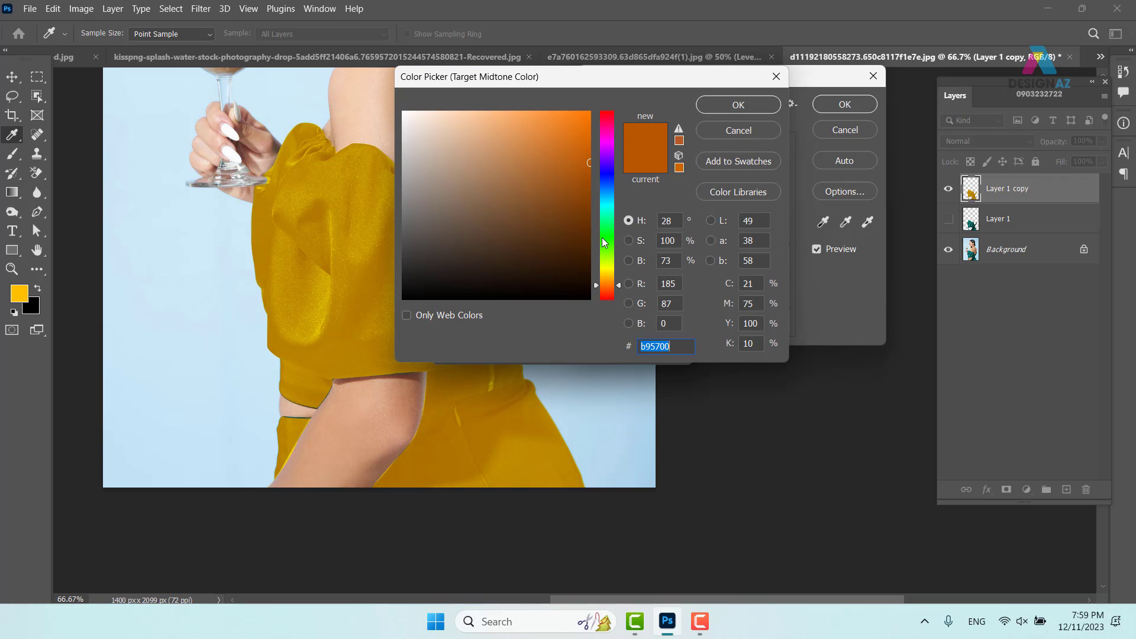
left_click_drag(607, 279, 606, 273)
left_click_drag(580, 162, 626, 103)
left_click(734, 111)
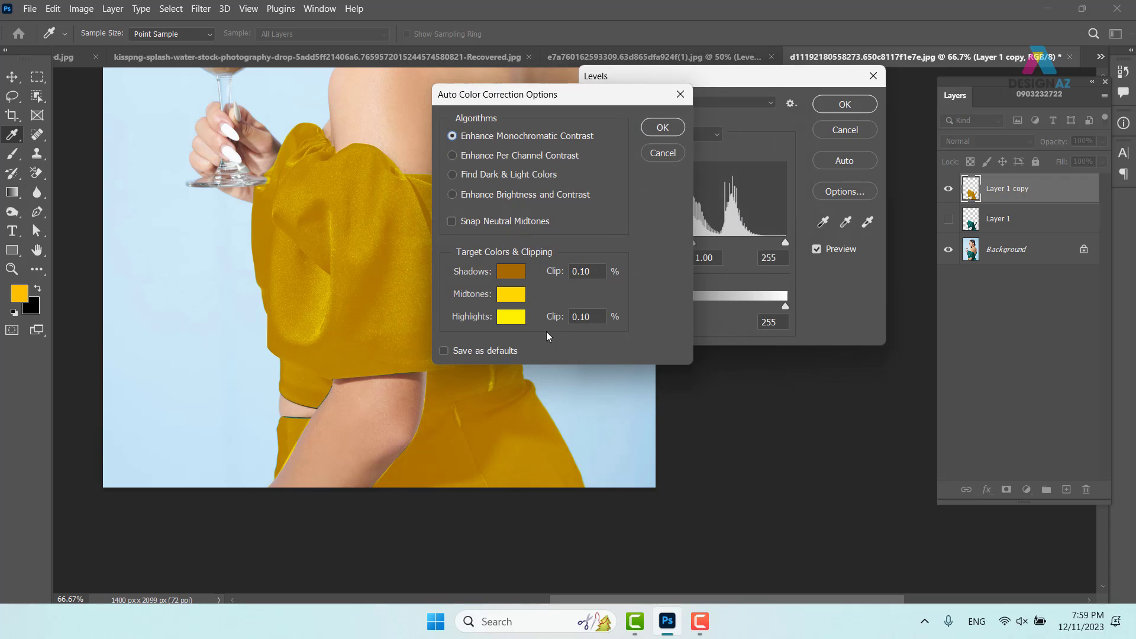
Step: Lighten the target highlight color to pale yellow fff996 and accept the auto color correction options
left_click(513, 319)
left_click(488, 112)
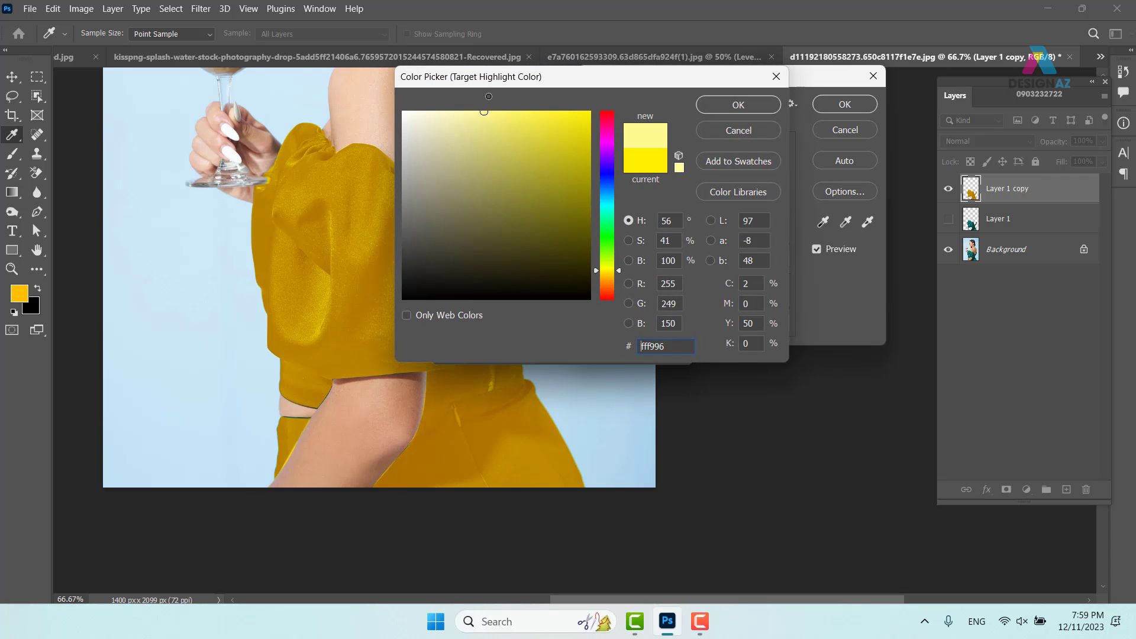
left_click(740, 107)
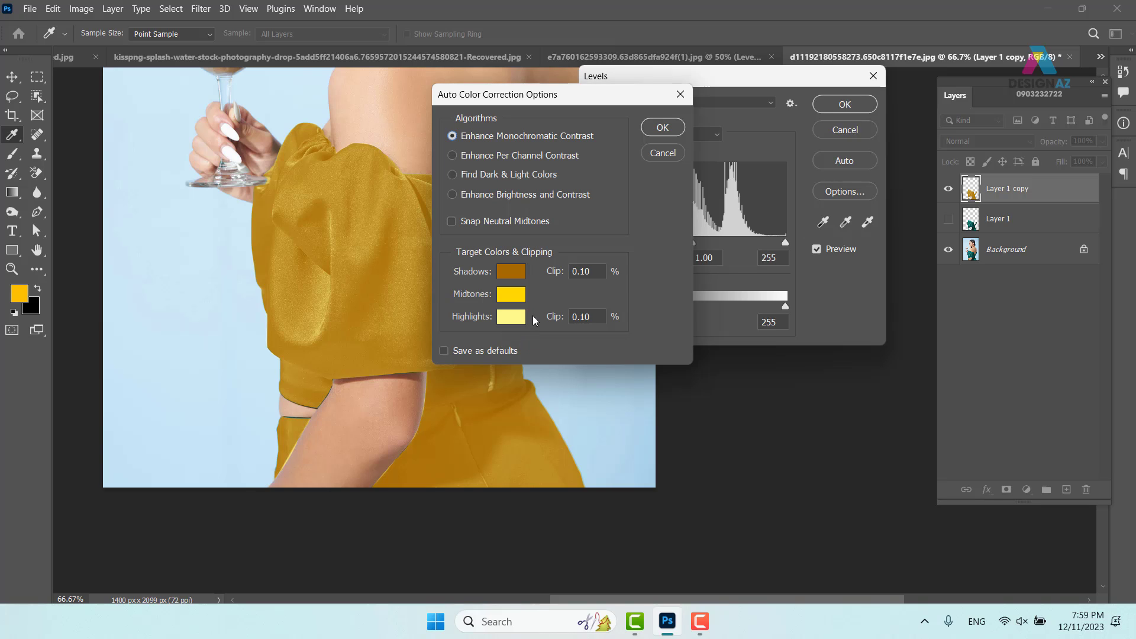
left_click(663, 127)
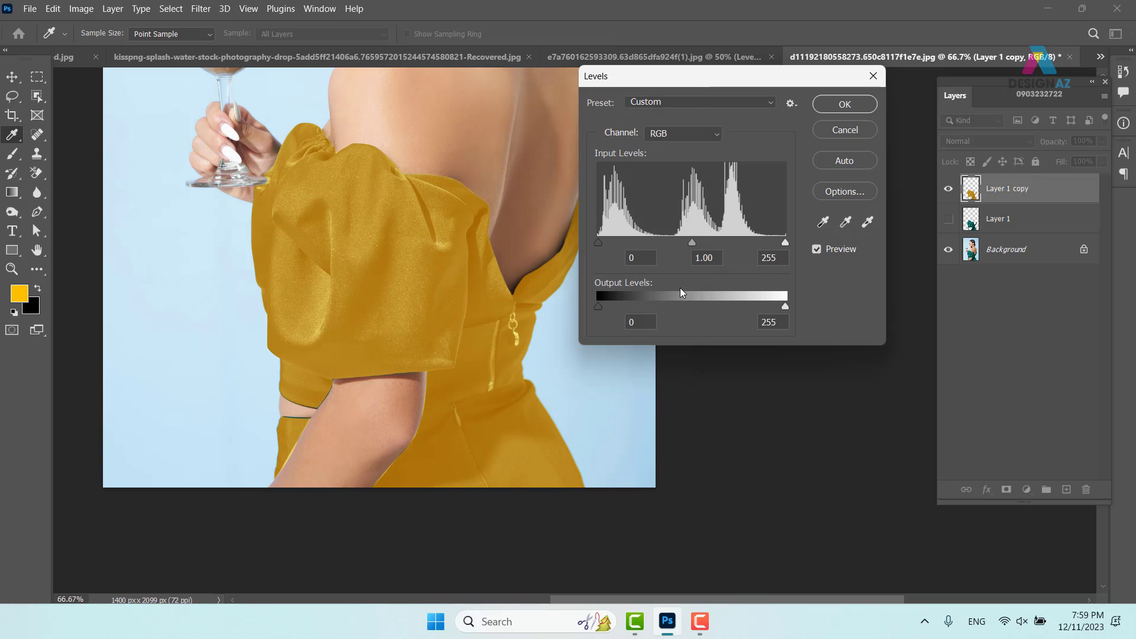
Step: Set the RGB input levels to 79, 1.27 and 180, apply the Levels adjustment, and save the target colors as defaults
left_click_drag(599, 243, 622, 242)
left_click_drag(702, 243, 681, 242)
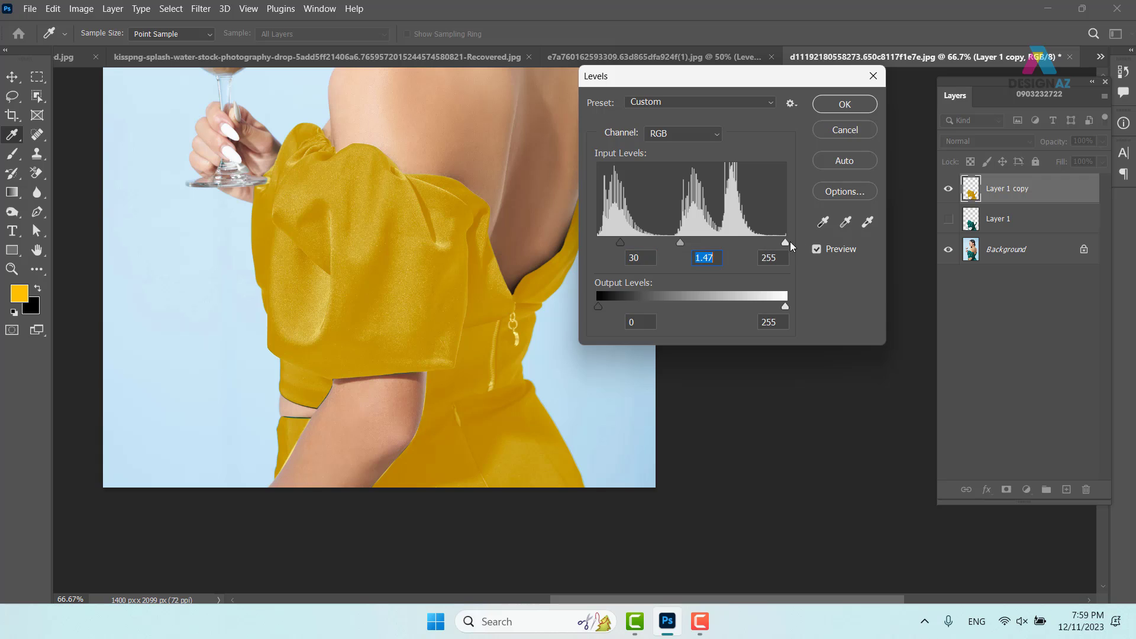
left_click_drag(787, 242, 754, 242)
mouse_move(622, 243)
left_mouse_down()
mouse_move(703, 243)
mouse_move(620, 244)
left_mouse_up()
left_click_drag(755, 242, 694, 243)
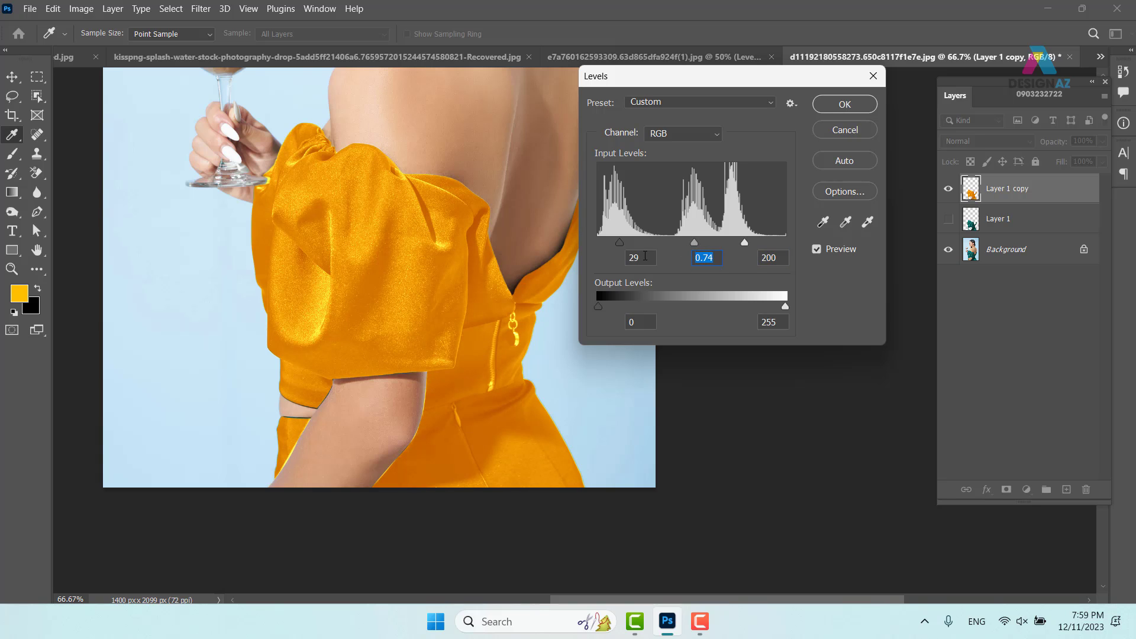
left_click_drag(621, 245, 657, 244)
left_click_drag(744, 242, 731, 242)
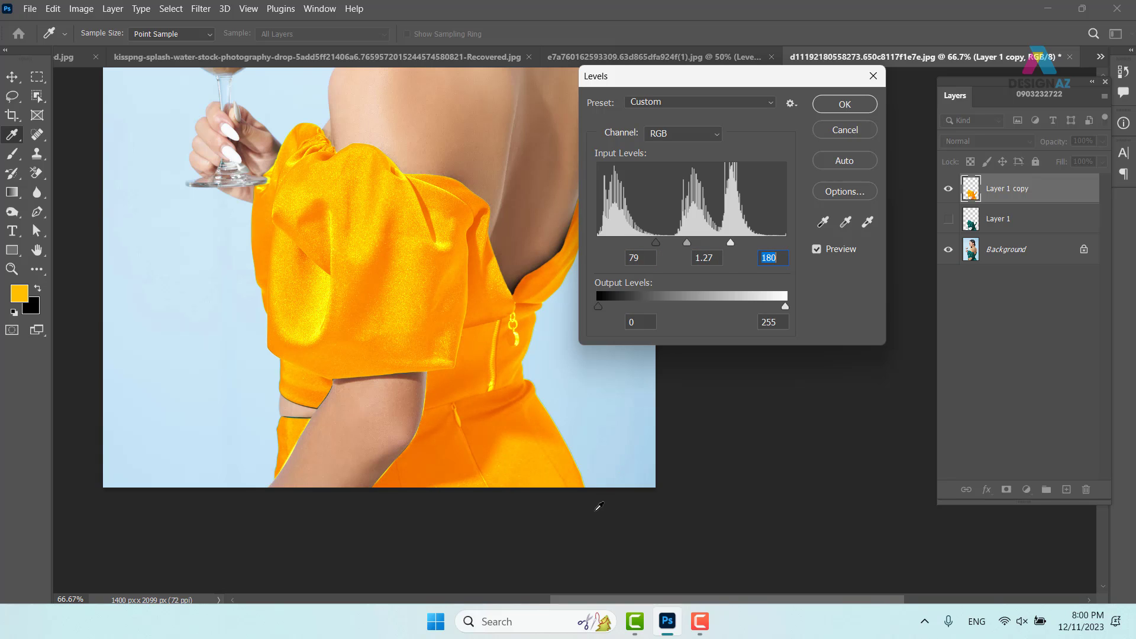
left_click(844, 104)
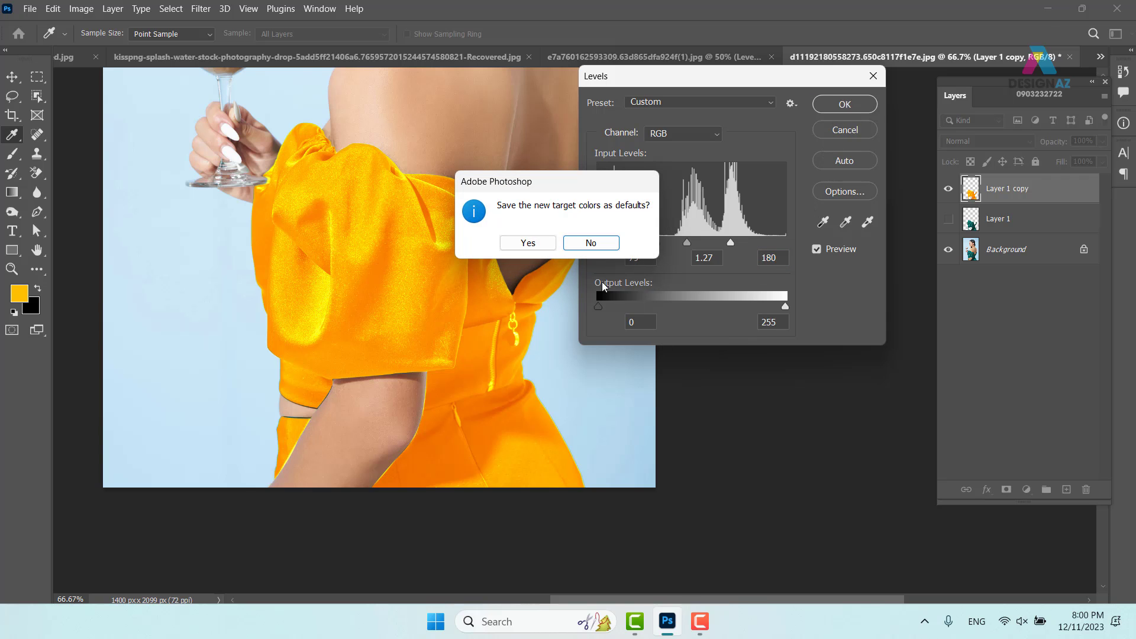
left_click(534, 243)
Step: Delete the recolored Layer 1 copy and show the green Layer 1 again
key("ctrl+minus")
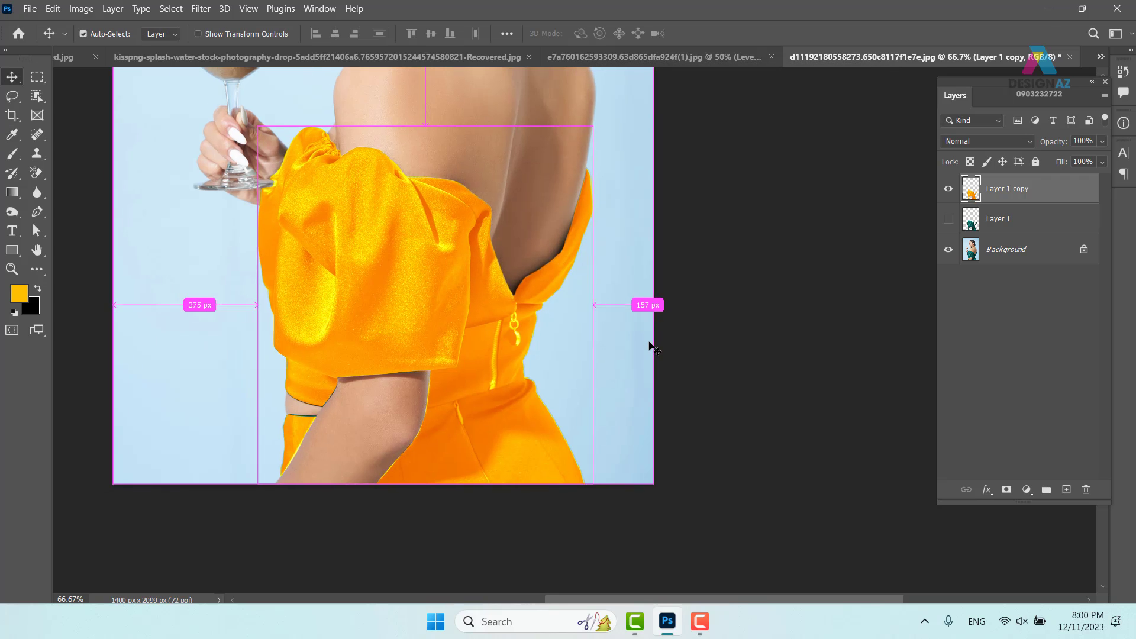
key("ctrl+minus")
key("ctrl+minus")
key("ctrl+plus")
key("ctrl+plus")
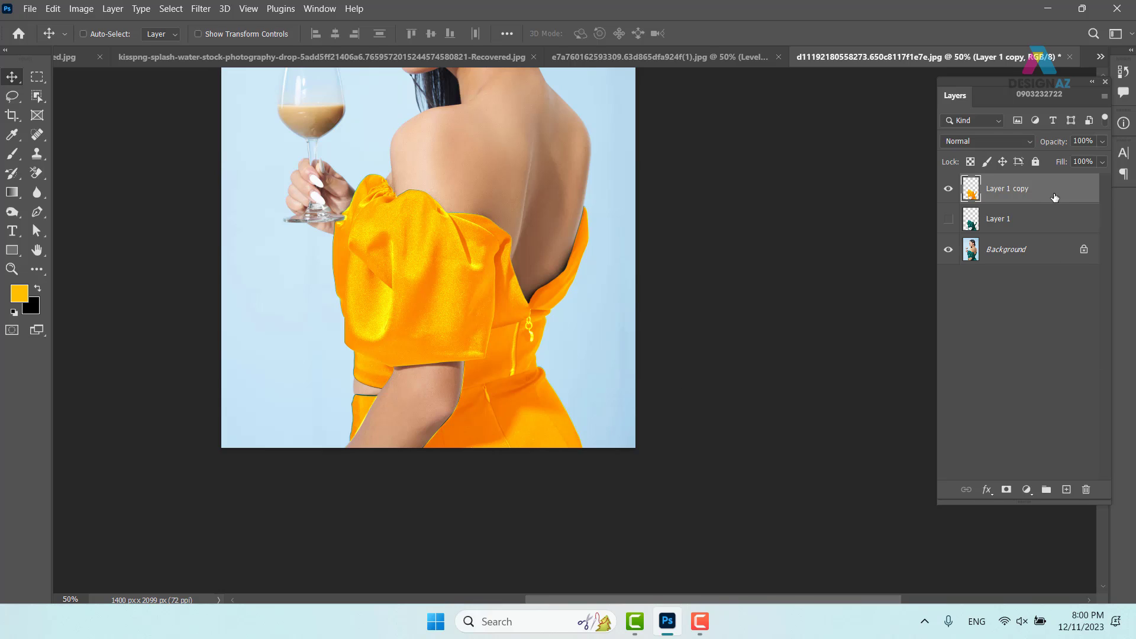
key("Delete")
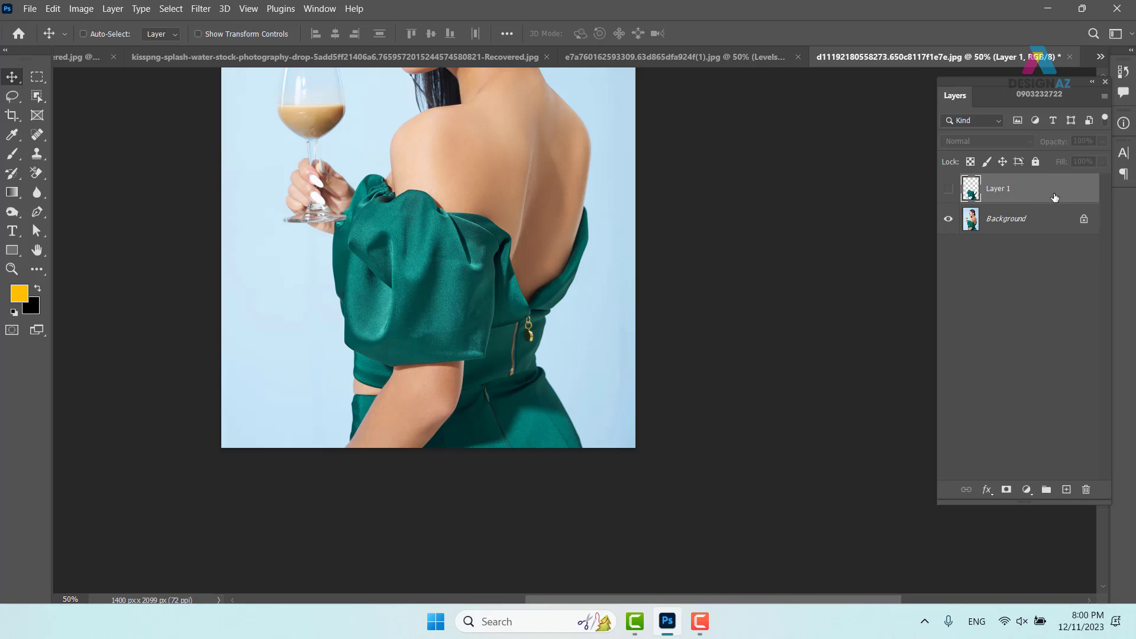
left_click(949, 190)
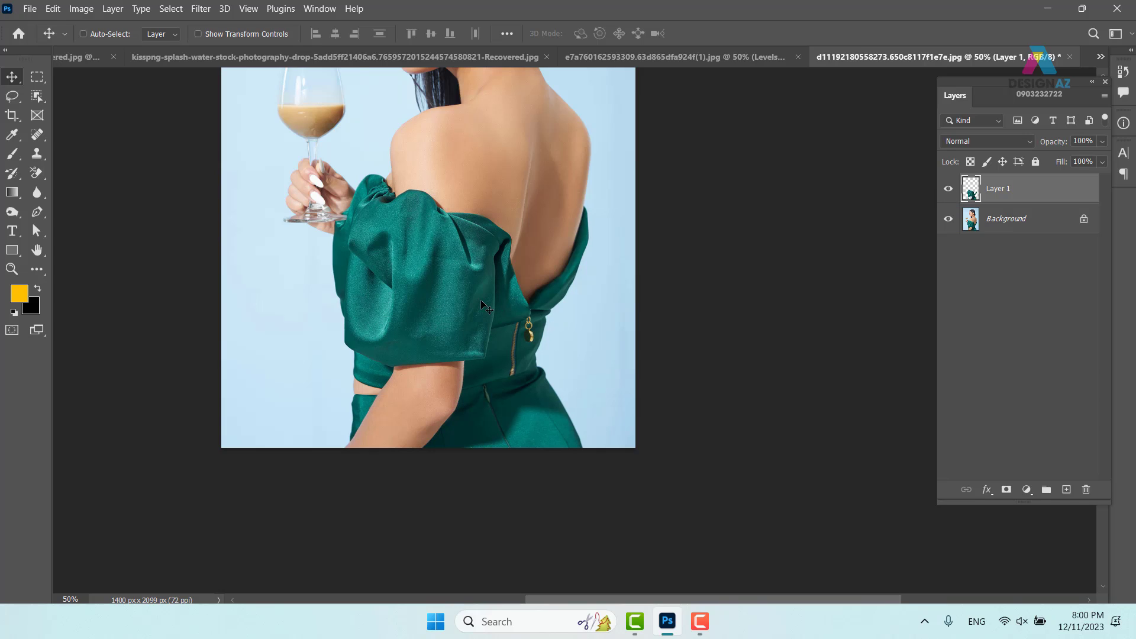
Step: Add a Gradient Map adjustment layer above Layer 1 and load the basic Black, White gradient preset
key("ctrl+plus")
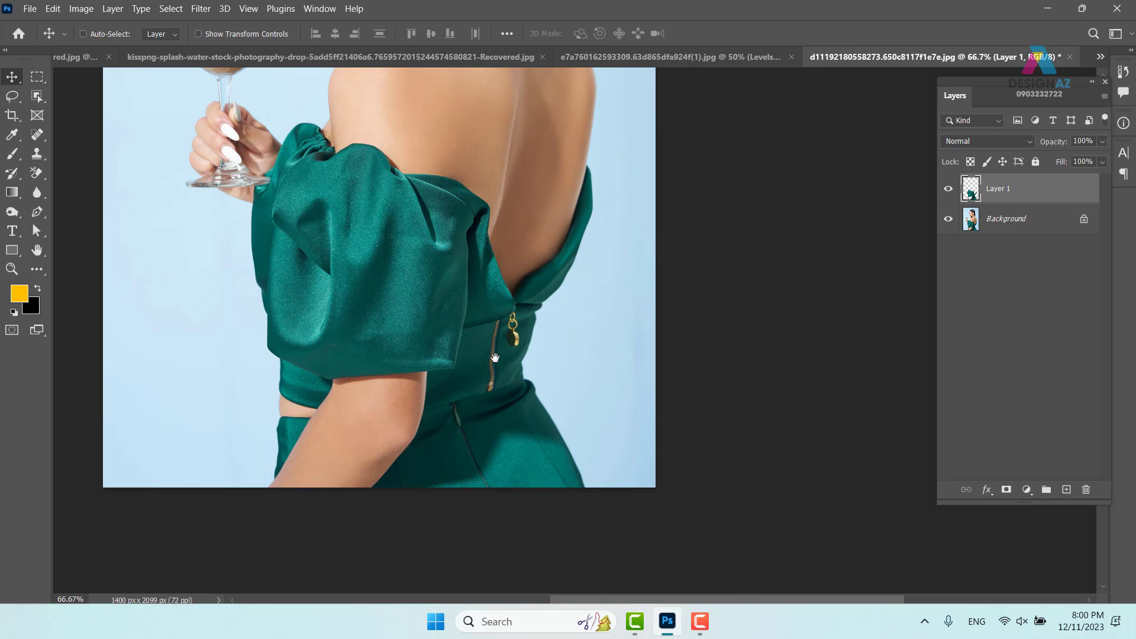
left_click_drag(493, 358, 486, 340)
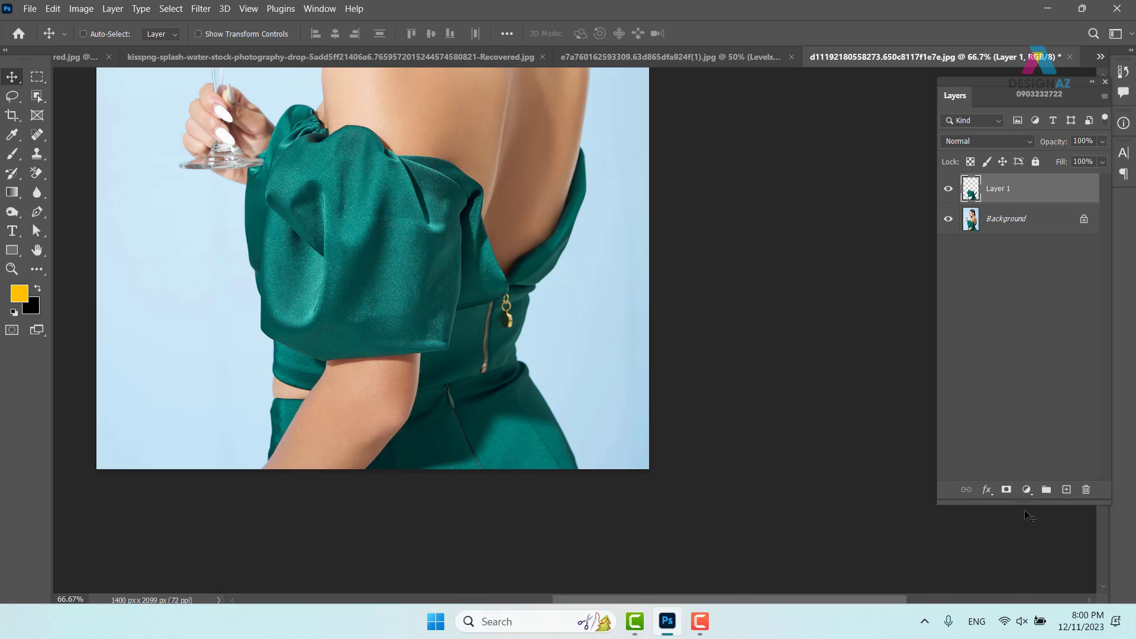
left_click(1027, 490)
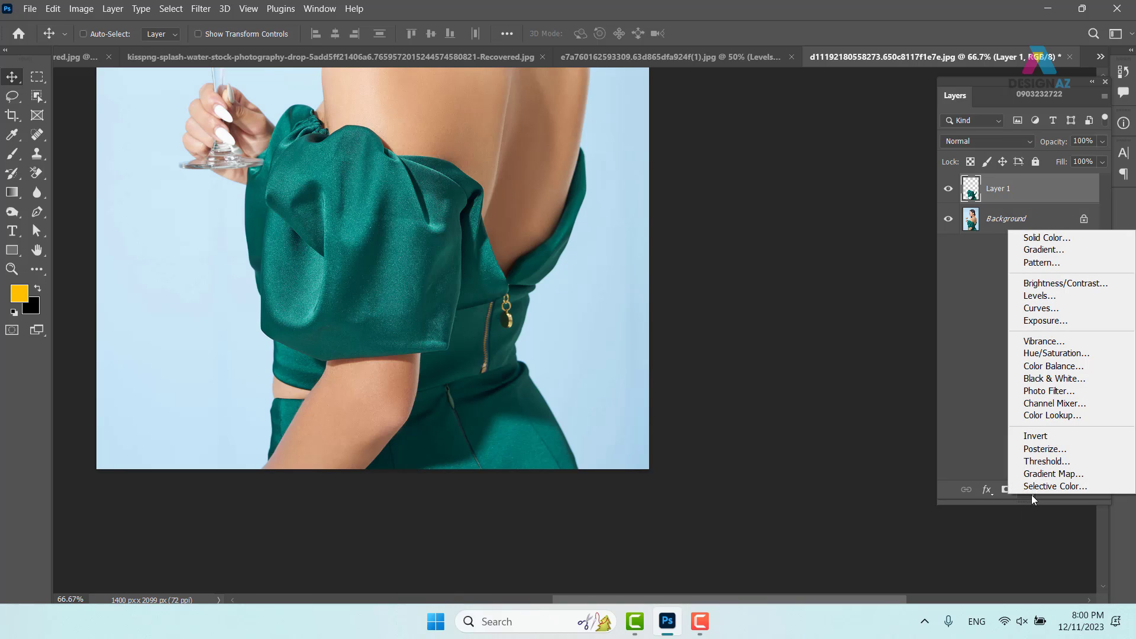
left_click(1057, 478)
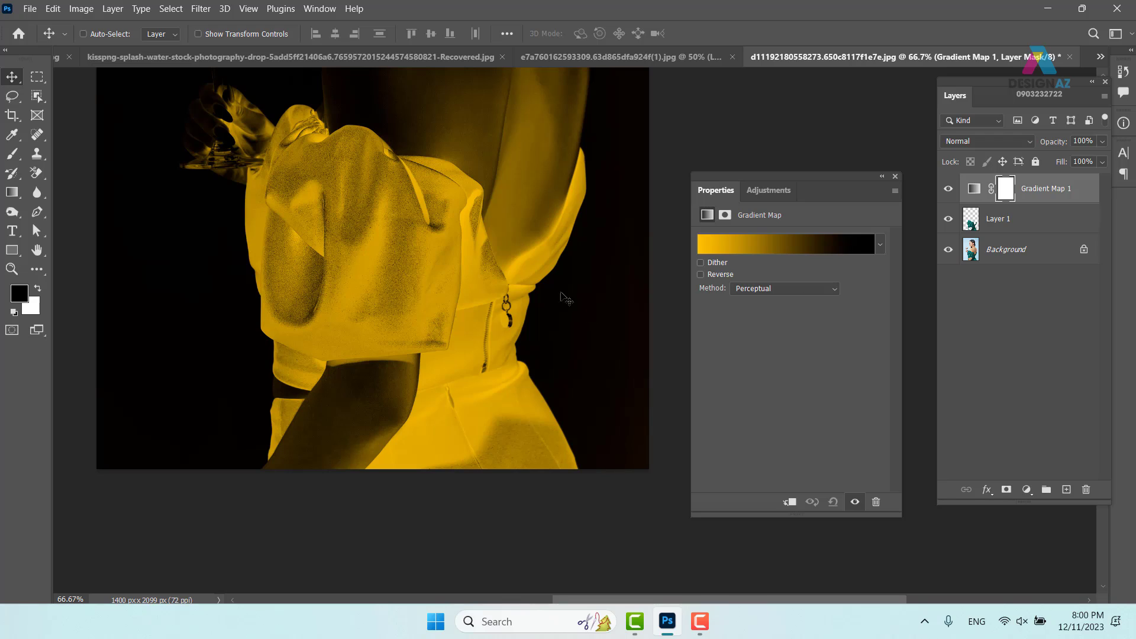
left_click(787, 249)
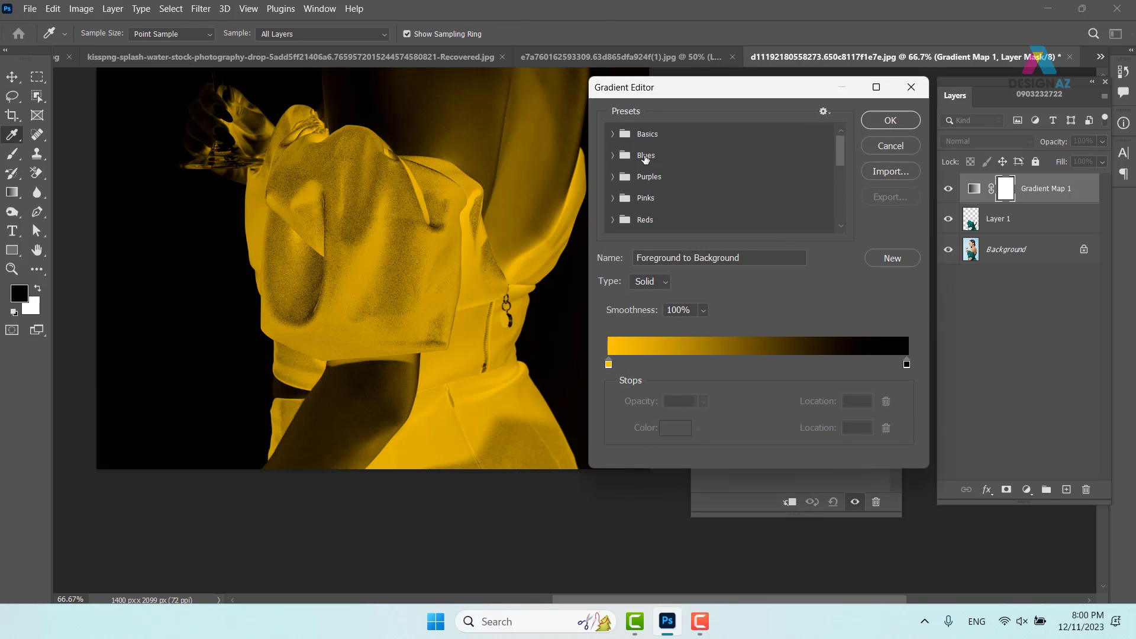
left_click(613, 135)
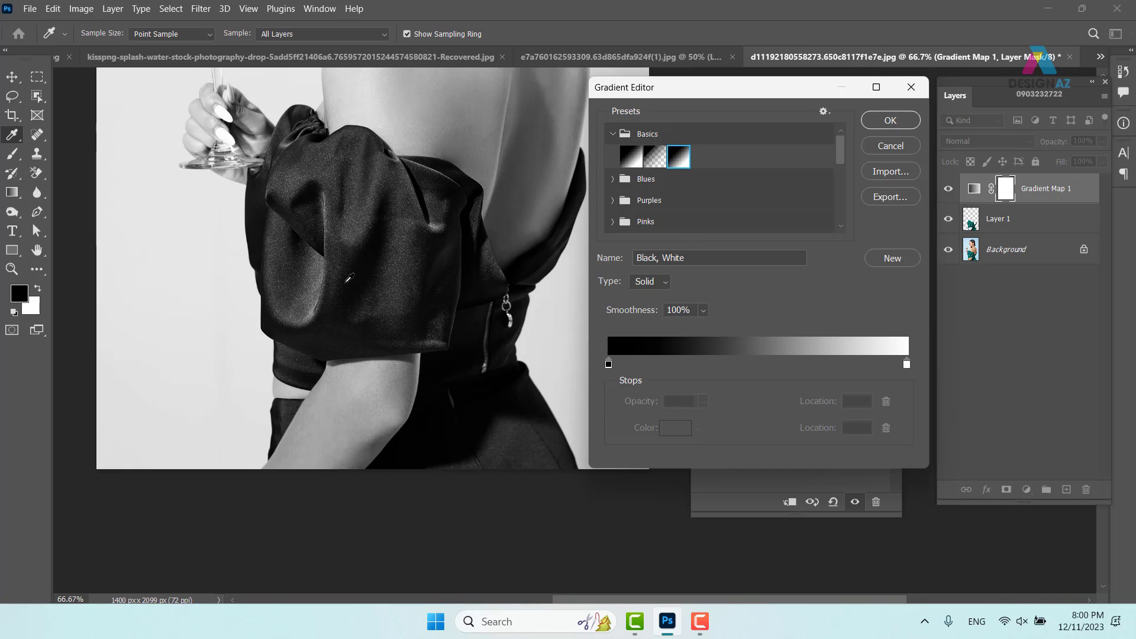
Step: Add a golden yellow ffc000 color stop to the gradient at location 37%
left_click(722, 365)
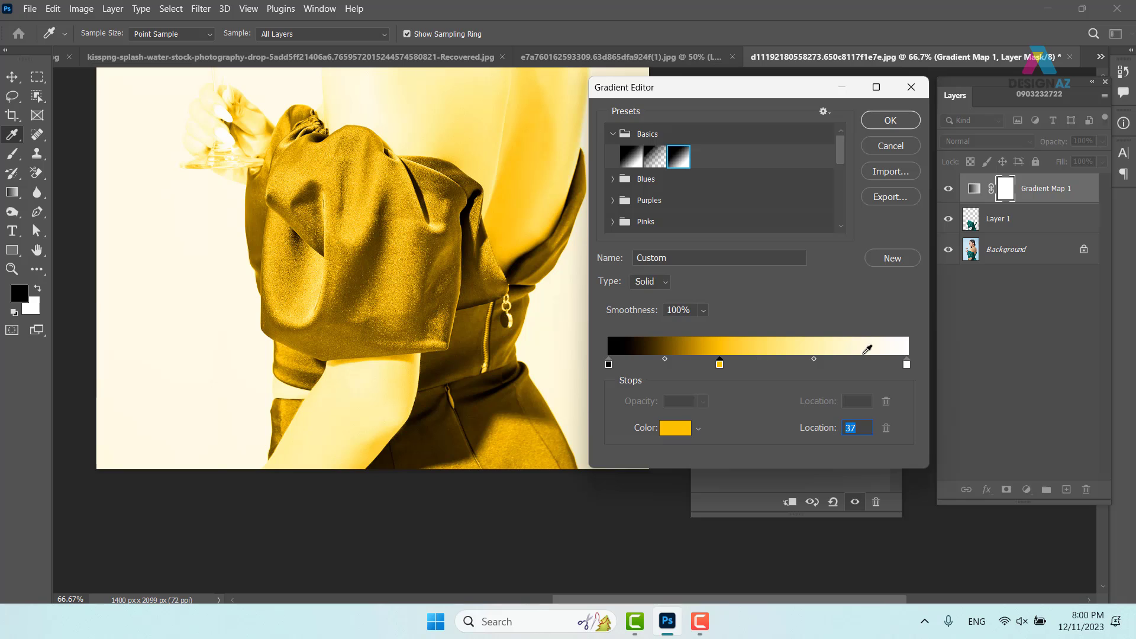
left_click(683, 427)
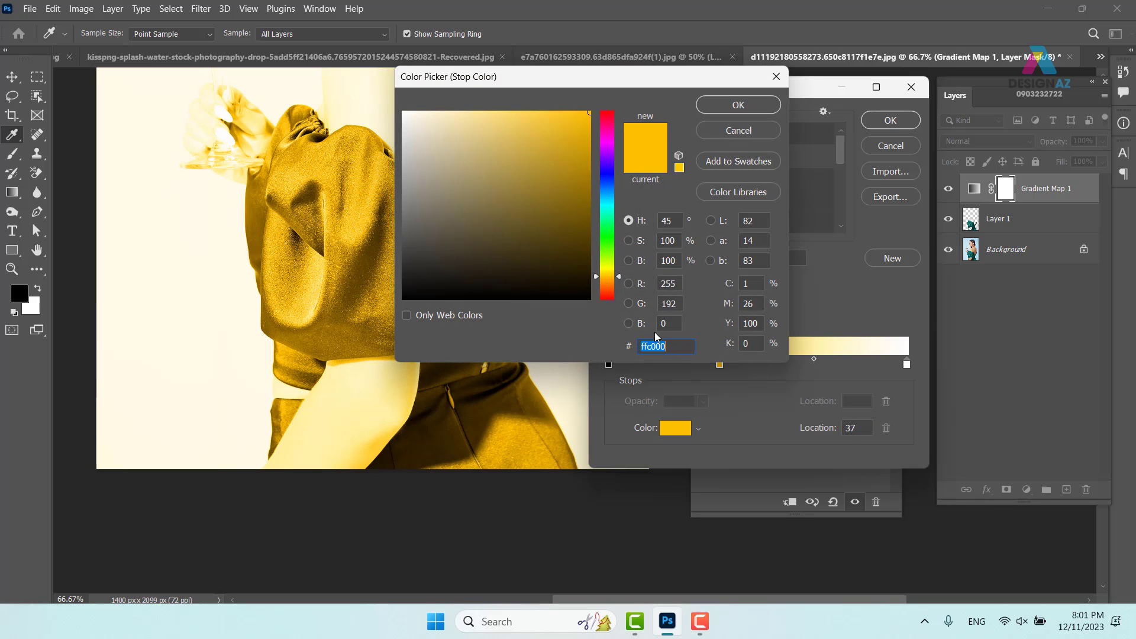
left_click(738, 106)
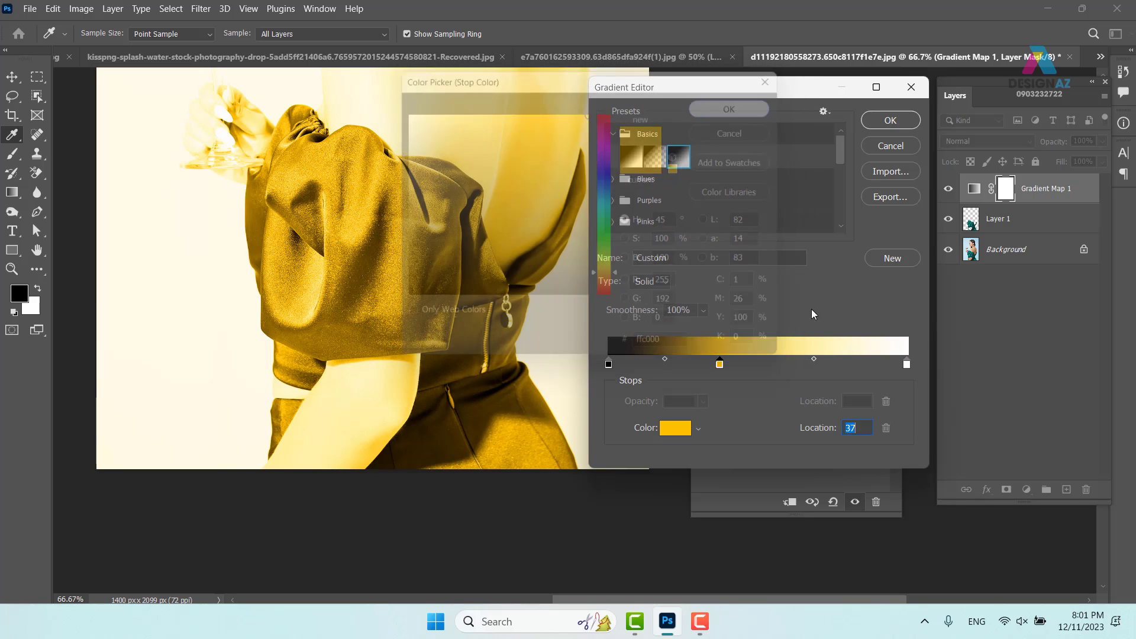
Step: Add a second color stop at location 71% and set it to bright yellow fff000
left_click(821, 364)
left_click(676, 428)
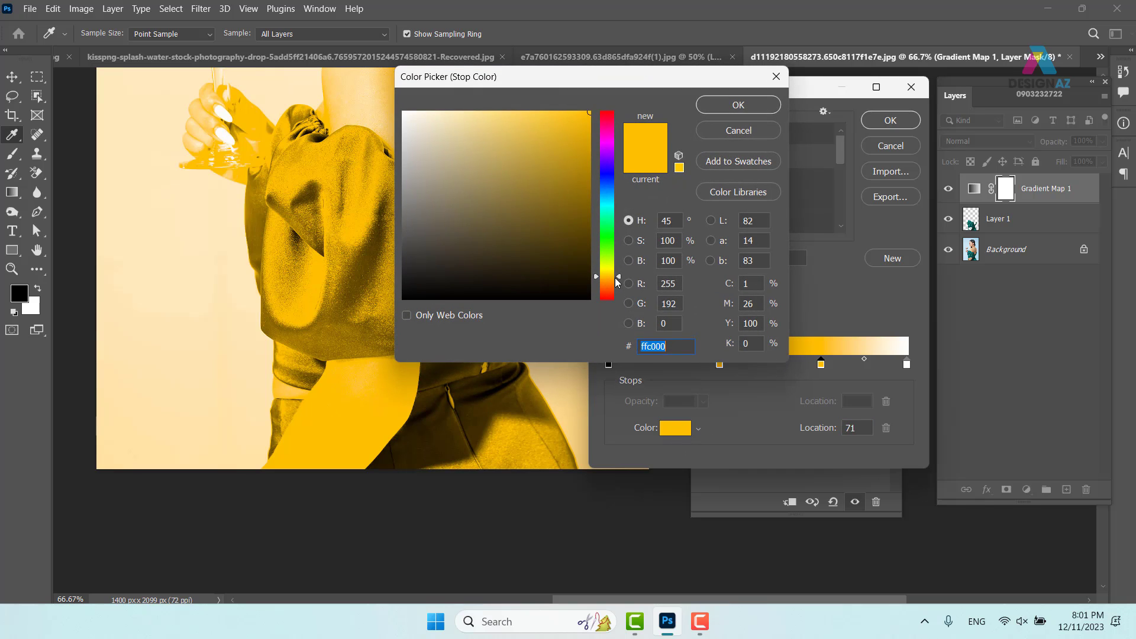
left_click_drag(616, 278, 616, 271)
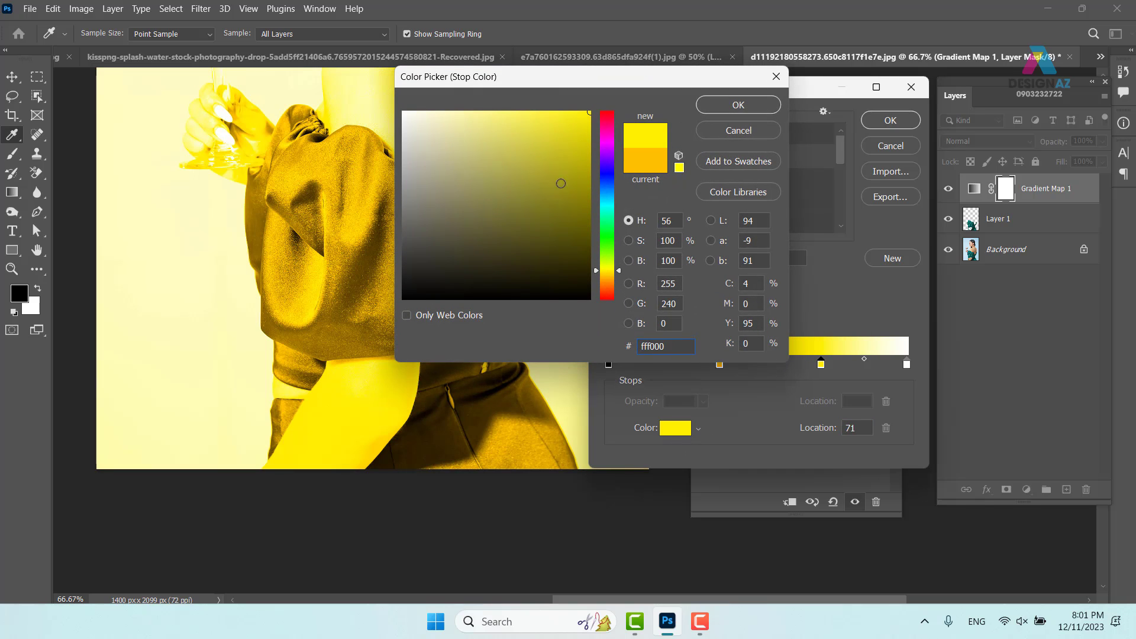
left_click(739, 105)
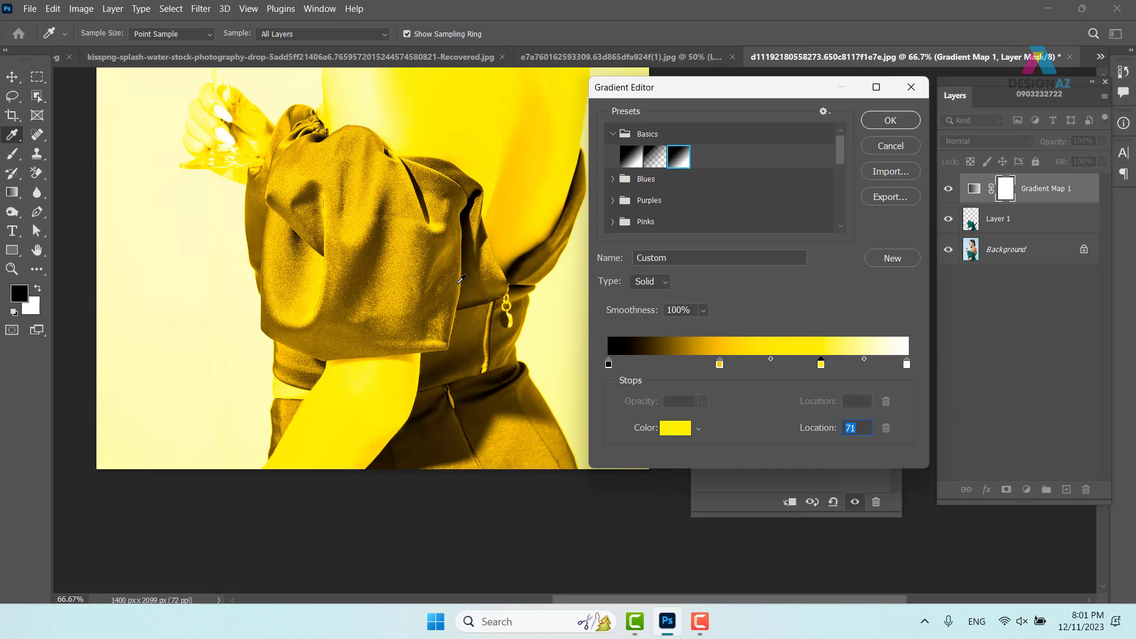
Step: Change the gradient's black starting stop to dark orange-brown 855100
left_click(608, 364)
left_click(675, 428)
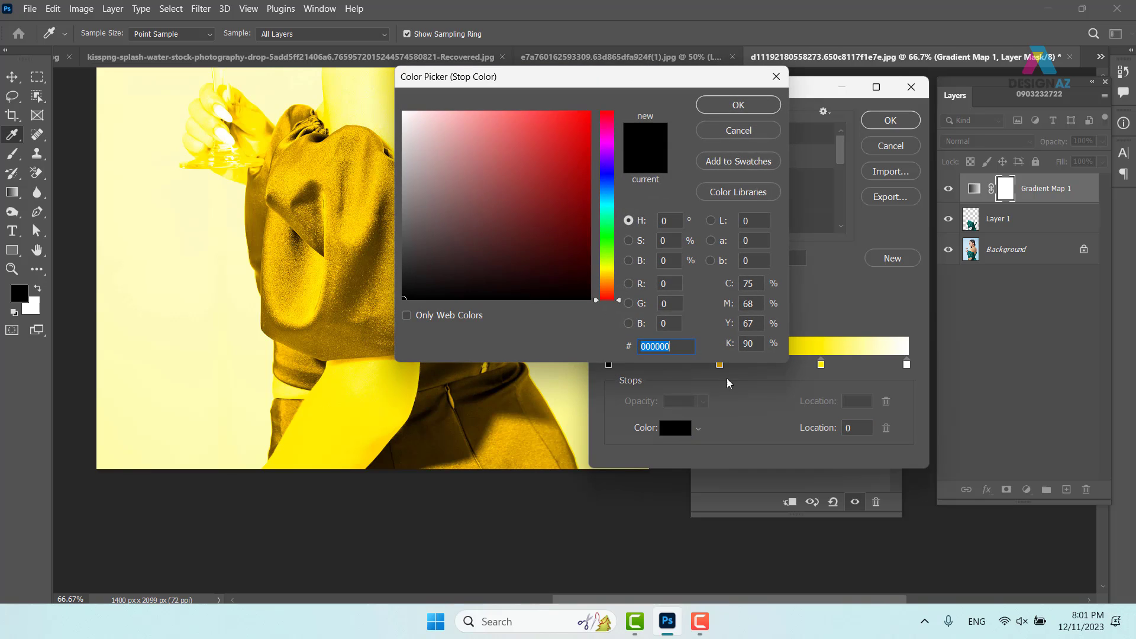
left_click_drag(609, 294, 610, 281)
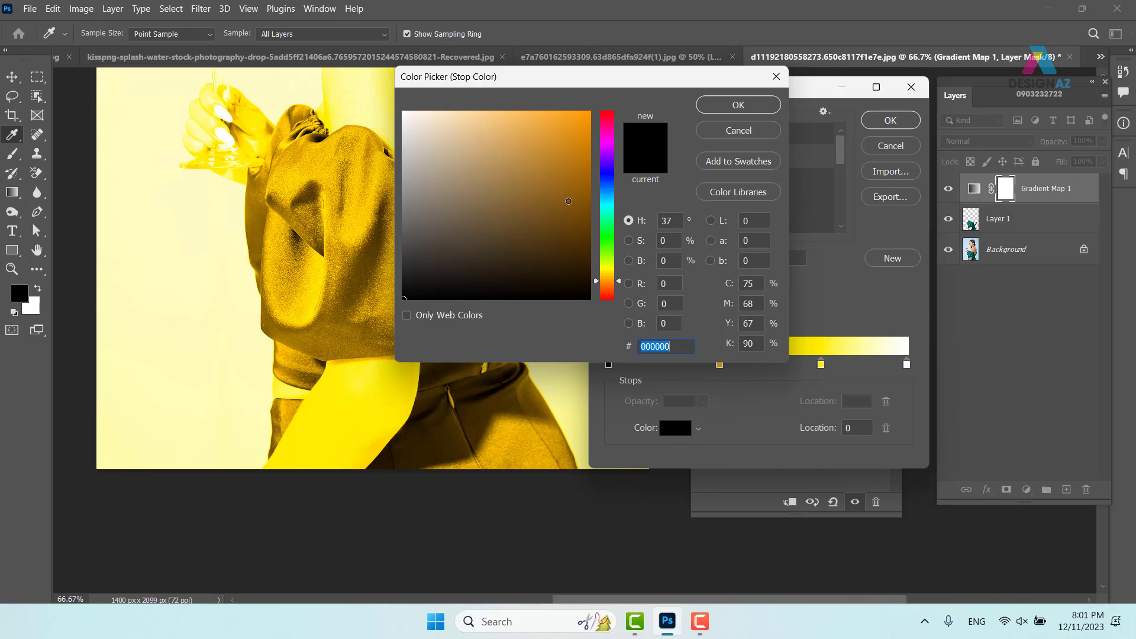
left_click_drag(569, 201, 593, 201)
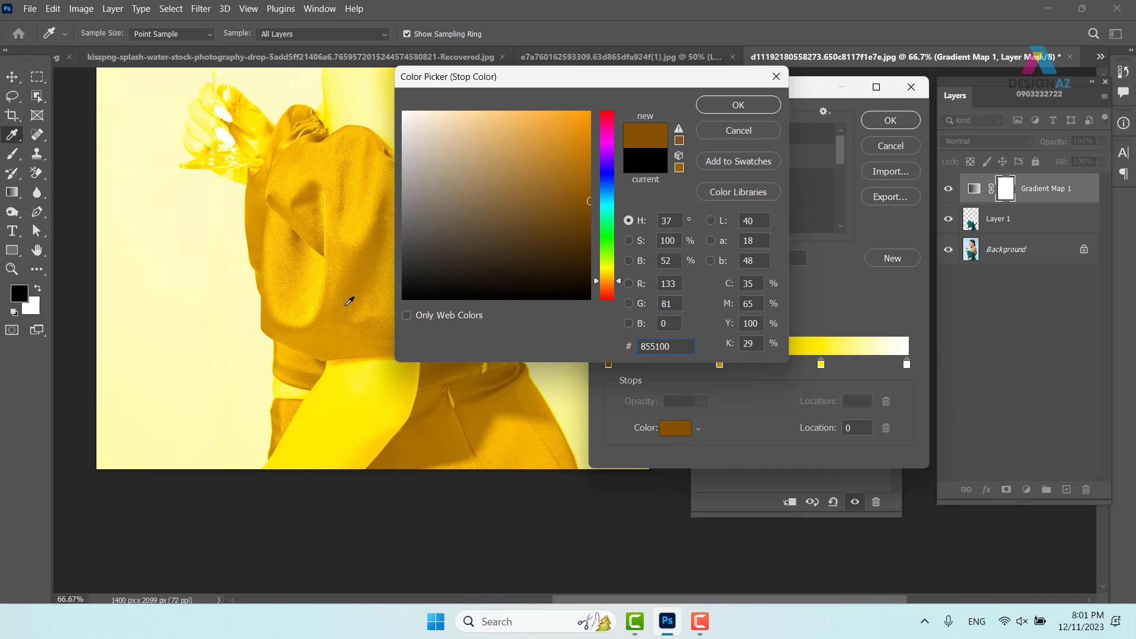
Step: Add a brown 855100 stop near the gradient's dark end and recolour the stop at location 0 to 211400
left_click(740, 107)
mouse_move(609, 365)
left_mouse_down()
mouse_move(635, 367)
mouse_move(601, 367)
left_mouse_up()
left_click(613, 364)
left_click(675, 428)
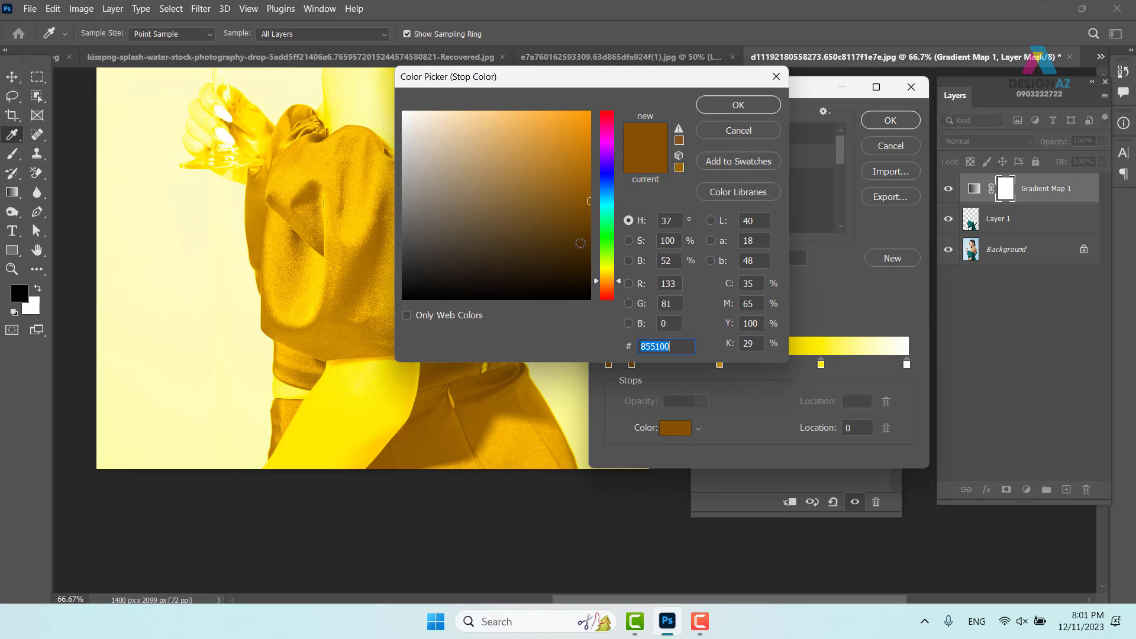
left_click_drag(581, 245, 594, 276)
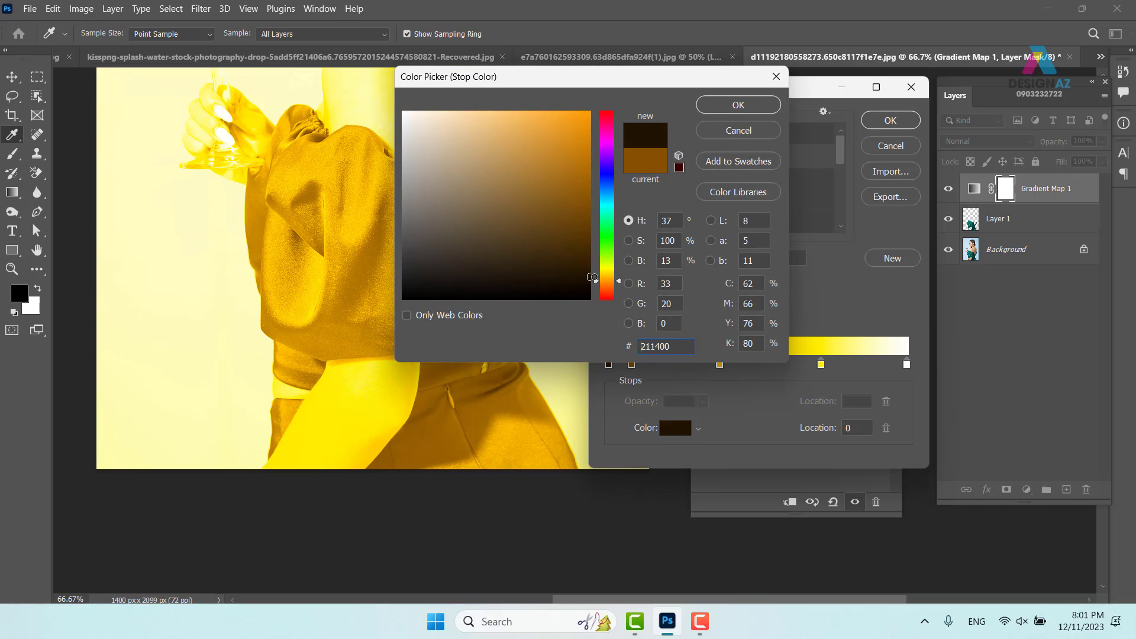
left_click(737, 105)
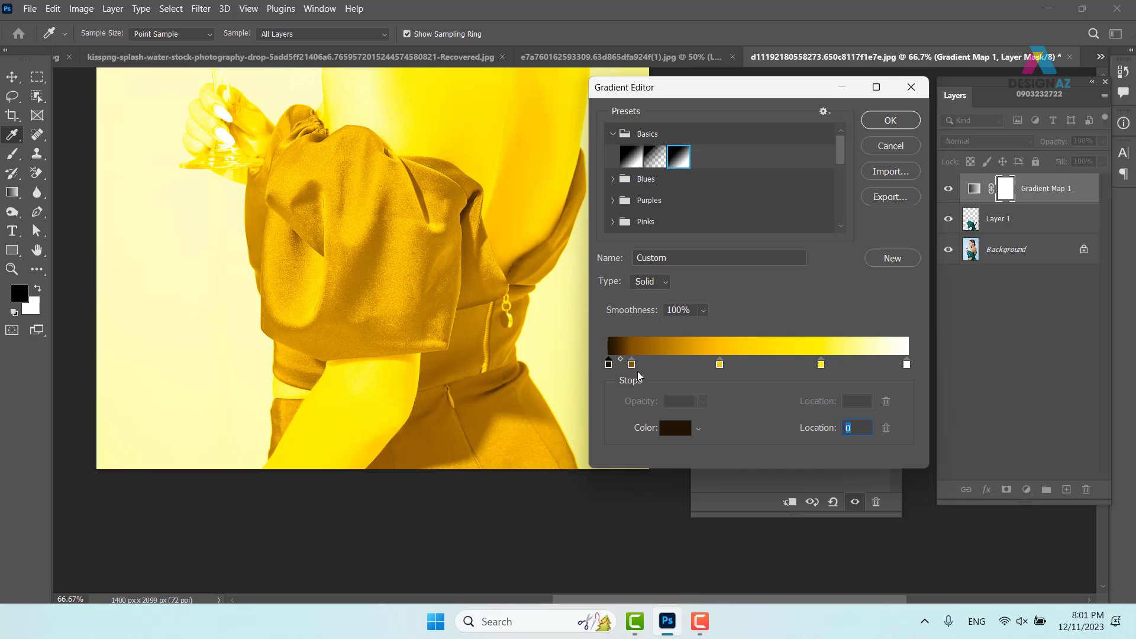
Step: Reposition the gradient's brown stop to location 13, the orange stop to 39 and the yellow stop to 77
left_click_drag(631, 364, 648, 364)
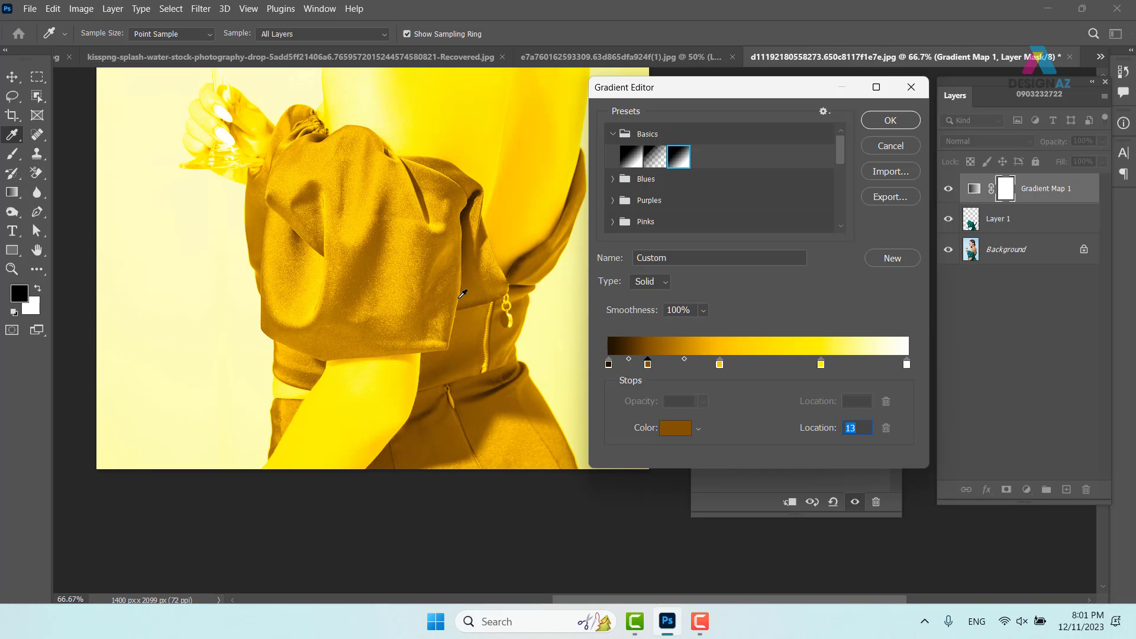
left_click_drag(721, 365, 707, 368)
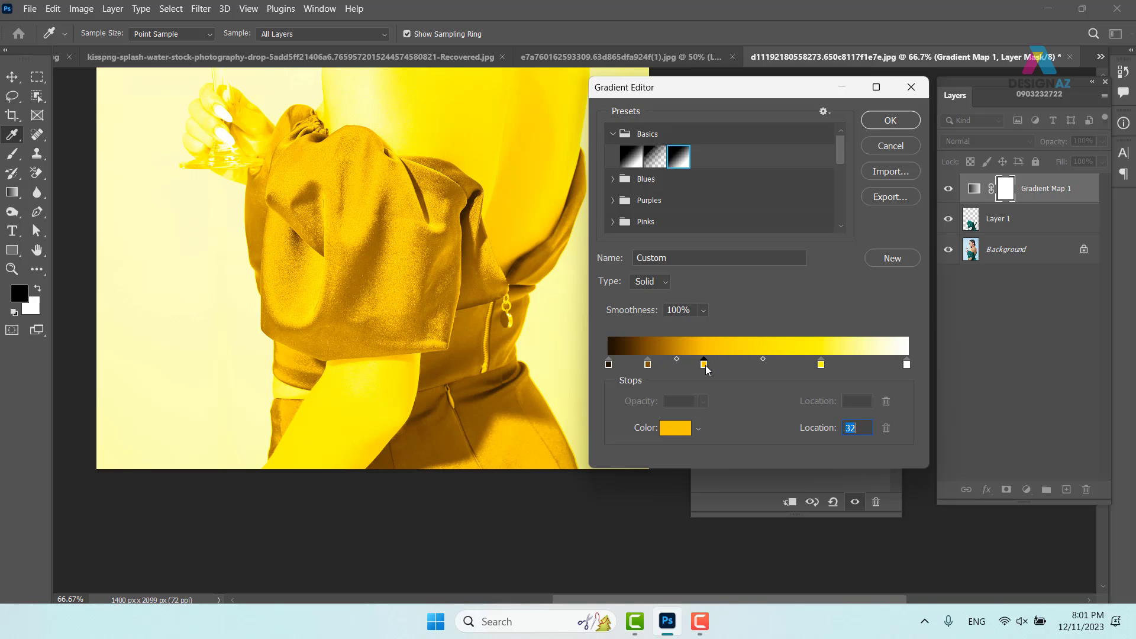
left_click_drag(821, 364, 839, 364)
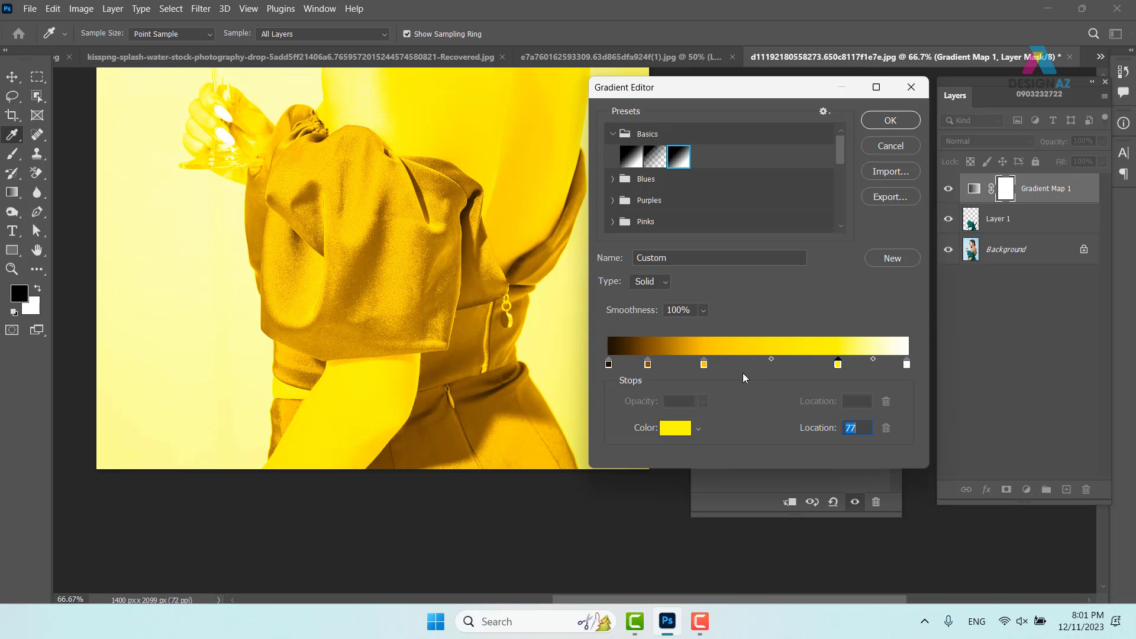
left_click_drag(703, 364, 723, 364)
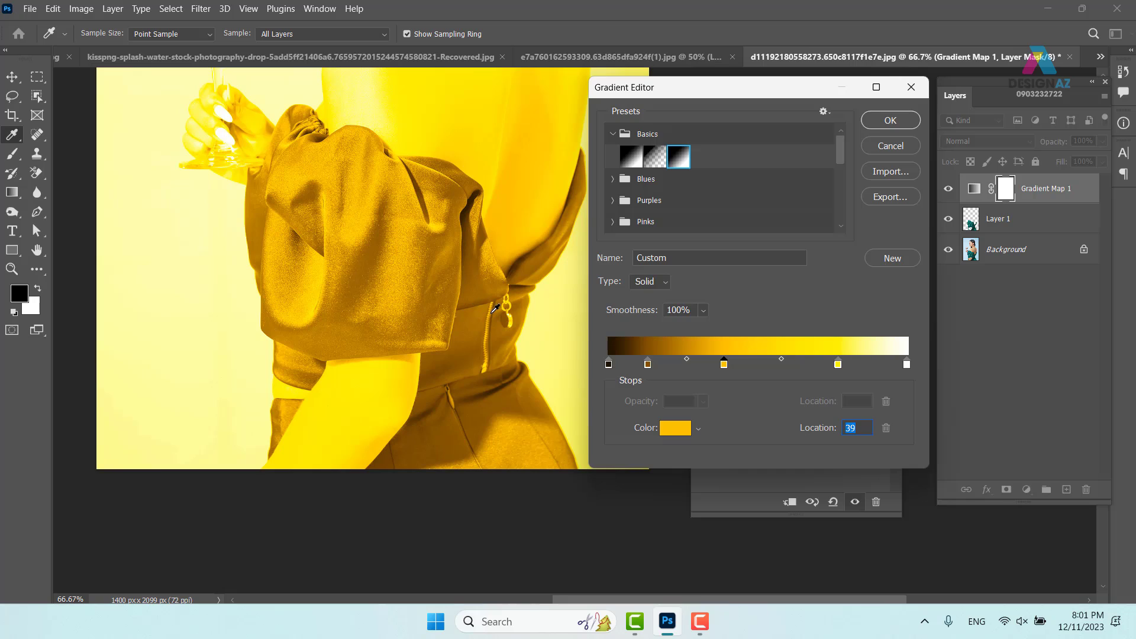
Step: Apply the edited gradient and clip the Gradient Map adjustment to Layer 1 so it affects only the dress
left_click(874, 121)
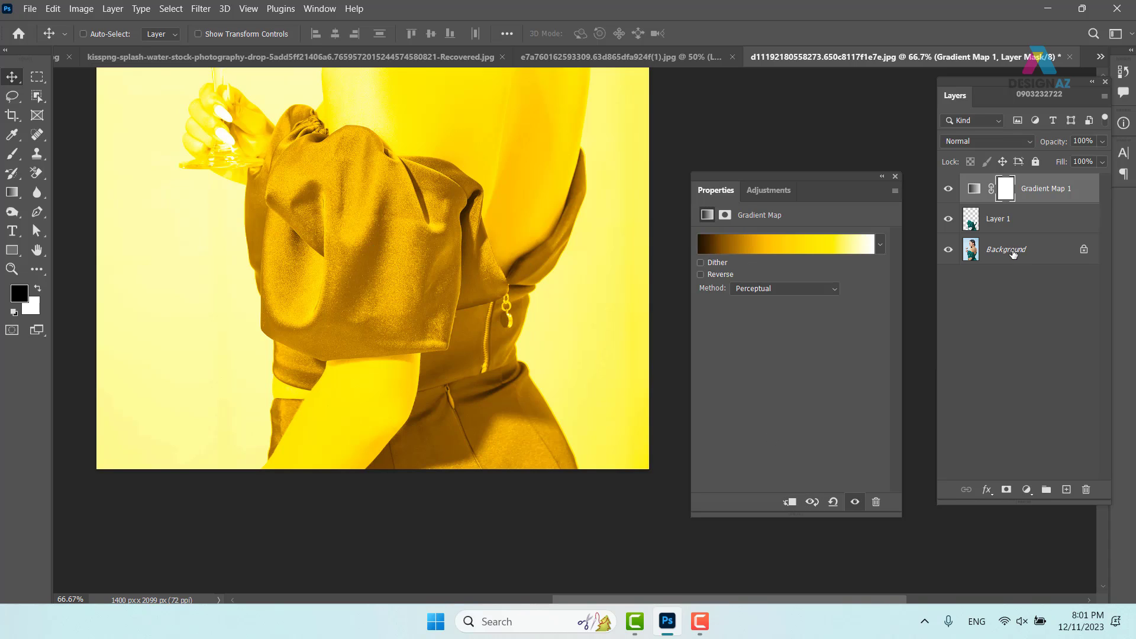
left_click(789, 502)
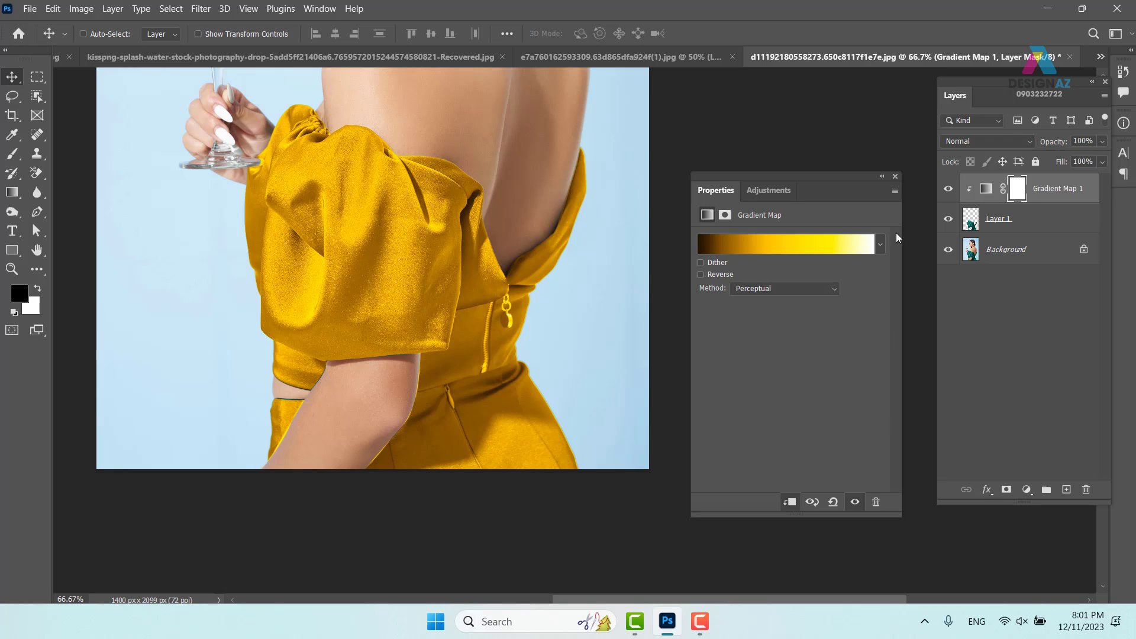
left_click(896, 176)
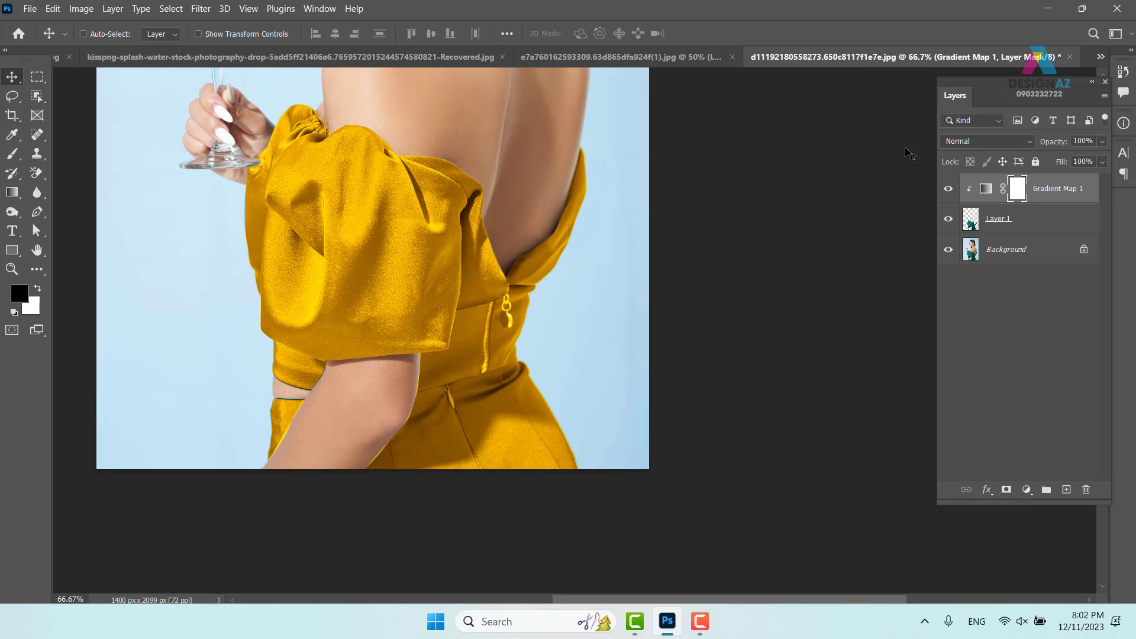
Step: Add a Levels adjustment above the gradient map with input levels of 32, 1.65 and 215
left_click(1027, 490)
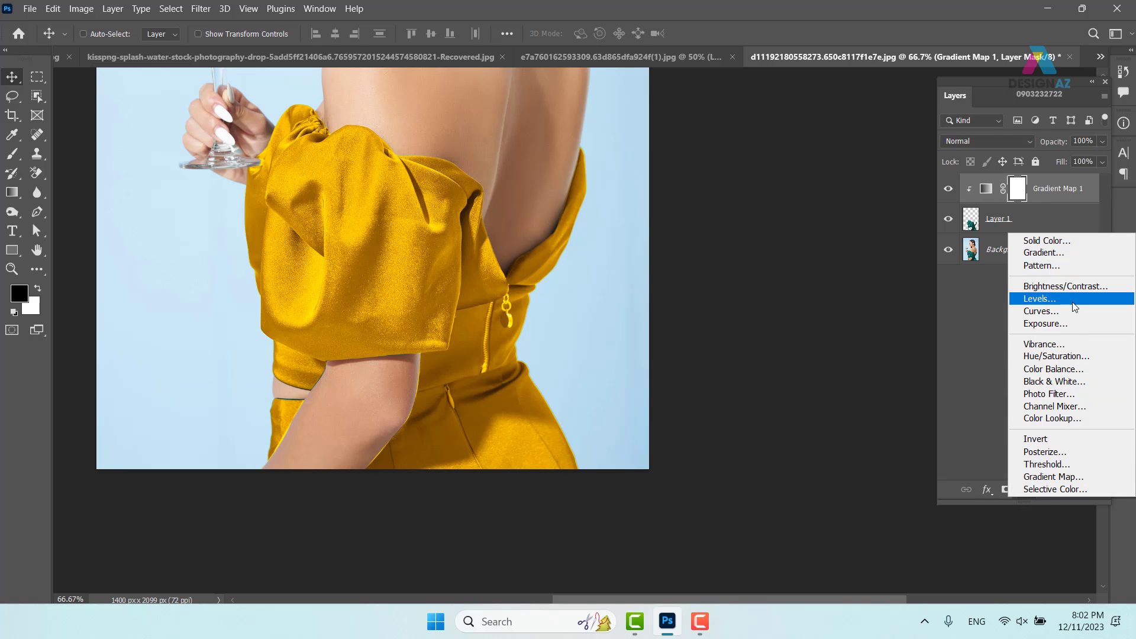
left_click(1040, 298)
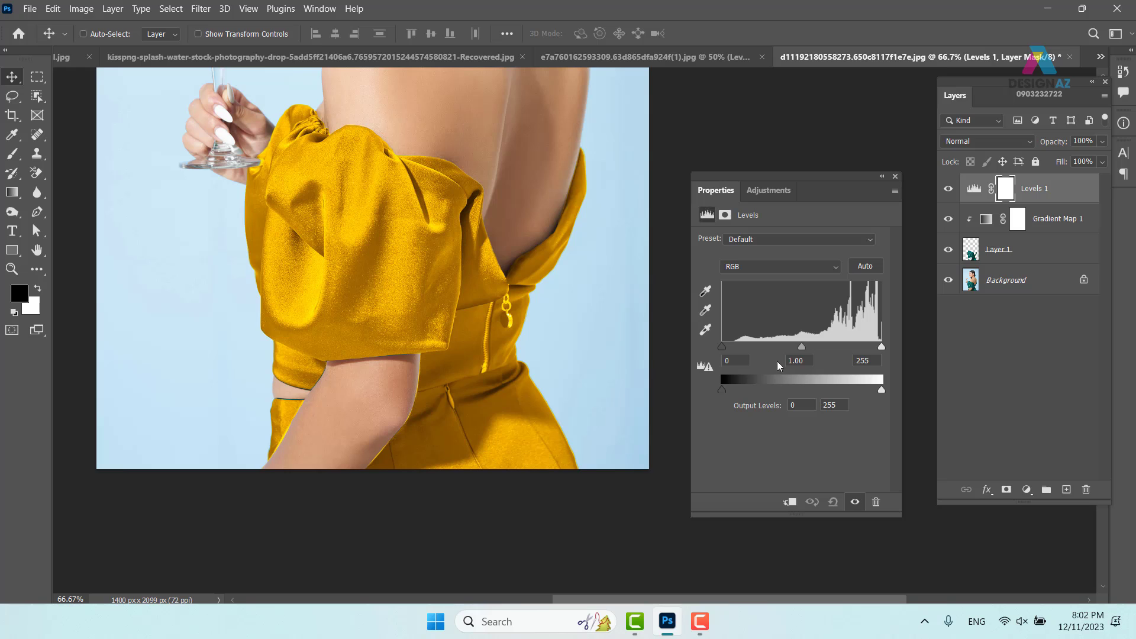
left_click_drag(802, 347, 743, 347)
left_click_drag(881, 348, 856, 348)
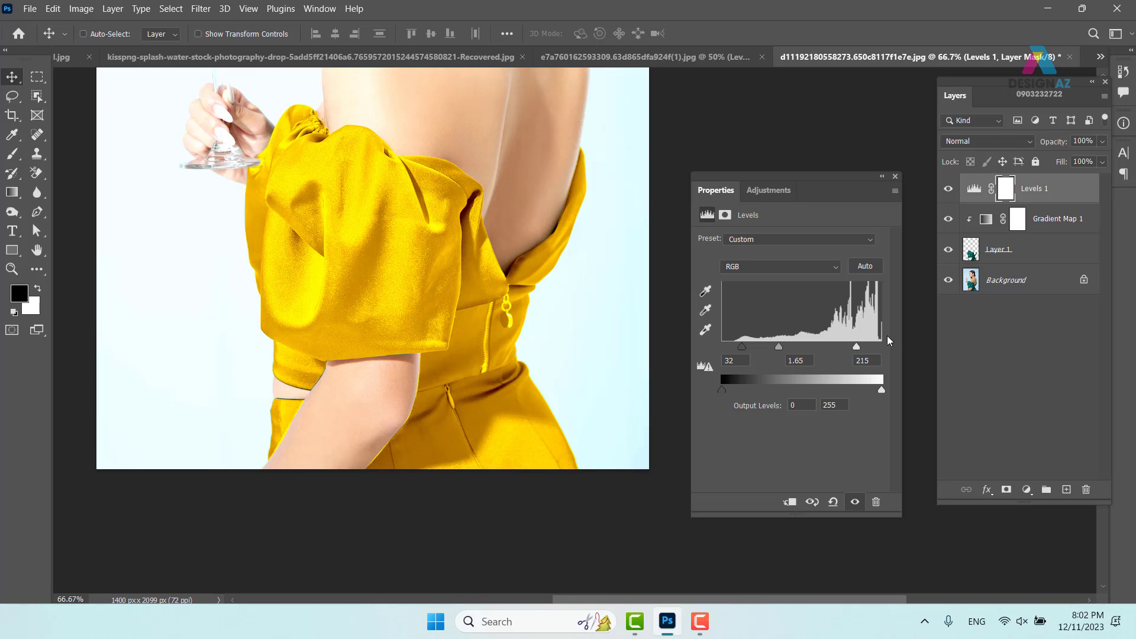
left_click(895, 176)
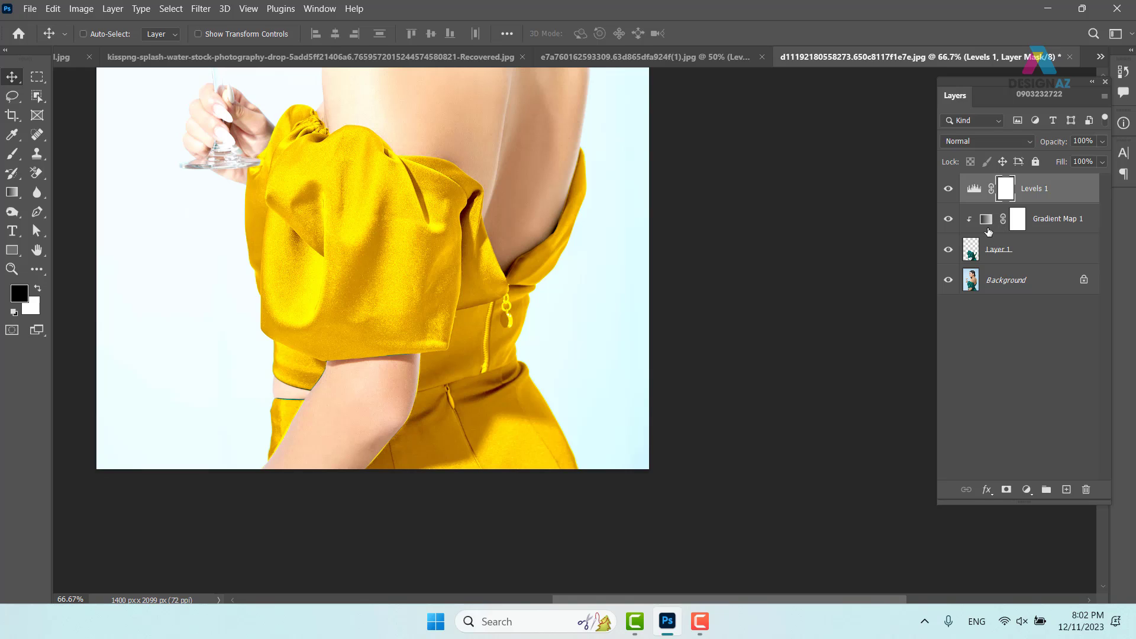
Step: Reopen the Gradient Map's gradient for editing and recolour the brown stop at location 13 to dark purple
double_click(986, 220)
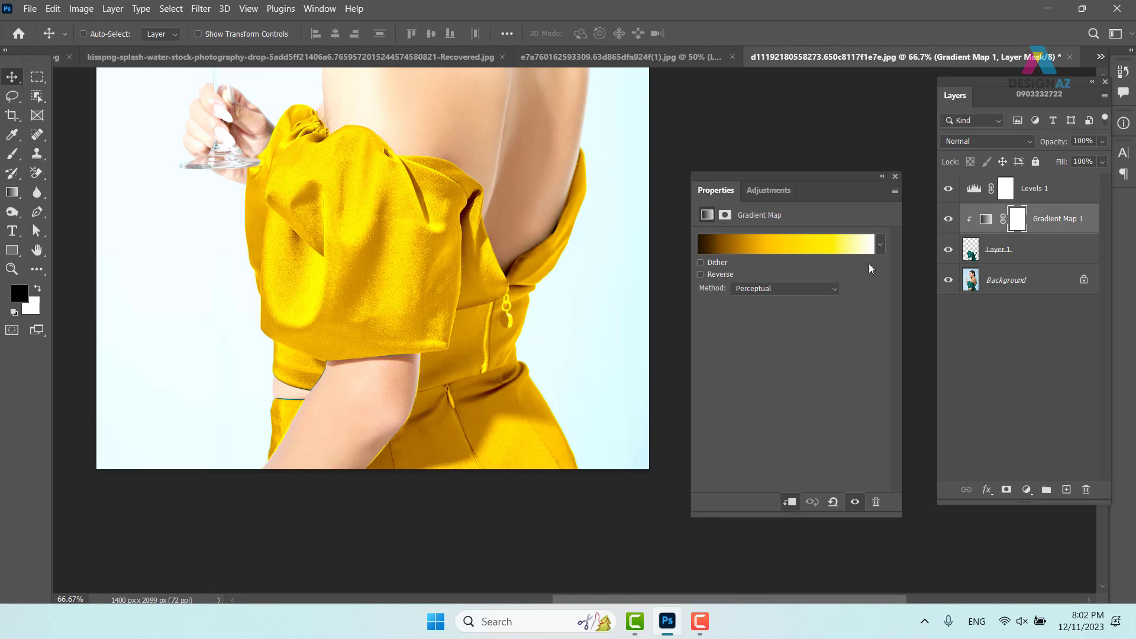
left_click(799, 252)
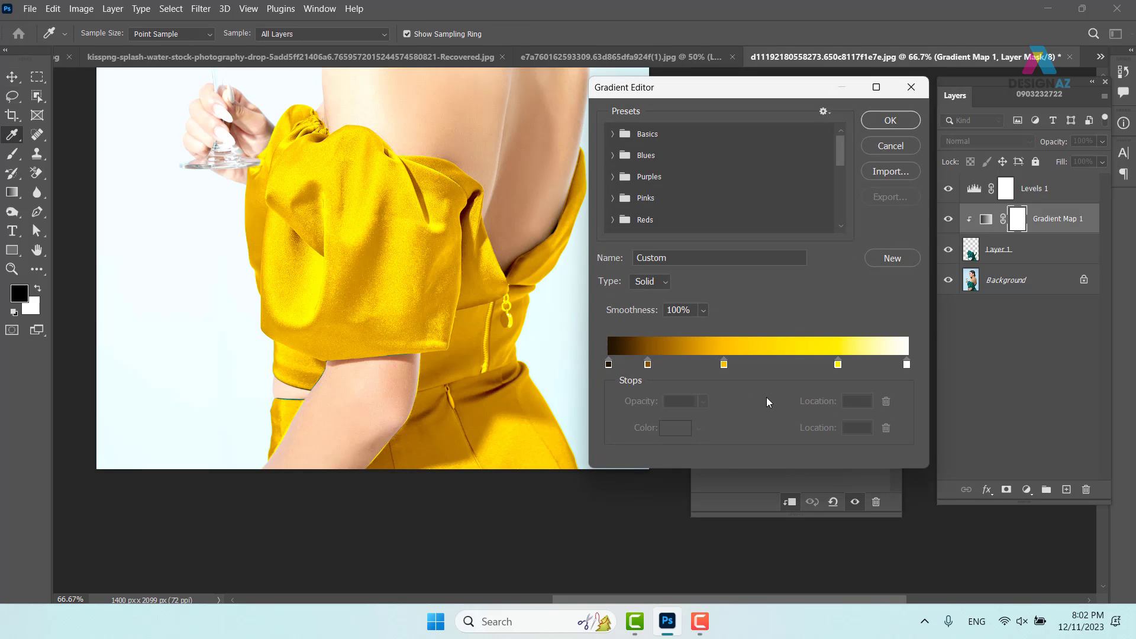
left_click(648, 365)
left_click(675, 428)
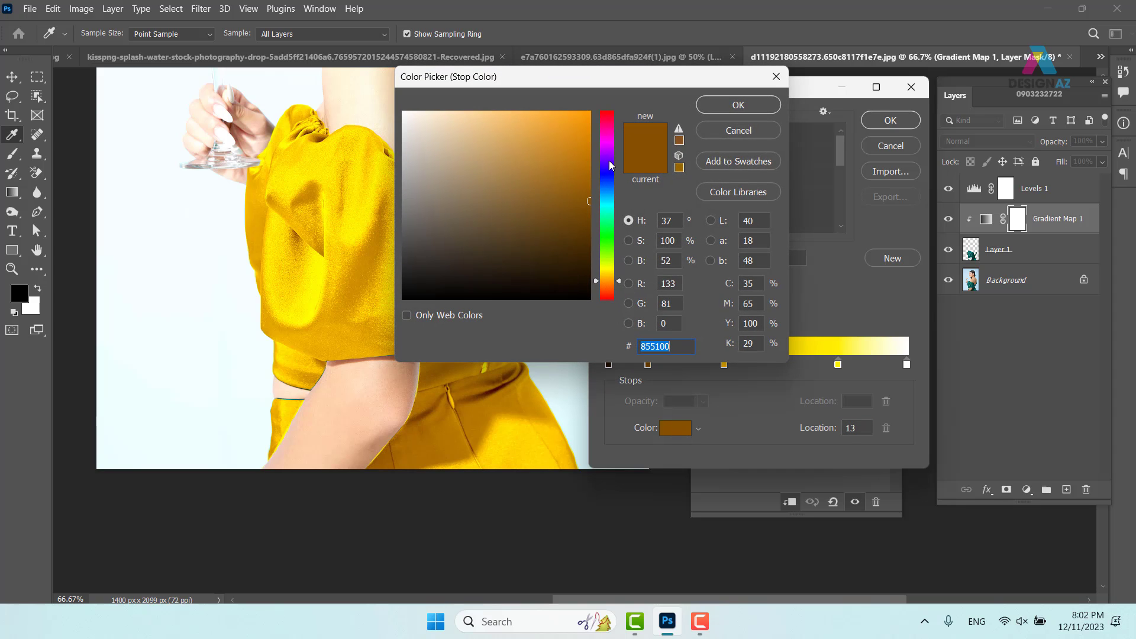
type("85006e")
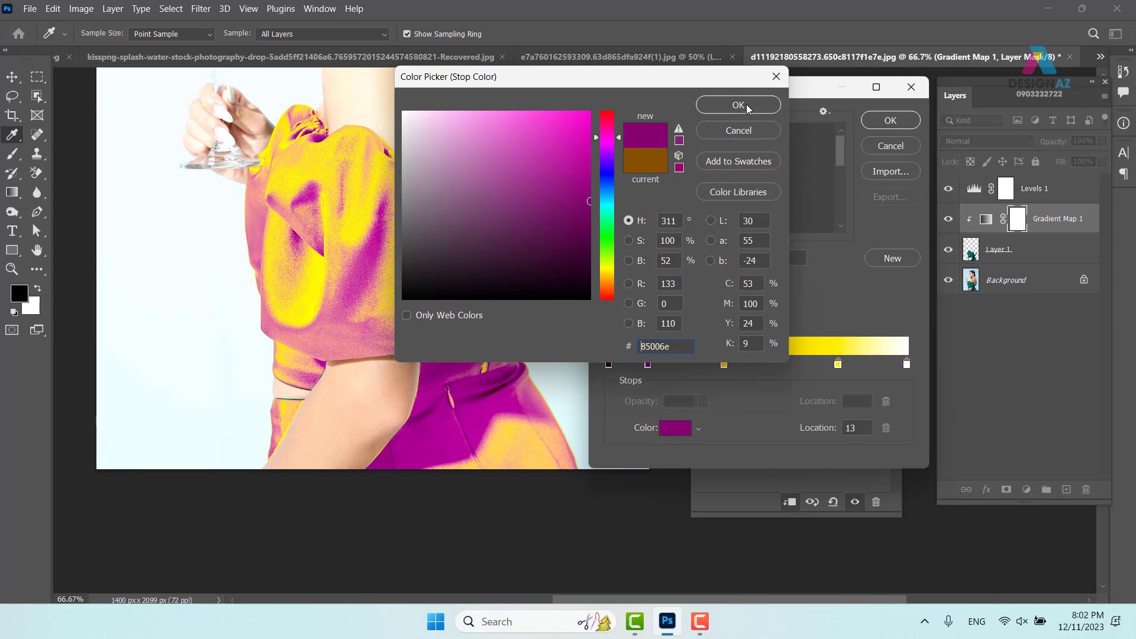
left_click_drag(578, 234, 595, 237)
left_click(740, 110)
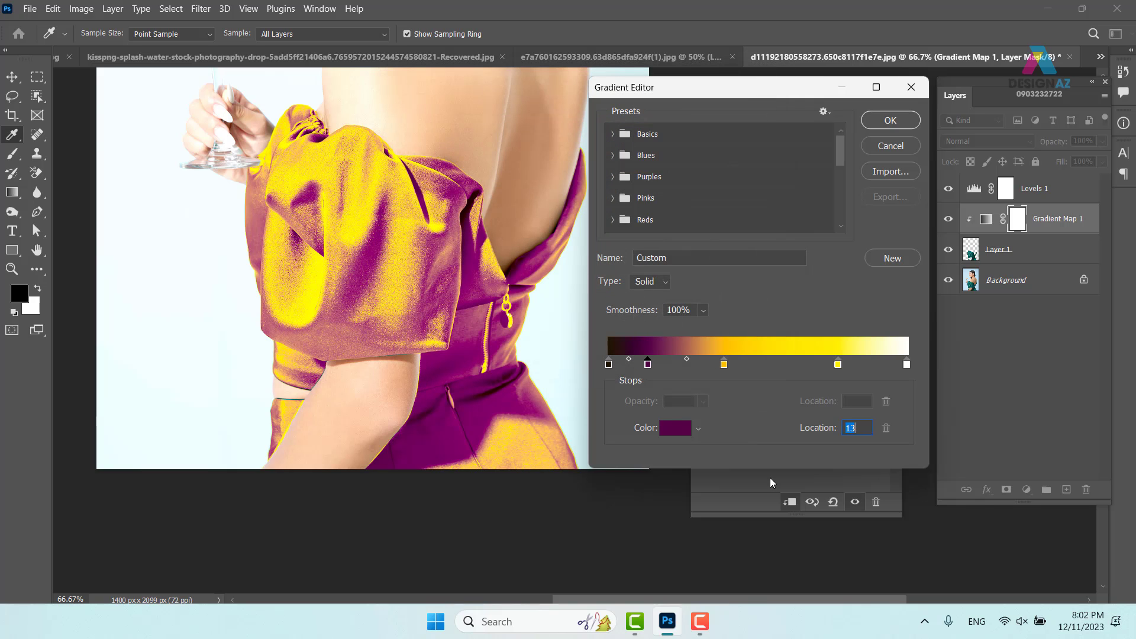
Step: Recolour the orange gradient stop at location 39 to magenta c200ad
left_click(723, 365)
left_click(675, 429)
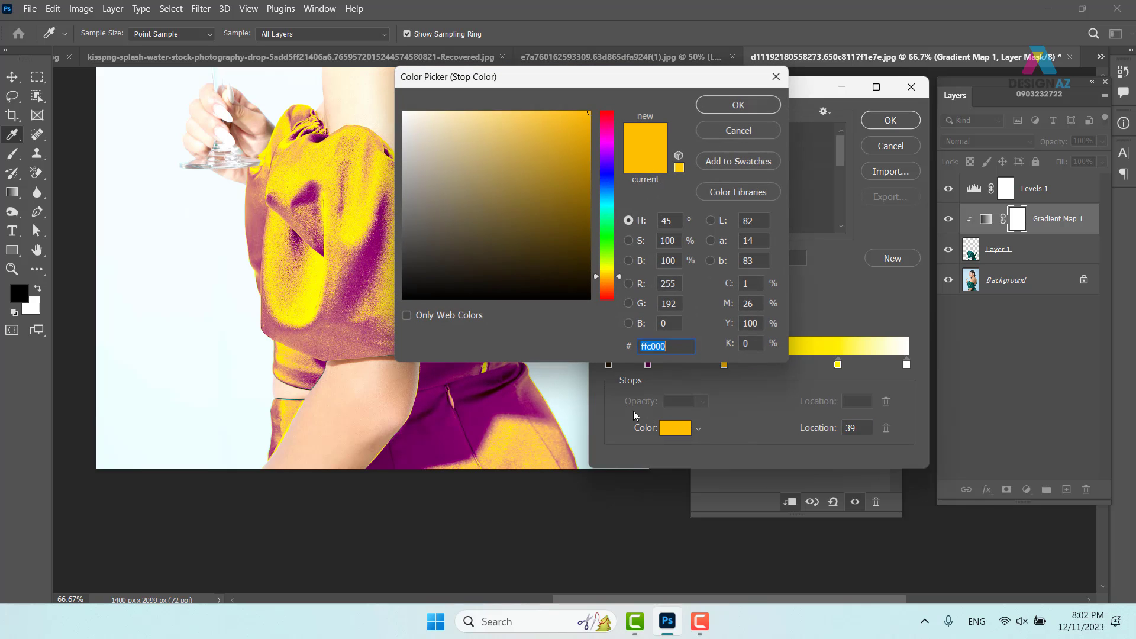
left_click_drag(607, 155, 610, 141)
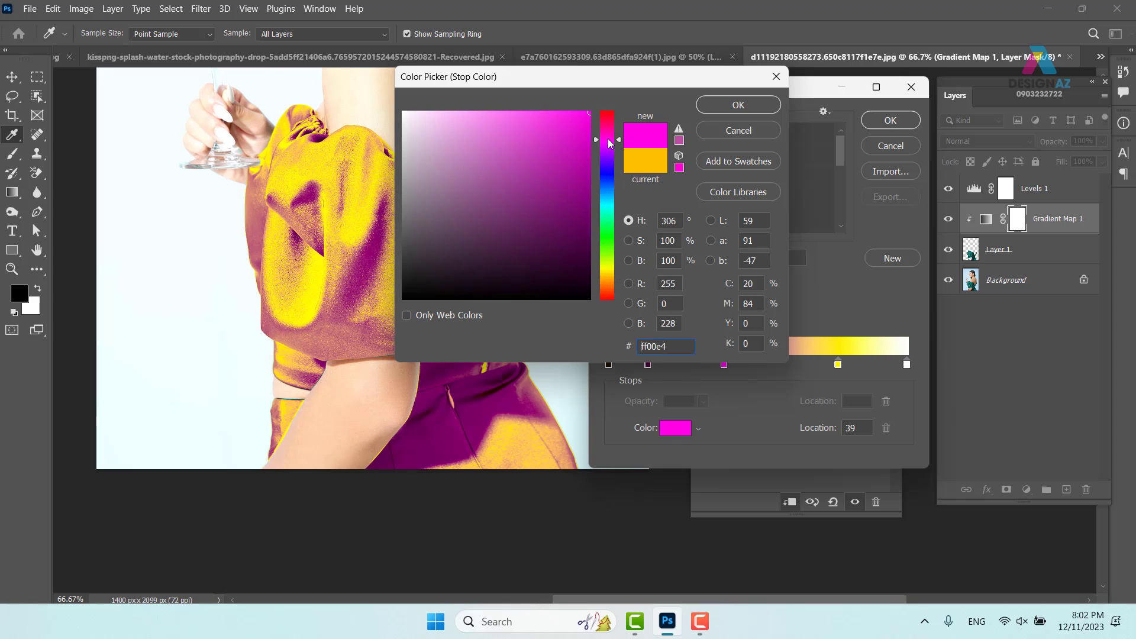
mouse_move(586, 224)
left_mouse_down()
mouse_move(579, 156)
mouse_move(601, 157)
left_mouse_up()
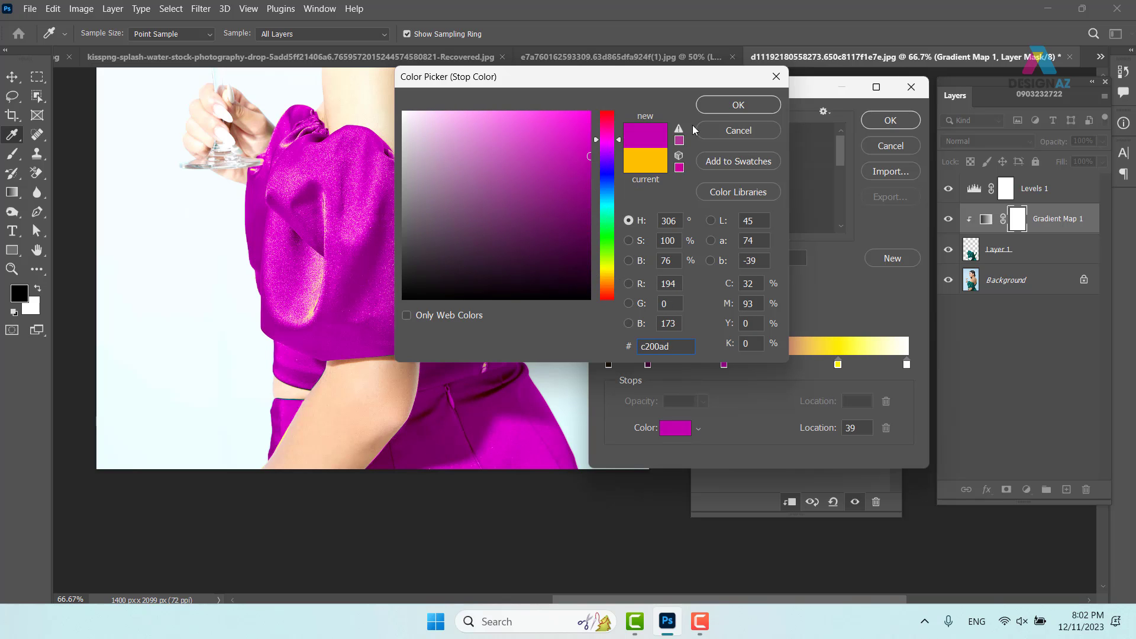
left_click(738, 105)
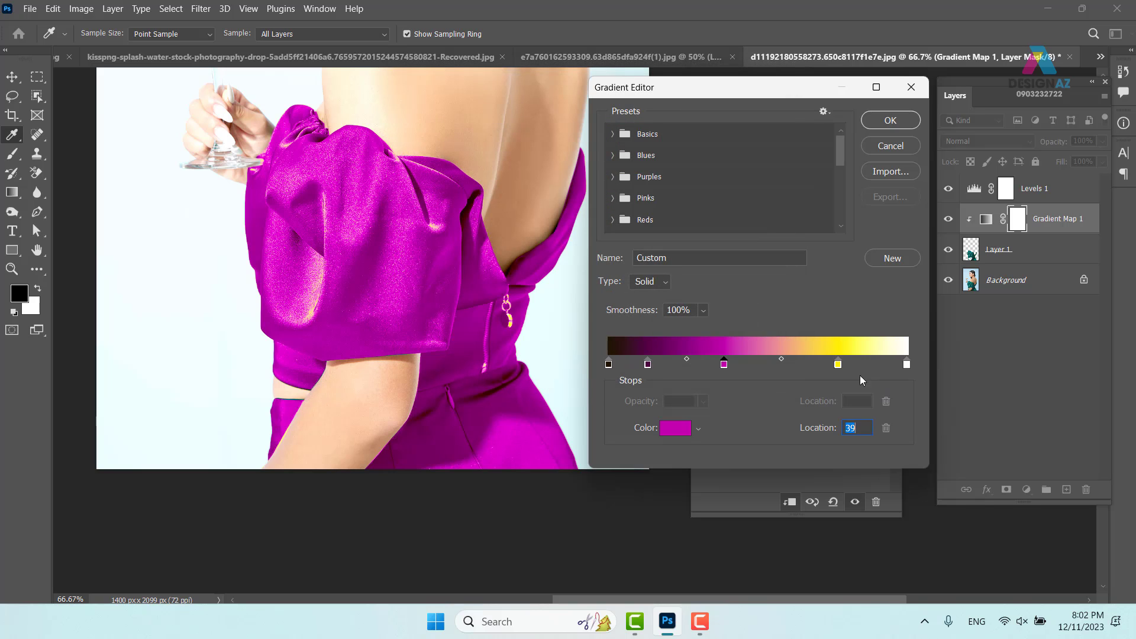
Step: Recolour the yellow gradient stop to light pink, move it to location 68 and apply the gradient
left_click(838, 363)
left_click(675, 427)
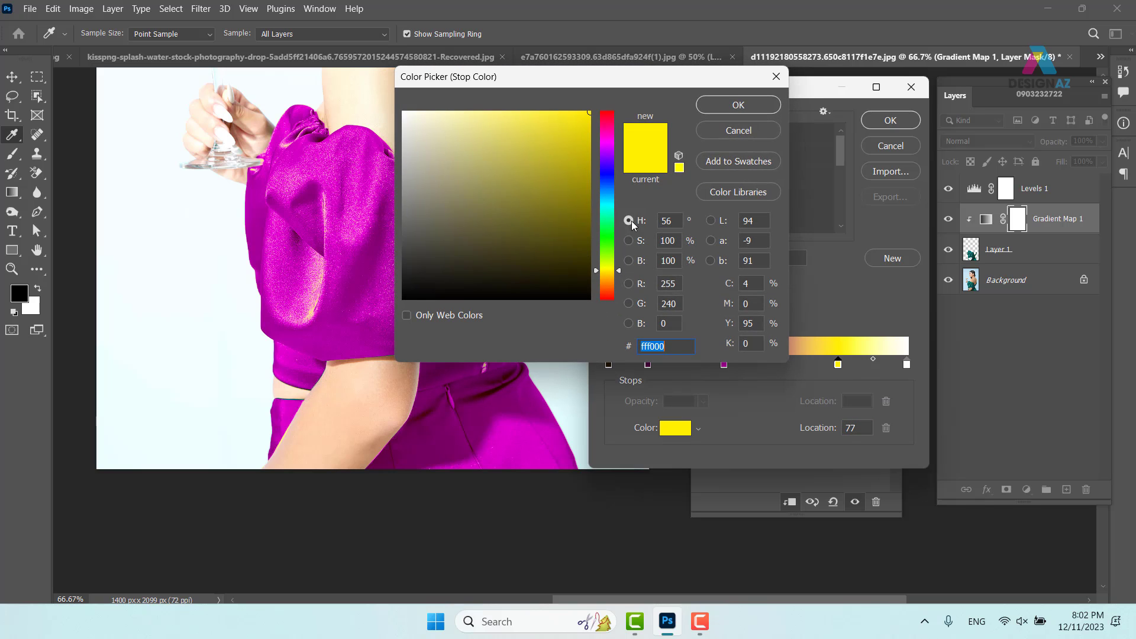
left_click_drag(602, 172, 602, 141)
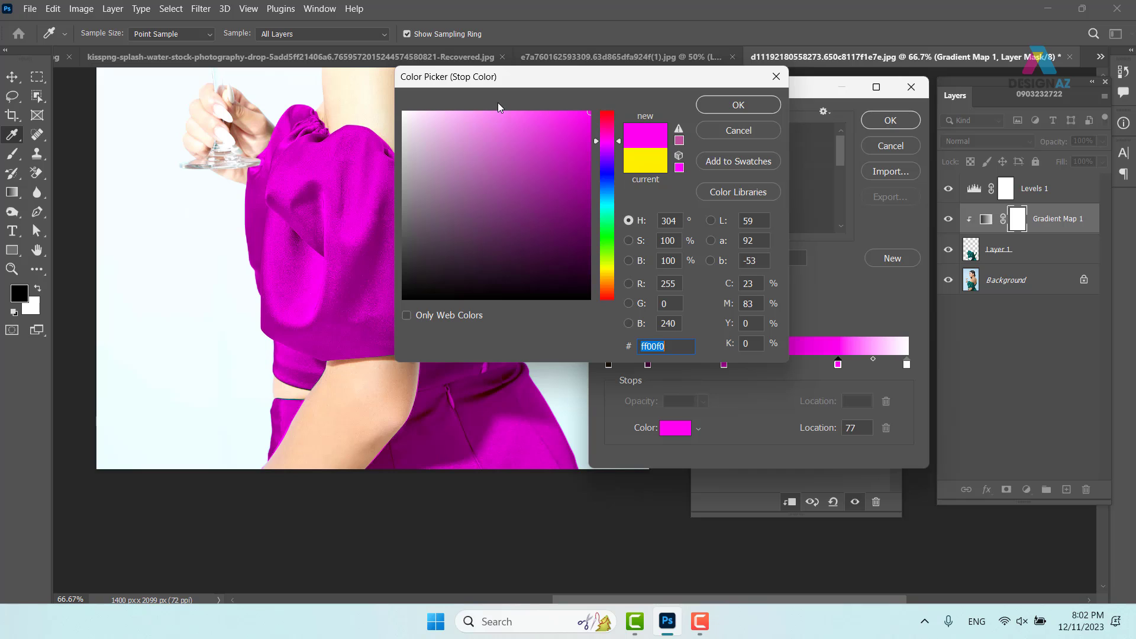
left_click_drag(510, 113, 506, 110)
left_click(740, 111)
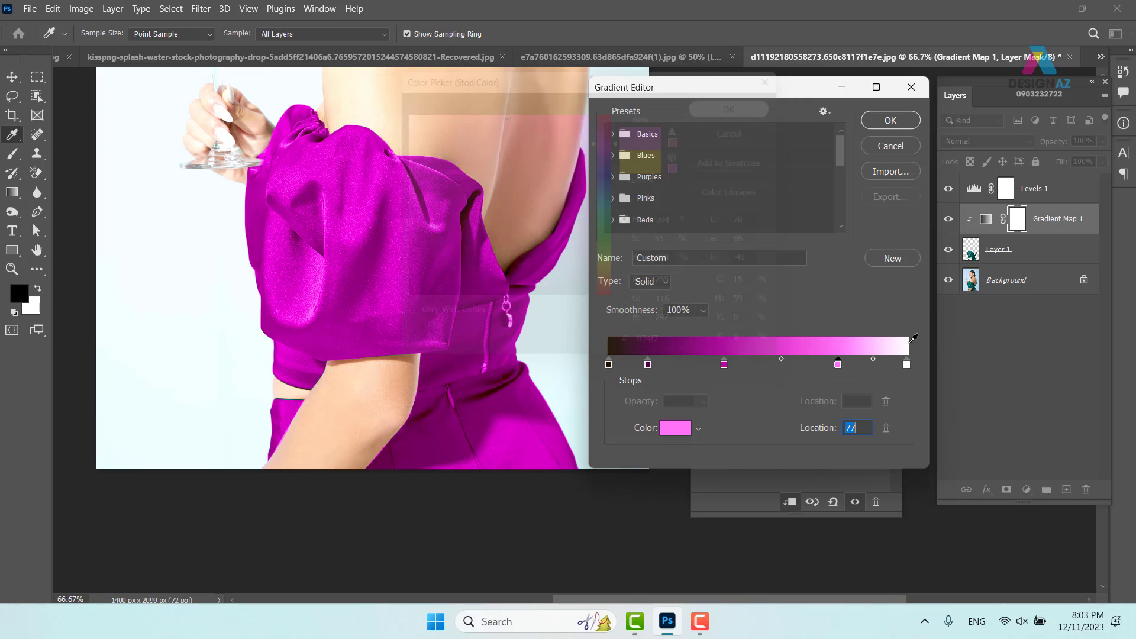
left_click_drag(839, 366, 813, 364)
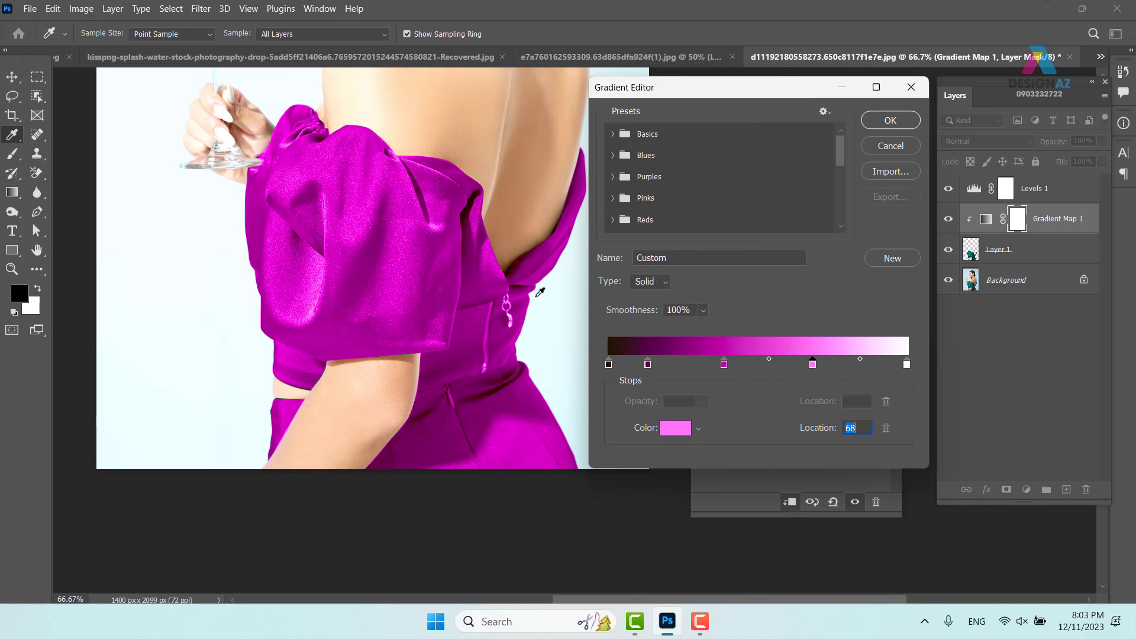
left_click(888, 121)
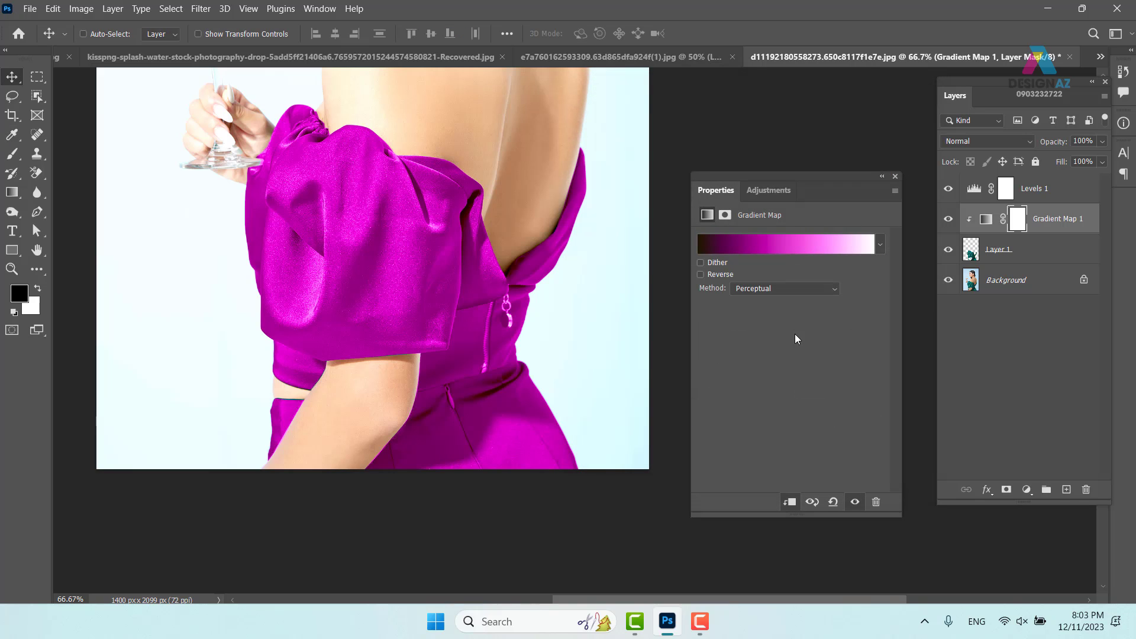
left_click(895, 176)
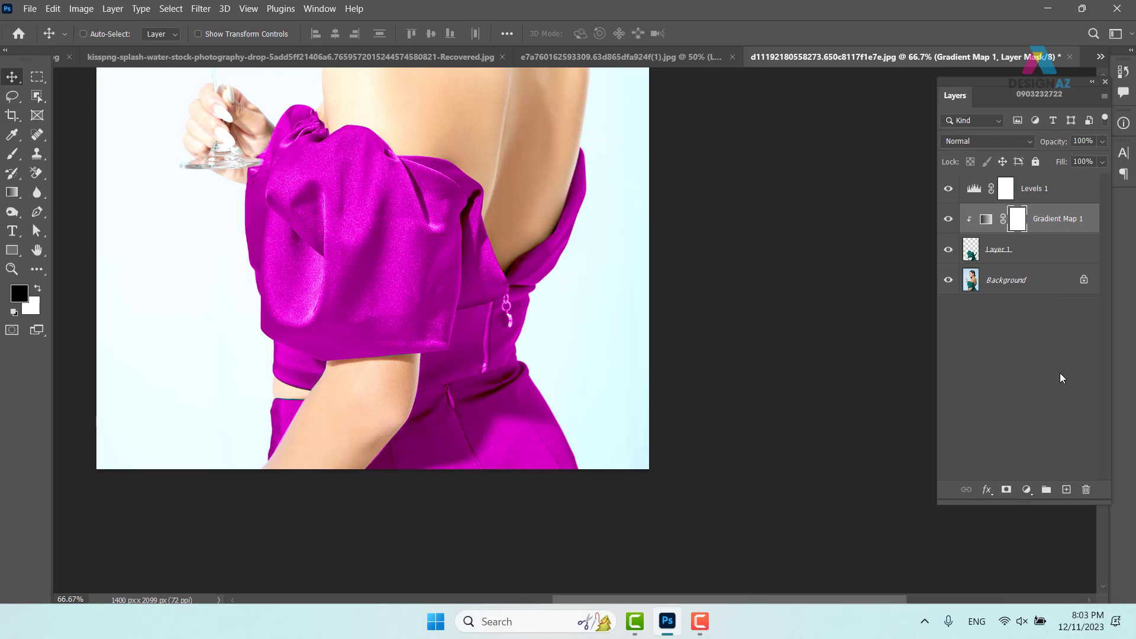
key("ctrl+minus")
key("ctrl+minus")
key("ctrl+minus")
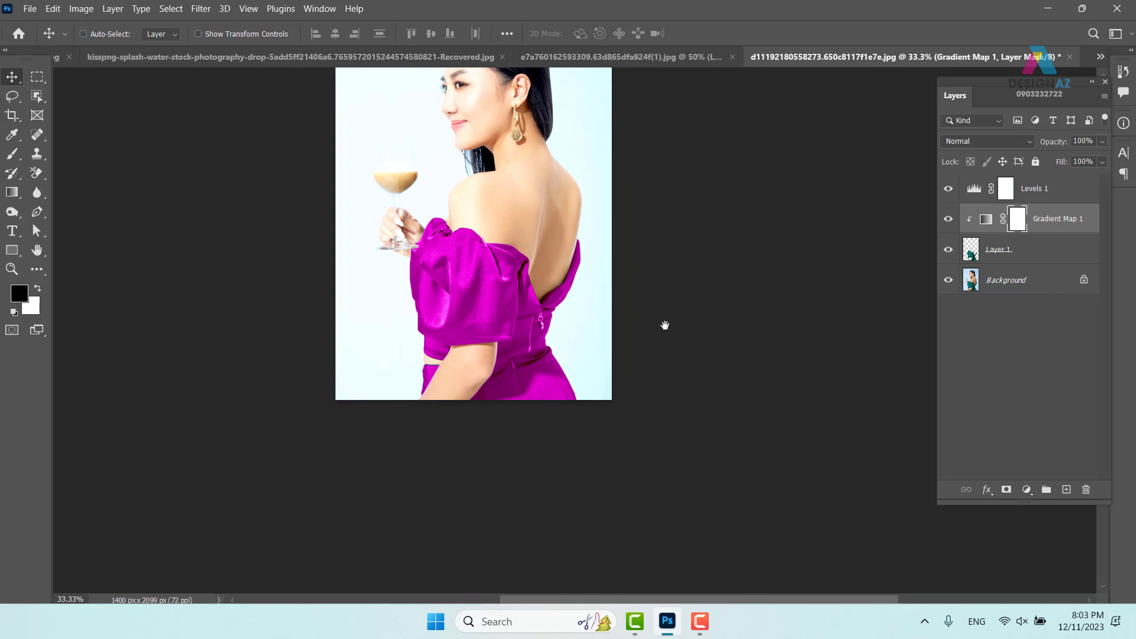
left_click_drag(664, 324, 632, 426)
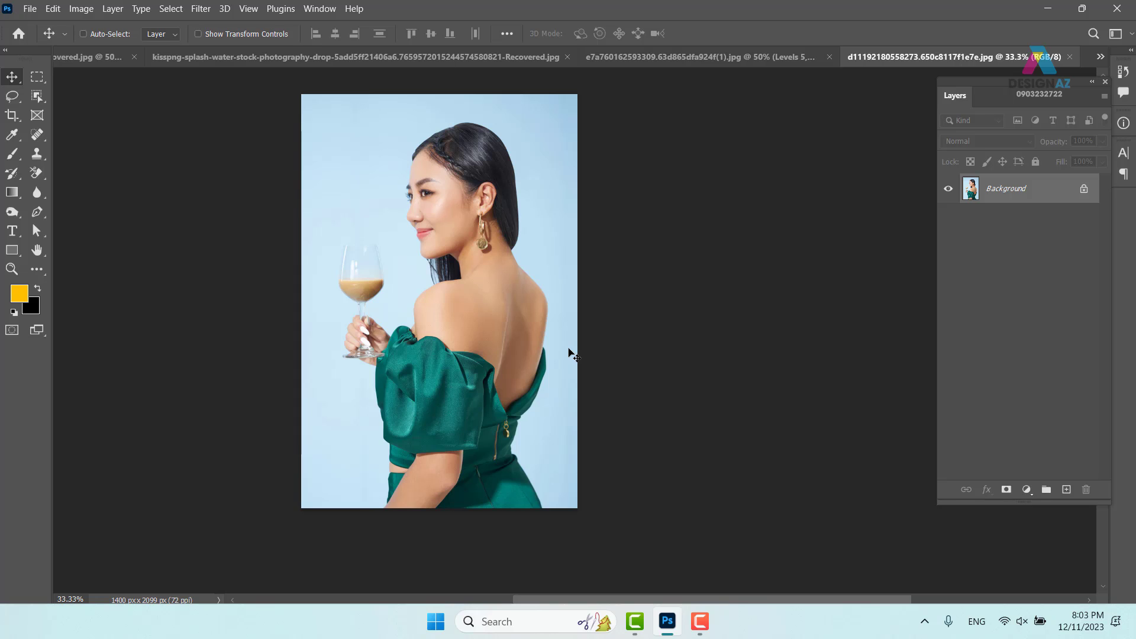
left_click(569, 353, "ctrl")
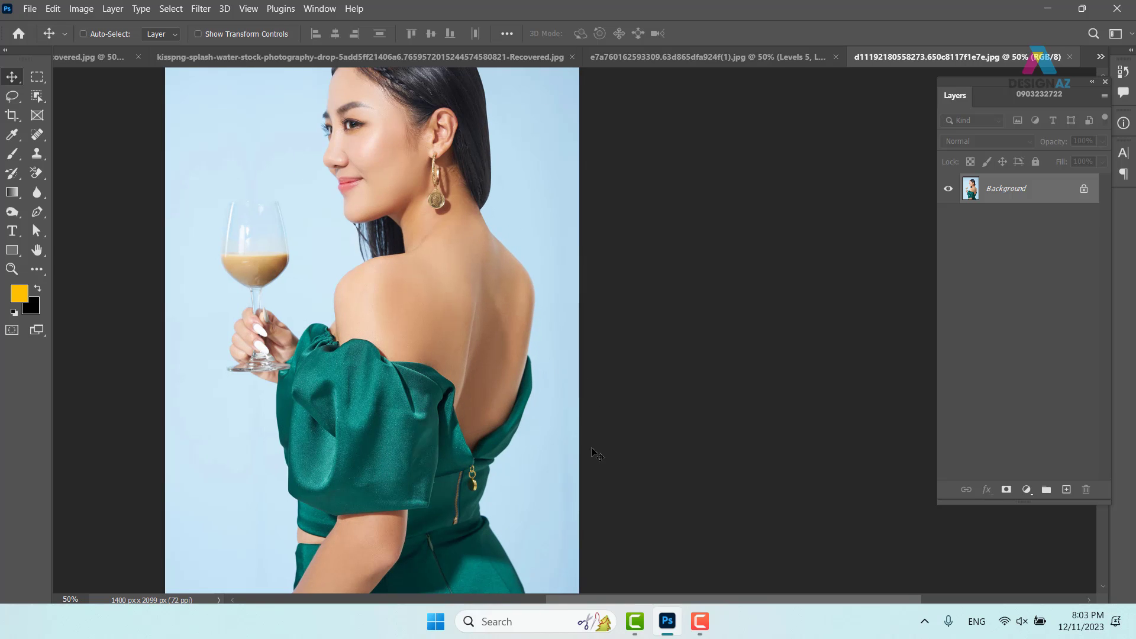
left_click_drag(464, 410, 523, 390)
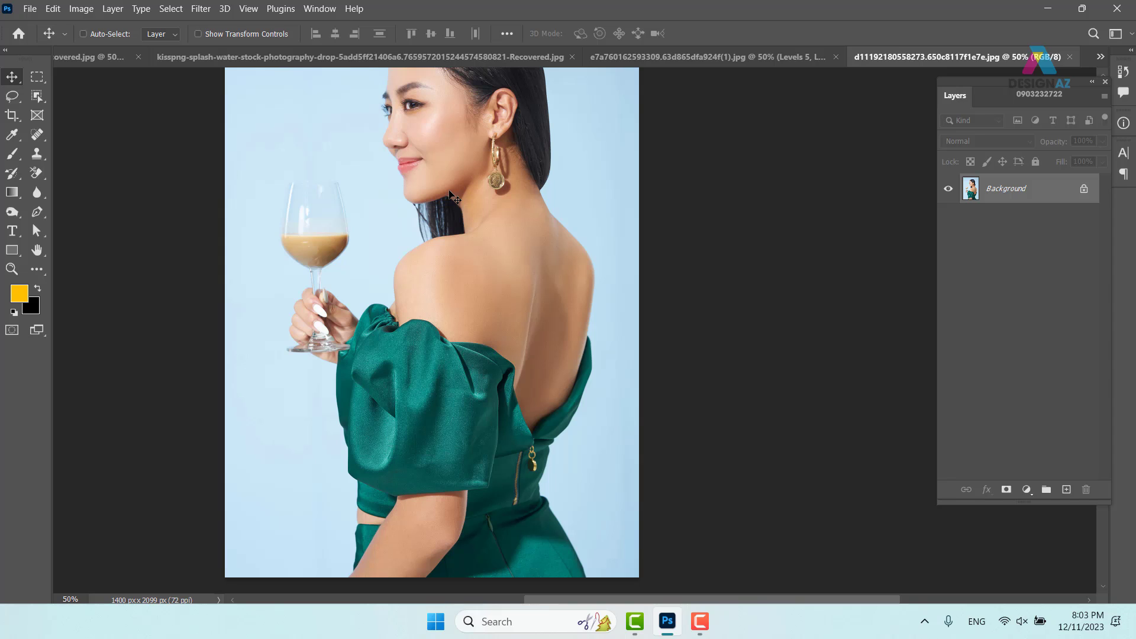
Step: Close the water splash document and the white-jacket portrait document without saving their changes
left_click(491, 58)
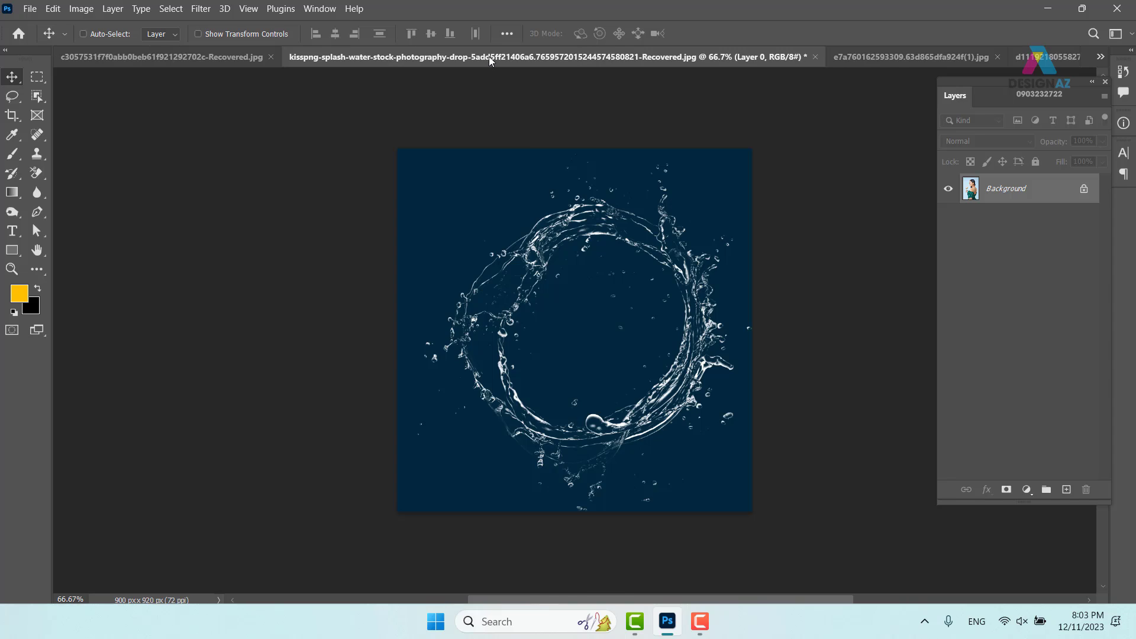
left_click(814, 58)
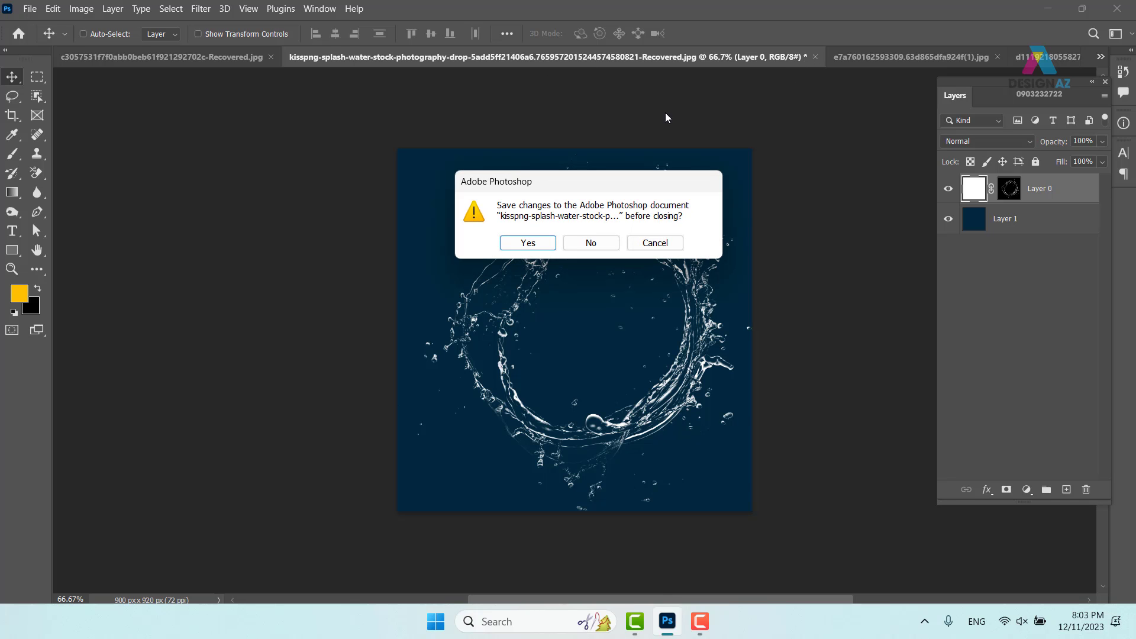
left_click(595, 244)
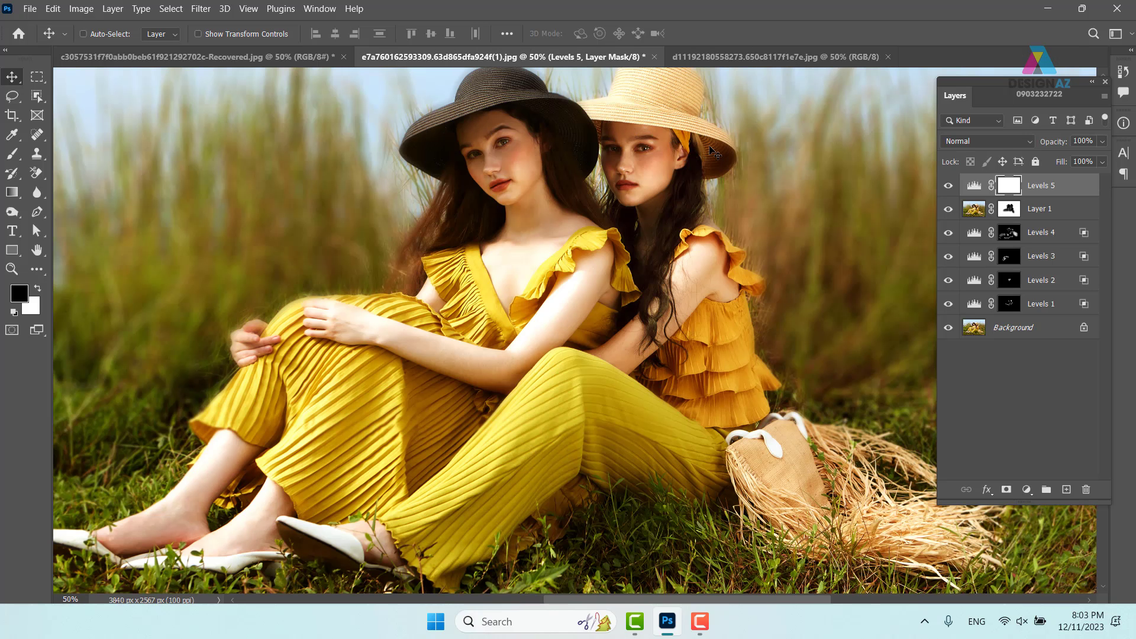
left_click(186, 57)
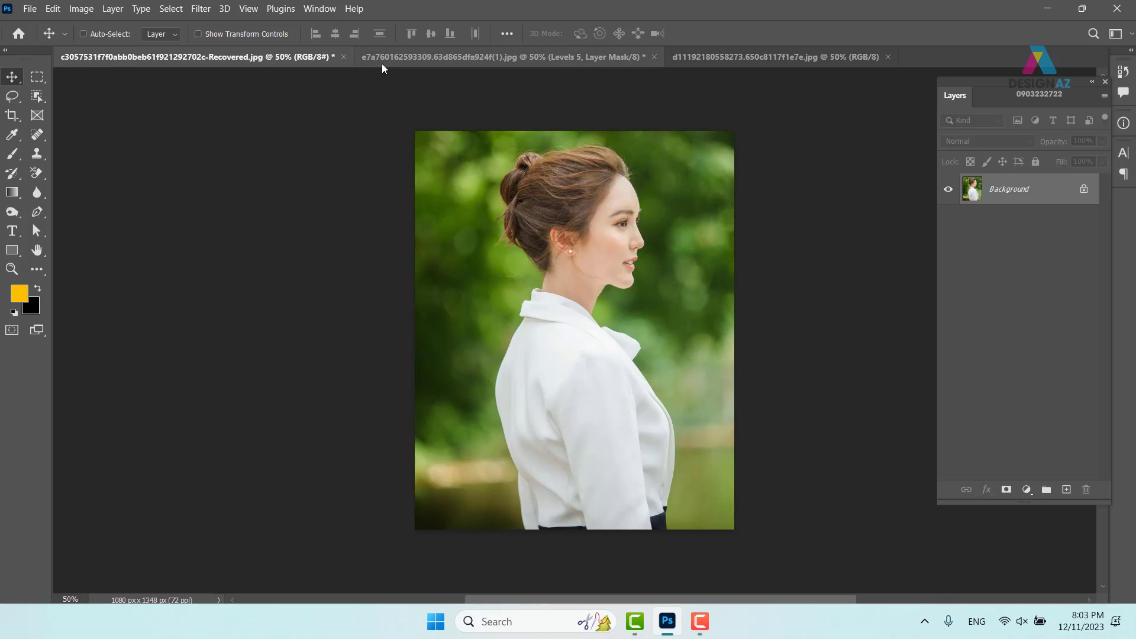
left_click(343, 57)
left_click(592, 251)
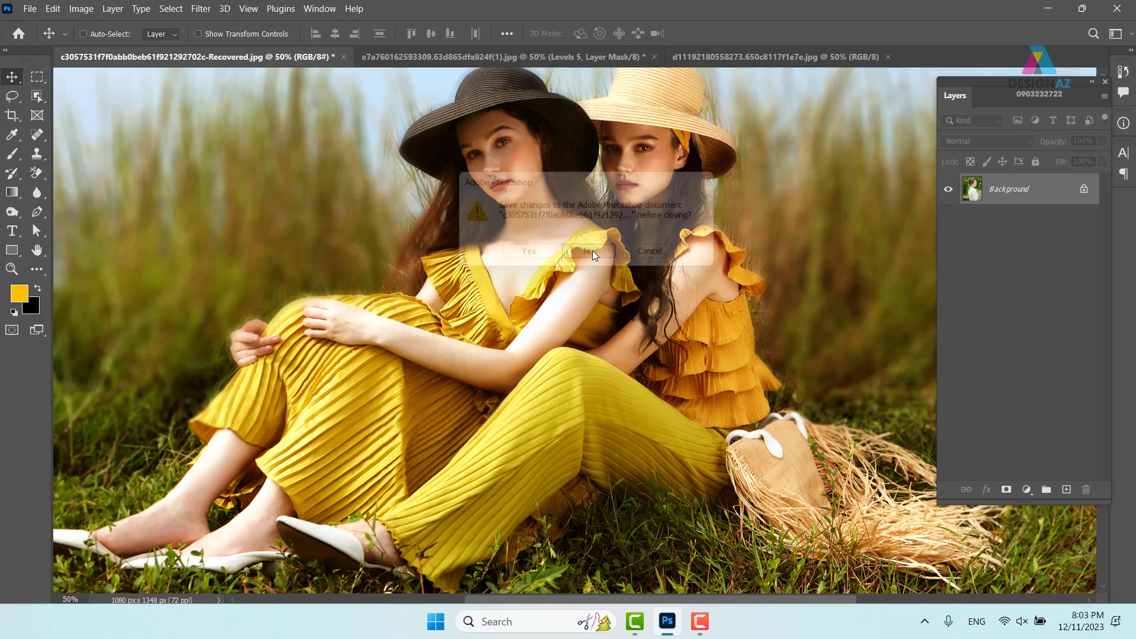
Step: Add a Levels adjustment to the green-dress portrait and slightly lower the Red channel's white input level
left_click(474, 57)
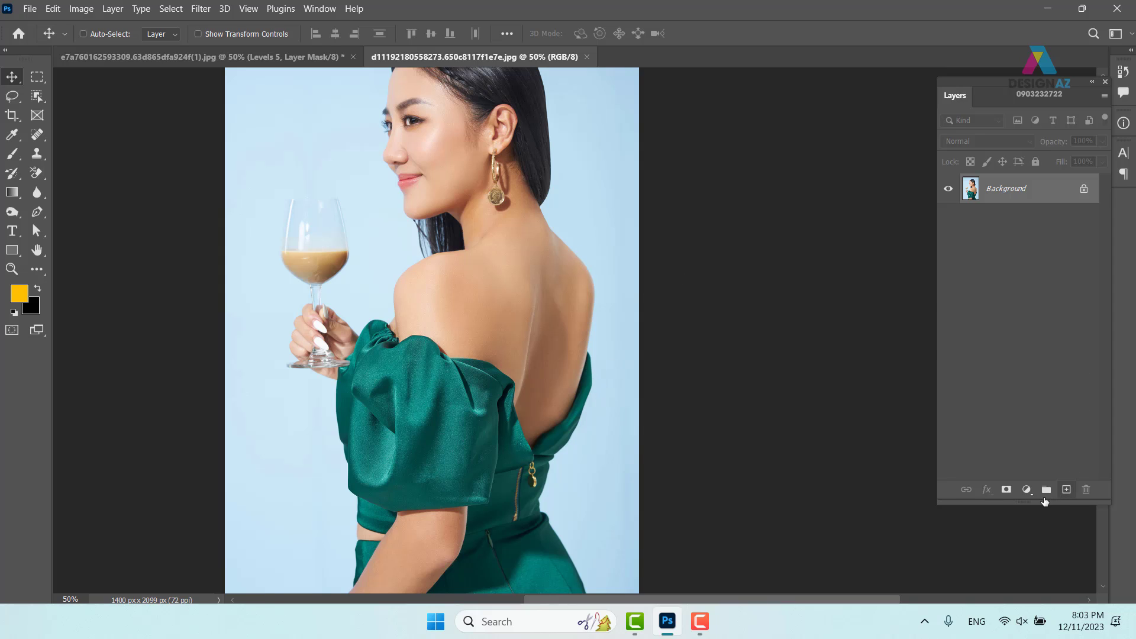
left_click(1026, 490)
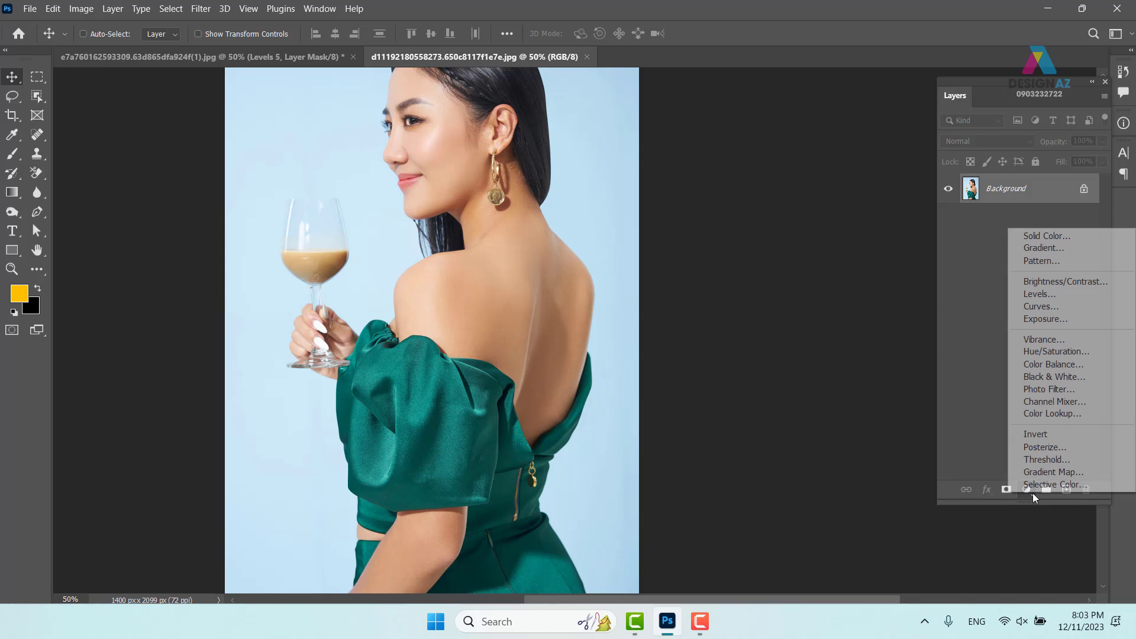
left_click(1039, 294)
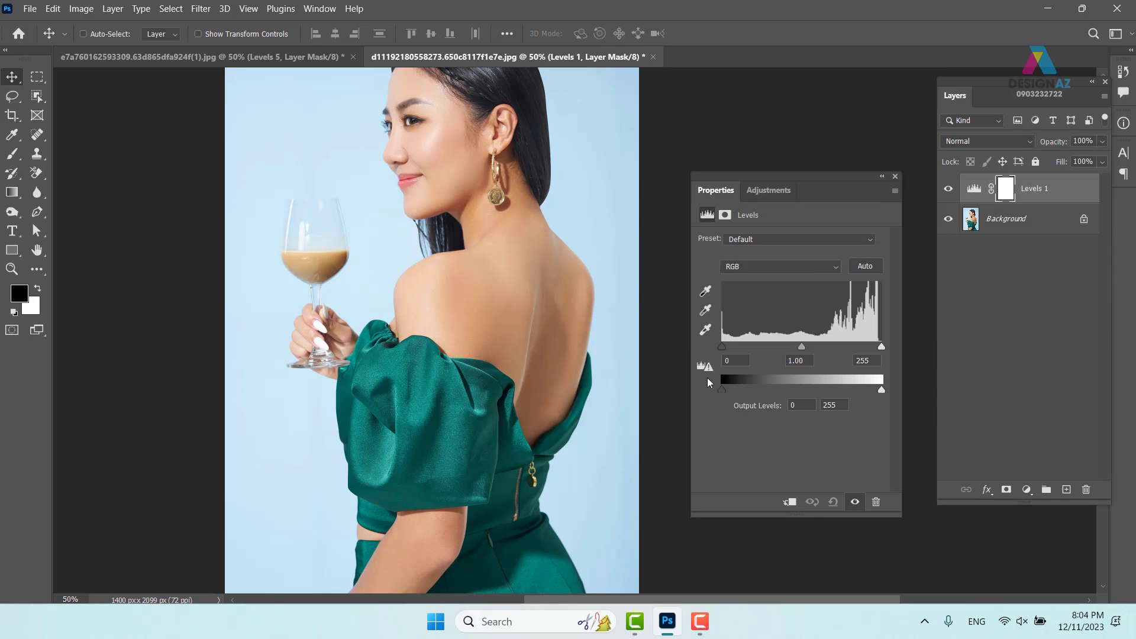
left_click(799, 268)
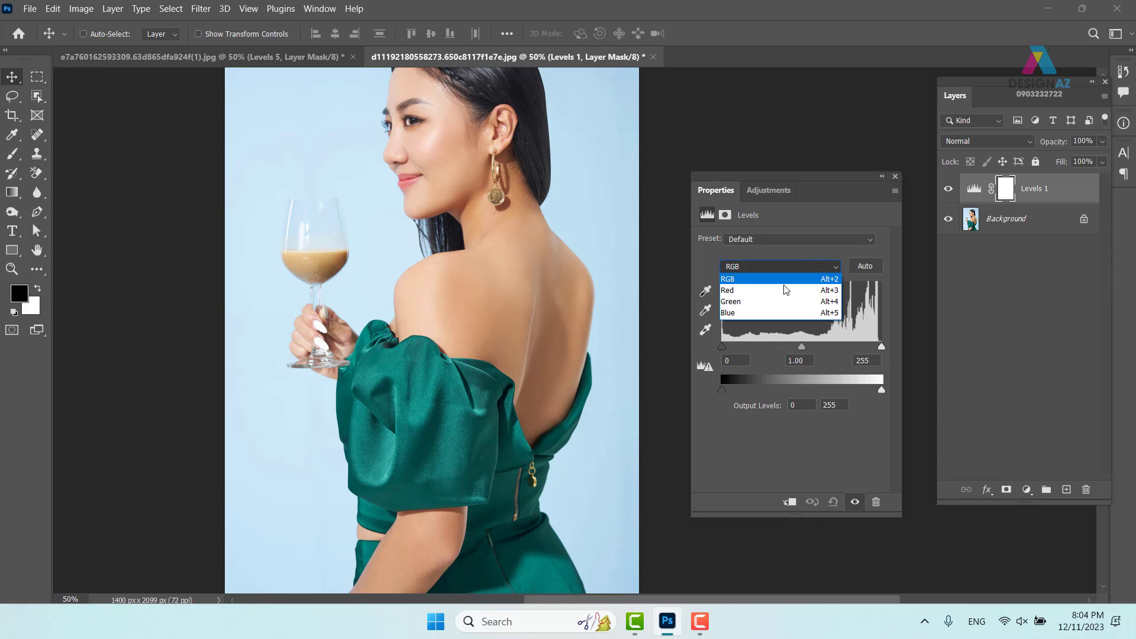
left_click(789, 284)
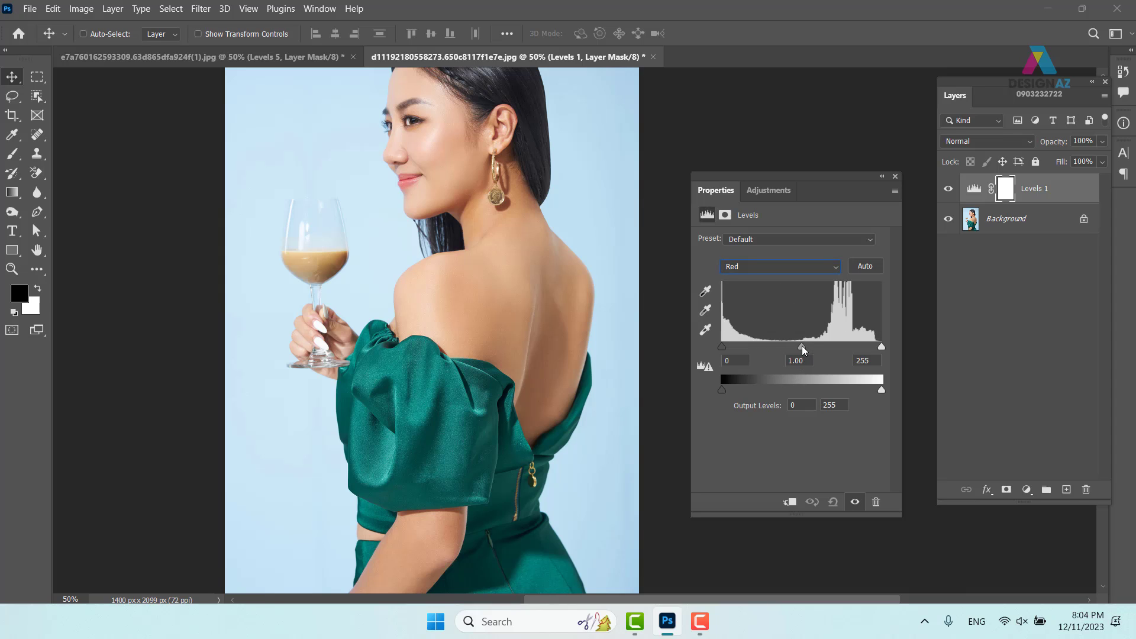
left_click_drag(881, 347, 877, 347)
Step: Set the Levels adjustment's Green channel input levels to 19 for black and 227 for white
left_click(814, 270)
left_click(761, 303)
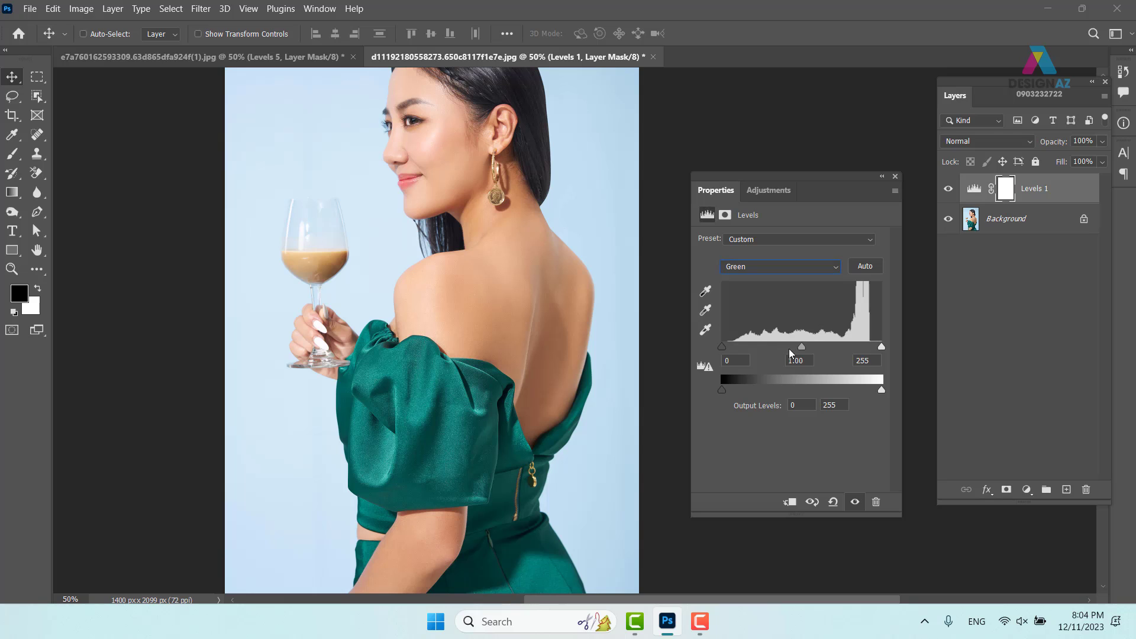
left_click_drag(721, 347, 733, 347)
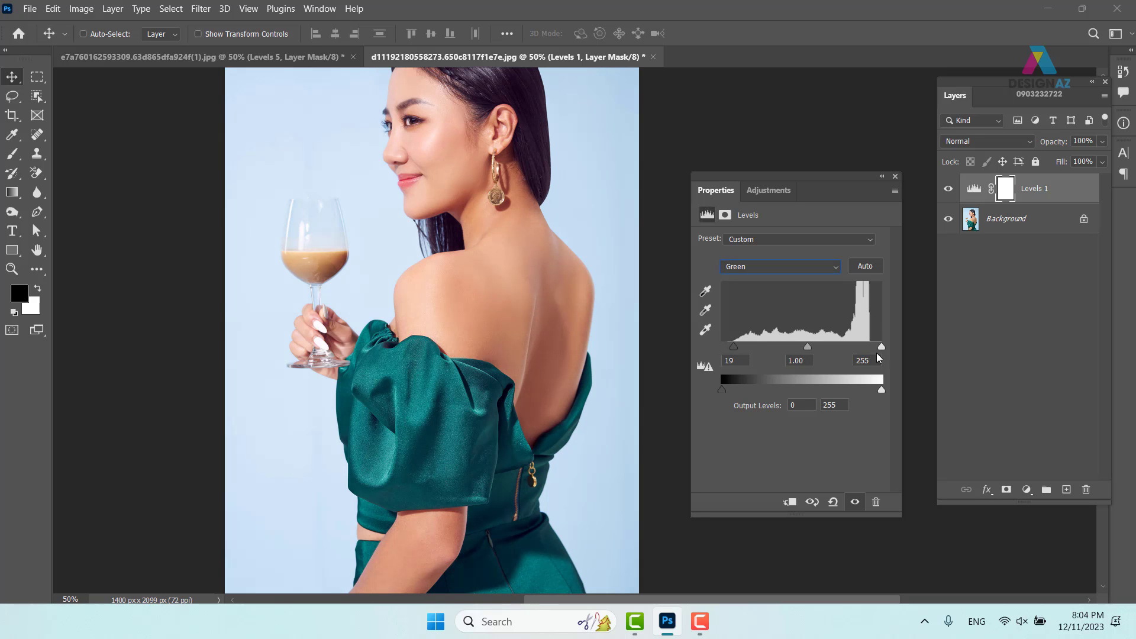
left_click_drag(881, 347, 863, 348)
Step: Set the Blue channel's input levels to 30 and 235, and compare the portrait with and without the Levels adjustment
left_click(811, 267)
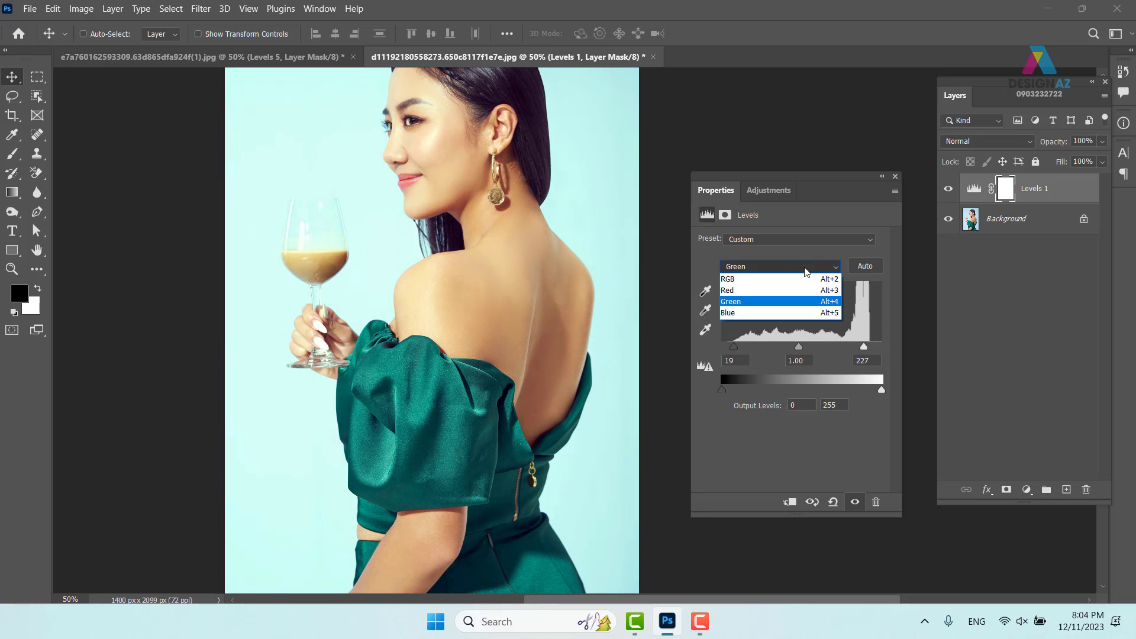
left_click(763, 315)
left_click_drag(727, 349, 740, 347)
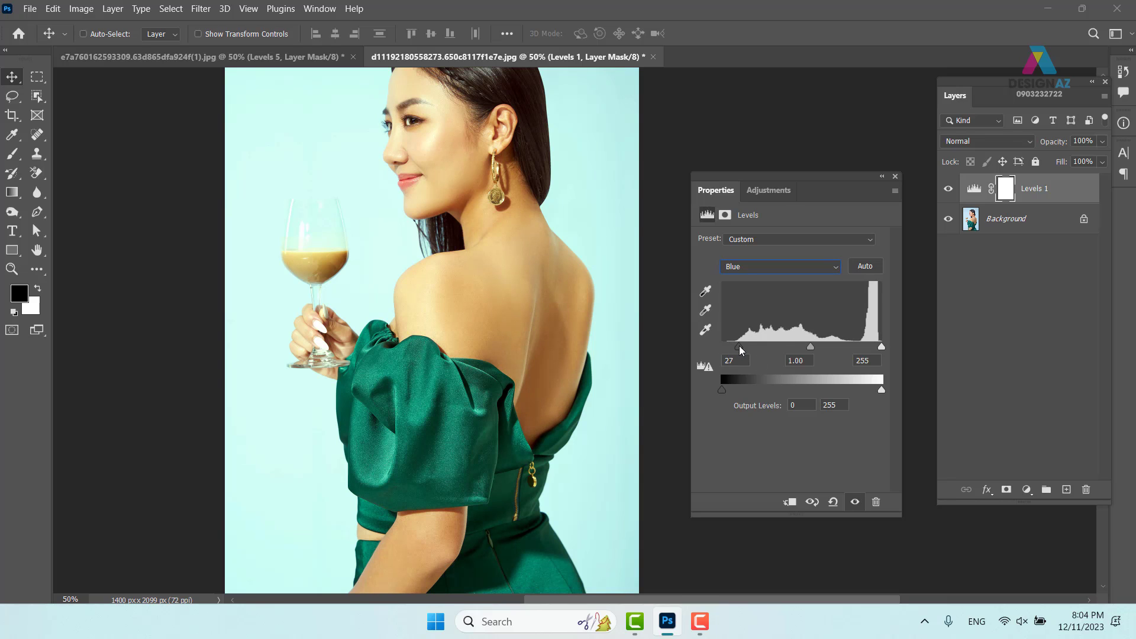
left_click_drag(881, 347, 869, 348)
left_click(894, 178)
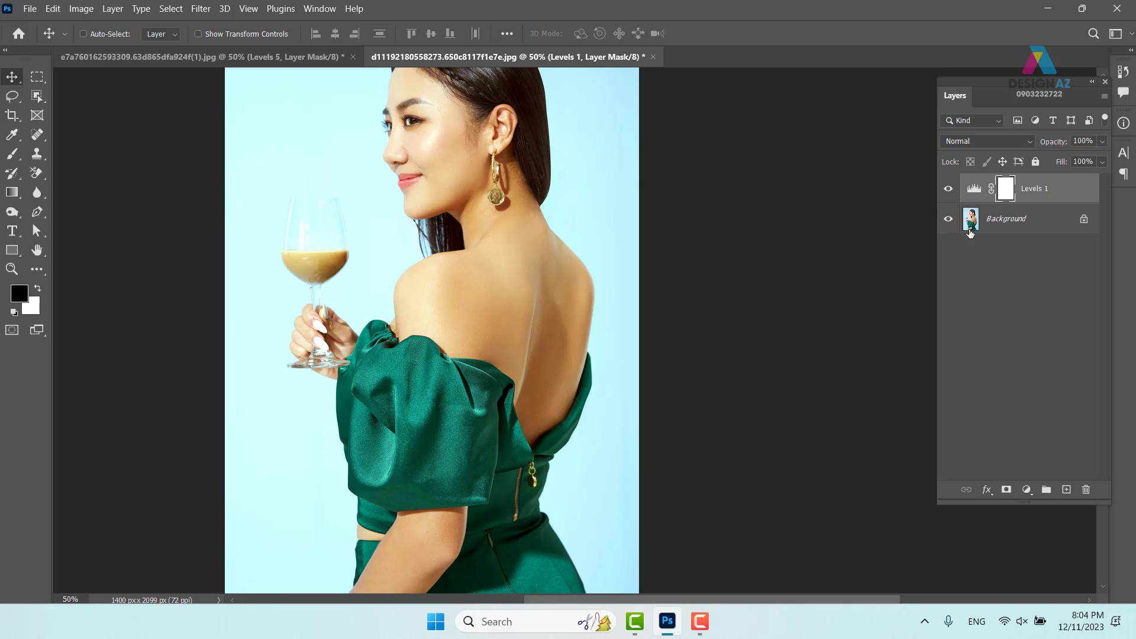
left_click(948, 188)
left_click(948, 189)
Step: Add a second Levels adjustment above the first, with default levels and its blend mode set to Screen
left_click(1028, 491)
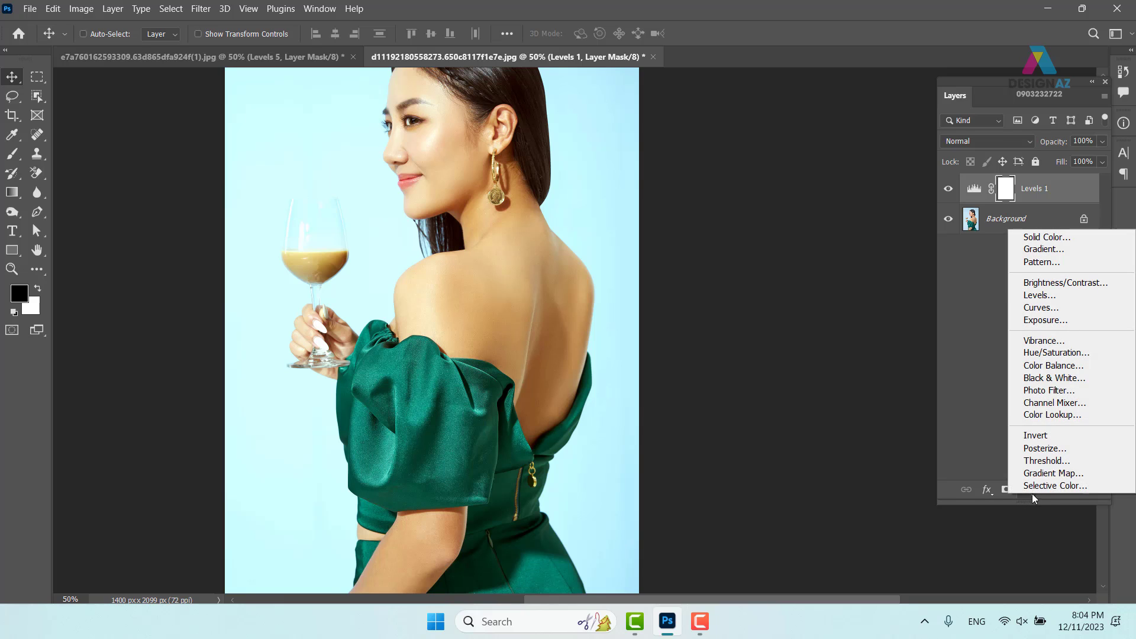
left_click(1039, 295)
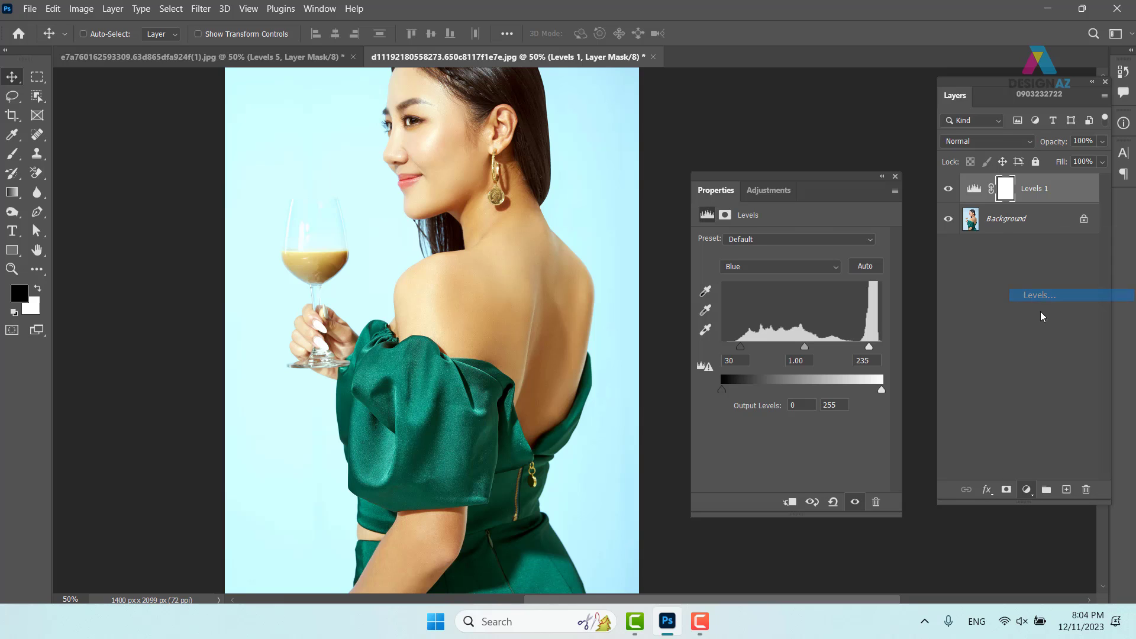
left_click(895, 177)
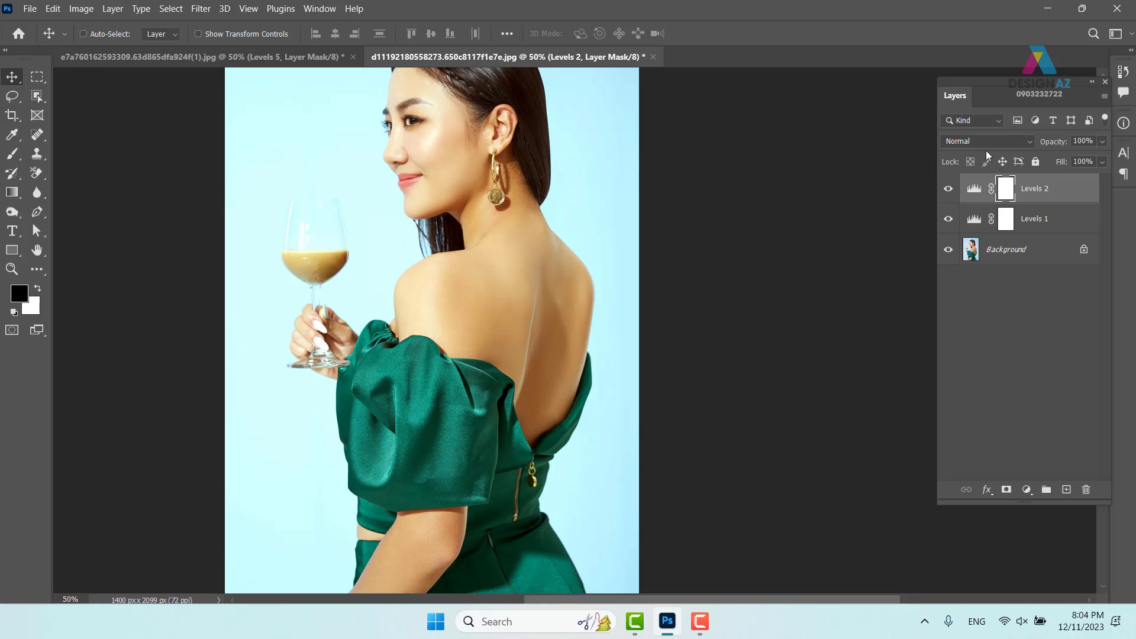
left_click(986, 142)
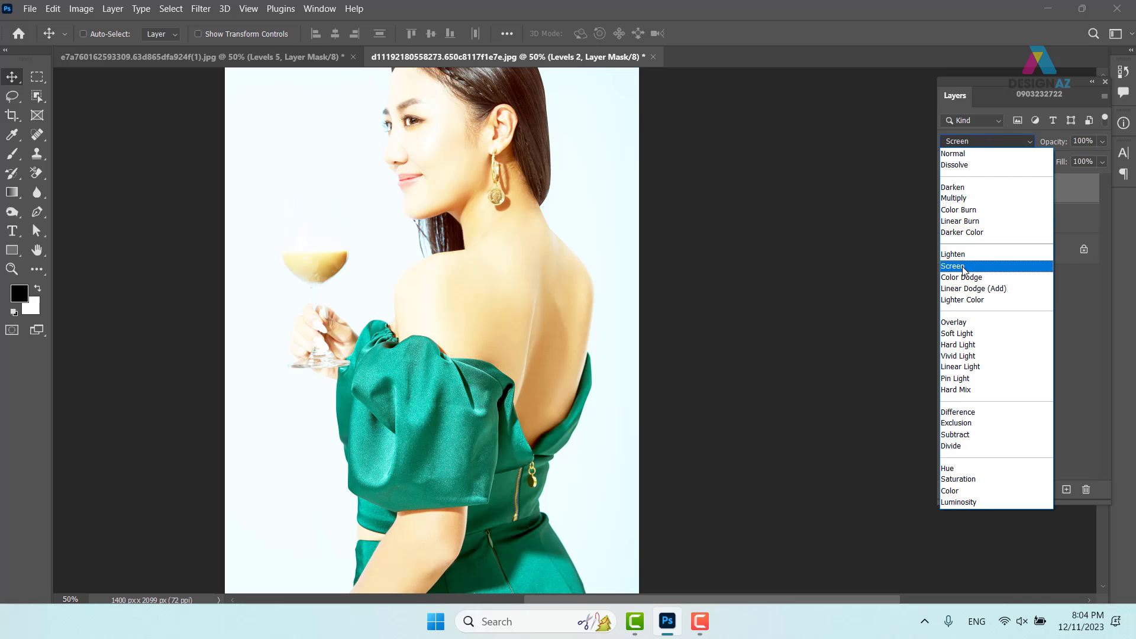
left_click(974, 266)
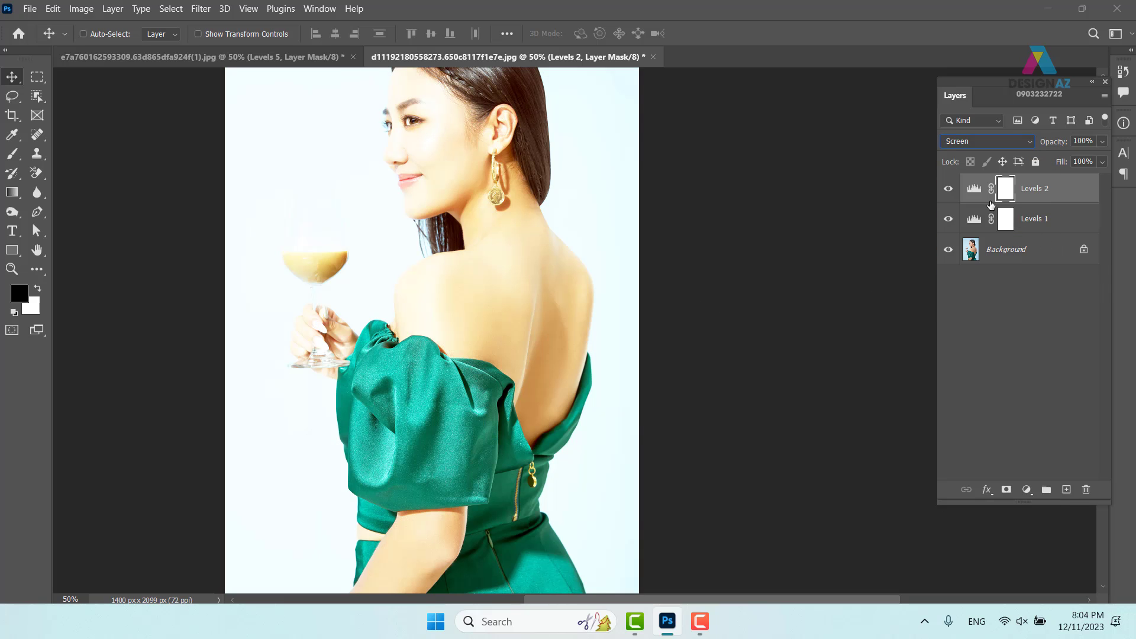
Step: Set the second Levels layer's Blend If black point for Current Layer to a split range of 228 / 241
right_click(1059, 193)
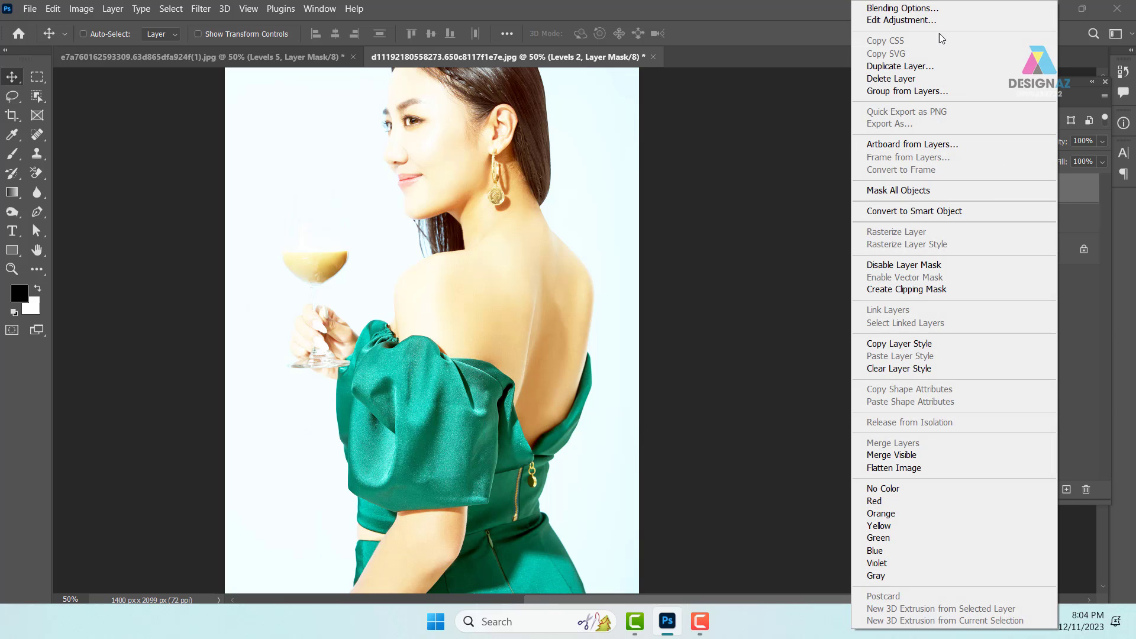
left_click(930, 10)
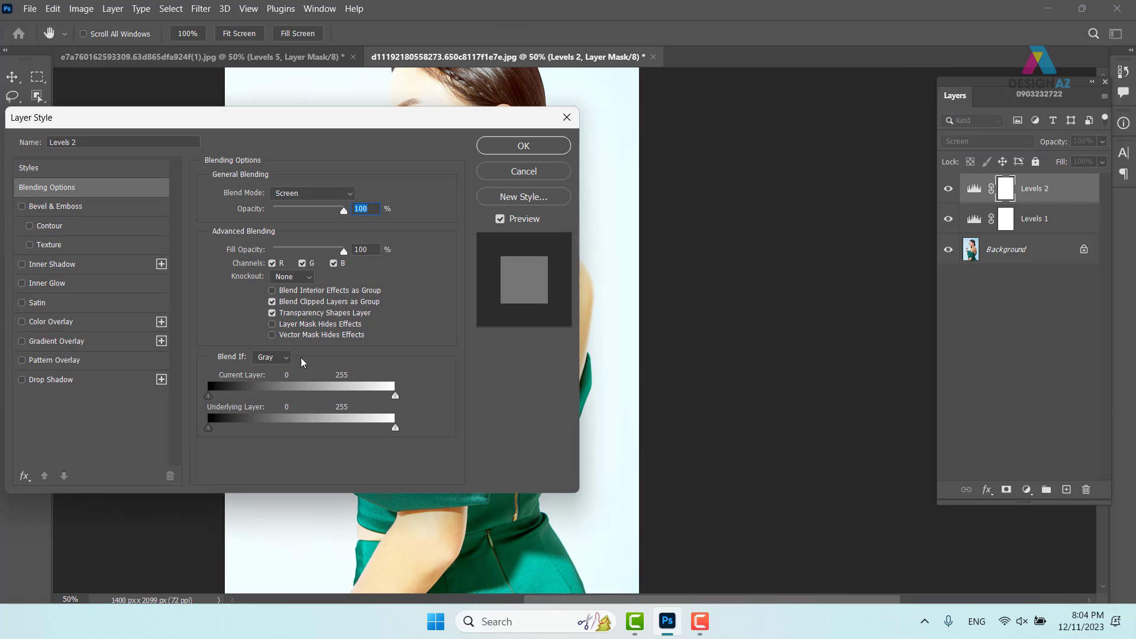
left_click_drag(372, 121, 850, 131)
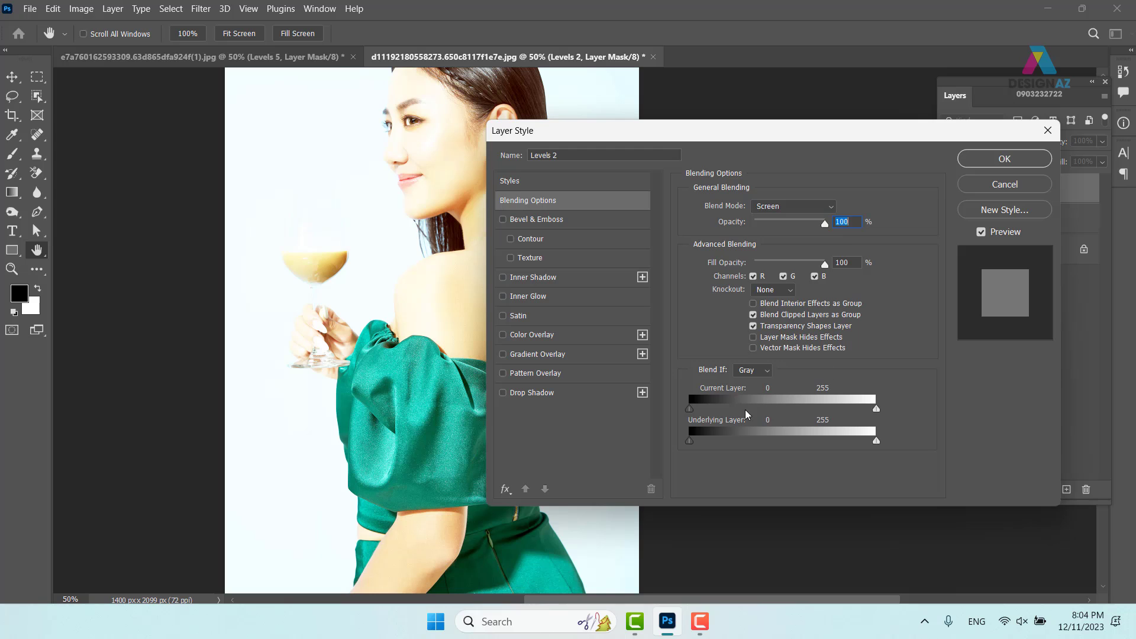
left_click_drag(690, 408, 868, 413)
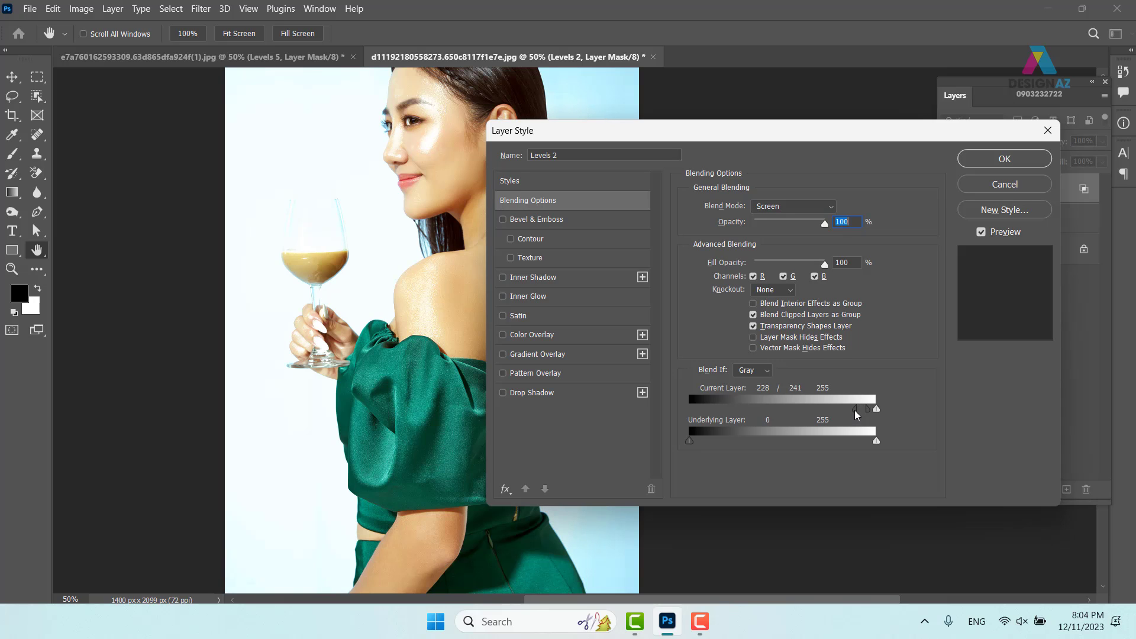
left_click_drag(868, 411, 858, 409)
left_click(1004, 159)
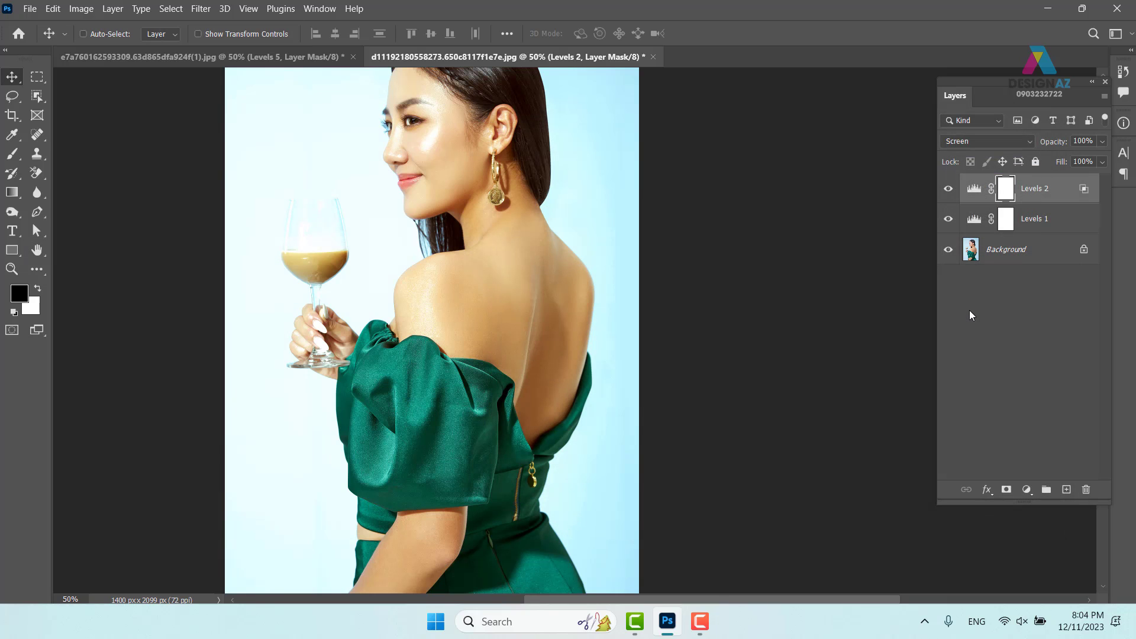
Step: Group the two Levels layers and name the group "chinh mau tu dong ban chuyen"
left_click(1059, 228, "shift")
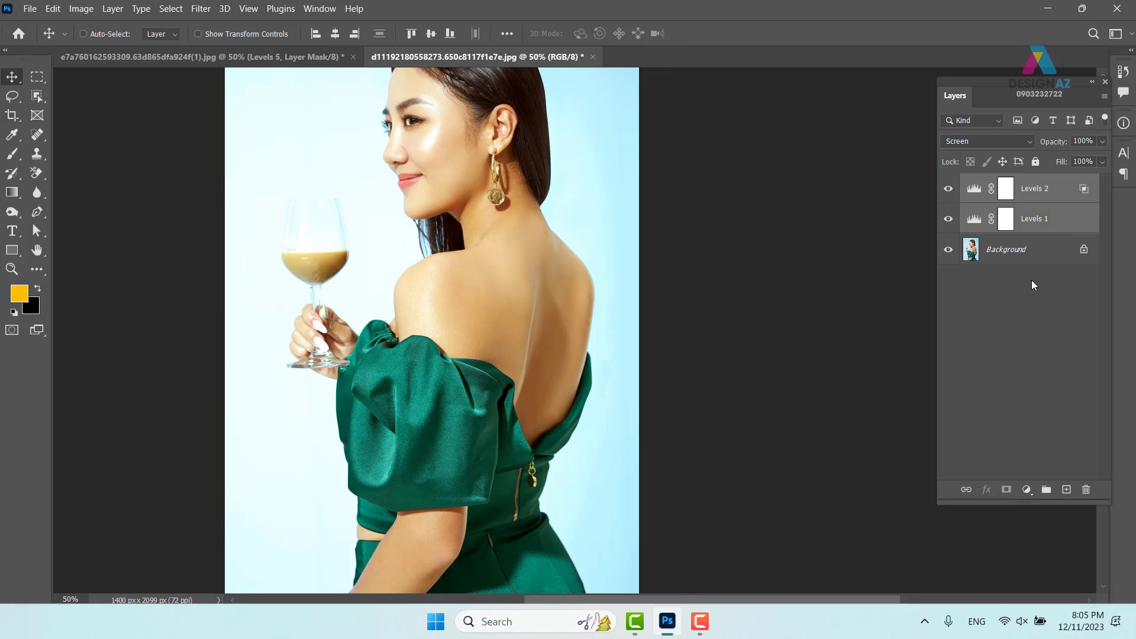
key("ctrl+g")
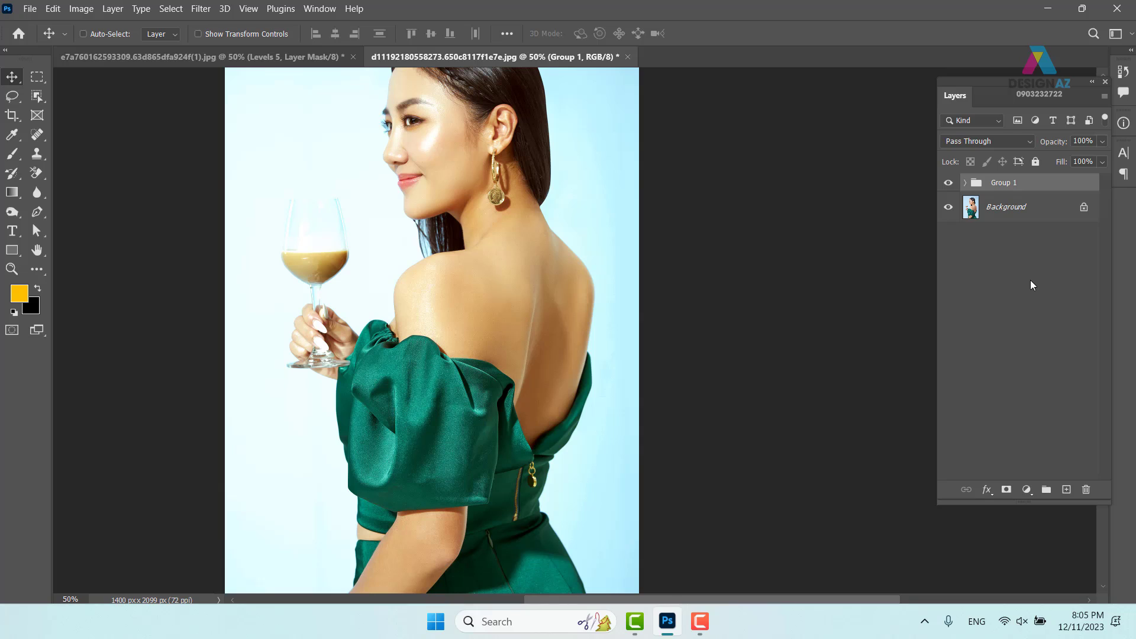
double_click(1005, 183)
type("chinh mau tu dong ban")
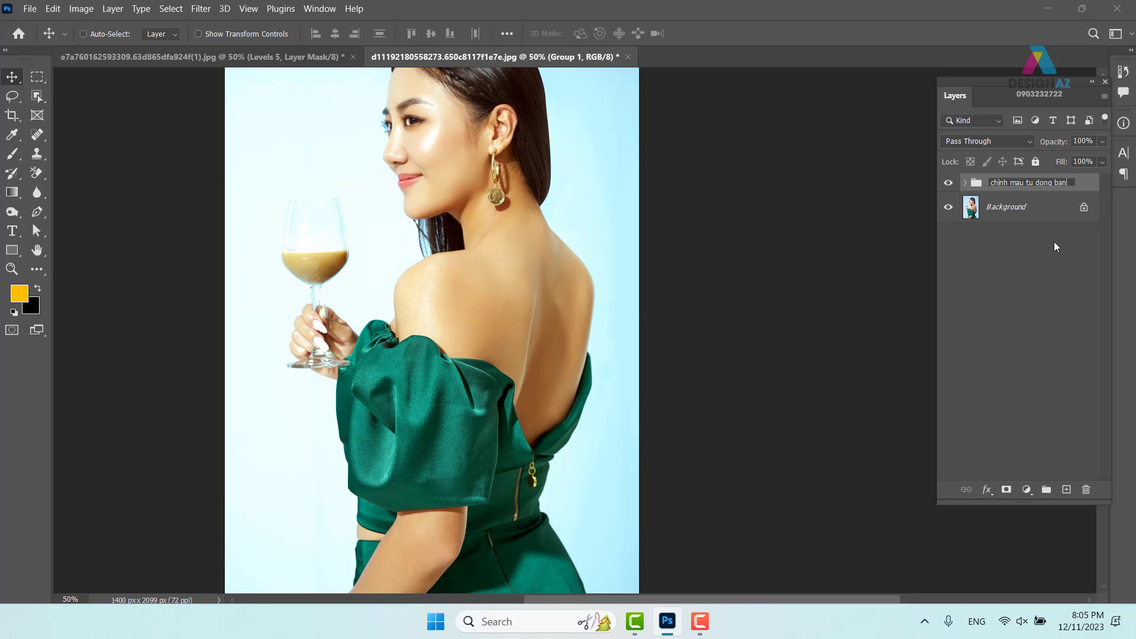
type(" chuyen")
key("Return")
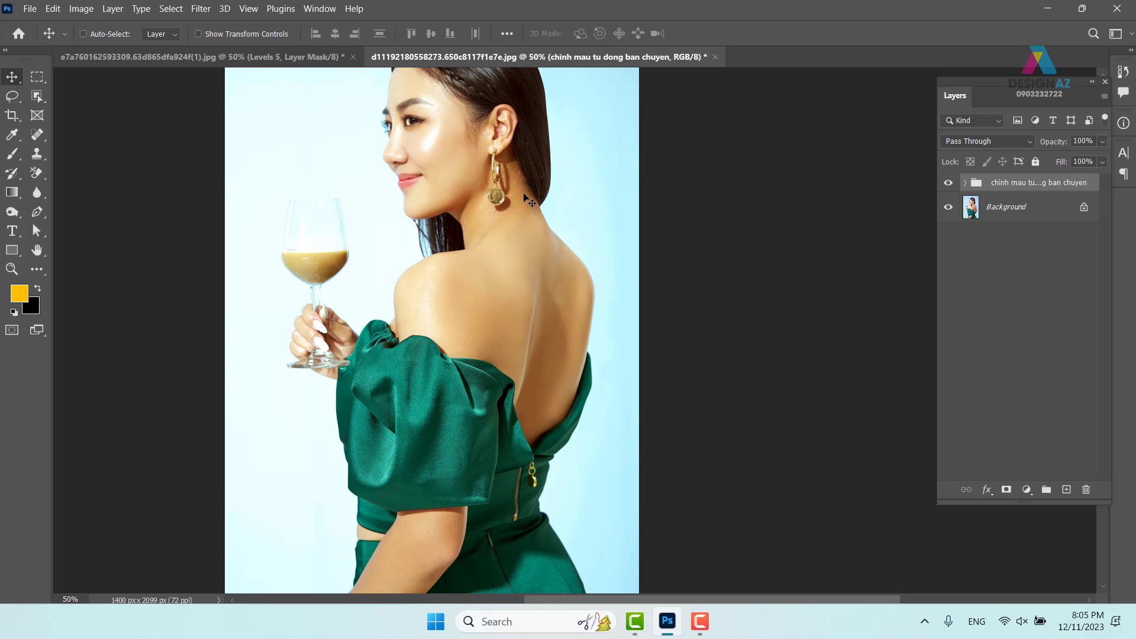
Step: Open 93a4b1180558273.650c8117ef7b4.jpg from folder 22 and return to the document containing the Levels group
key("ctrl+o")
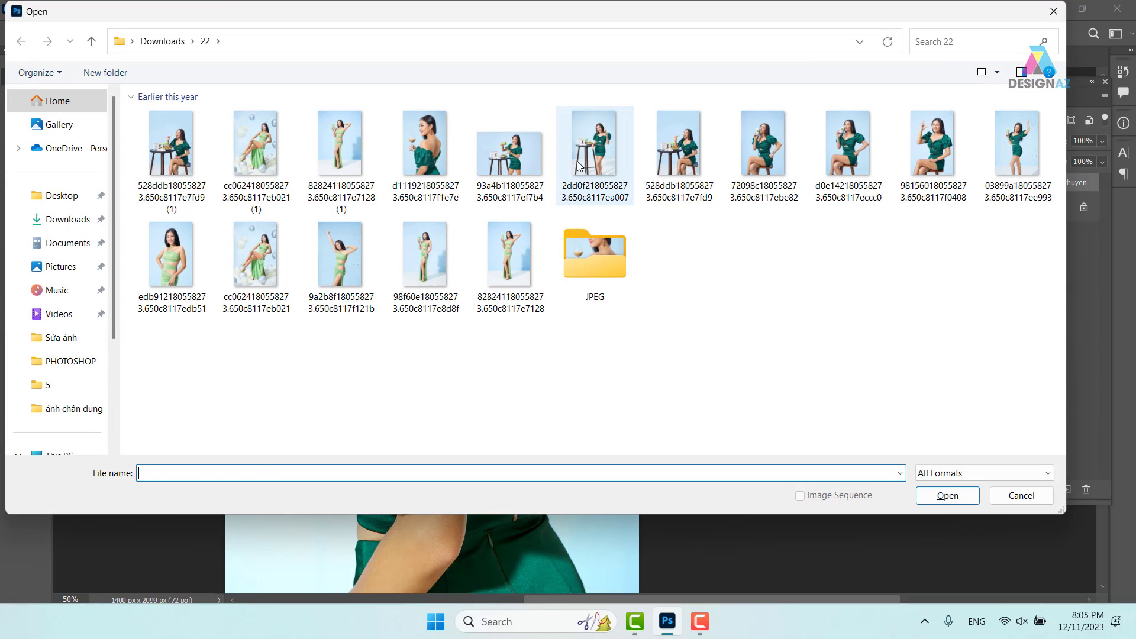
double_click(519, 170)
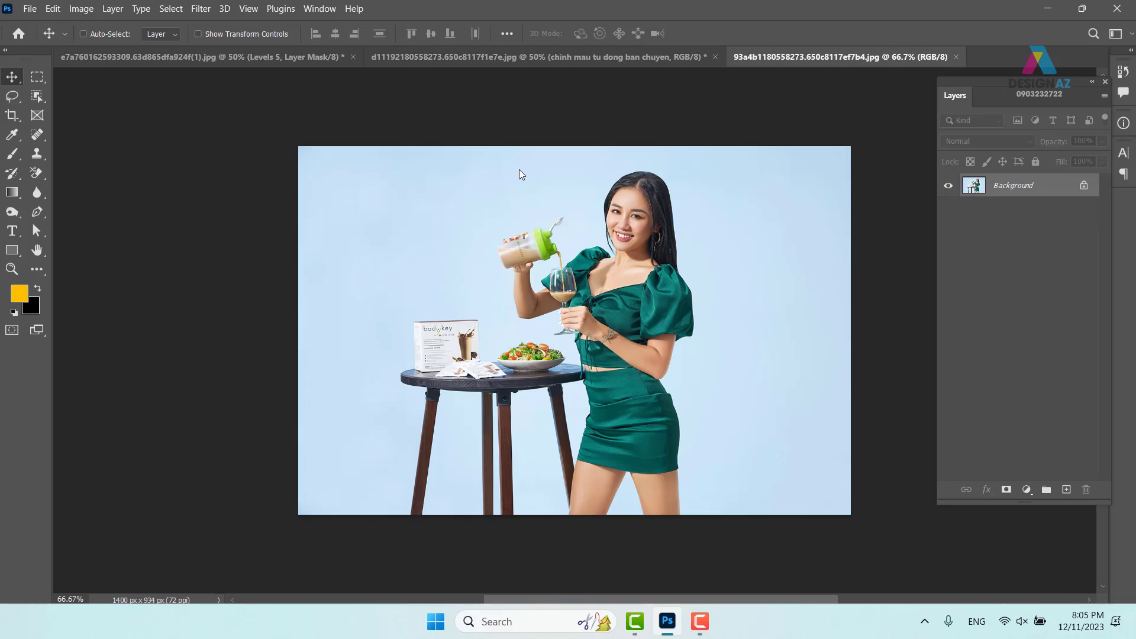
left_click(626, 55)
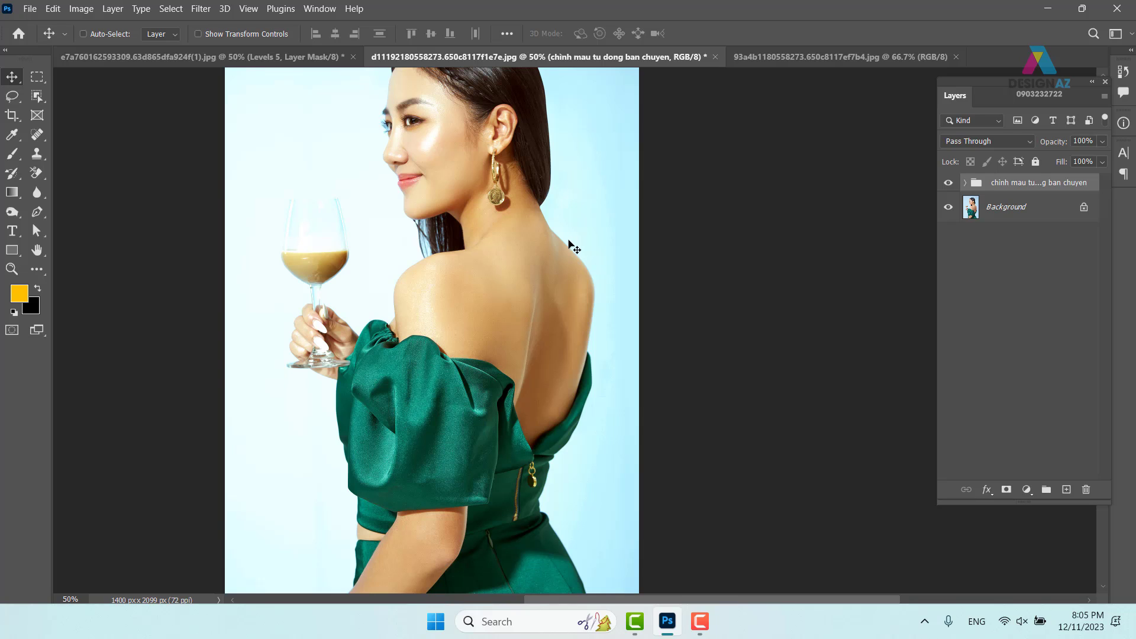
Step: Duplicate the "chinh mau tu dong ban chuyen" group into the document 93a4b1180558273.650c8117ef7b4.jpg
left_click(1105, 97)
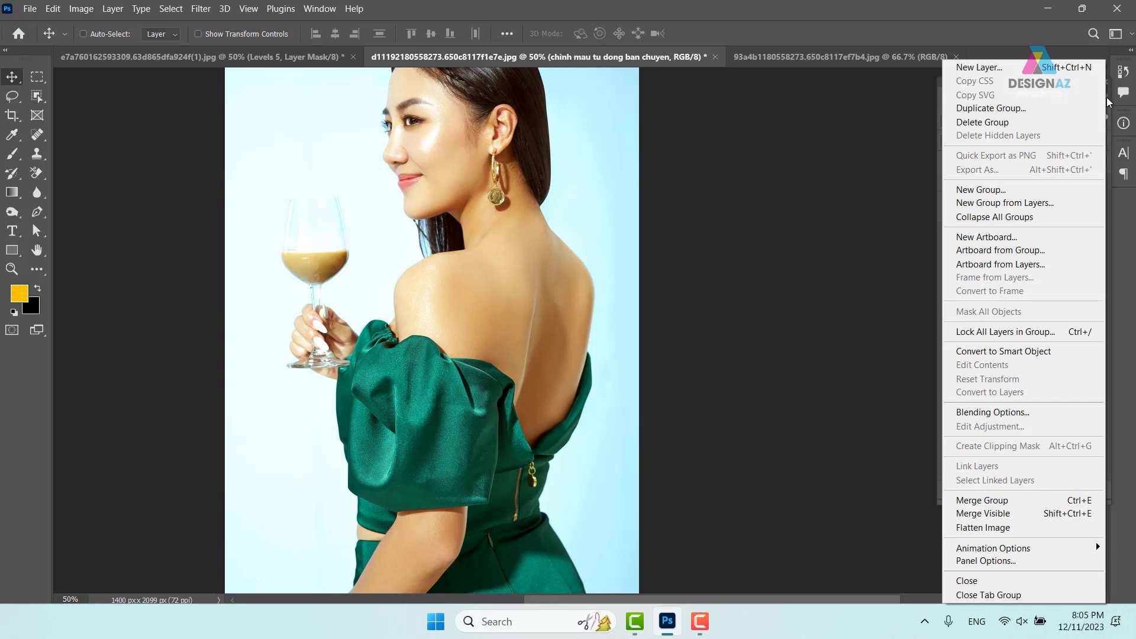
left_click(1019, 109)
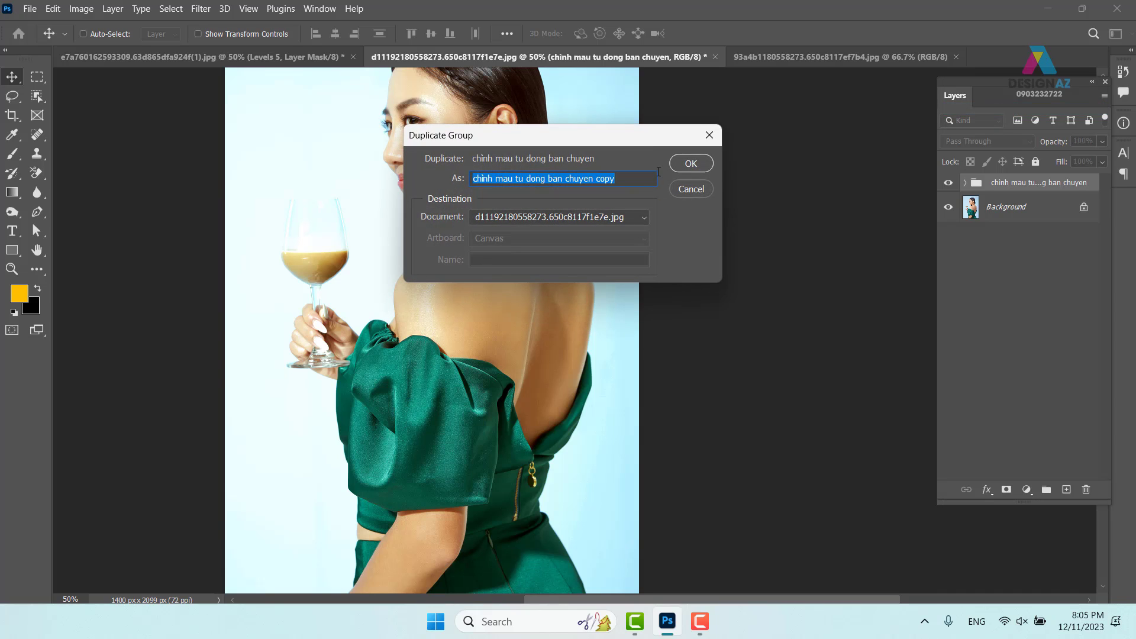
left_click_drag(634, 140, 799, 129)
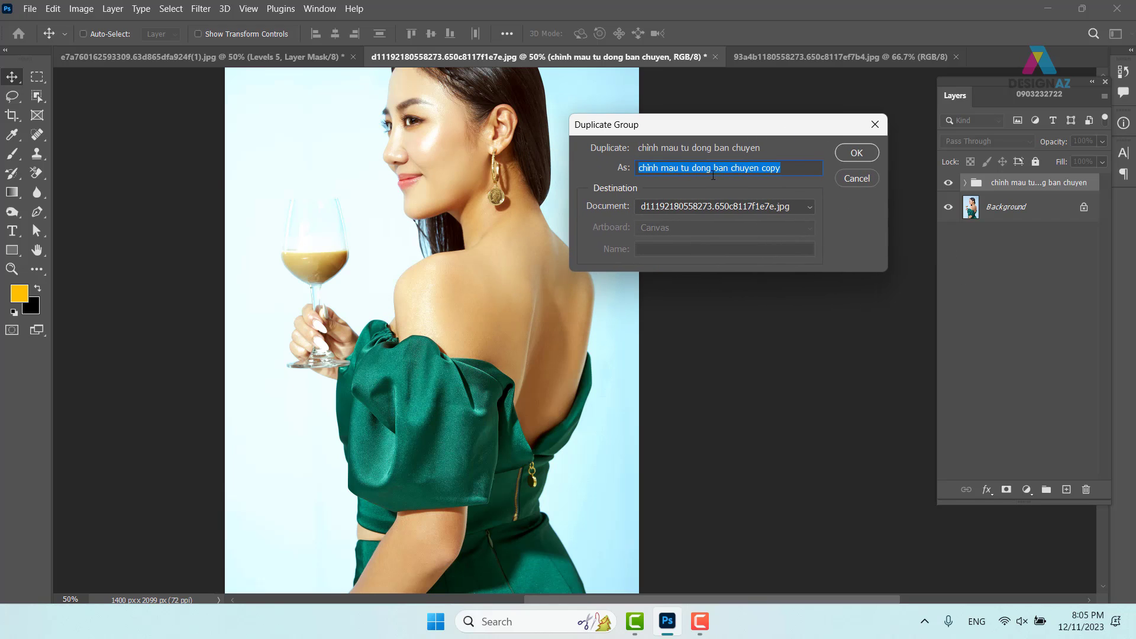
left_click(809, 211)
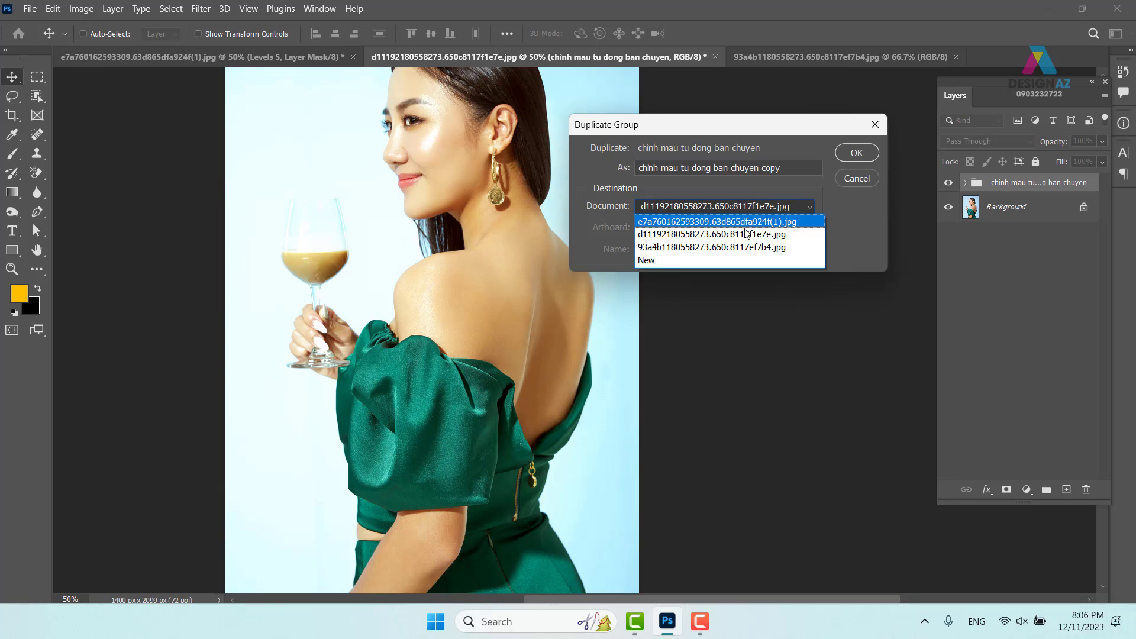
left_click(727, 247)
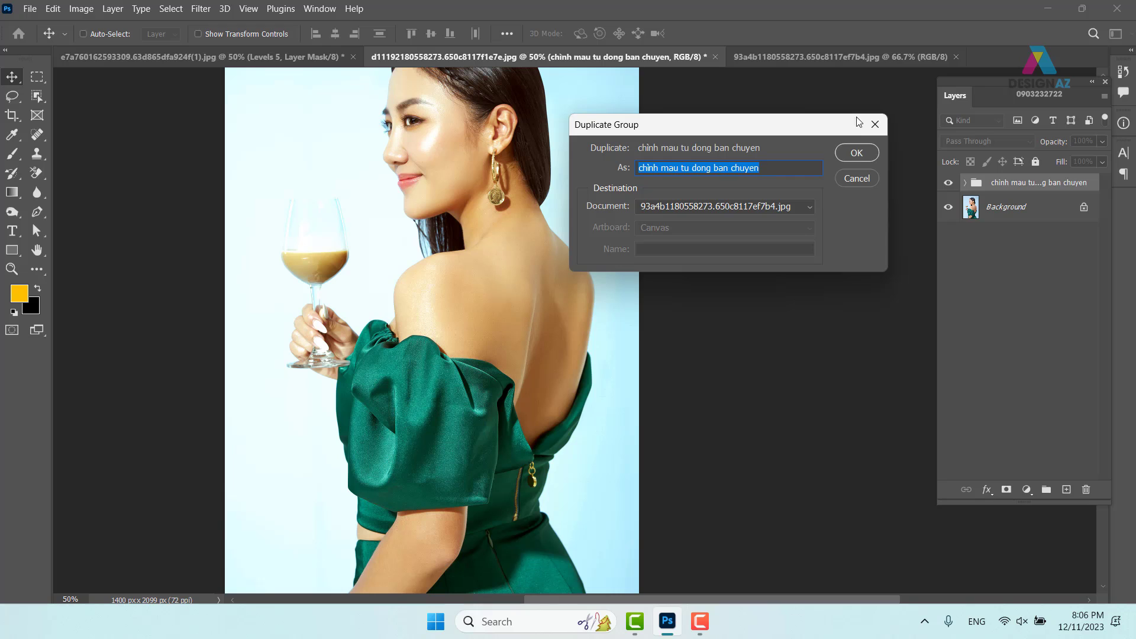
left_click(852, 155)
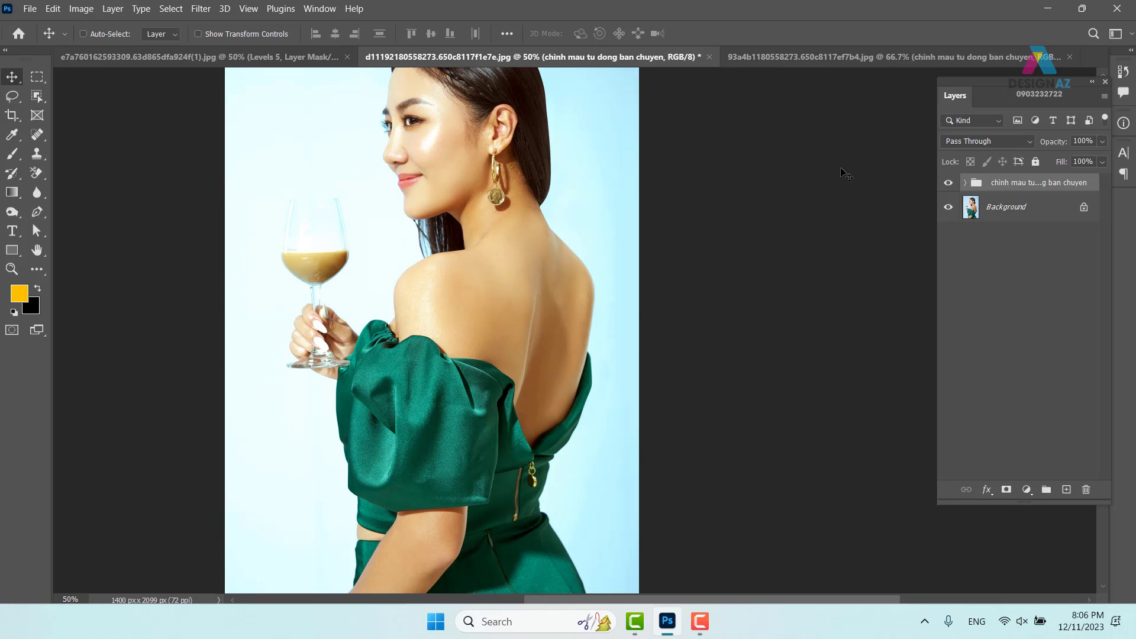
Step: Inspect 93a4b1180558273.650c8117ef7b4.jpg up close, comparing it with the copied Levels group hidden and shown
left_click(867, 56)
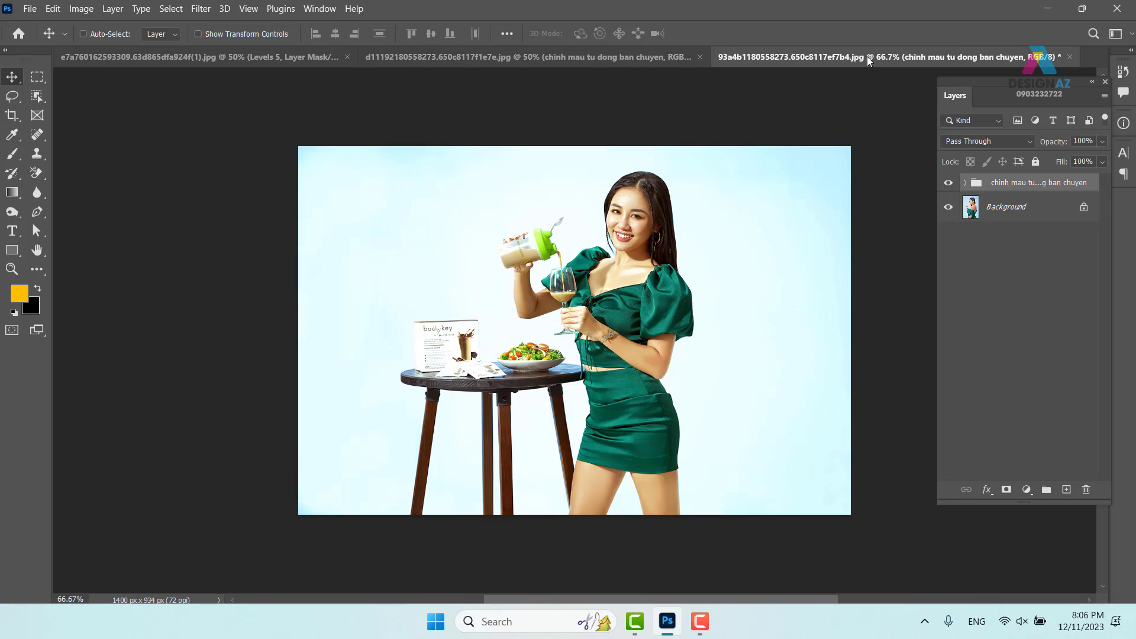
key("ctrl+plus")
key("ctrl+plus")
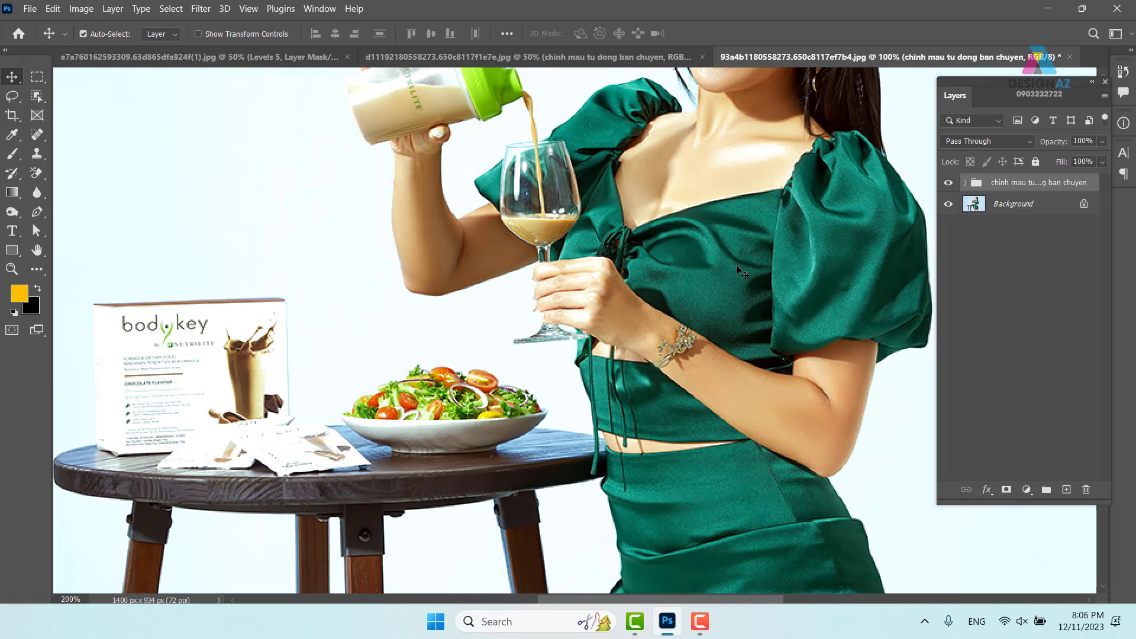
left_click_drag(719, 195, 633, 364)
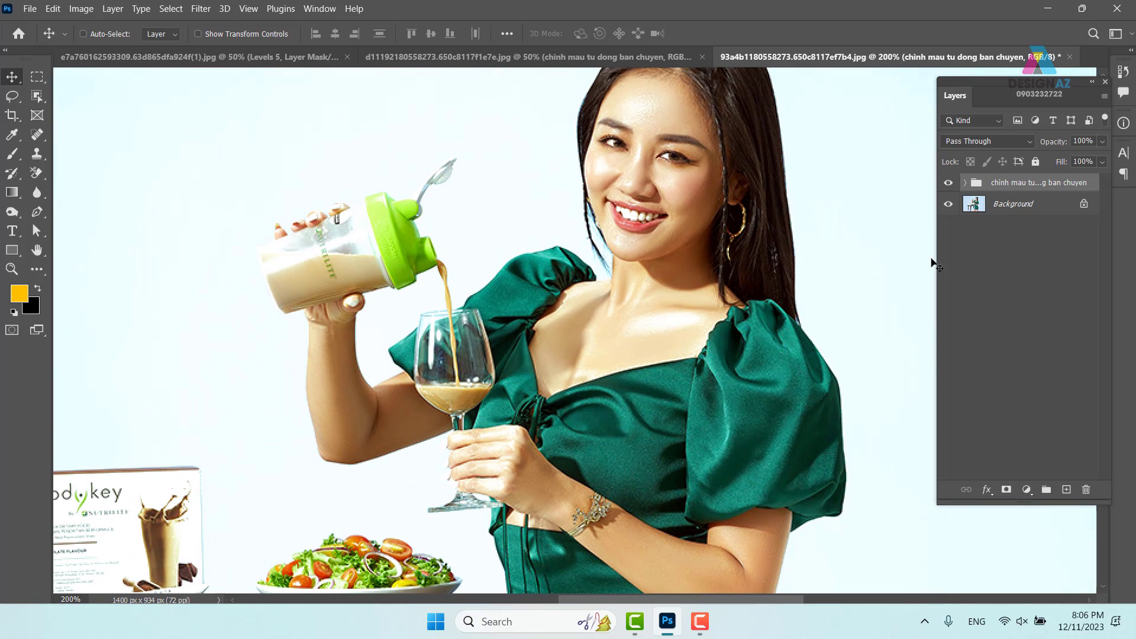
left_click(948, 185)
left_click(947, 184)
Step: Open 72098c180558273.650c8117ebe82.jpg from folder 22 and return to d11192180558273.650c8117f1e7e.jpg
key("ctrl+o")
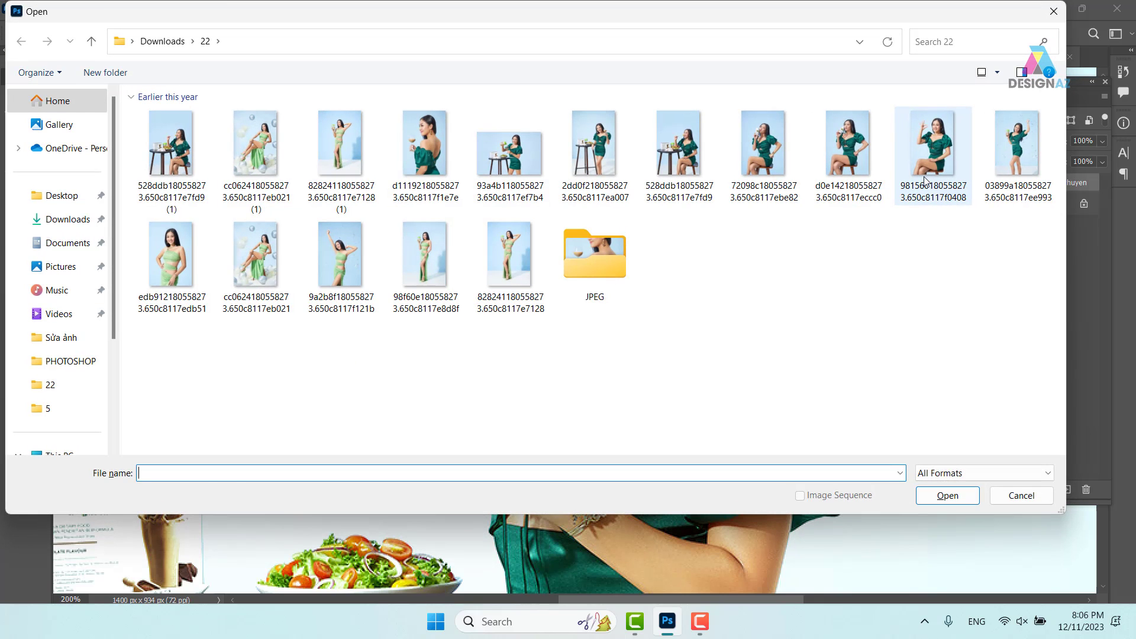
double_click(756, 160)
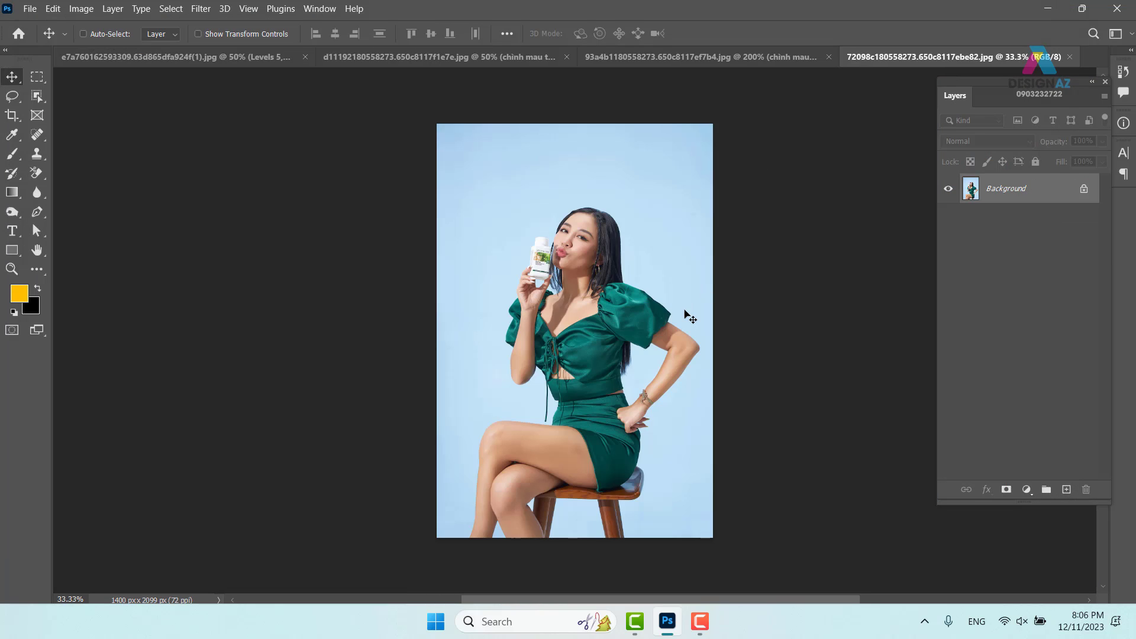
key("ctrl+plus")
key("ctrl+plus")
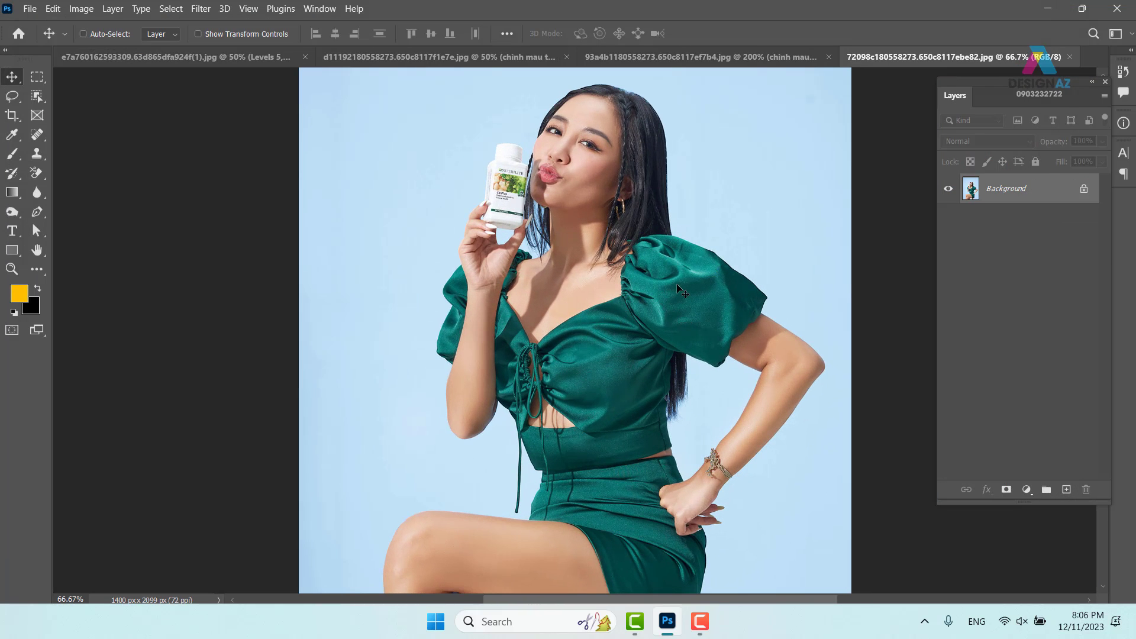
left_click(458, 61)
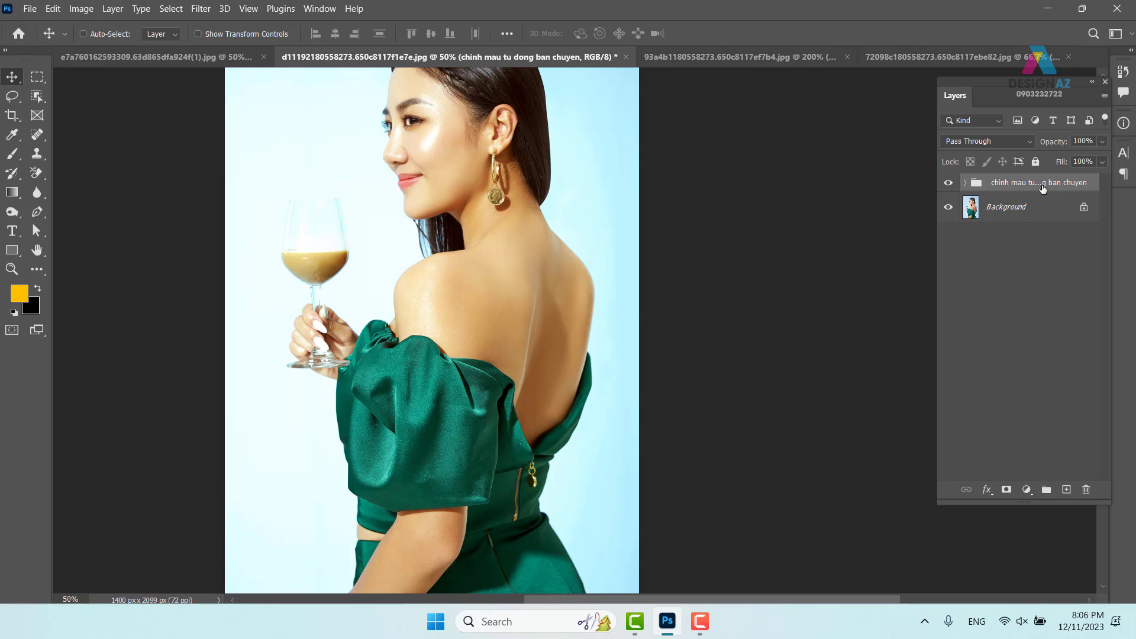
Step: Try the Levels group's fill at 73% and 92%, comparing each with the group hidden, and restore the fill to 100%
left_click(1102, 162)
left_click_drag(1078, 179, 1076, 178)
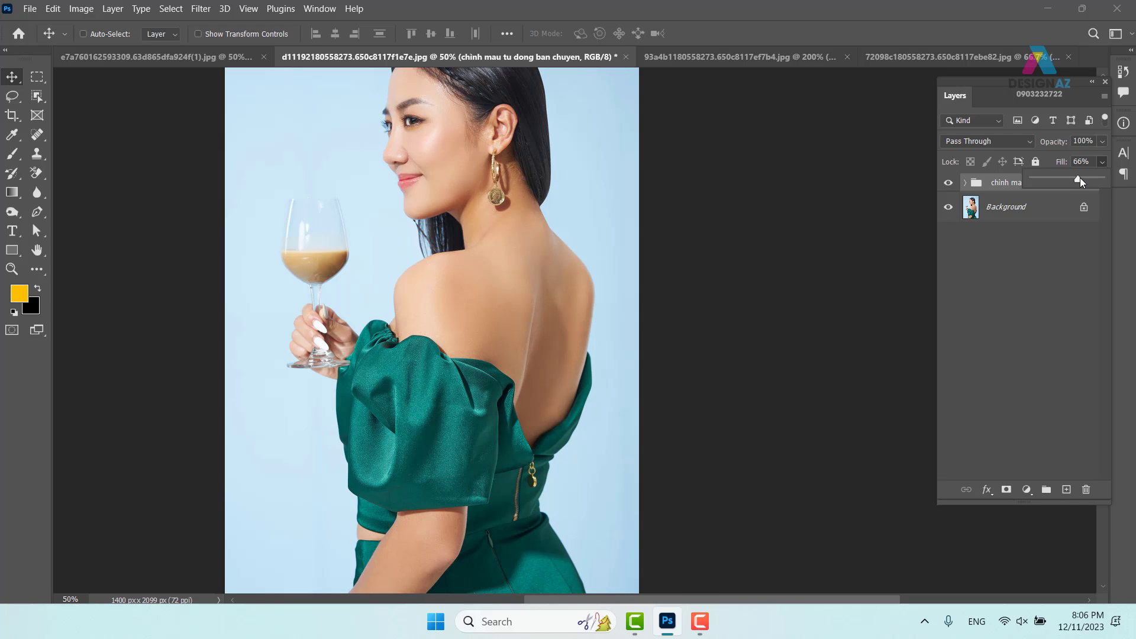
left_click(949, 184)
left_click(949, 184)
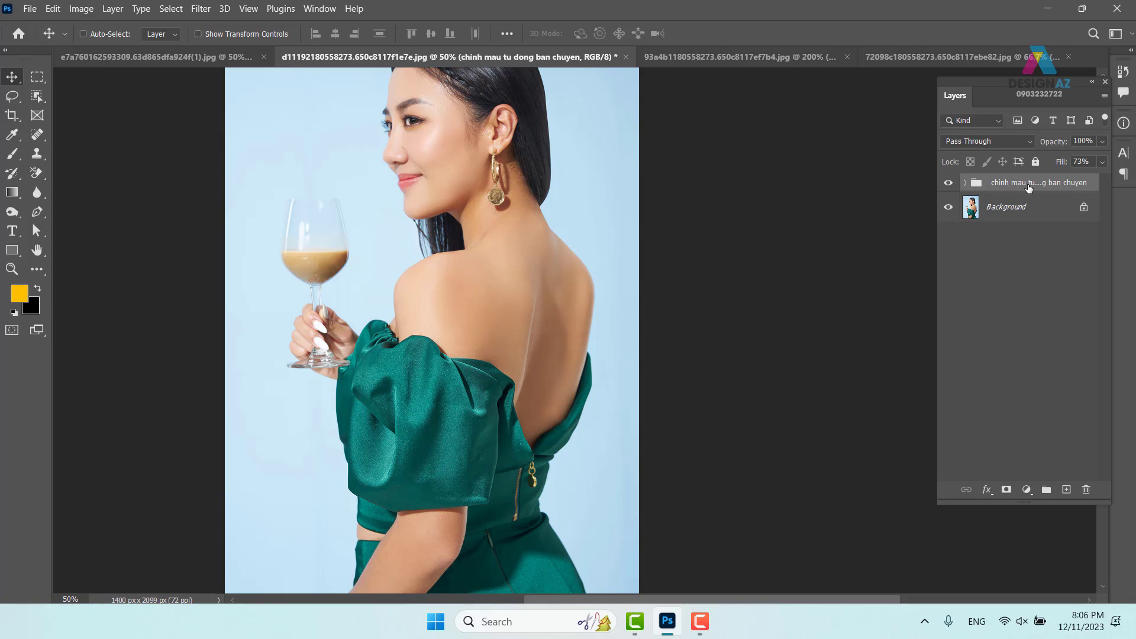
left_click(1102, 161)
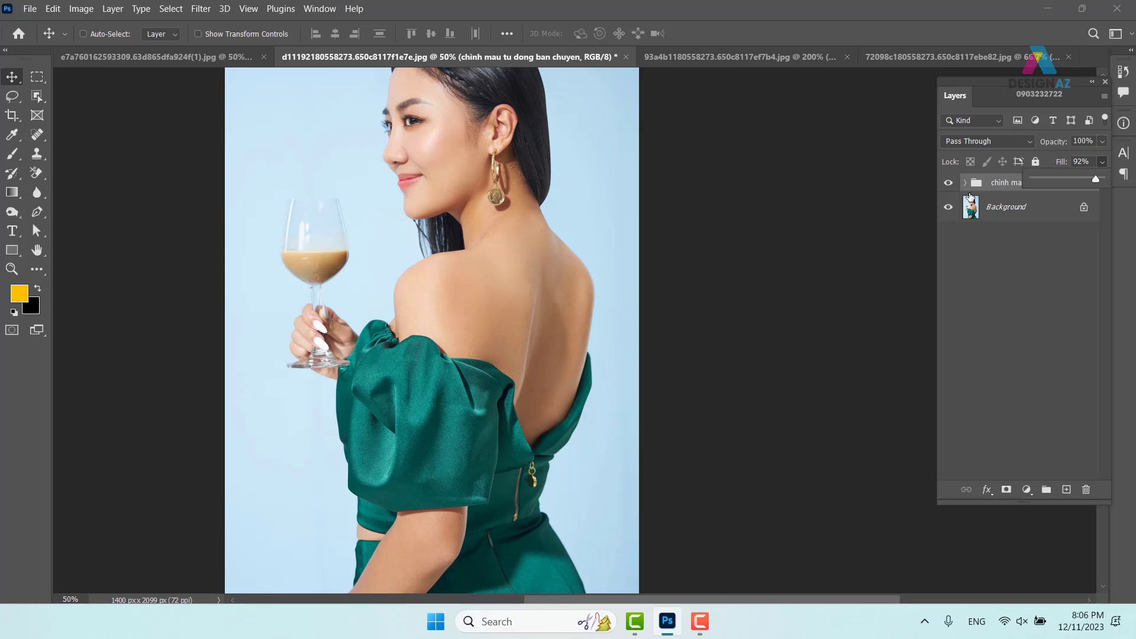
left_click(949, 184)
left_click(948, 184)
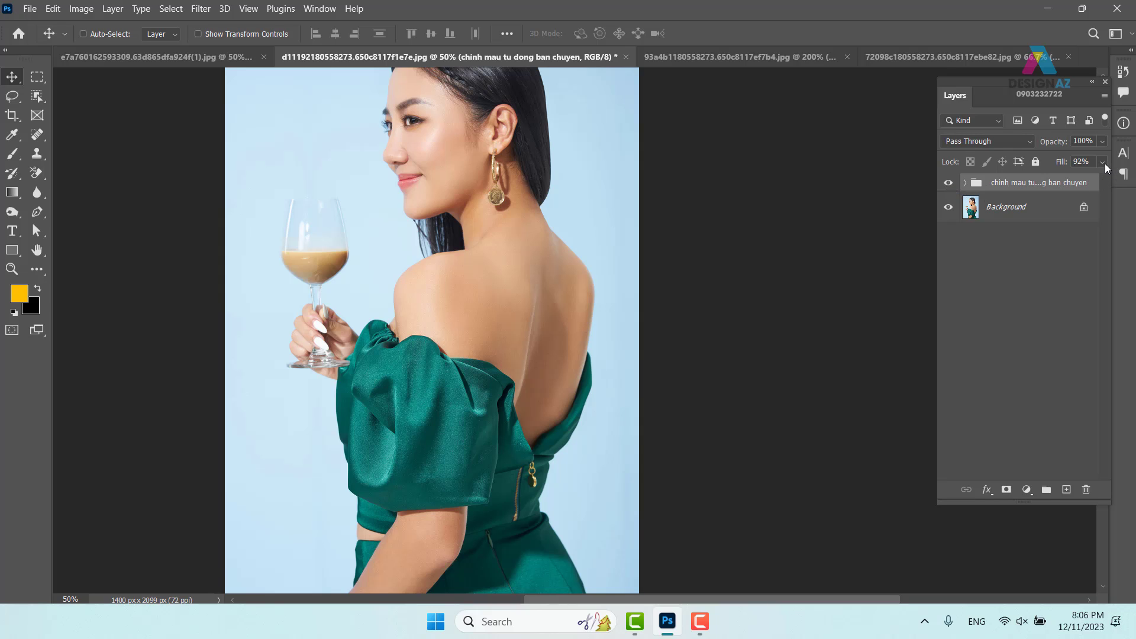
left_click(1103, 161)
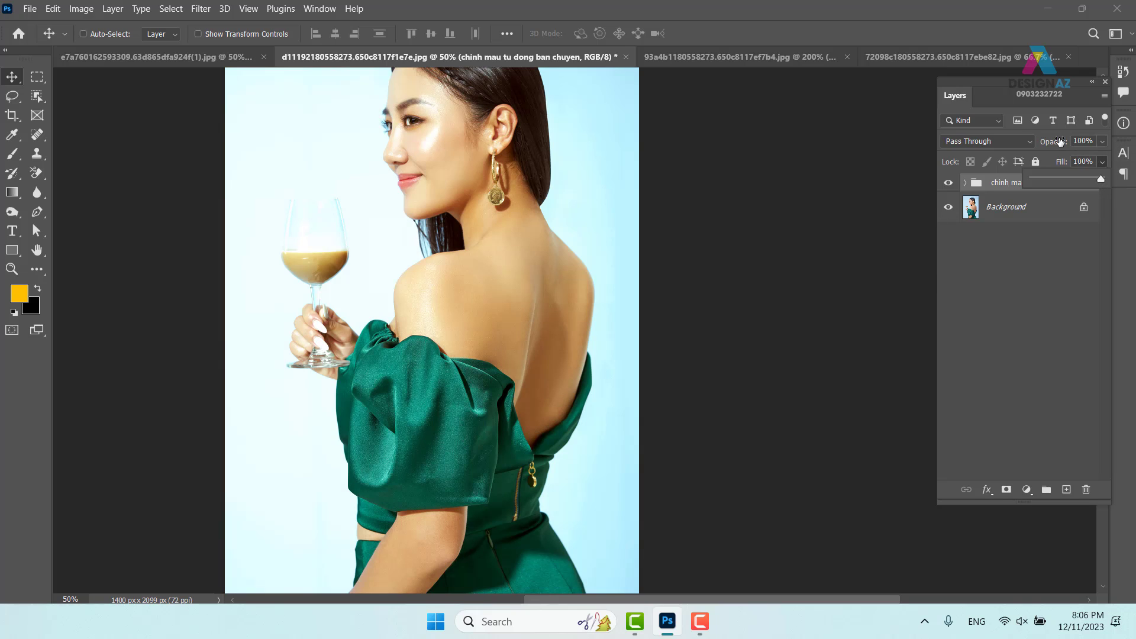
Step: Duplicate the "chinh mau tu dong ban chuyen" group into the document 72098c180558273.650c8117ebe82.jpg
left_click(1104, 96)
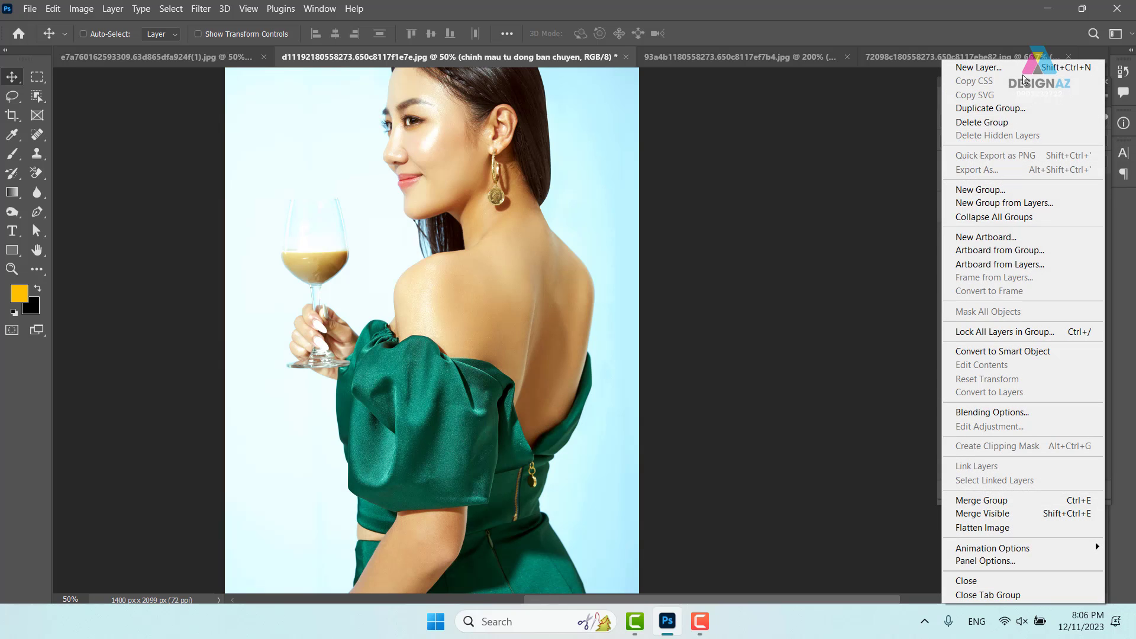
left_click(989, 108)
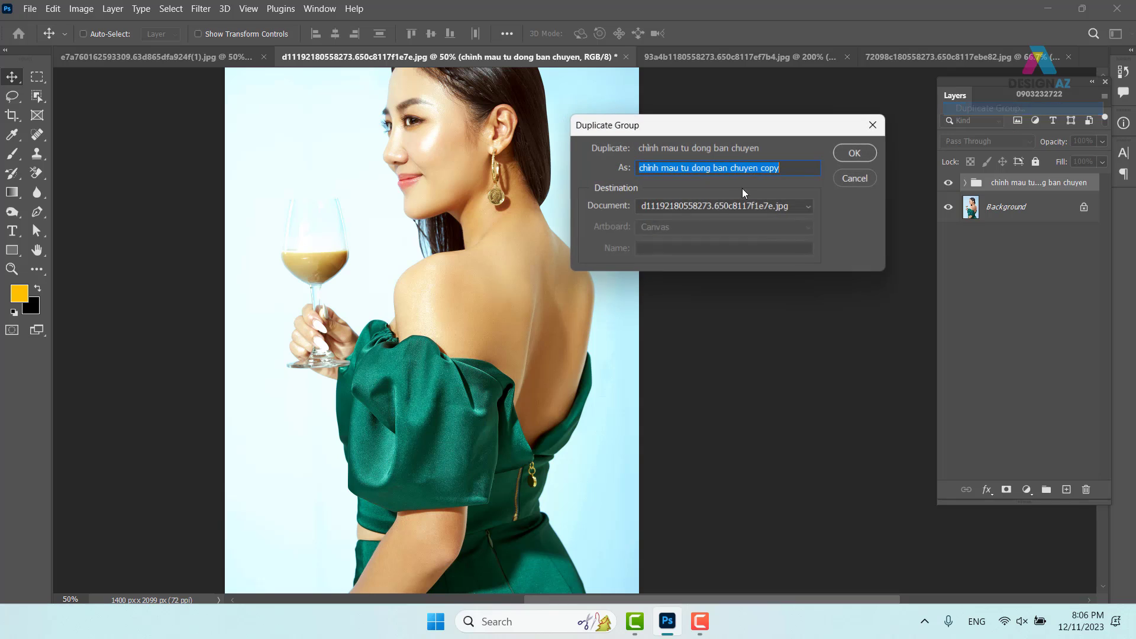
left_click(809, 205)
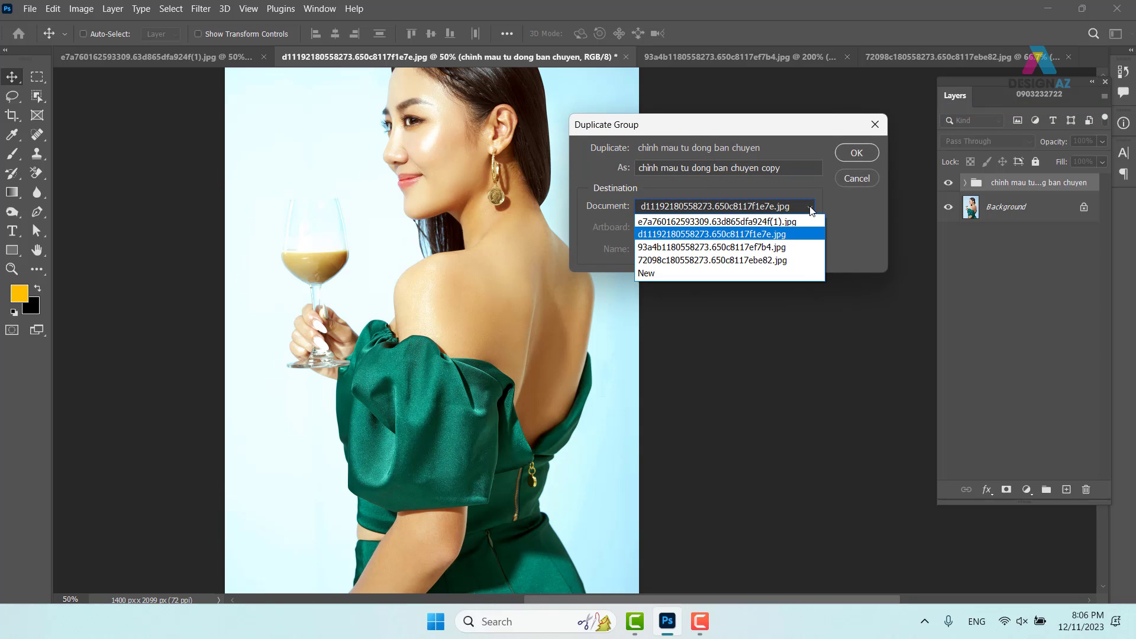
left_click(746, 261)
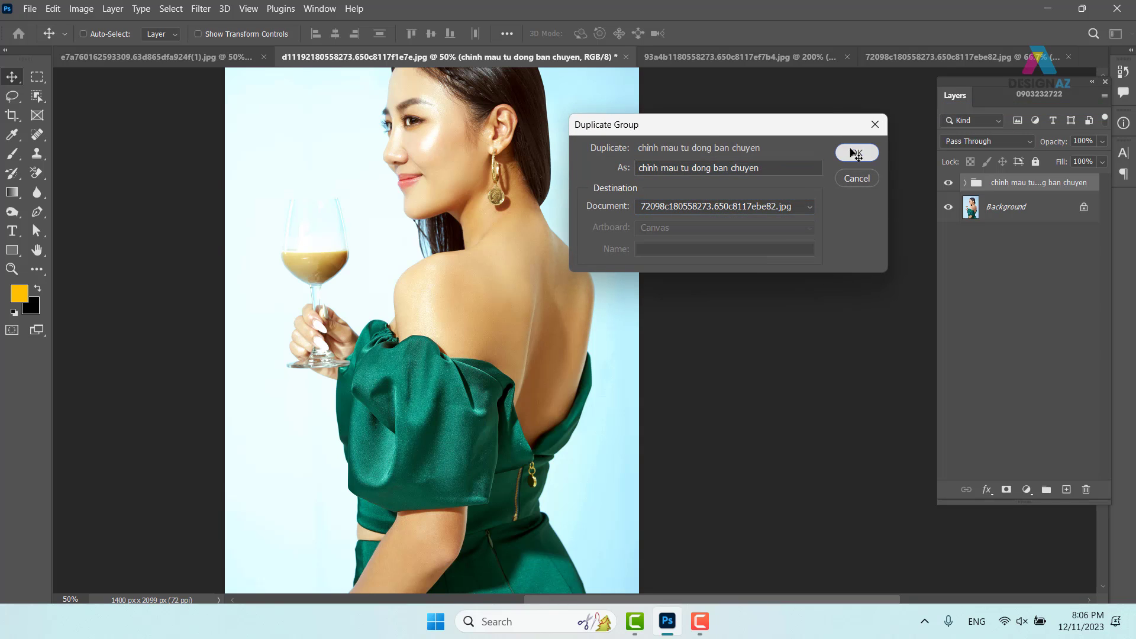
left_click(857, 152)
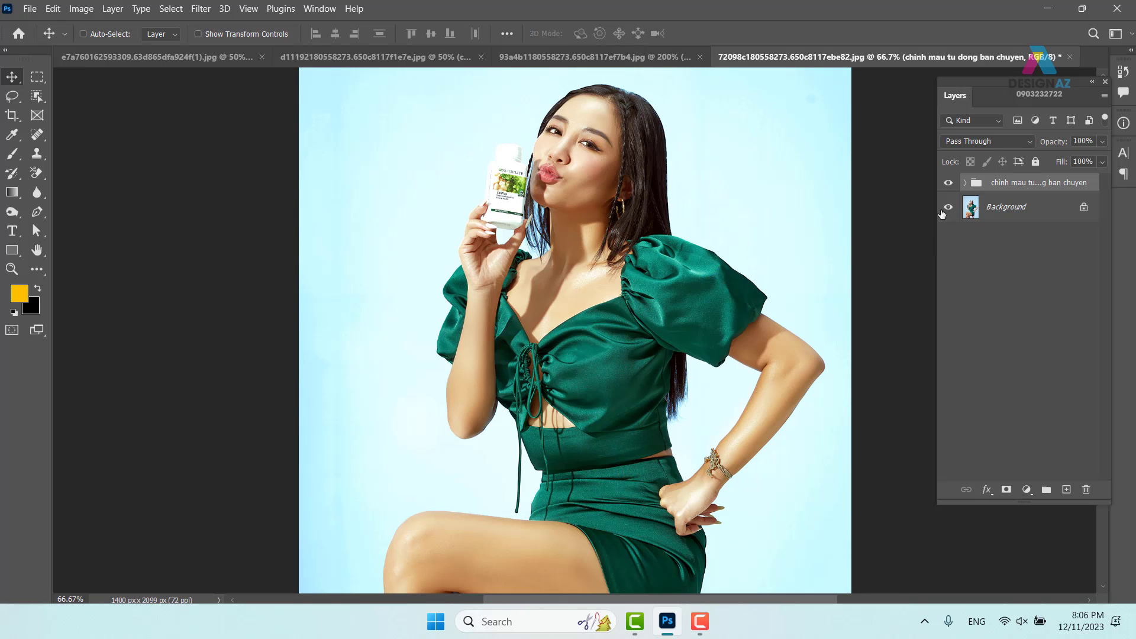
Step: Compare the seated portrait with the copied Levels group hidden and shown, examining the face, dress and legs
left_click(948, 183)
left_click(948, 184)
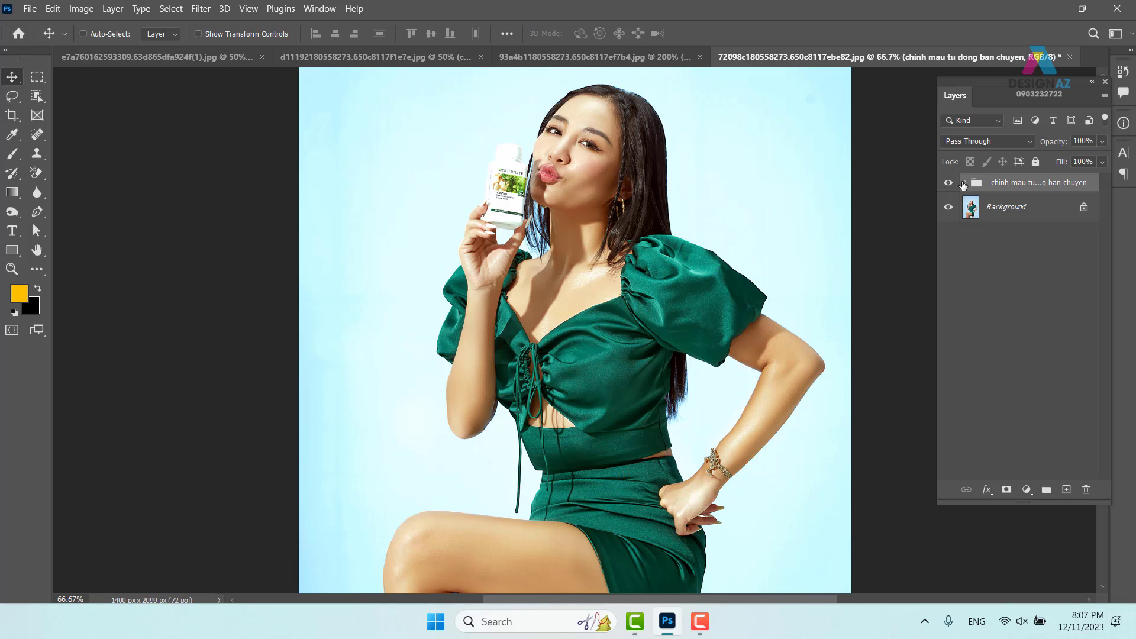
left_click_drag(691, 419, 652, 354)
left_click(947, 184)
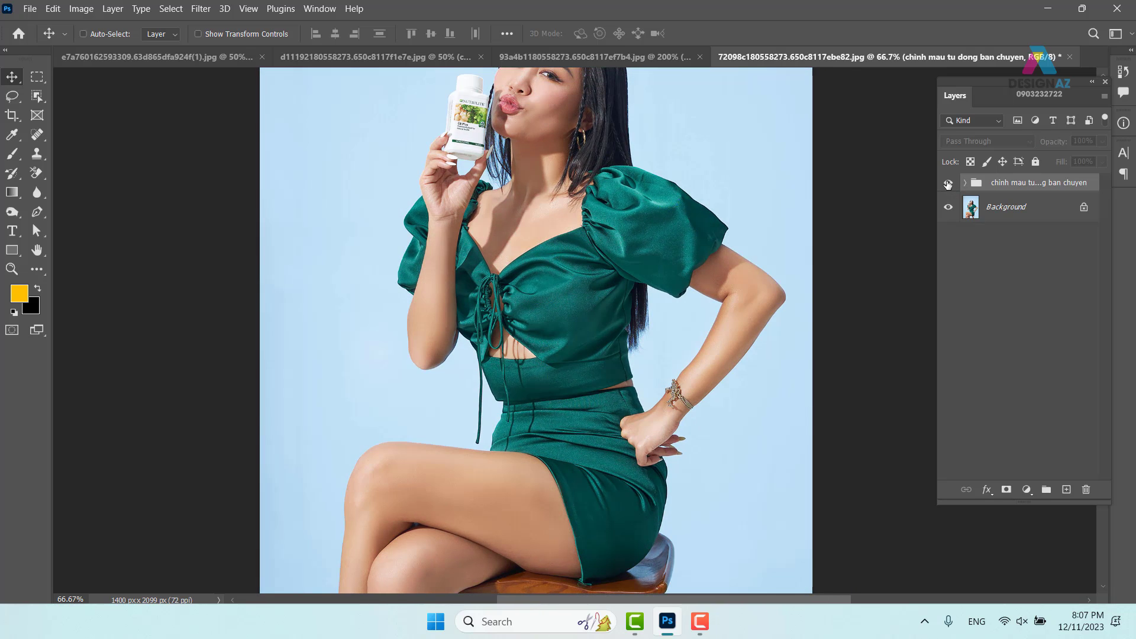
left_click(947, 184)
left_click(948, 184)
left_click(948, 184)
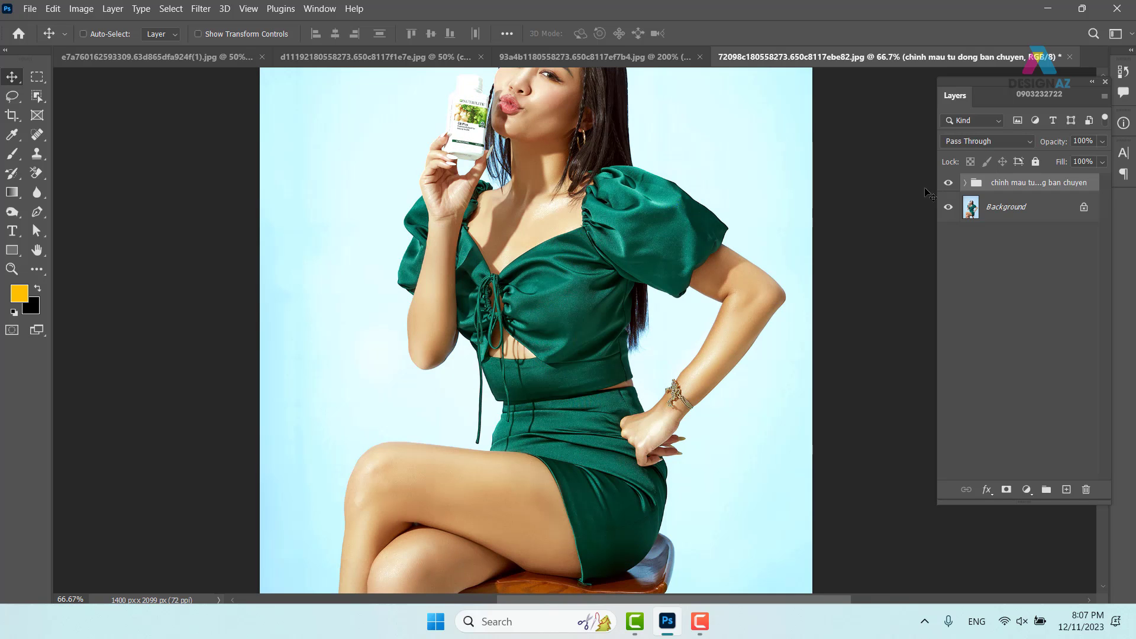
left_click_drag(548, 312, 551, 404)
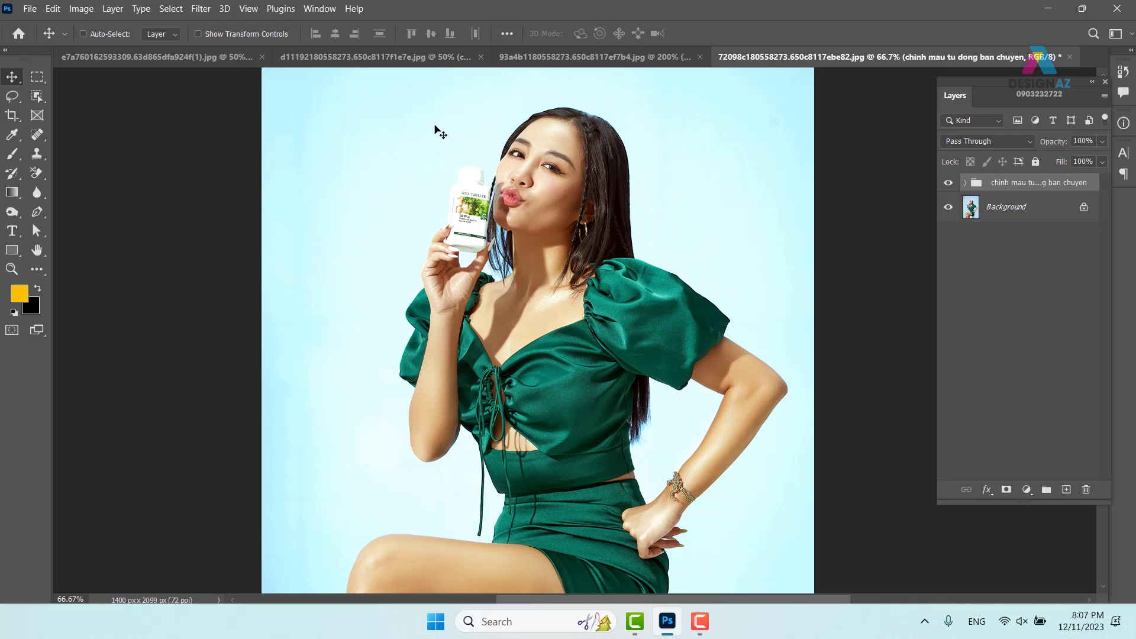
left_click_drag(591, 443, 574, 402)
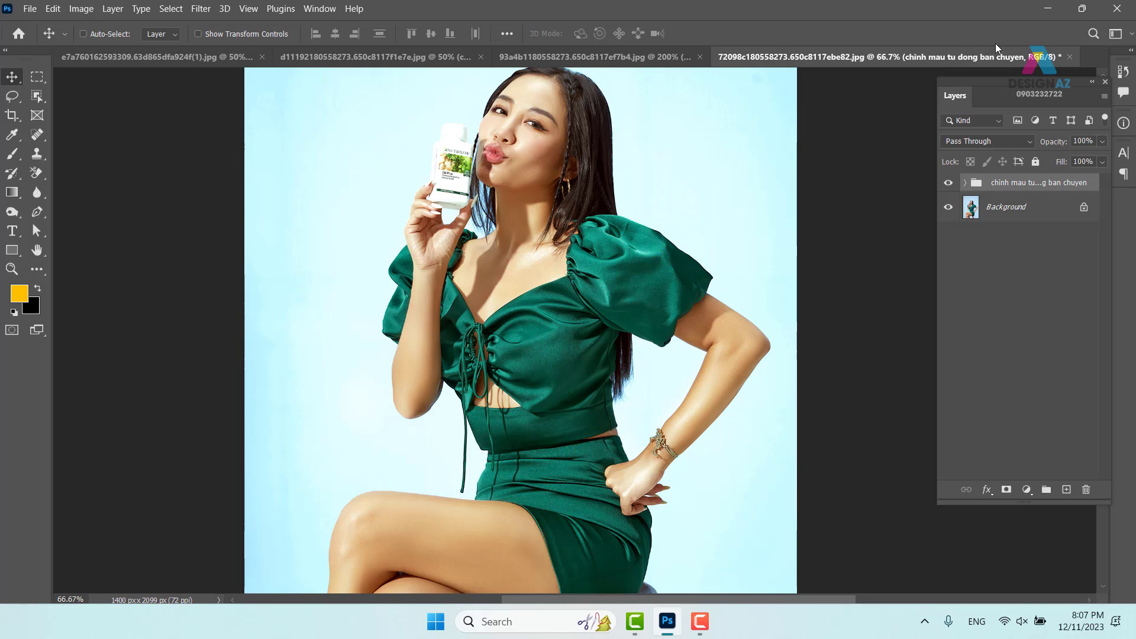
Step: Undo the duplication of the Levels group into 72098c180558273.650c8117ebe82.jpg
left_click(88, 9)
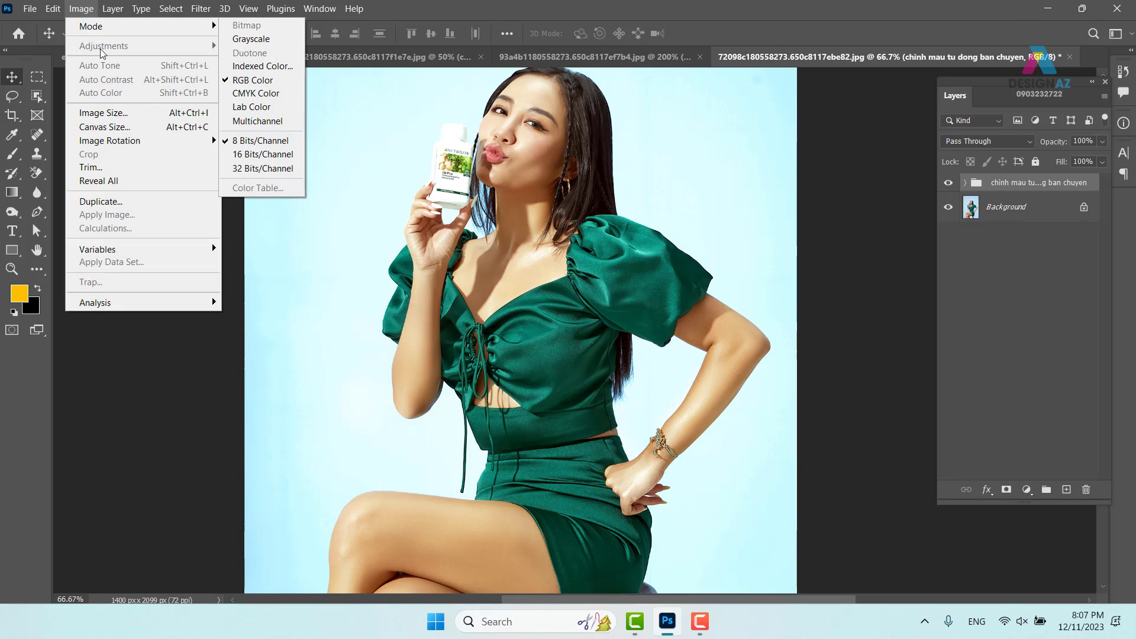
left_click(87, 9)
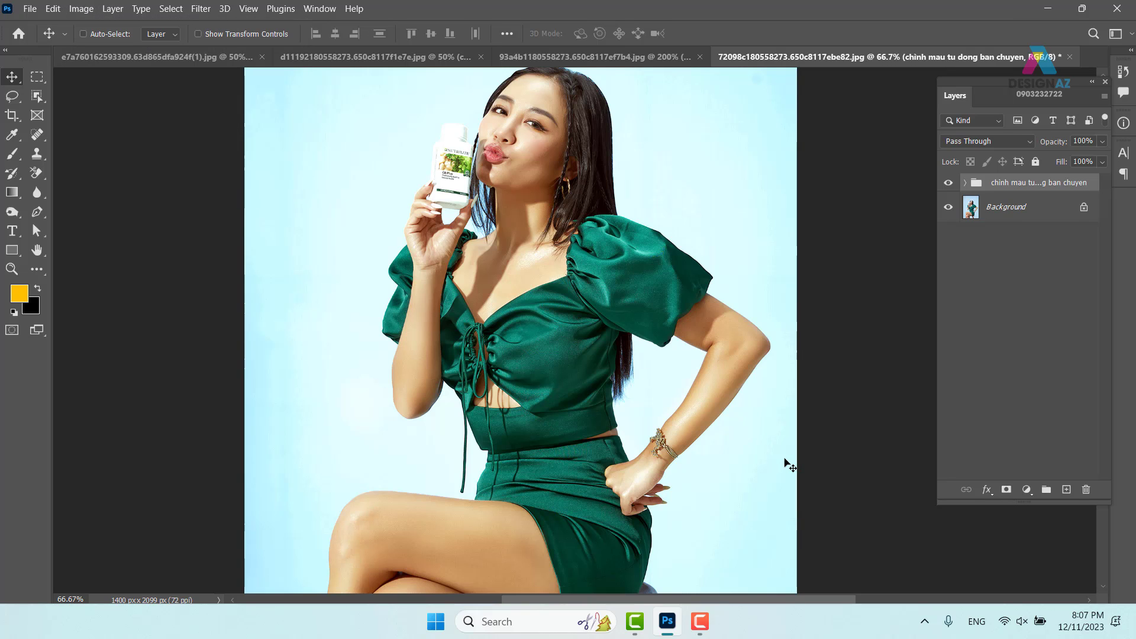
key("ctrl+z")
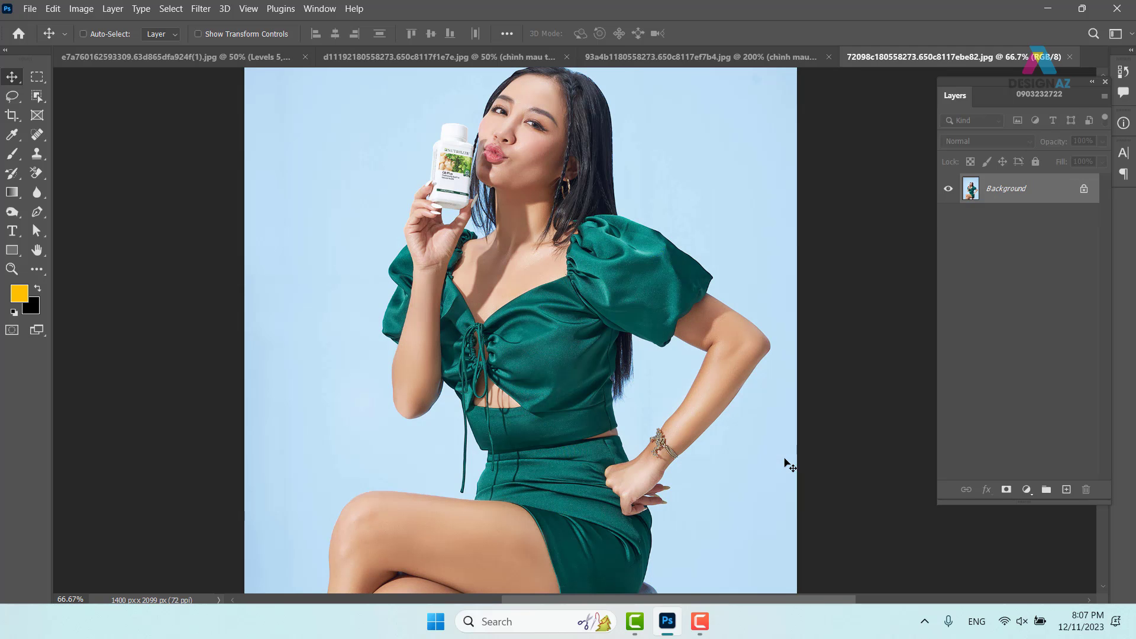
Step: Close 93a4b1180558273.650c8117ef7b4.jpg and d11192180558273.650c8117f1e7e.jpg without saving changes
left_click(742, 59)
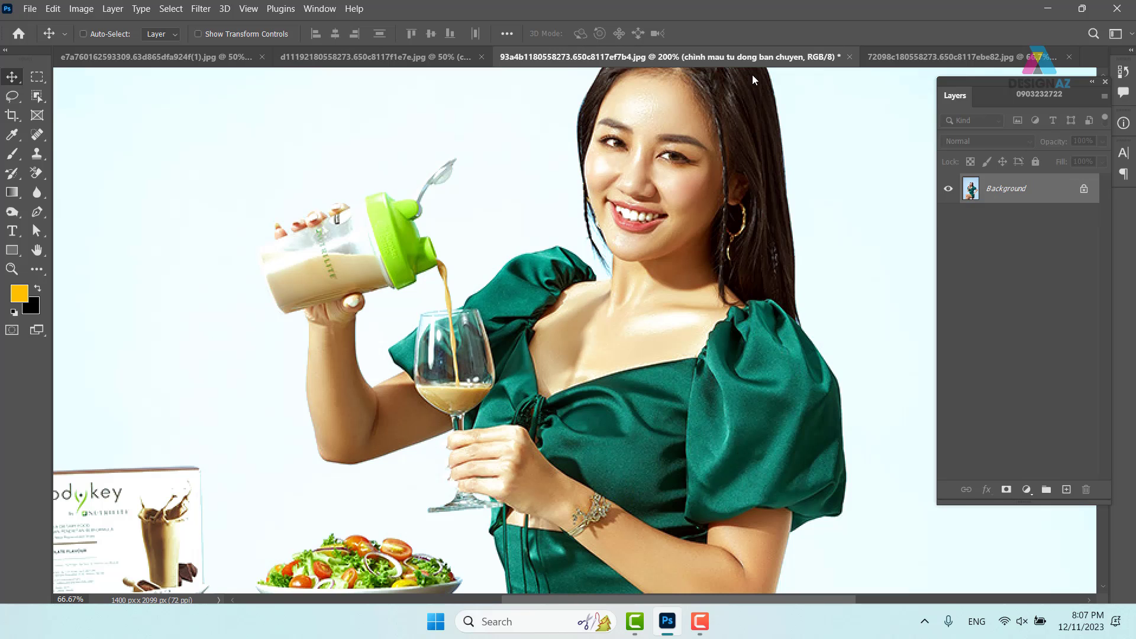
left_click(849, 57)
left_click(595, 249)
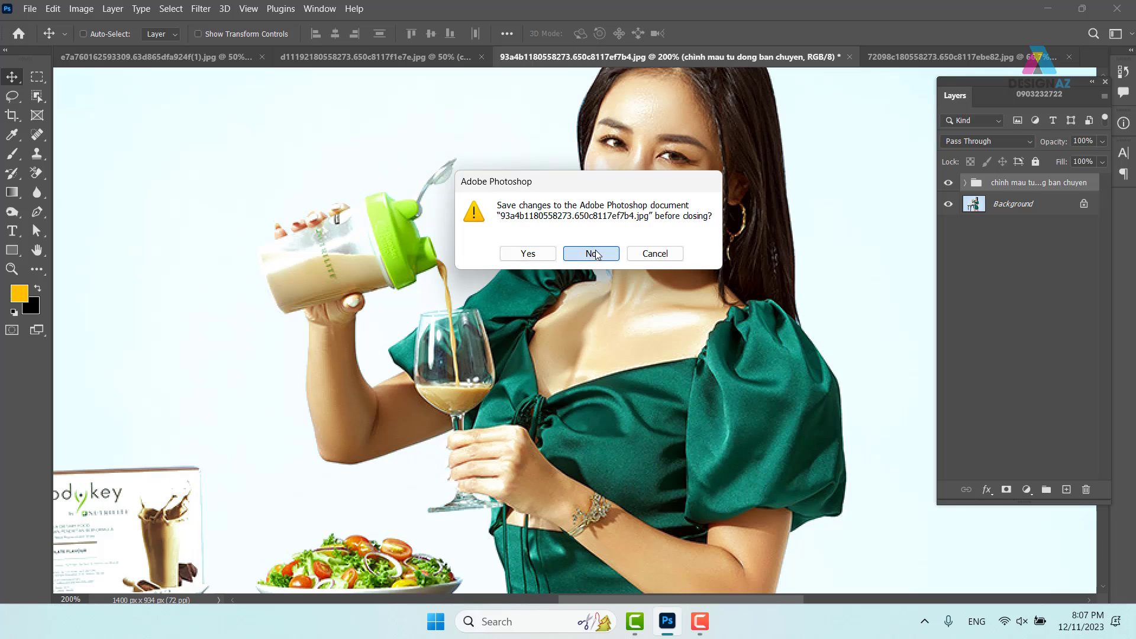
left_click(591, 57)
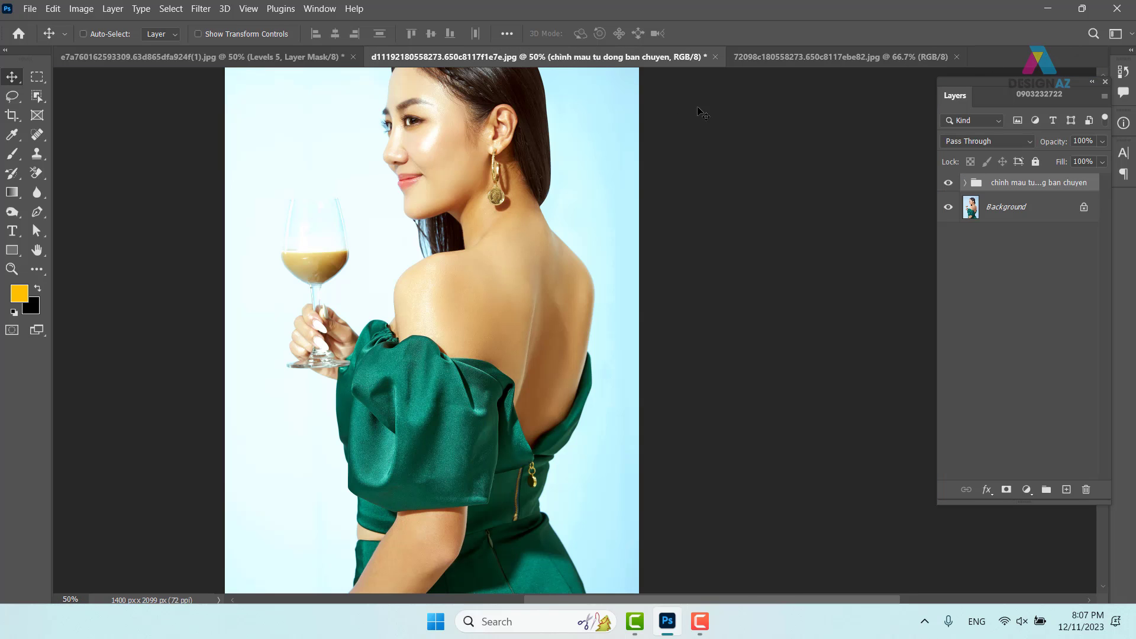
left_click(715, 57)
left_click(592, 253)
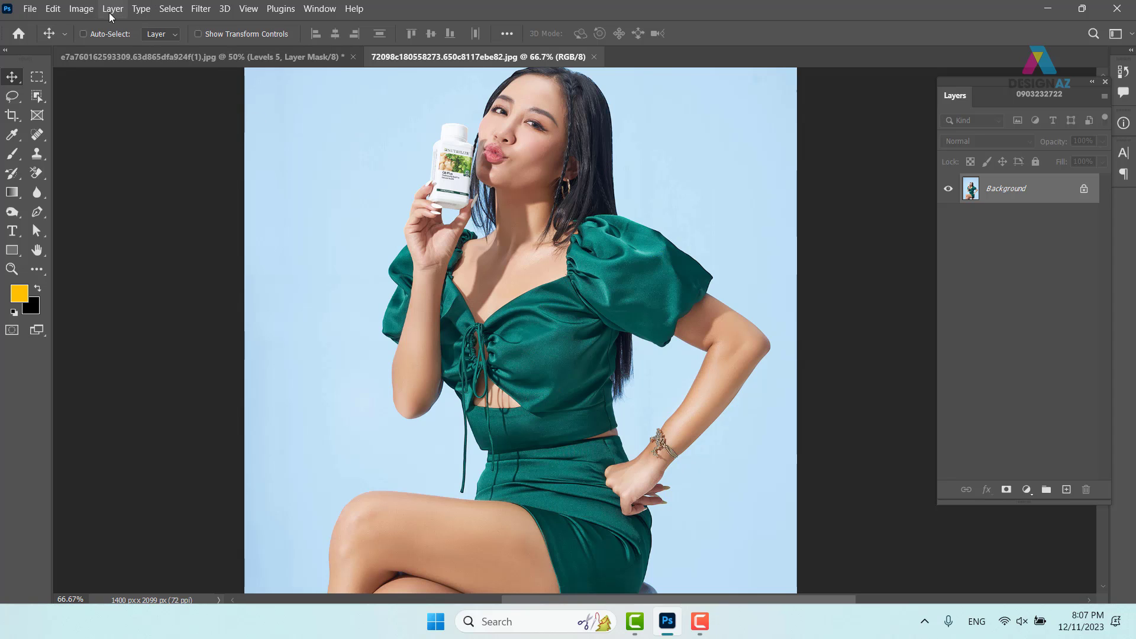
Step: Examine the seated portrait's Red, Green, Blue and RGB histograms in Curves, and cancel the adjustment
left_click(81, 8)
mouse_move(178, 47)
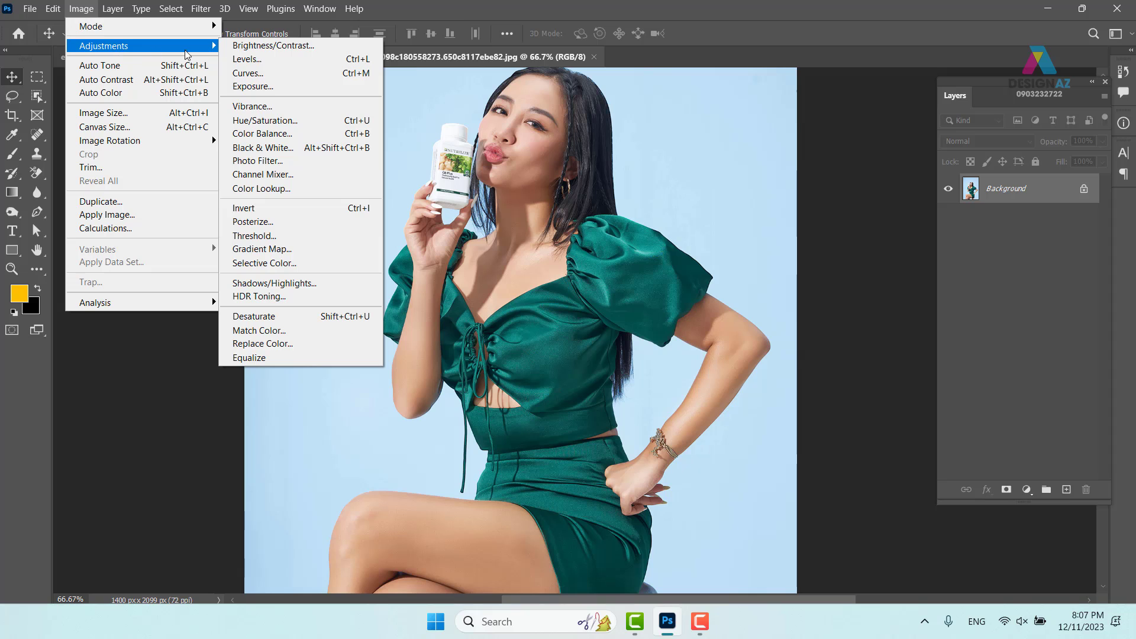
left_click(335, 83)
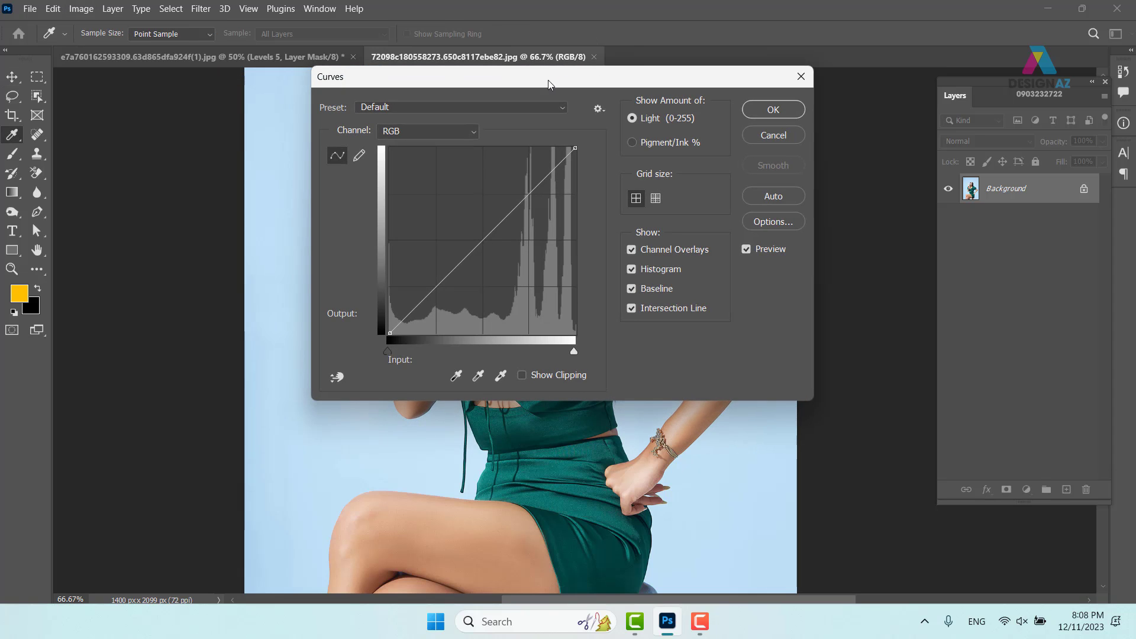
left_click_drag(548, 79, 837, 179)
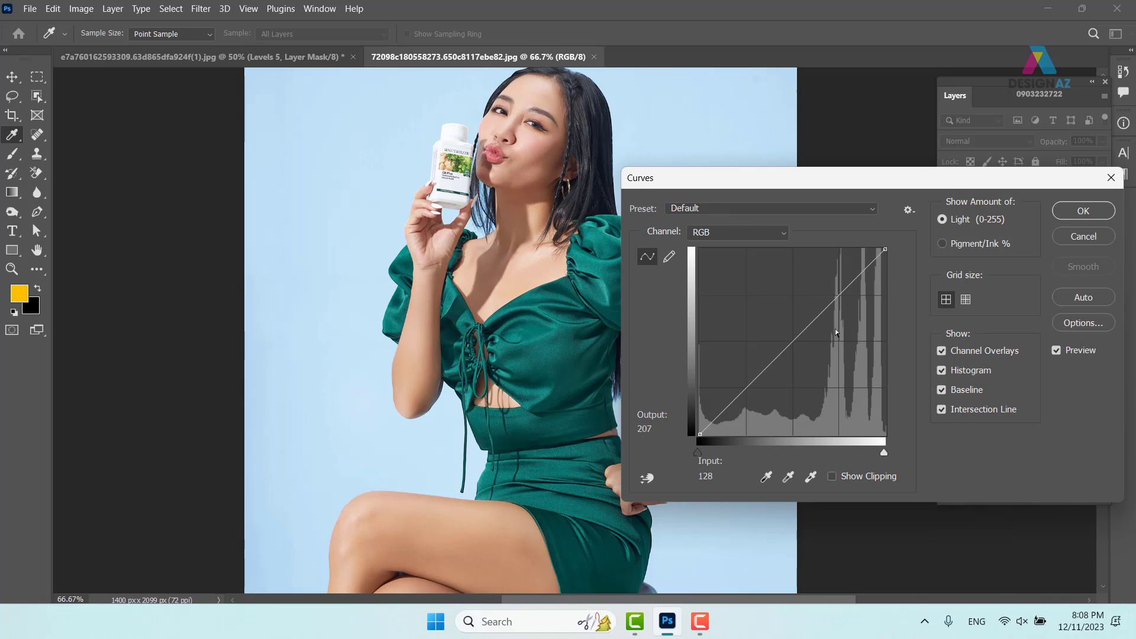
left_click_drag(823, 180, 887, 142)
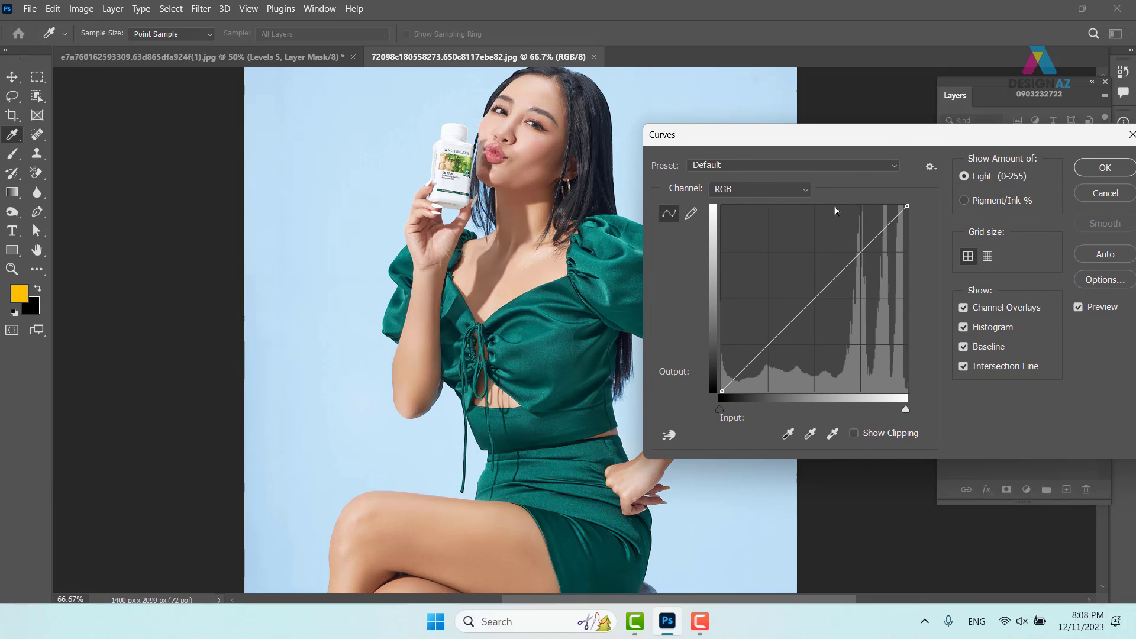
left_click(808, 188)
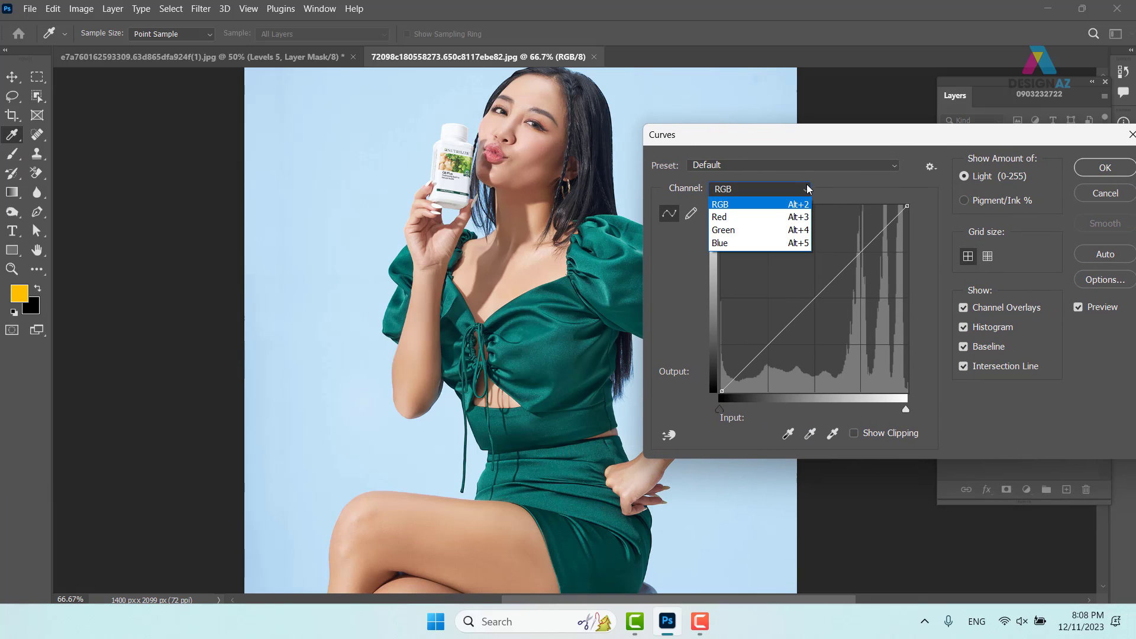
left_click(783, 218)
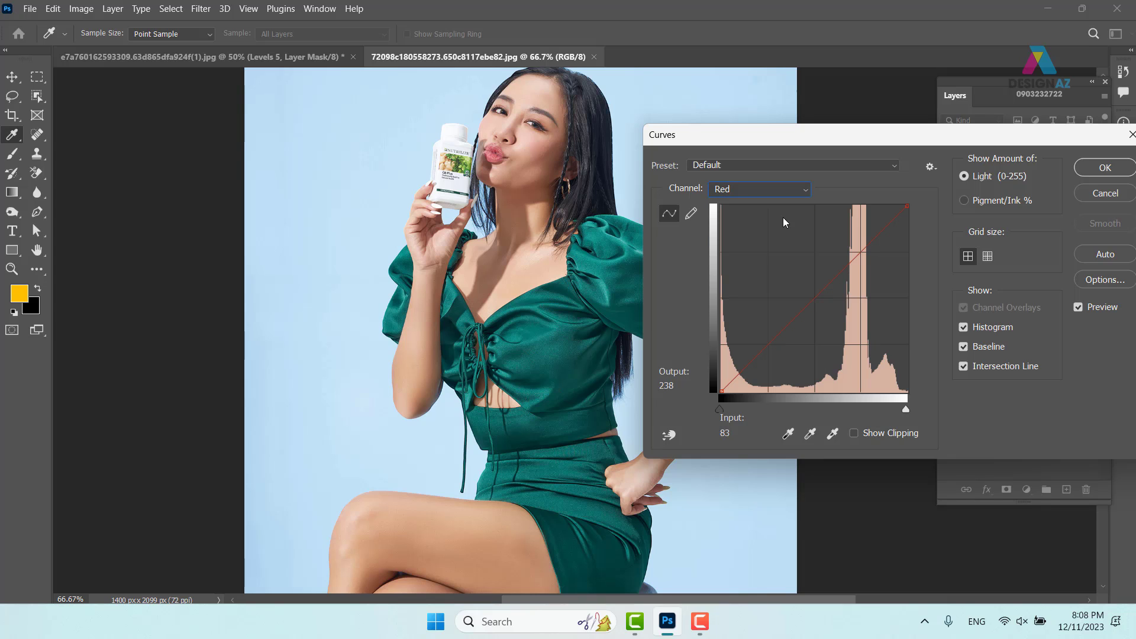
left_click(804, 189)
left_click(763, 230)
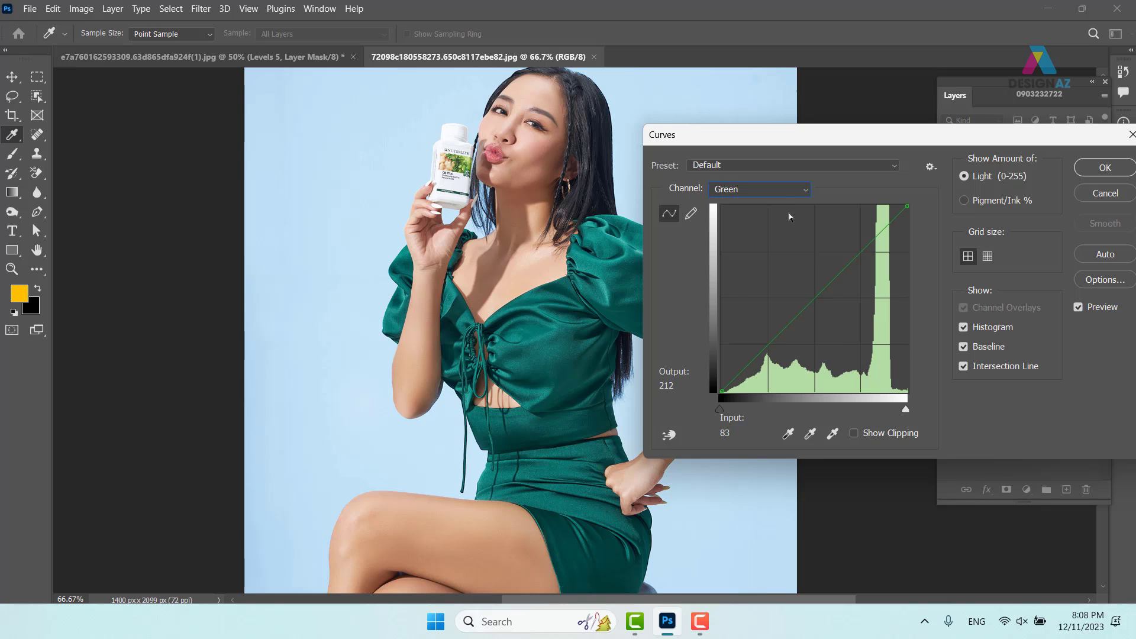
left_click(763, 190)
left_click(761, 245)
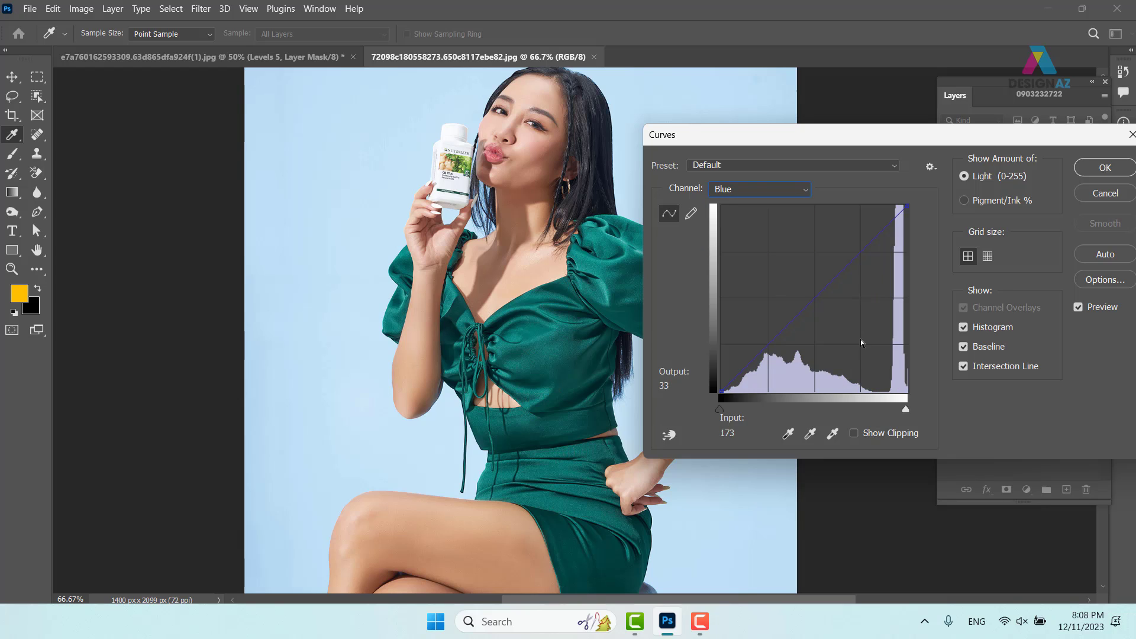
left_click(769, 189)
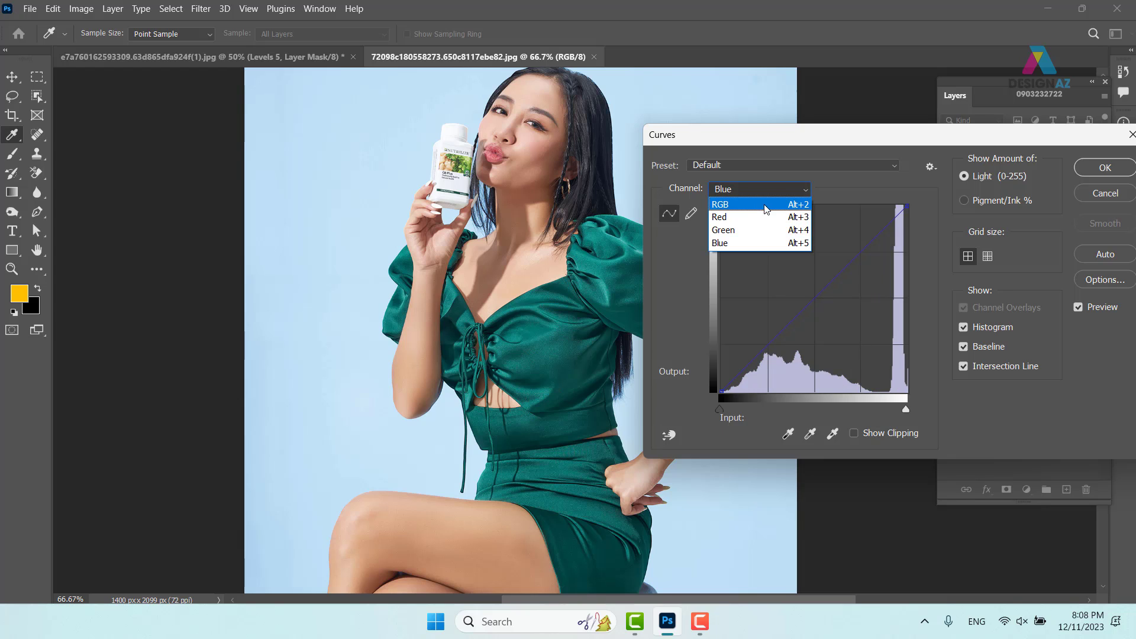
left_click(764, 204)
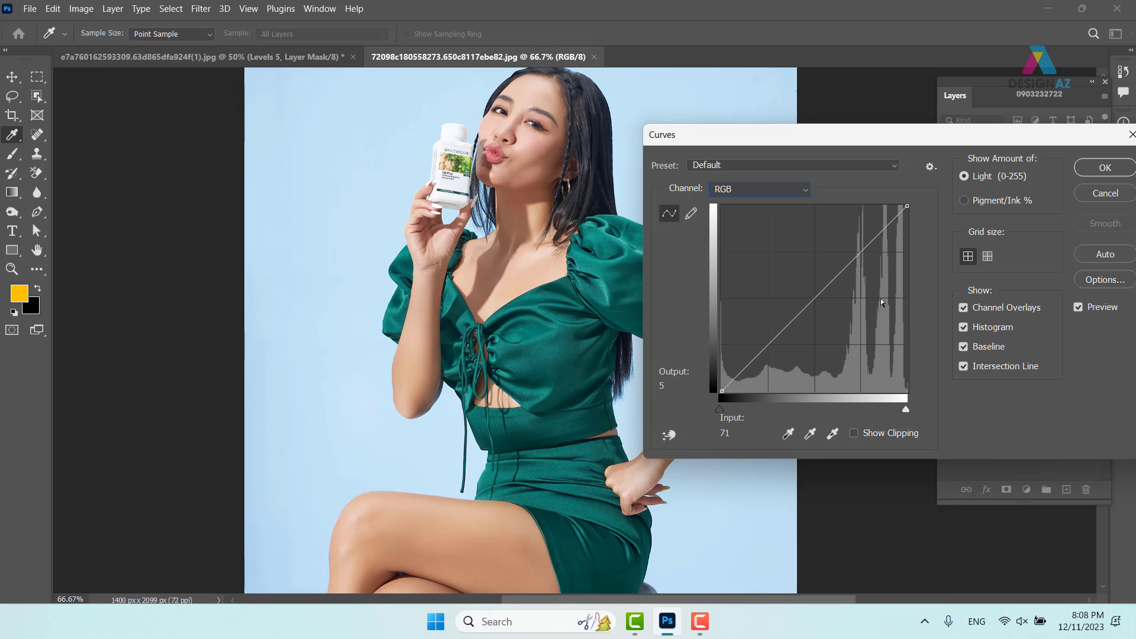
left_click_drag(982, 140, 851, 104)
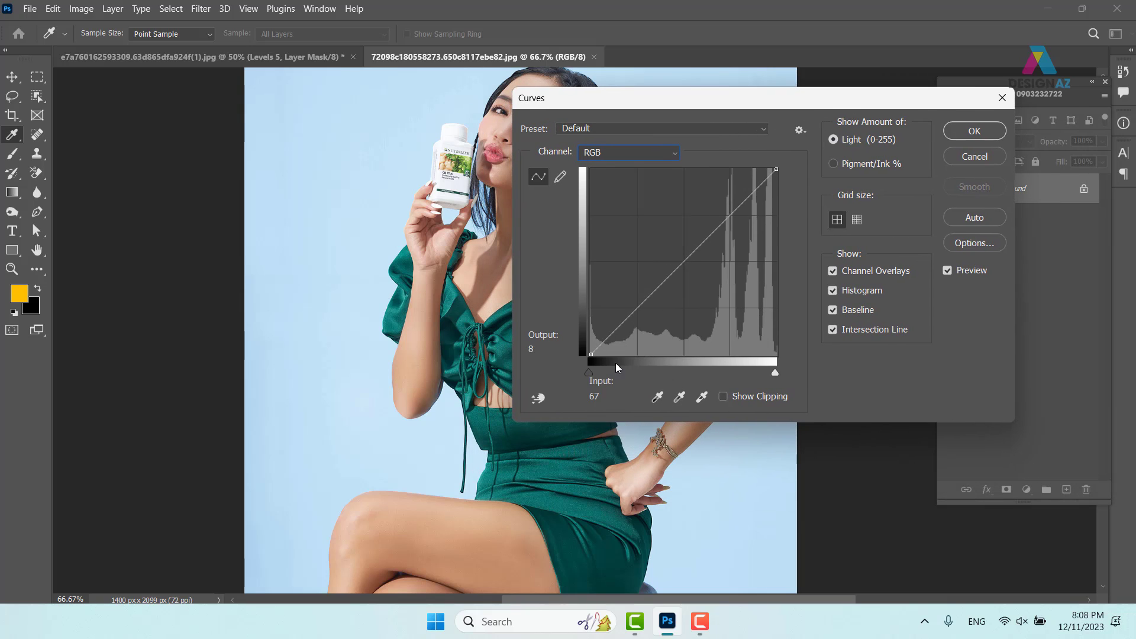
left_click(997, 152)
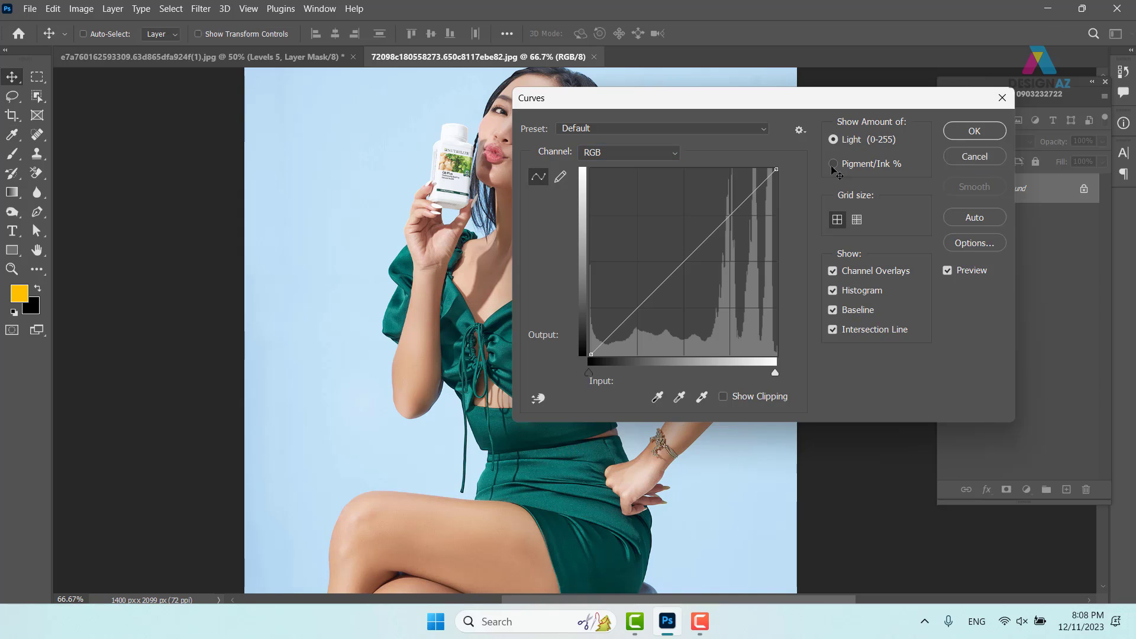
left_click(76, 11)
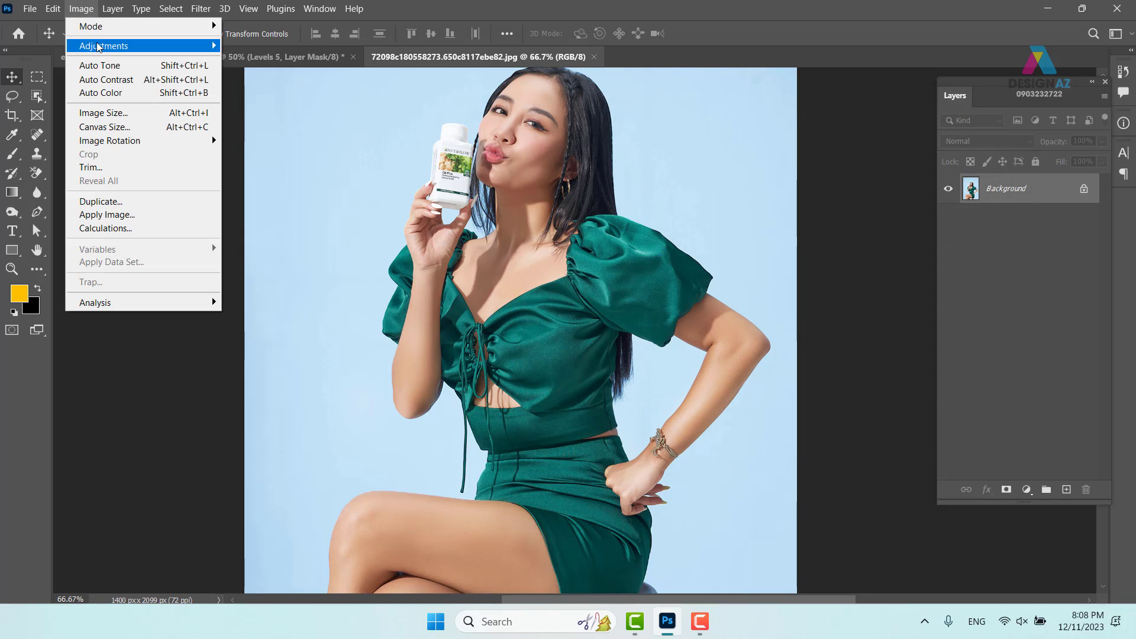
mouse_move(98, 46)
left_click(303, 69)
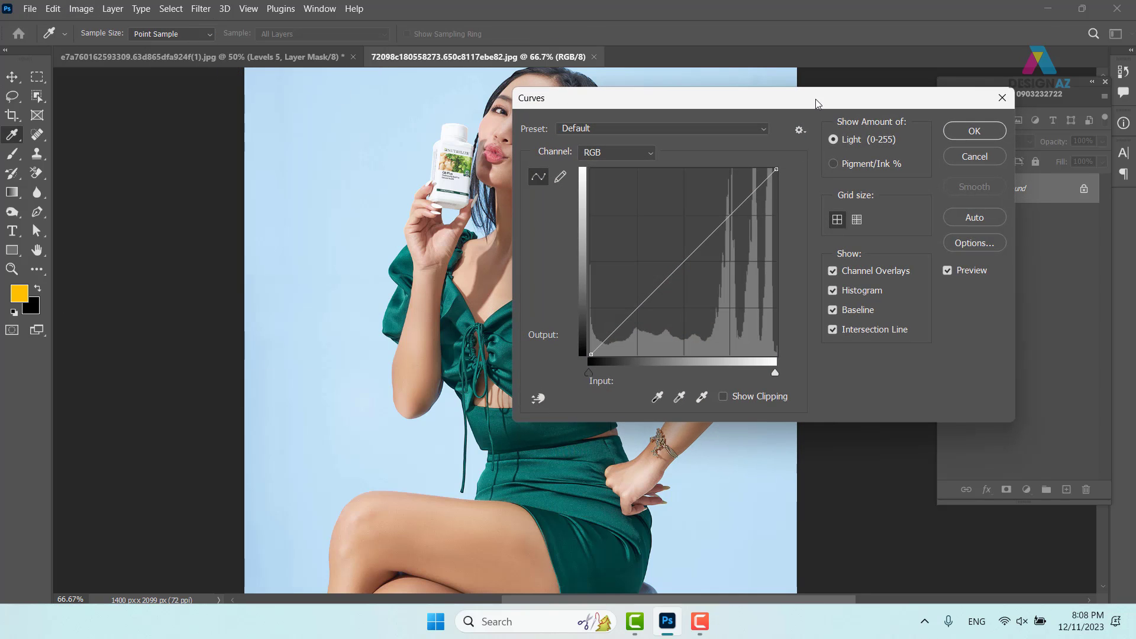
left_click_drag(815, 99, 308, 76)
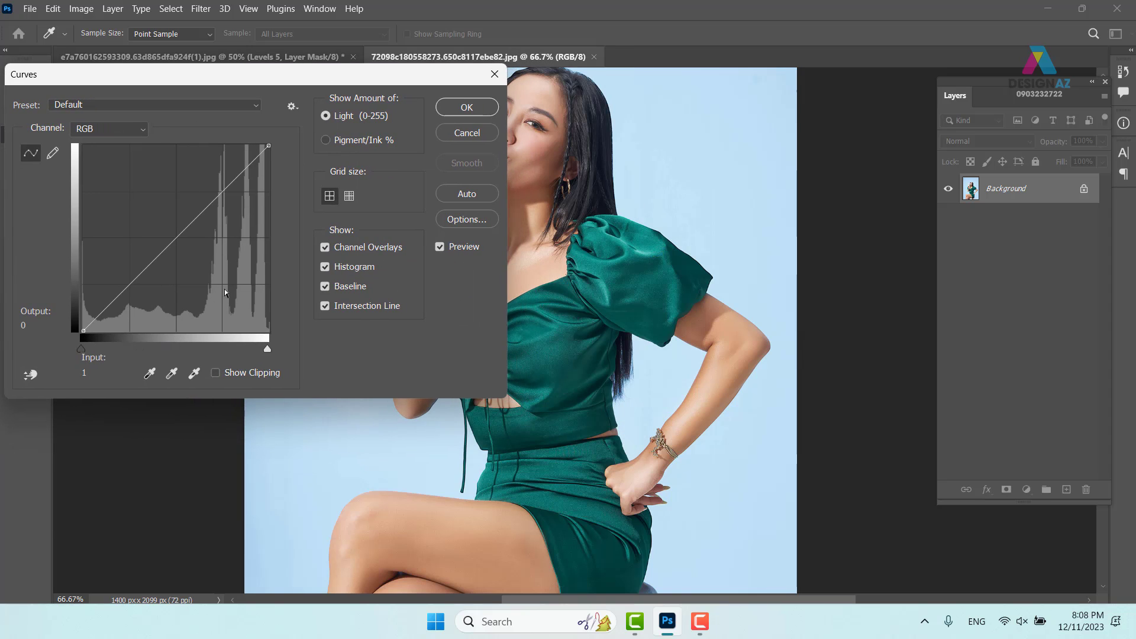
left_click(495, 74)
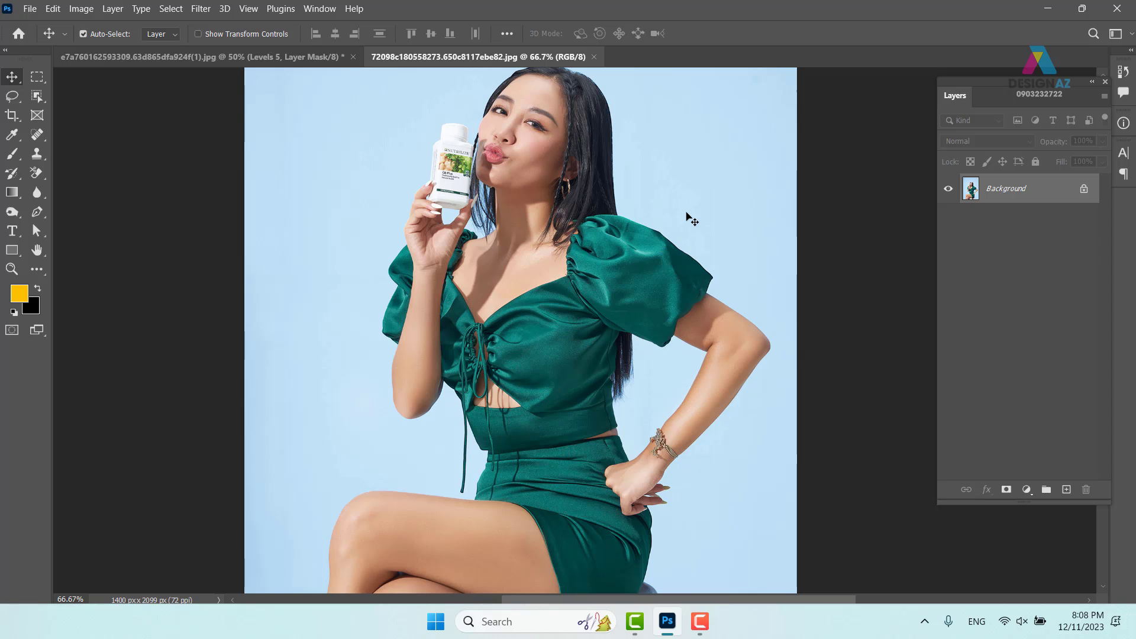
Step: Open the landscape photo ch3_lonetree_lg from the Sửa ảnh folder inside PHOTOSHOP
key("ctrl+o")
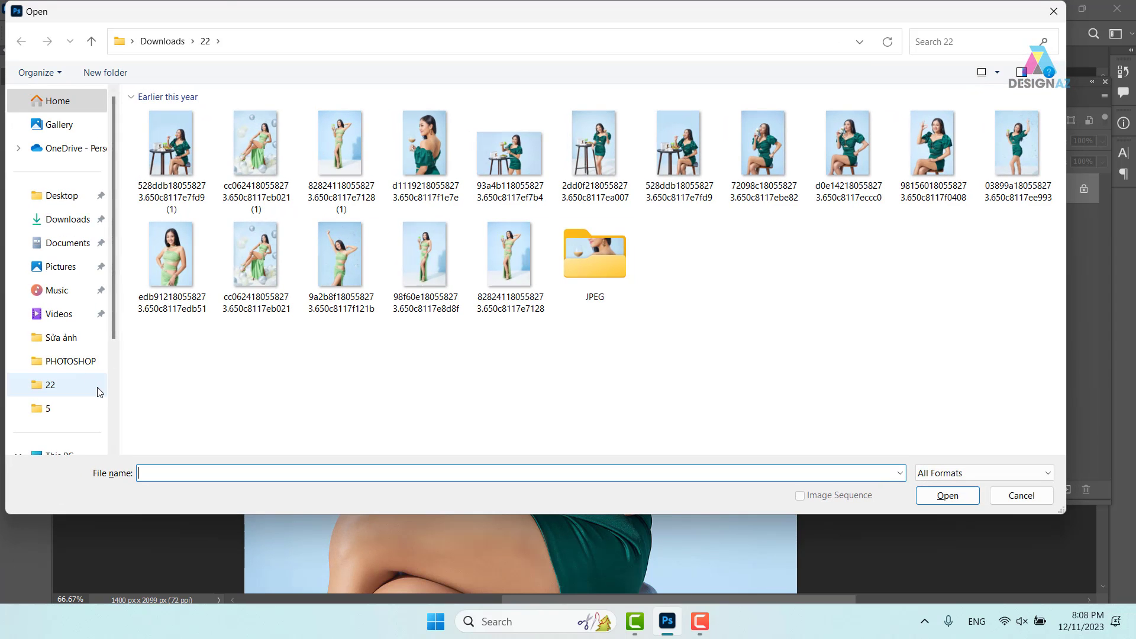
scroll(97, 392, "down", 3)
scroll(95, 355, "up", 2)
left_click(89, 288)
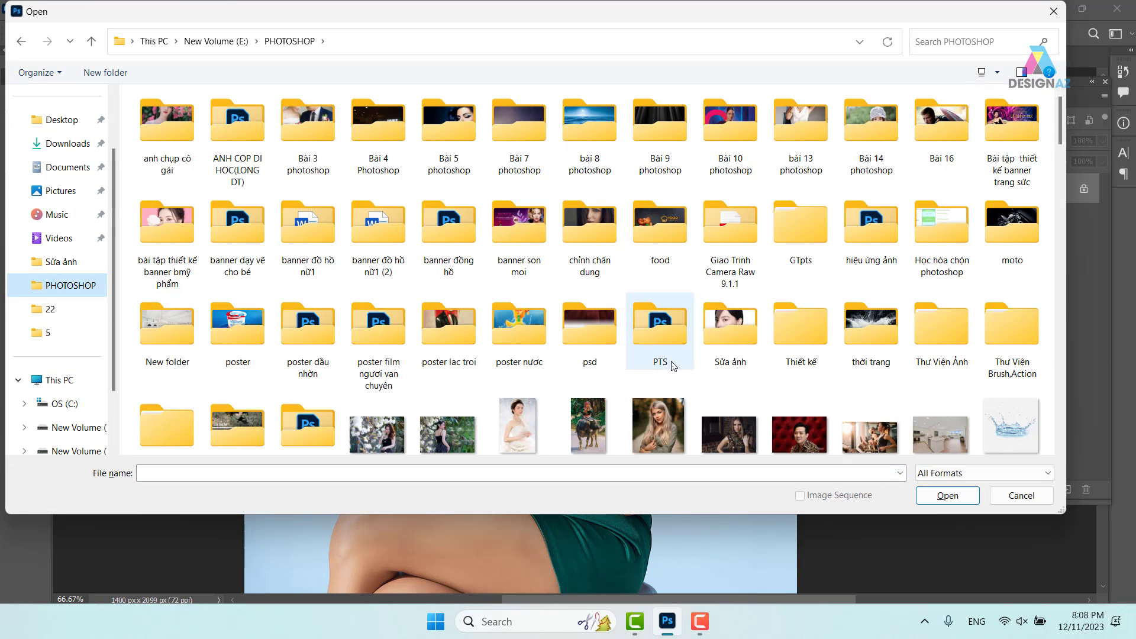
double_click(729, 334)
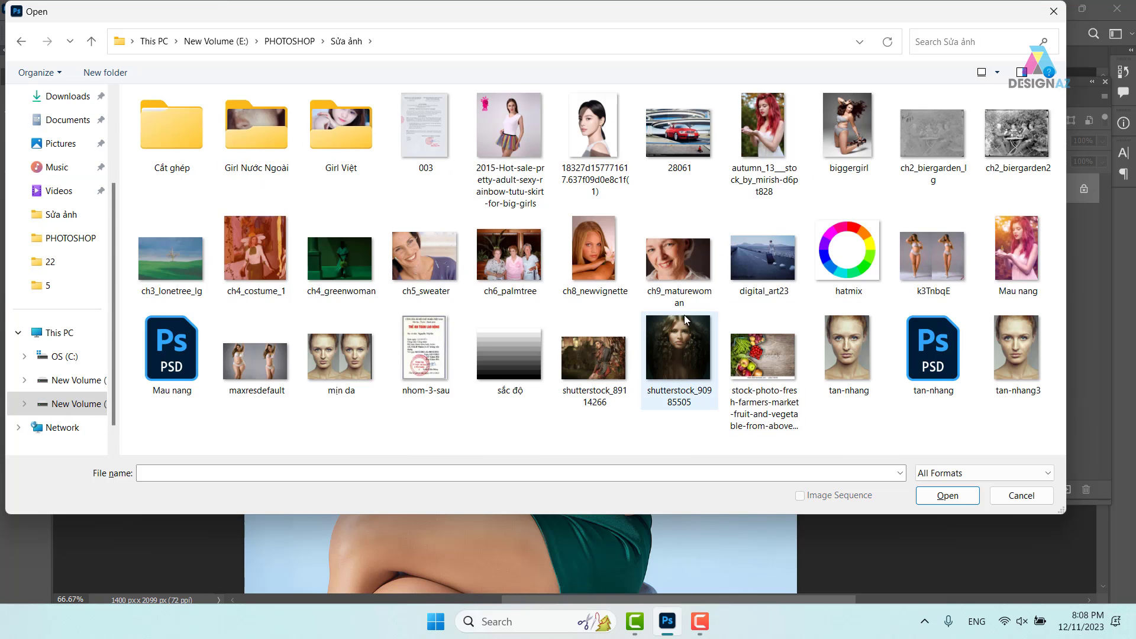
left_click(172, 257)
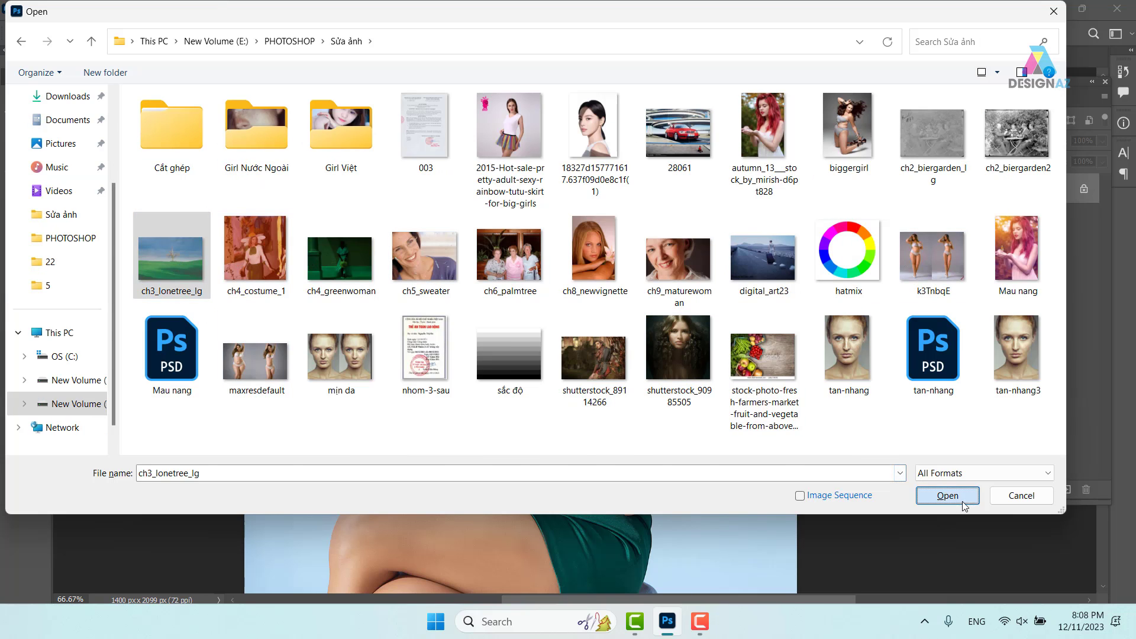
left_click(948, 495)
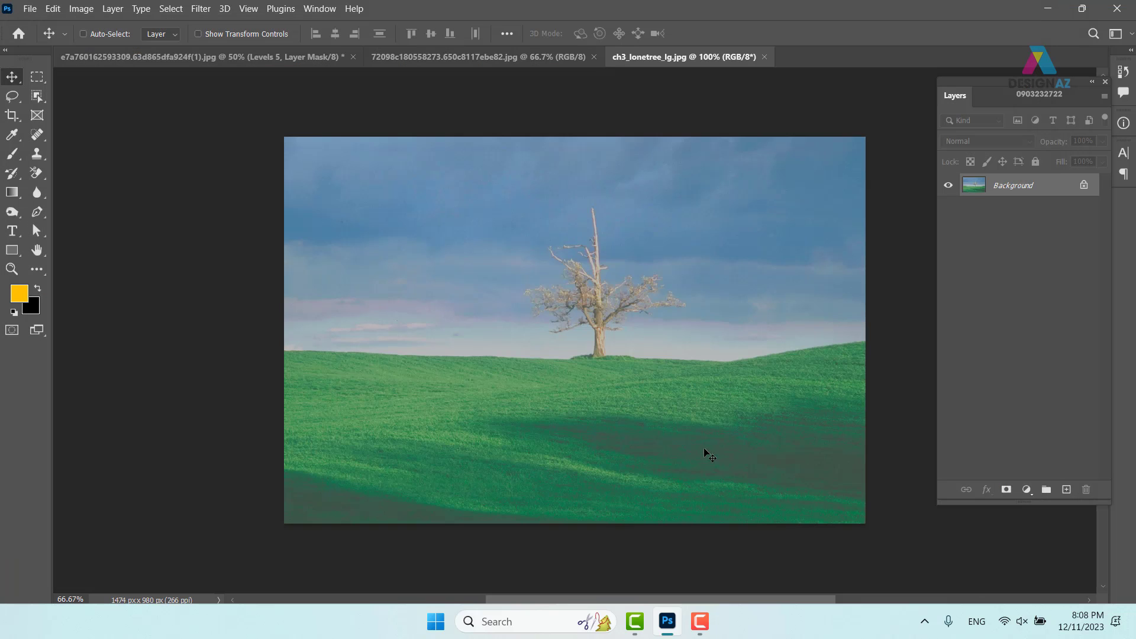
Step: Start a Curves adjustment on the lone-tree landscape, with the dialog moved off most of the photo
left_click(83, 8)
mouse_move(98, 48)
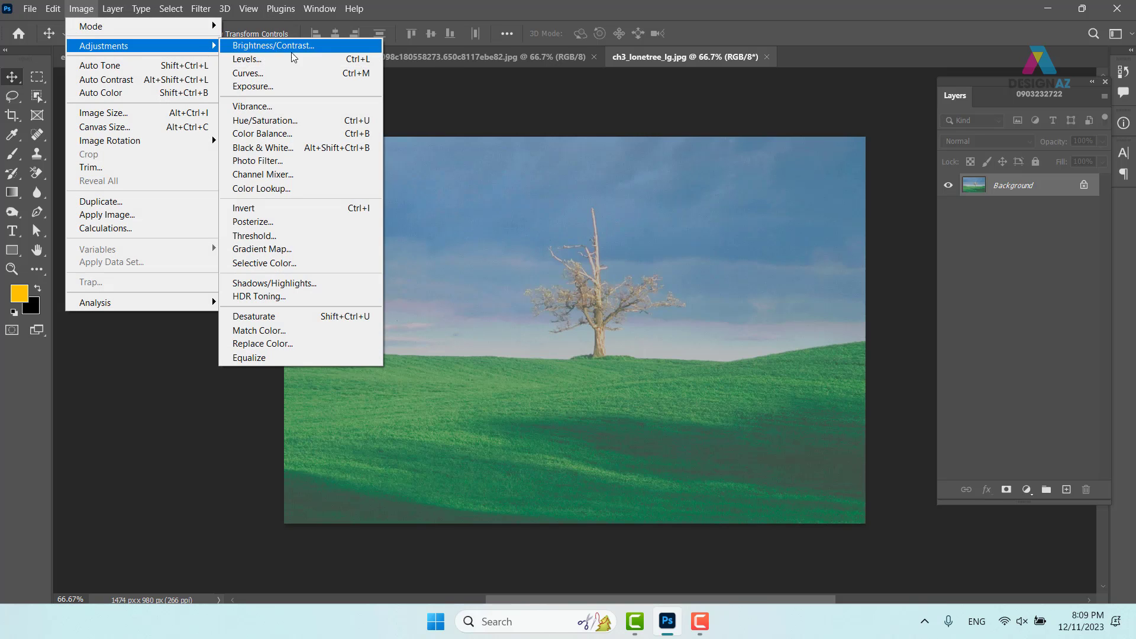
left_click(361, 74)
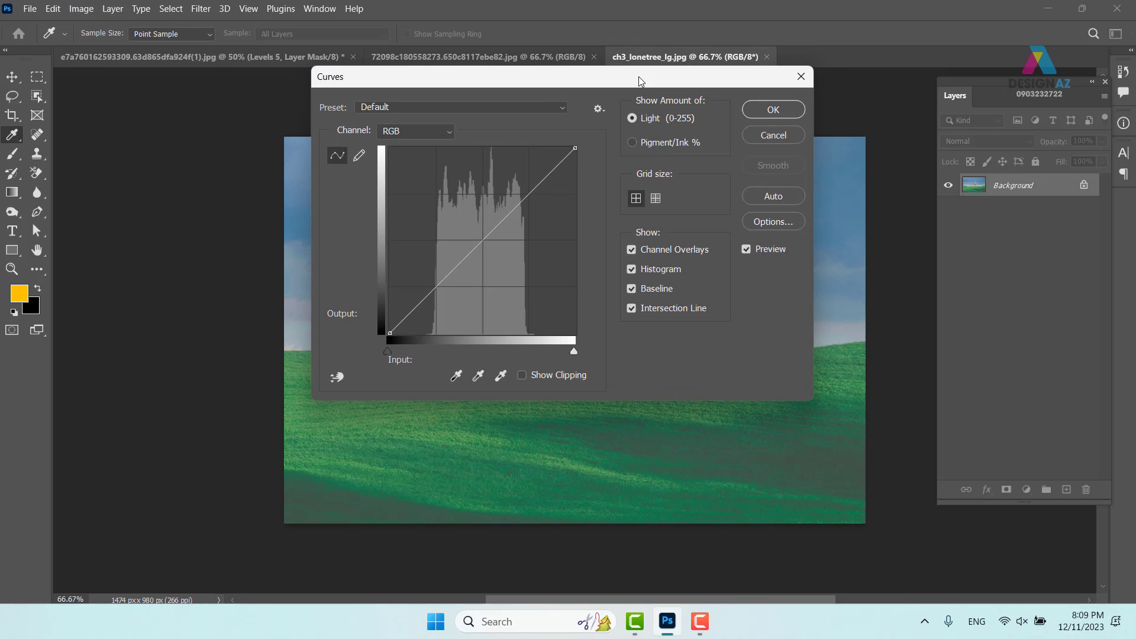
left_click_drag(639, 80, 964, 106)
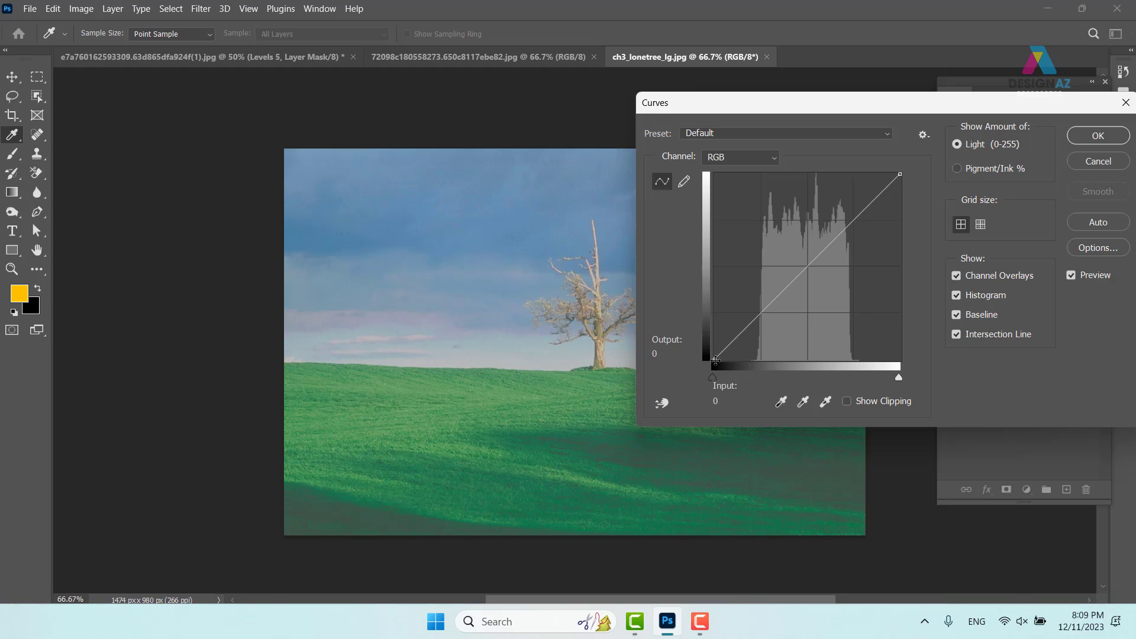
Step: Try an RGB curve with the black point at input 61 and the white point at input 189, and reset the curve
left_click_drag(715, 359, 758, 371)
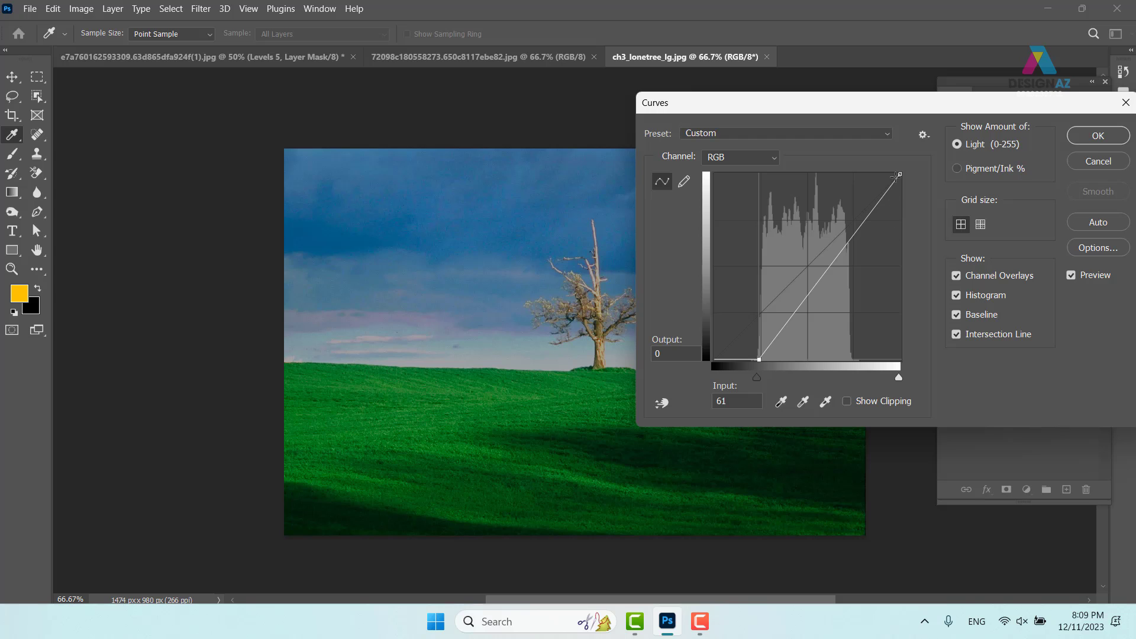
left_click_drag(900, 174, 852, 173)
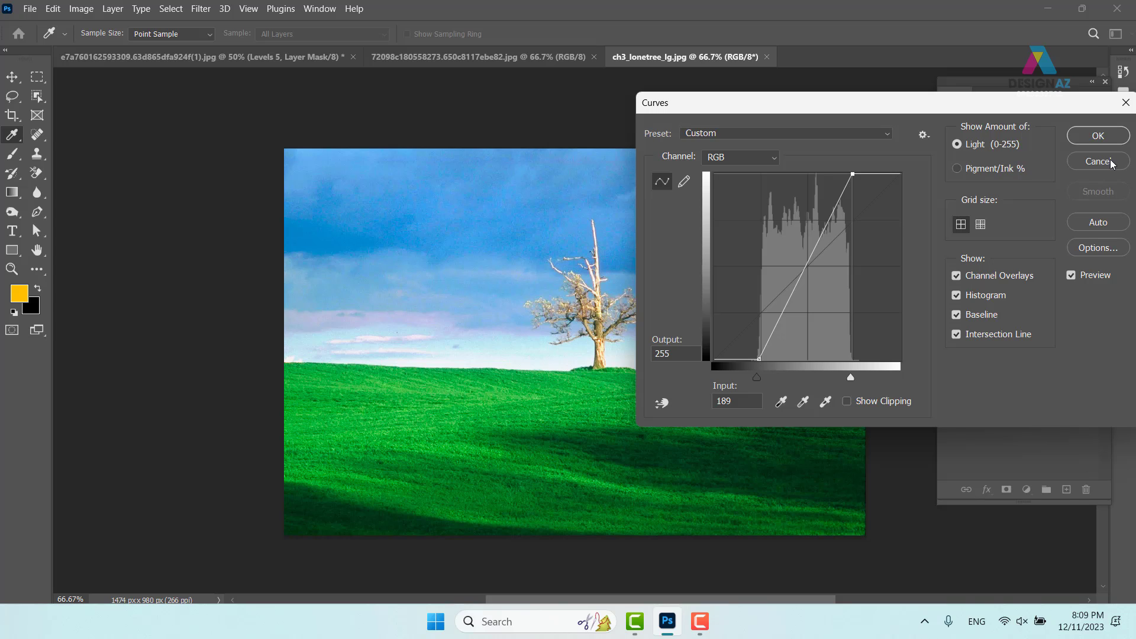
key("alt")
left_click(1109, 164)
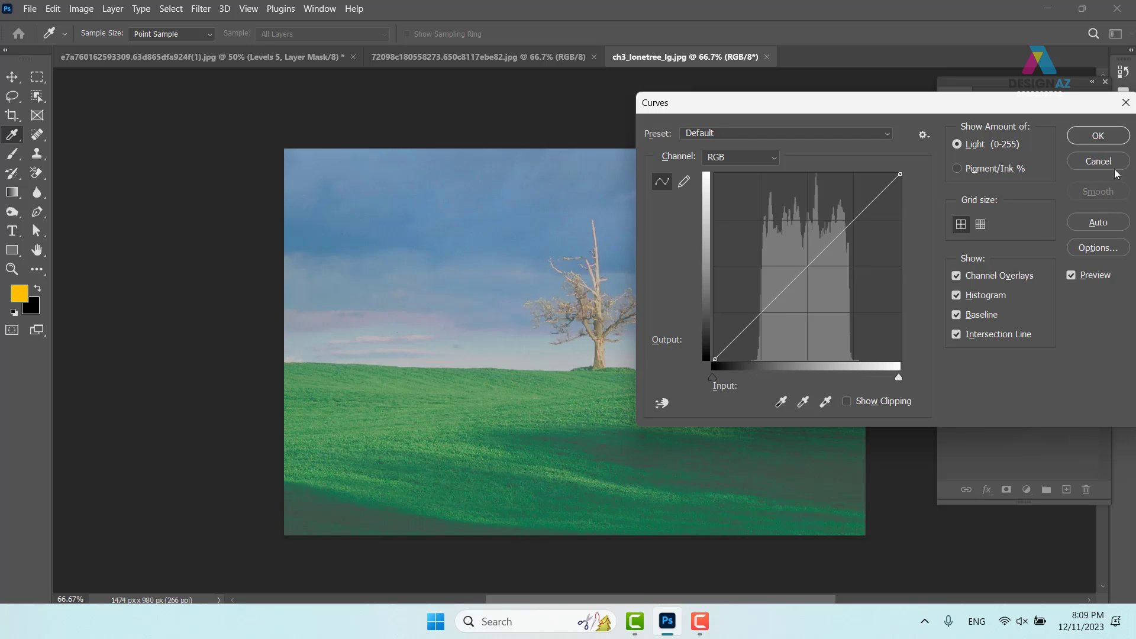
Step: Set the Red channel curve's black point to input 60 and its white point to input 181
left_click_drag(917, 102, 999, 97)
left_click(851, 155)
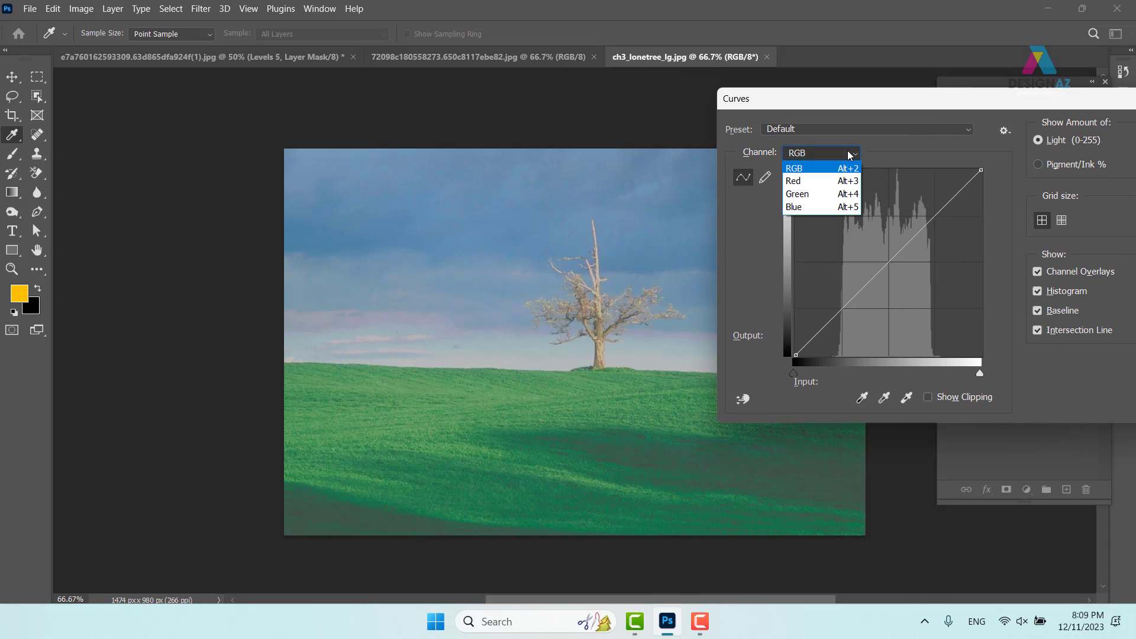
left_click(828, 181)
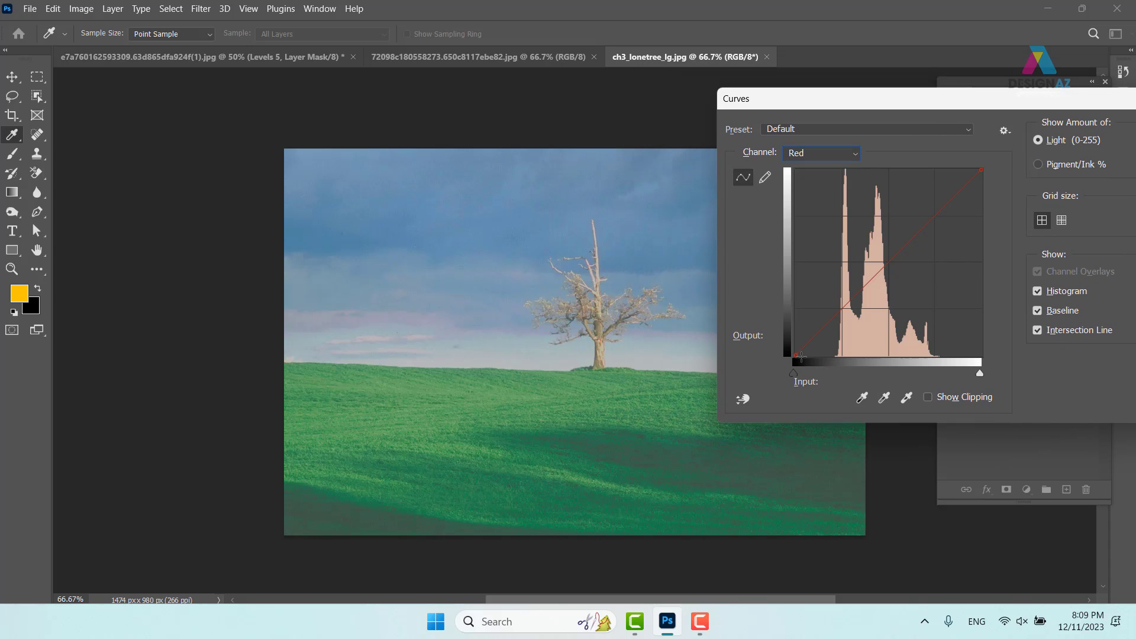
left_click_drag(793, 373, 839, 371)
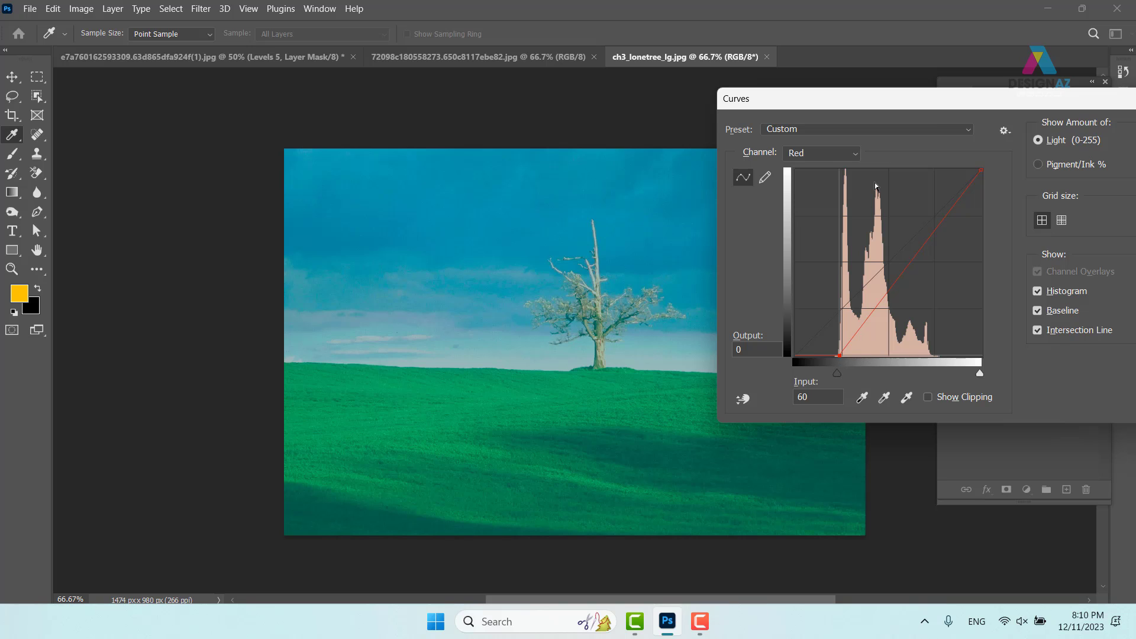
left_click_drag(980, 170, 925, 159)
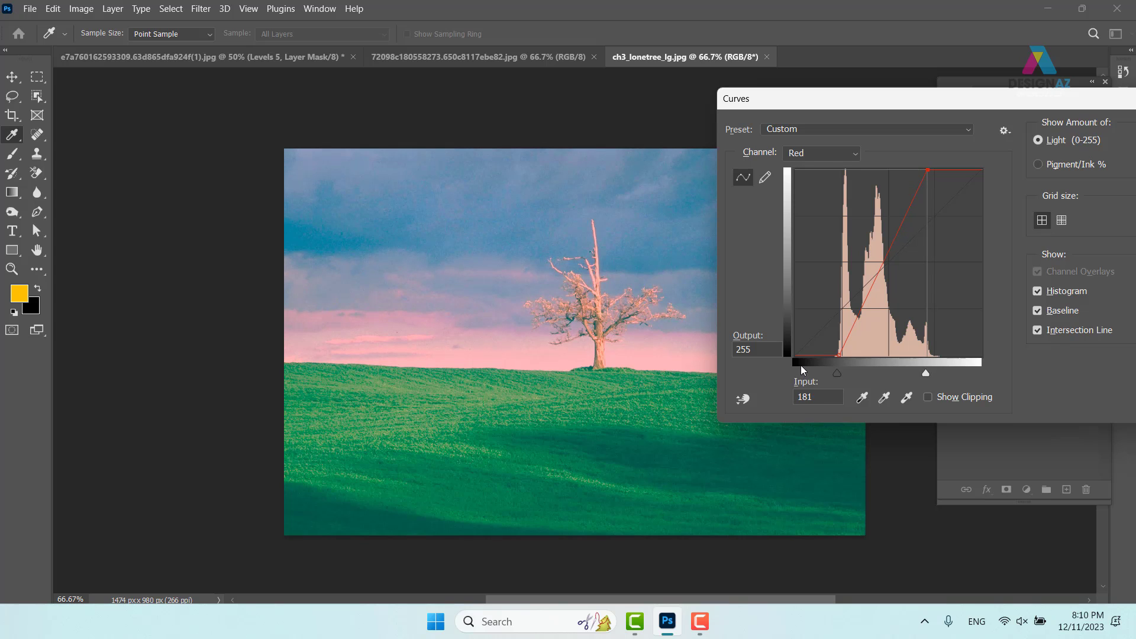
Step: Set the Green channel curve's black point to input 78 and its white point to input 185
left_click(852, 155)
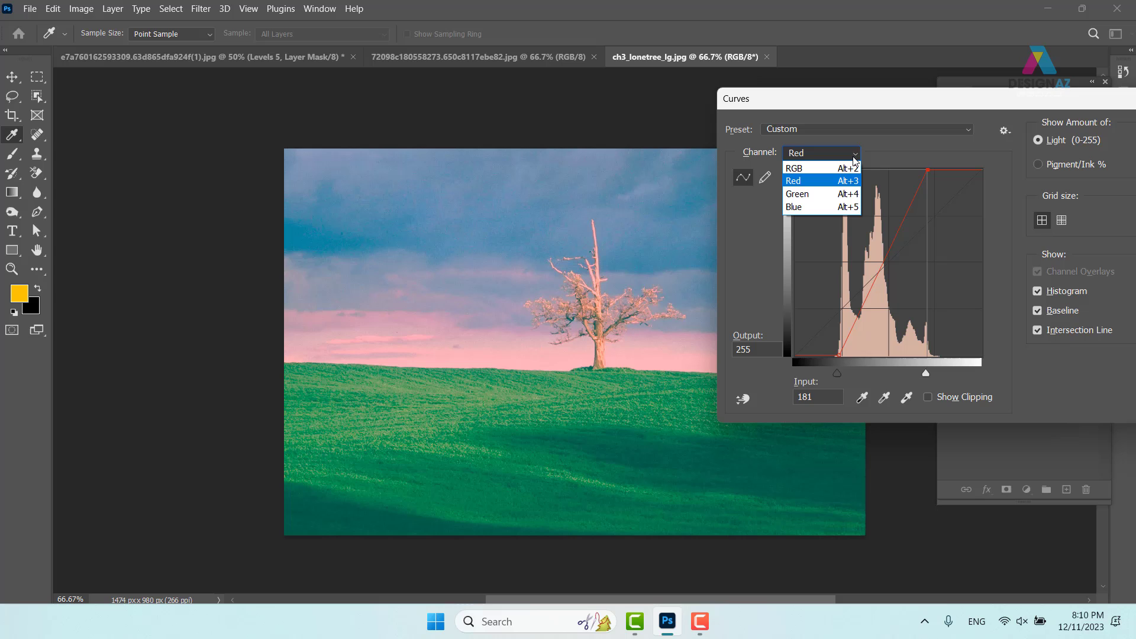
left_click(831, 188)
left_click_drag(797, 356, 858, 376)
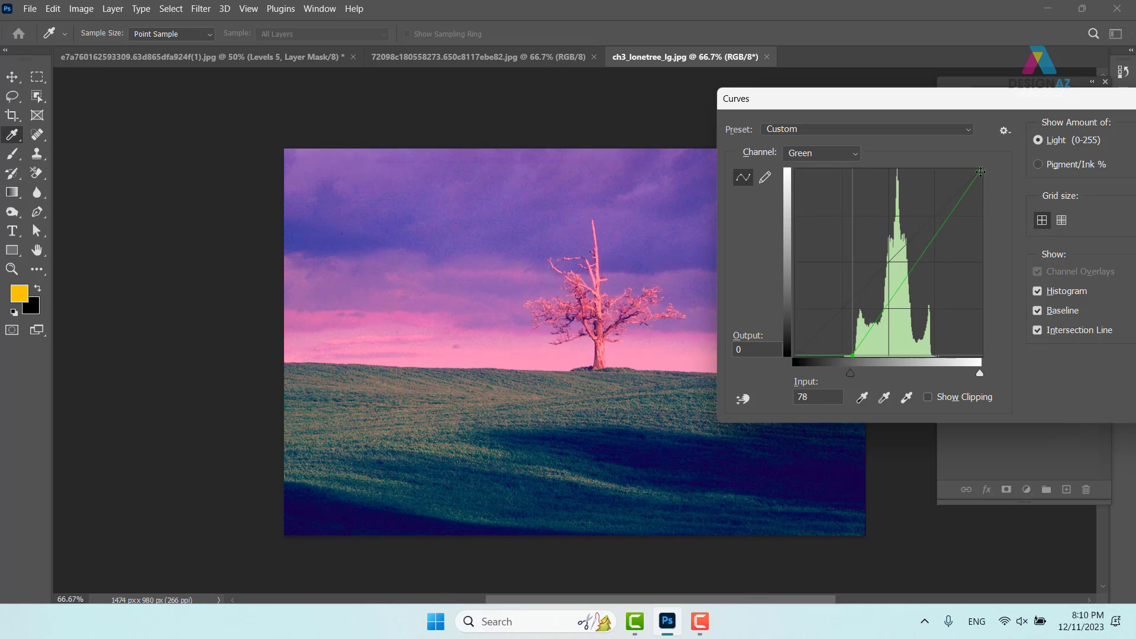
left_click_drag(980, 171, 931, 171)
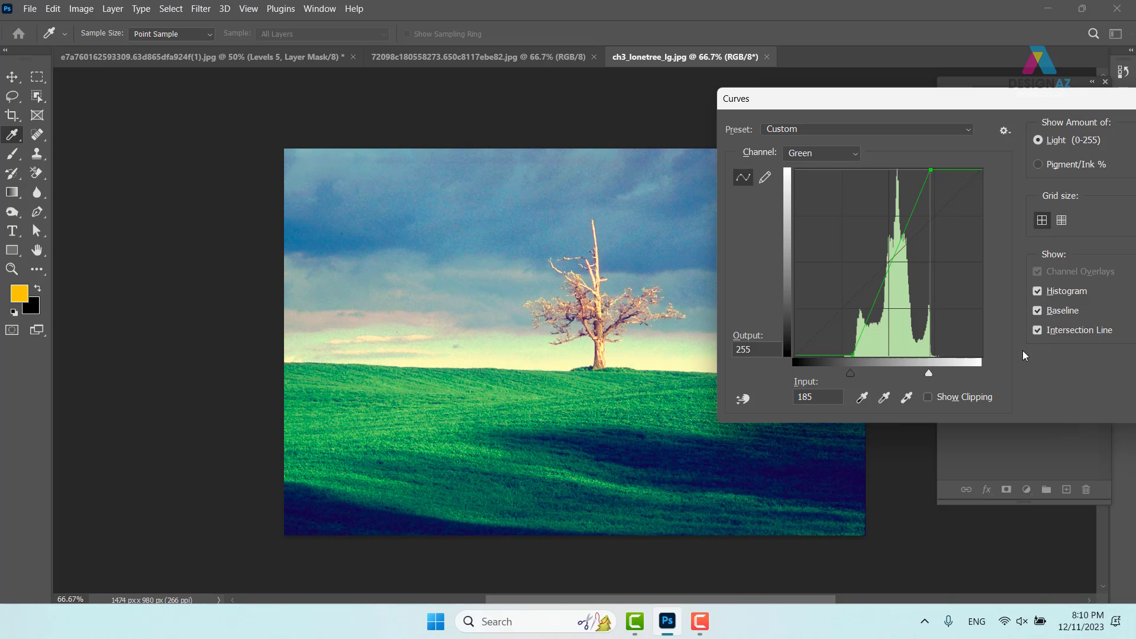
Step: Set the Blue channel curve's black point to input 65 and its white point to input 187, and apply the Curves adjustment
left_click(839, 157)
left_click(828, 197)
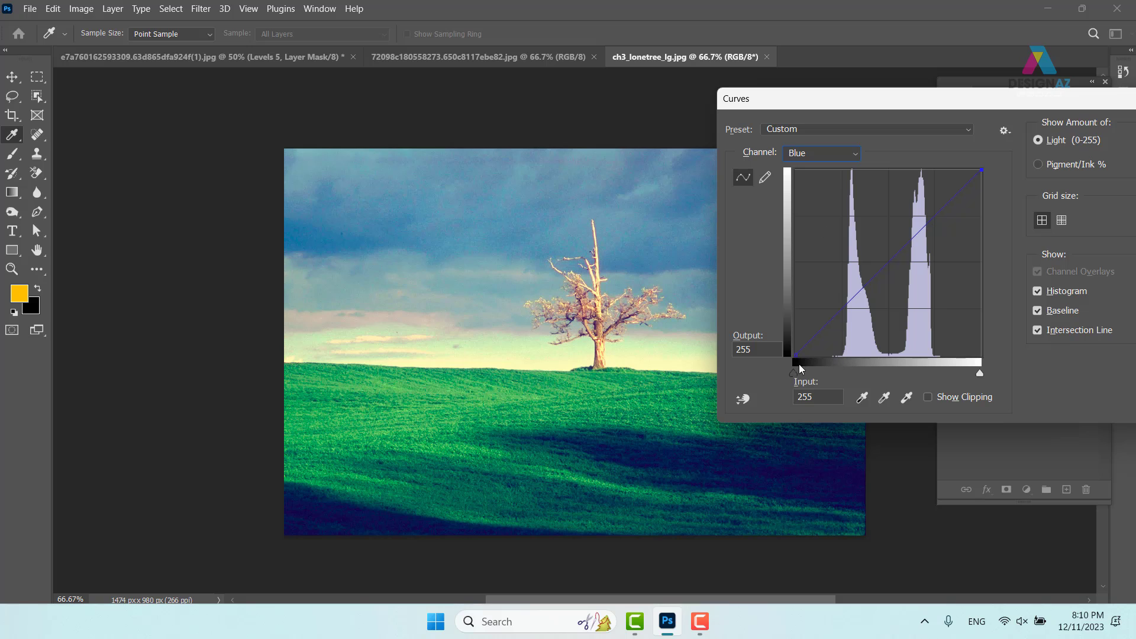
left_click_drag(794, 355, 841, 371)
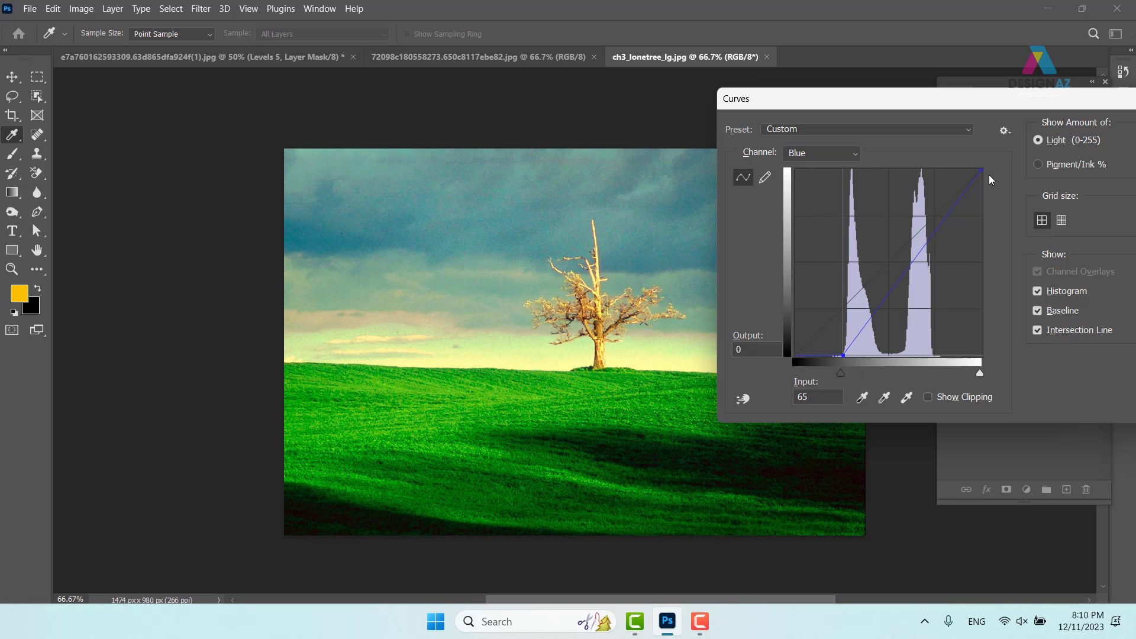
left_click_drag(981, 171, 931, 161)
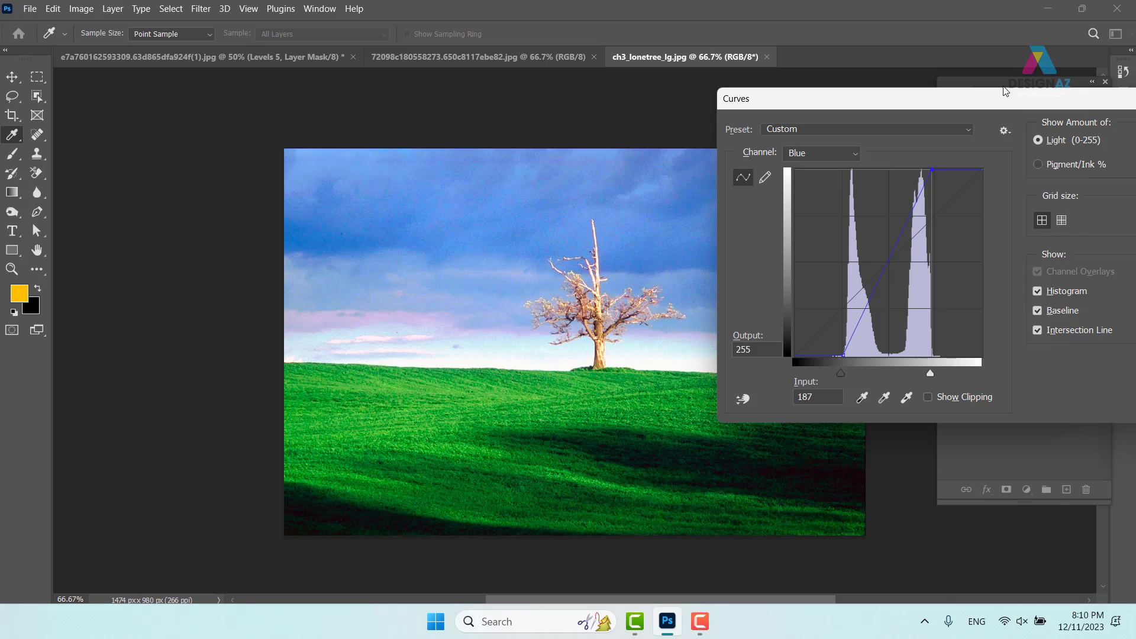
left_click_drag(1004, 105, 582, 99)
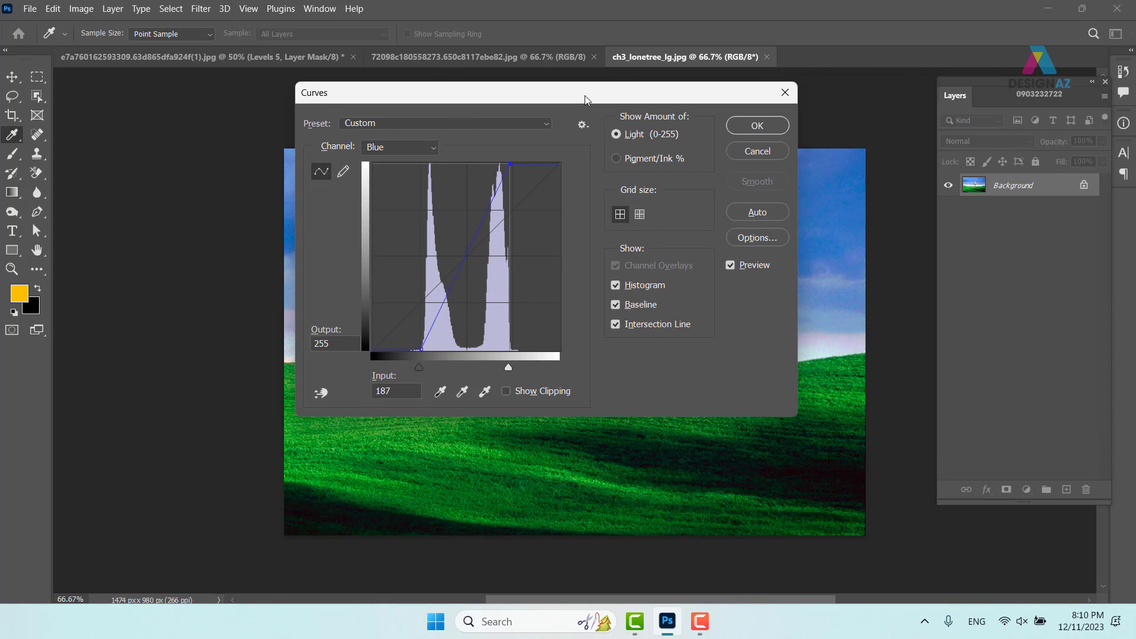
left_click(769, 127)
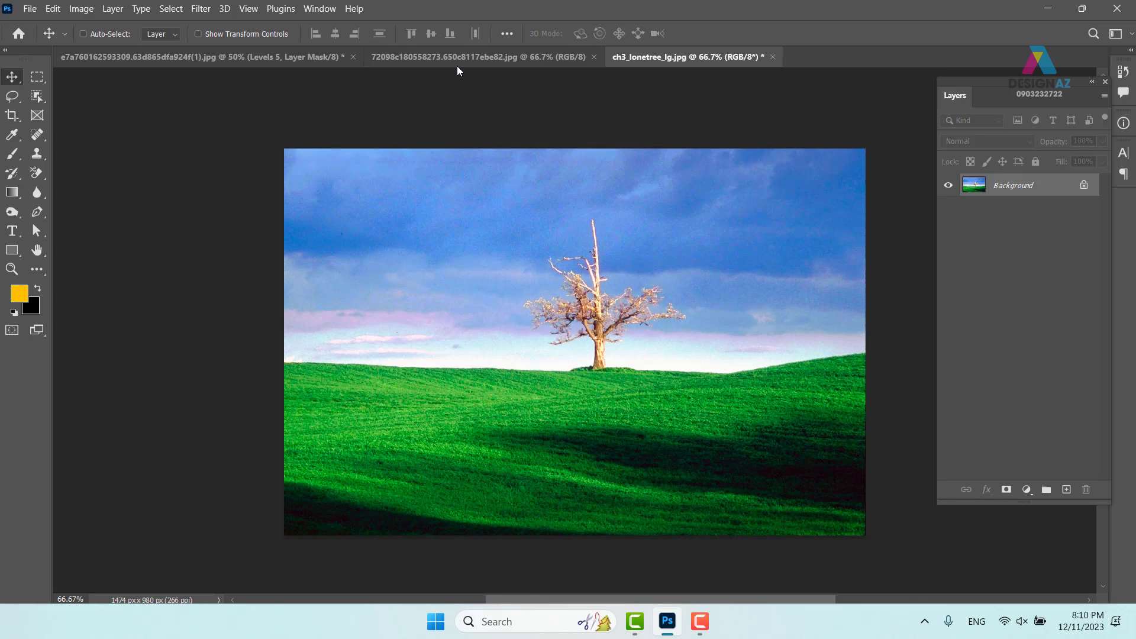
Step: Switch to the portrait of the woman in the green outfit and start a Curves adjustment, with the dialog moved off her face
left_click(457, 59)
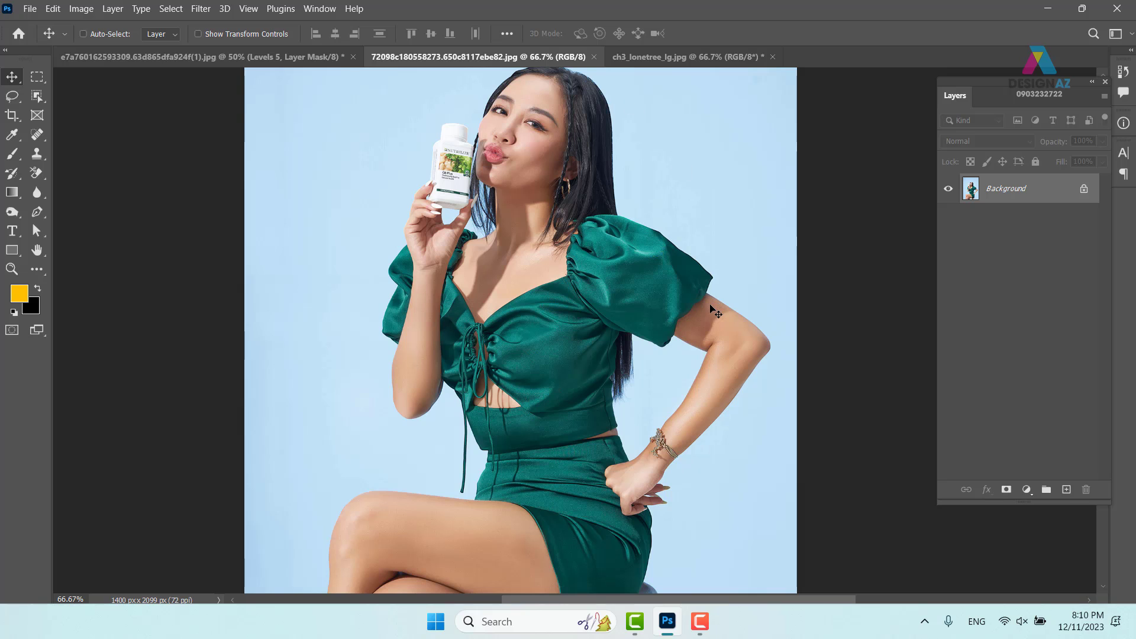
left_click(82, 9)
mouse_move(93, 47)
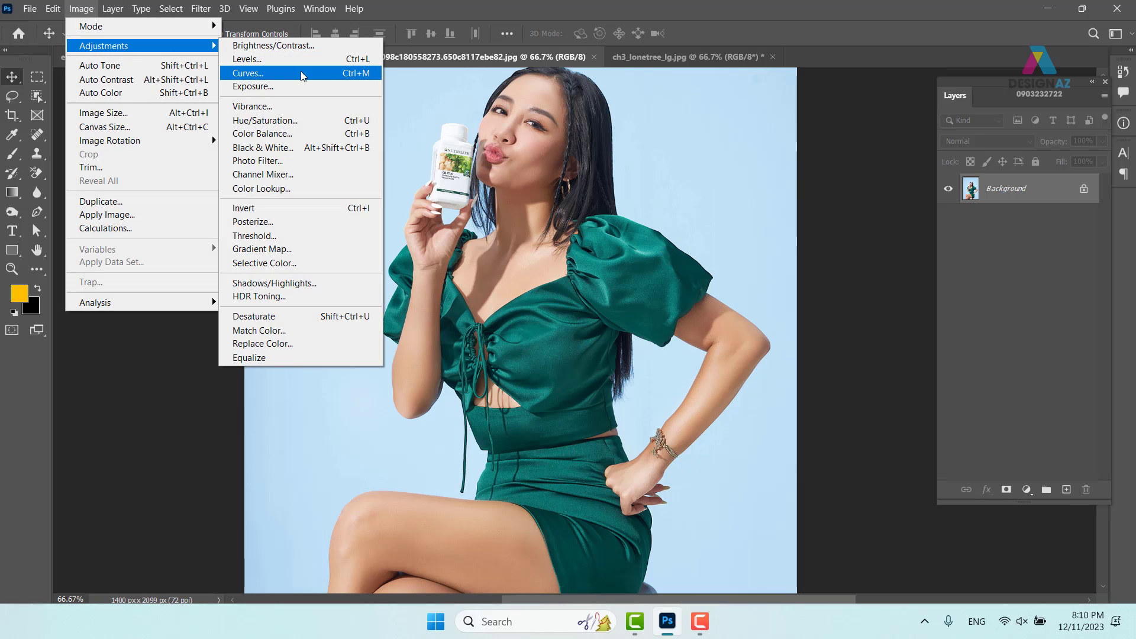
left_click(252, 73)
left_click_drag(559, 100, 899, 87)
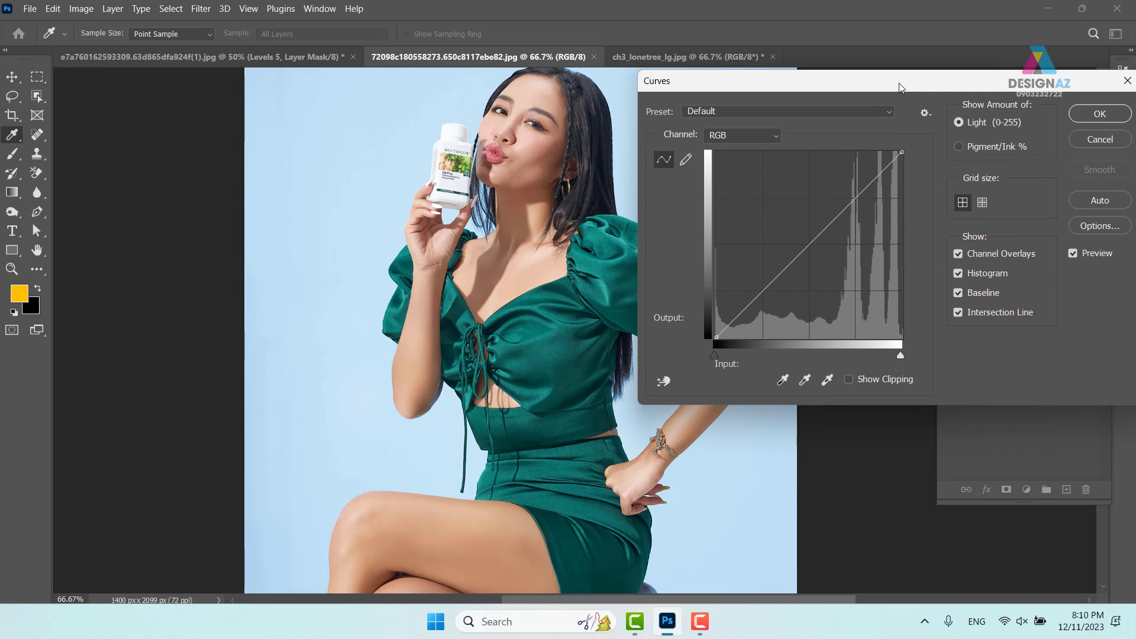
Step: Try on-image RGB curve adjustments, brightening the cheek highlights and setting input 134 to output 134, compare with the original, and discard the curve
left_click(665, 383)
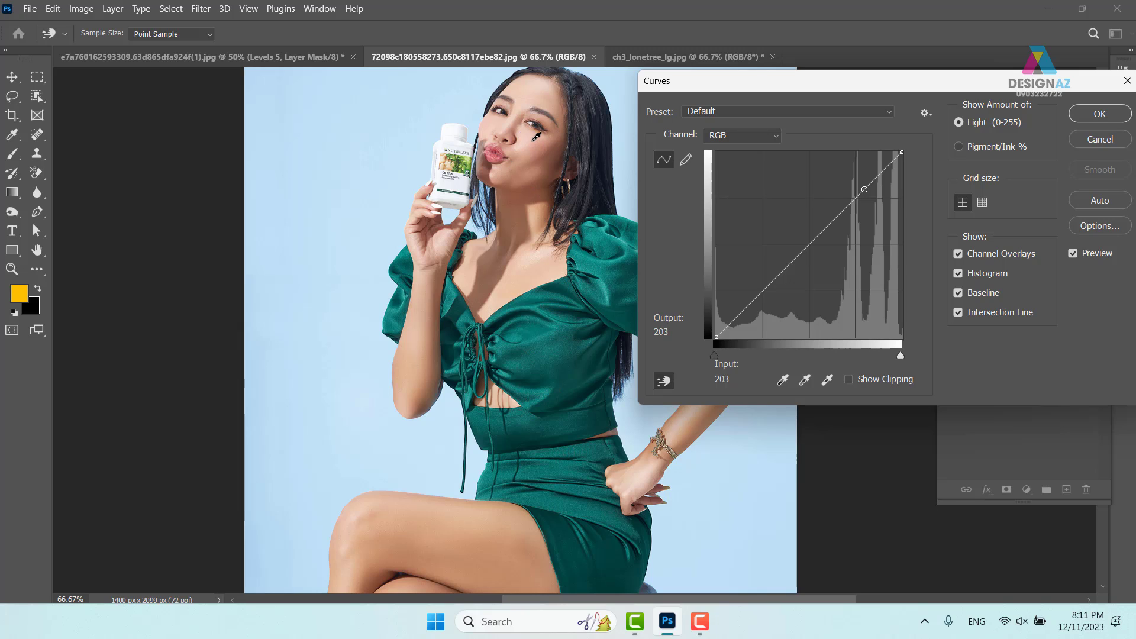
left_click_drag(537, 136, 526, 129)
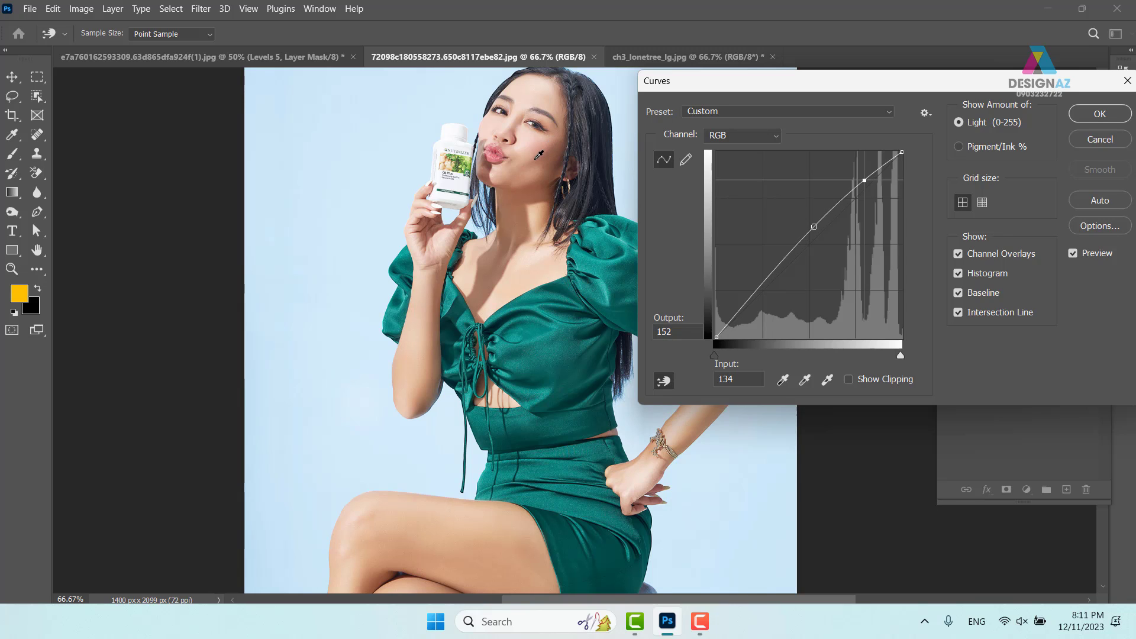
left_click_drag(539, 155, 557, 172)
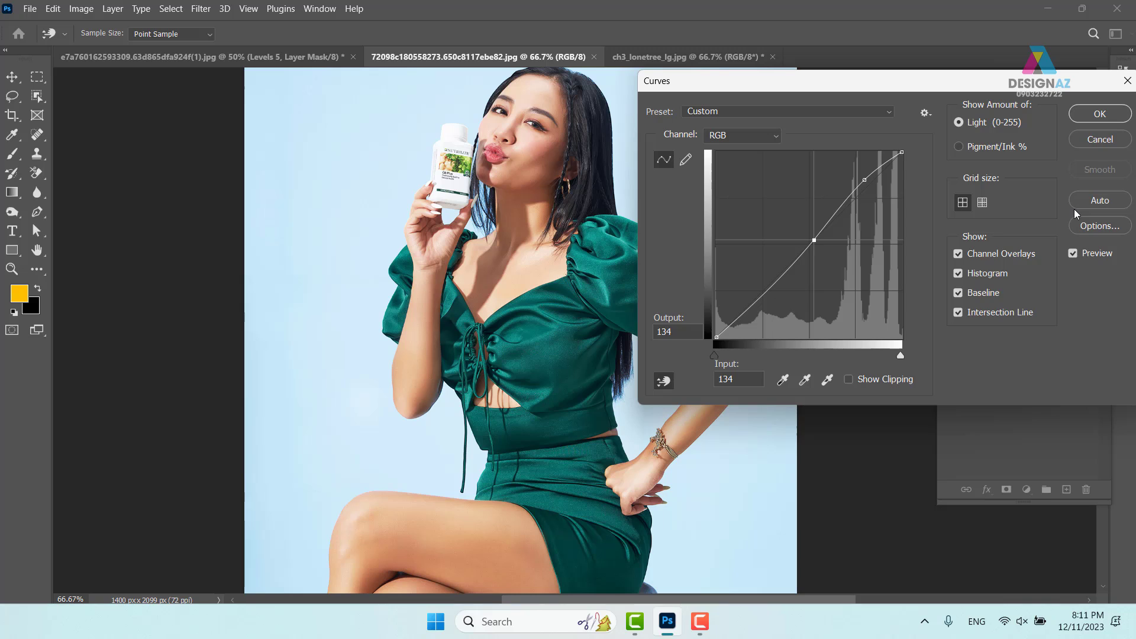
left_click(1073, 255)
left_click(1073, 254)
left_click_drag(931, 83, 759, 57)
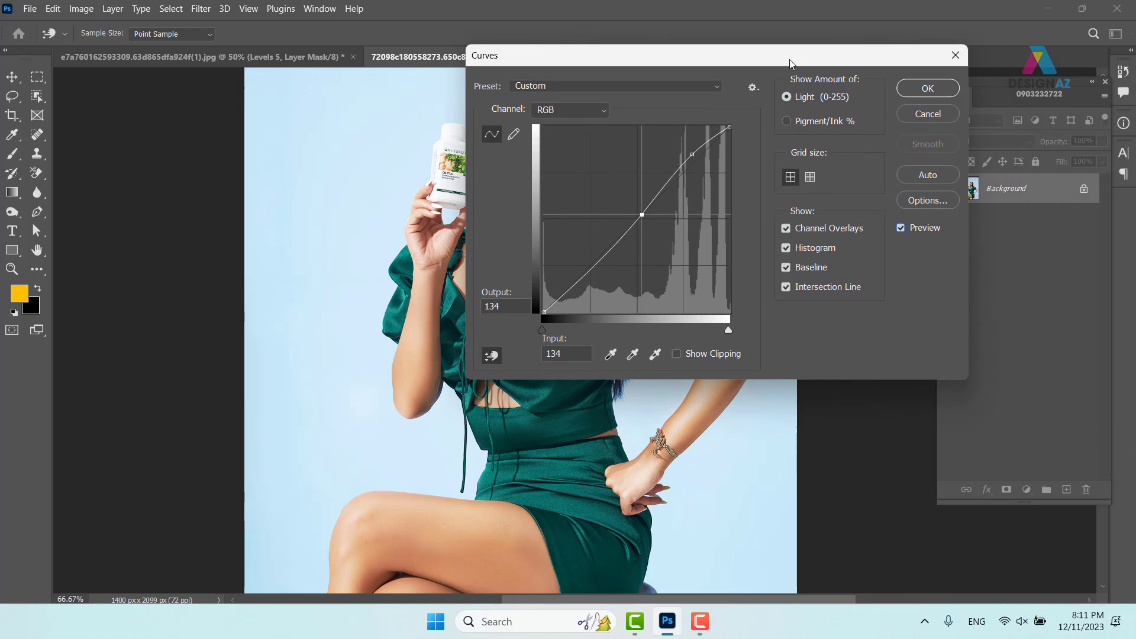
left_click(954, 56)
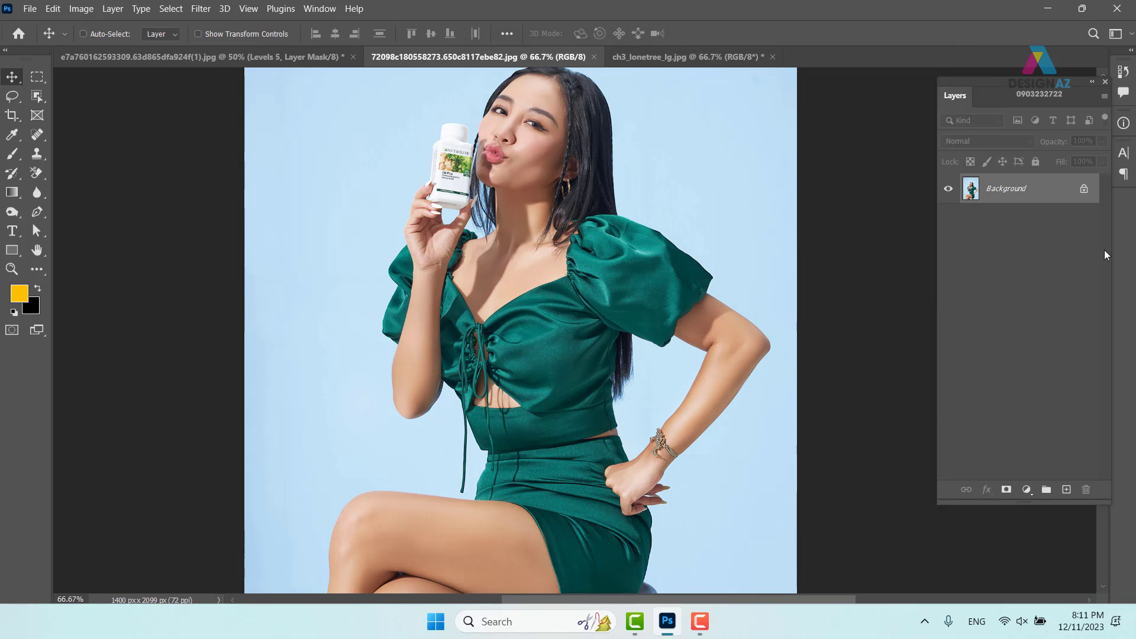
Step: Add a Curves adjustment layer to the portrait and flatten its RGB curve, with the black point at output 129 and the white point at output 128
left_click(79, 10)
mouse_move(109, 43)
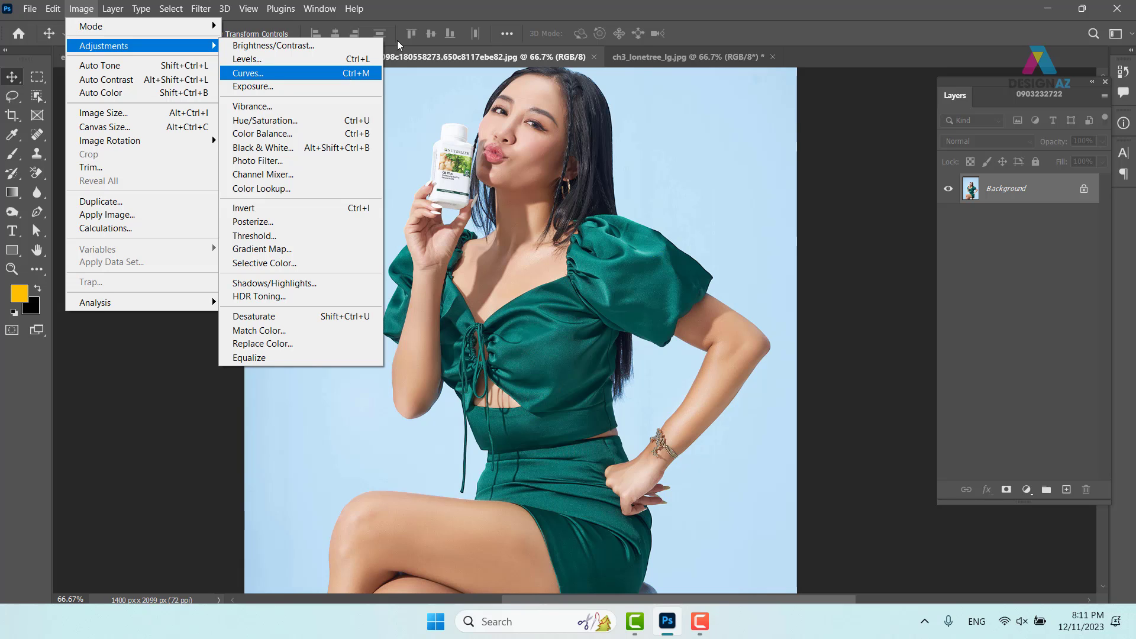
left_click(1030, 494)
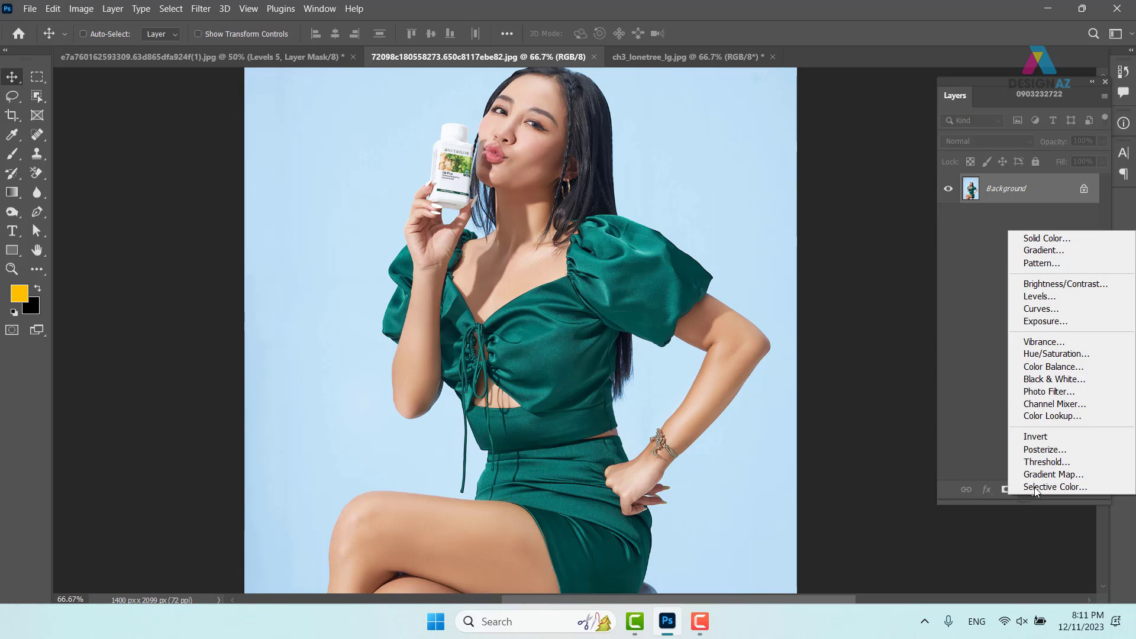
left_click(1051, 315)
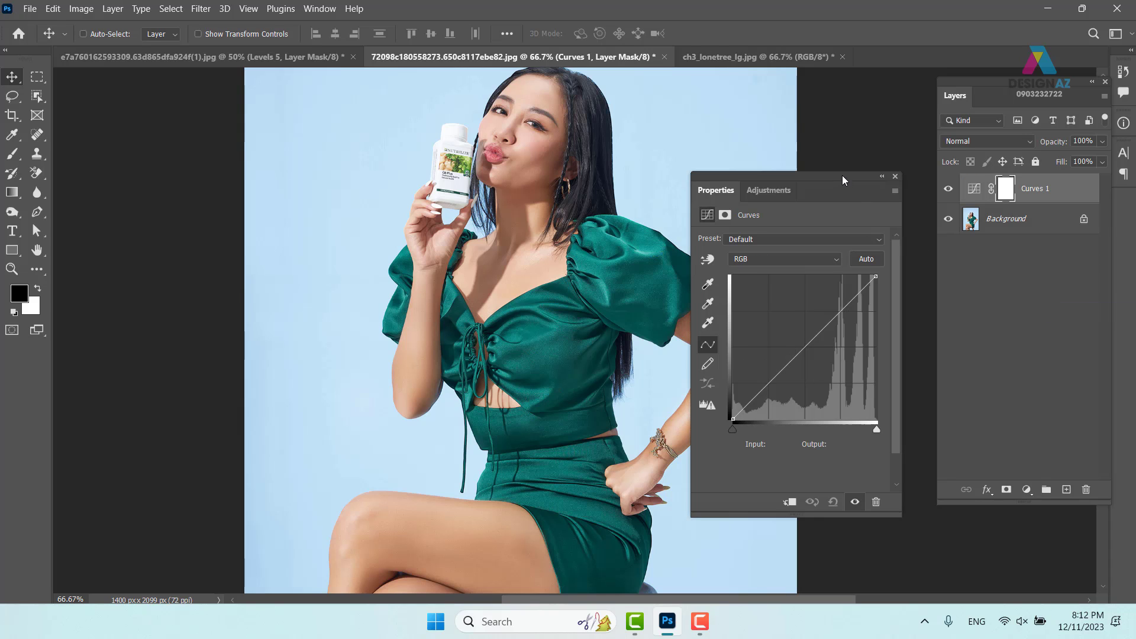
left_click_drag(841, 172, 827, 120)
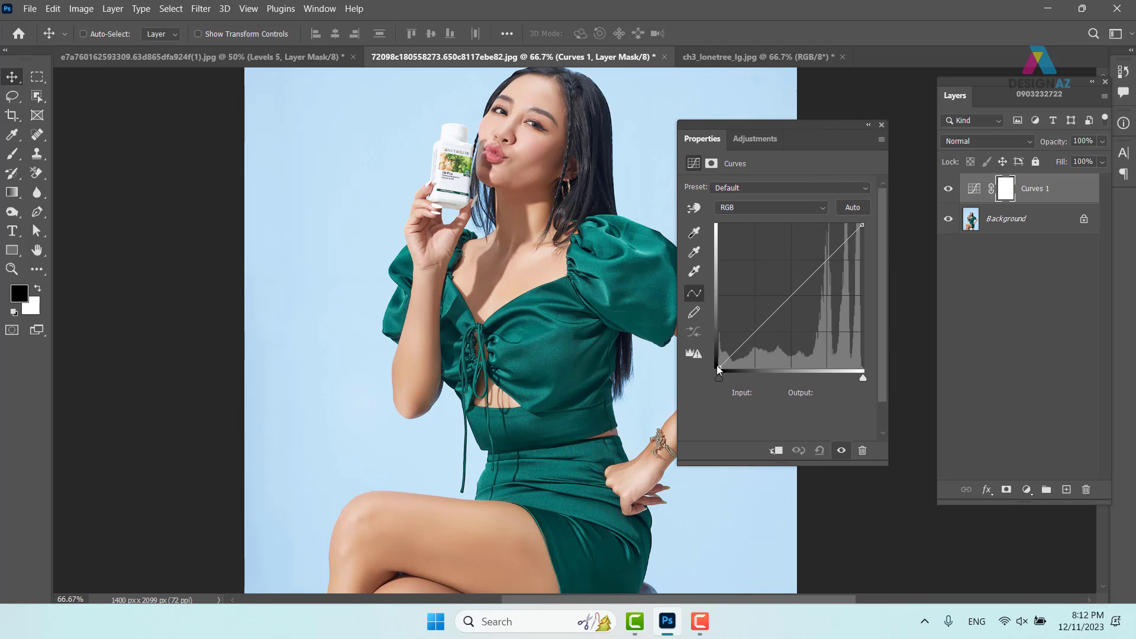
left_click_drag(719, 369, 713, 295)
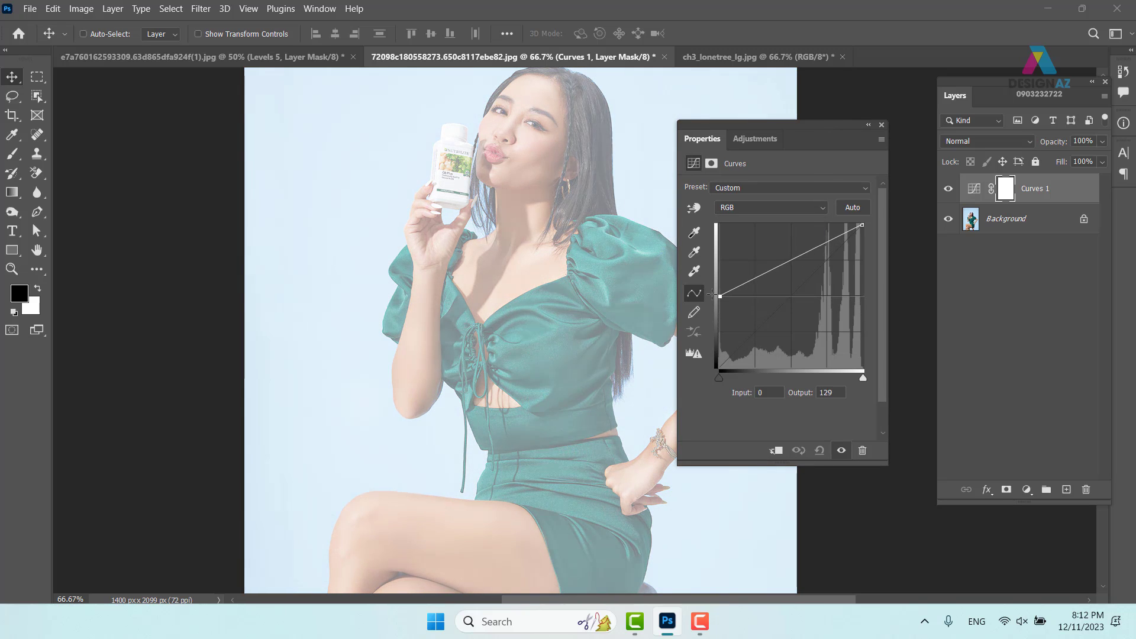
left_click_drag(863, 226, 872, 296)
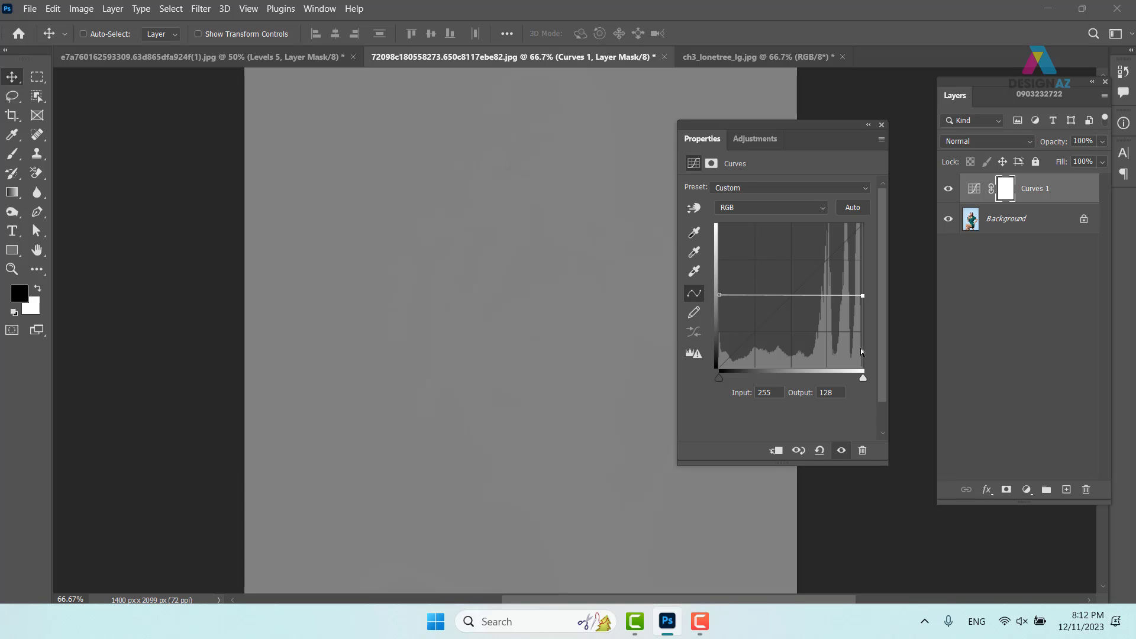
Step: Set the Curves layer's blend mode to Overlay and compare the portrait with and without the layer
left_click(880, 124)
left_click(1004, 142)
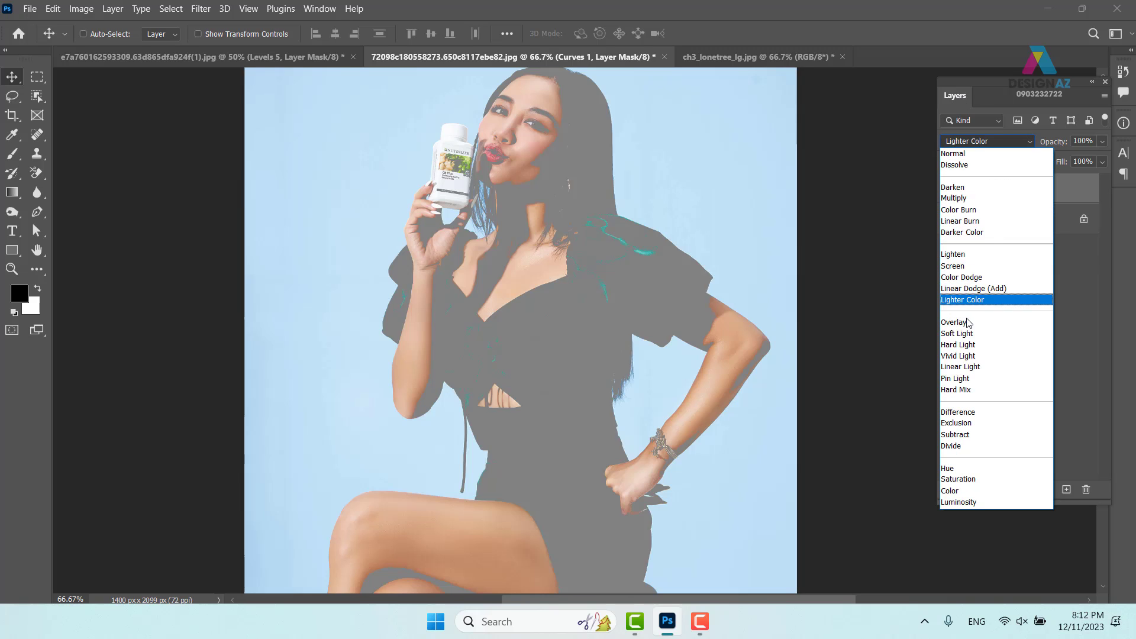
left_click(955, 322)
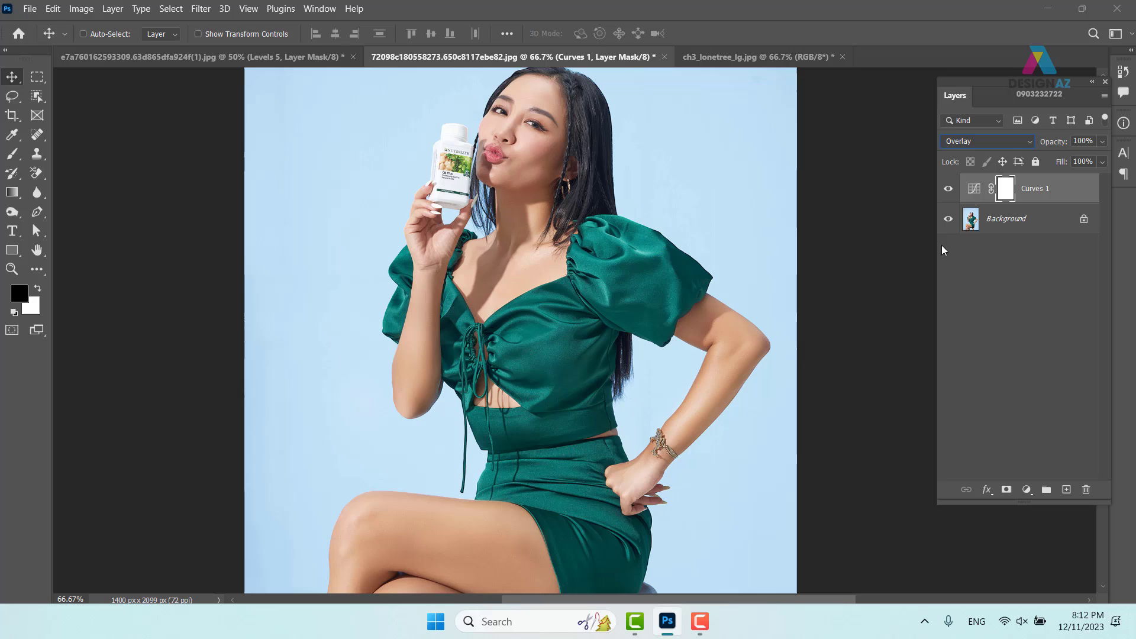
left_click(949, 190)
left_click(950, 190)
left_click(949, 190)
left_click(950, 190)
left_click(949, 190)
left_click(950, 190)
Step: Shape the flat curve into a gentle S with a midpoint at 127/127, raised highlights, and shadows at input 63, output 112
left_click(975, 188)
double_click(977, 188)
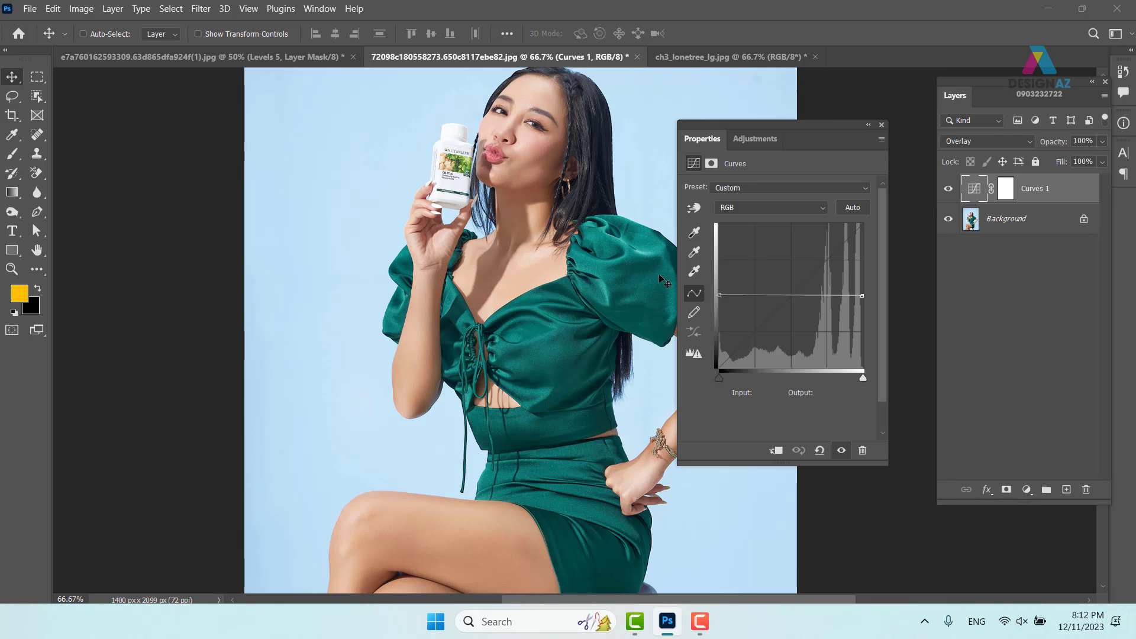
left_click_drag(786, 134, 699, 107)
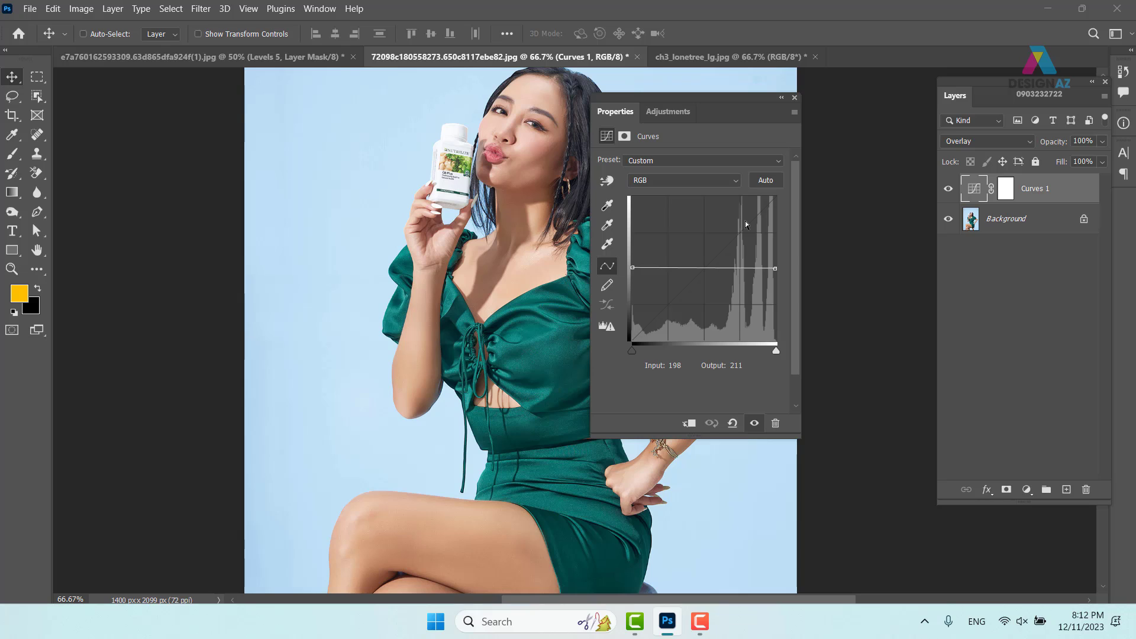
left_click(704, 268)
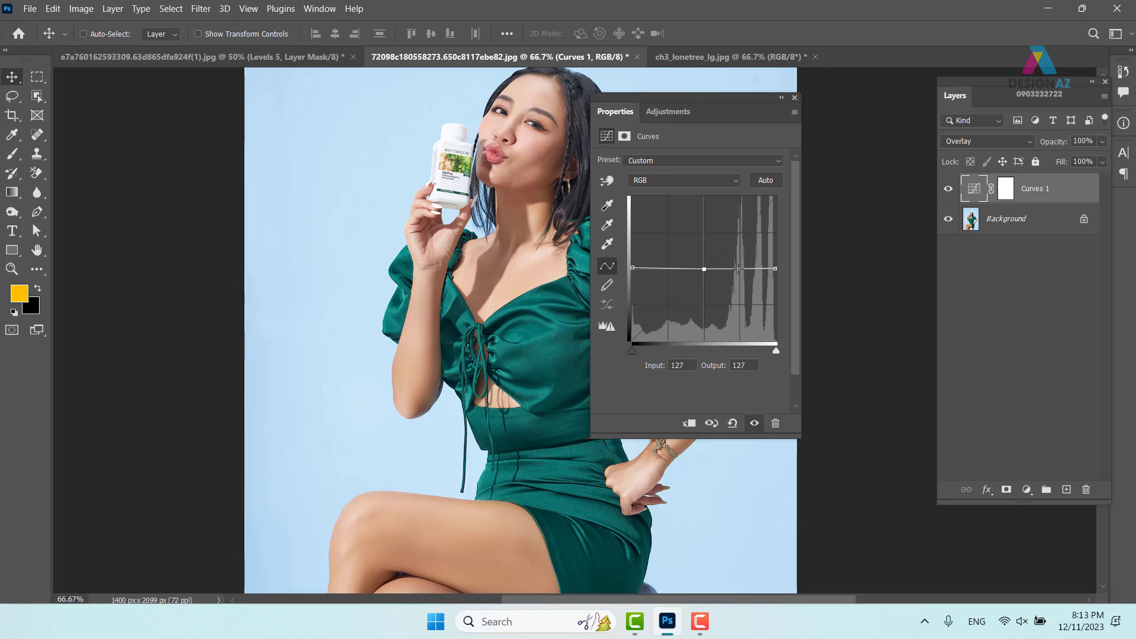
left_click_drag(739, 269, 743, 258)
left_click_drag(668, 272, 668, 278)
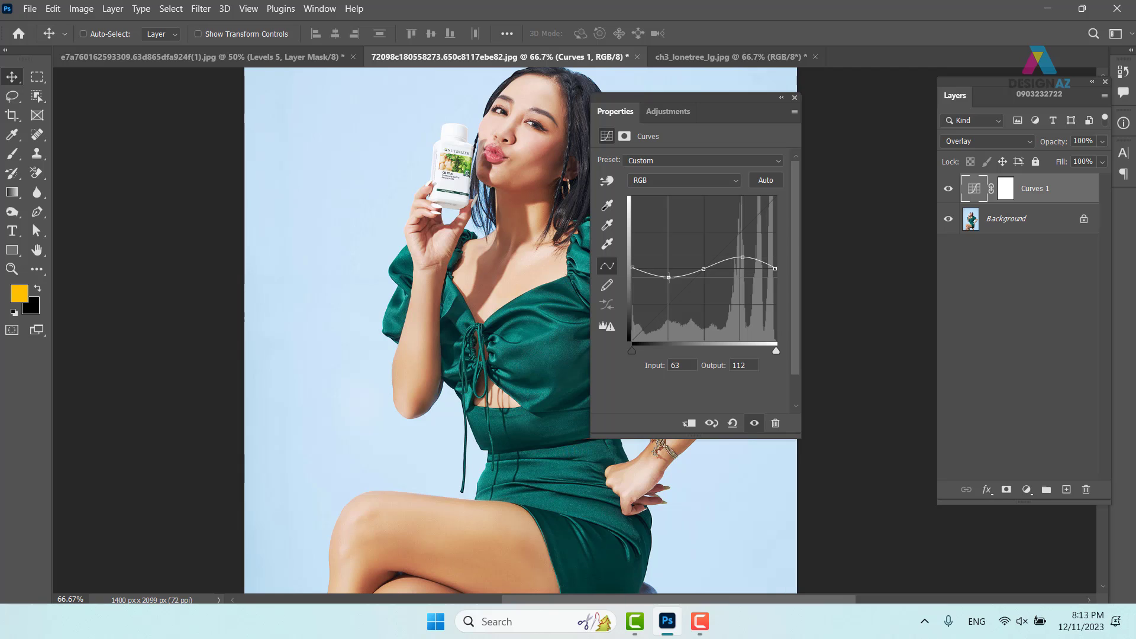
left_click(711, 426)
left_click(709, 426)
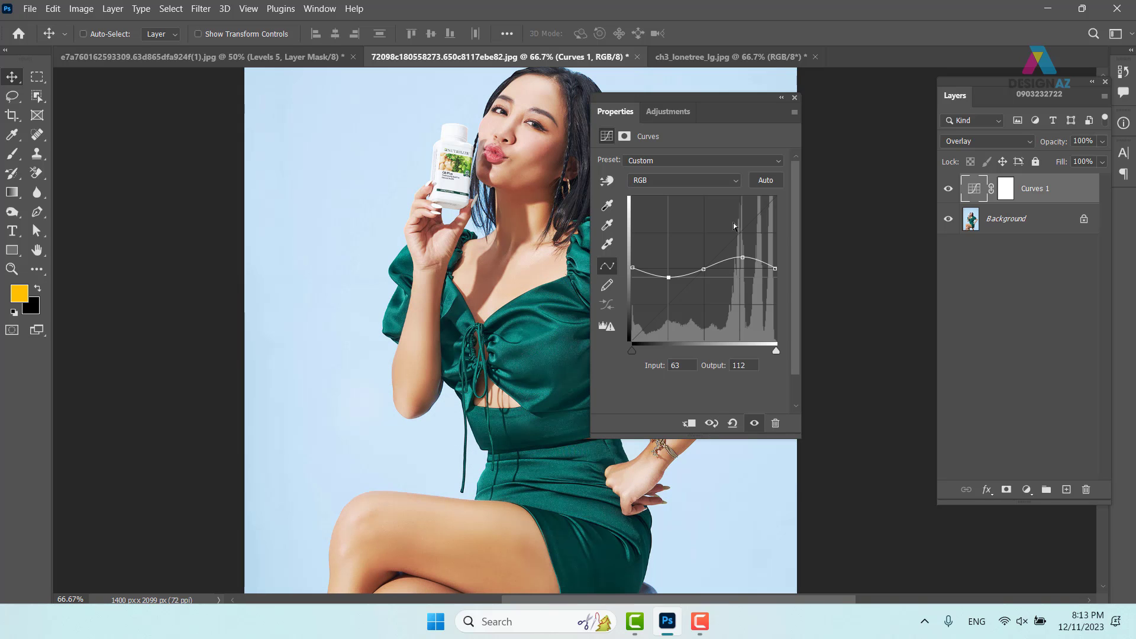
Step: Close the curve settings and compare the full portrait with and without the S-curve layer
left_click(795, 96)
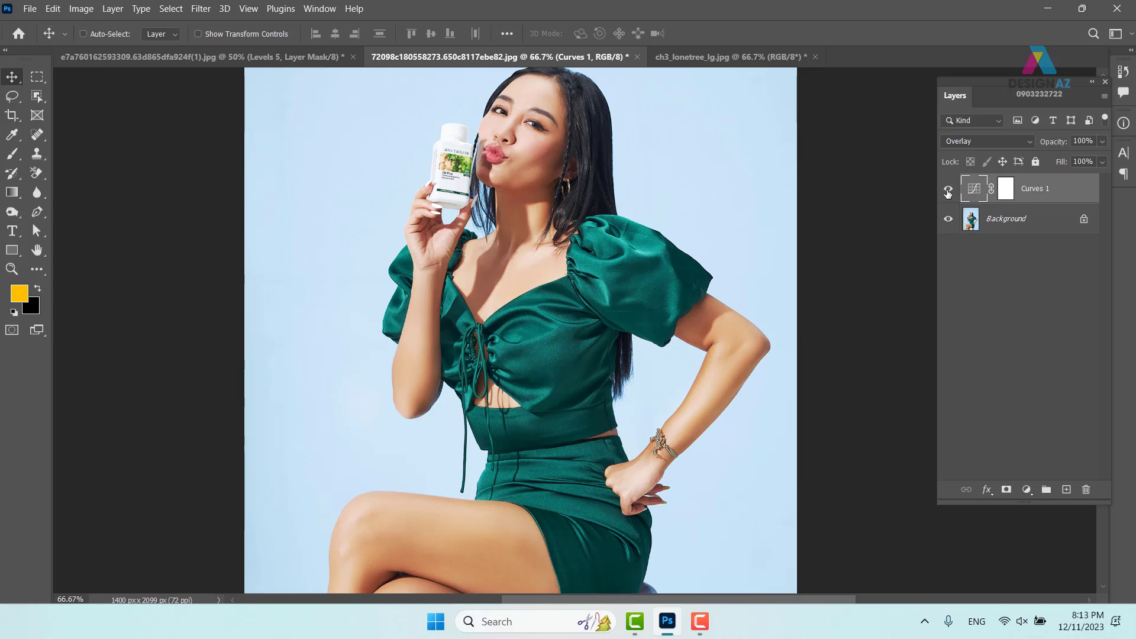
left_click(947, 189)
left_click(948, 189)
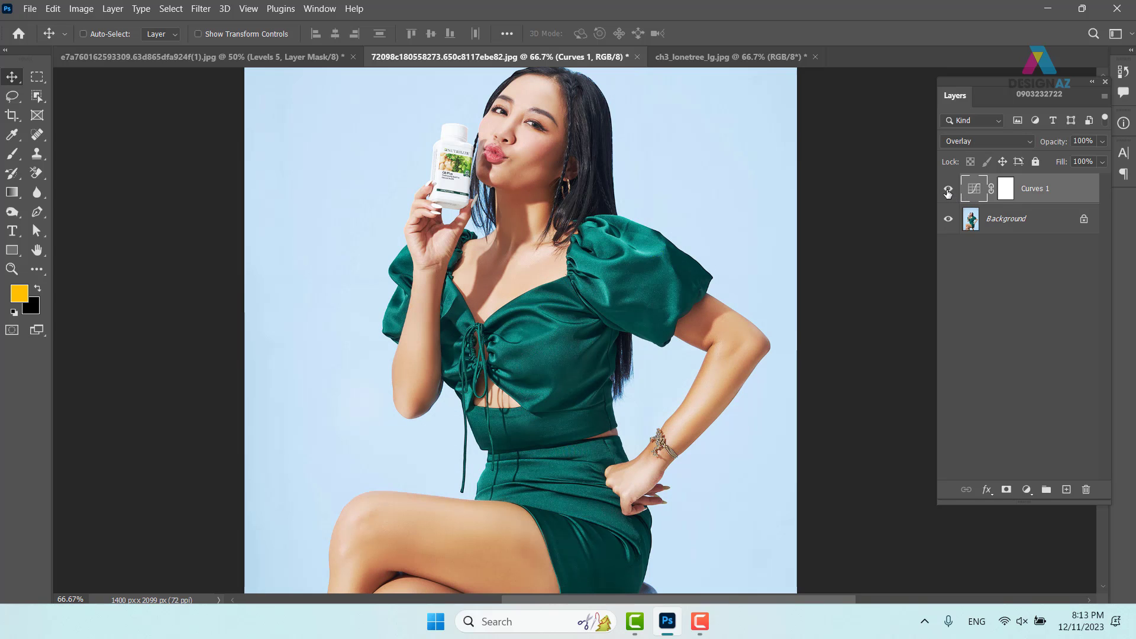
left_click(948, 190)
left_click(948, 190)
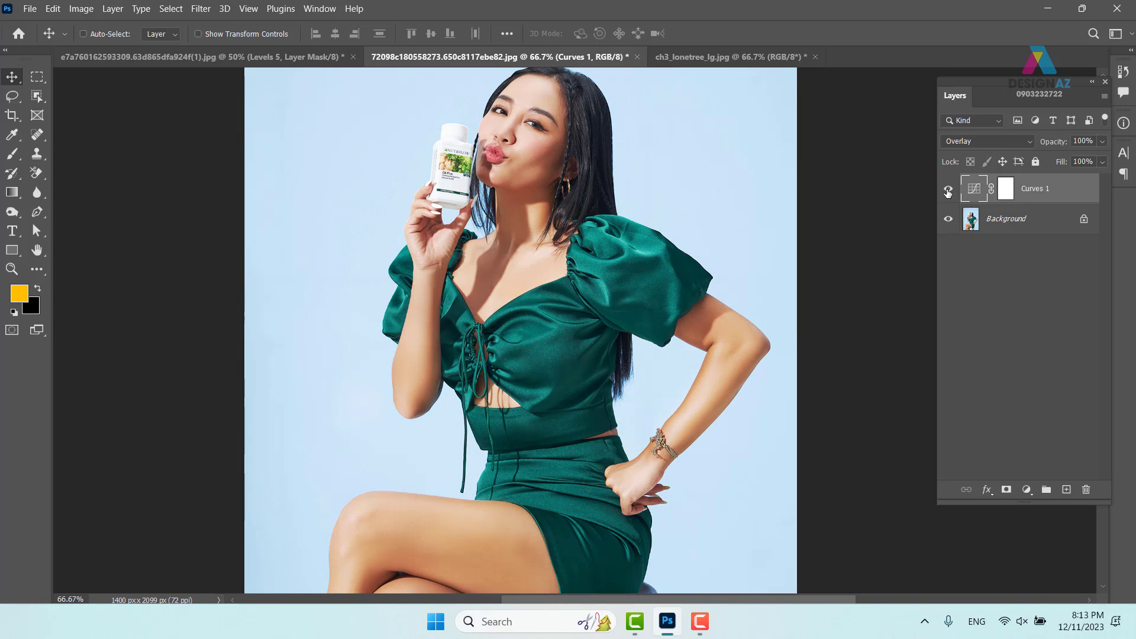
left_click(948, 191)
left_click(948, 190)
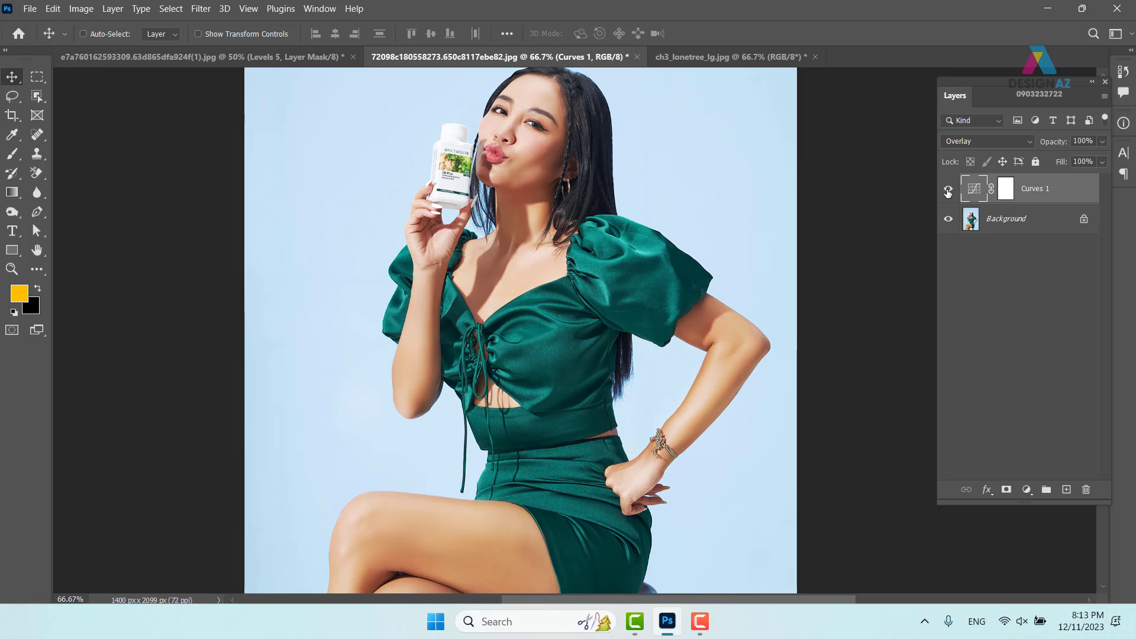
left_click(947, 191)
left_click(947, 190)
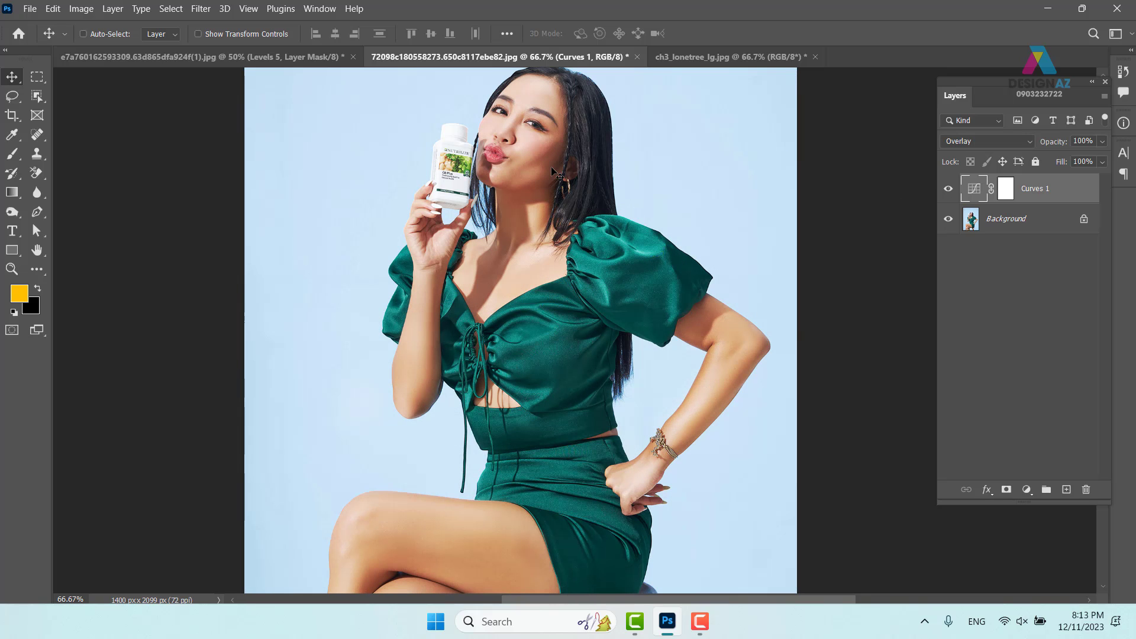
left_click(947, 188)
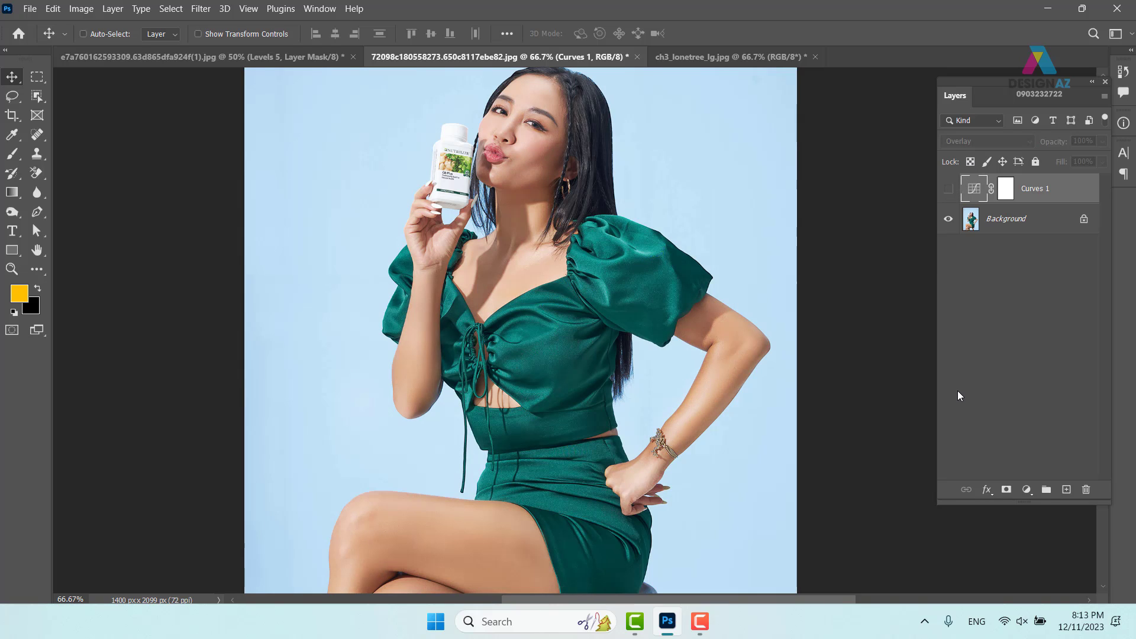
left_click(948, 188)
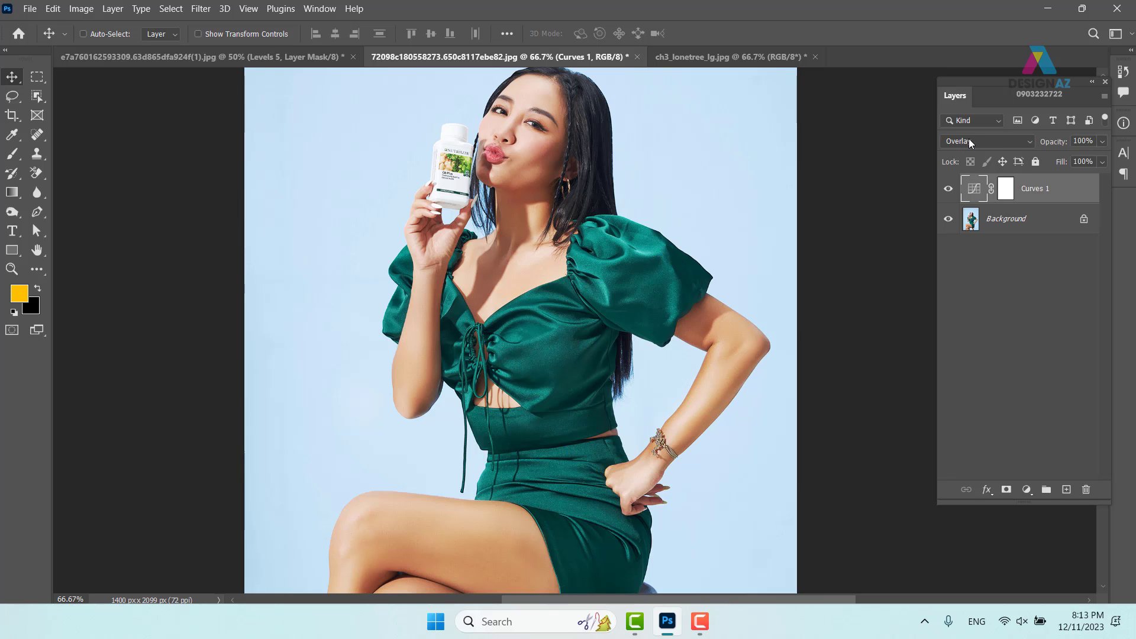
Step: Change the Curves layer's blend mode to Soft Light and hide the layer to compare with the original portrait
left_click(986, 143)
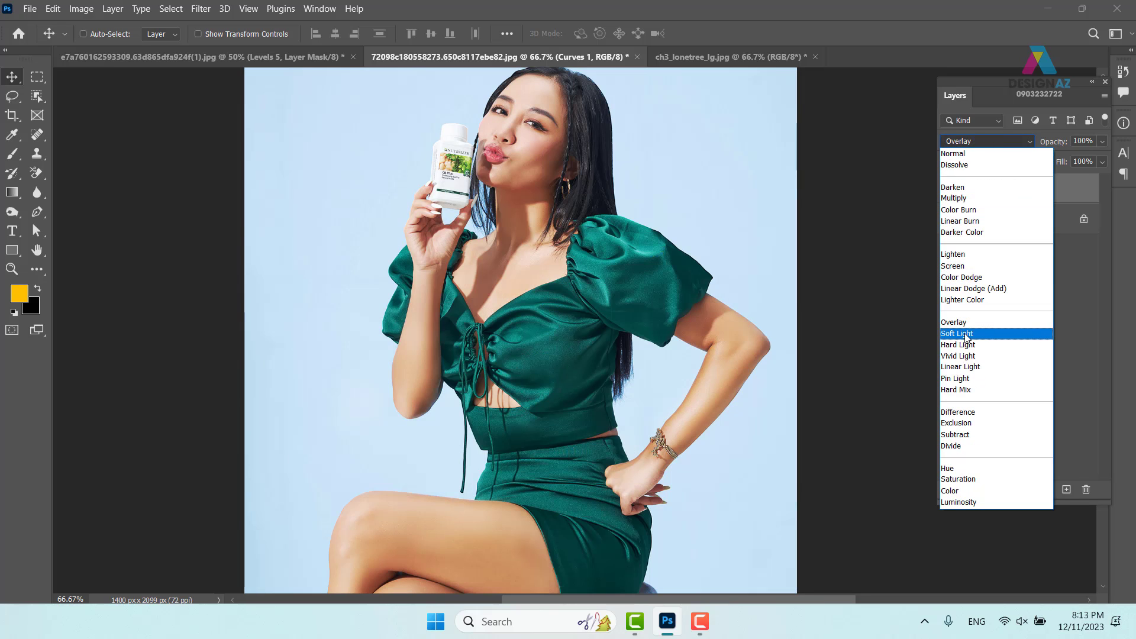
left_click(964, 335)
left_click(948, 190)
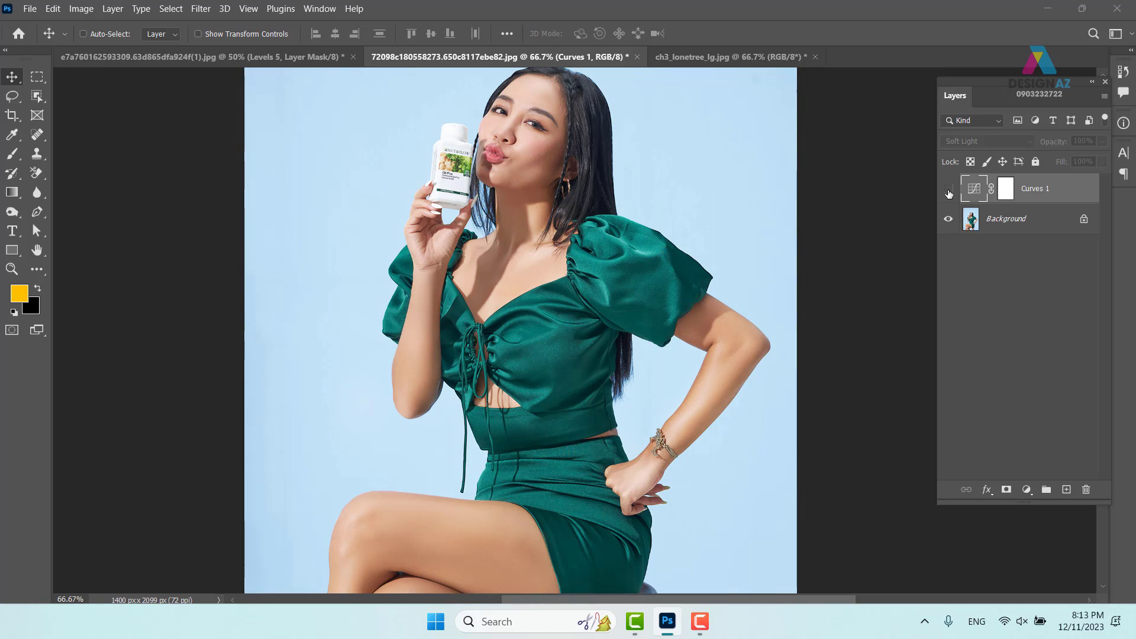
Step: Compare the portrait with and without the Curves layer, then review the S-curve's midpoint and end points and close the curve settings
left_click(949, 190)
left_click(948, 191)
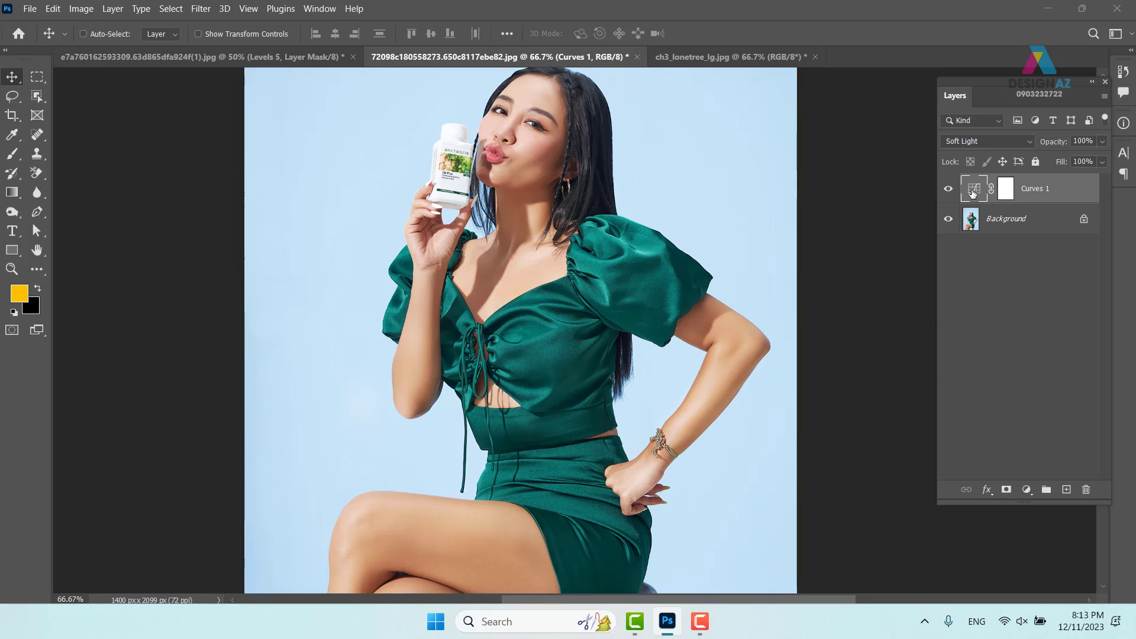
double_click(973, 193)
left_click(704, 270)
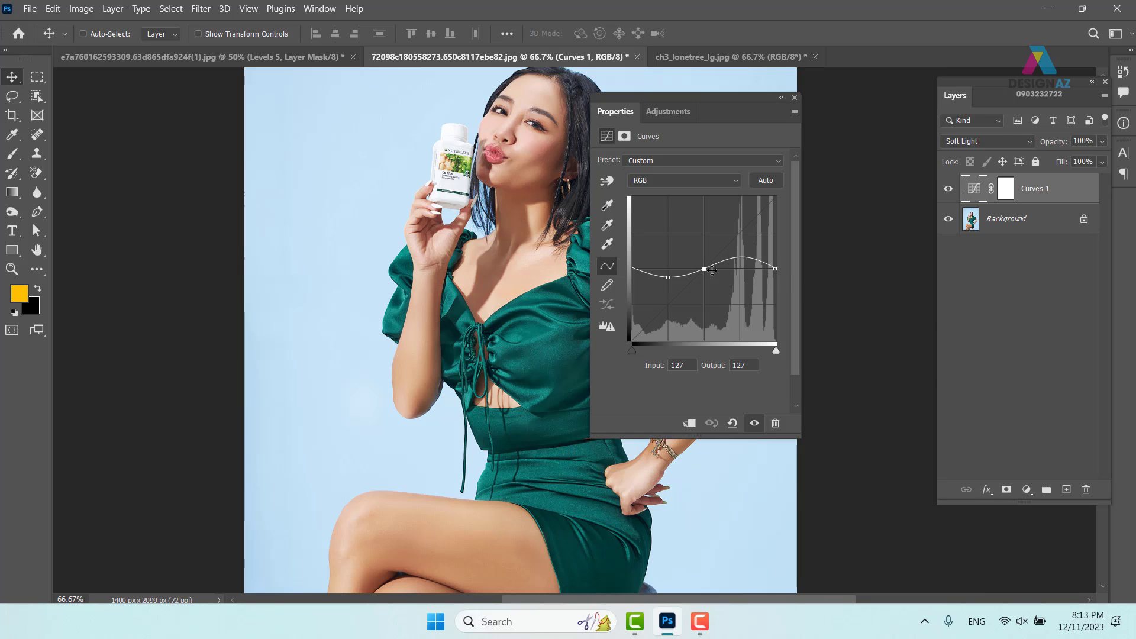
left_click(776, 267)
left_click(795, 98)
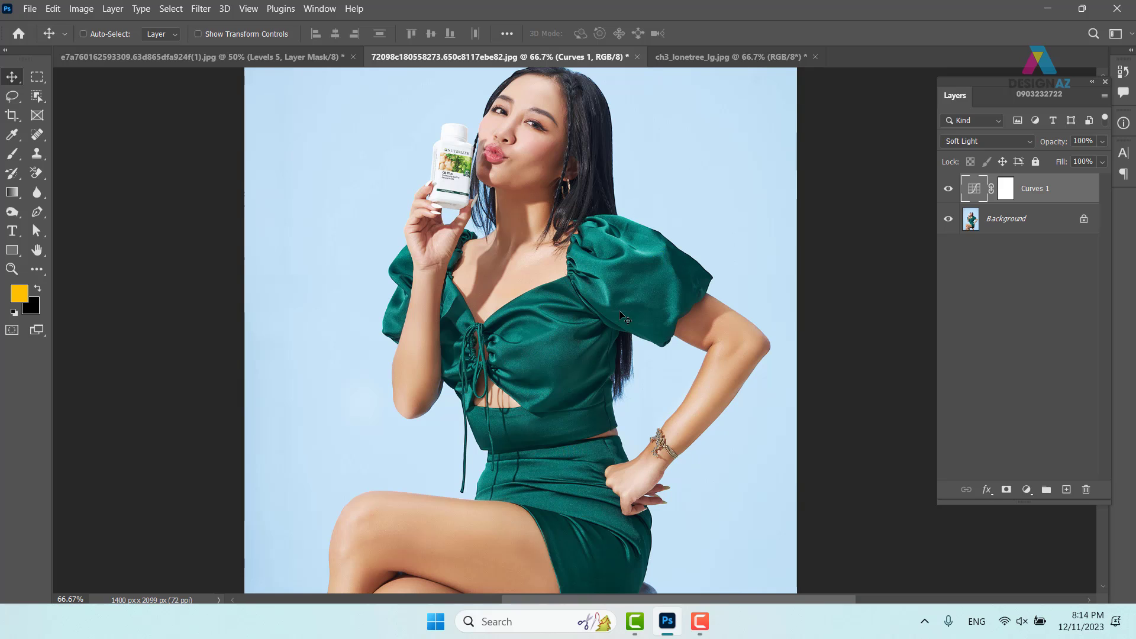
Step: Start opening another image and browse Downloads to the folder "Thương hiệu túi xách tay thời trang _HOW_ trên Behance_files"
key("ctrl+o")
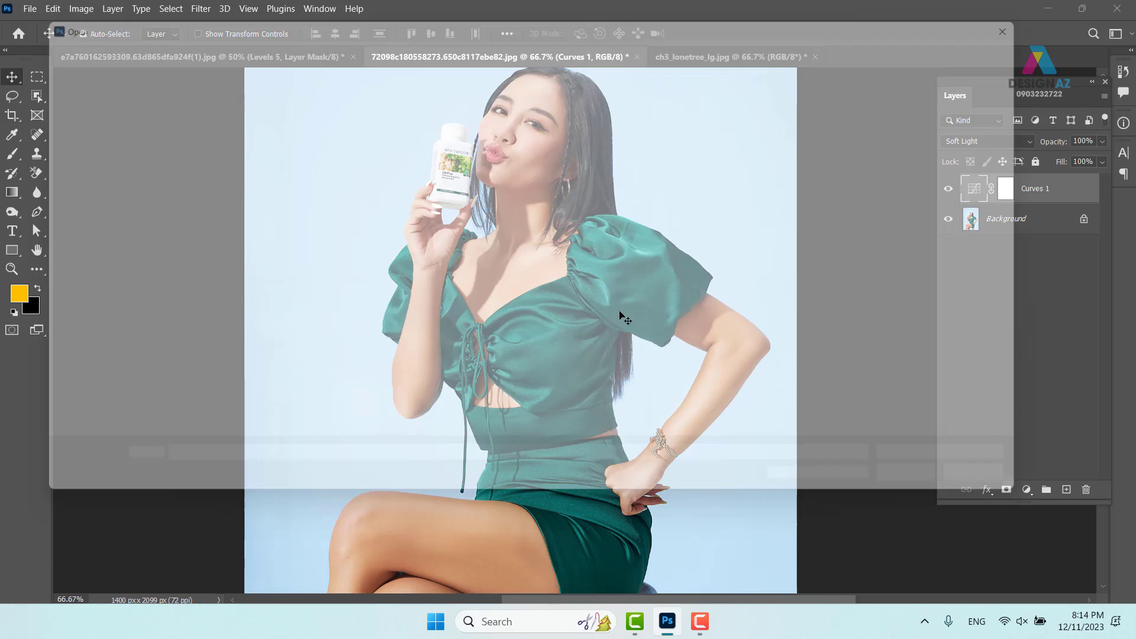
scroll(89, 178, "up", 3)
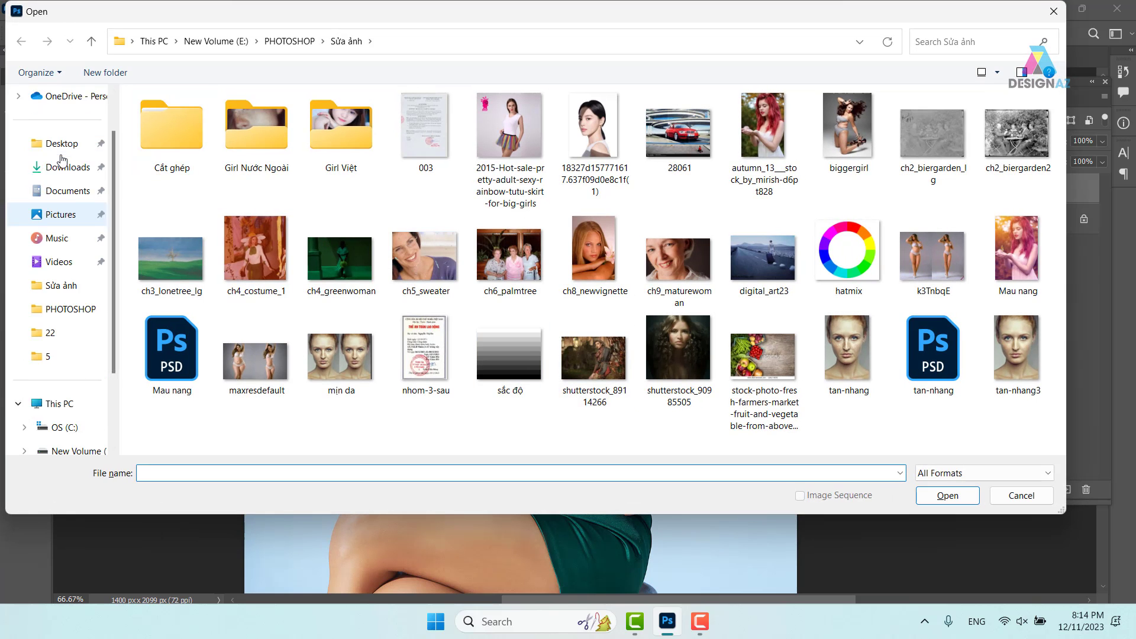
left_click(82, 220)
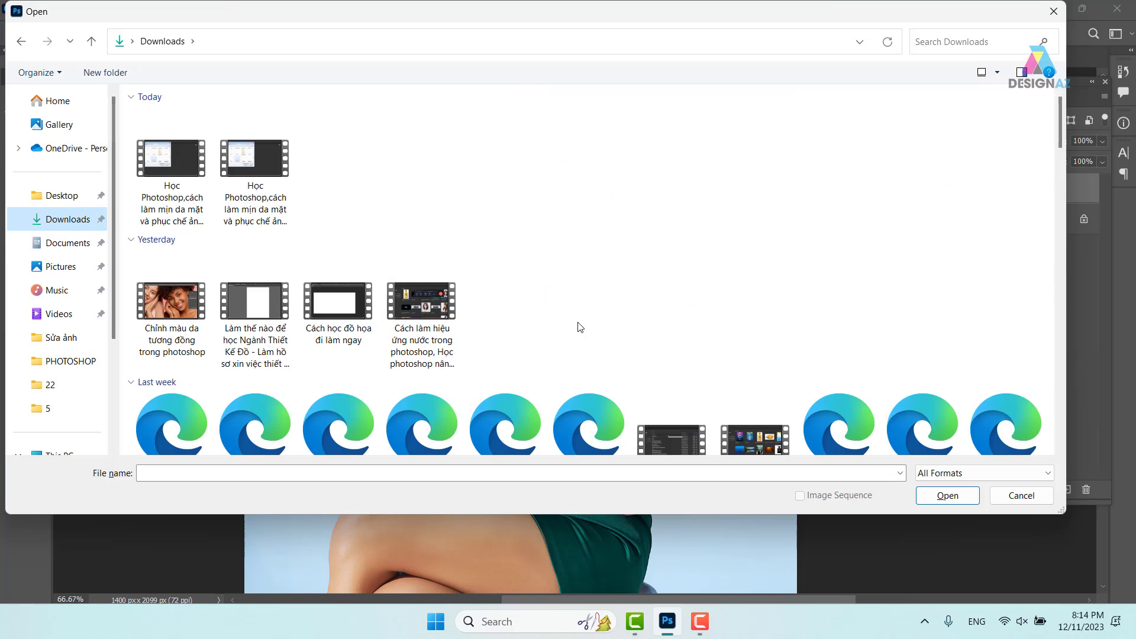
scroll(578, 325, "down", 5)
scroll(580, 327, "down", 3)
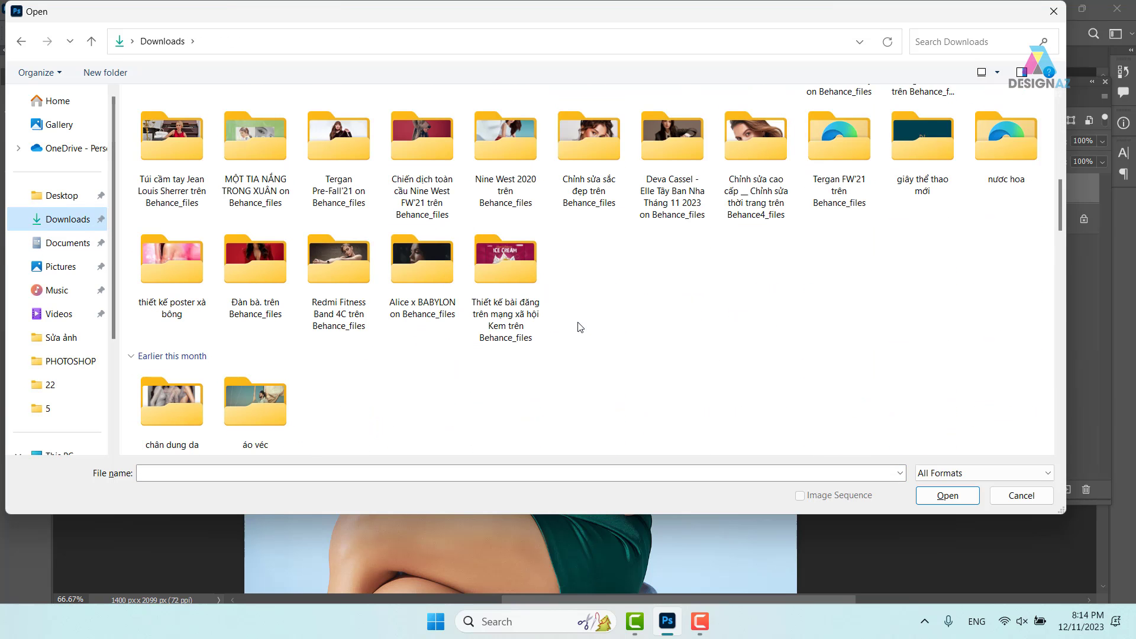
scroll(686, 229, "up", 3)
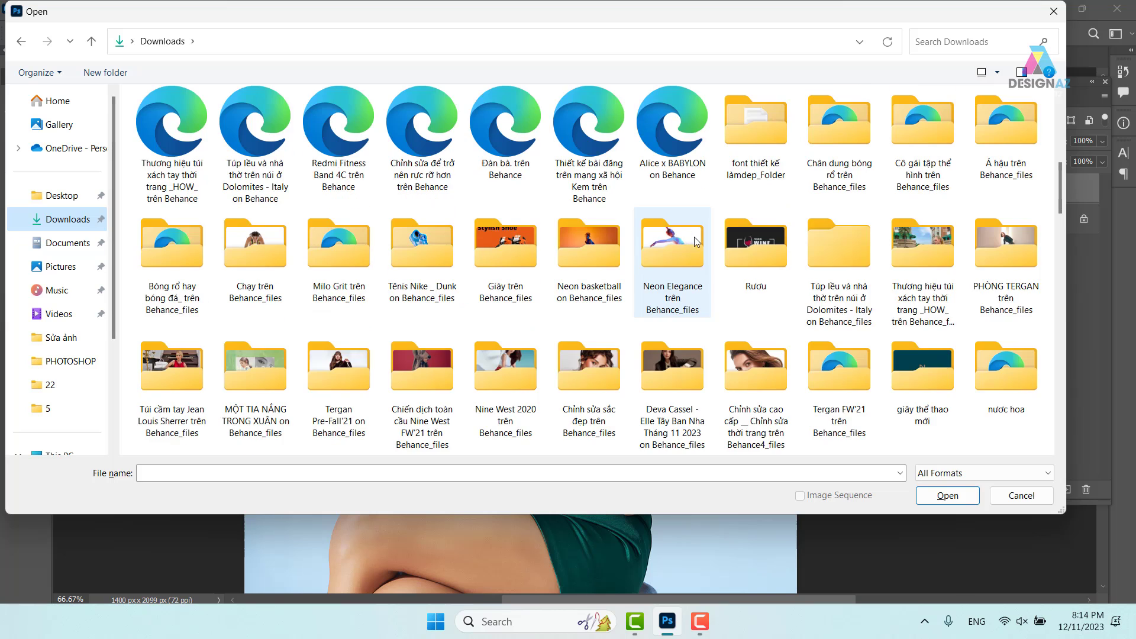
double_click(937, 261)
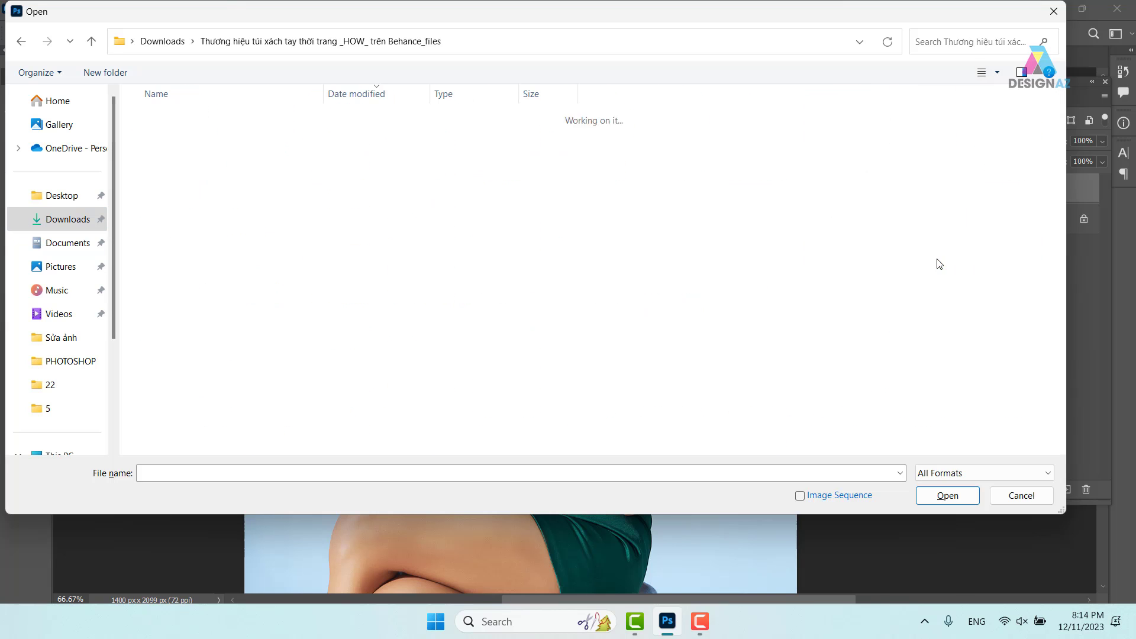
Step: Show the folder's files as thumbnails and open 391fbc35680903.56ffd99c59b6d, the woman seated beside the handbags
left_click(998, 72)
left_click(1056, 38)
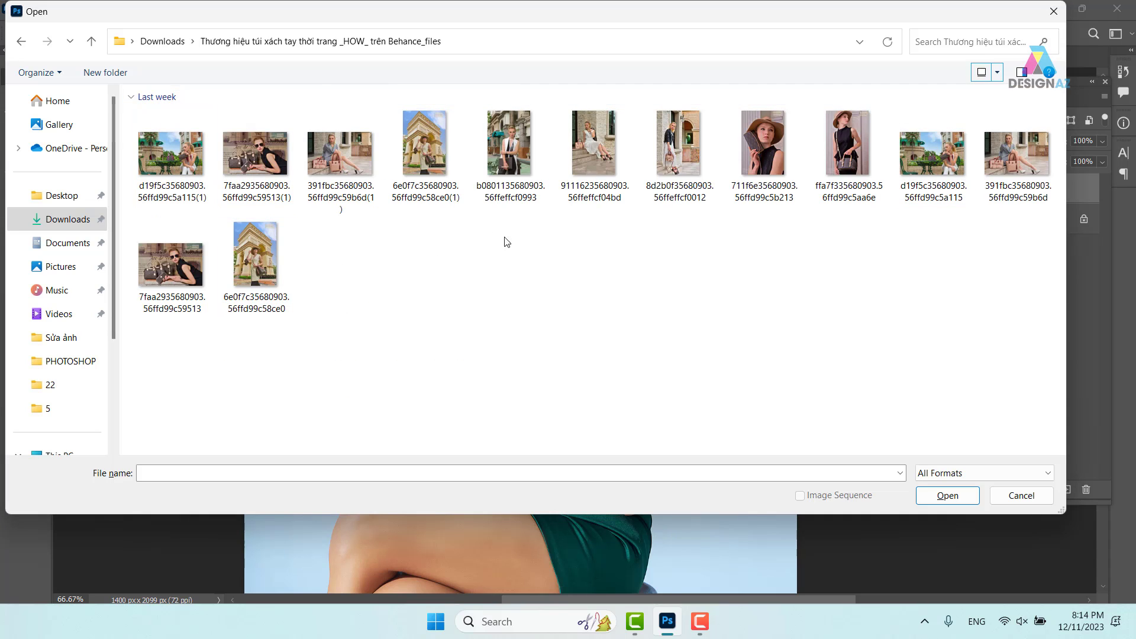
left_click(933, 155)
left_click(1016, 155)
left_click(946, 495)
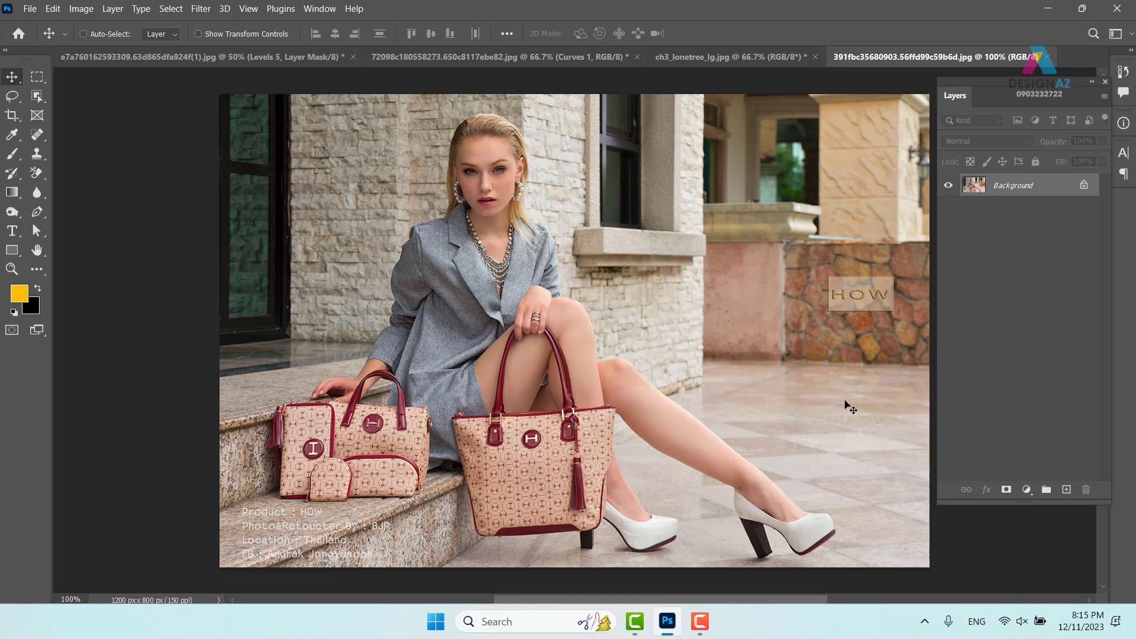
Step: Add a Curves adjustment layer and draw a flat horizontal line at mid-height across the Blue channel, then close its settings
left_click(1027, 490)
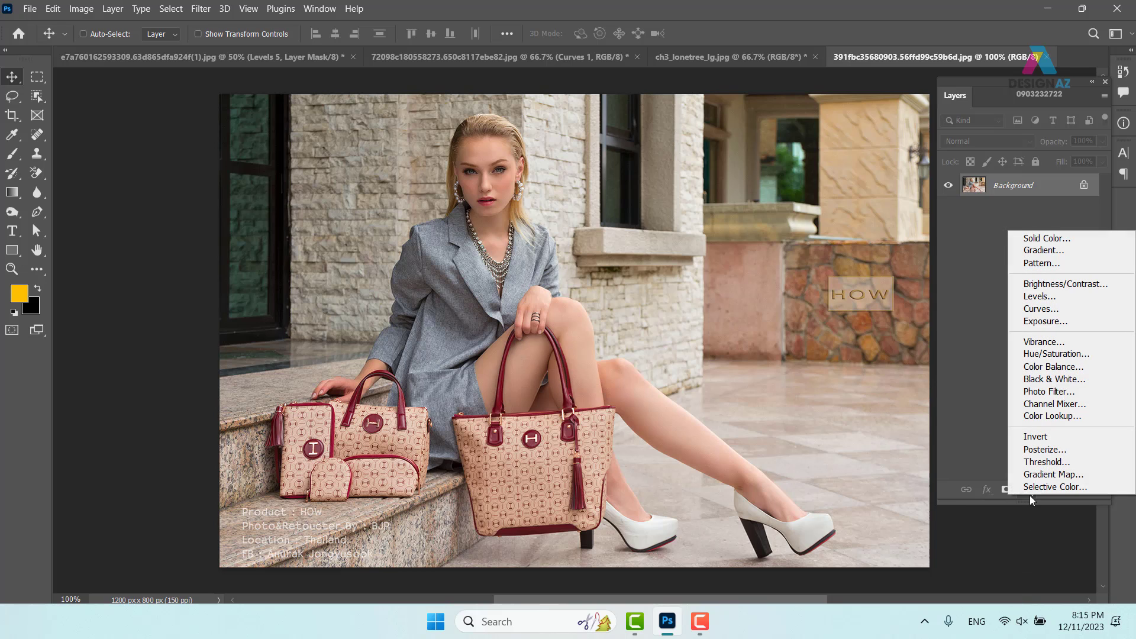
left_click(1037, 309)
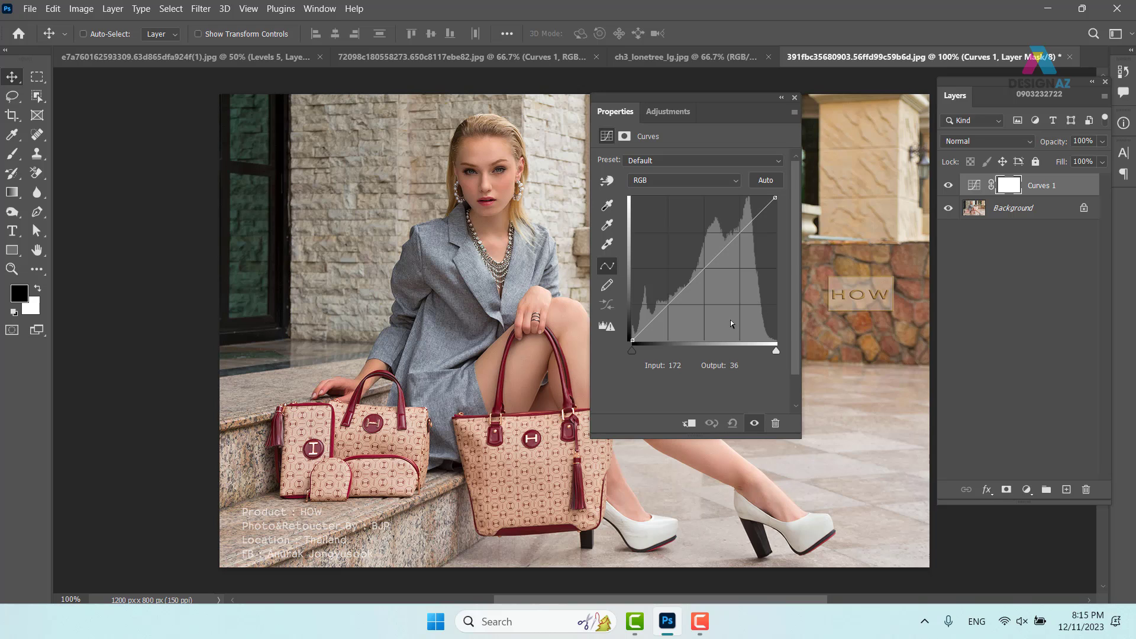
left_click(607, 287)
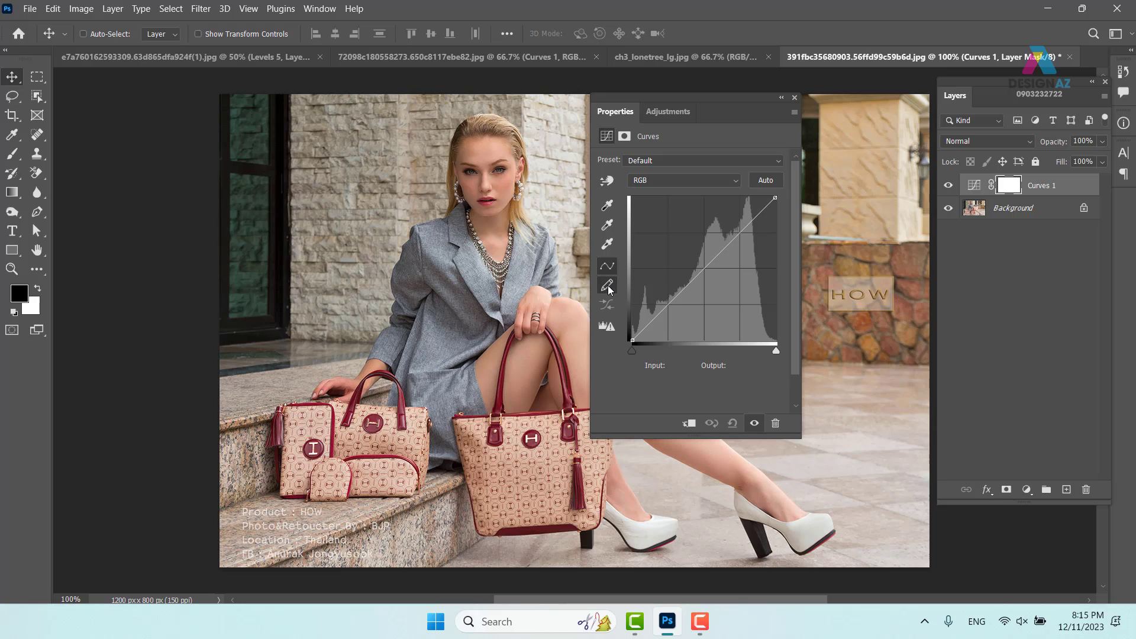
left_click(736, 179)
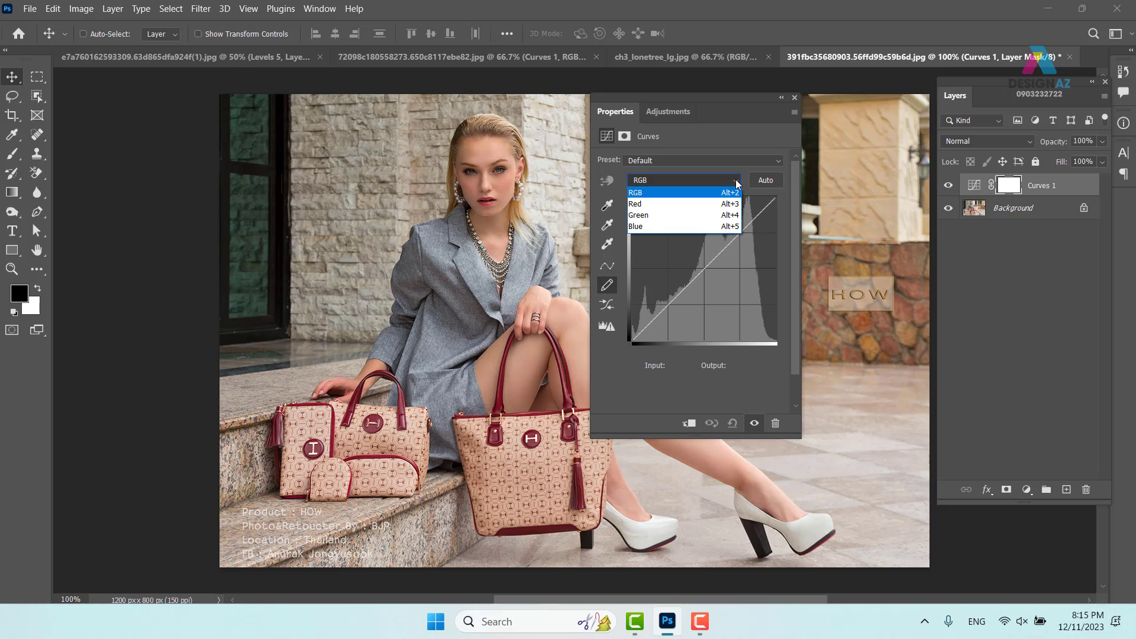
left_click(692, 227)
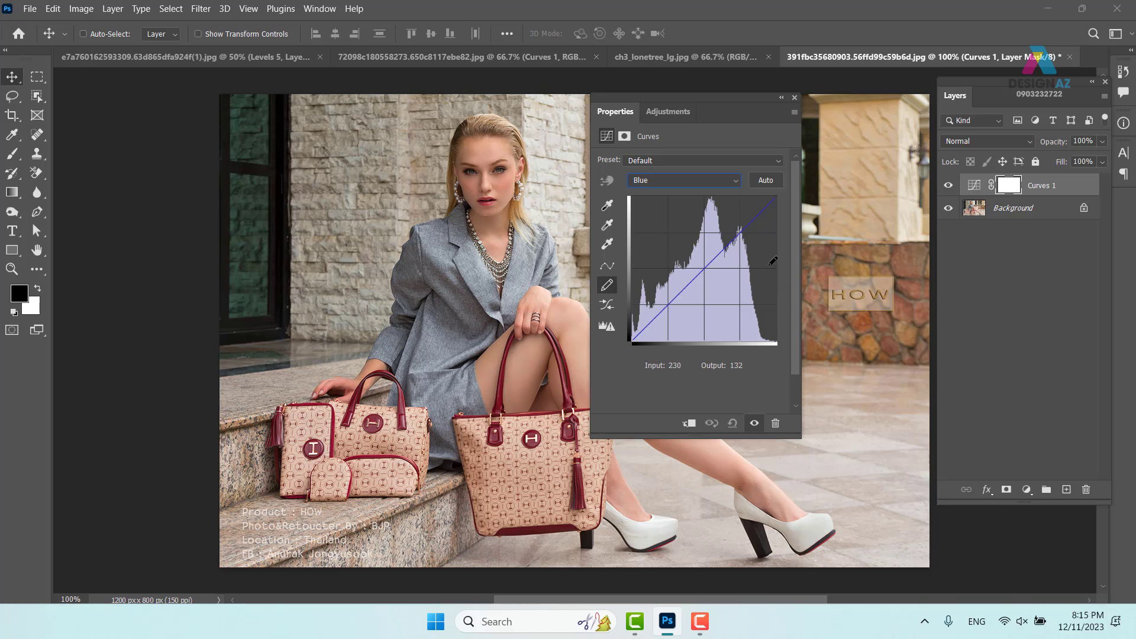
left_click_drag(776, 268, 632, 267)
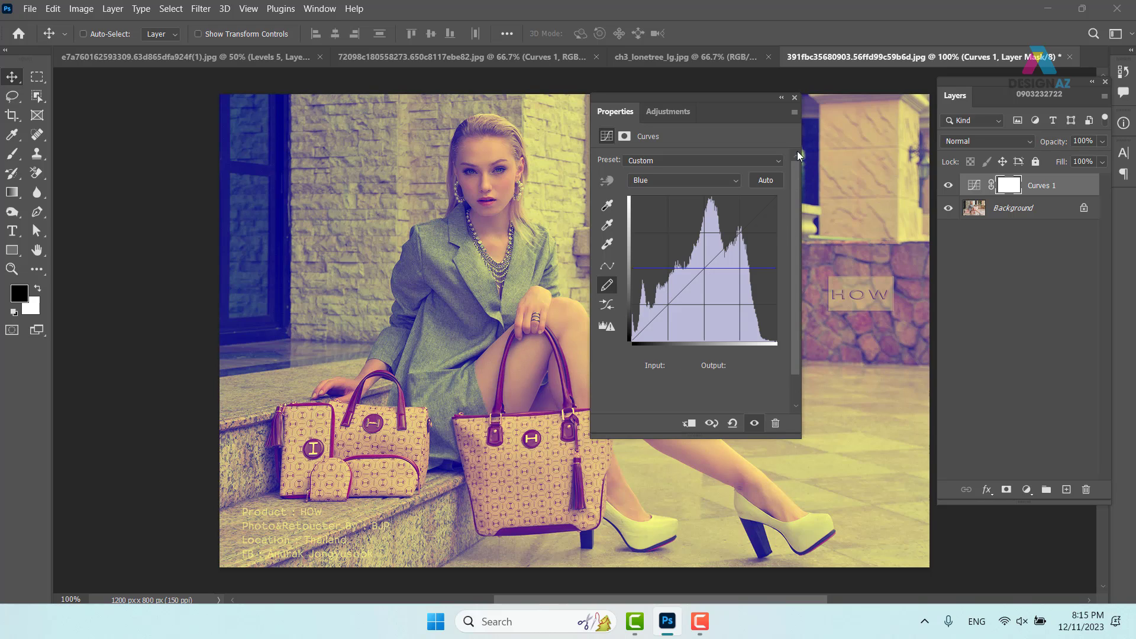
left_click(794, 98)
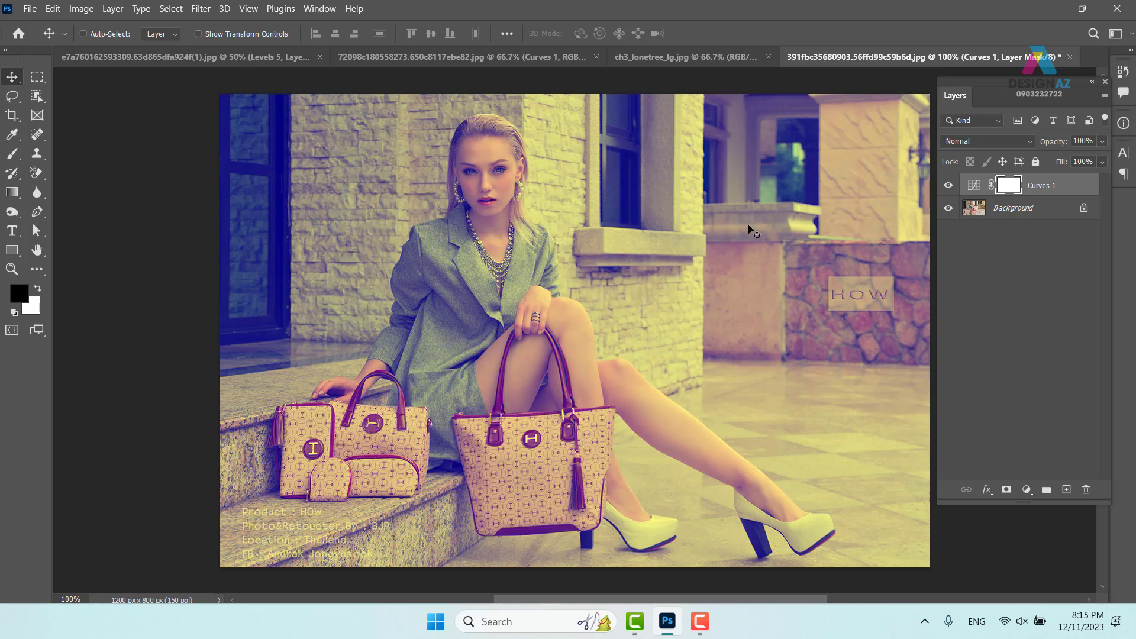
Step: Lower the Curves layer's fill to 30% and compare the handbag photo with and without the layer
left_click(1102, 162)
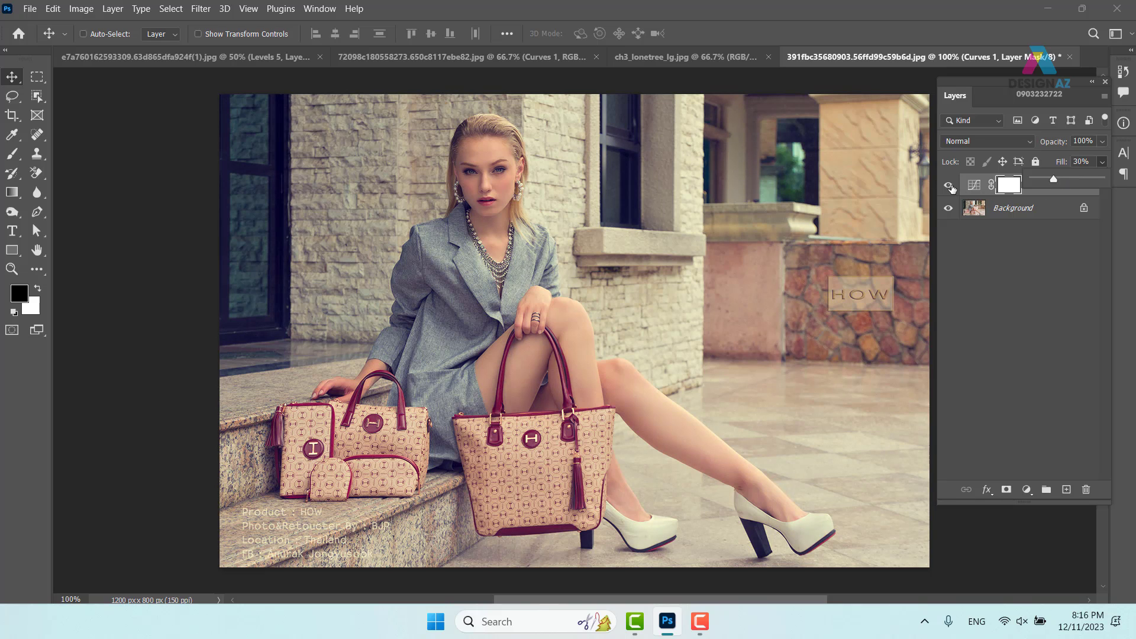
left_click(949, 186)
left_click(950, 186)
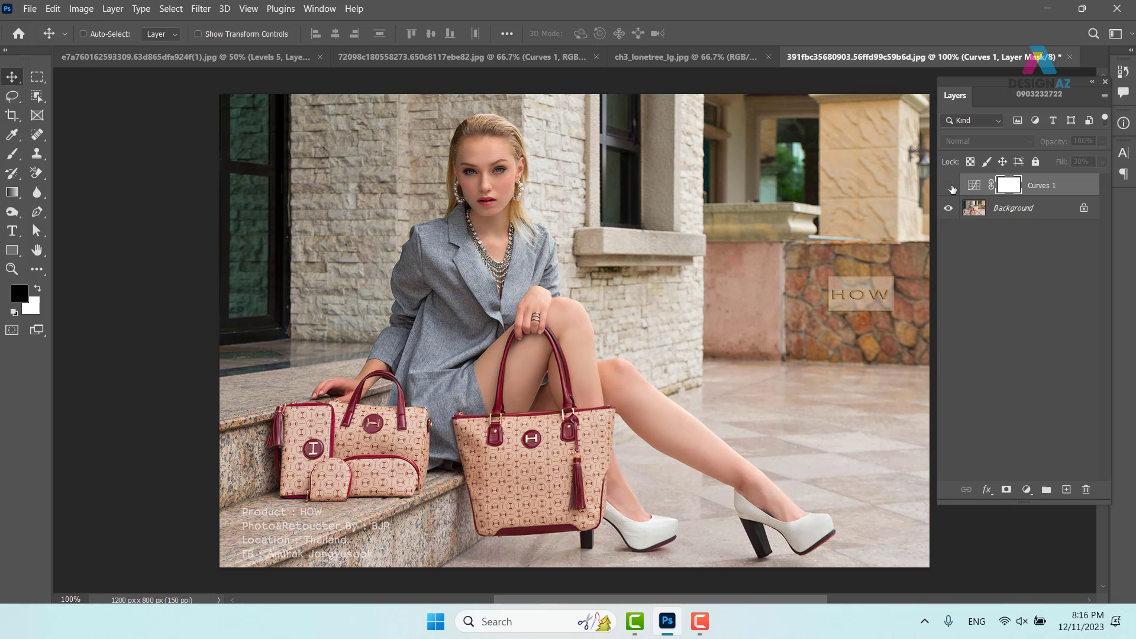
left_click(949, 186)
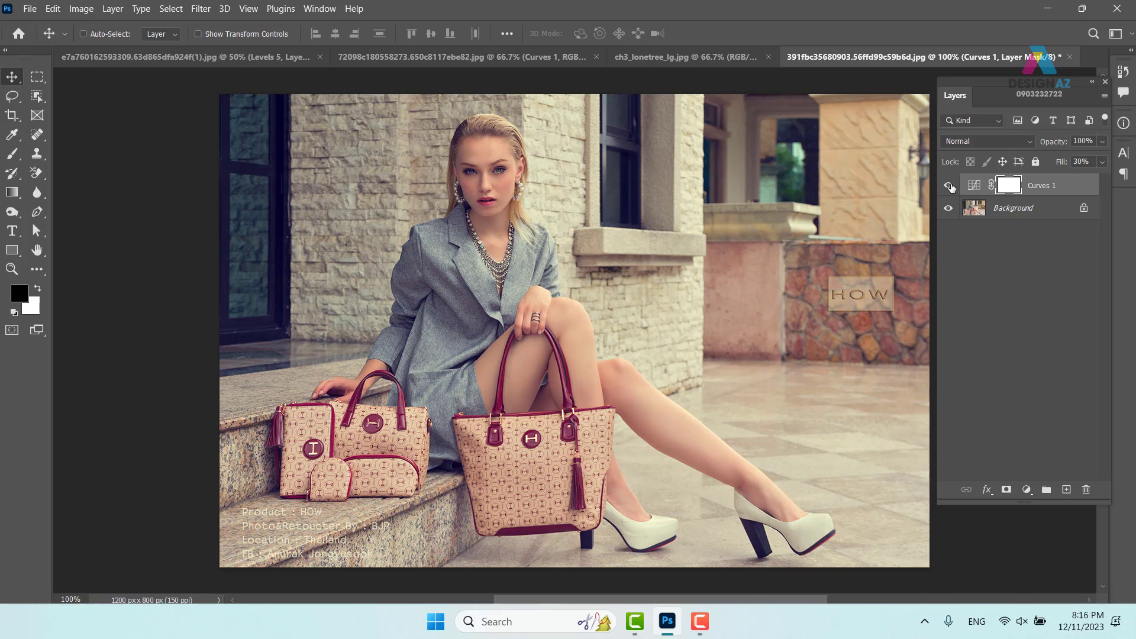
left_click(949, 187)
left_click(950, 187)
left_click(951, 186)
Step: Set the Curves layer's fill to 100% and its blend mode to Soft Light
left_click(1102, 162)
left_click_drag(1066, 179, 1104, 179)
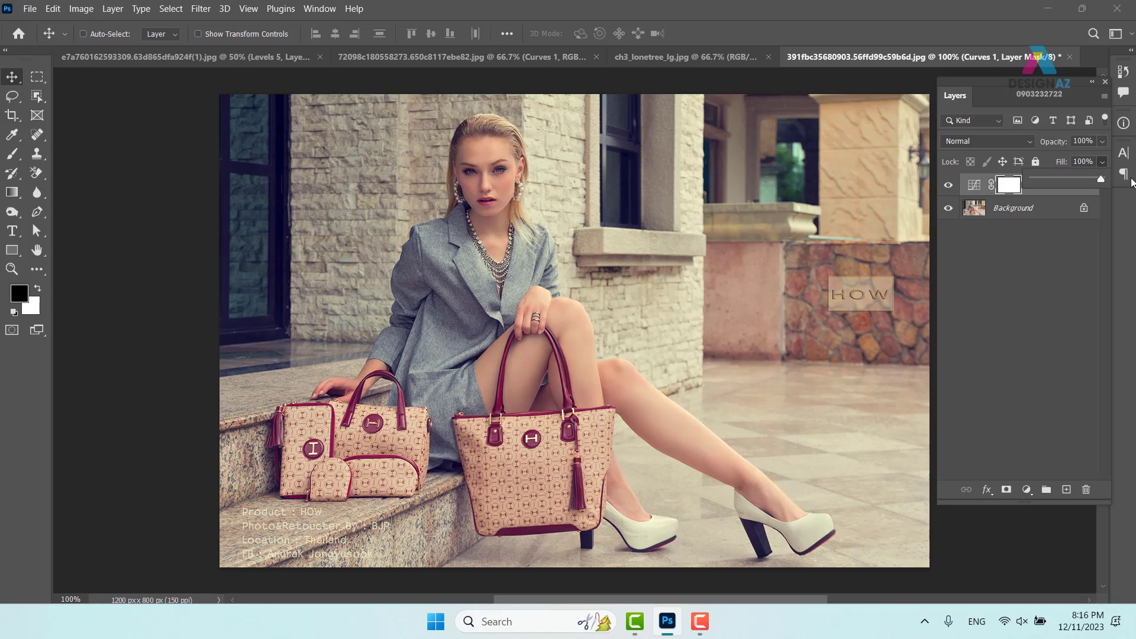
left_click(1010, 141)
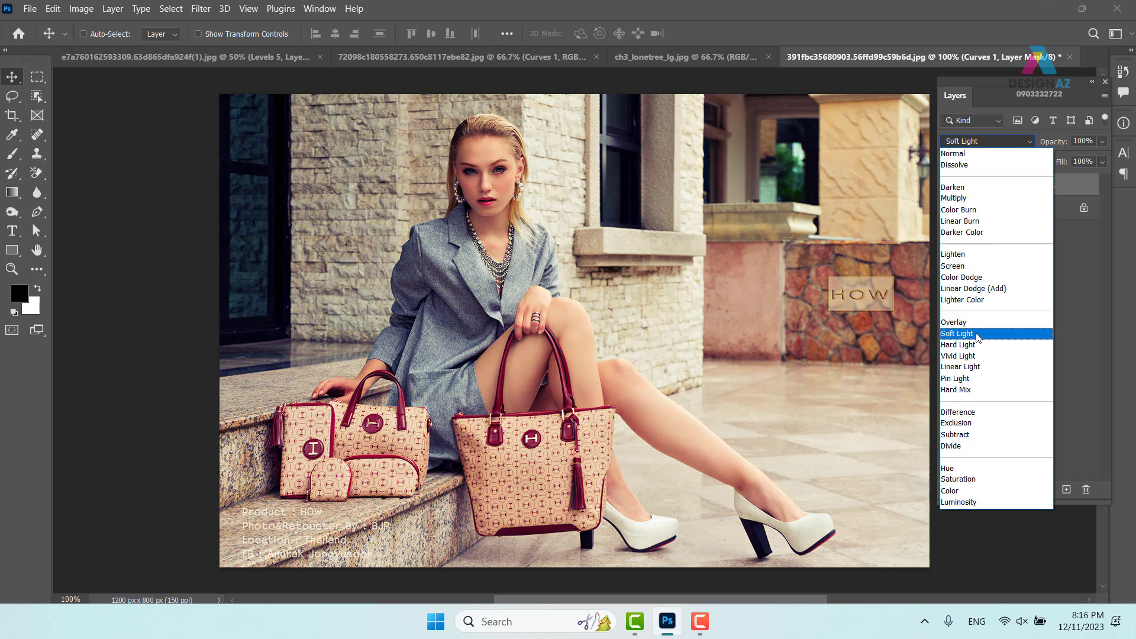
left_click(957, 333)
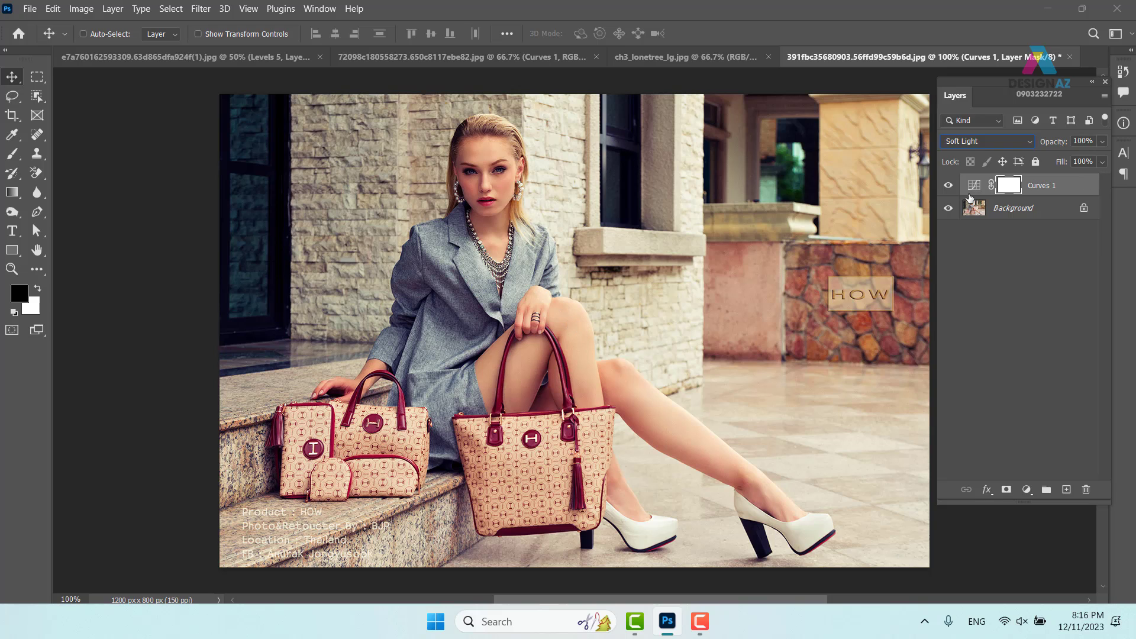
Step: Compare the handbag photo with and without the Soft Light Curves layer at full fill
left_click(947, 188)
left_click(947, 189)
left_click(948, 187)
left_click(947, 187)
Step: Reduce the Soft Light Curves layer's fill to 54% and compare the photo with and without the layer
left_click(1102, 163)
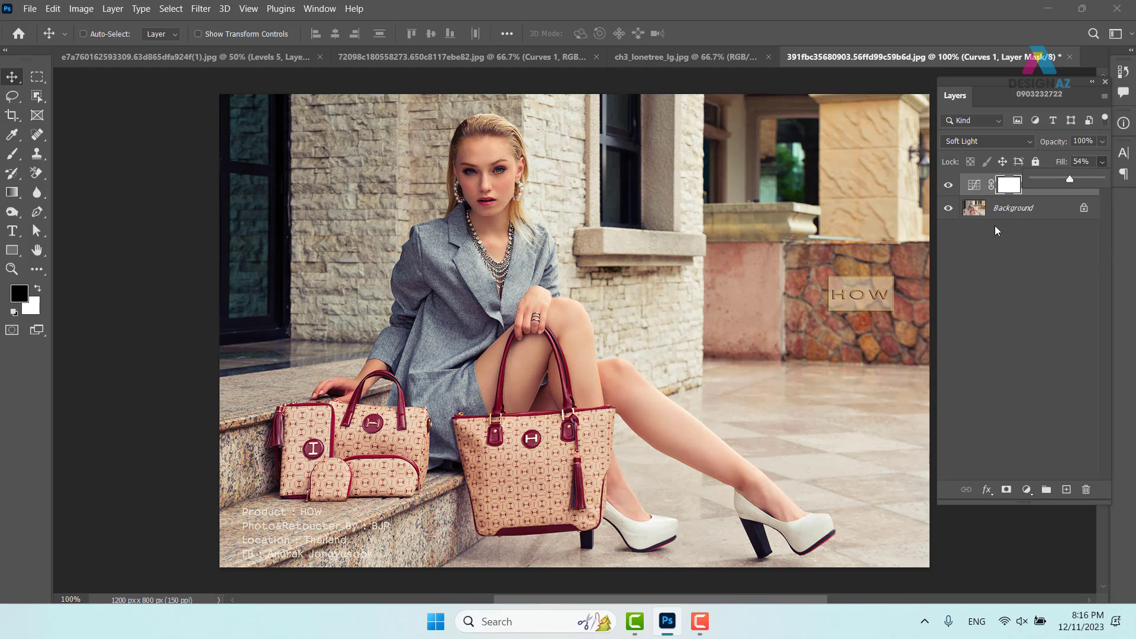
left_click(950, 188)
left_click(950, 188)
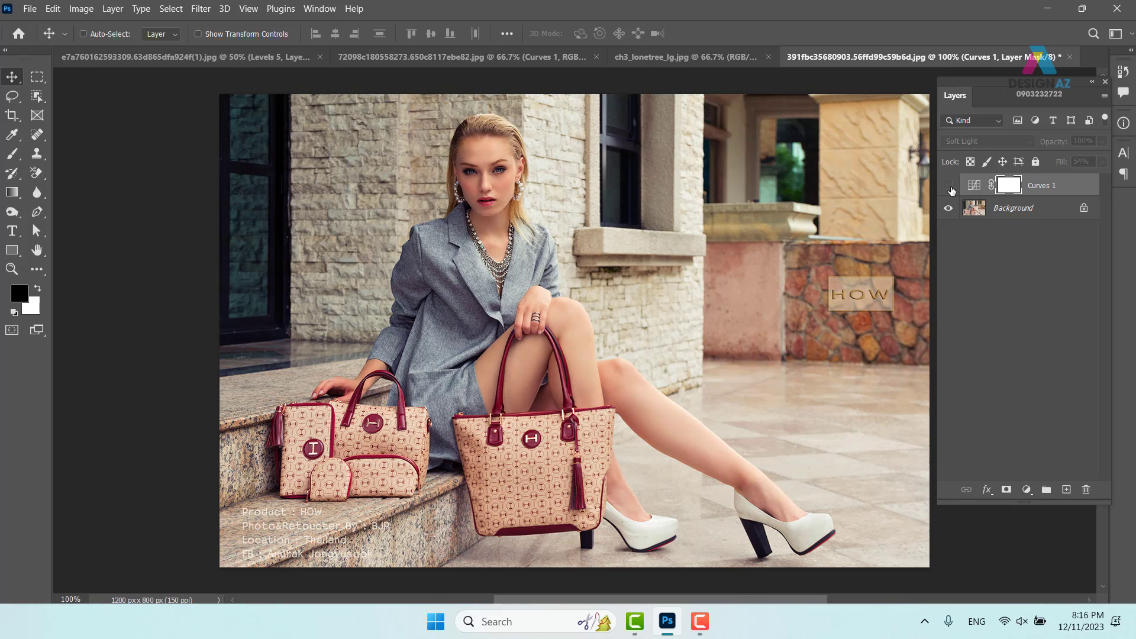
left_click(950, 187)
left_click(950, 188)
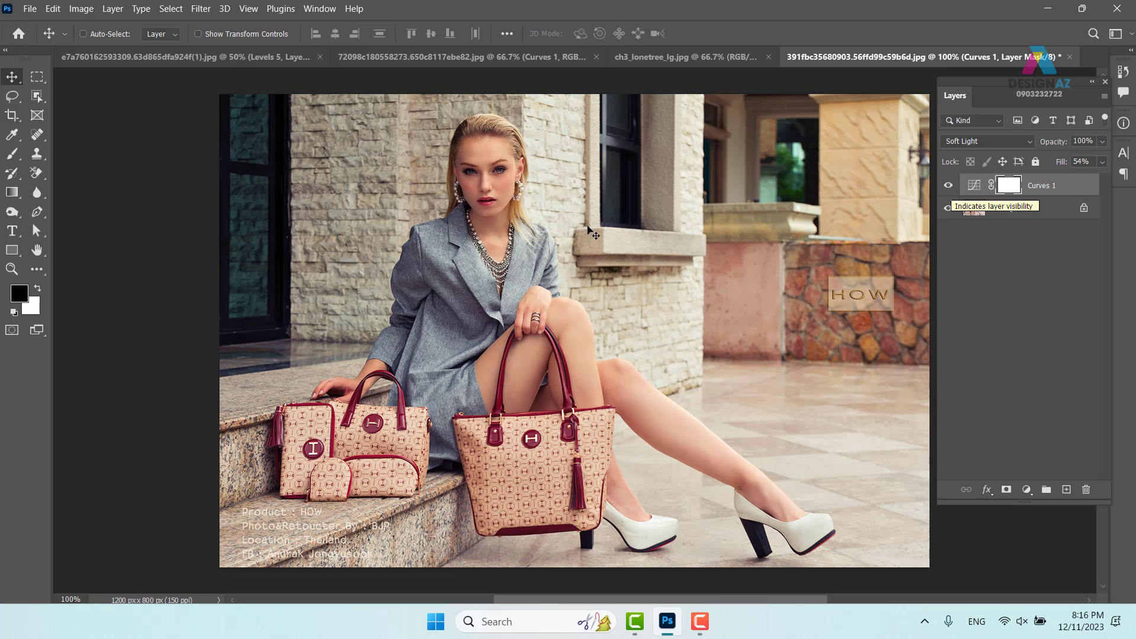
Step: Close the lone-tree landscape document and switch to the portrait of the woman in the green outfit
left_click(682, 59)
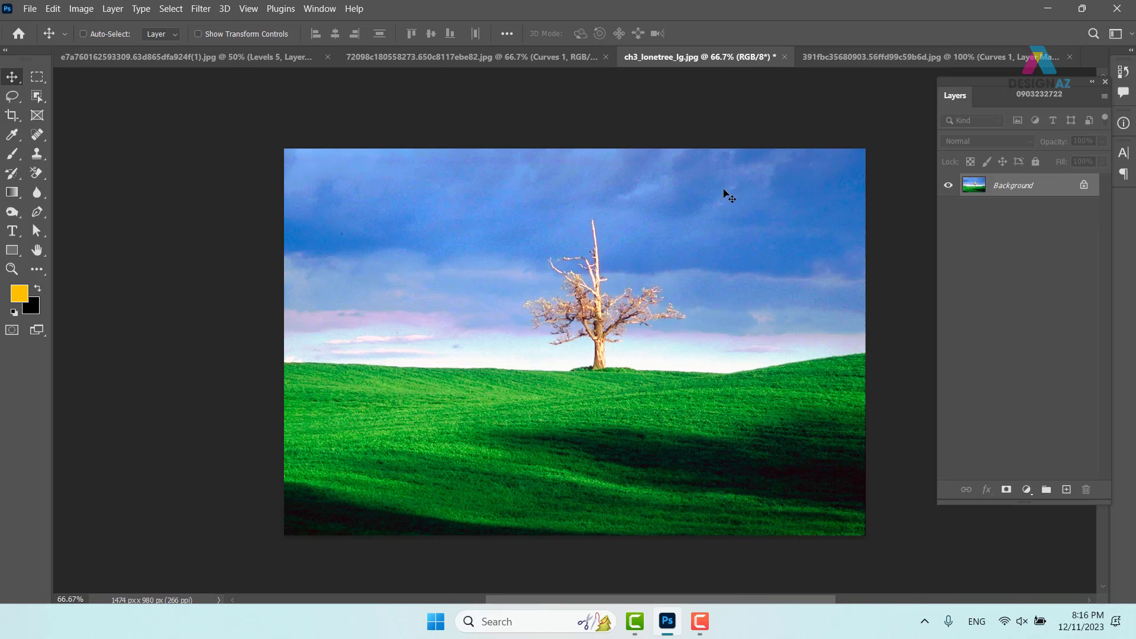
left_click(785, 57)
left_click(591, 242)
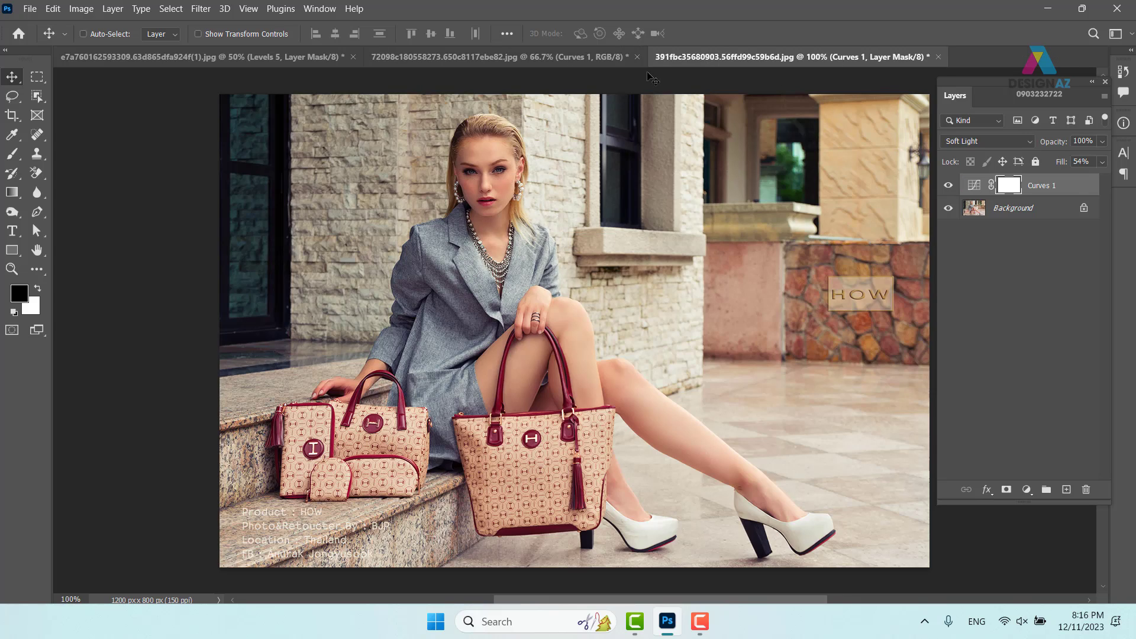
left_click(496, 58)
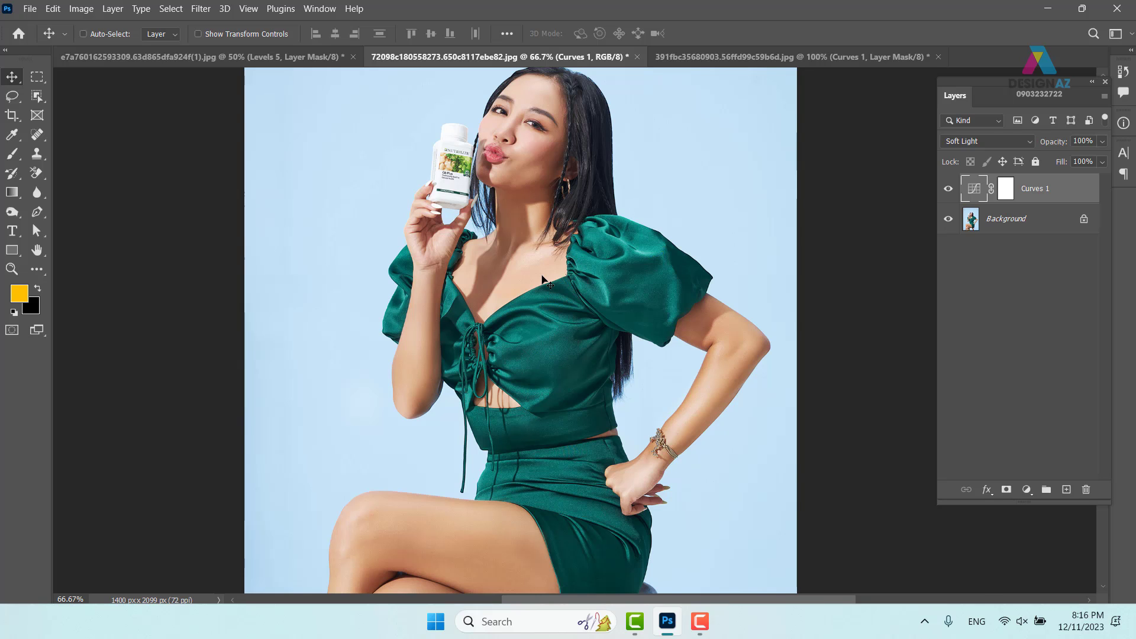
Step: Browse to the folder "Chỉnh sửa cao cấp __ Chỉnh sửa thời trang trên Behance4_files" in Downloads and display its files as large icons
key("ctrl+o")
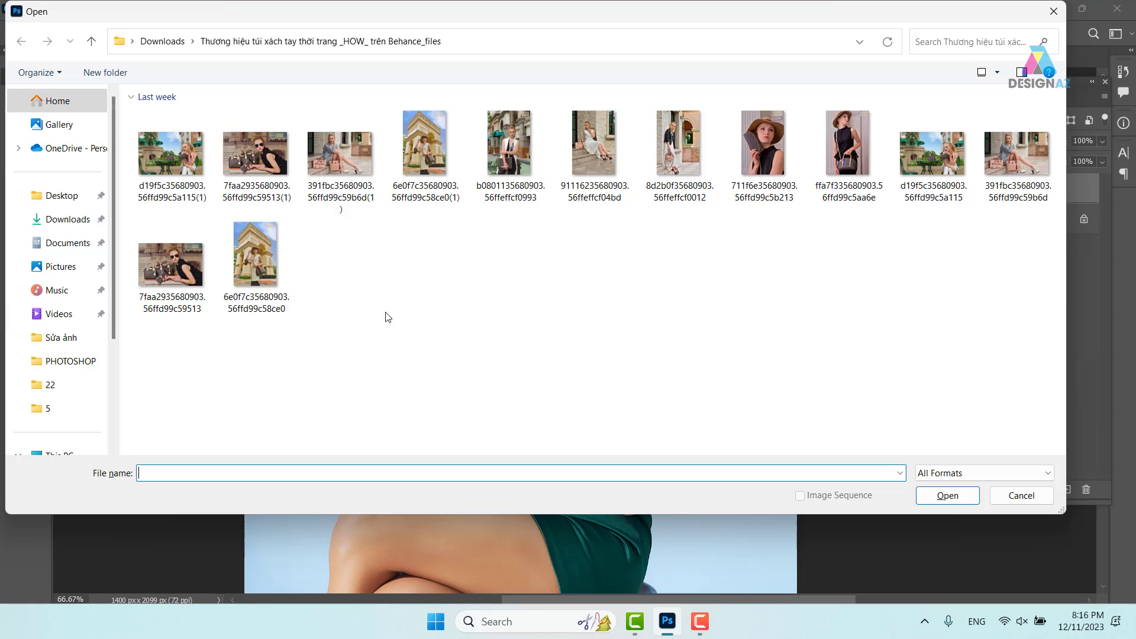
left_click(68, 219)
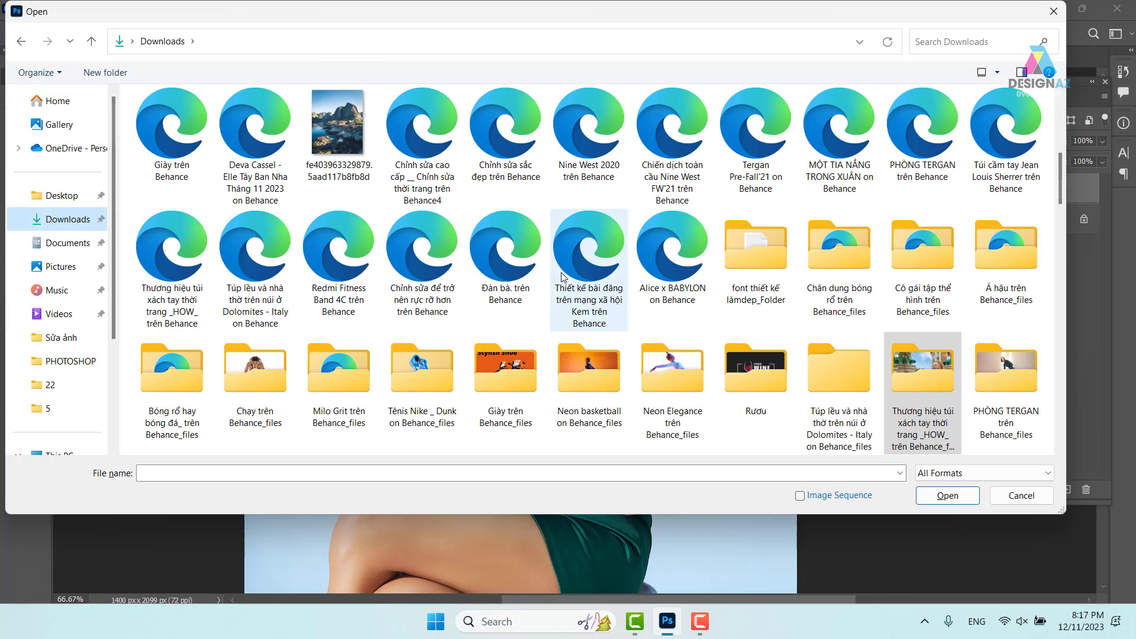
scroll(555, 270, "down", 4)
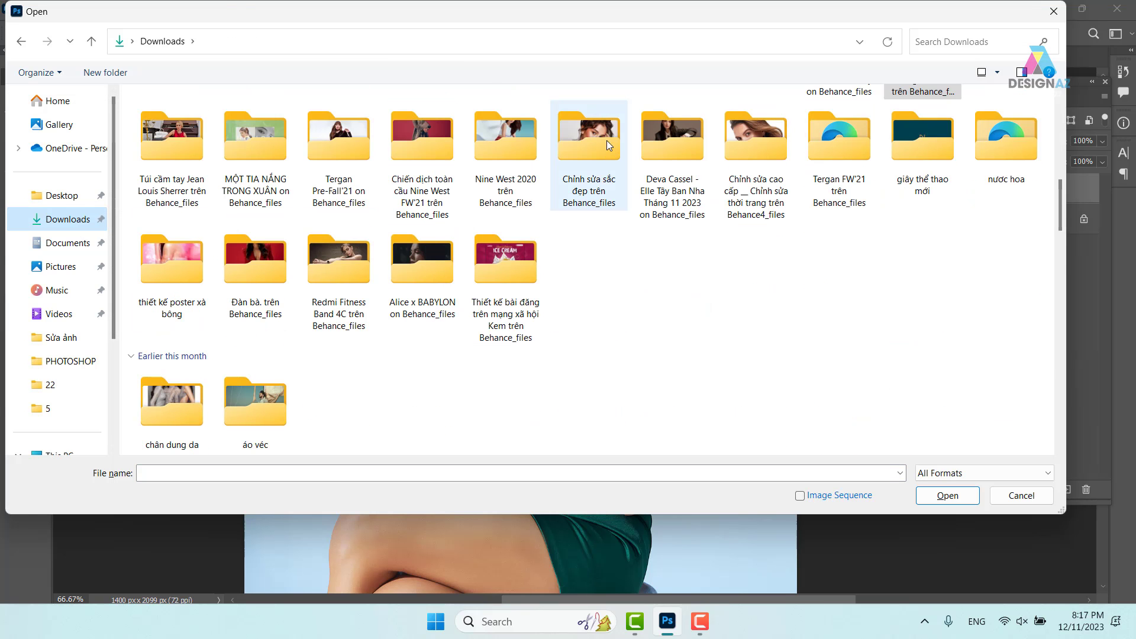
double_click(769, 139)
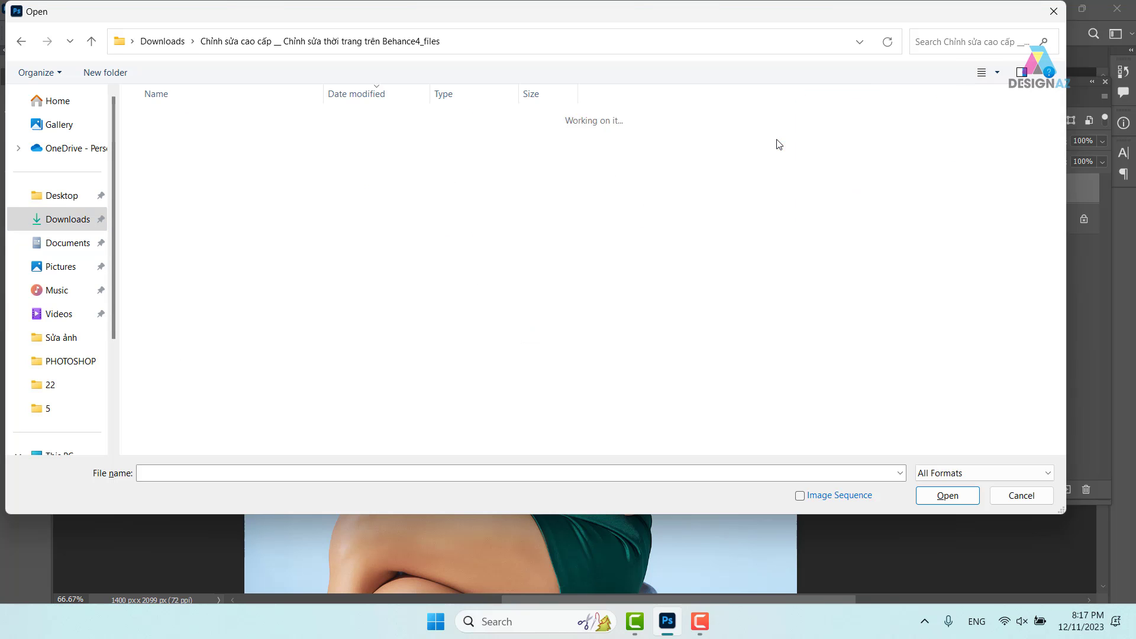
left_click(997, 73)
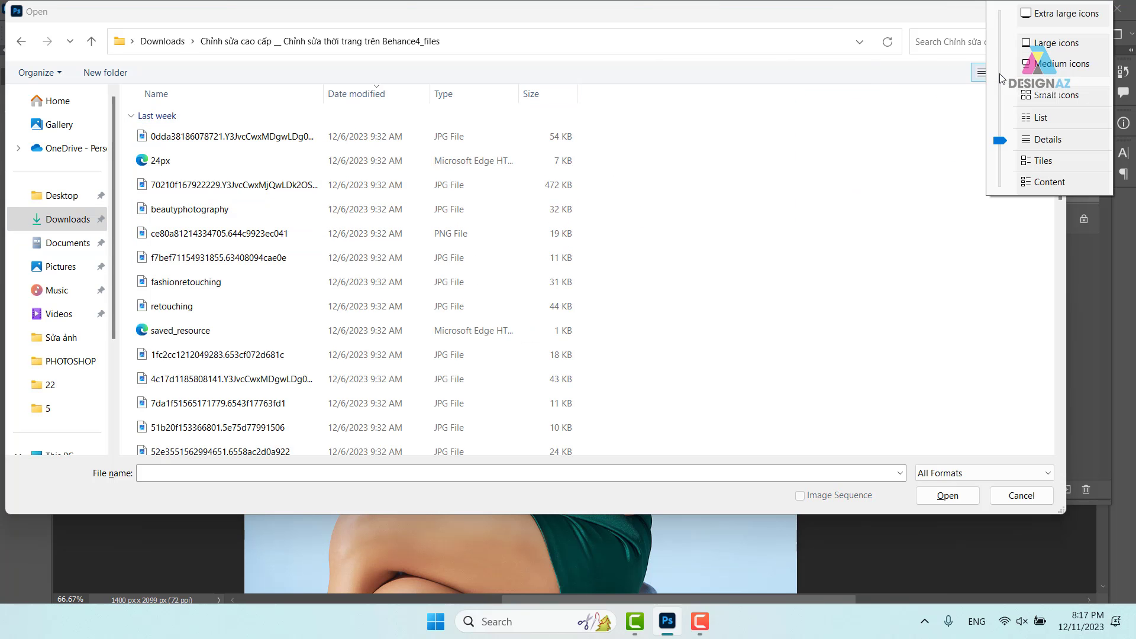
left_click(1046, 44)
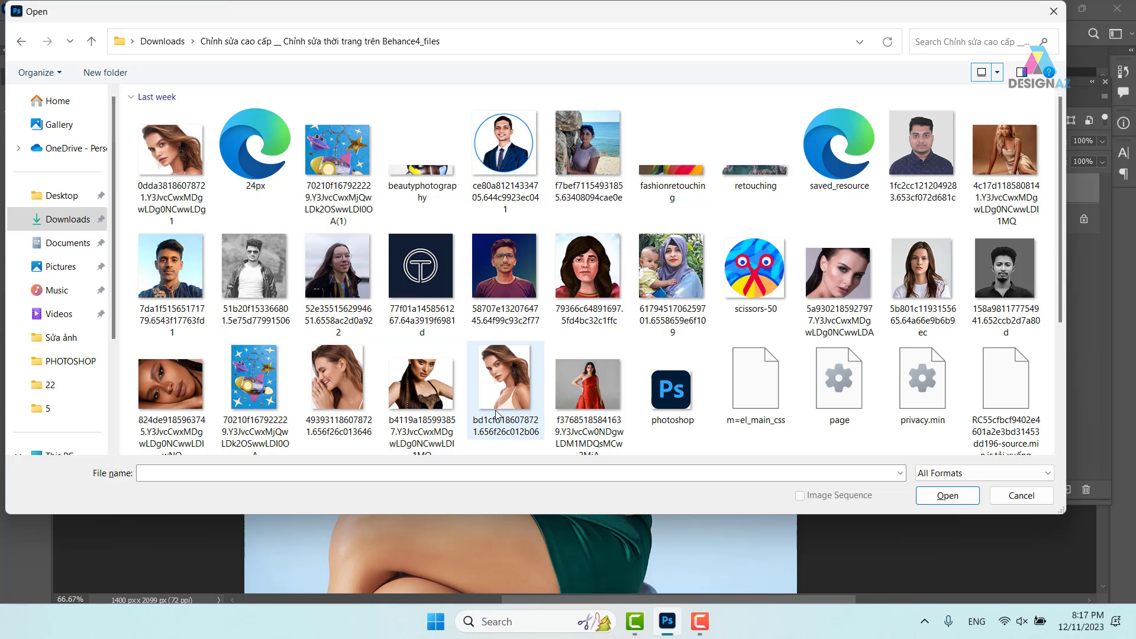
Step: Open the long-haired portrait bd1cfd186078721.656f26c012b06 and view it at 100%
left_click(510, 391)
left_click(170, 385, "ctrl")
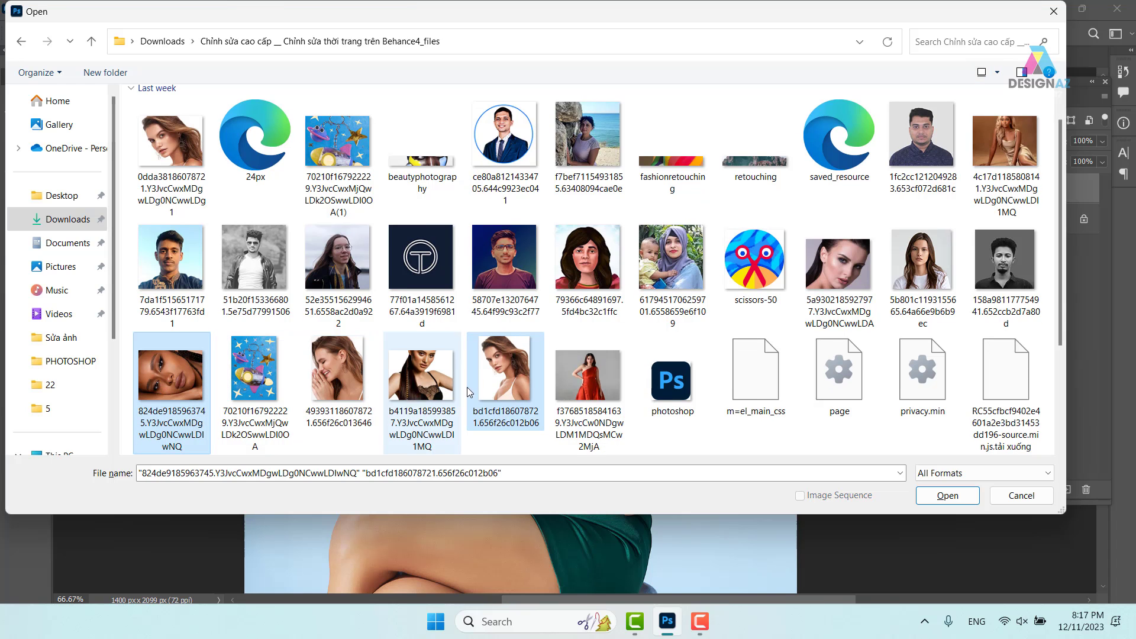
left_click(515, 392)
left_click(962, 499)
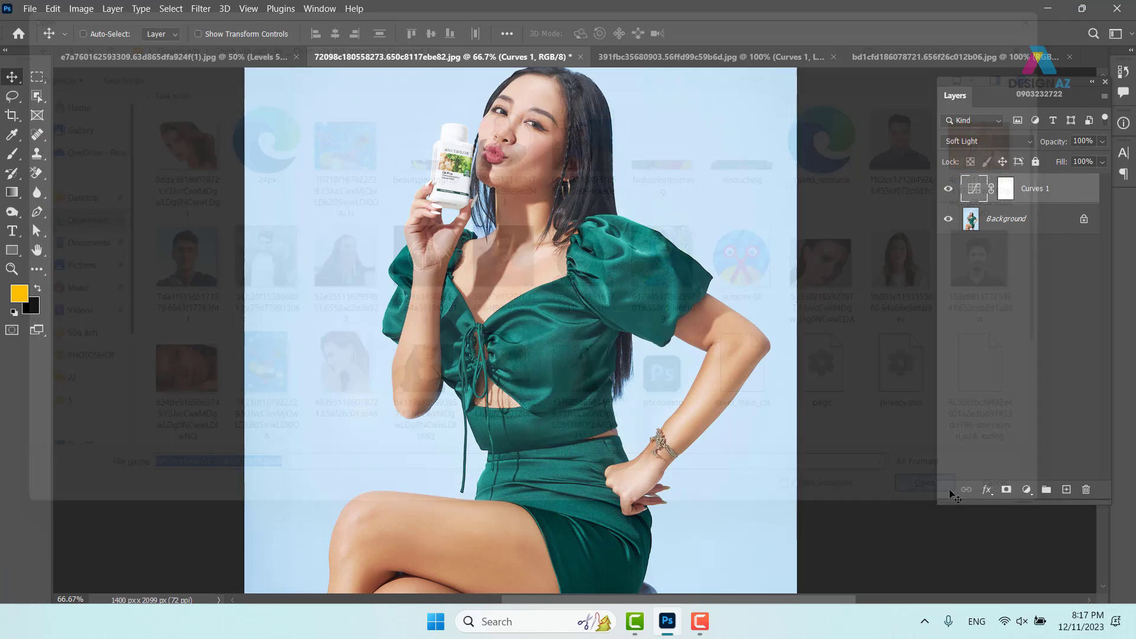
key("ctrl+plus")
key("ctrl+plus")
key("ctrl+plus")
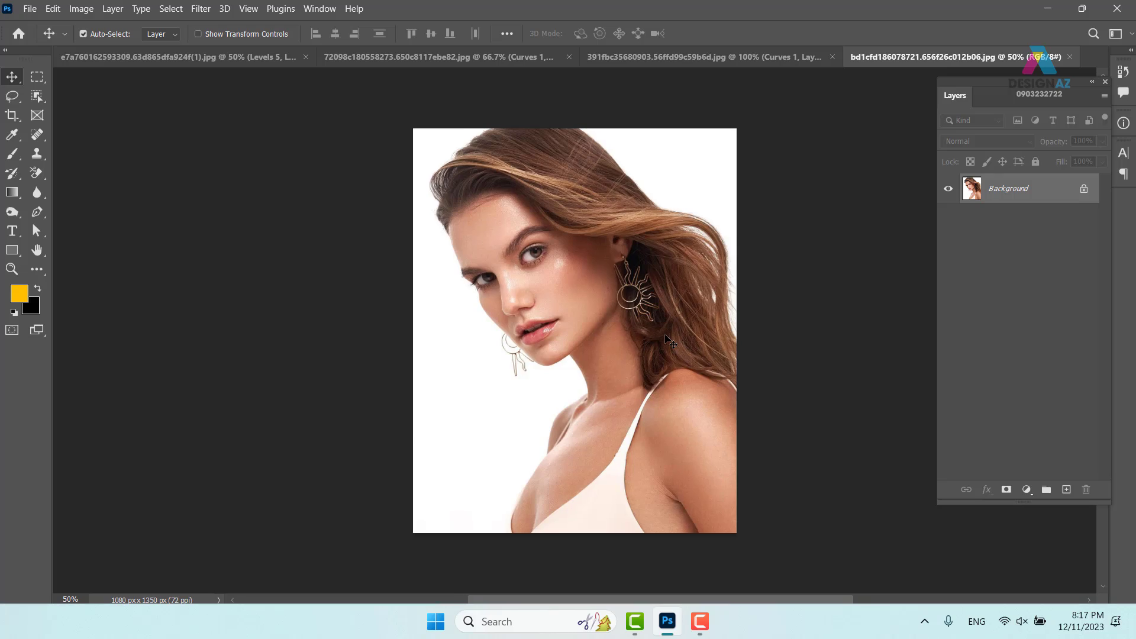
key("ctrl+minus")
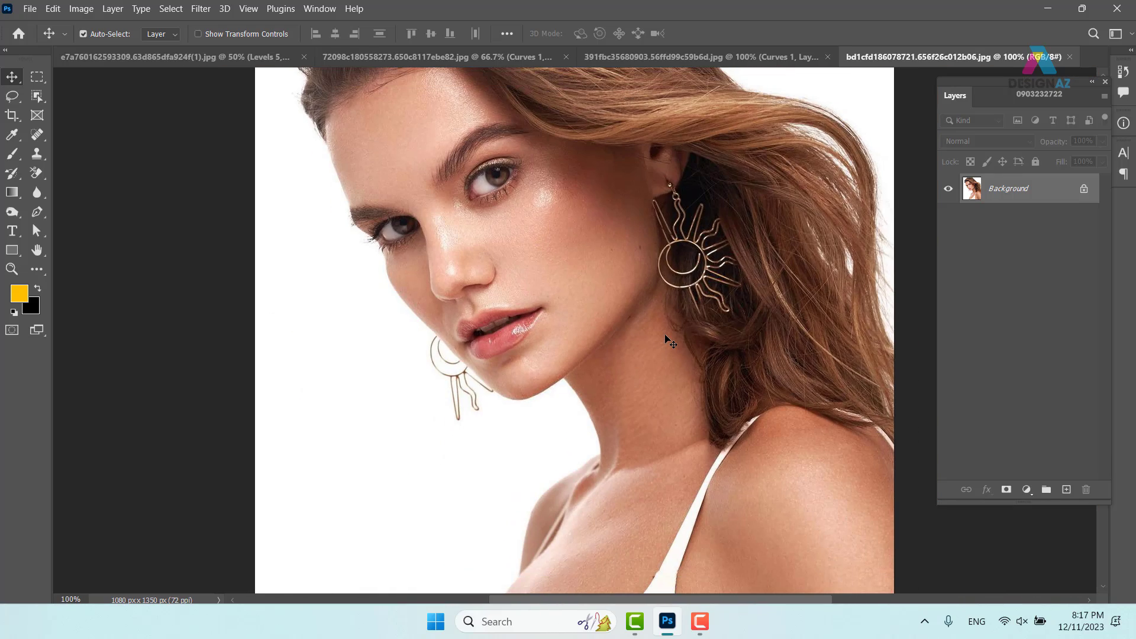
Step: Open the belted-jumpsuit portrait 95050b182968997.65377781ba5d4 from the Elle November 2023 Behance folder in Downloads
key("ctrl+o")
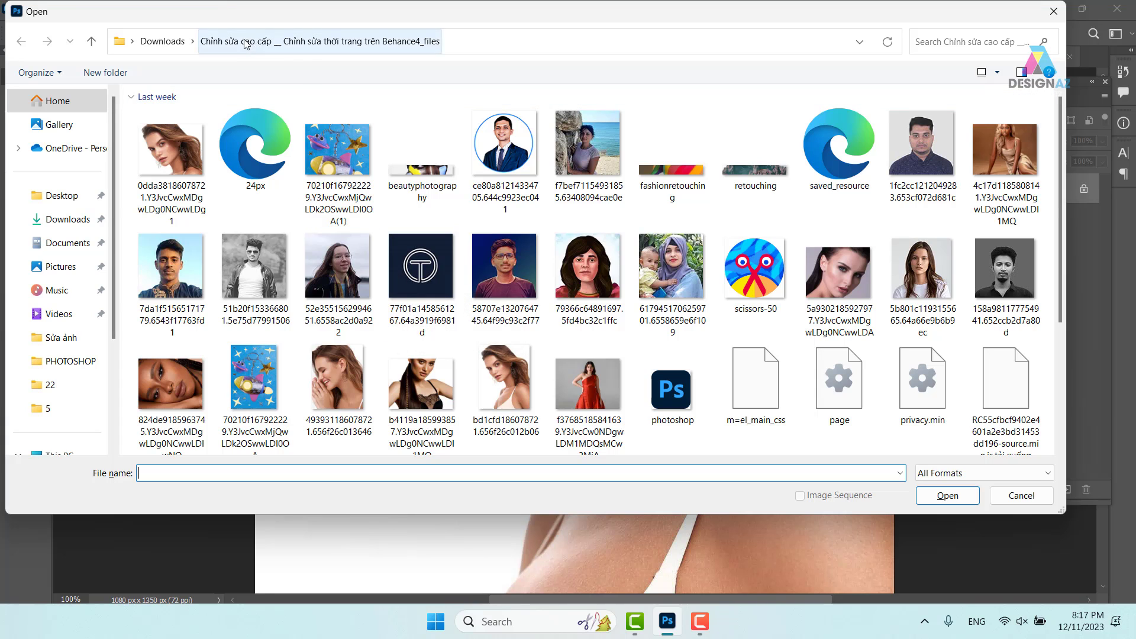
left_click(161, 43)
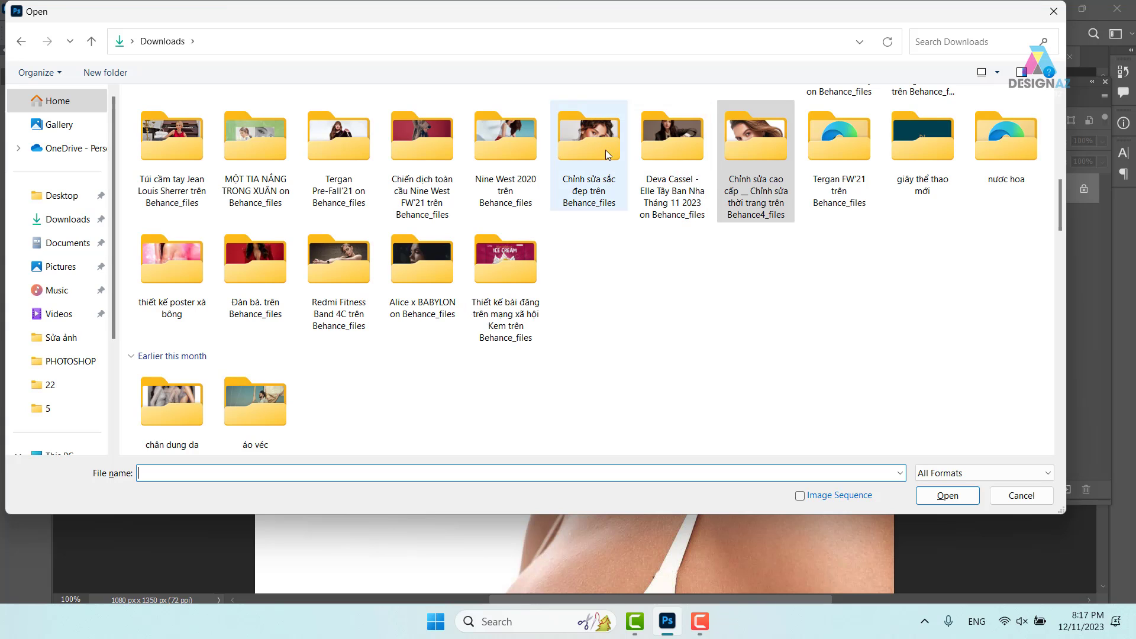
double_click(678, 144)
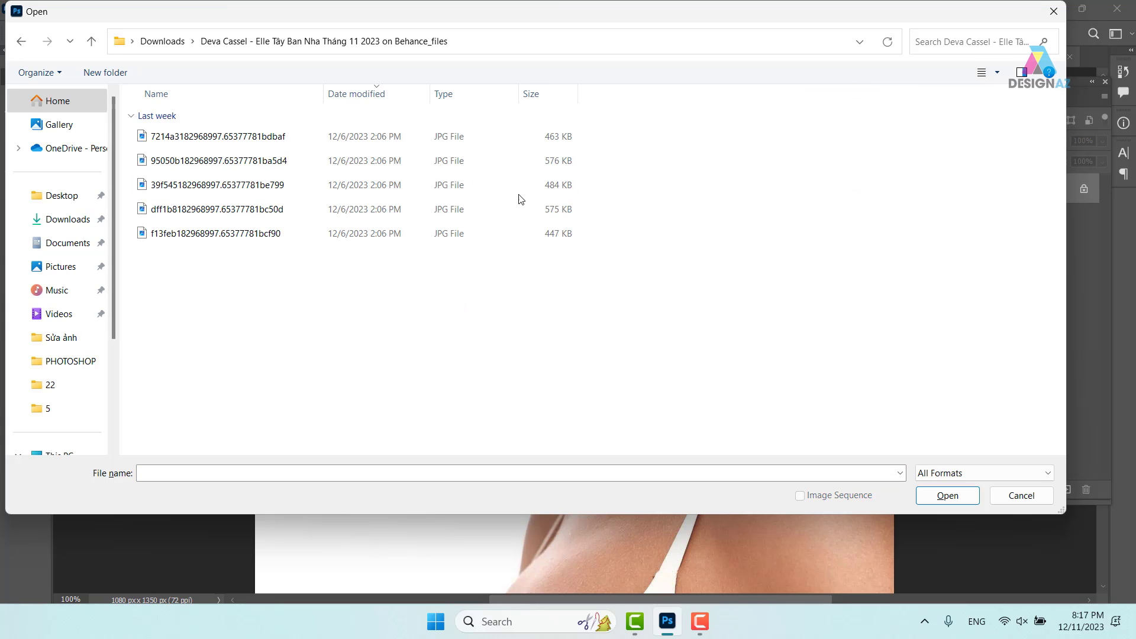
left_click(997, 72)
left_click(1018, 65)
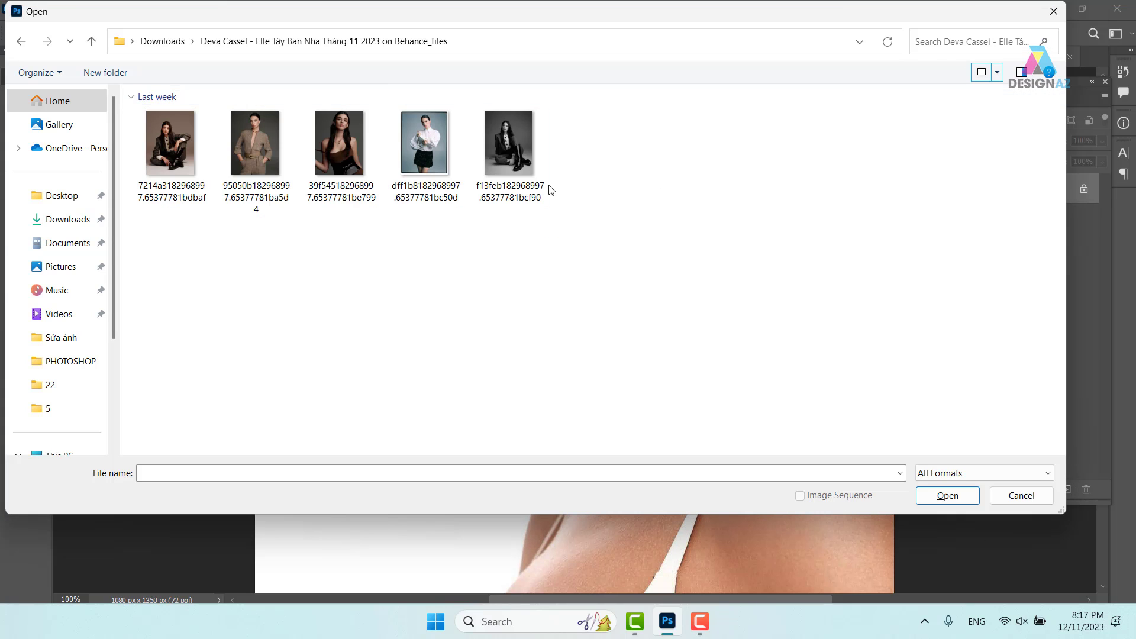
left_click(261, 156)
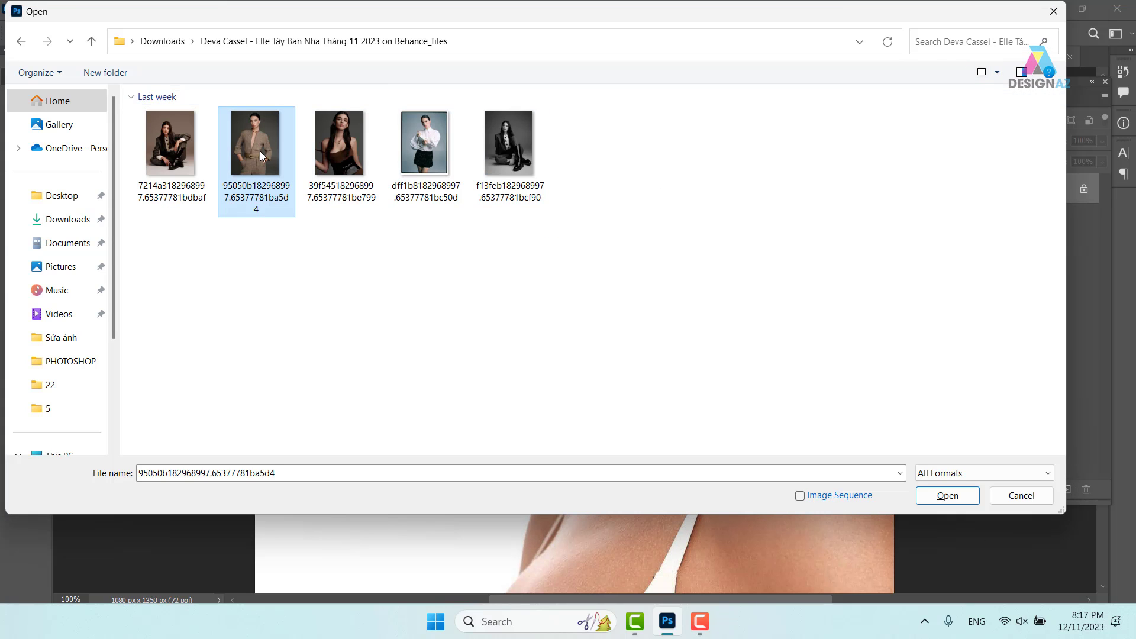
left_click(947, 495)
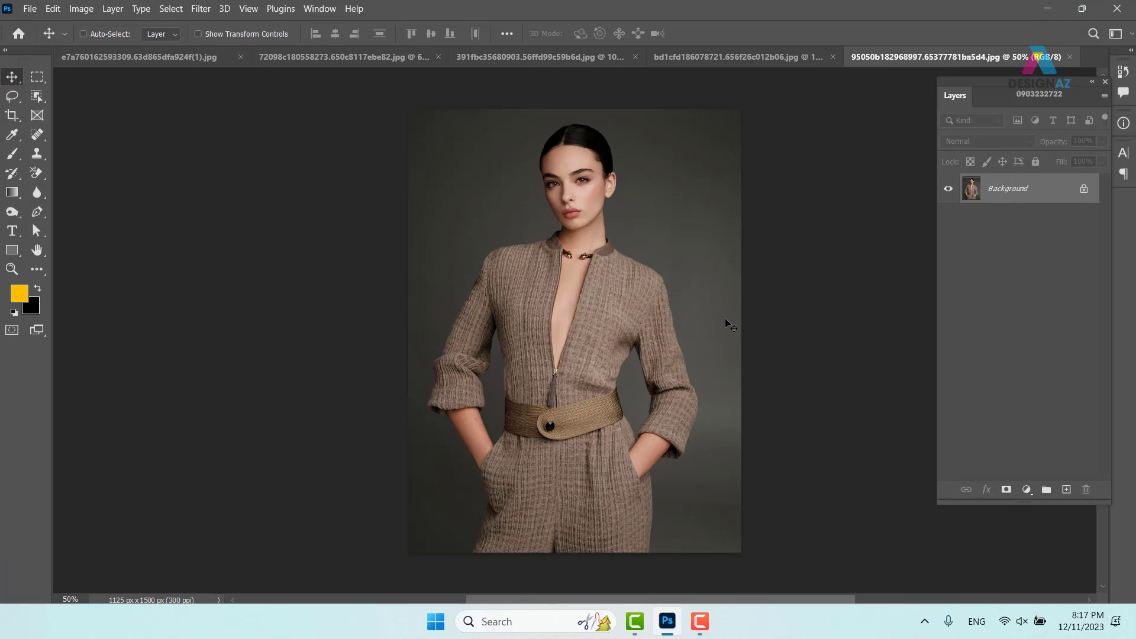
left_click(726, 59)
left_click(990, 59)
Step: Outline the shadowed side of the cheek beside the mouth with the Lasso tool and apply the Average blur to it
key("ctrl+plus")
key("ctrl+plus")
key("ctrl+plus")
left_click_drag(578, 213, 460, 486)
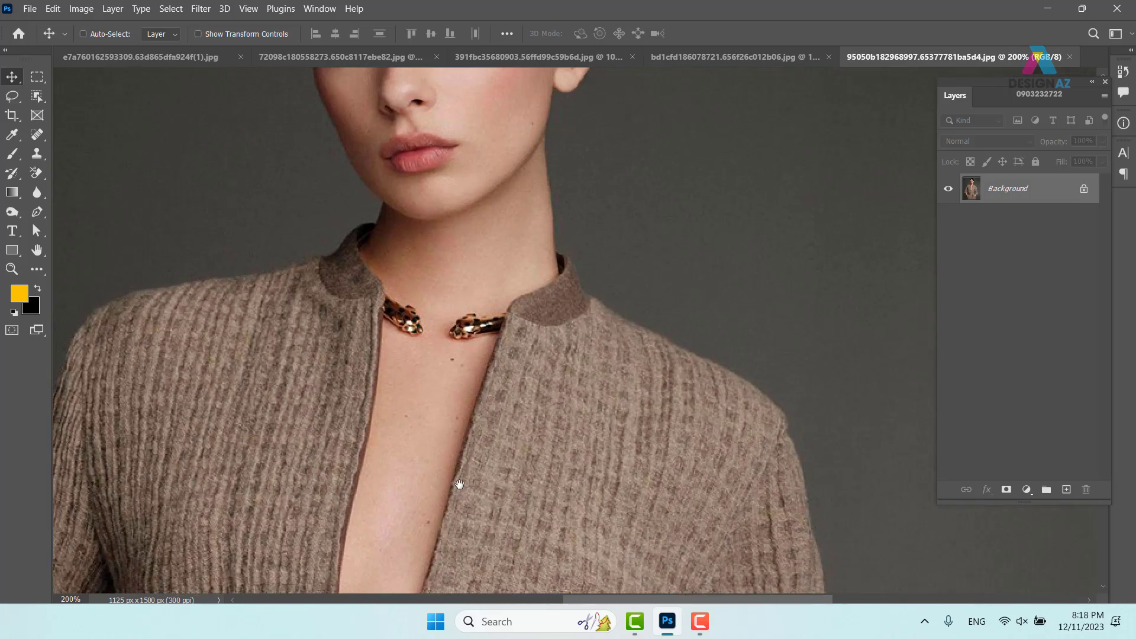
left_click_drag(456, 297, 454, 435)
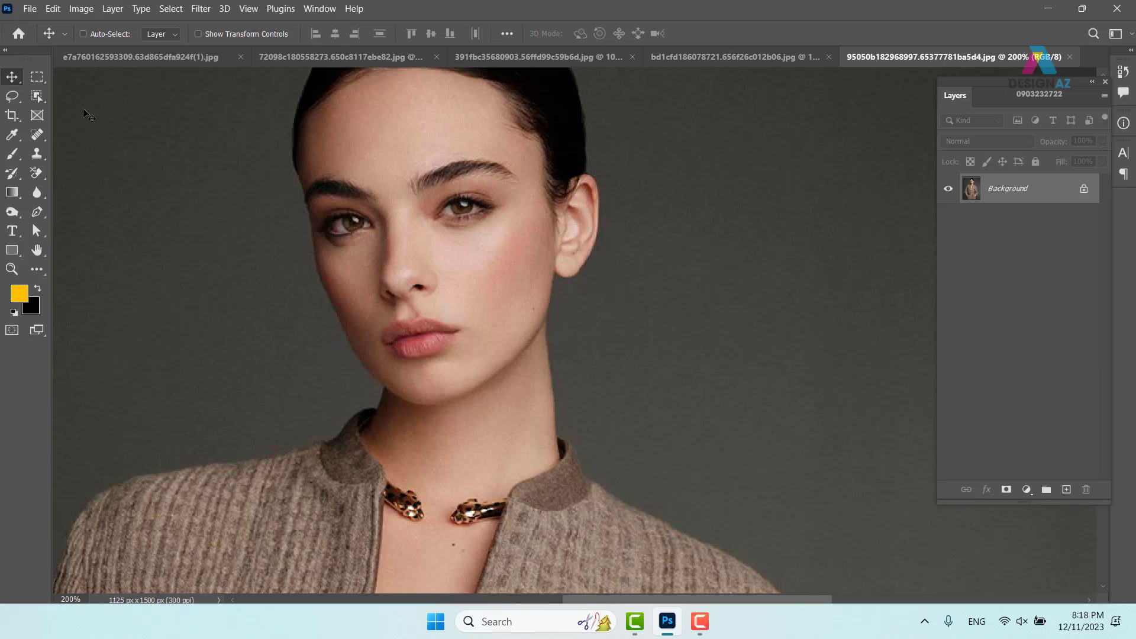
left_click(15, 97)
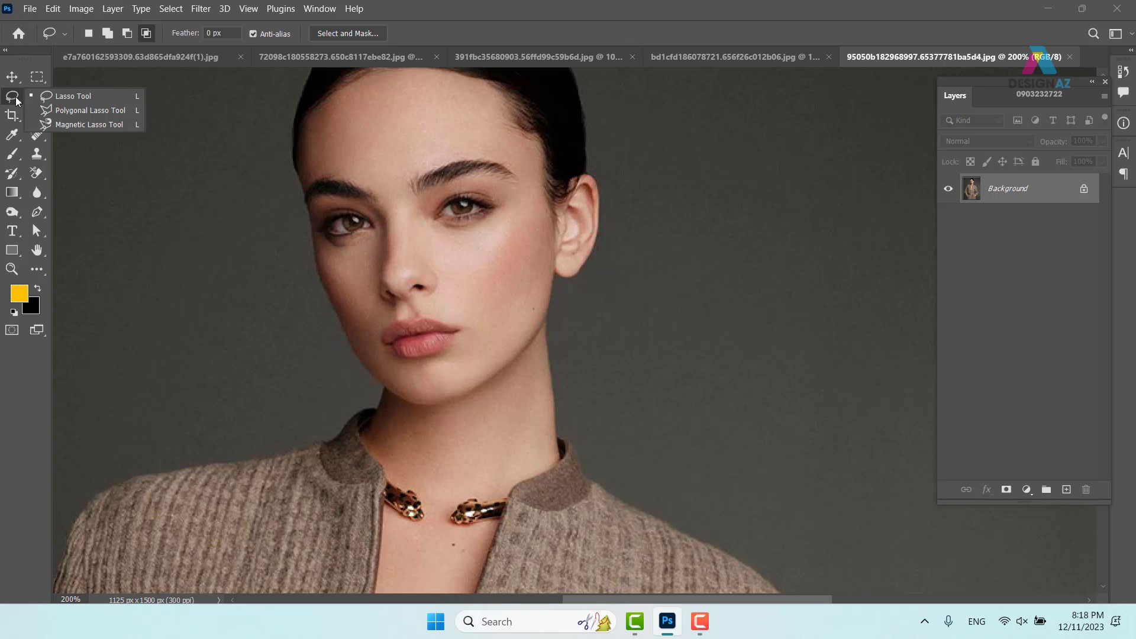
left_click(70, 97)
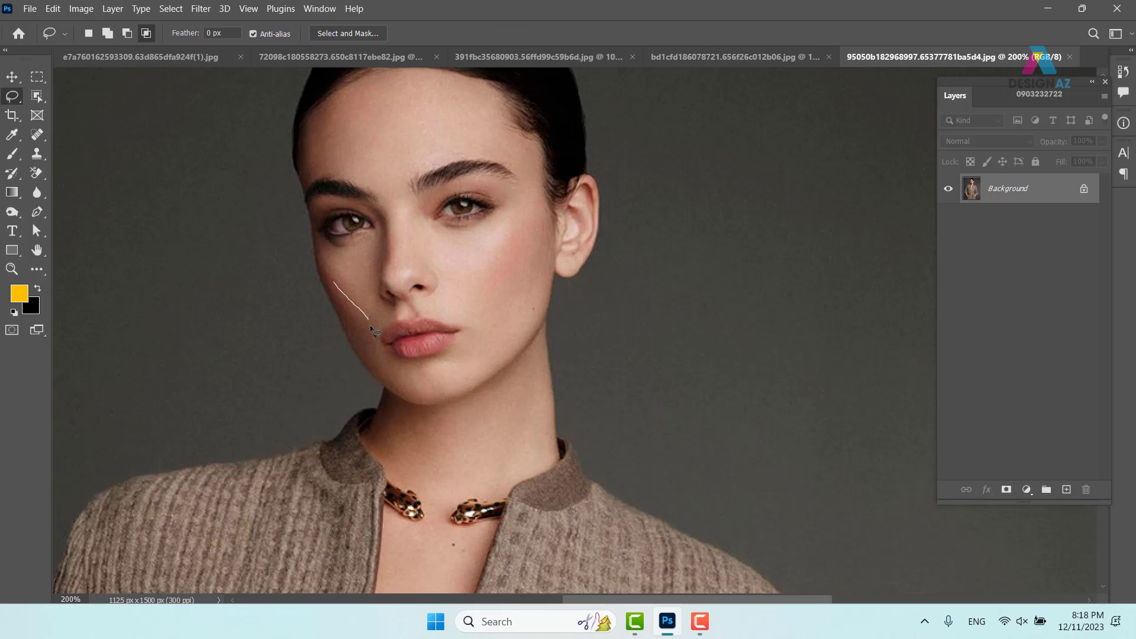
mouse_move(371, 325)
left_mouse_down()
mouse_move(357, 347)
mouse_move(332, 284)
left_mouse_up()
key("ctrl+plus")
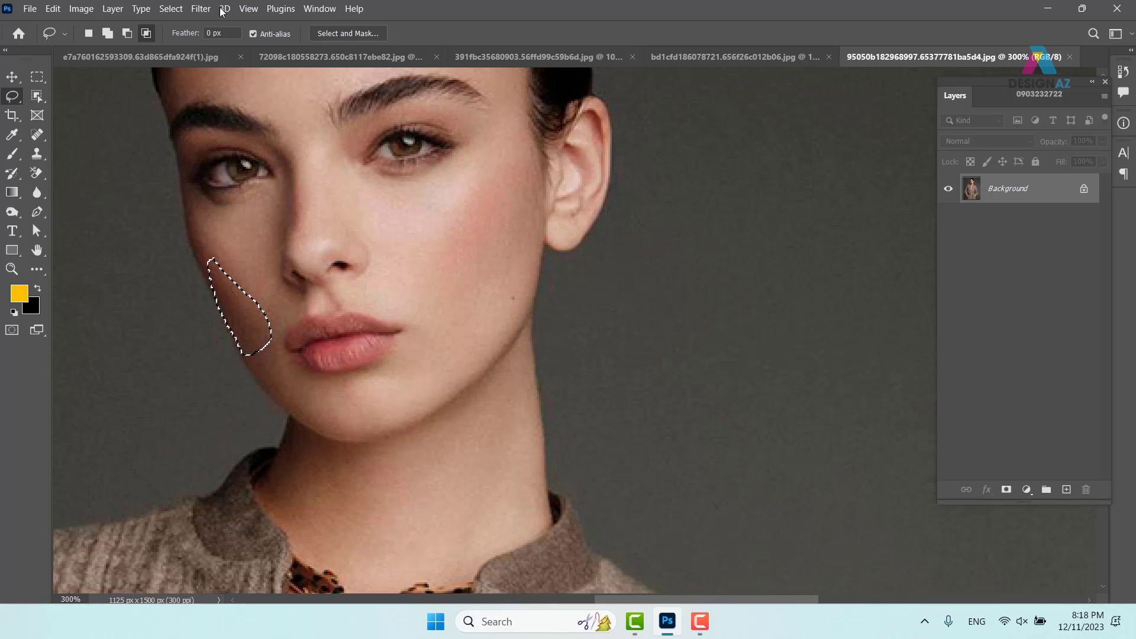
left_click(200, 9)
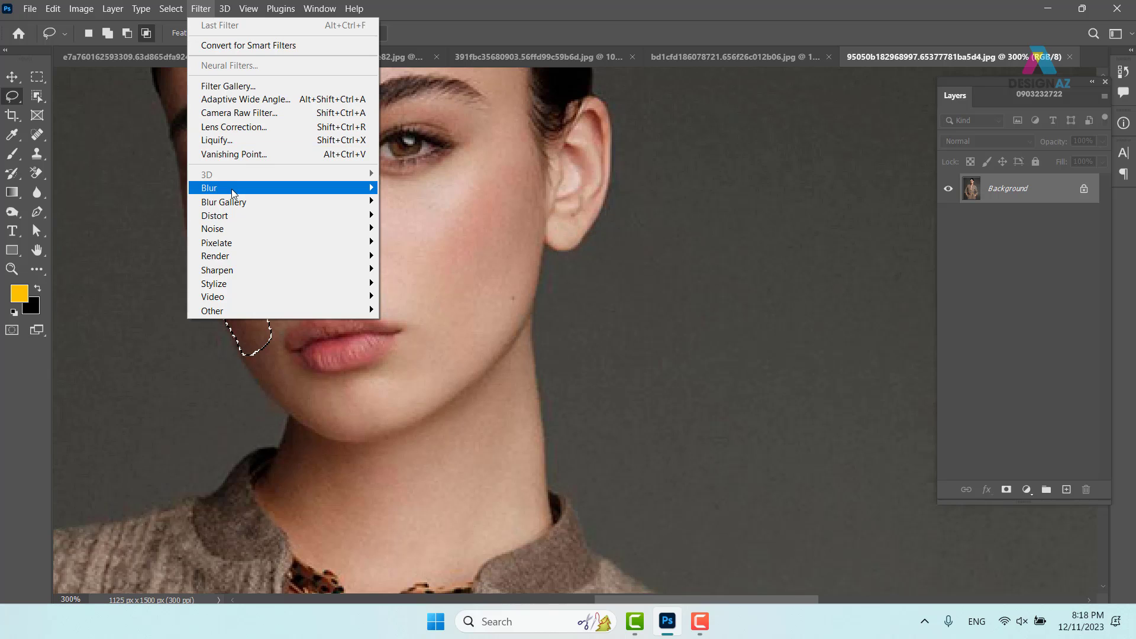
mouse_move(232, 192)
left_click(421, 194)
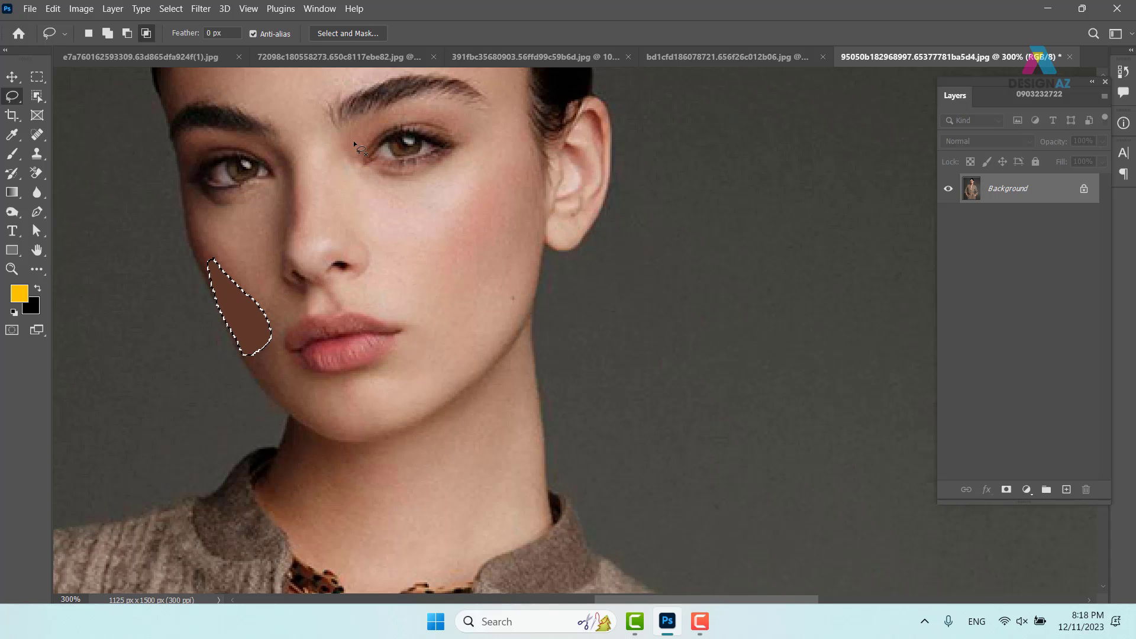
Step: Lasso an oval area in the middle of the forehead, apply the Average blur to it and deselect
scroll(372, 254, "up", 5)
mouse_move(284, 200)
left_mouse_down()
mouse_move(355, 197)
mouse_move(392, 177)
mouse_move(378, 129)
mouse_move(304, 125)
mouse_move(278, 145)
mouse_move(272, 193)
left_mouse_up()
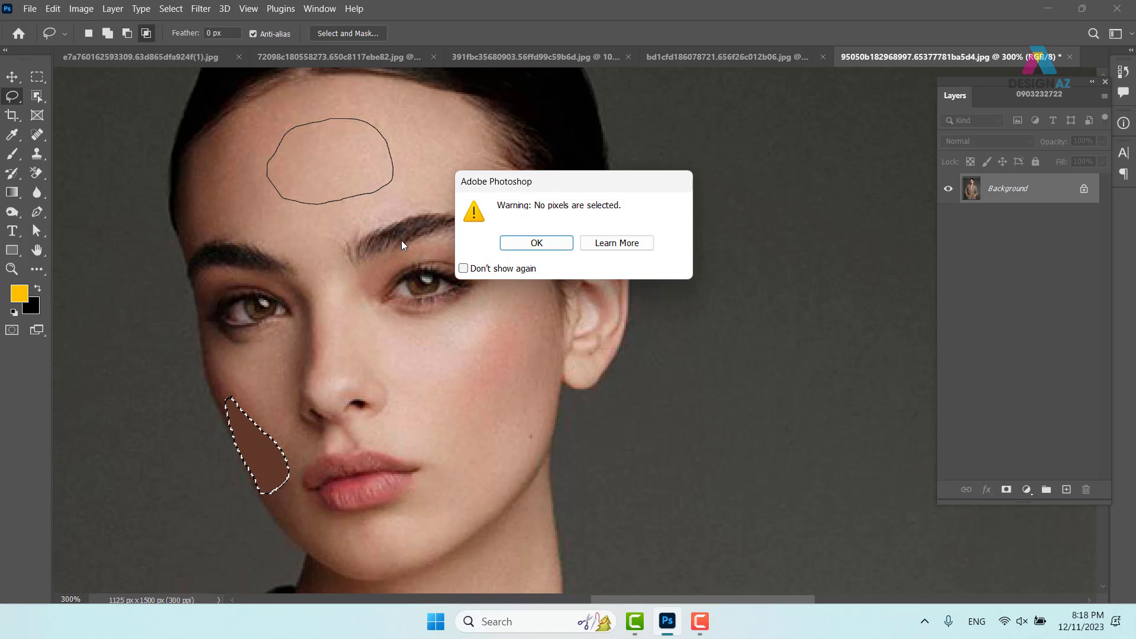
left_click(535, 241)
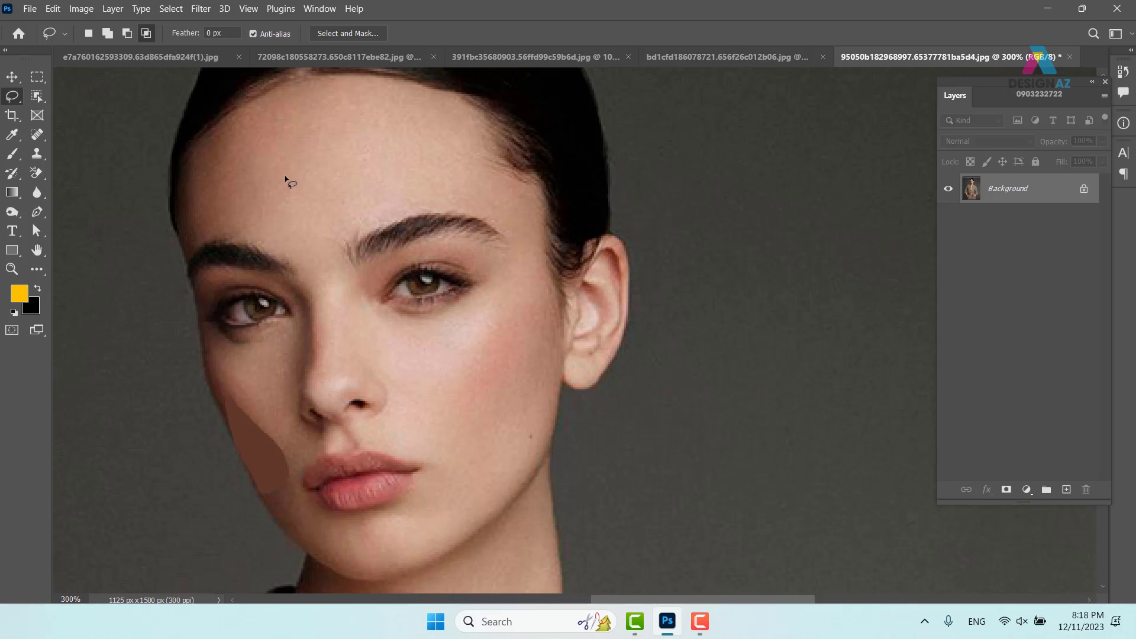
mouse_move(282, 200)
left_mouse_down()
mouse_move(399, 168)
mouse_move(360, 134)
mouse_move(287, 134)
mouse_move(268, 156)
left_mouse_up()
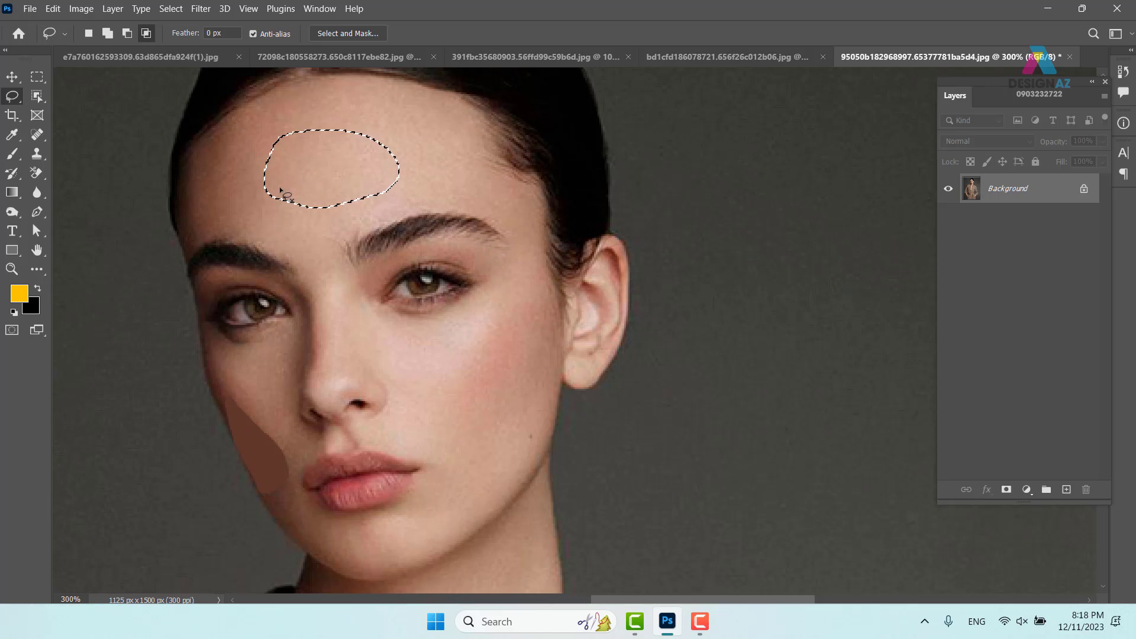
left_click(202, 9)
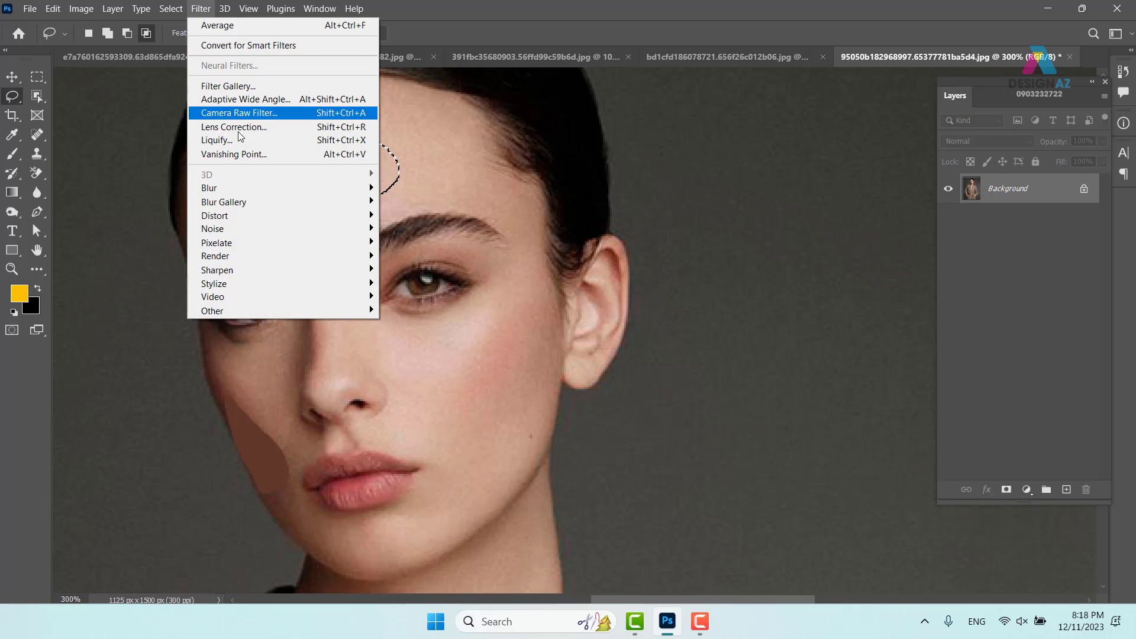
mouse_move(239, 189)
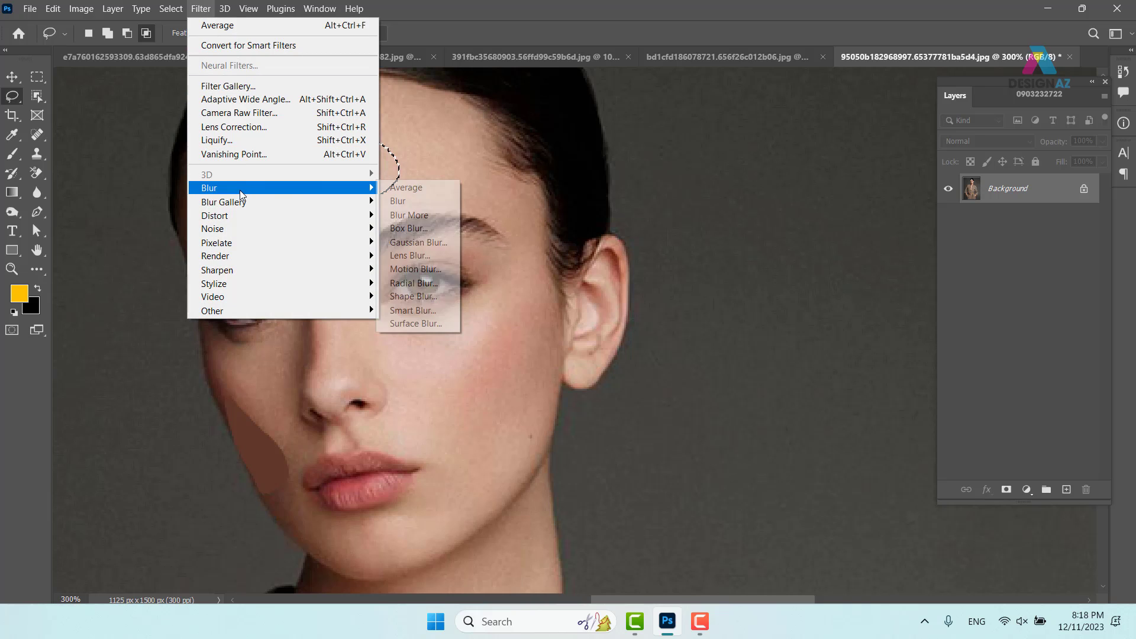
left_click(418, 187)
key("ctrl+d")
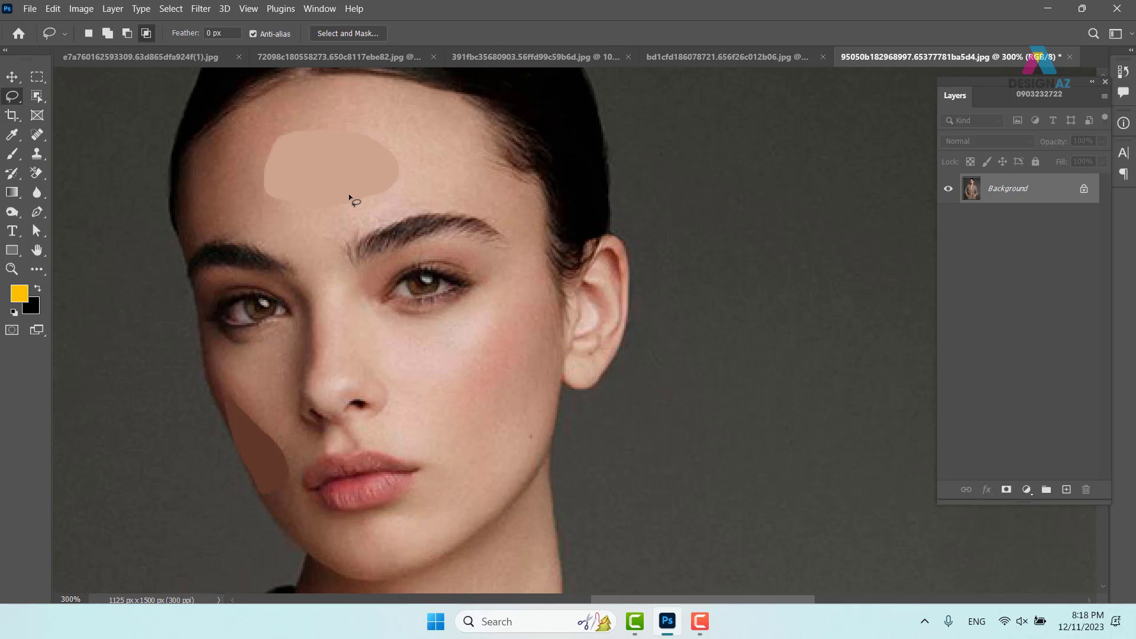
Step: Lasso the highlighted cheek area below the eye, apply the Average blur to it, deselect and return to the Move tool
scroll(474, 292, "down", 3)
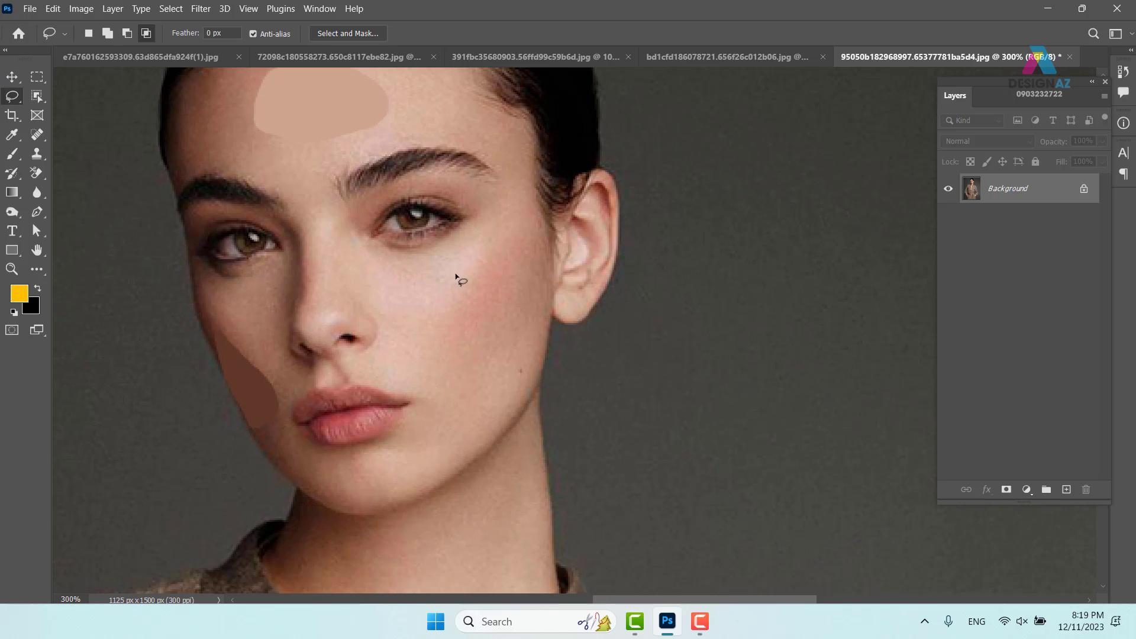
mouse_move(473, 254)
left_mouse_down()
mouse_move(441, 270)
mouse_move(421, 298)
mouse_move(465, 319)
left_mouse_up()
mouse_move(502, 280)
left_mouse_down()
mouse_move(441, 261)
mouse_move(418, 295)
mouse_move(445, 309)
mouse_move(482, 277)
mouse_move(481, 251)
left_mouse_up()
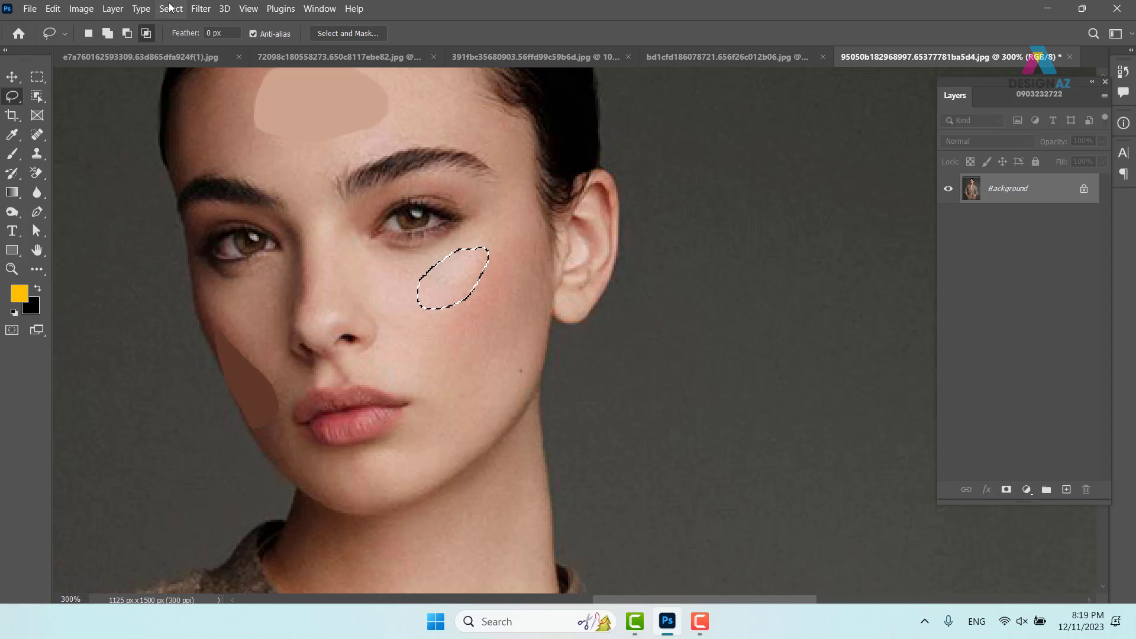
left_click(207, 9)
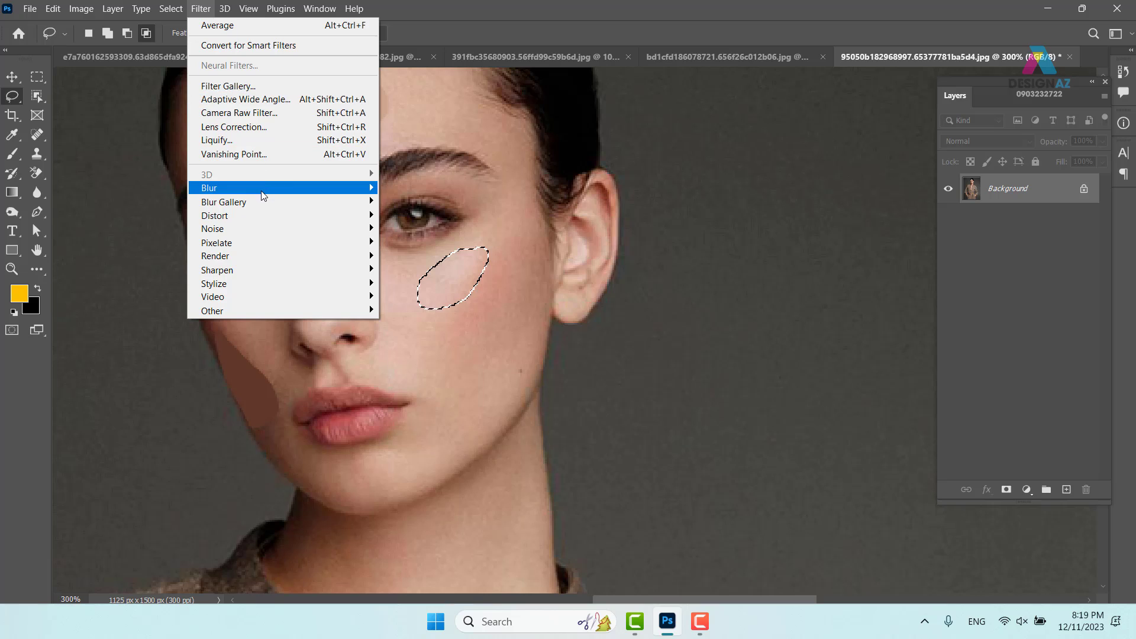
mouse_move(264, 190)
left_click(406, 187)
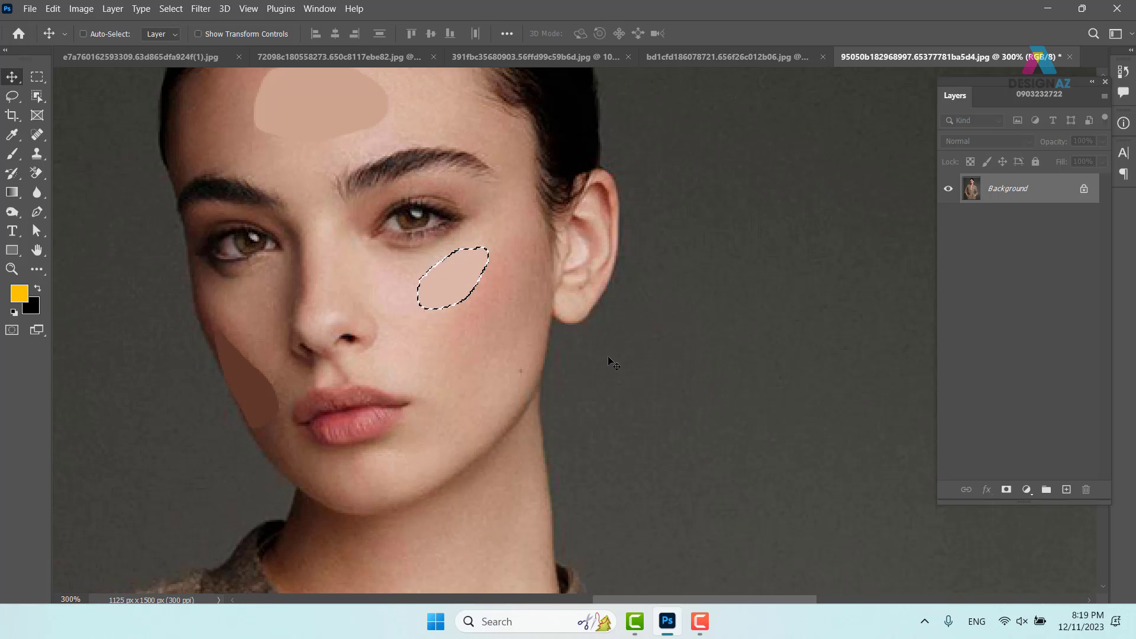
key("ctrl+d")
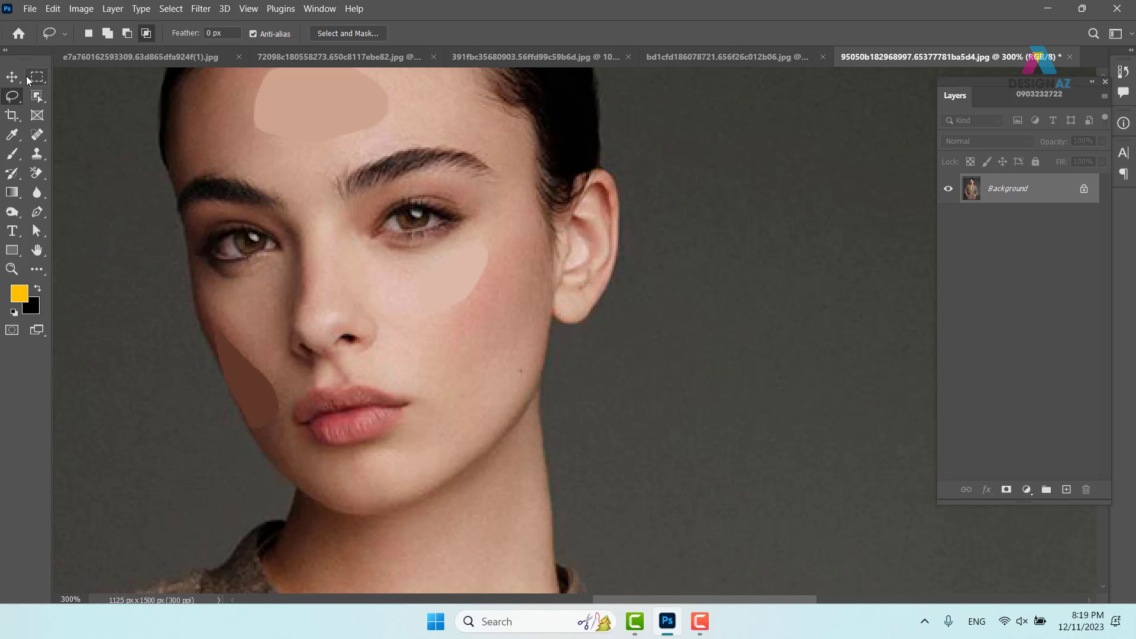
key("v")
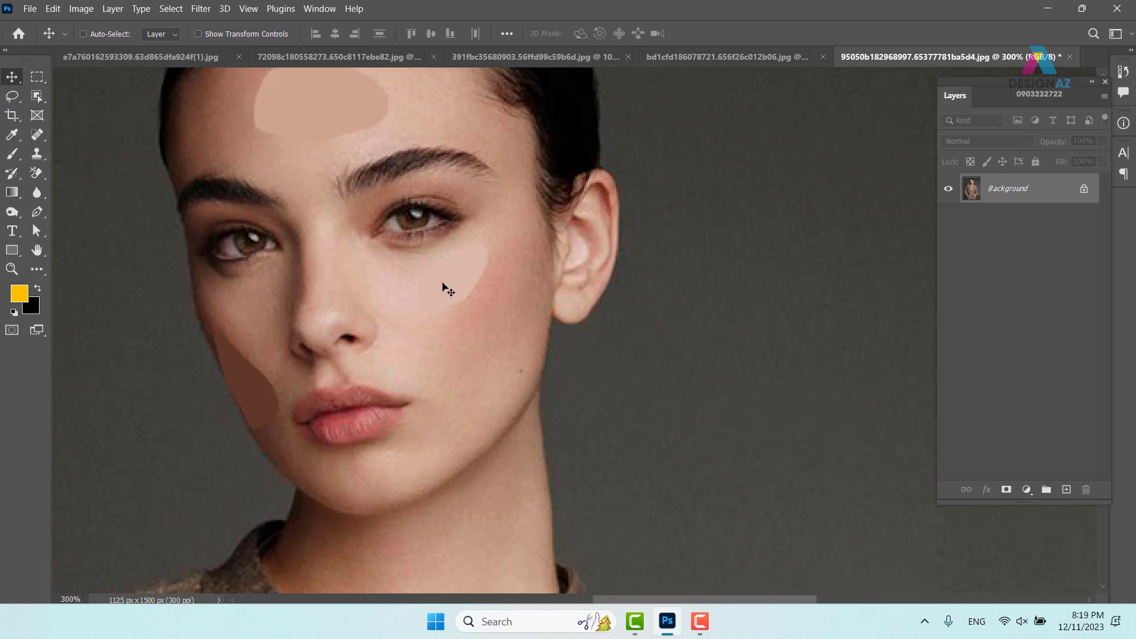
Step: Lasso the face from forehead to mouth so it includes the three averaged skin patches, copy it and deselect
key("ctrl+minus")
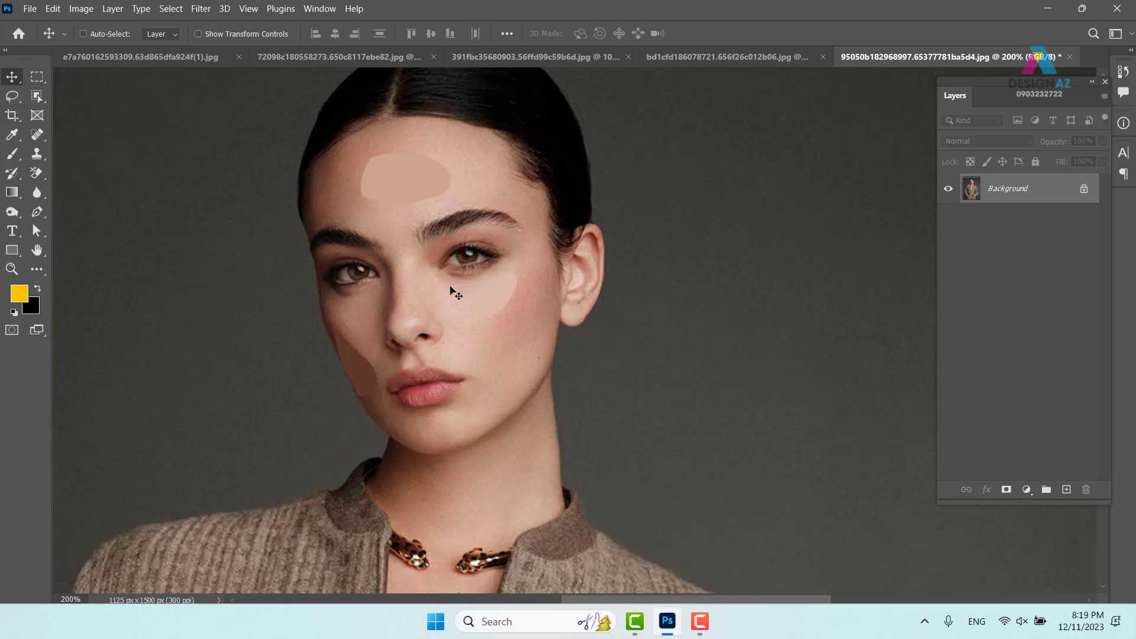
key("l")
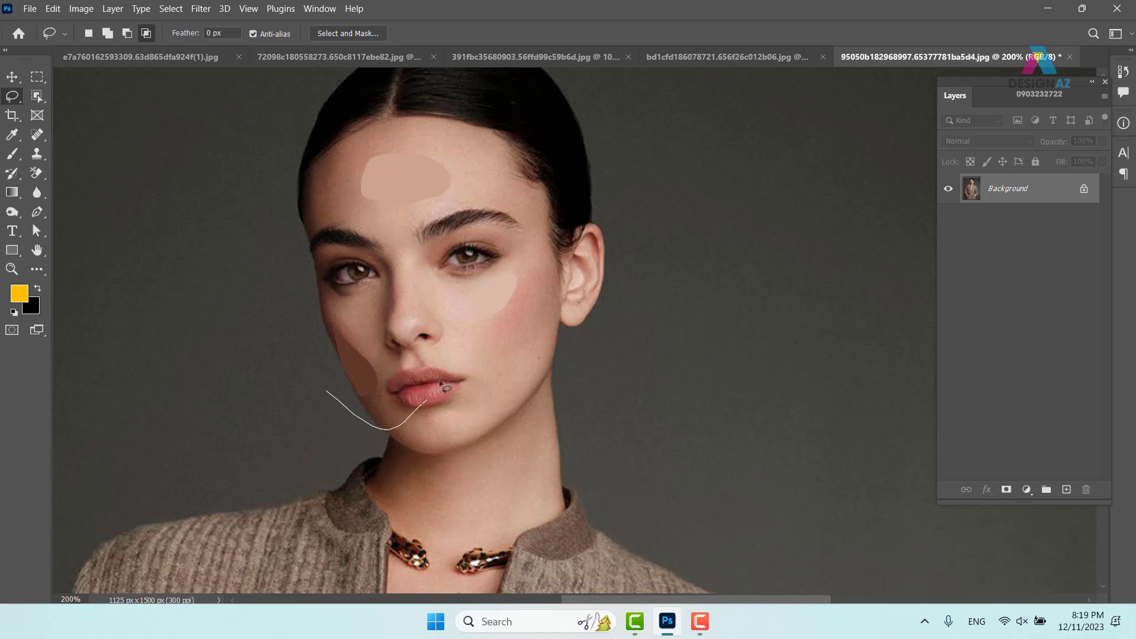
mouse_move(547, 252)
left_mouse_down()
mouse_move(510, 157)
mouse_move(376, 118)
mouse_move(268, 210)
mouse_move(255, 309)
left_mouse_up()
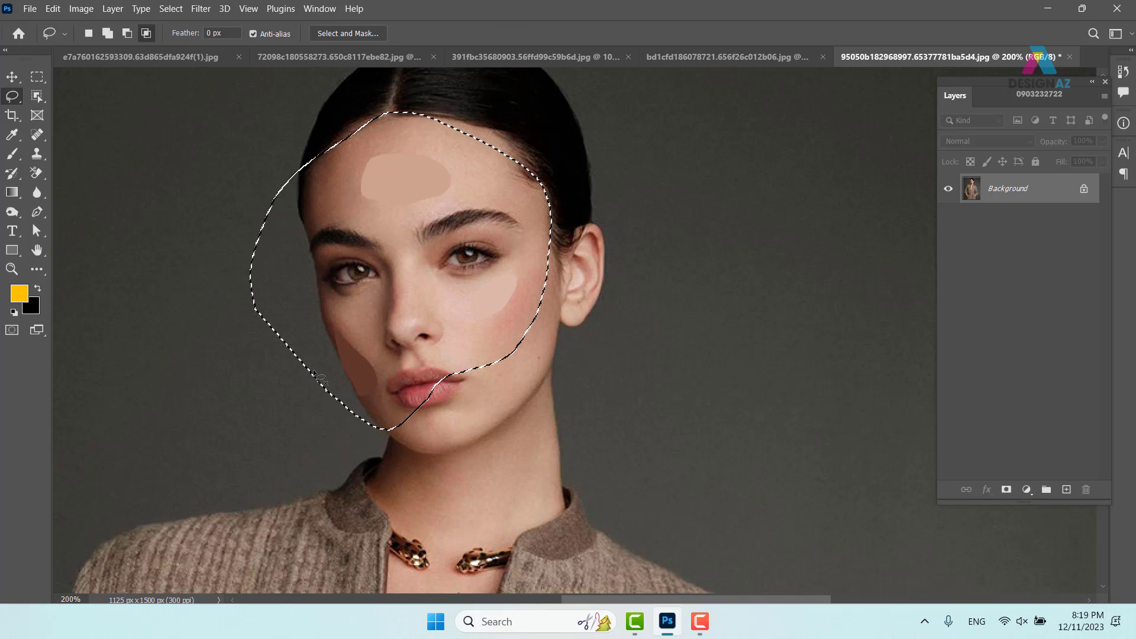
key("ctrl+BackSpace")
key("ctrl+d")
Step: Paste the copied face into bd1cfd186078721.656f26c012b06.jpg and place it on the white background beside the model's chin
left_click(765, 57)
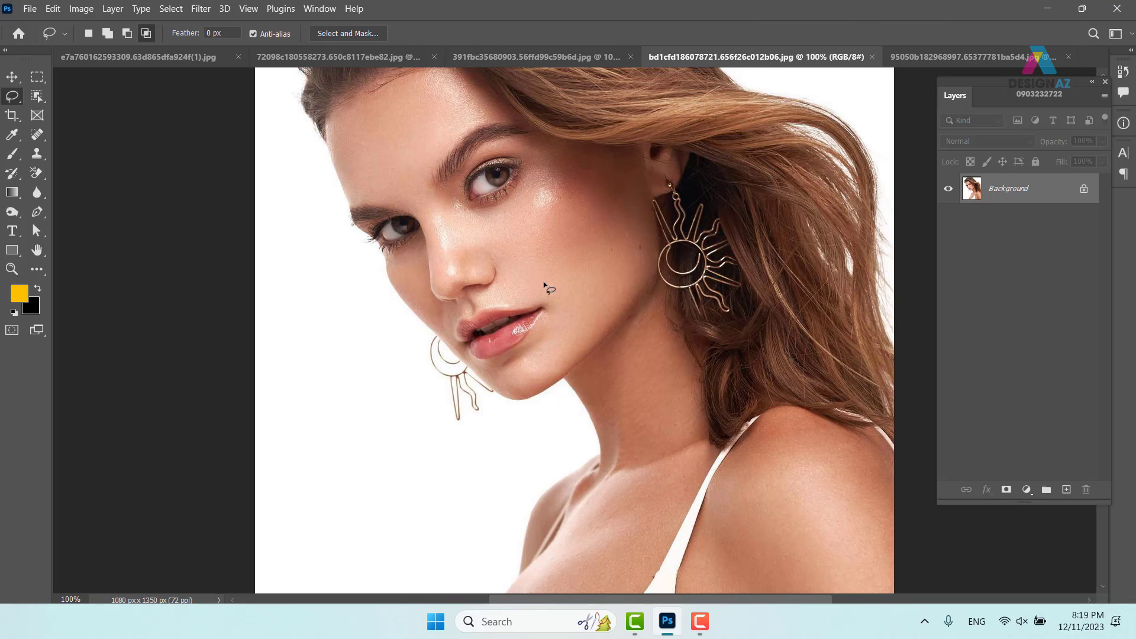
left_click_drag(613, 278, 543, 280)
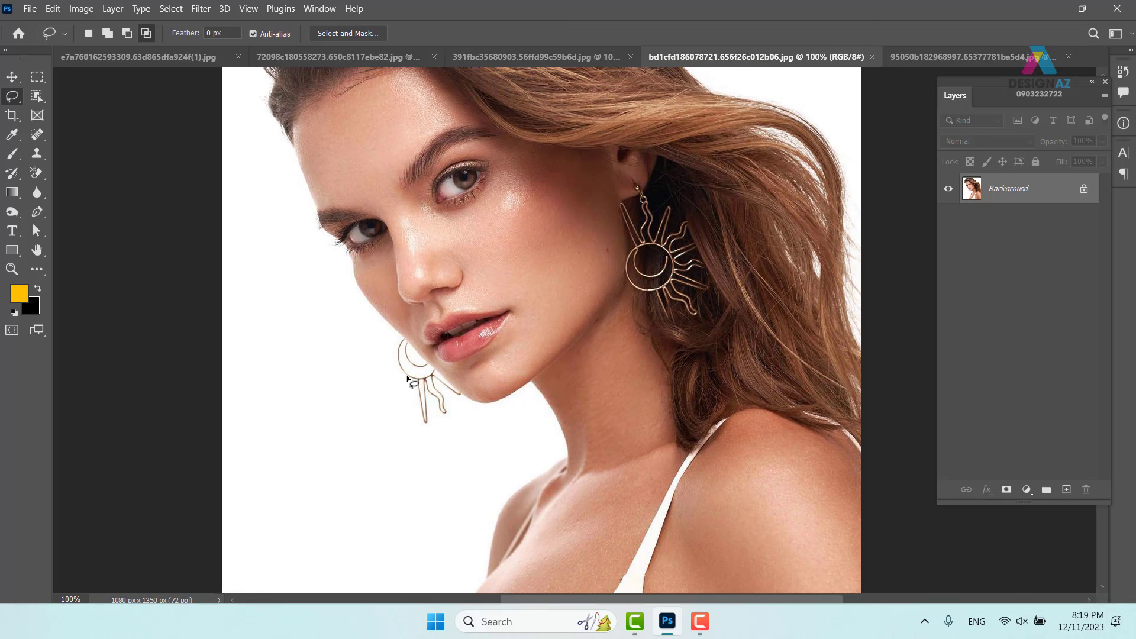
key("ctrl+v")
left_click_drag(562, 342, 319, 349)
key("ctrl+d")
key("v")
left_click_drag(549, 363, 321, 408)
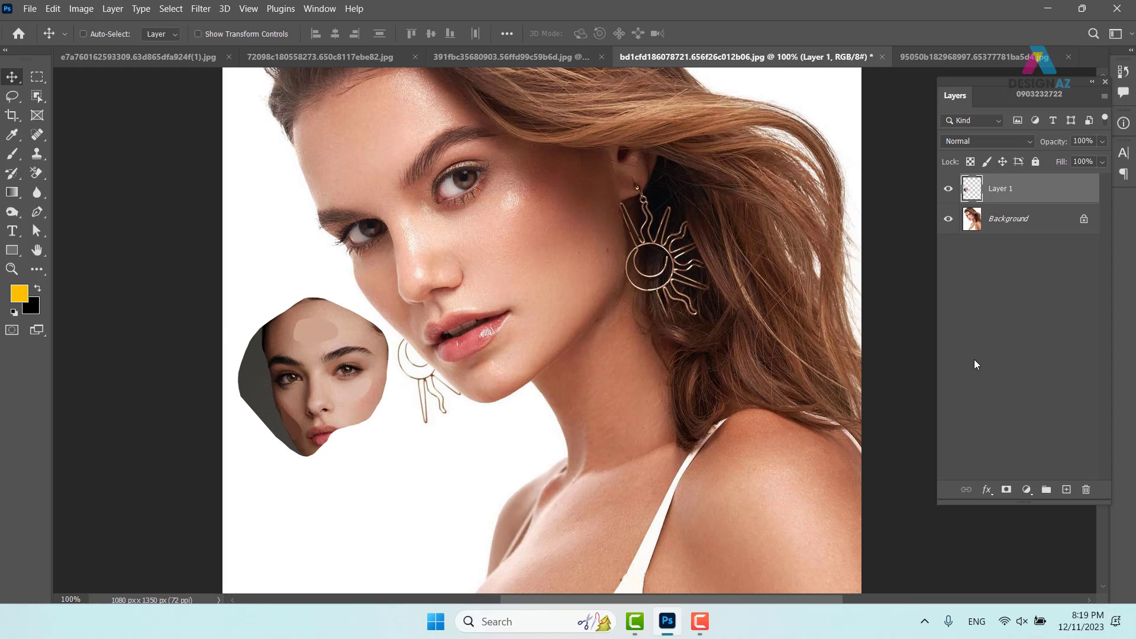
Step: Add a Curves adjustment layer directly above the Background layer and below the pasted face
left_click(1040, 223)
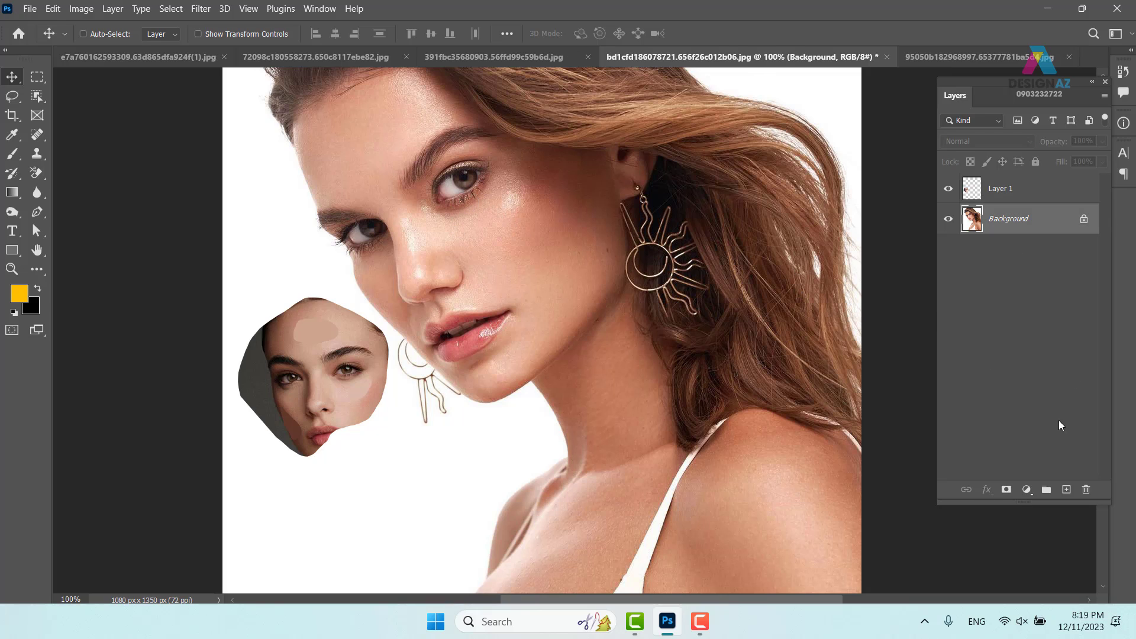
left_click(1026, 490)
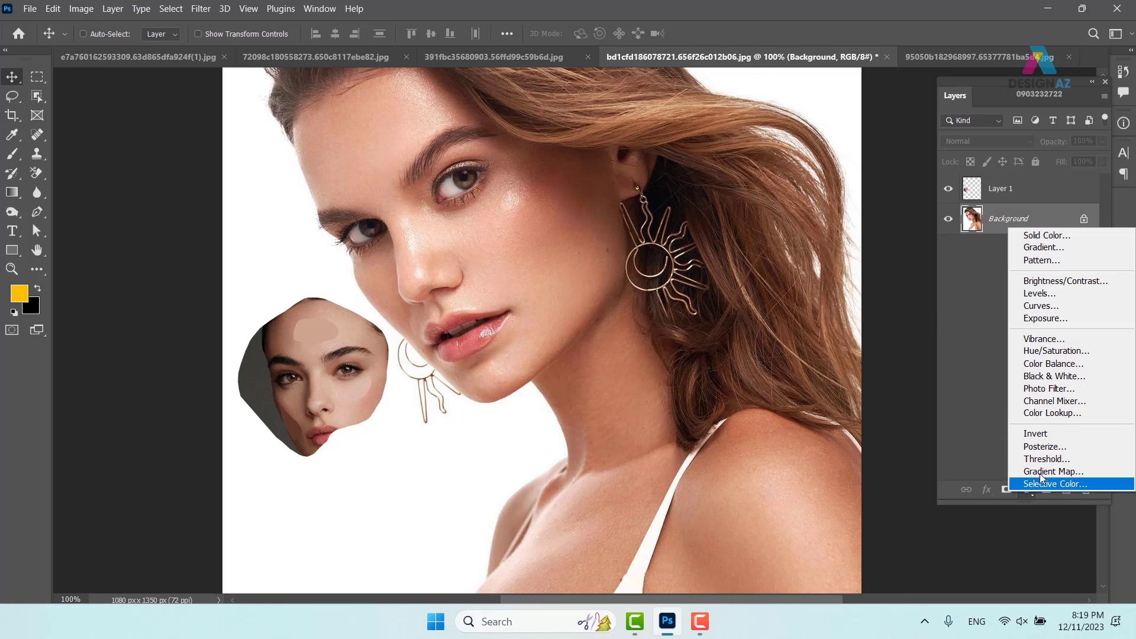
left_click(1039, 305)
left_click_drag(734, 97, 753, 132)
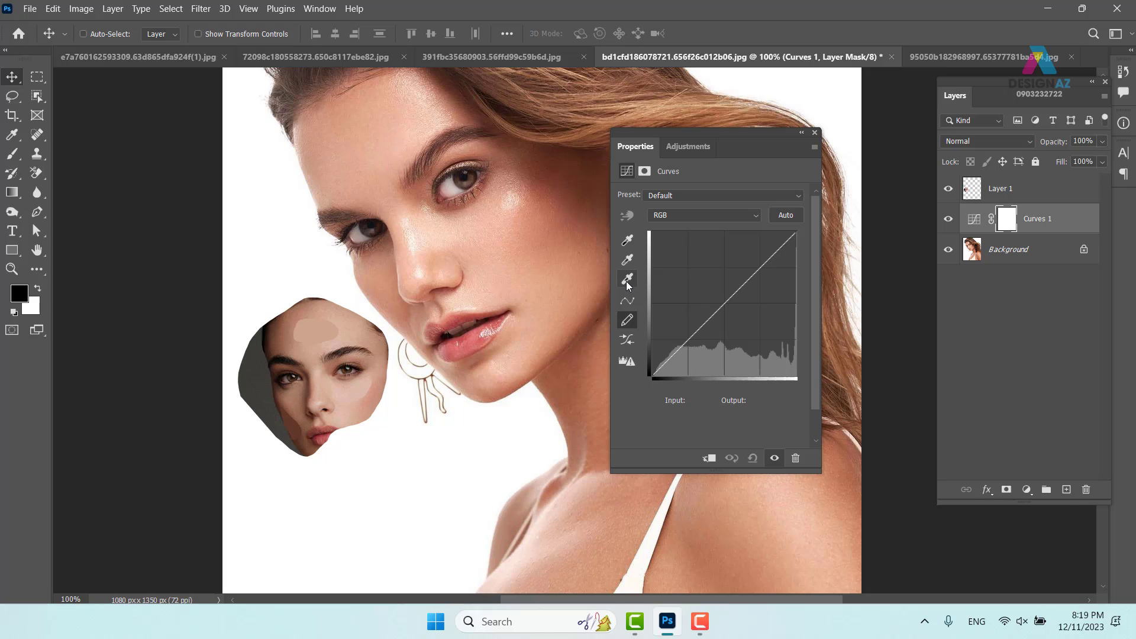
double_click(627, 240)
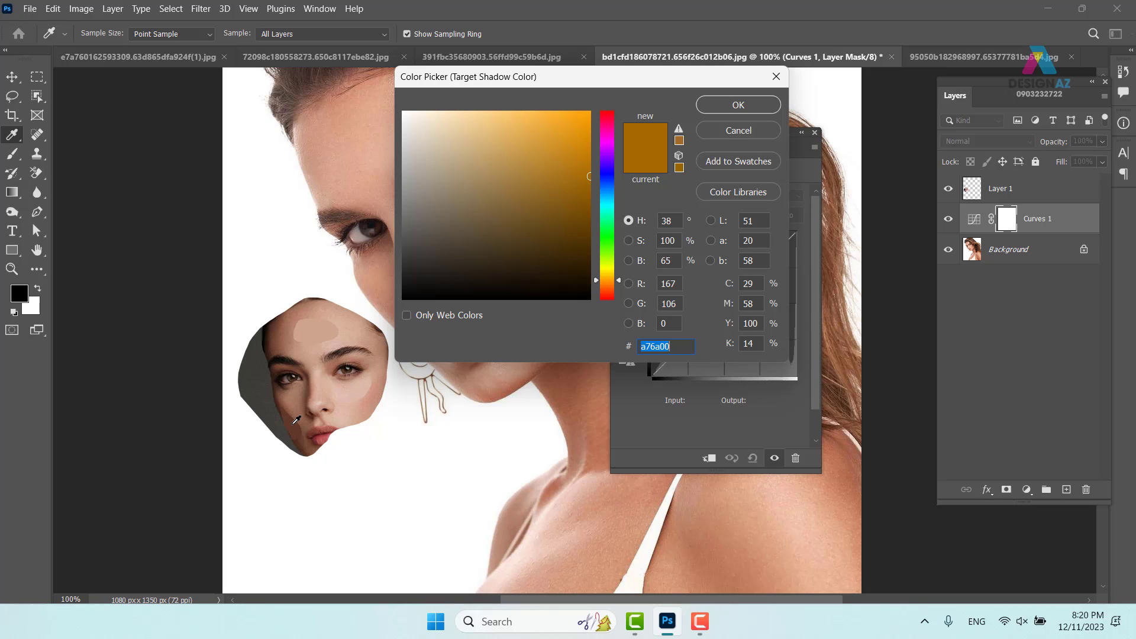
type("ffffff")
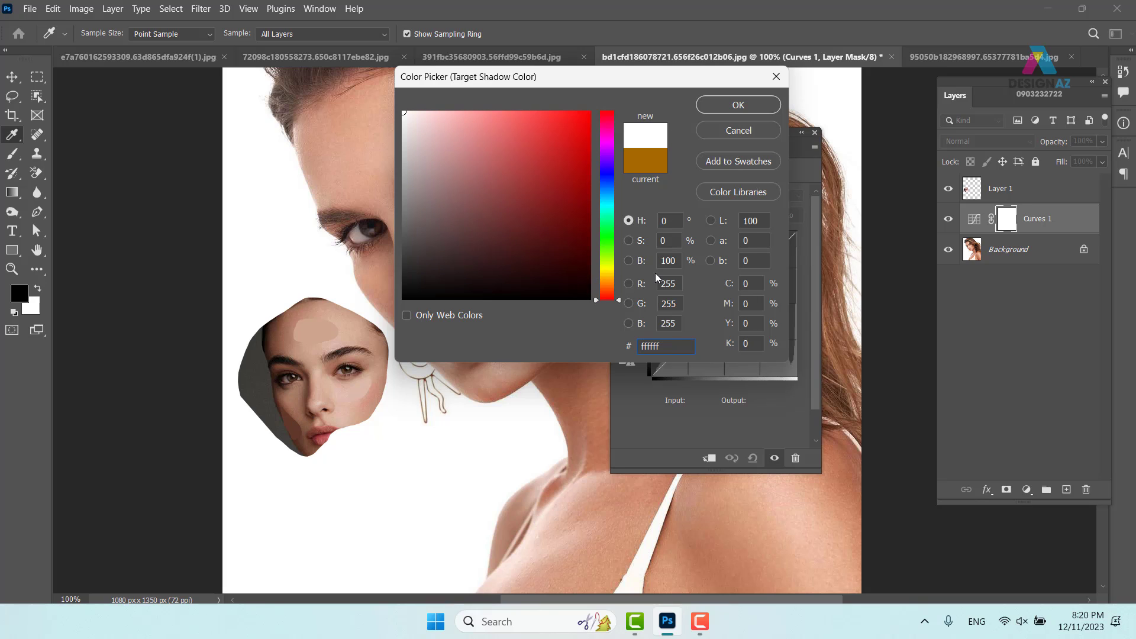
left_click(297, 426)
left_click(754, 132)
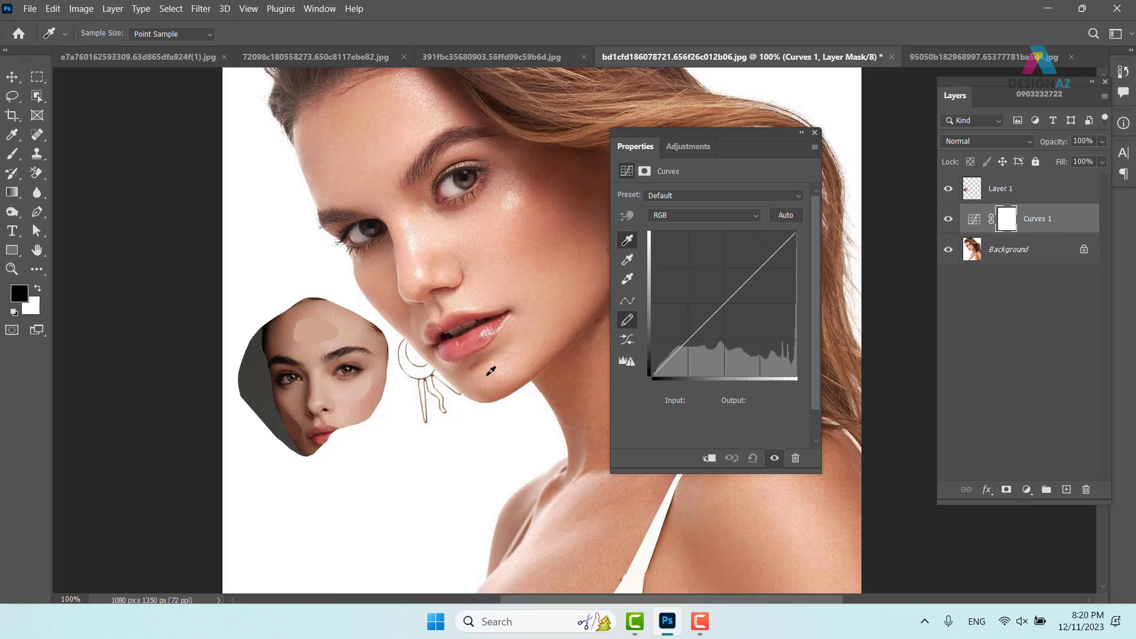
Step: Move Curves 1 above Layer 1 and try target shadow colour 5e382a, sampled from the pasted face's cheek patch, on the shadow under the jaw
left_click_drag(1055, 224, 1047, 189)
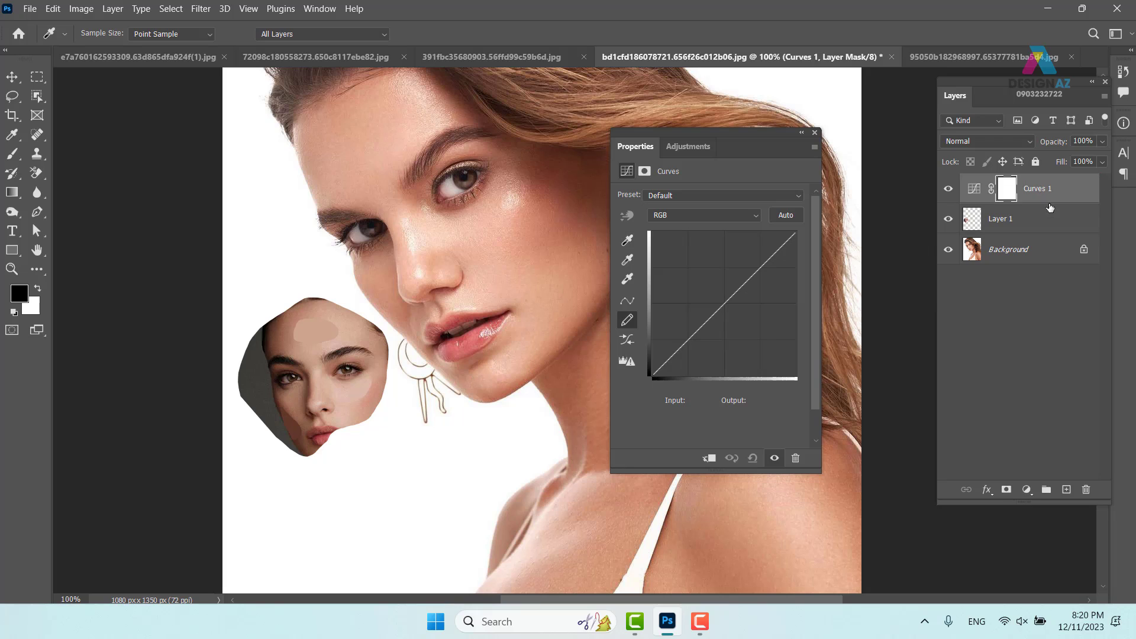
left_click(973, 188)
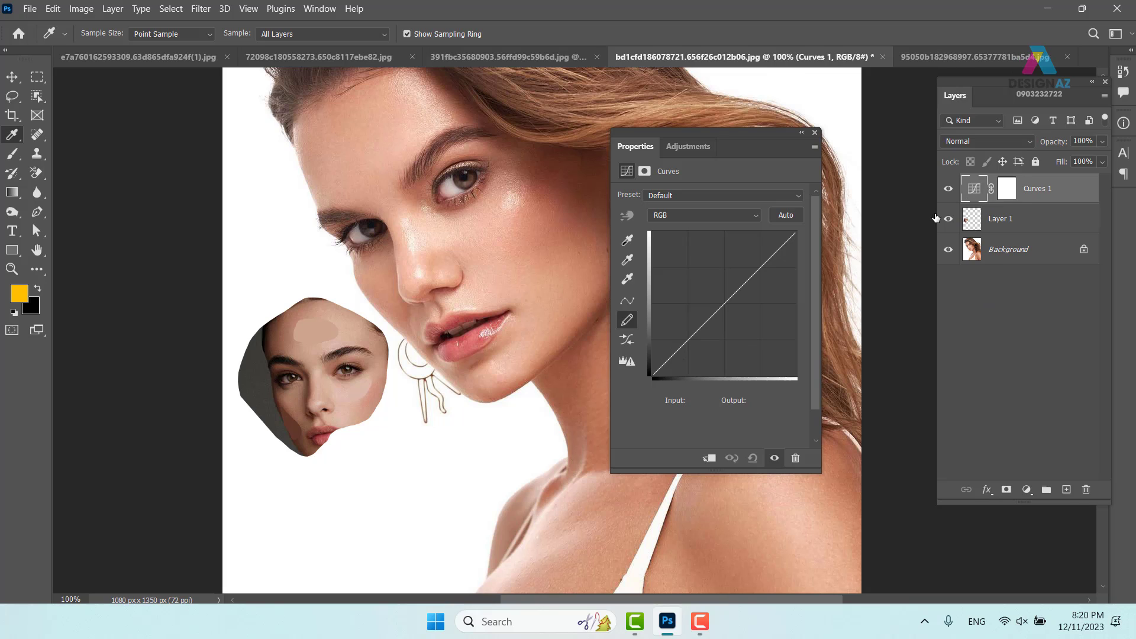
double_click(627, 241)
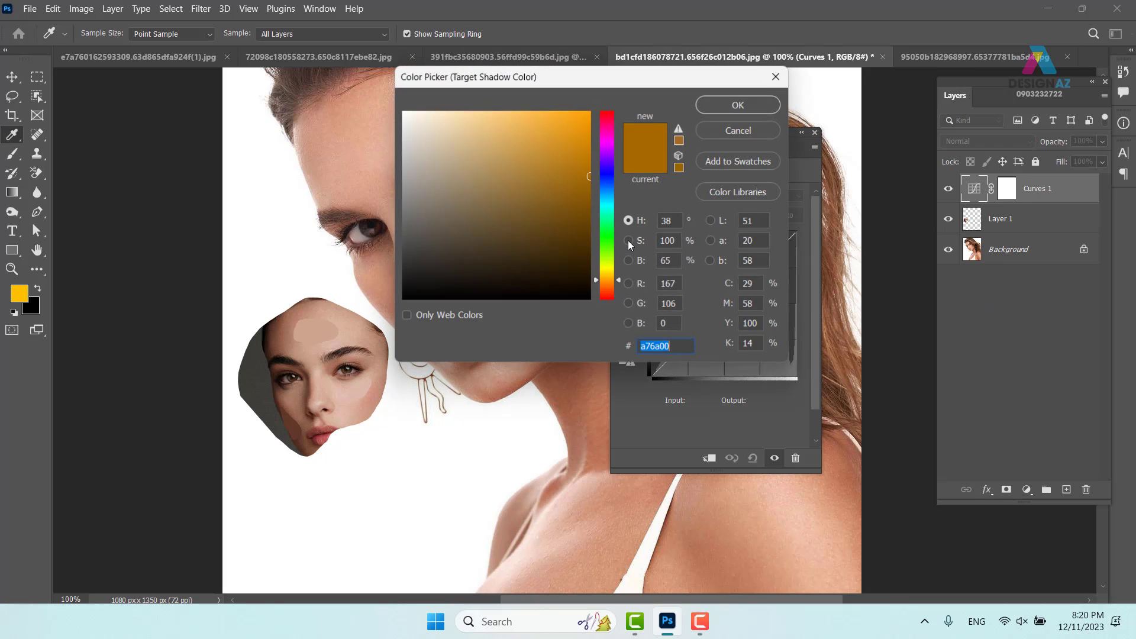
left_click(297, 421)
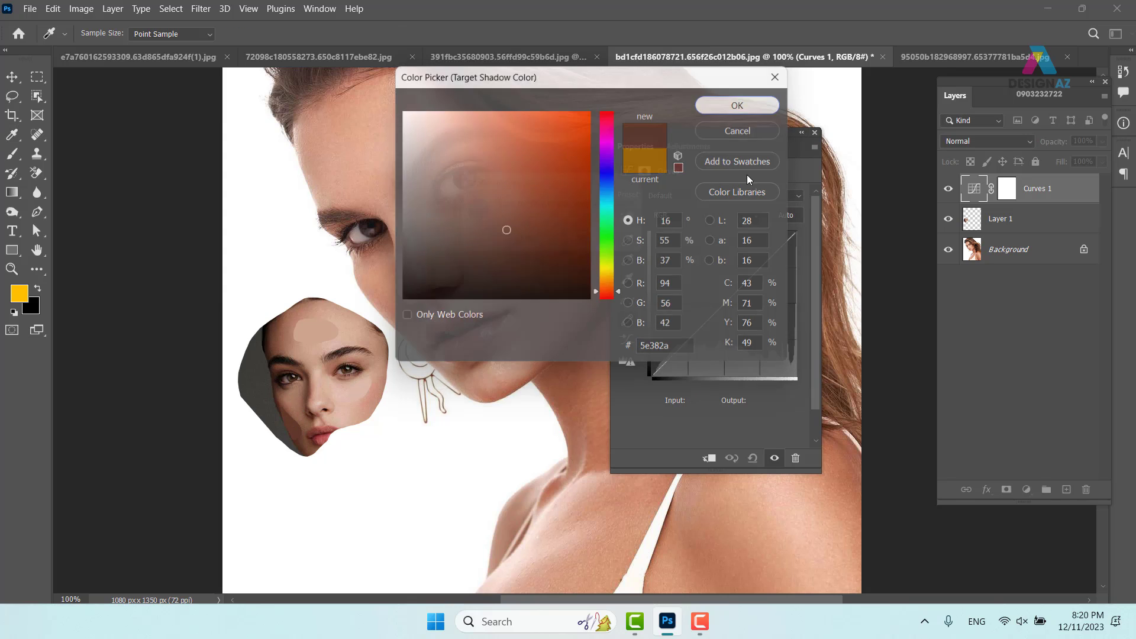
left_click(749, 102)
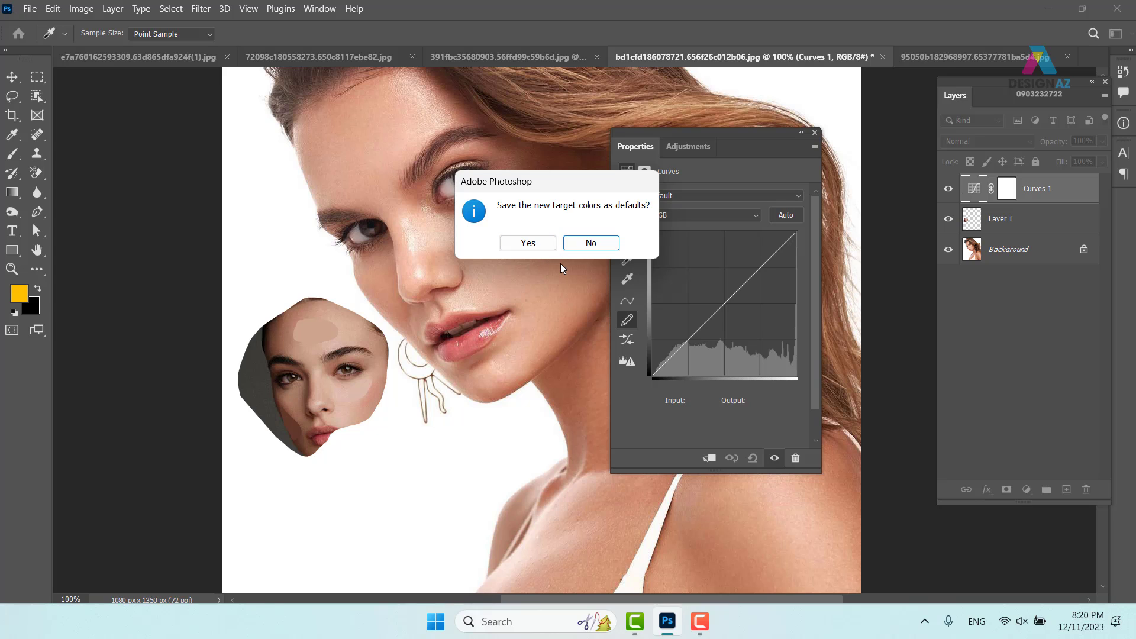
left_click(594, 244)
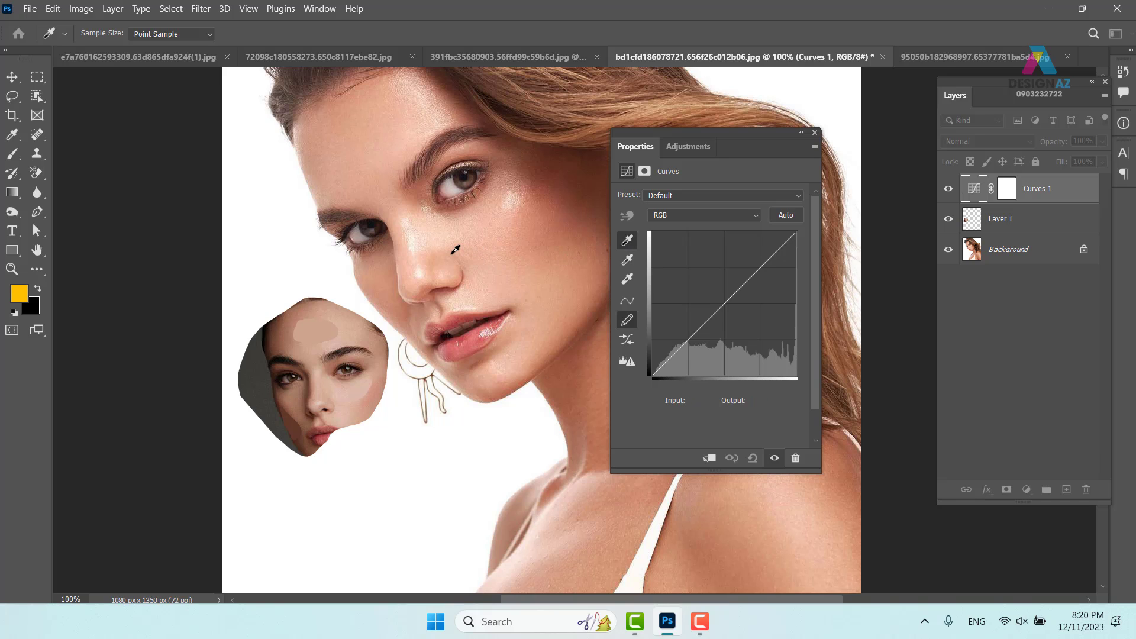
left_click(568, 354)
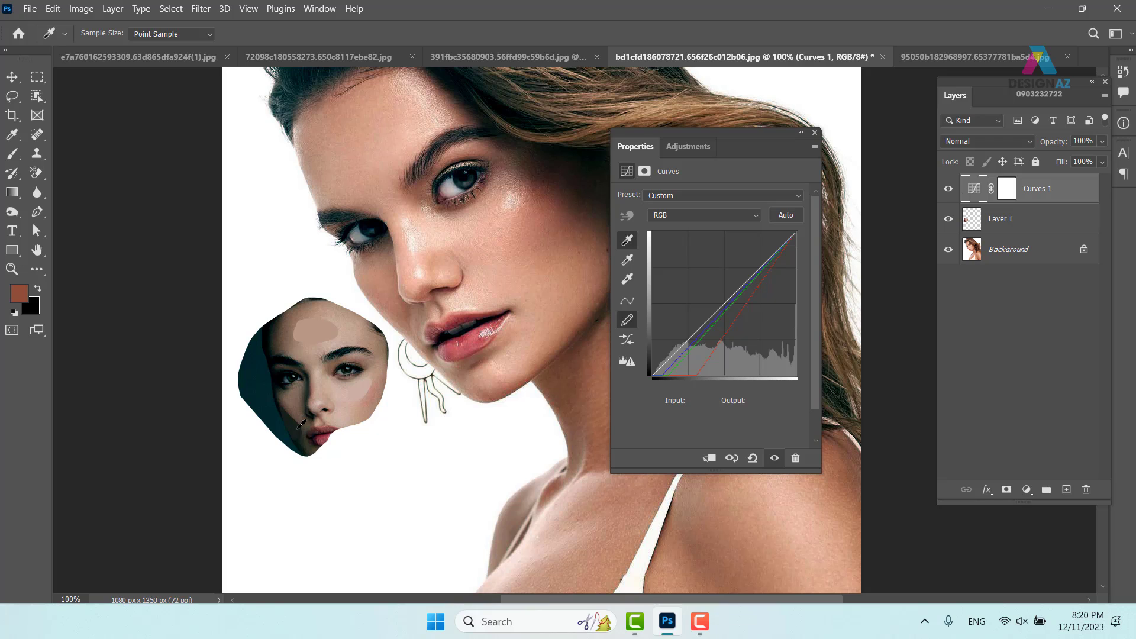
Step: Undo the shadow correction and move Layer 1 above Curves 1
key("ctrl+z")
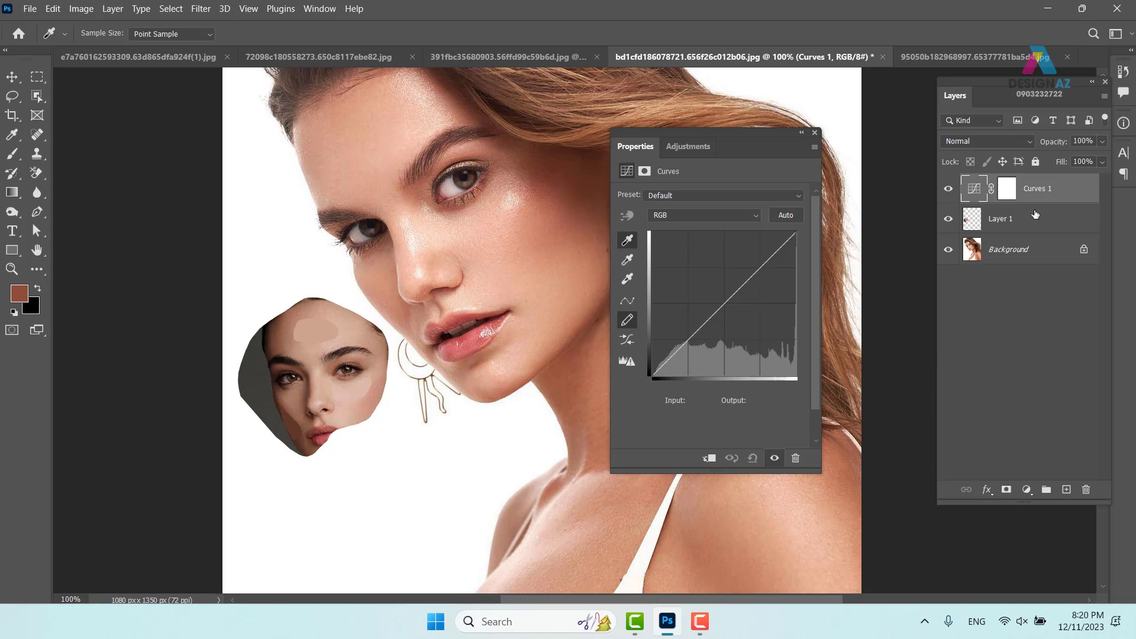
left_click(814, 132)
left_click_drag(1030, 226, 1009, 181)
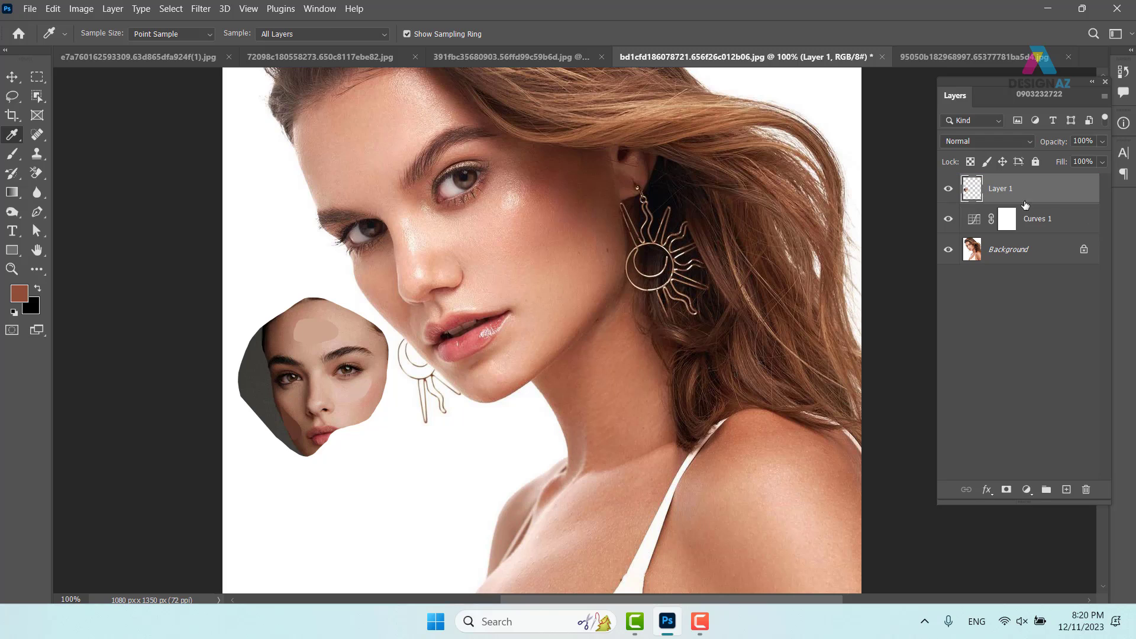
Step: Set Curves 1's target shadow colour to 5e382a from the pasted cheek patch, without saving it as default, and apply it to the jaw shadow
left_click(977, 227)
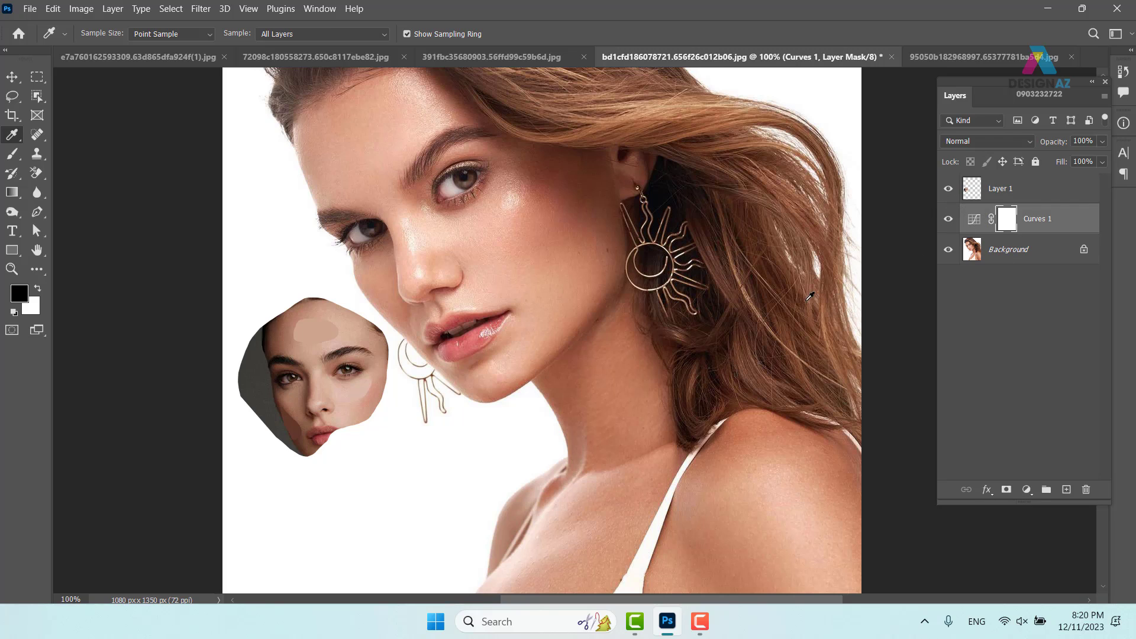
double_click(974, 219)
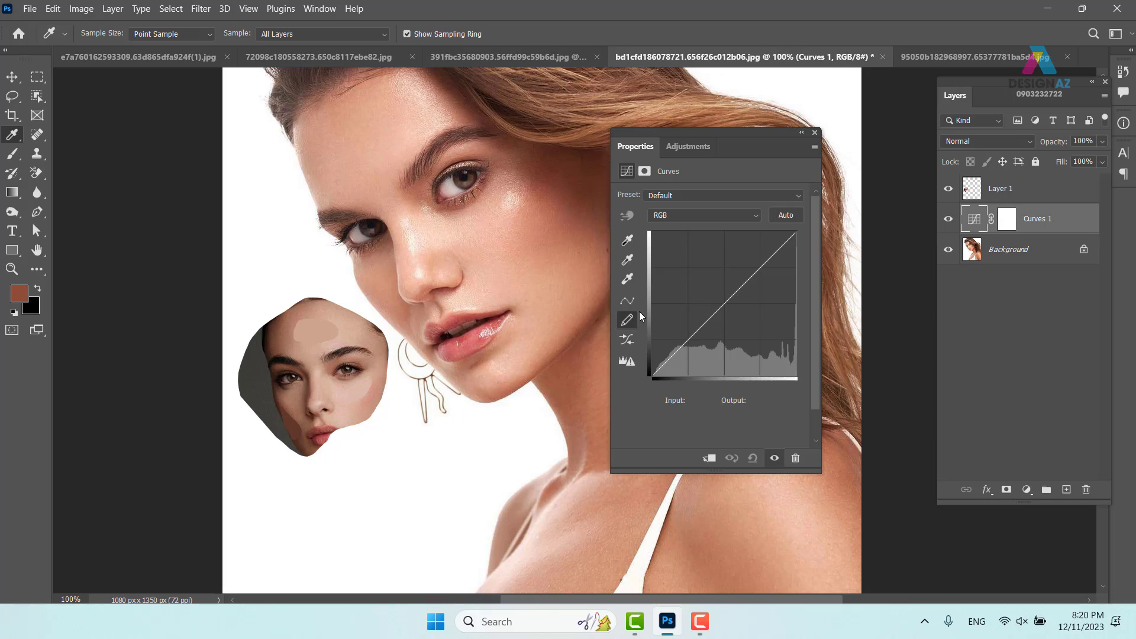
double_click(627, 242)
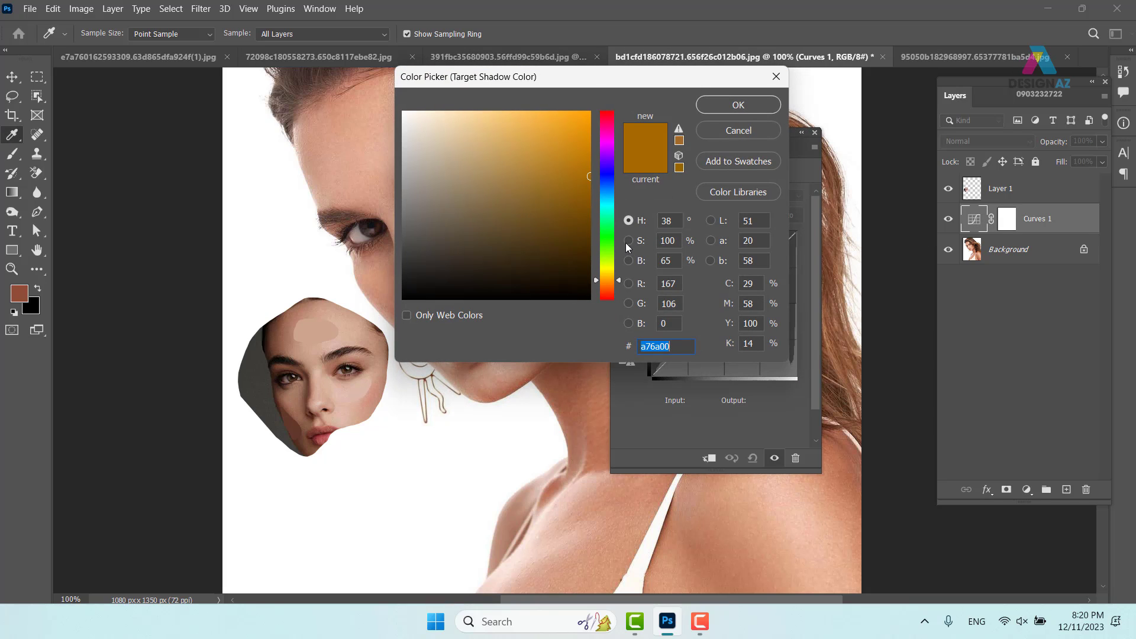
left_click(296, 429)
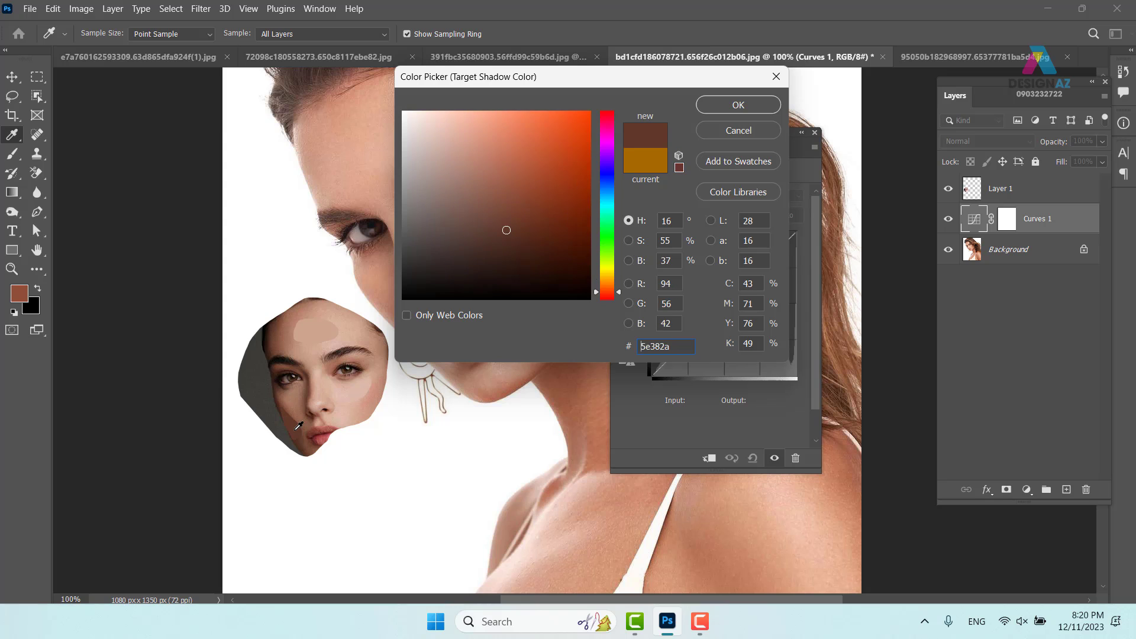
left_click(747, 104)
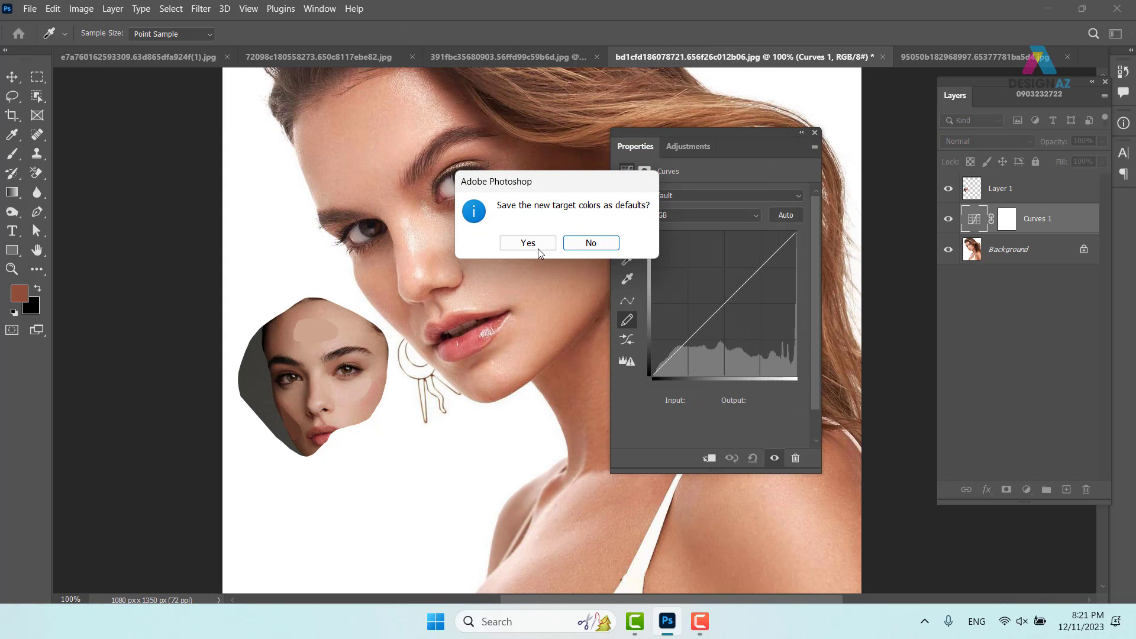
left_click(594, 246)
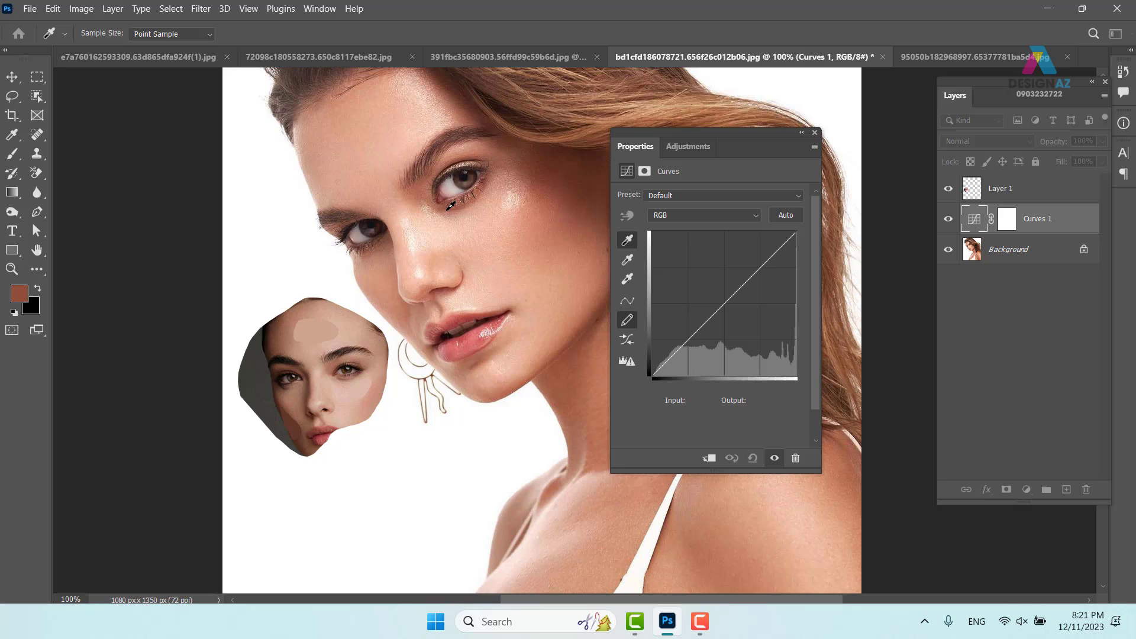
left_click(626, 243)
left_click(585, 327)
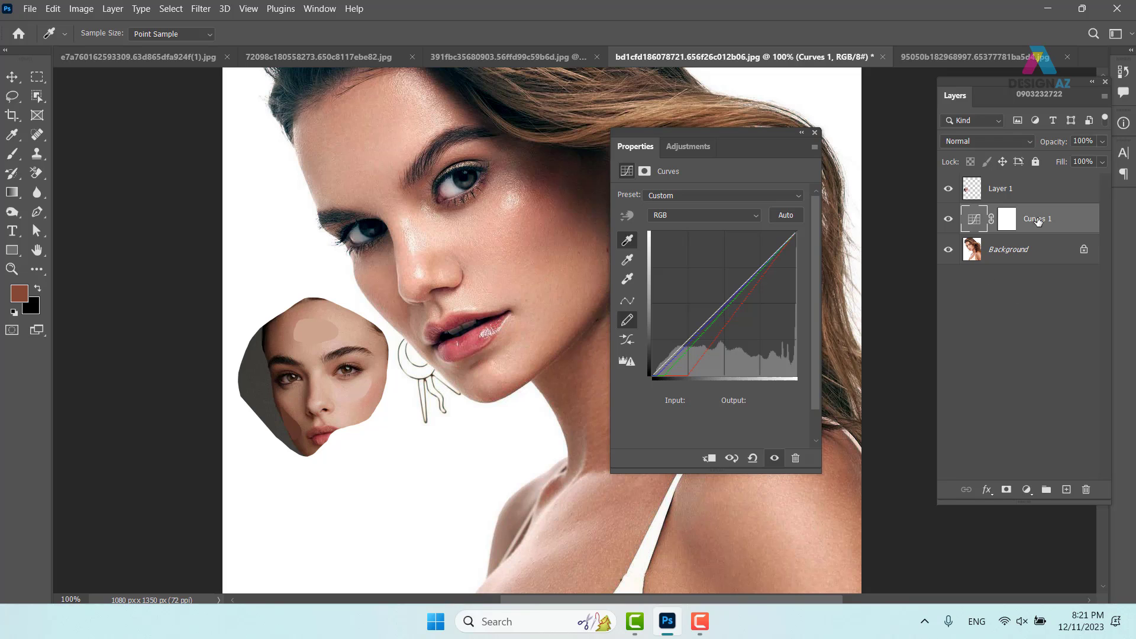
Step: Set the target midtone colour to cea58f from the pasted forehead patch, without saving it as default, and apply it to the model's forehead
double_click(627, 263)
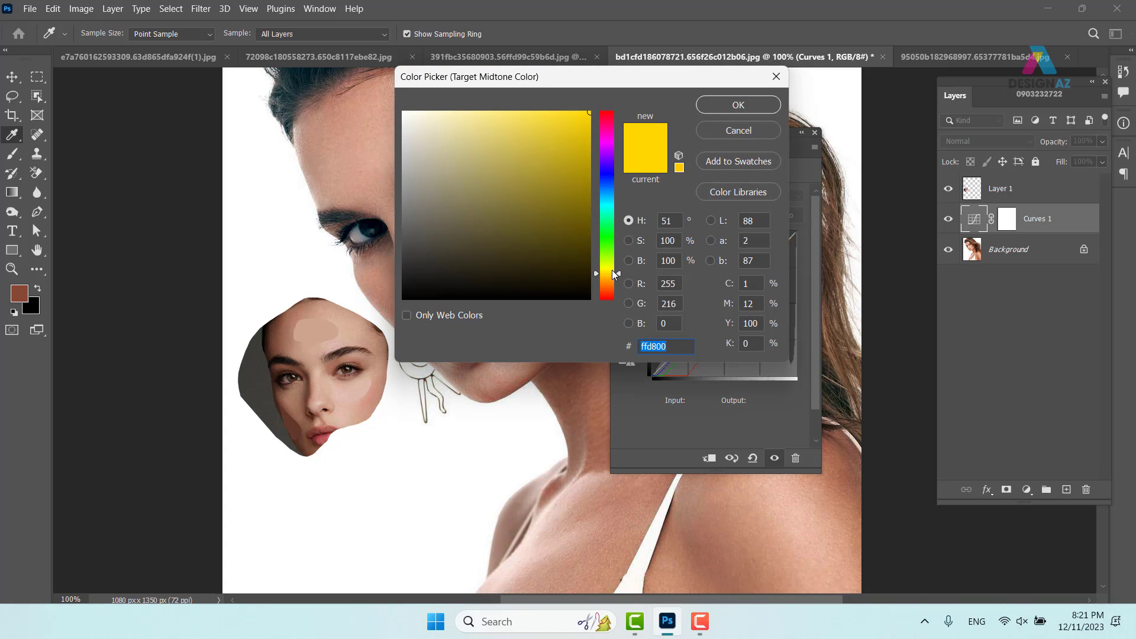
left_click(312, 327)
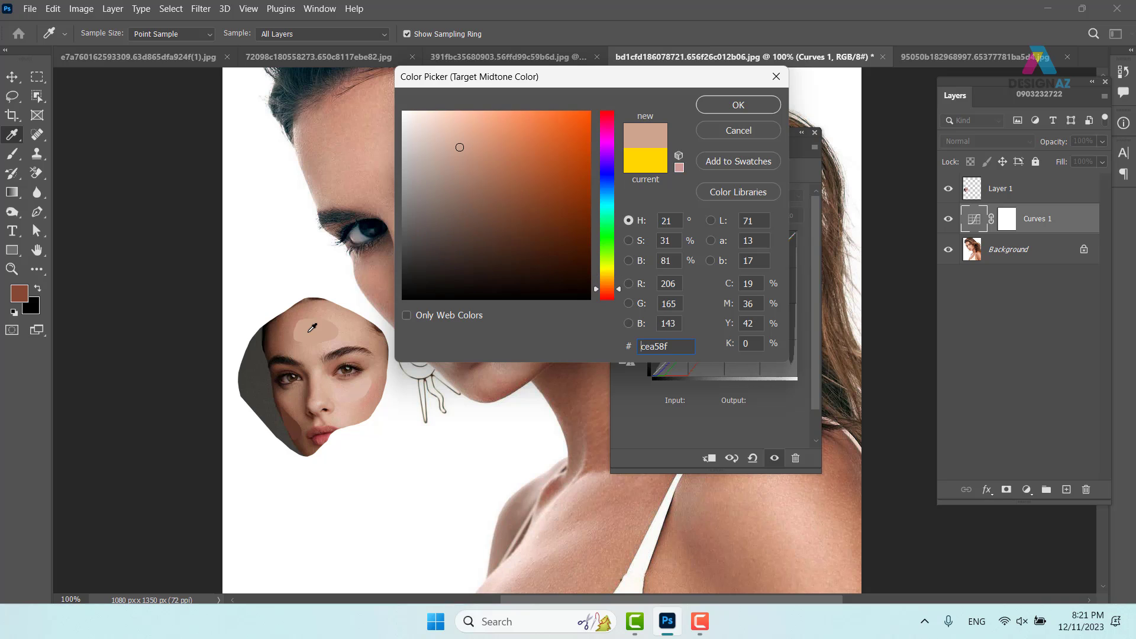
left_click(748, 105)
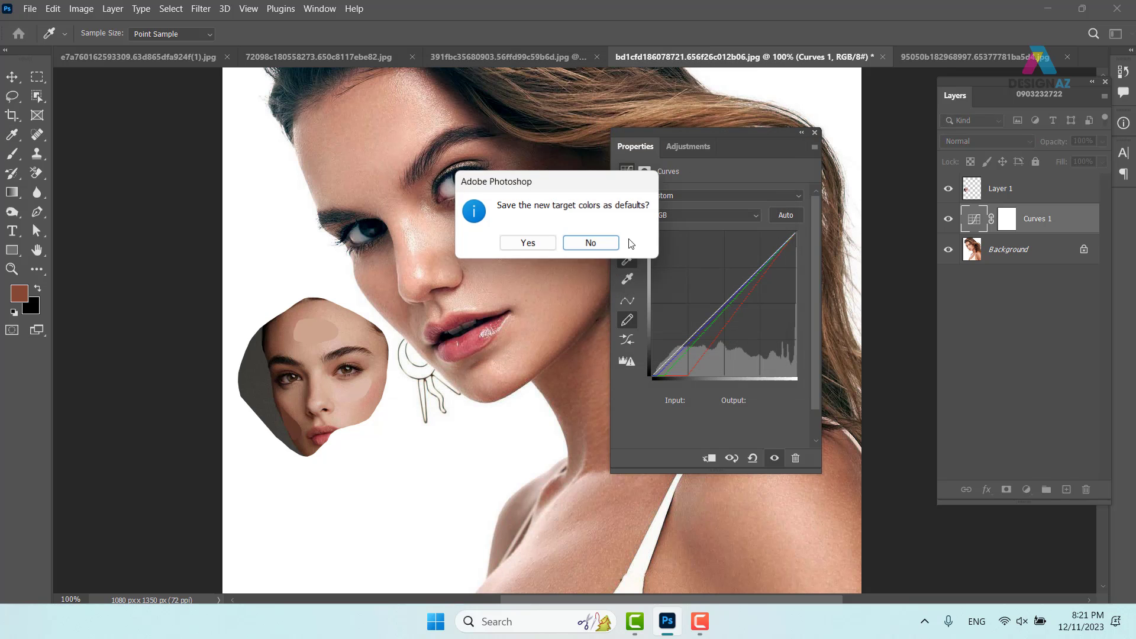
left_click(609, 244)
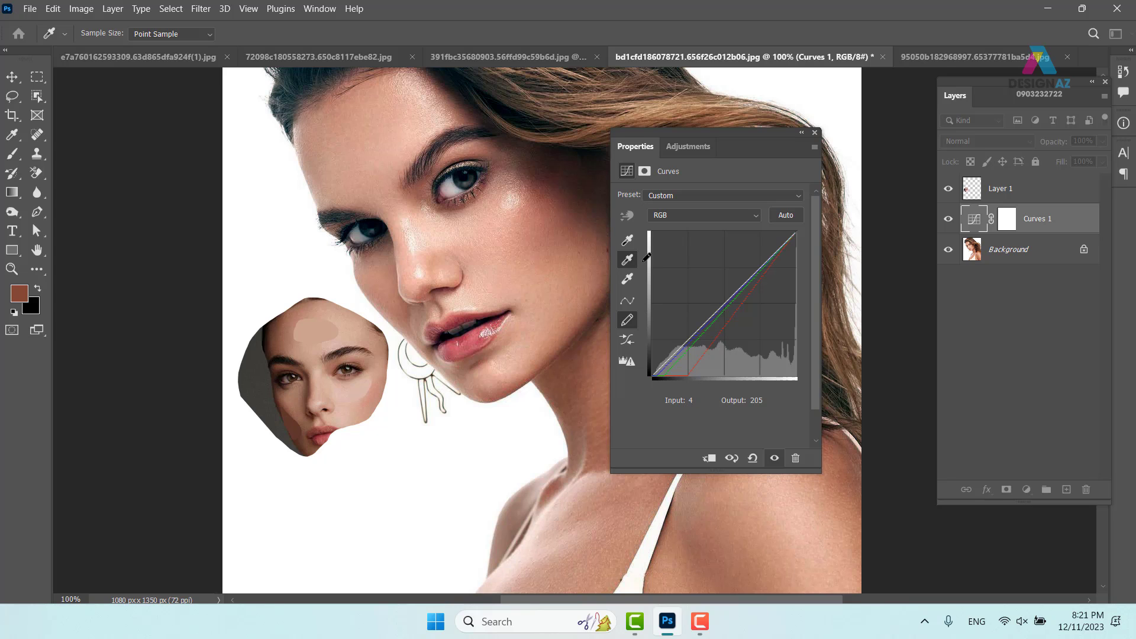
left_click(366, 145)
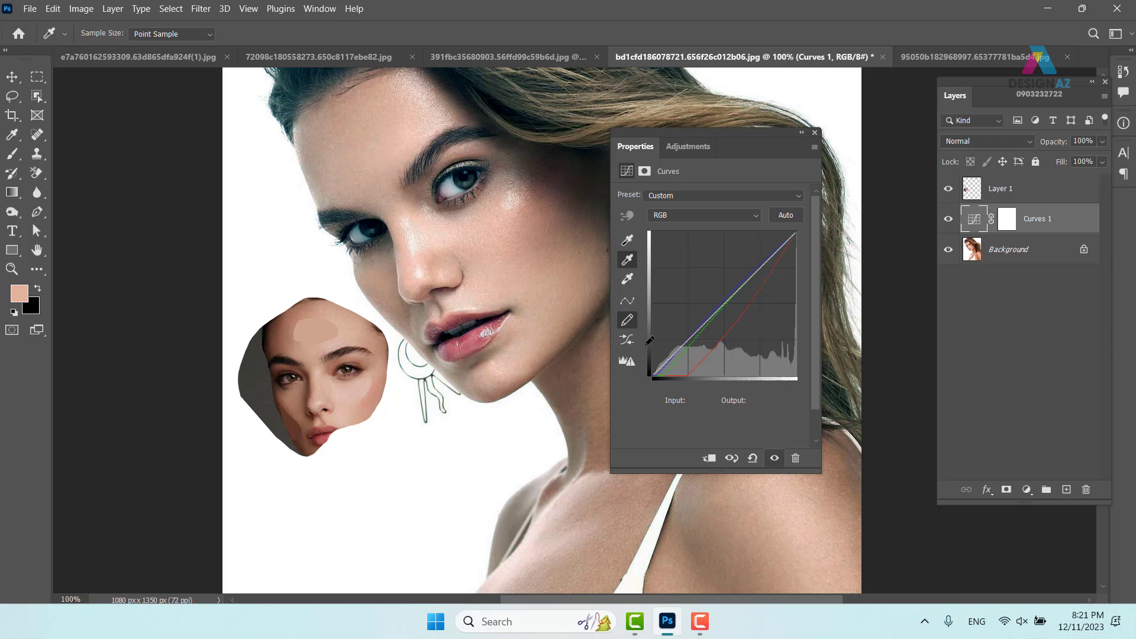
Step: Set the target highlight colour to dcb8a9 from the pasted cheek patch, without saving it as default, and apply it to the model's cheek highlight
double_click(628, 280)
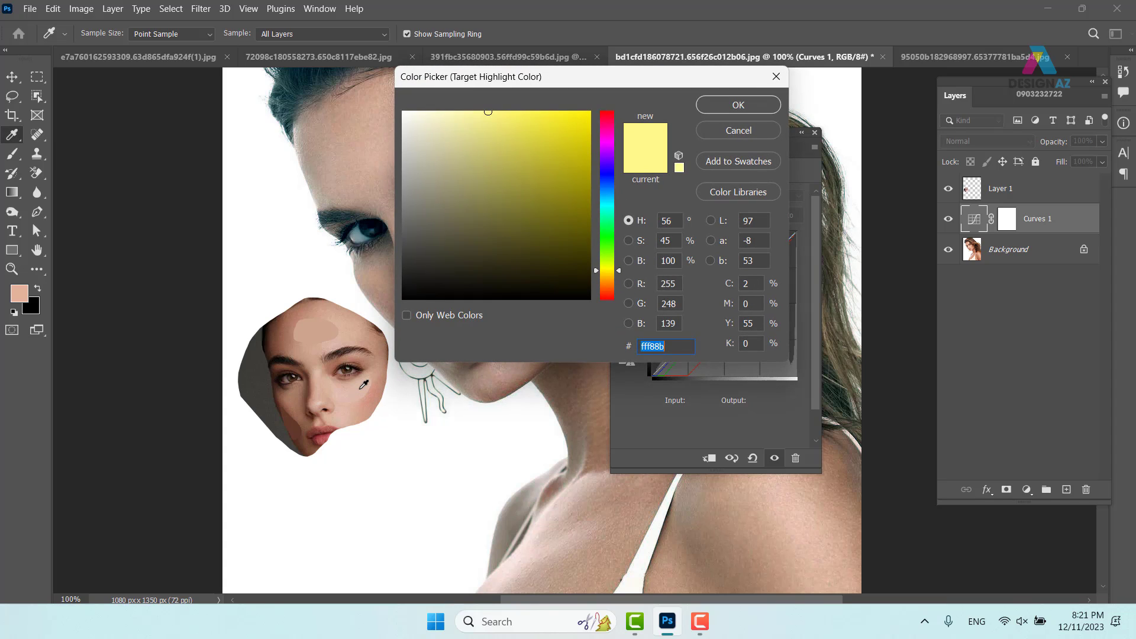
left_click(361, 388)
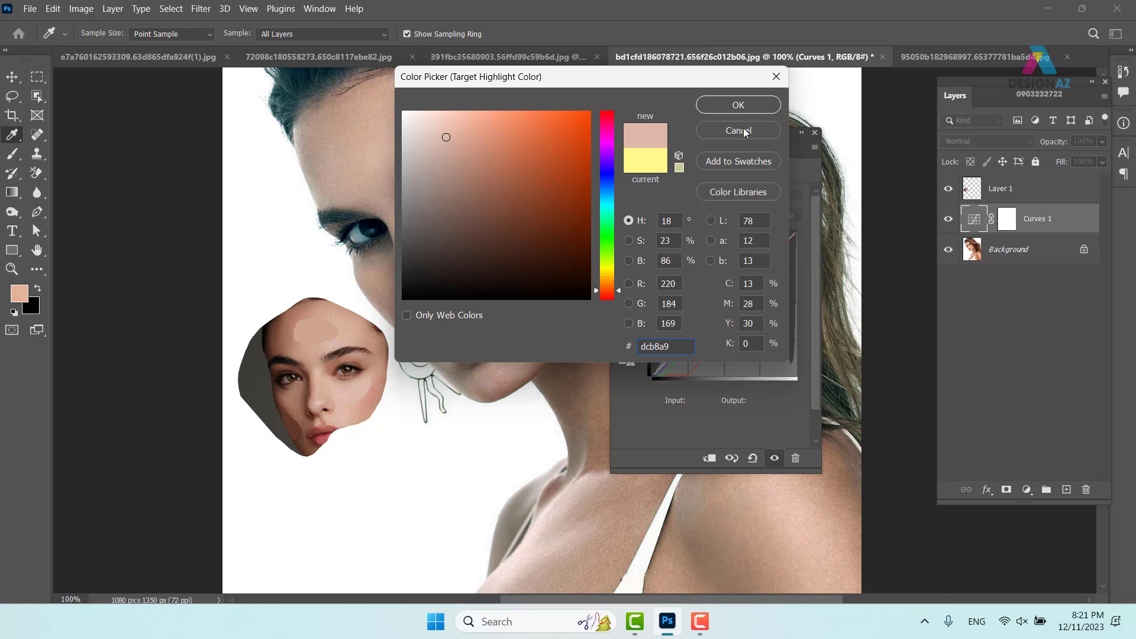
left_click(739, 105)
left_click(591, 242)
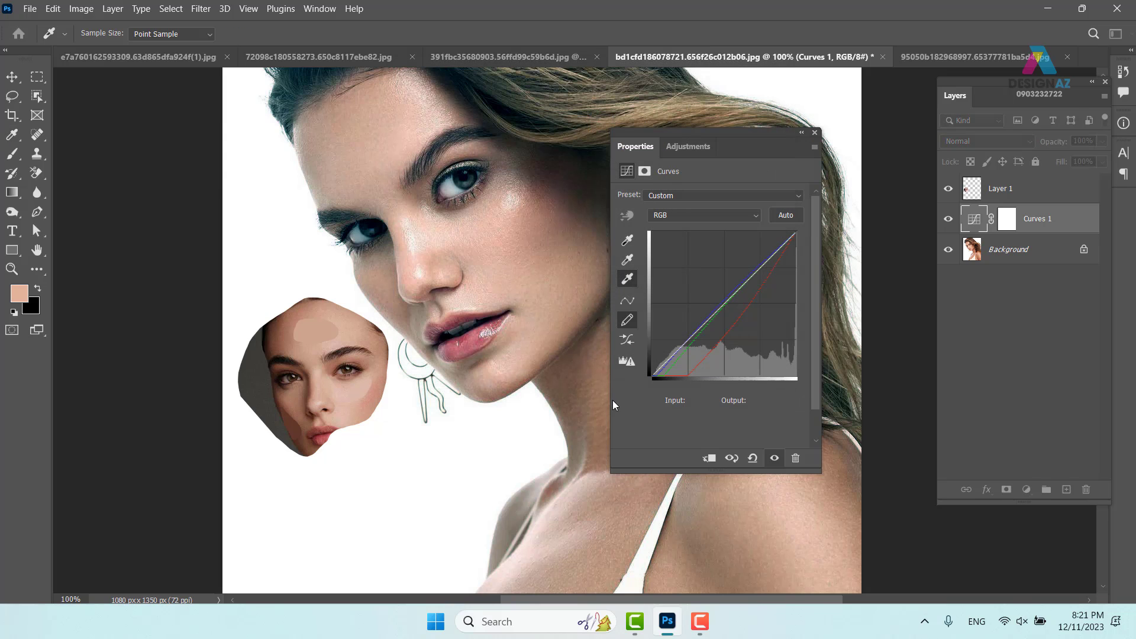
left_click(515, 204)
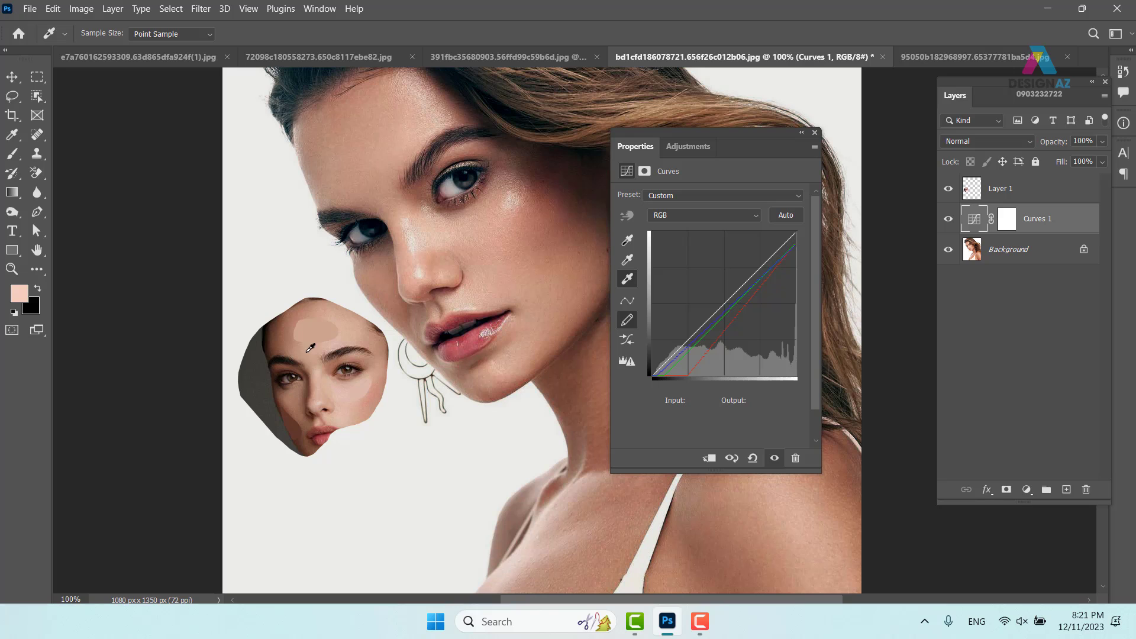
Step: Close the Curves settings and compare the portrait with and without Curves 1
left_click(814, 133)
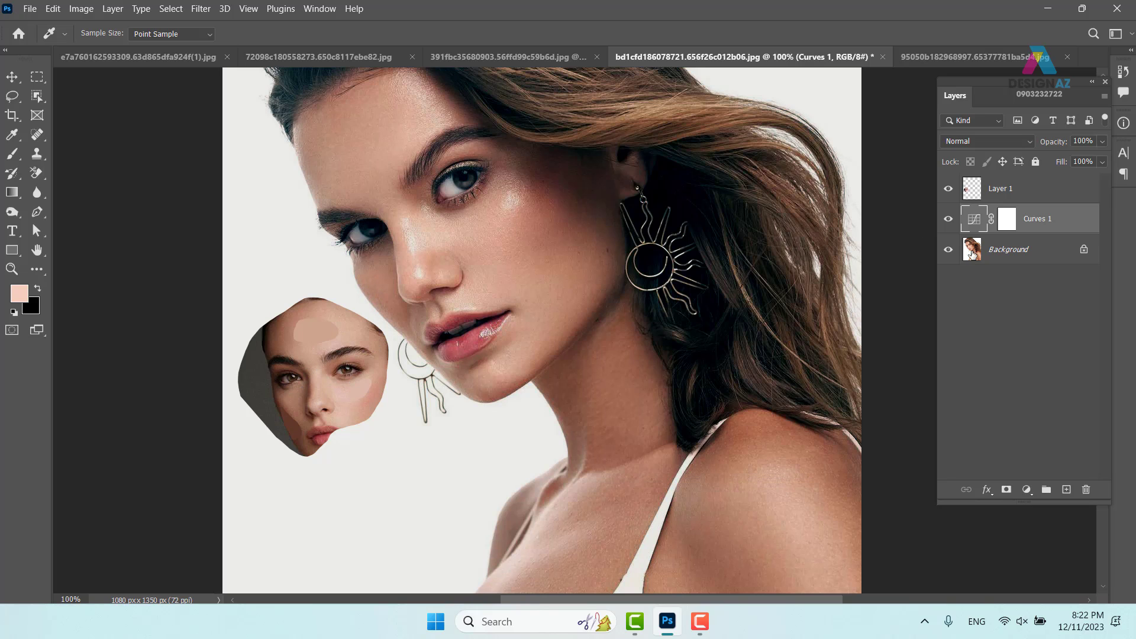
left_click(948, 219)
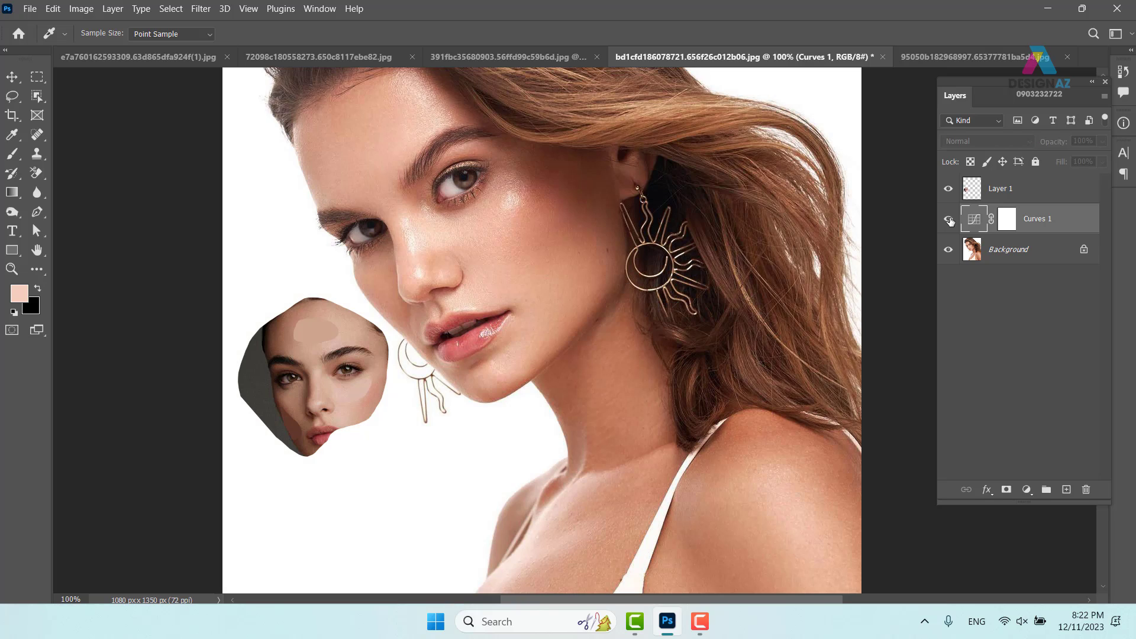
left_click(948, 219)
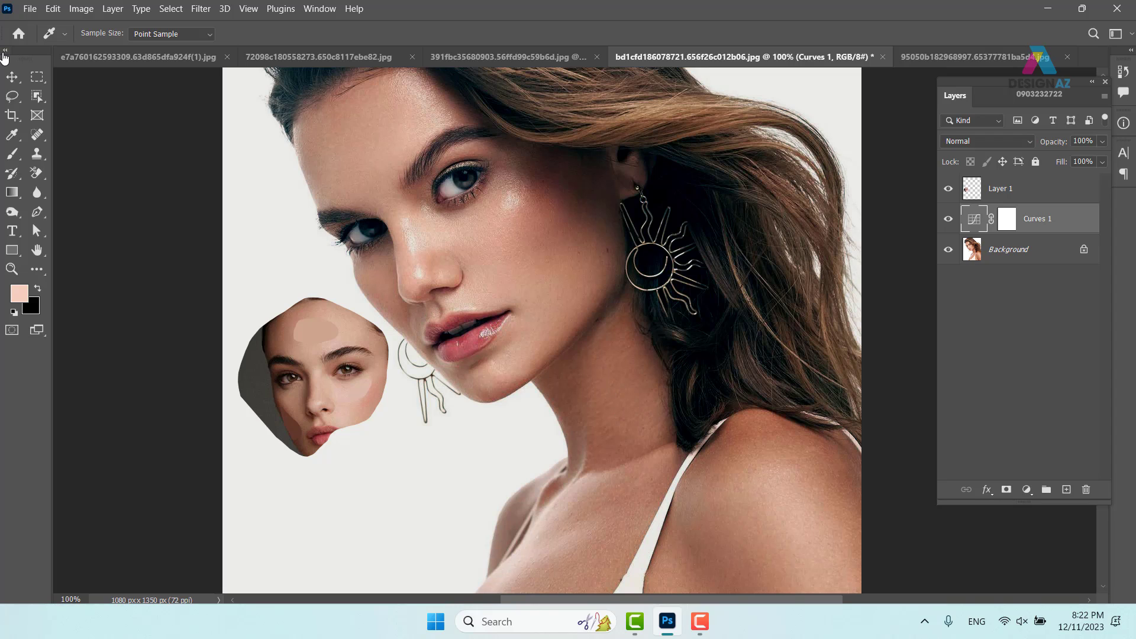
Step: Activate the Move tool and switch to the handbag photo 391fbc35680903.56ffd99c59b6d.jpg
left_click(15, 78)
left_click(495, 52)
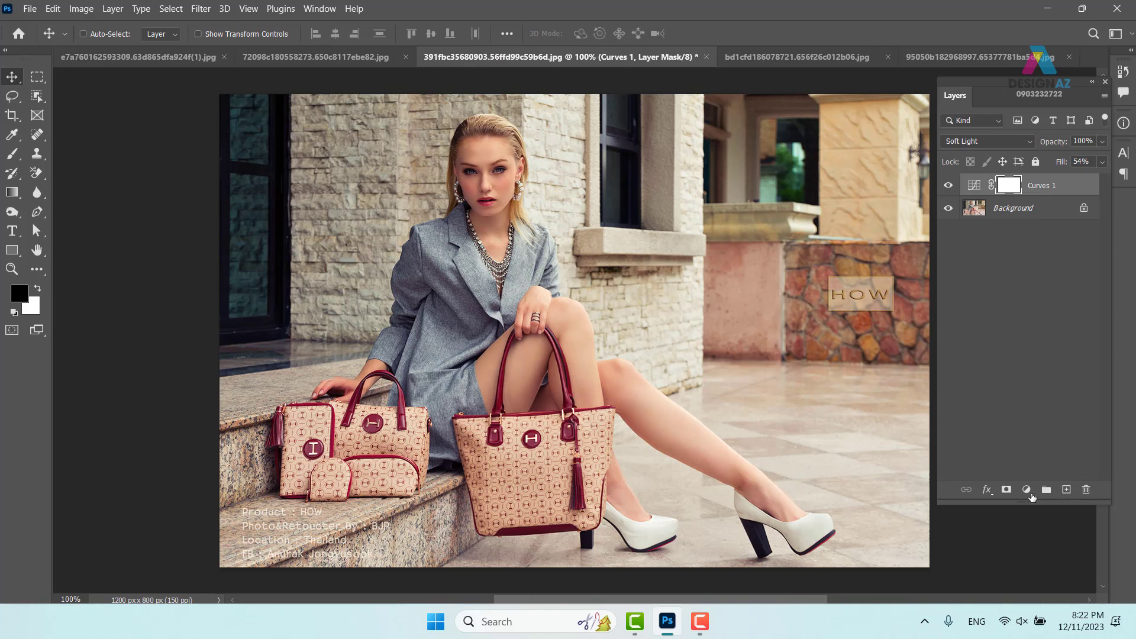
left_click(989, 492)
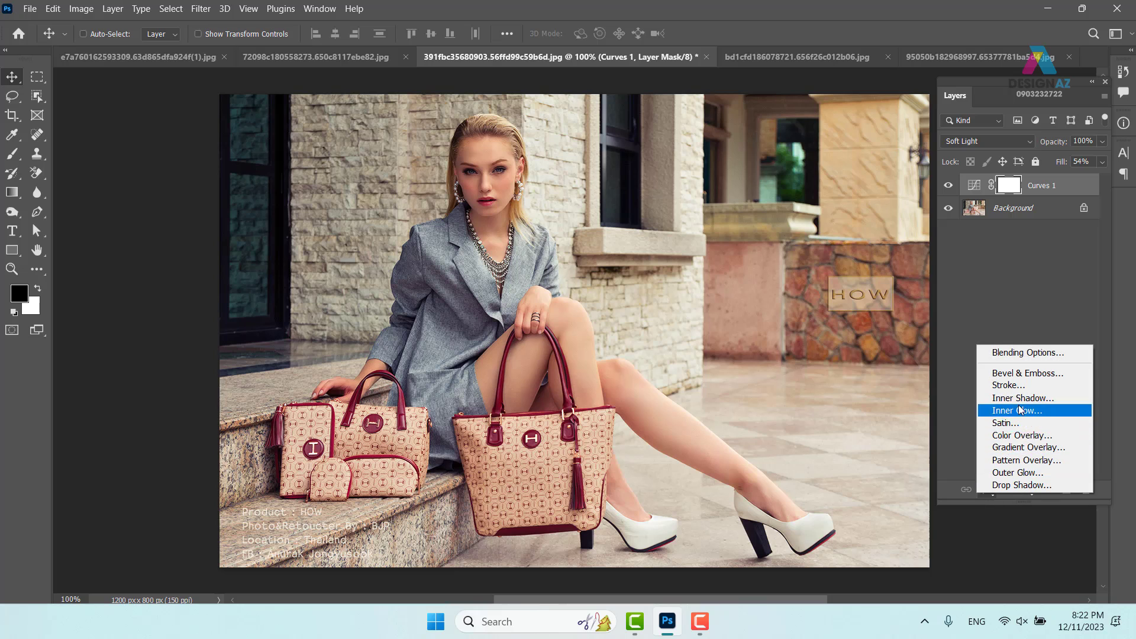
left_click(953, 421)
Step: Add a second Curves adjustment layer above Curves 1 and set its curve to point editing
left_click(1026, 491)
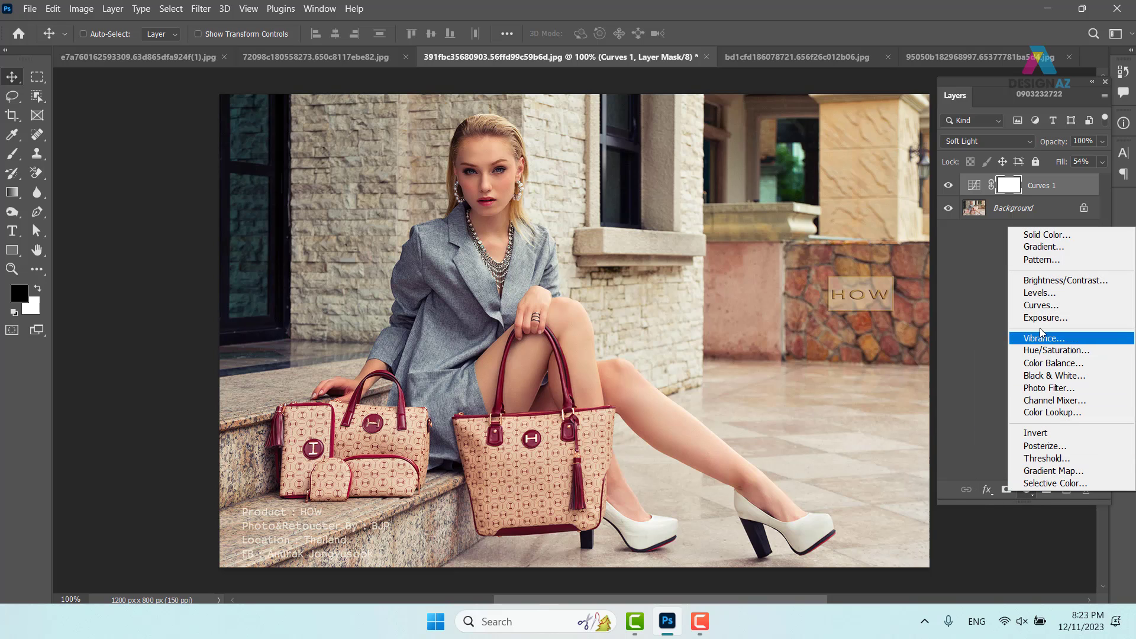
left_click(1041, 305)
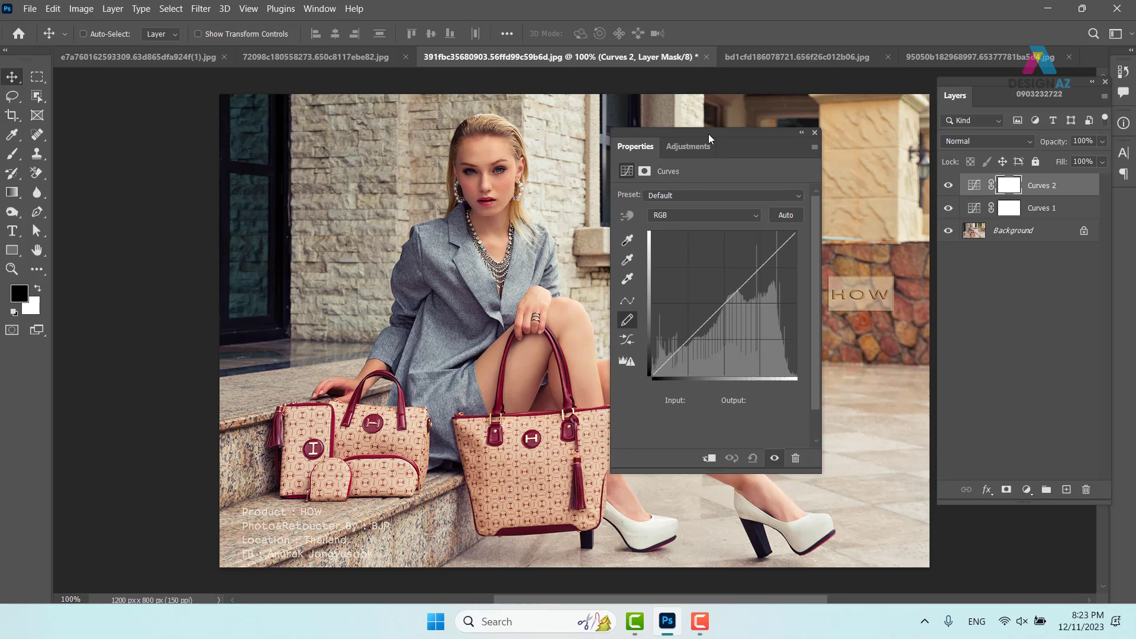
left_click_drag(708, 133, 729, 111)
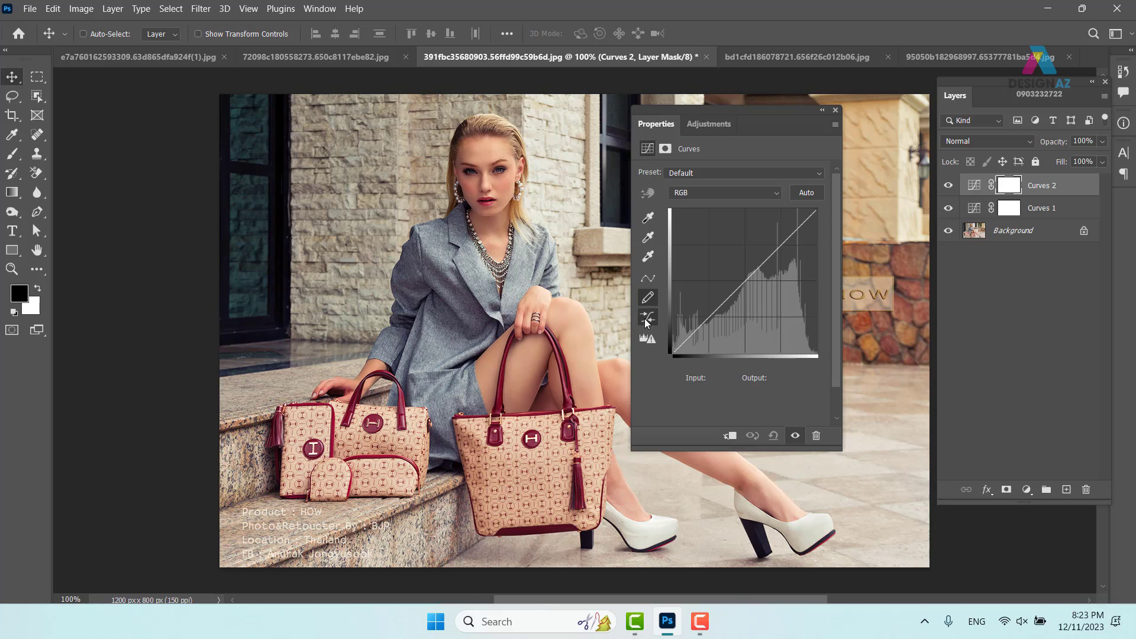
left_click(647, 278)
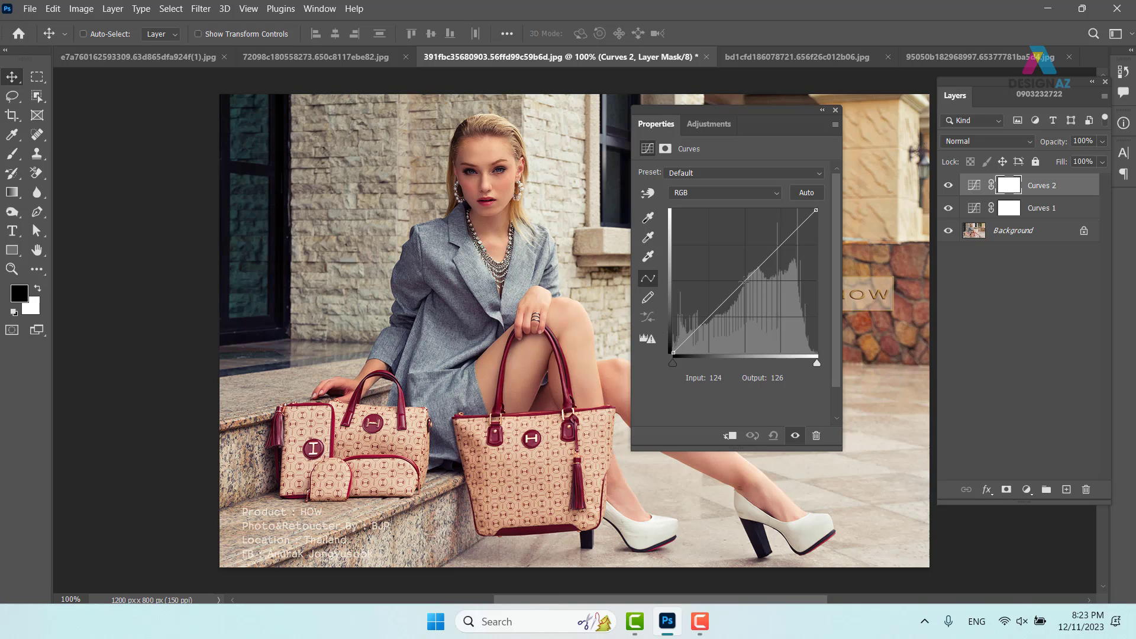
Step: Try a low-contrast curve on Curves 2 with points 0 to 4, 46 to 65, 126 to 127 and 209 to 182
left_click(743, 281)
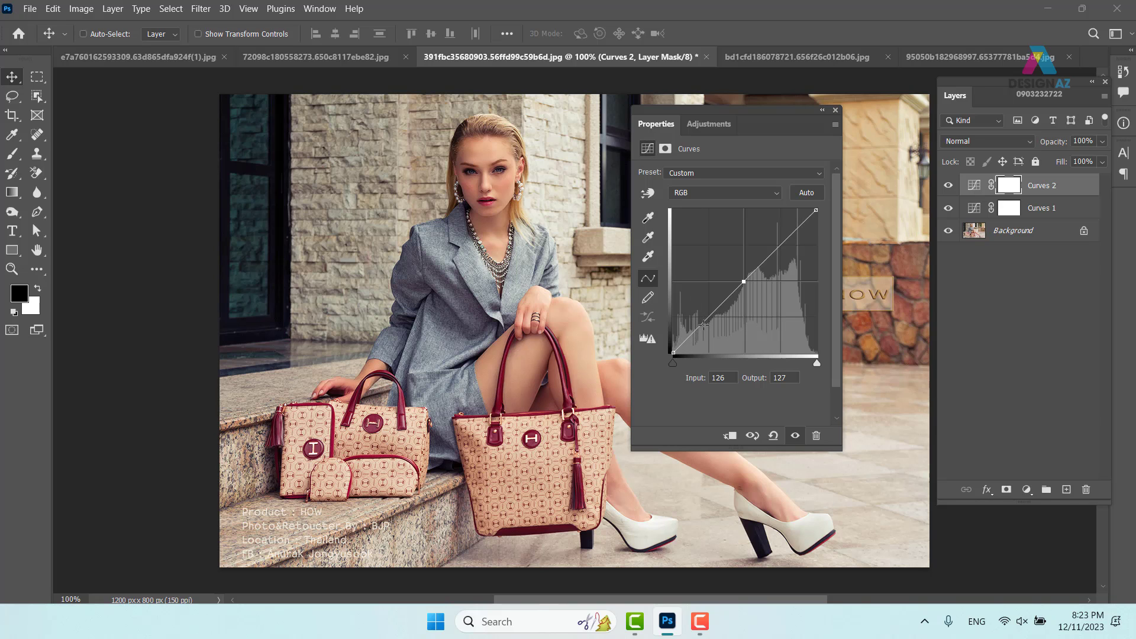
left_click_drag(702, 325, 700, 319)
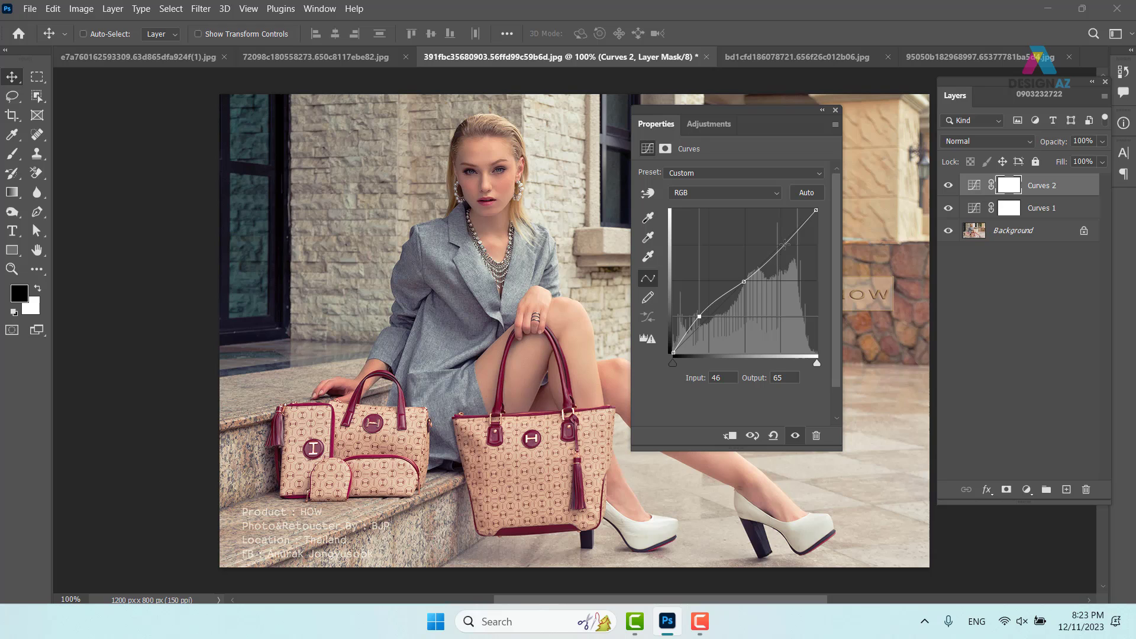
left_click_drag(788, 236, 791, 251)
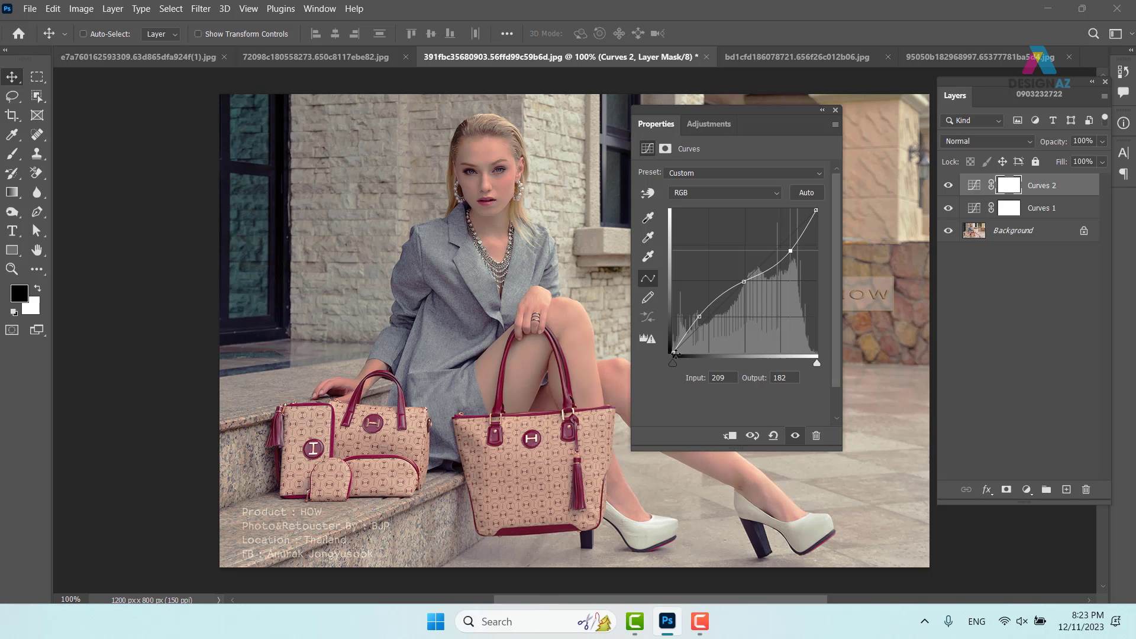
mouse_move(676, 354)
left_mouse_down()
mouse_move(689, 357)
mouse_move(667, 352)
left_mouse_up()
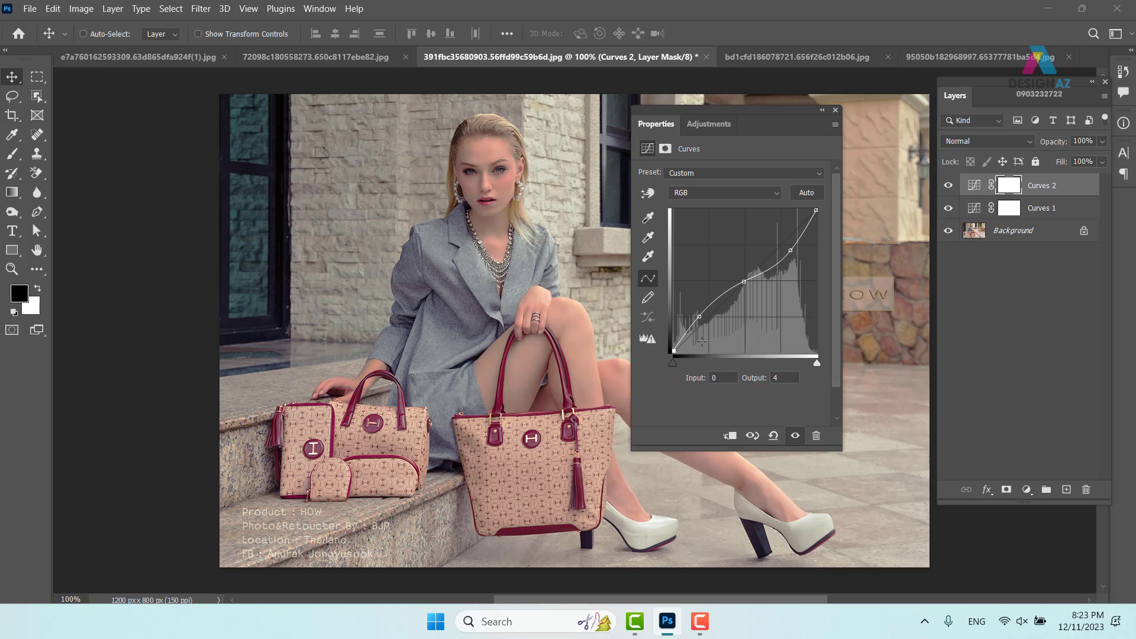
Step: Undo the low-contrast curve edits on Curves 2
key("ctrl+z")
key("ctrl+z")
key("ctrl+z")
key("ctrl+z")
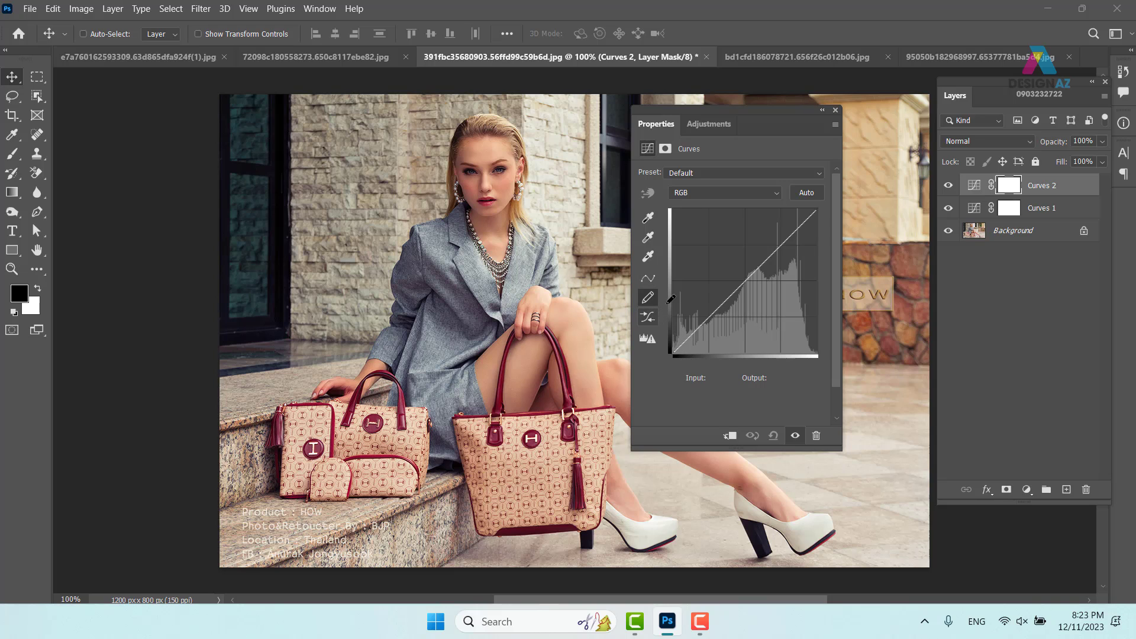
Step: Try a contrast S-curve on Curves 2 with darker shadows, a midpoint at 127, and highlights raised from input 180 to output 212
left_click(647, 278)
left_click_drag(673, 350, 715, 324)
left_click(744, 278)
left_click_drag(776, 241, 774, 234)
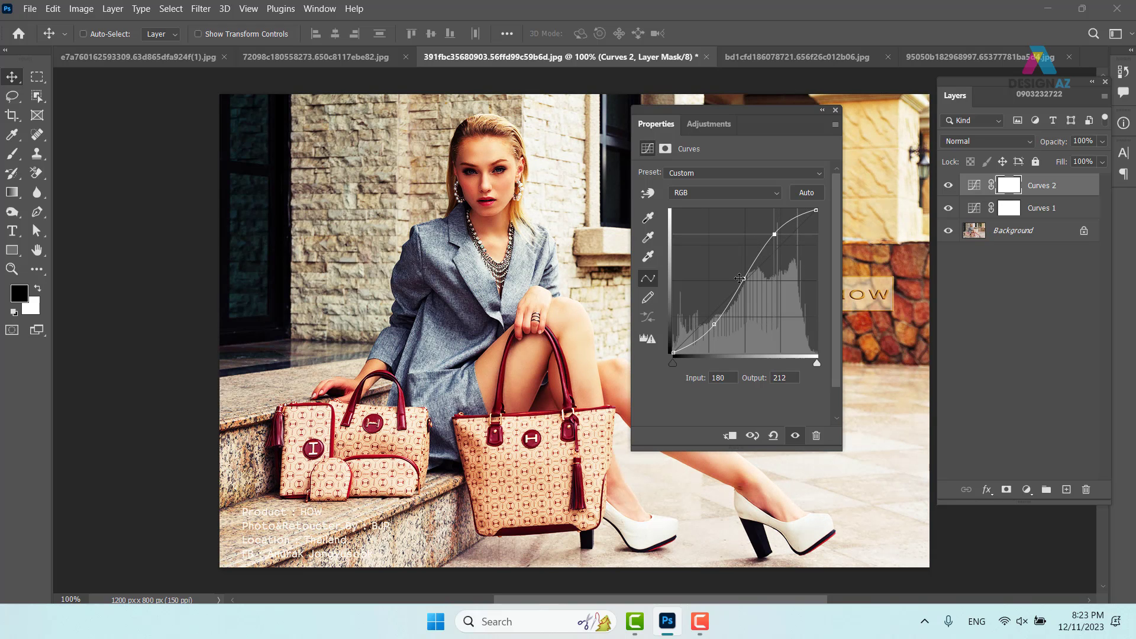
left_click(744, 282)
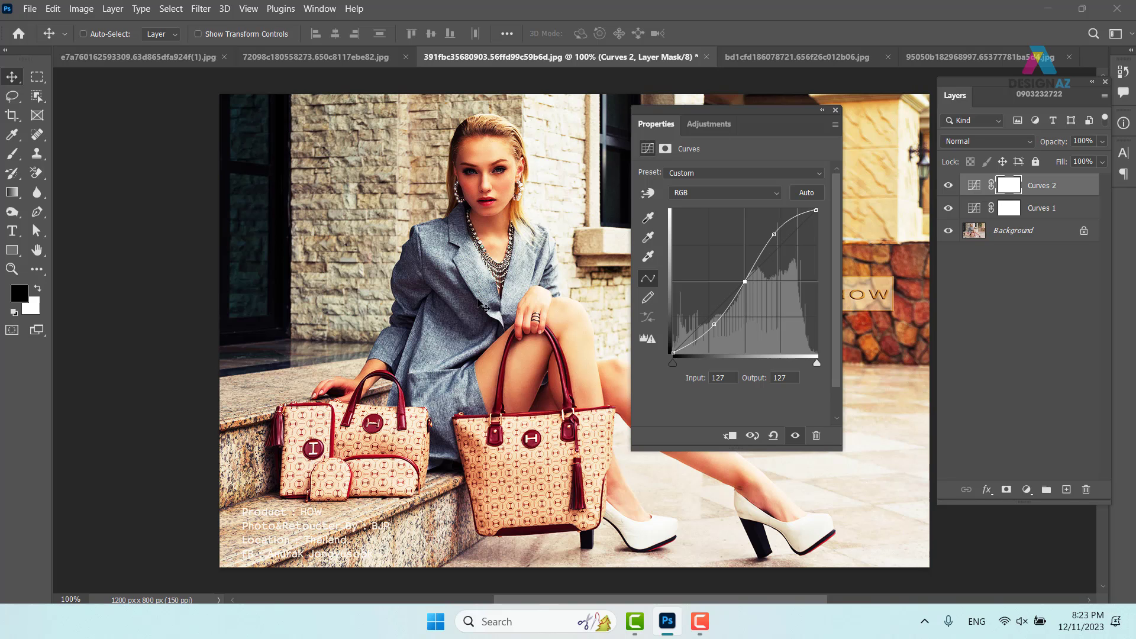
Step: Undo the S-curve edits on Curves 2
key("ctrl+z")
key("ctrl+z")
key("ctrl+z")
key("ctrl+z")
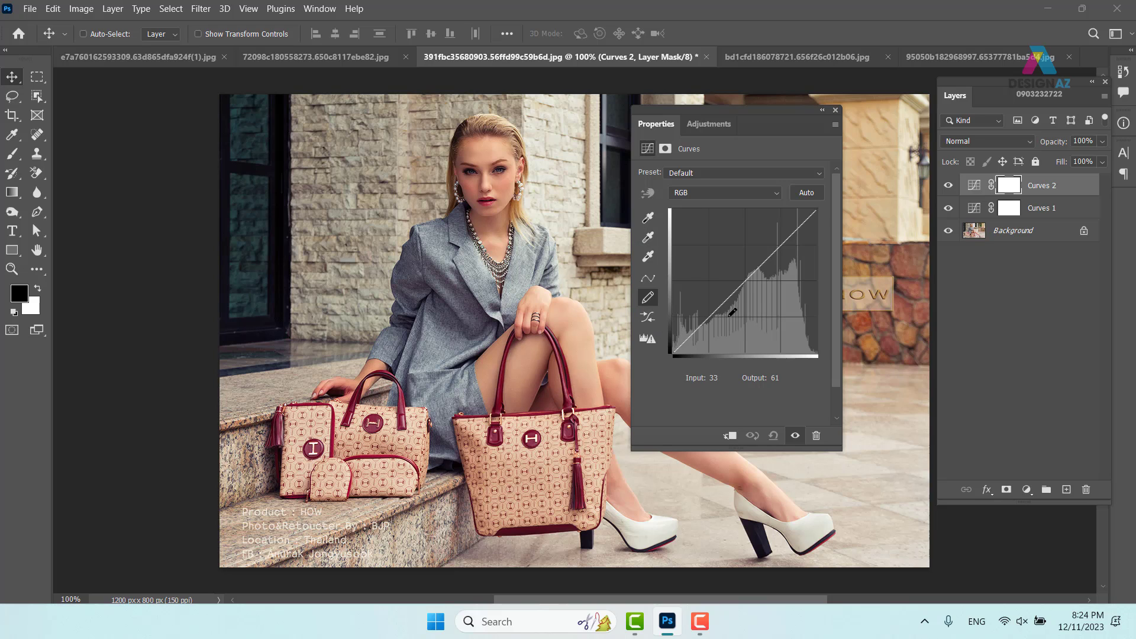
Step: Close the adjustment settings and delete Curves 2 together with its layer mask
left_click(974, 185)
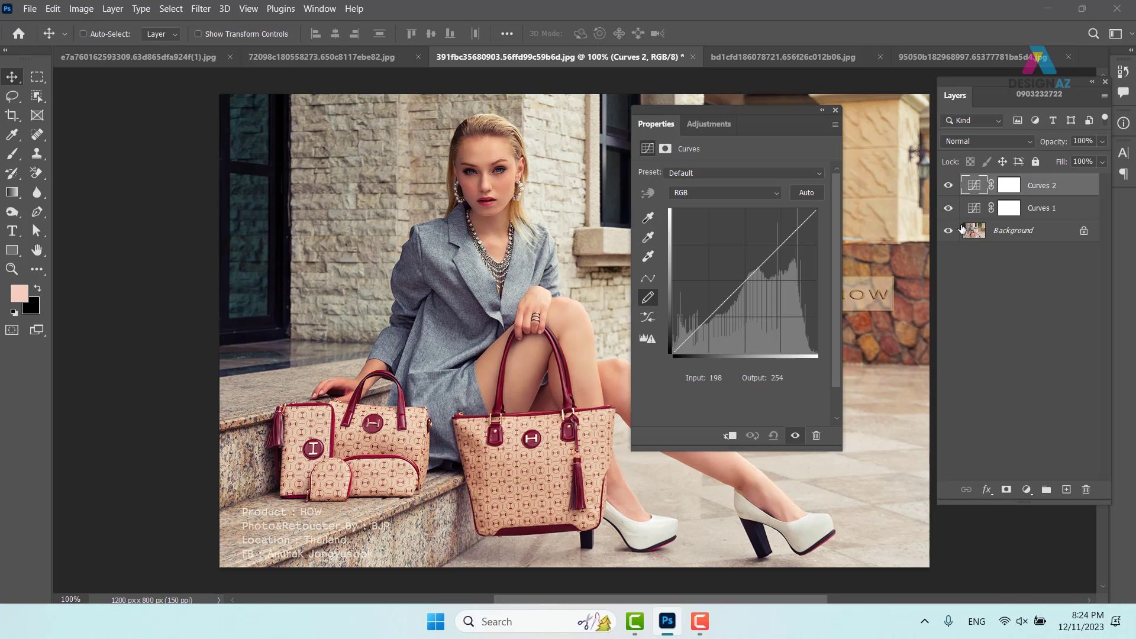
left_click(1035, 231)
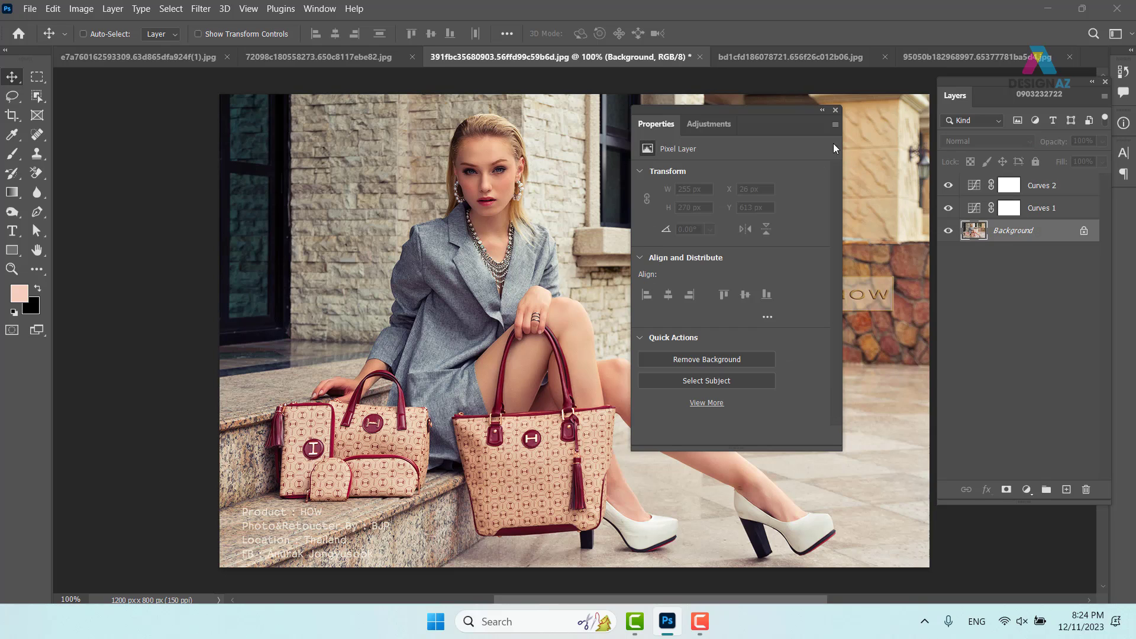
left_click(836, 110)
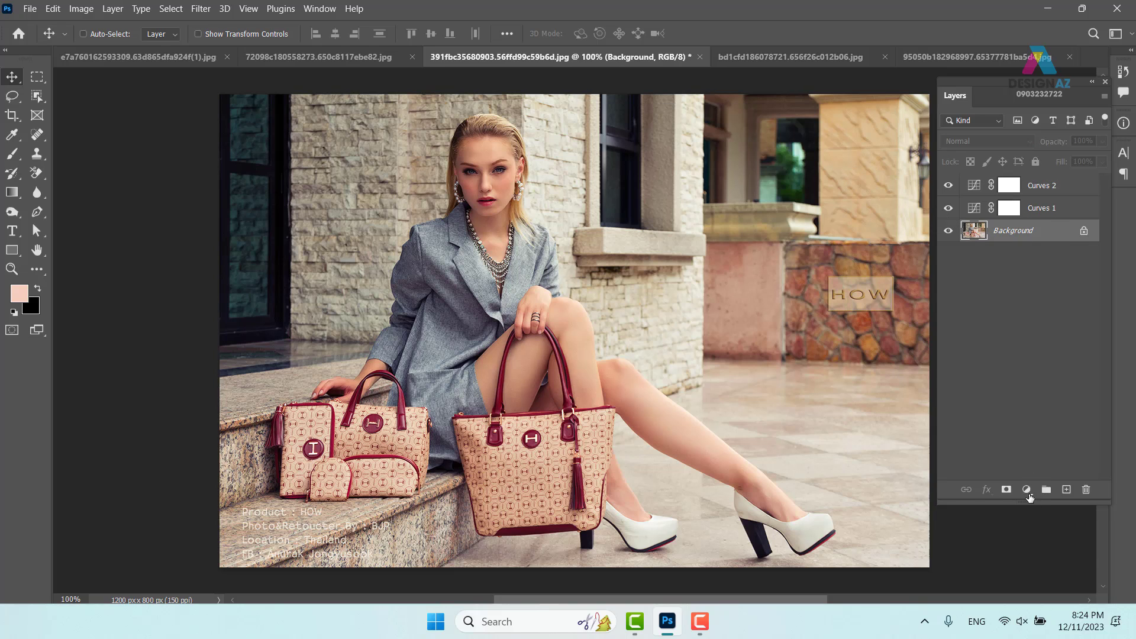
left_click(1069, 188)
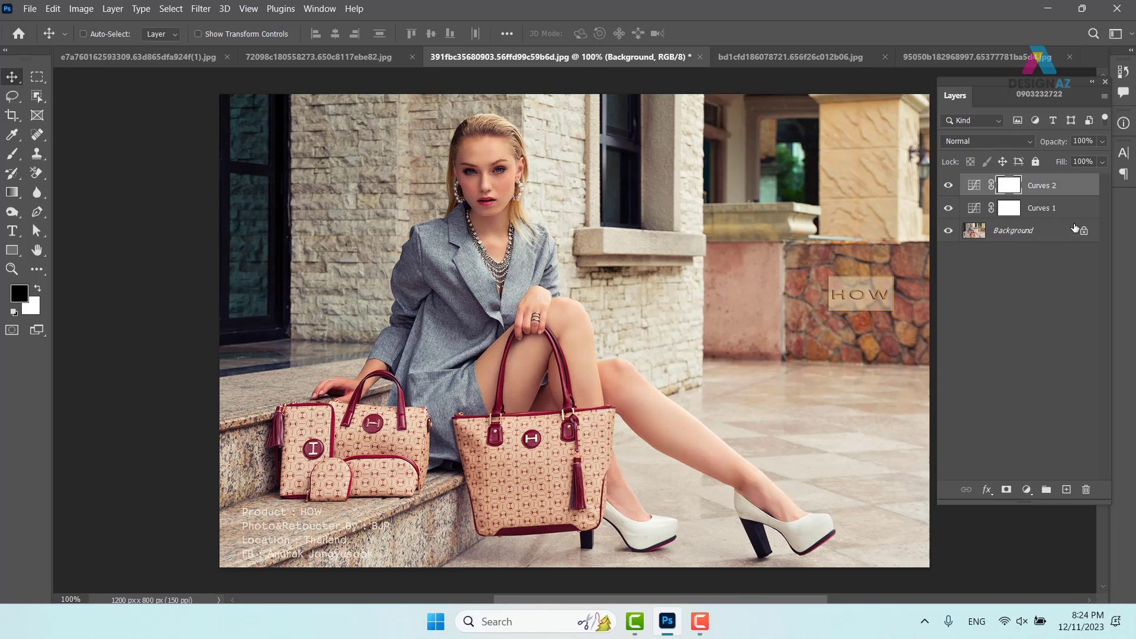
left_click(1088, 490)
left_click(520, 239)
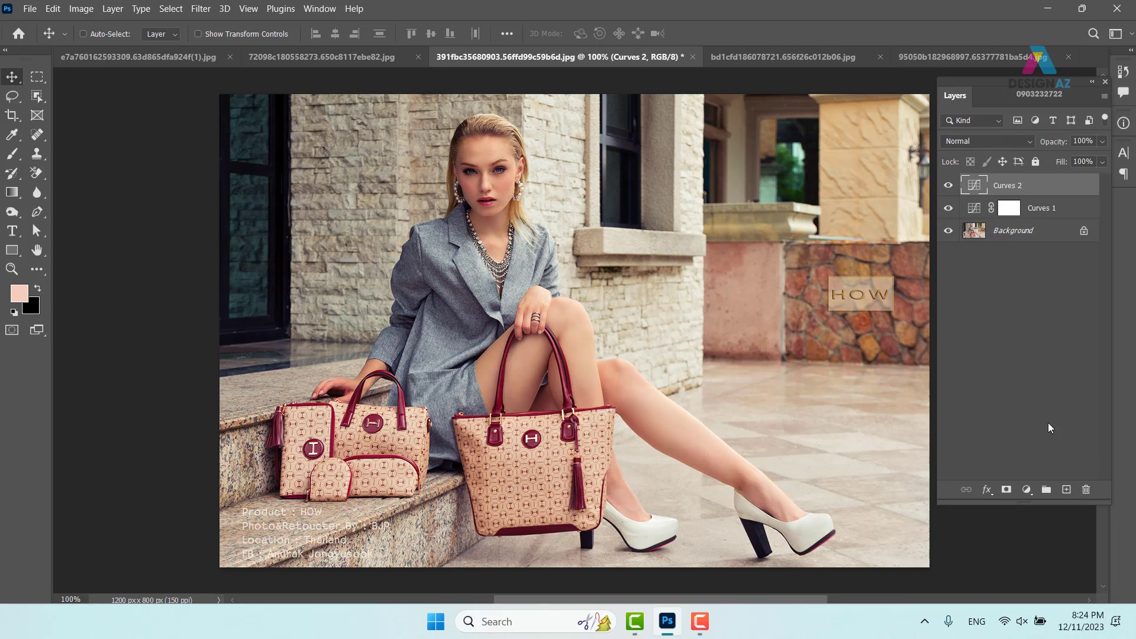
left_click(1086, 491)
left_click(533, 243)
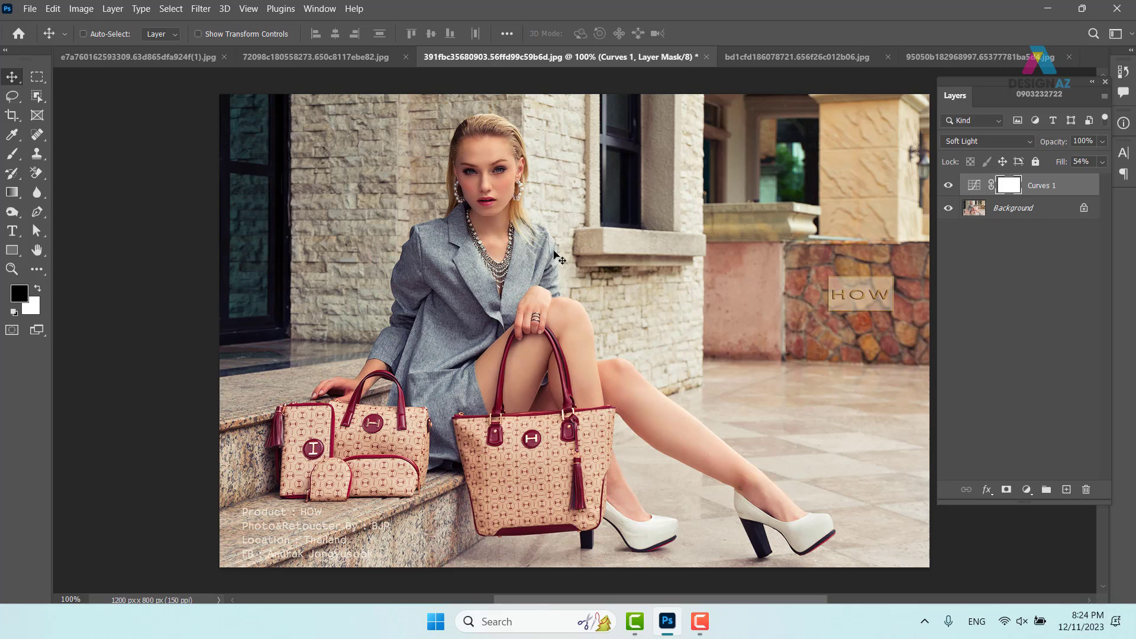
Step: Delete the Soft Light Curves 1 layer from the handbag photo
left_click(1062, 189)
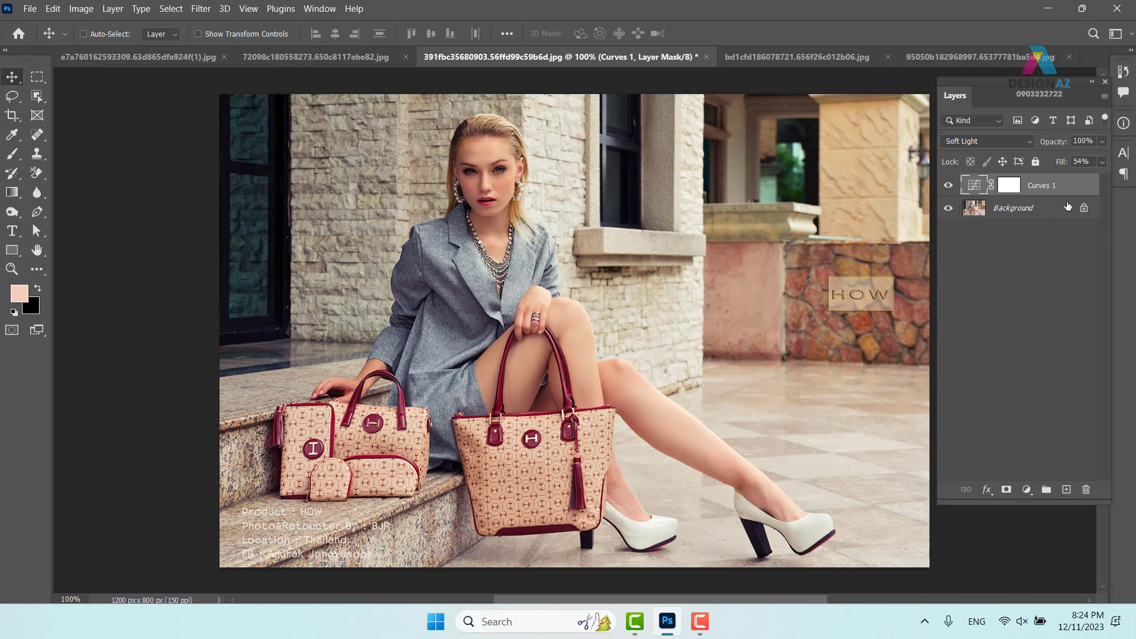
left_click(1085, 490)
left_click(538, 247)
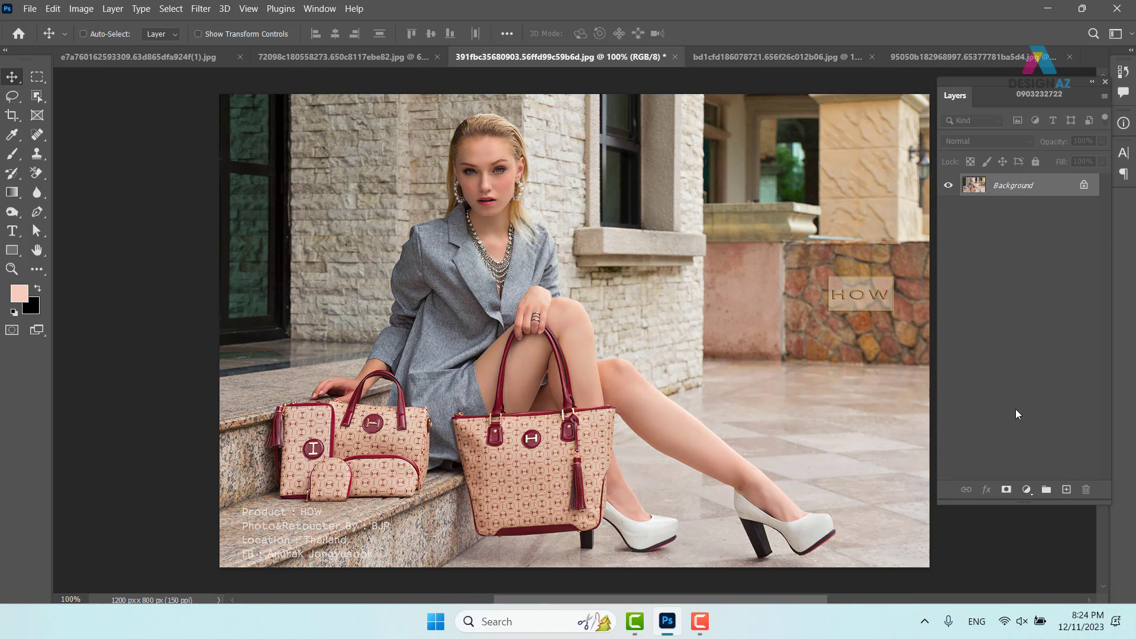
Step: Add a new Curves adjustment layer above the Background and set its curve to point editing
left_click(1033, 492)
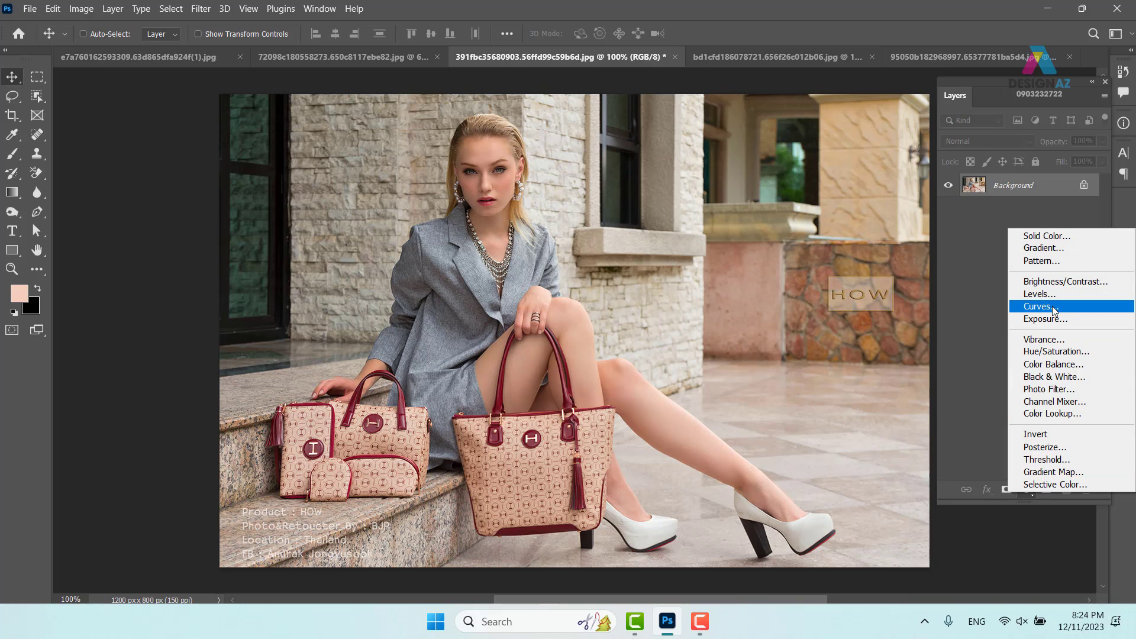
left_click(1041, 306)
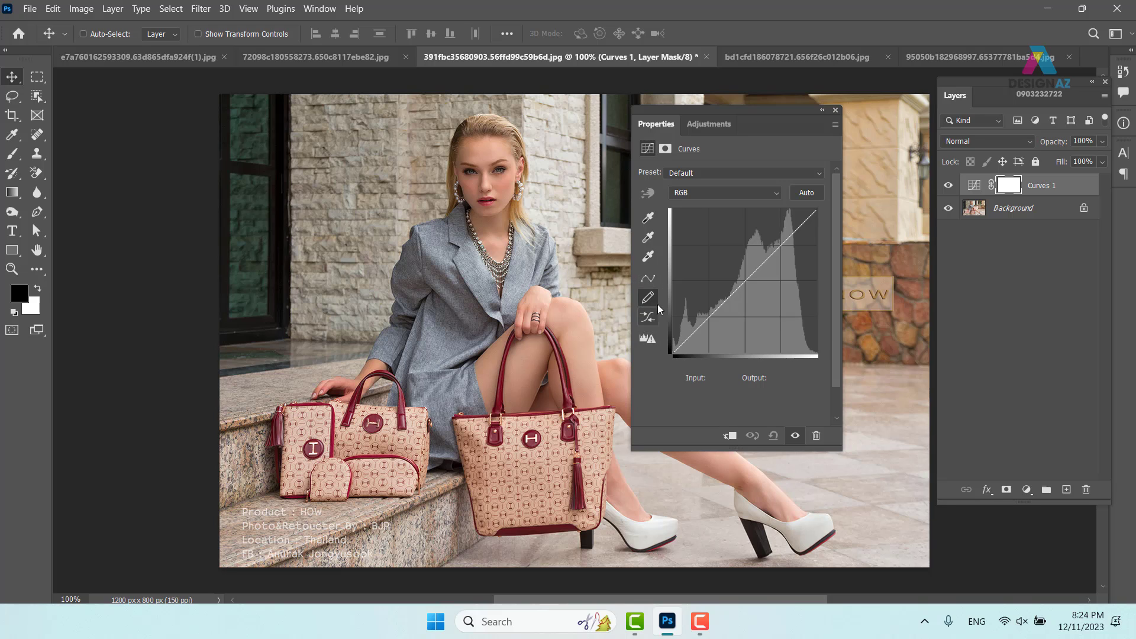
left_click(647, 277)
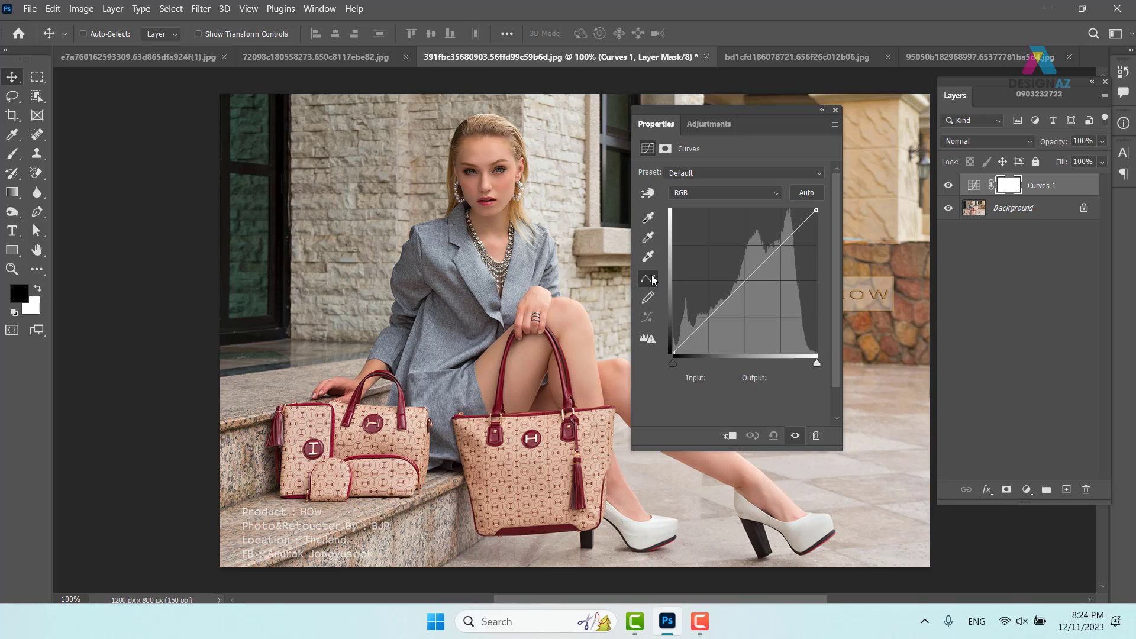
Step: Place an RGB curve point from the model's cheek with on-image adjustment and raise it to input 157, output 195
left_click(648, 194)
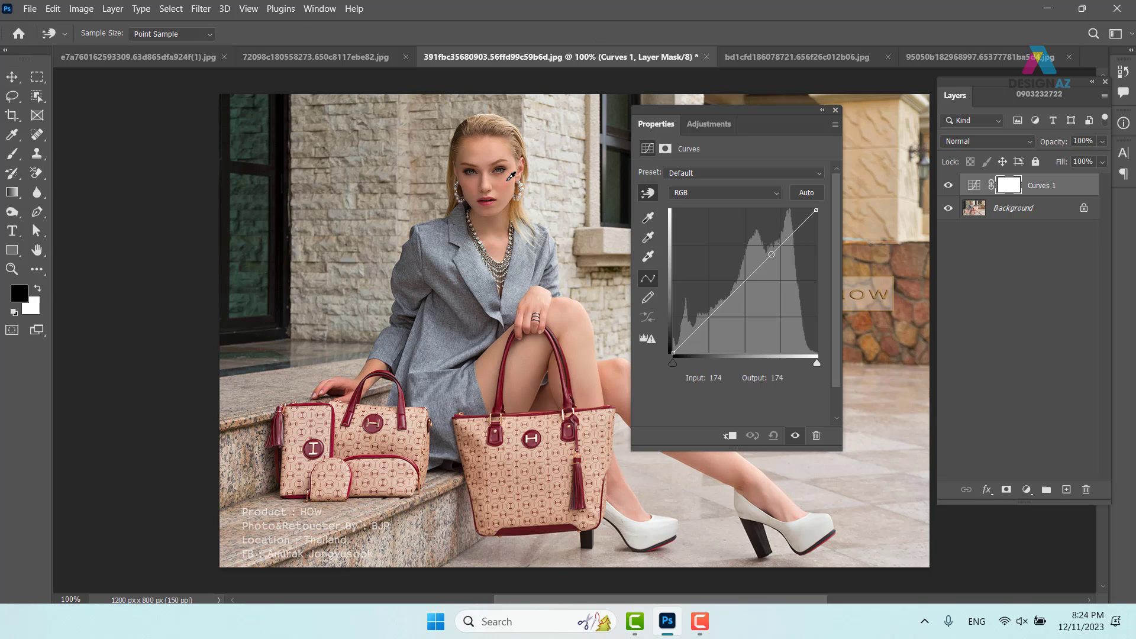
left_click(511, 175)
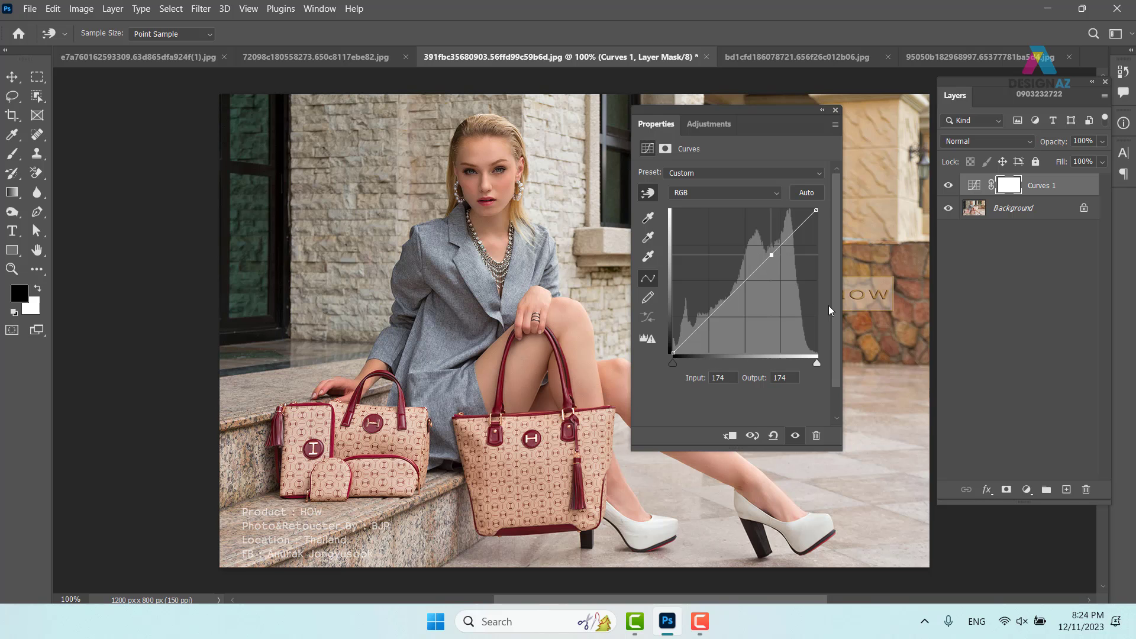
left_click_drag(772, 255, 762, 243)
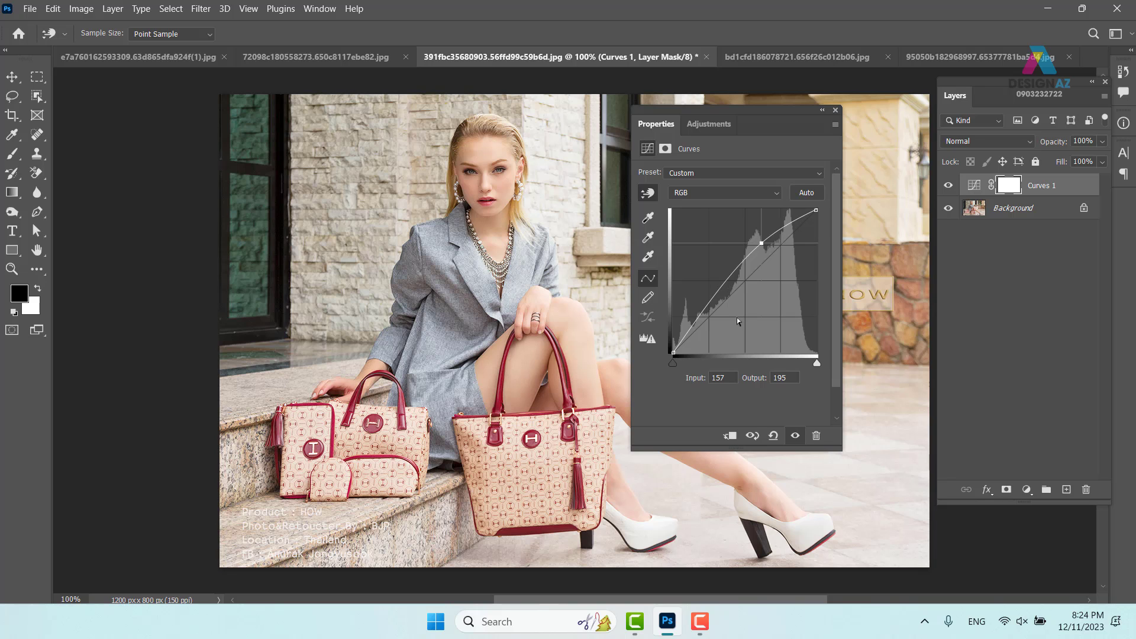
Step: Replace the raised RGB curve point with an unraised one sampled from the model's cheek and a midtone point at input 131, output 129
key("Delete")
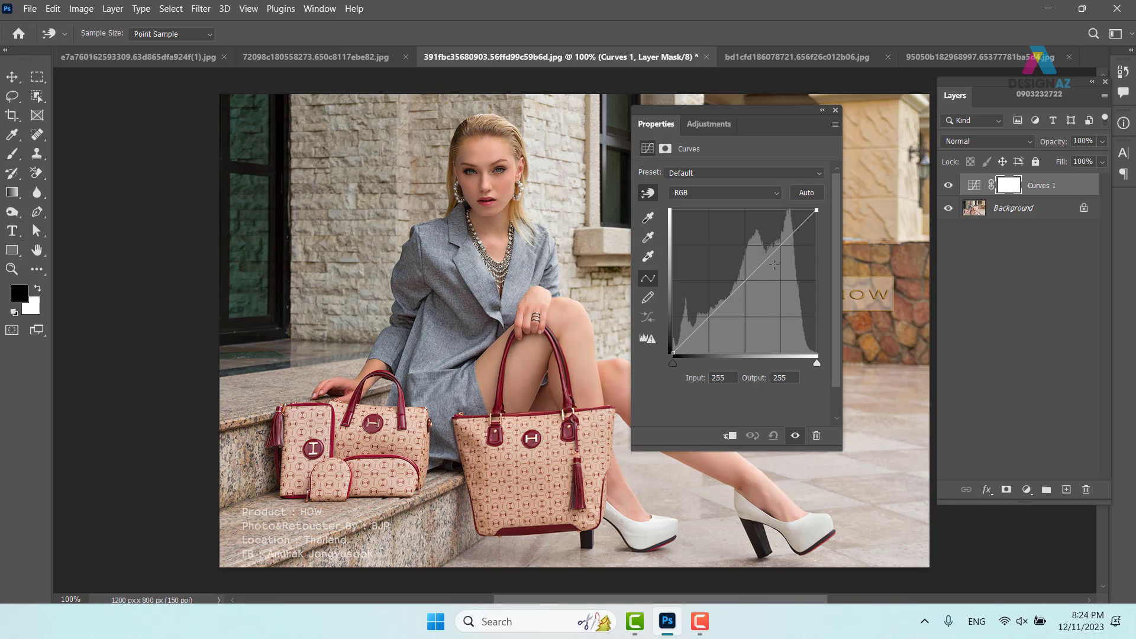
left_click(511, 178)
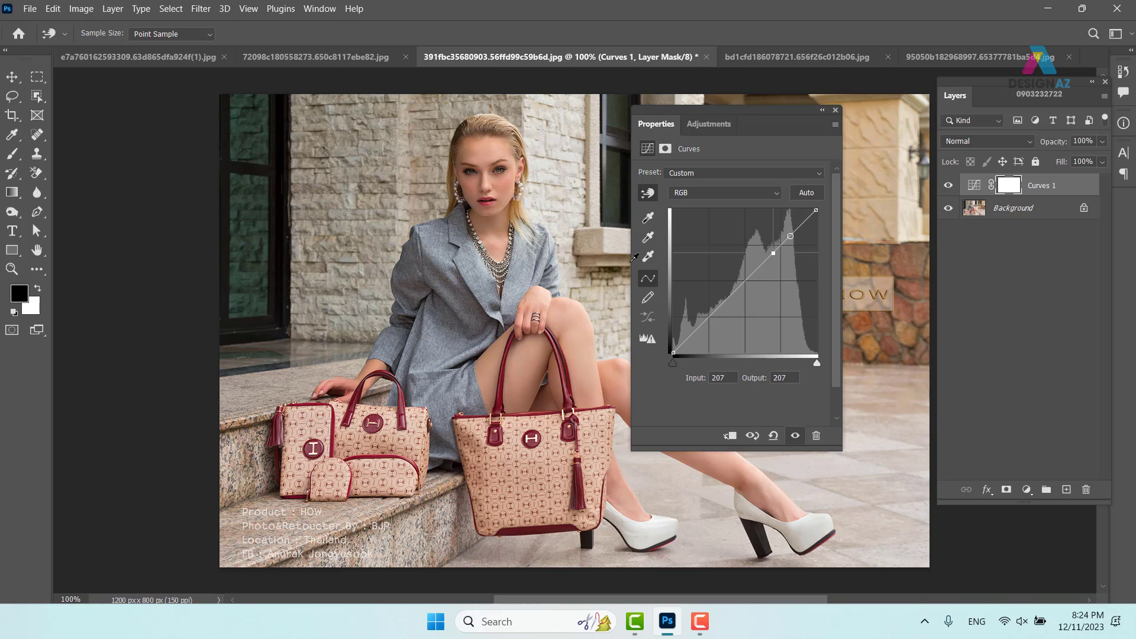
left_click(746, 280)
Step: Anchor the curve's shadows with a point on the diagonal and move the upper point to input 167, output 183
left_click_drag(721, 305, 720, 321)
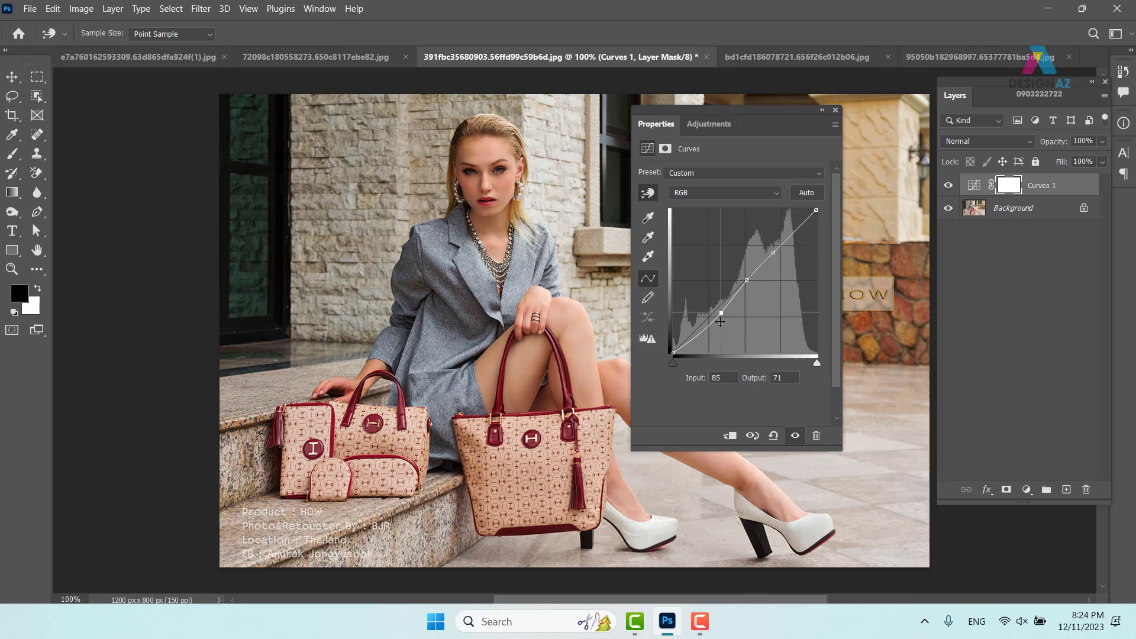
key("ctrl+z")
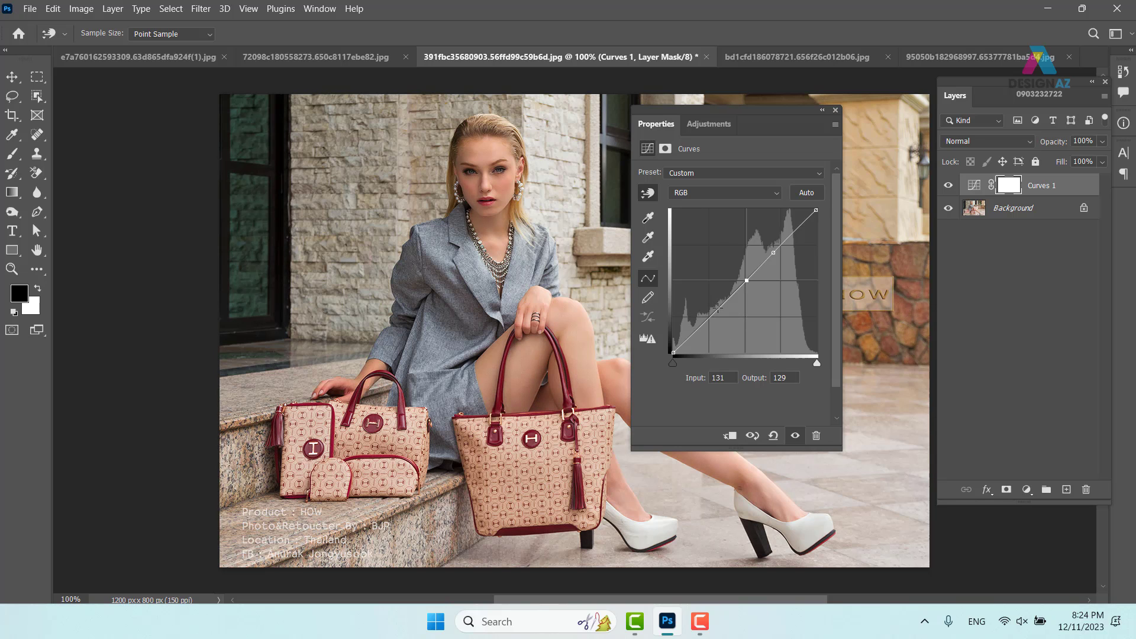
left_click(717, 307)
left_click(773, 253)
left_click_drag(774, 253, 768, 249)
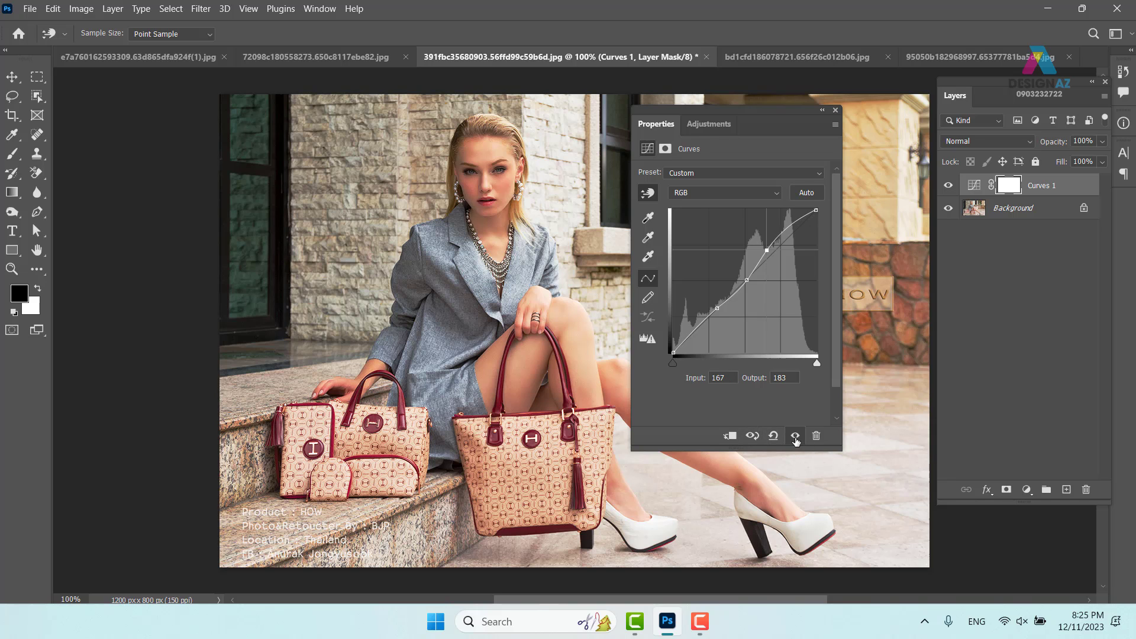
left_click(834, 111)
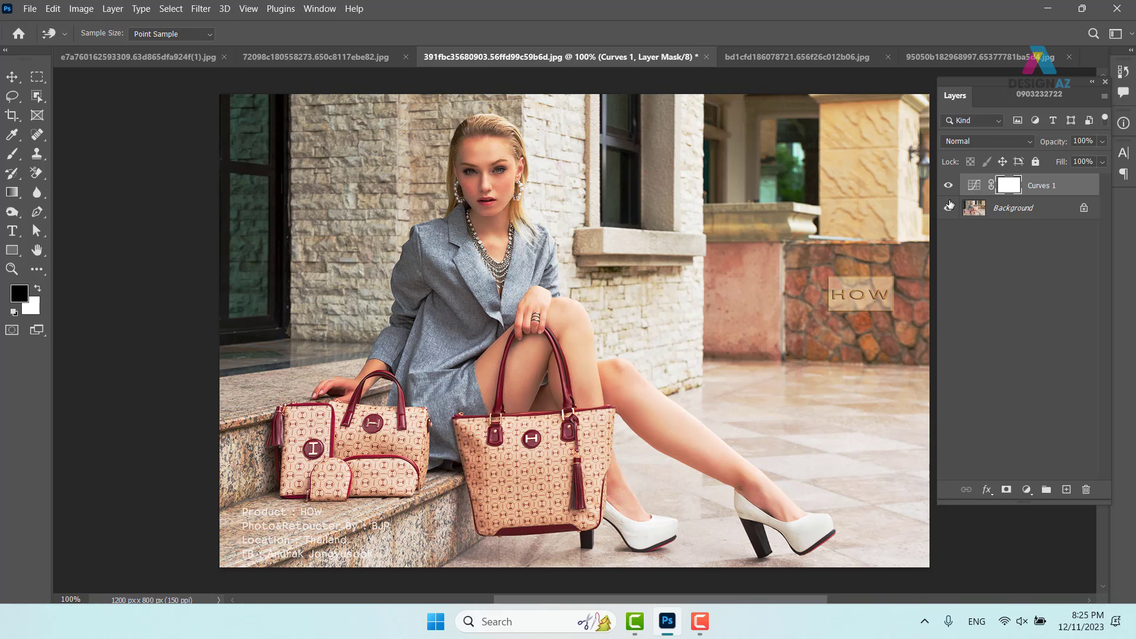
Step: Compare the handbag photo with and without the Curves 1 adjustment
left_click(949, 186)
left_click(948, 185)
key("ctrl+comma")
key("ctrl+comma")
Step: Delete the Curves 1 layer mask and the Curves 1 layer from the handbag photo
left_click(1083, 490)
left_click(514, 241)
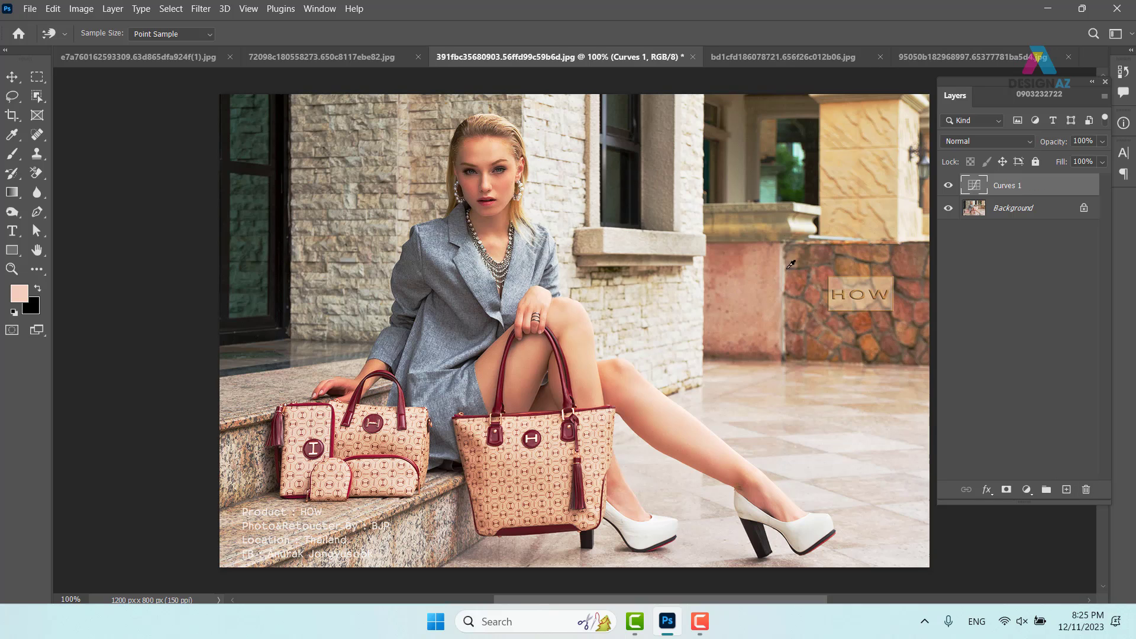
key("v")
left_click(1087, 490)
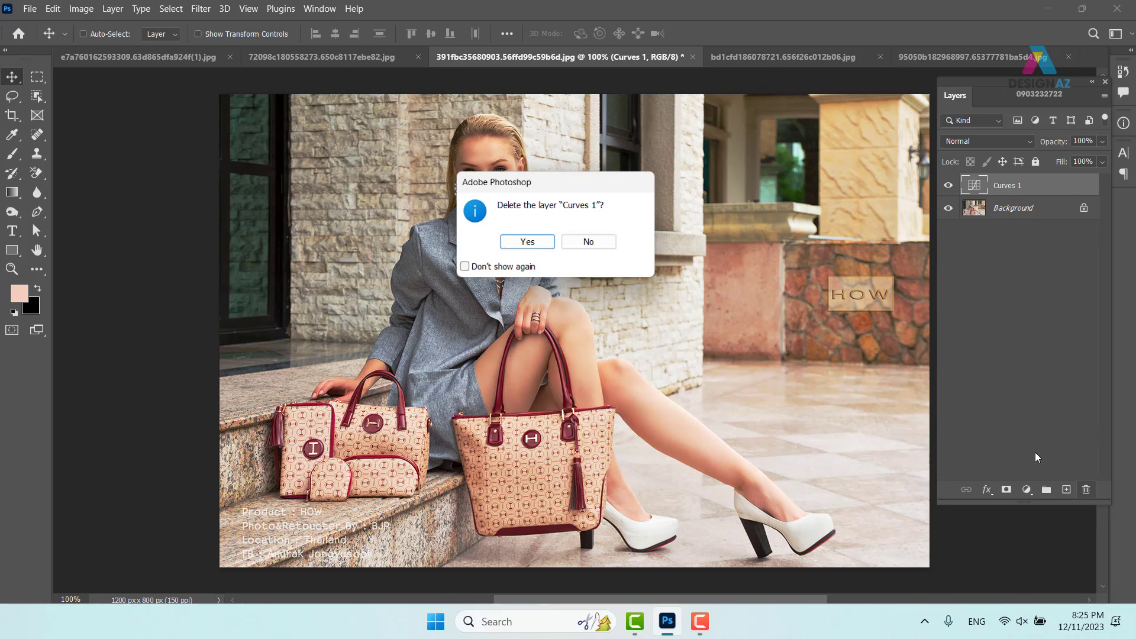
left_click(543, 238)
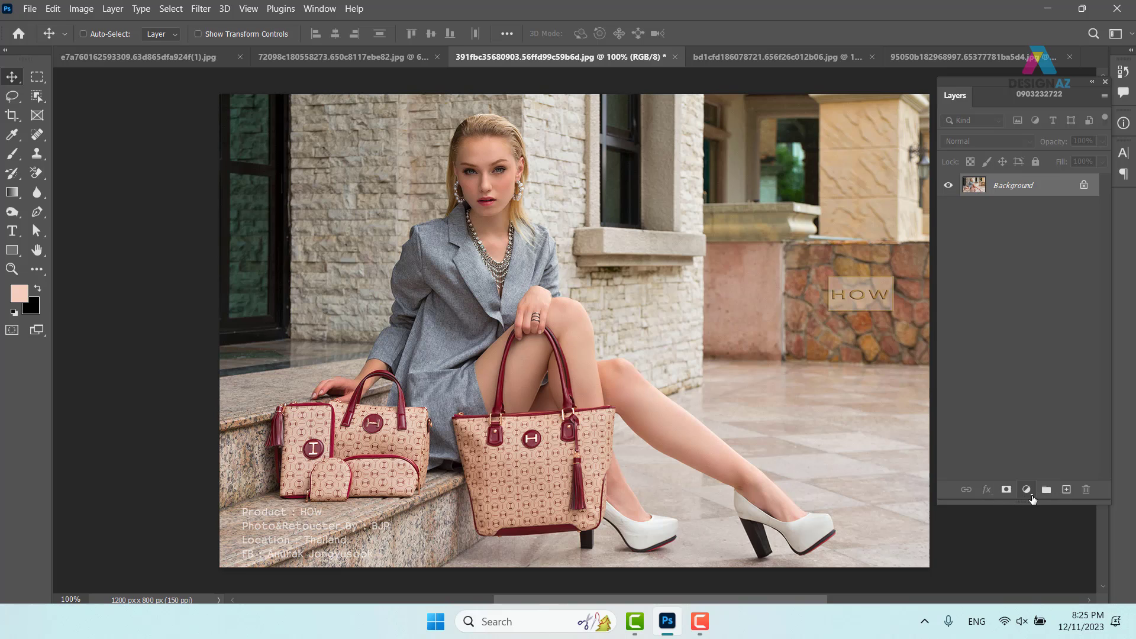
Step: Add a fresh Curves adjustment layer and flatten its RGB curve by setting both the white and black endpoints to output 127
left_click(1027, 490)
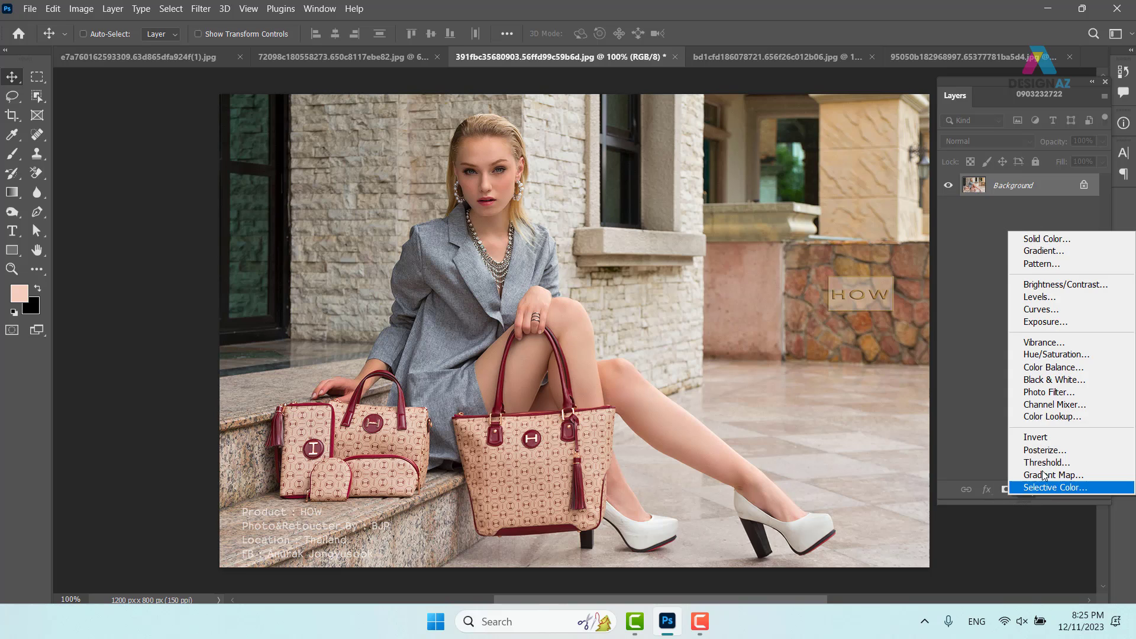
left_click(1058, 310)
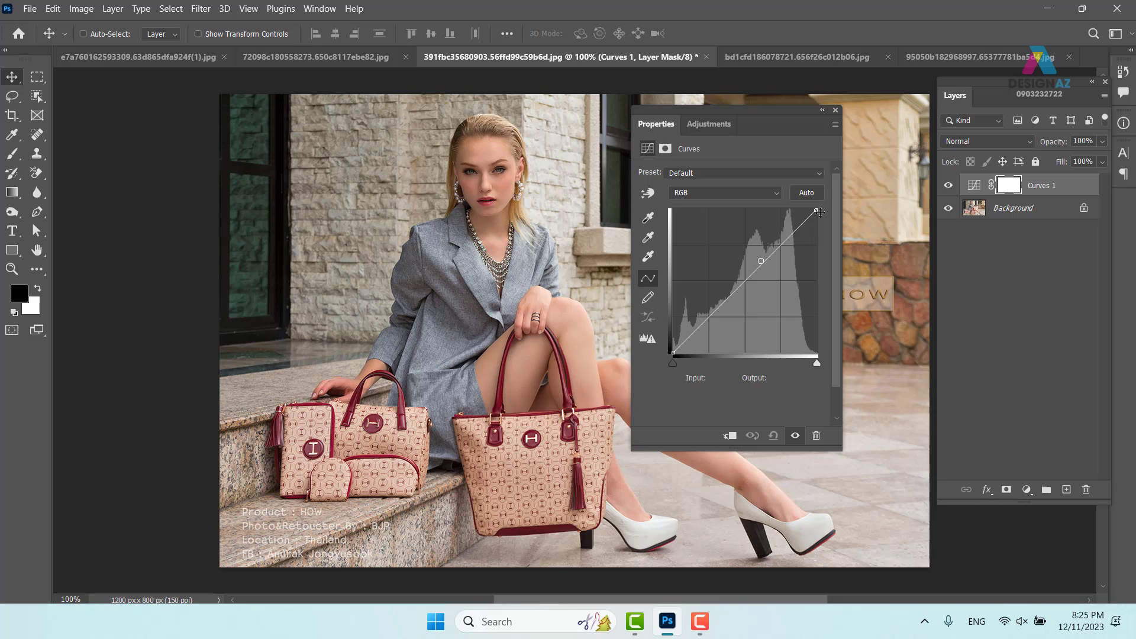
left_click_drag(816, 210, 827, 282)
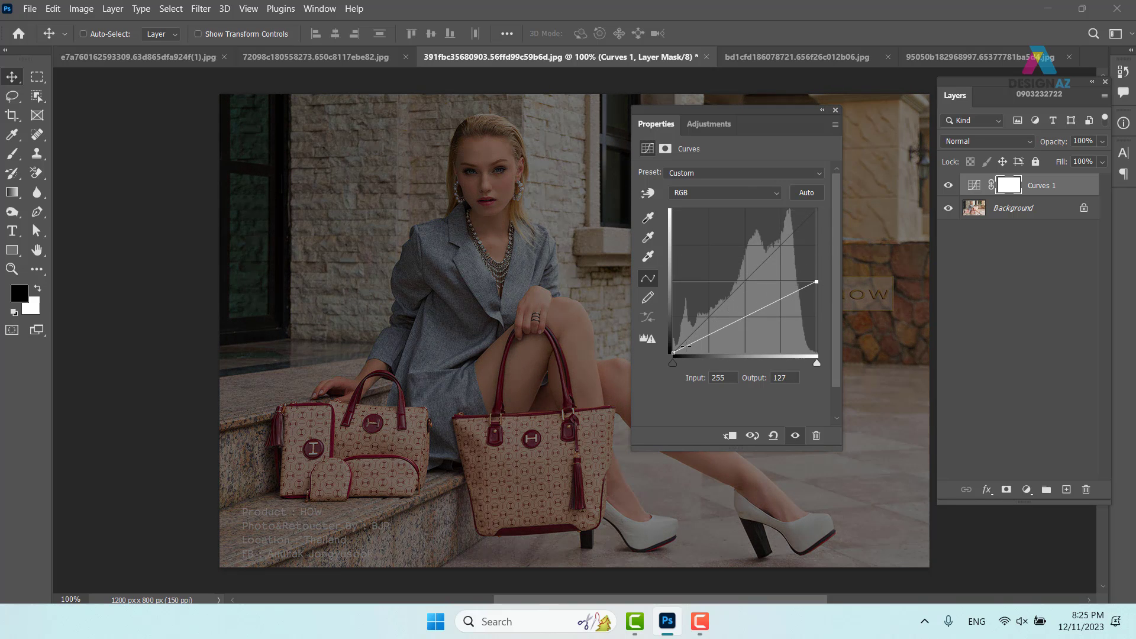
left_click_drag(673, 353, 664, 280)
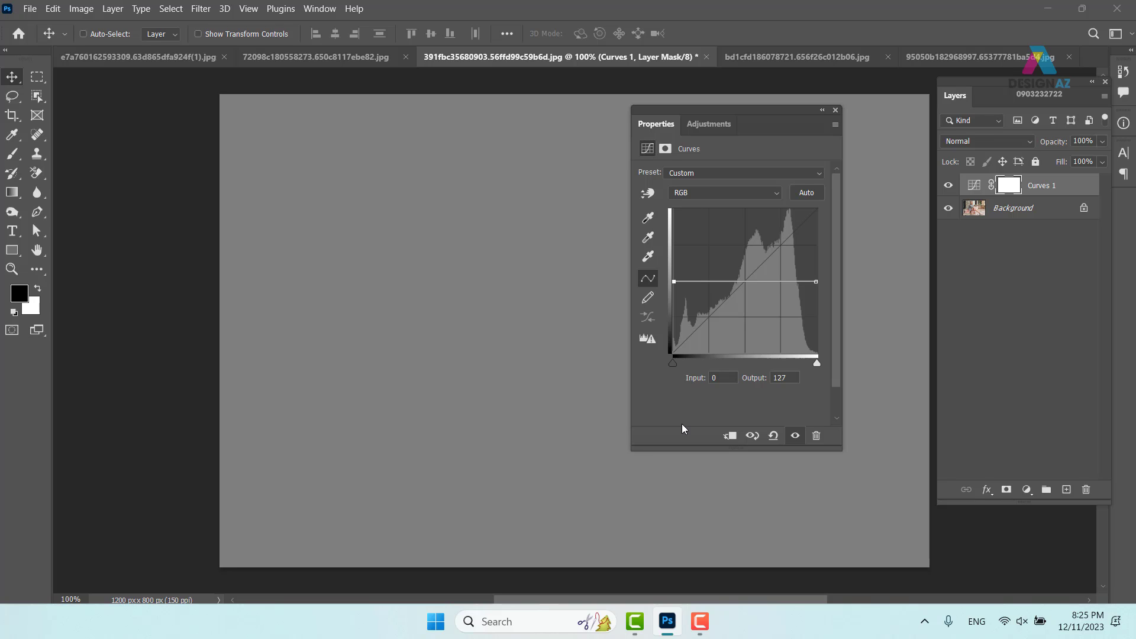
Step: Bend the flat curve with points at input 129, output 129, input 57, output 116, and input 188, output 143
left_click(745, 283)
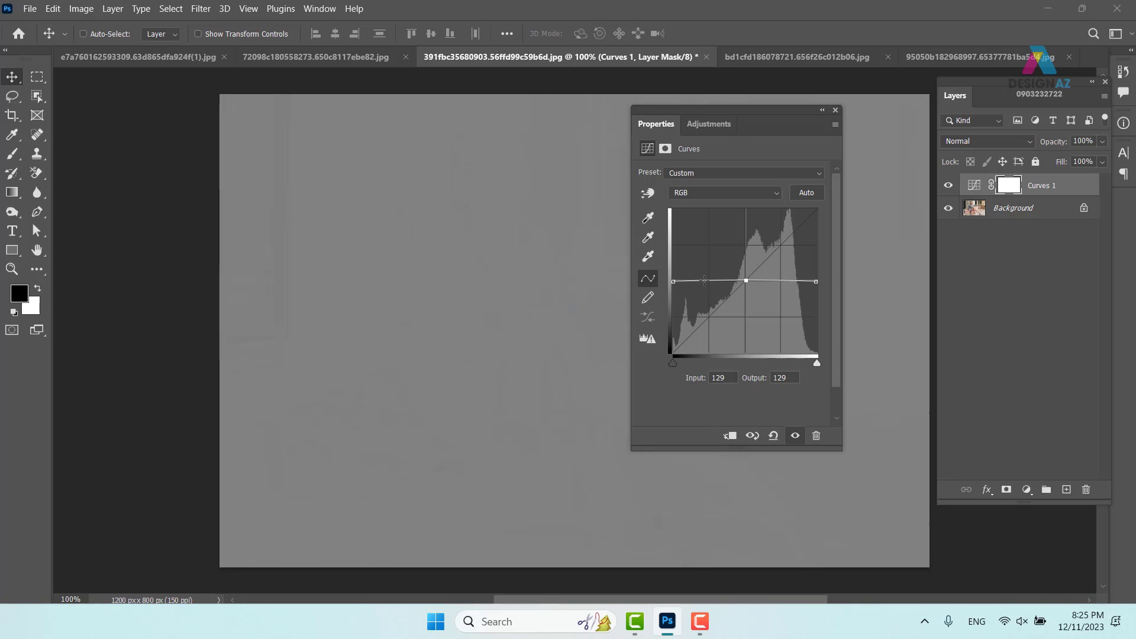
left_click_drag(707, 279, 706, 288)
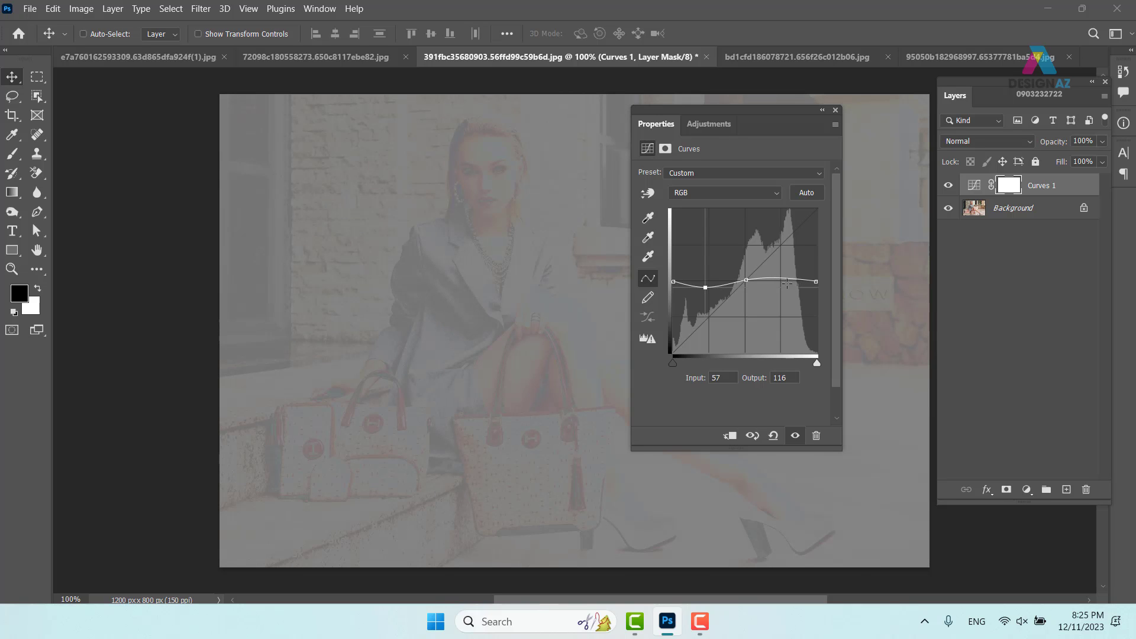
left_click_drag(779, 278, 779, 274)
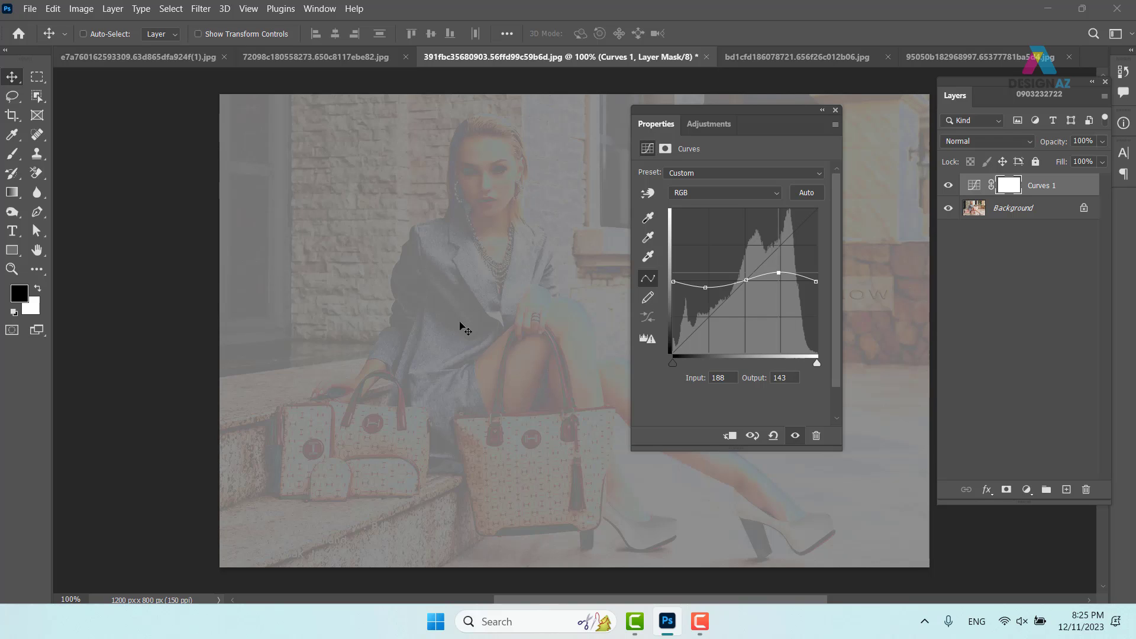
left_click(835, 110)
Step: Set the Curves 1 layer's blend mode to Soft Light and compare the photo with and without it
left_click(989, 144)
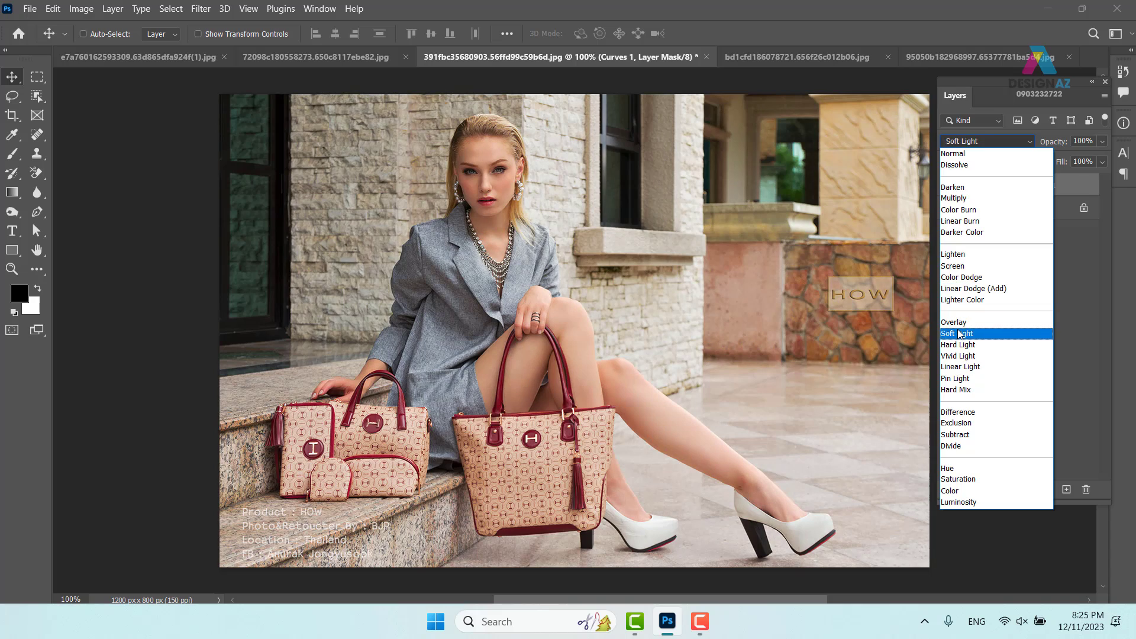
left_click(957, 333)
left_click(948, 186)
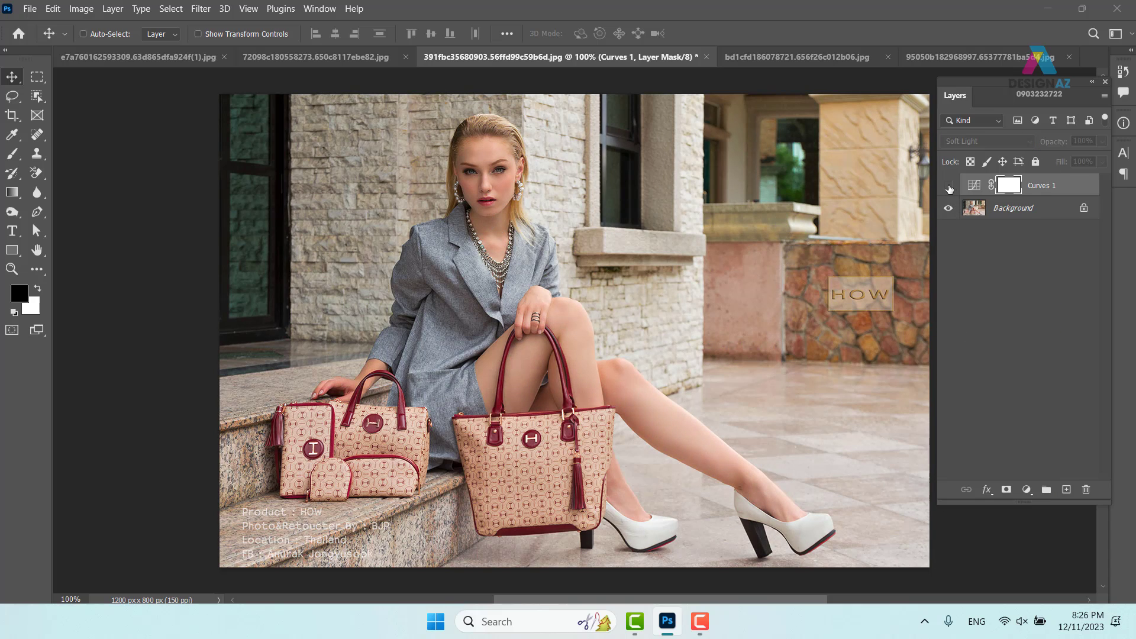
left_click(948, 186)
left_click(948, 187)
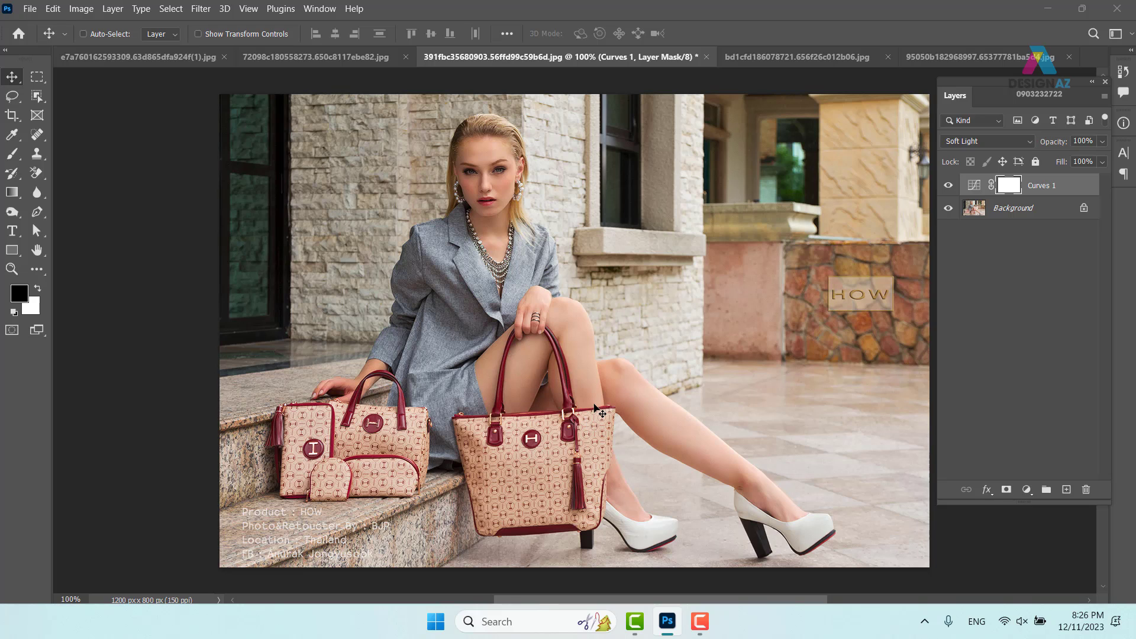
Step: Merge the Curves 1 layer down into the Background
left_click(1083, 190)
key("ctrl+e")
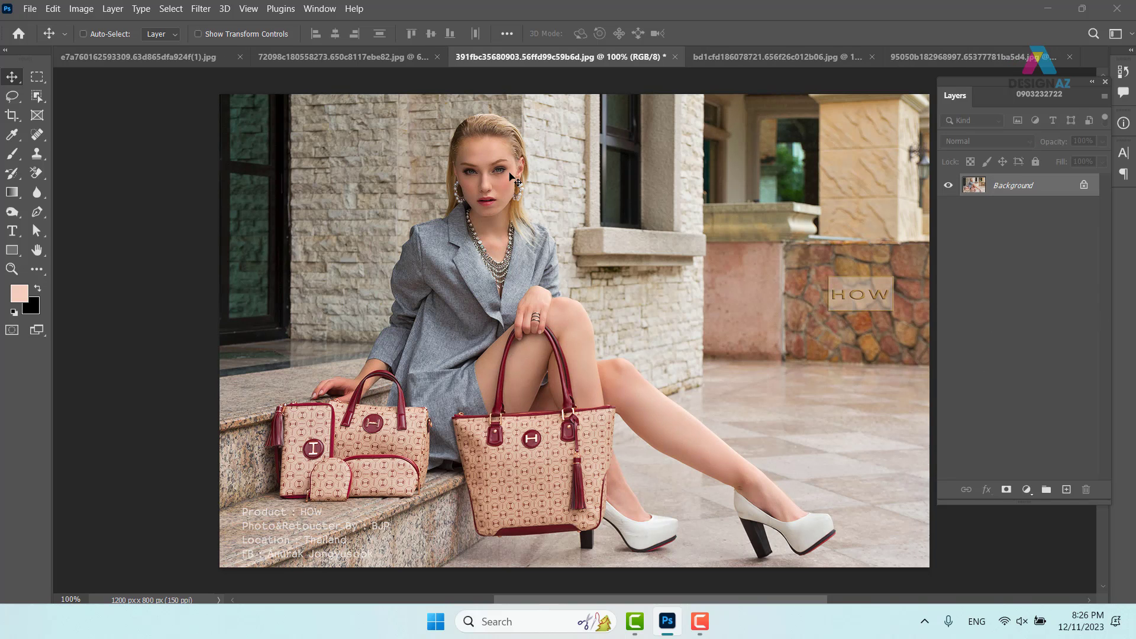
Step: Examine the photo's Red, Green and Blue channels one at a time in grayscale
left_click(322, 10)
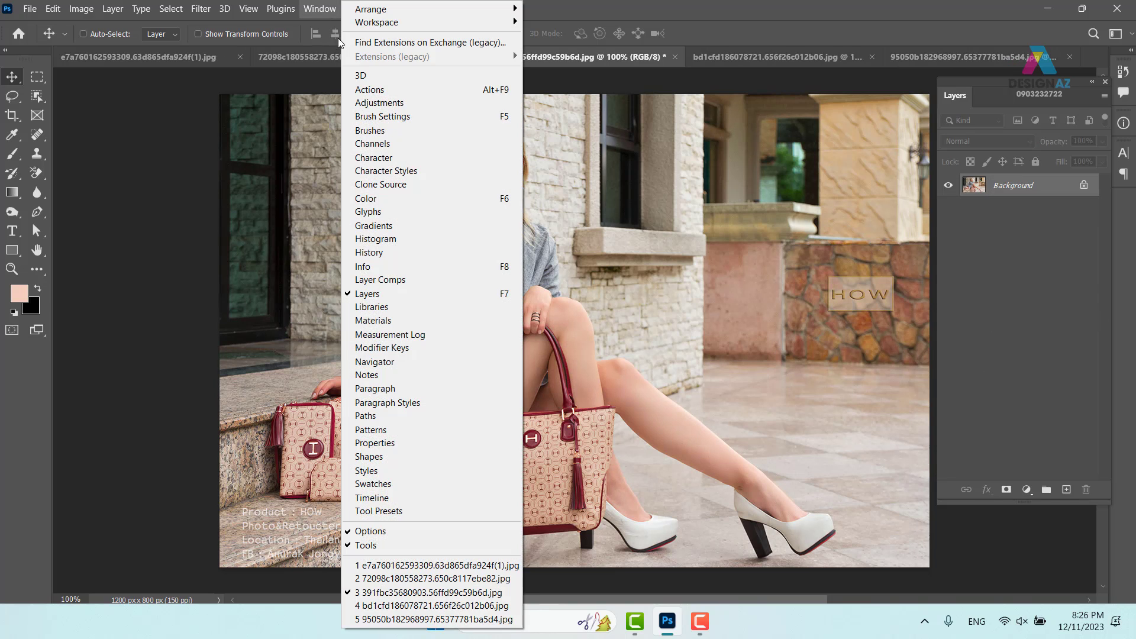
left_click(372, 144)
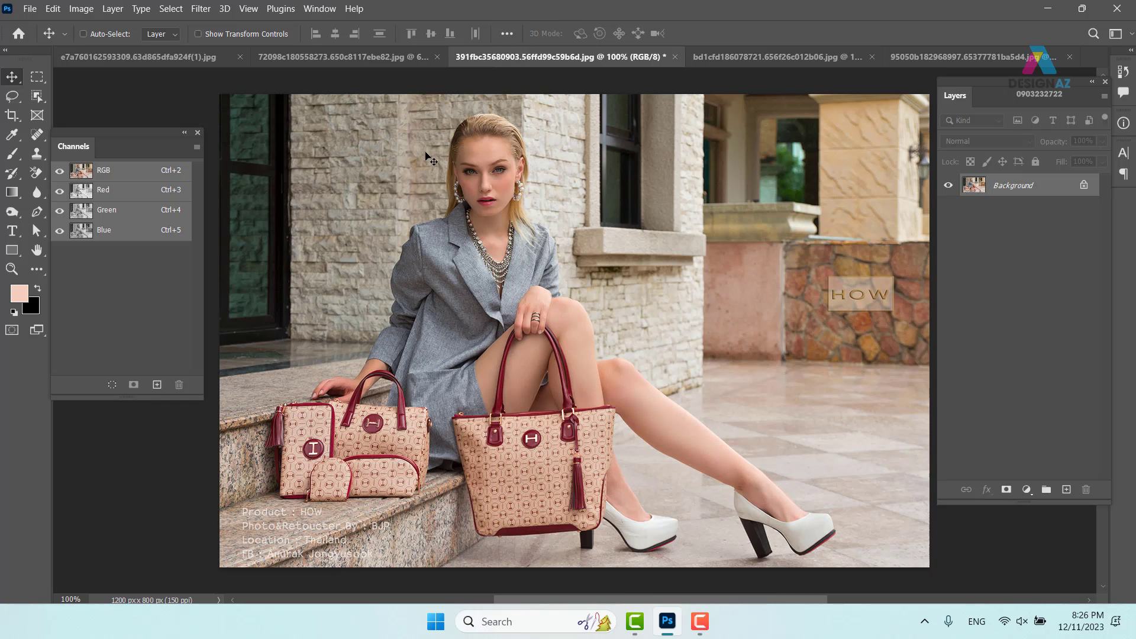
left_click(108, 191)
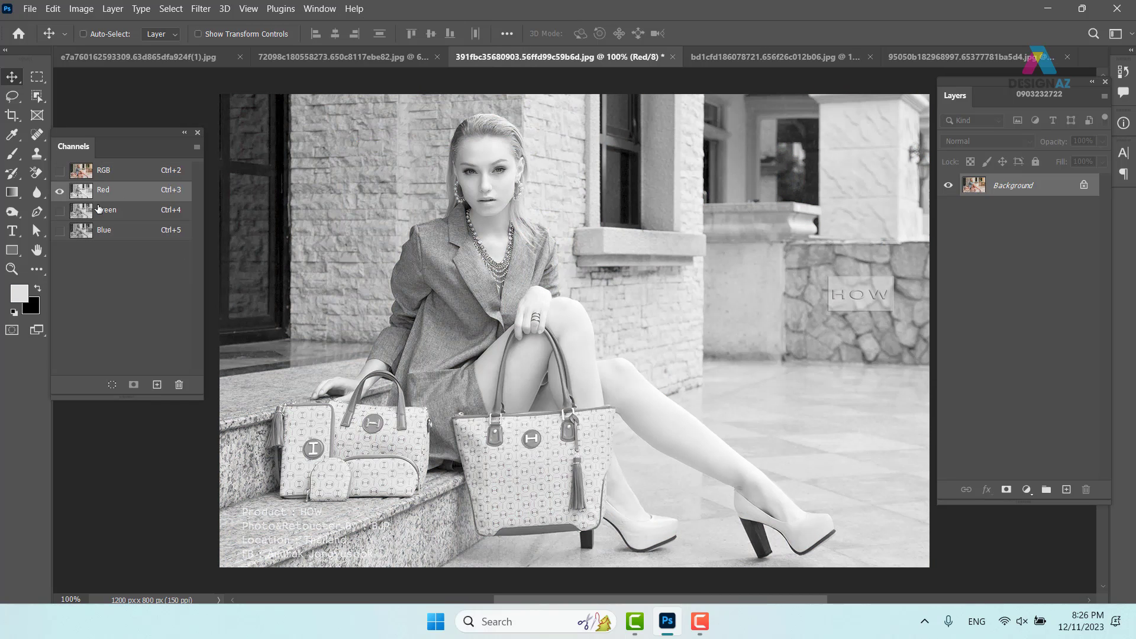
left_click(101, 210)
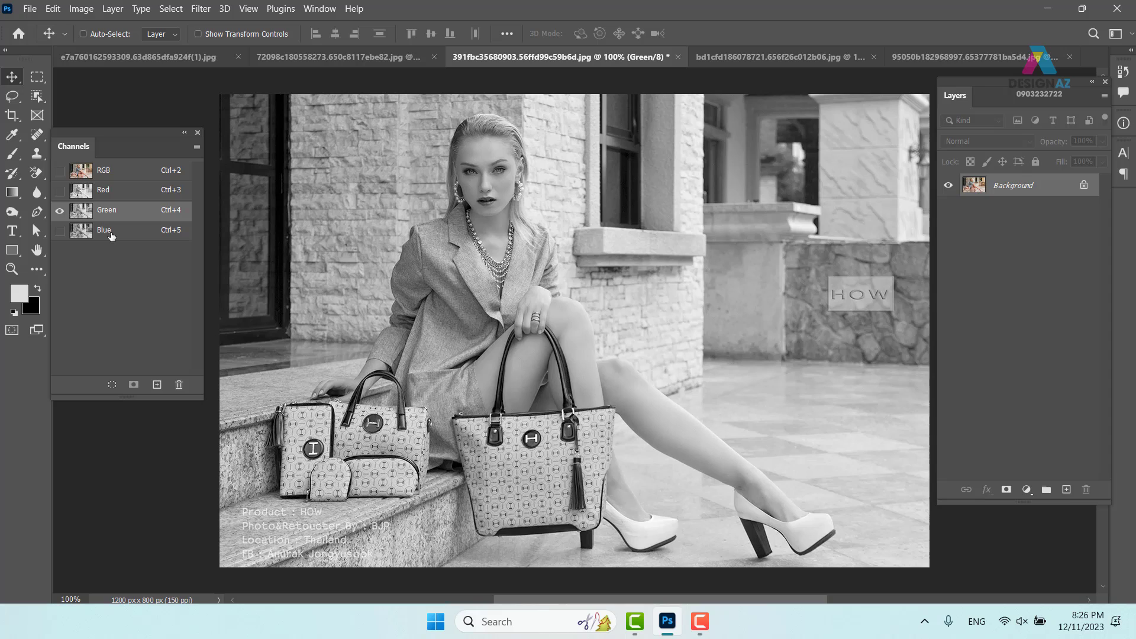
left_click(104, 231)
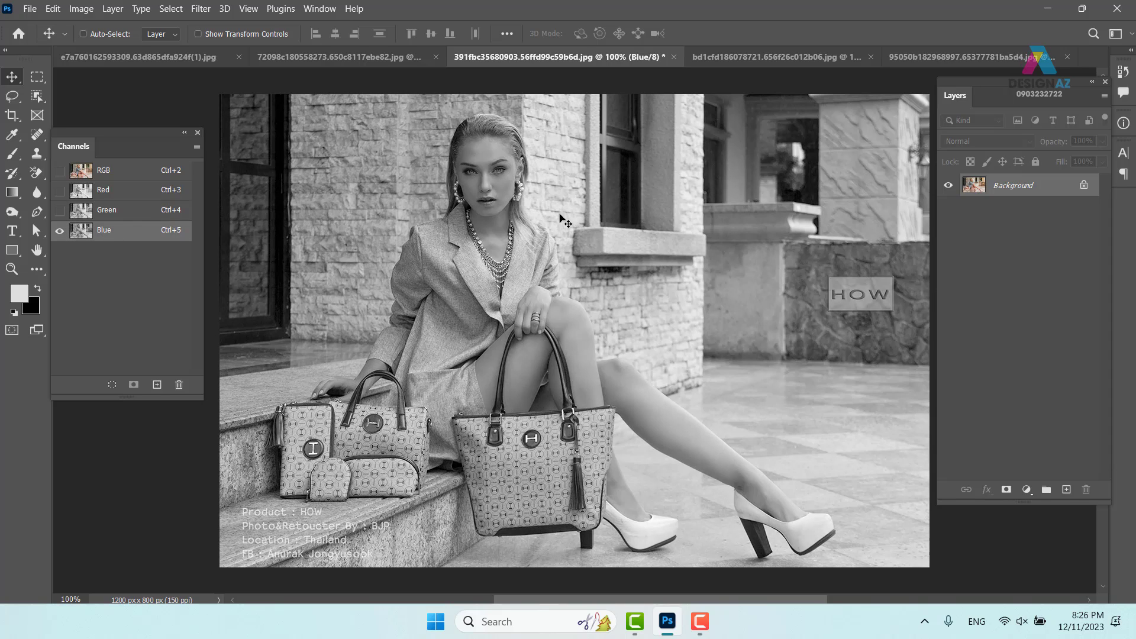
left_click(197, 132)
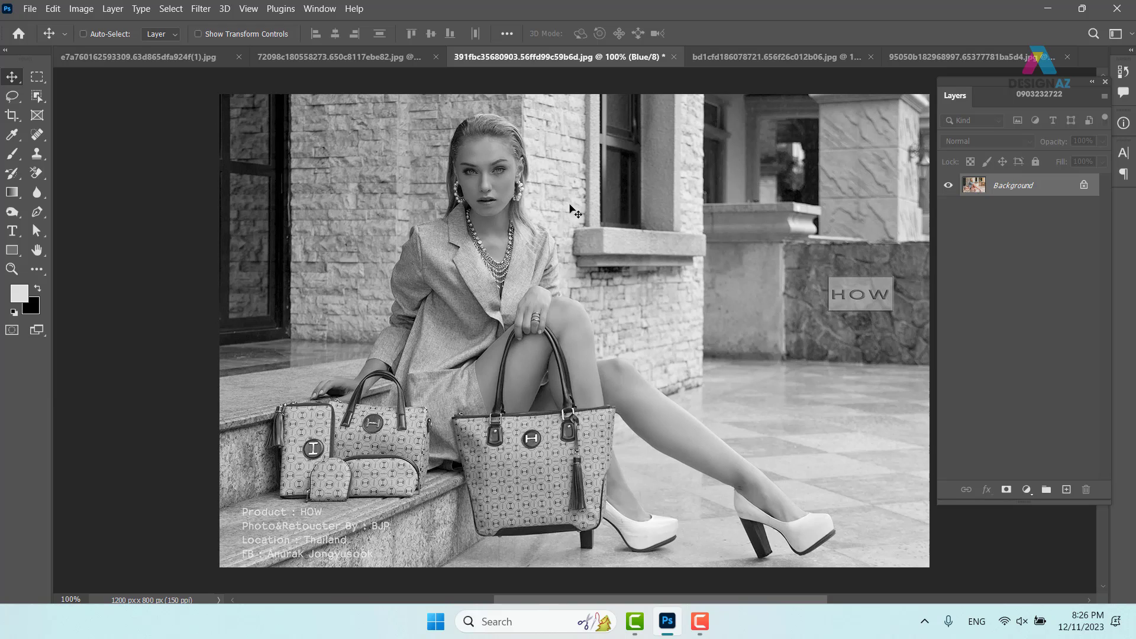
Step: Return the photo to the full-colour RGB composite view
left_click(320, 9)
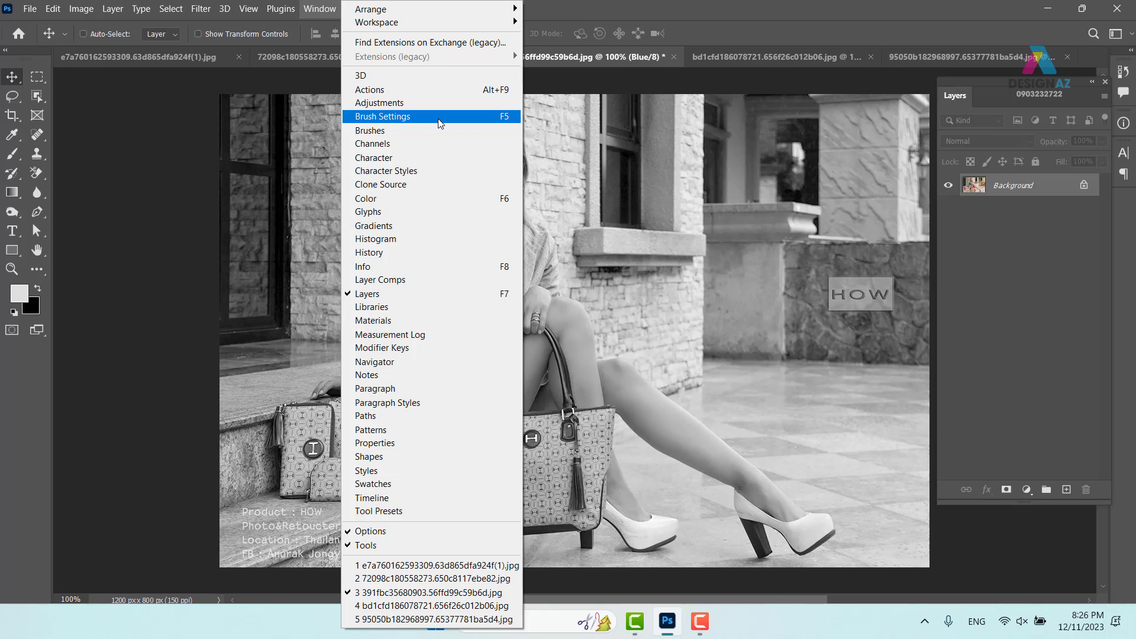
left_click(430, 145)
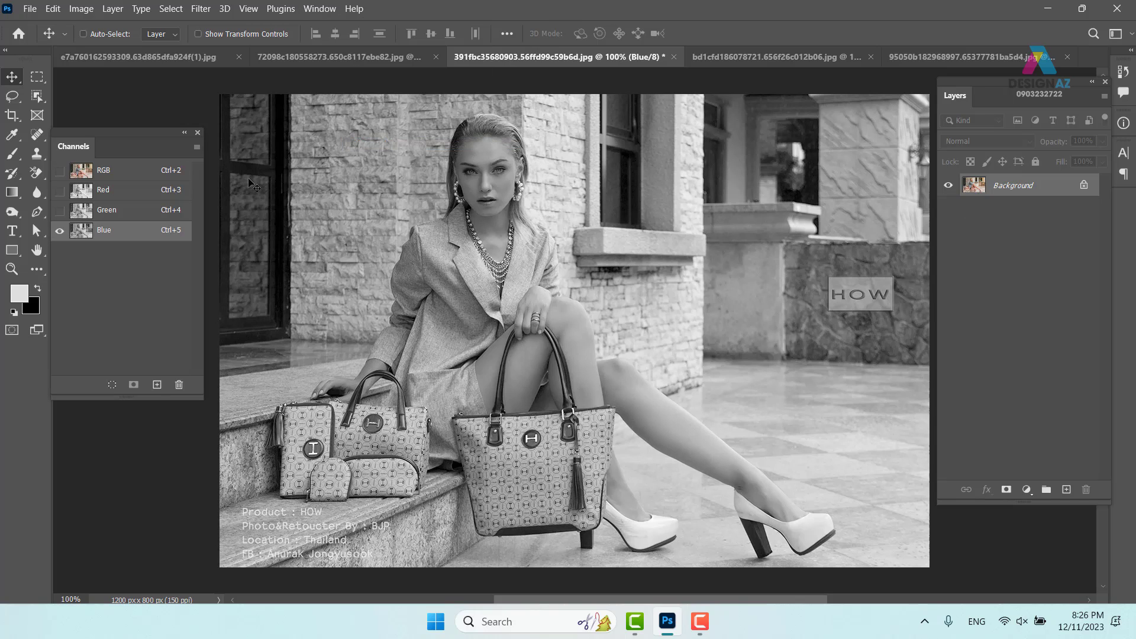
left_click(113, 172)
left_click(197, 133)
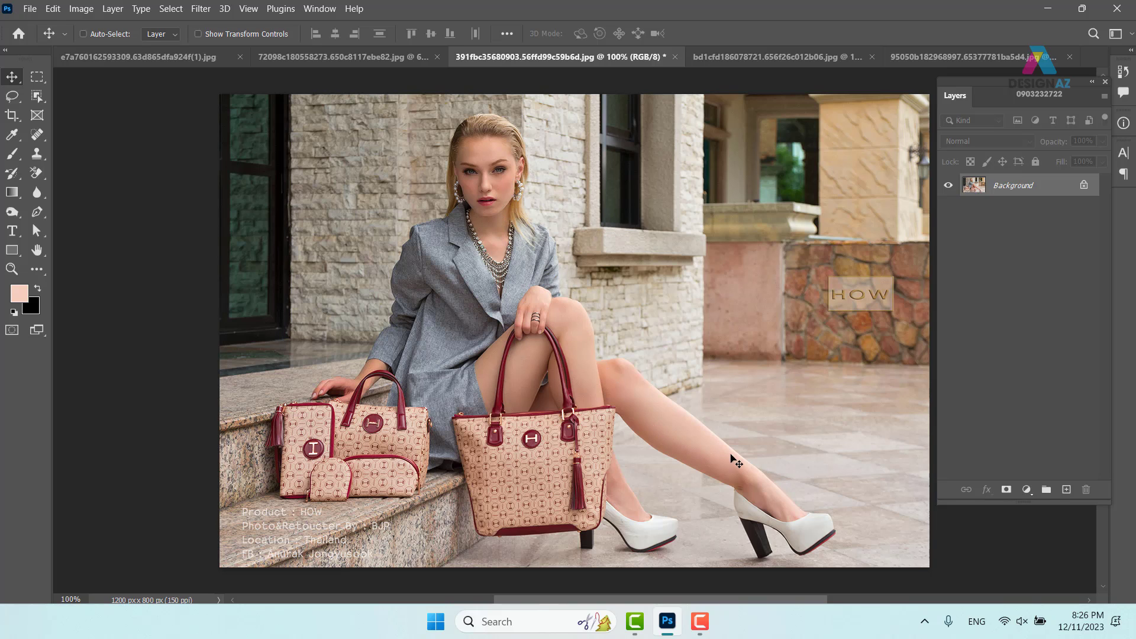
Step: Review the individual colour channels again and, with Blue displayed, load the Green channel as a selection
left_click(320, 8)
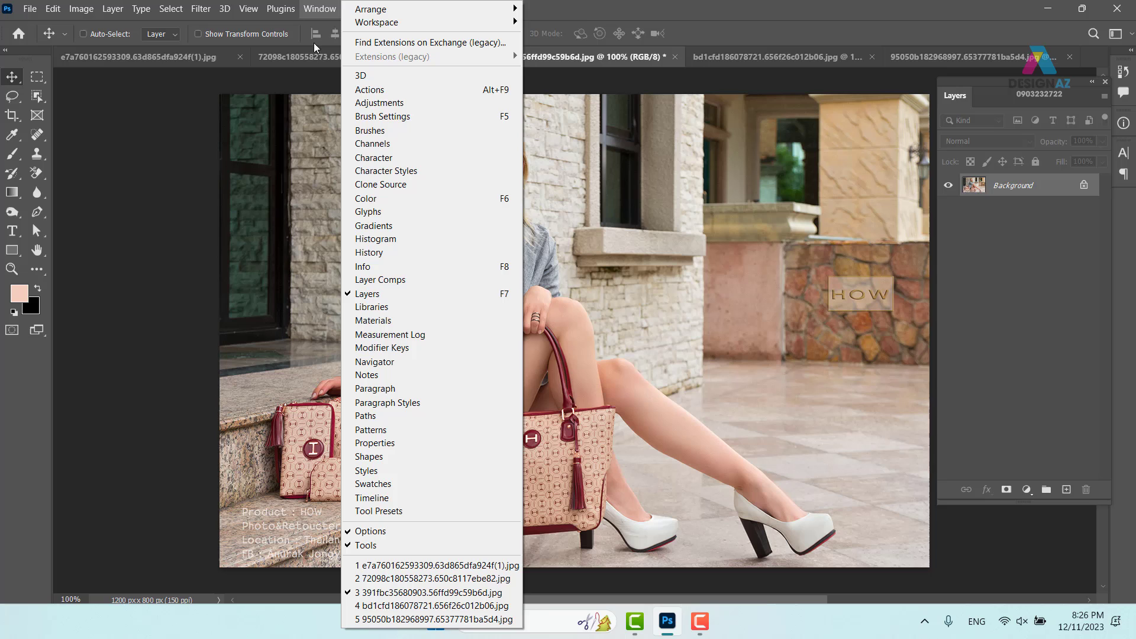
left_click(379, 143)
key("ctrl+3")
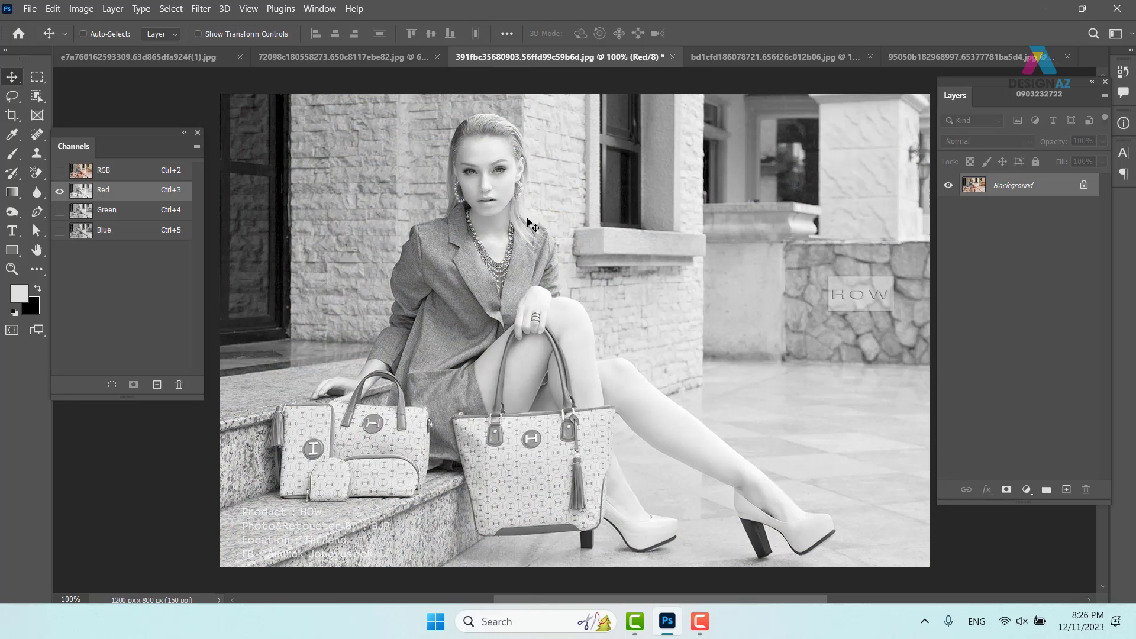
left_click(89, 212)
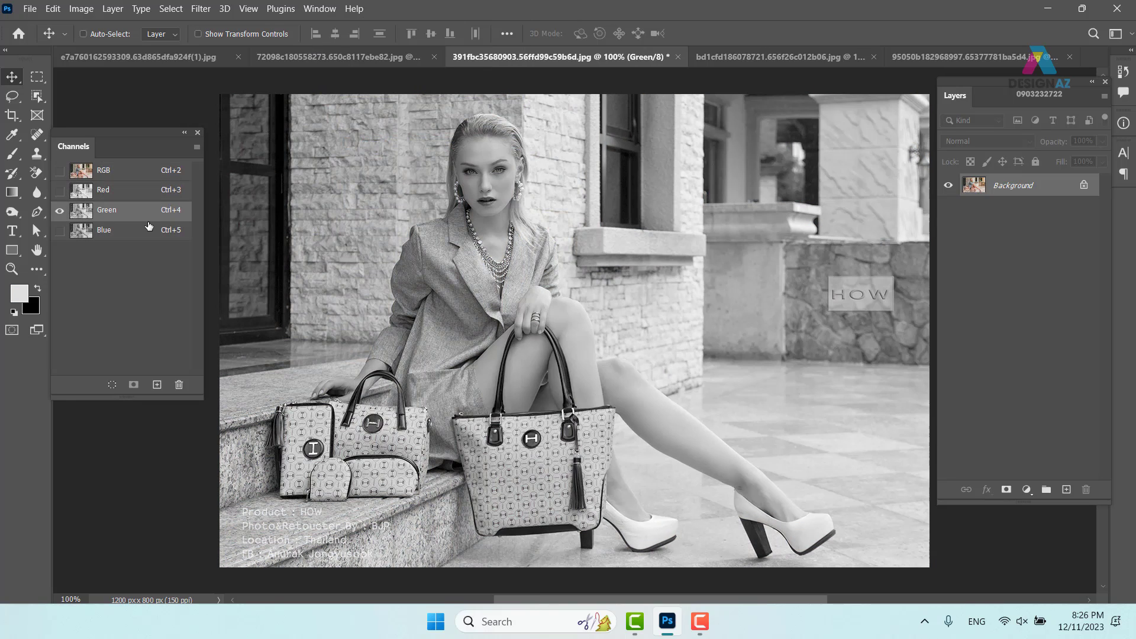
left_click(121, 232)
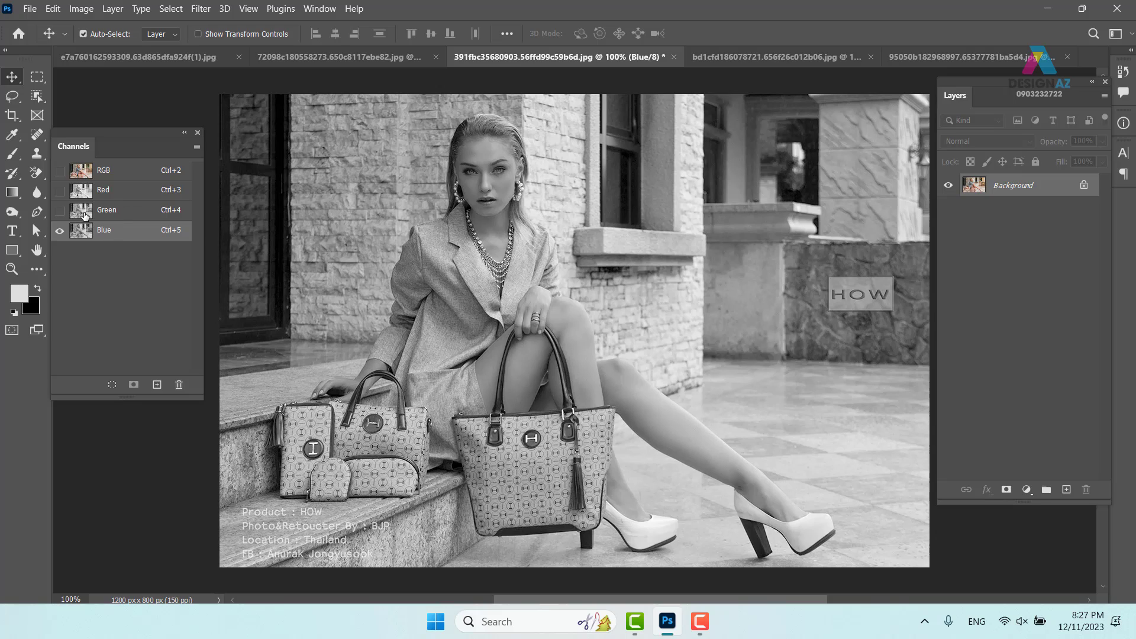
left_click(85, 214, "ctrl")
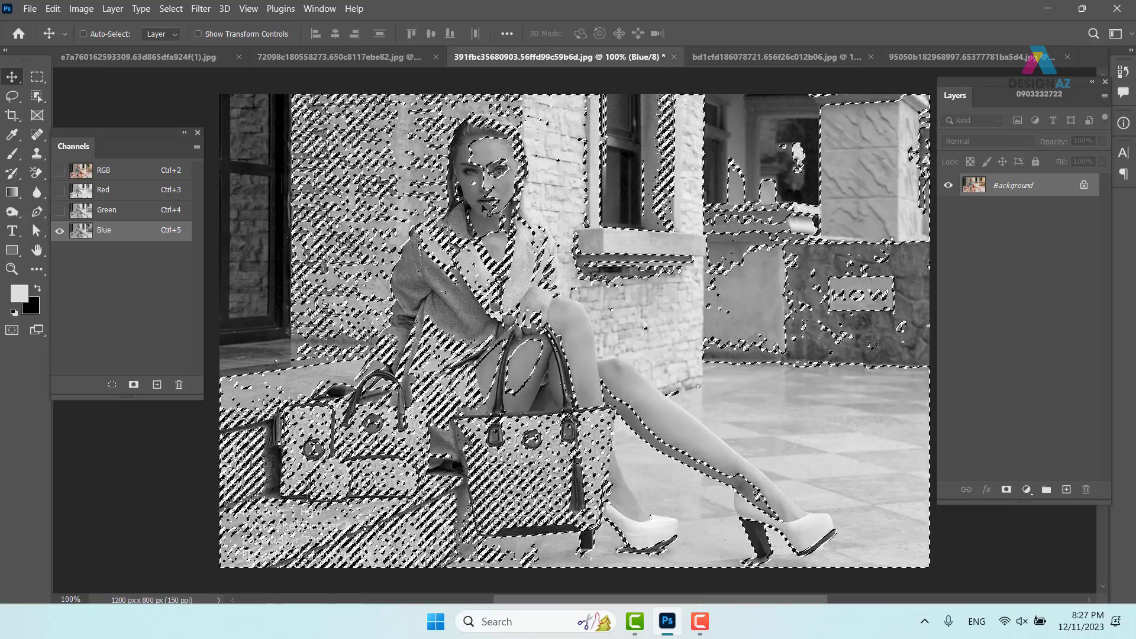
left_click(197, 133)
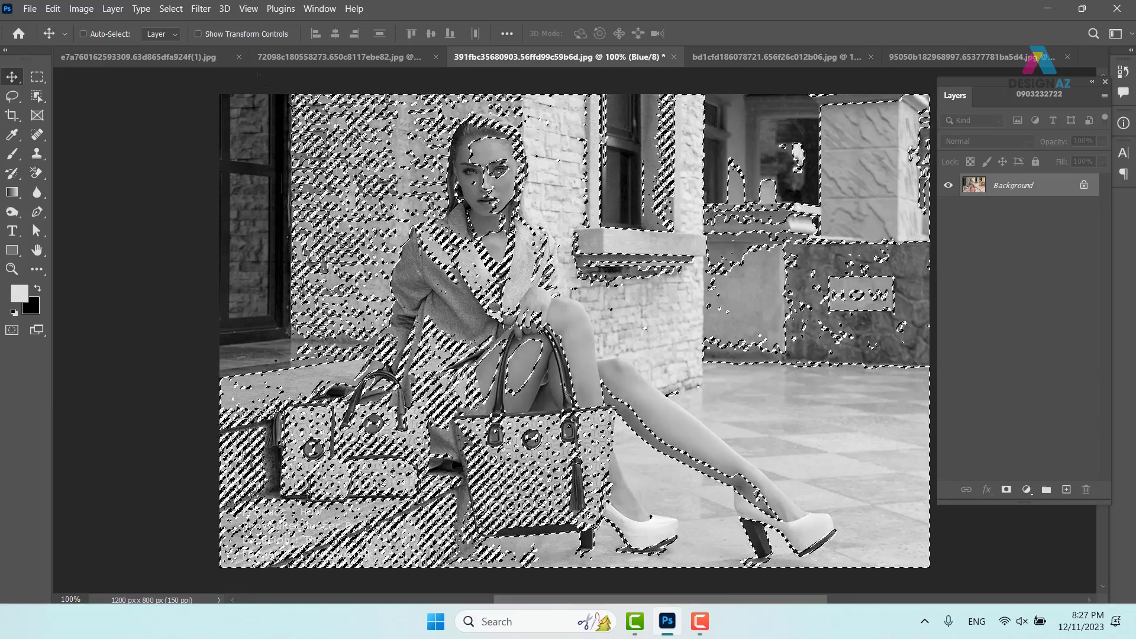
Step: Return the photo to the full-colour RGB composite while keeping the Green channel selection active
left_click(324, 10)
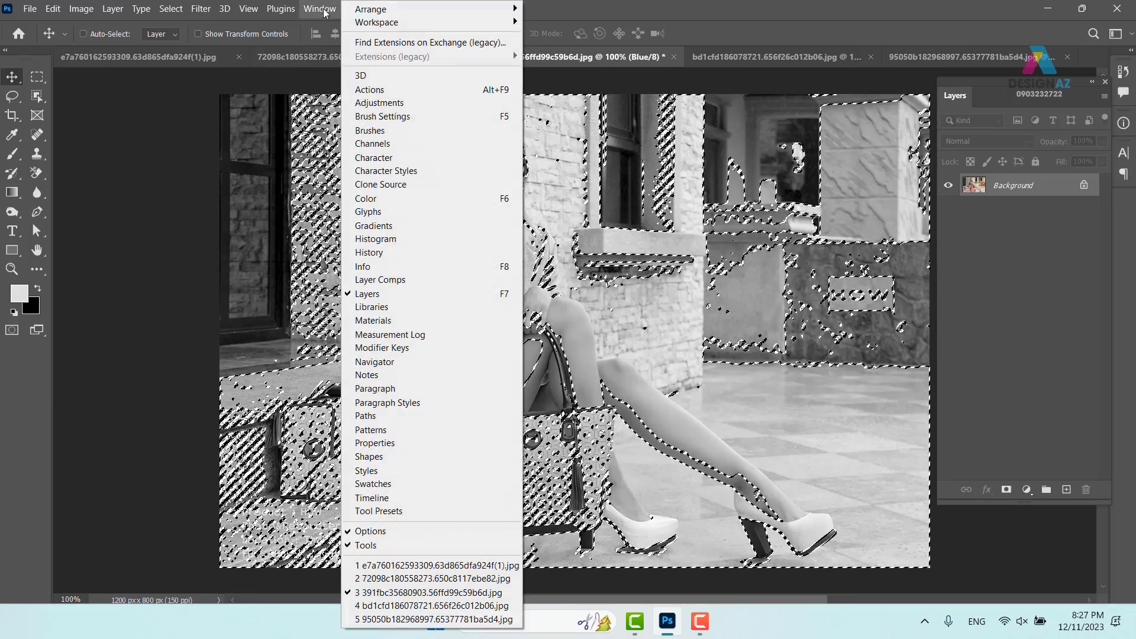
left_click(378, 143)
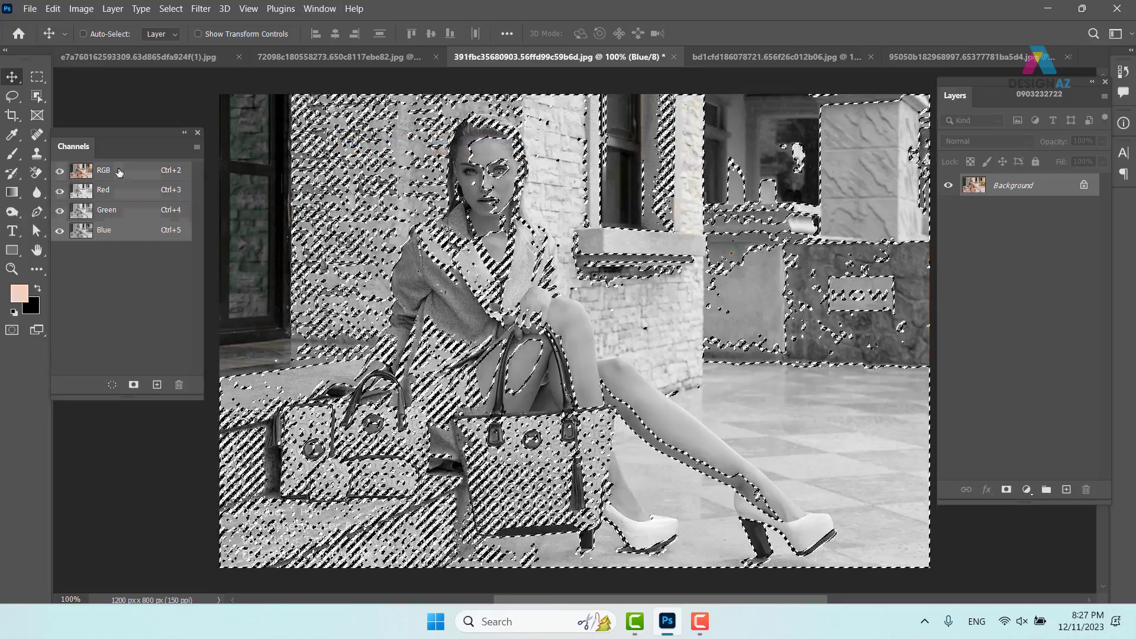
left_click(119, 172)
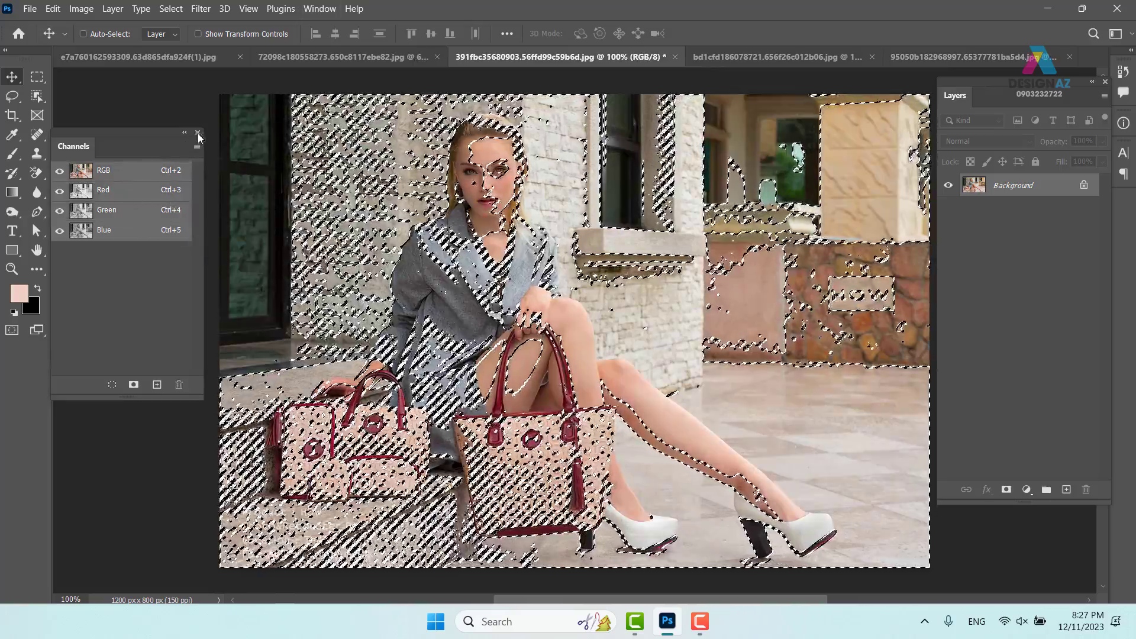
left_click(198, 134)
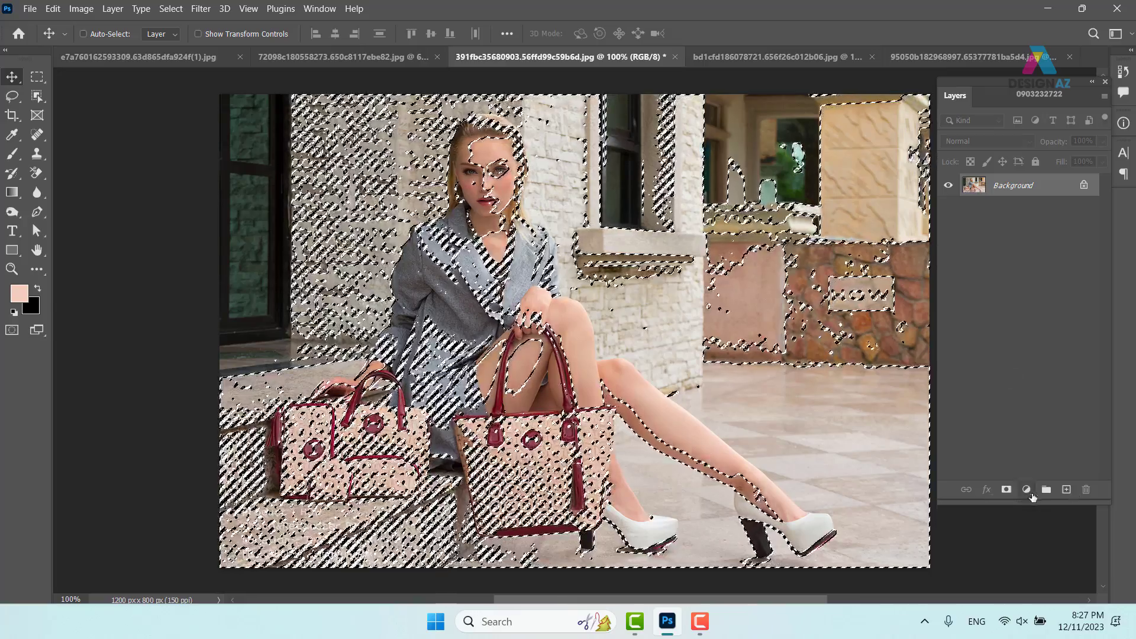
Step: Add a Levels adjustment layer masked by the active channel selection
left_click(1026, 490)
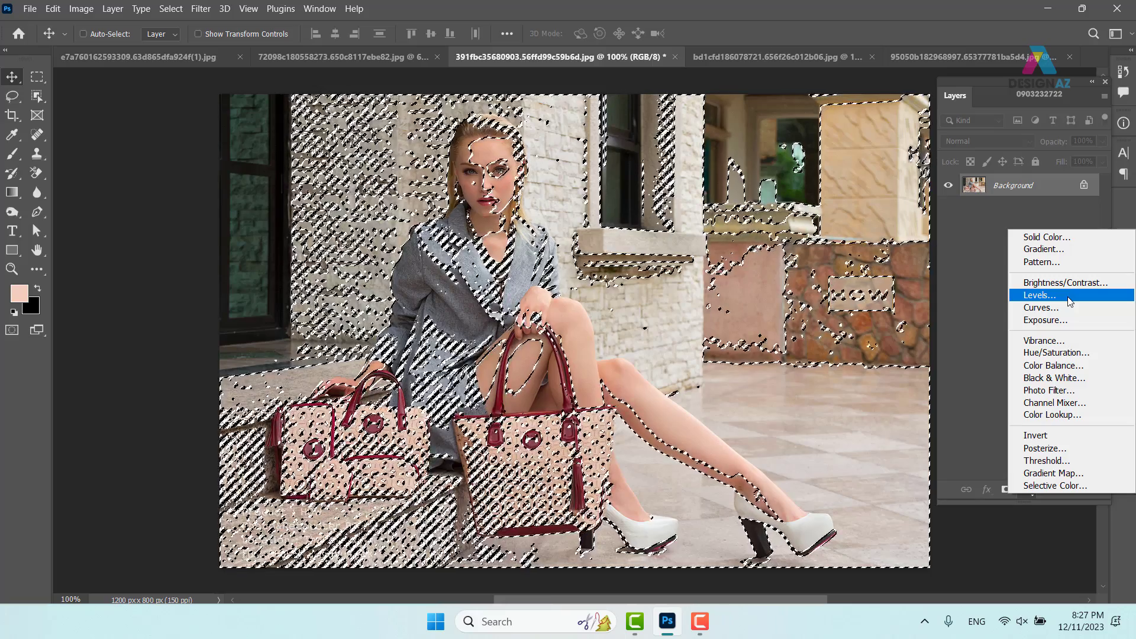
left_click(1070, 302)
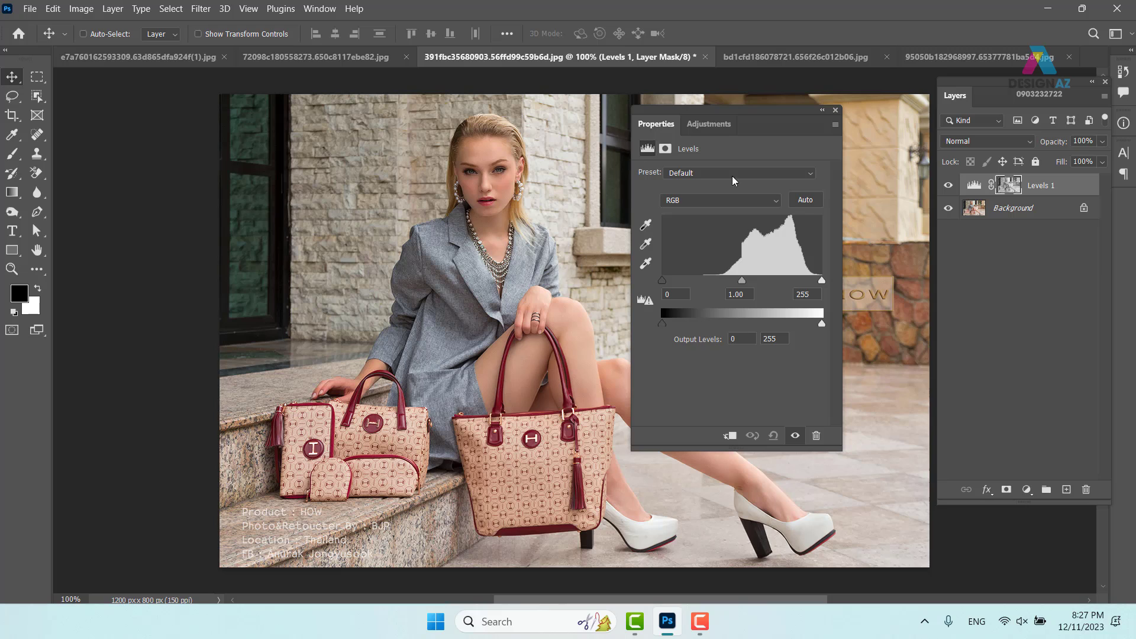
left_click(835, 110)
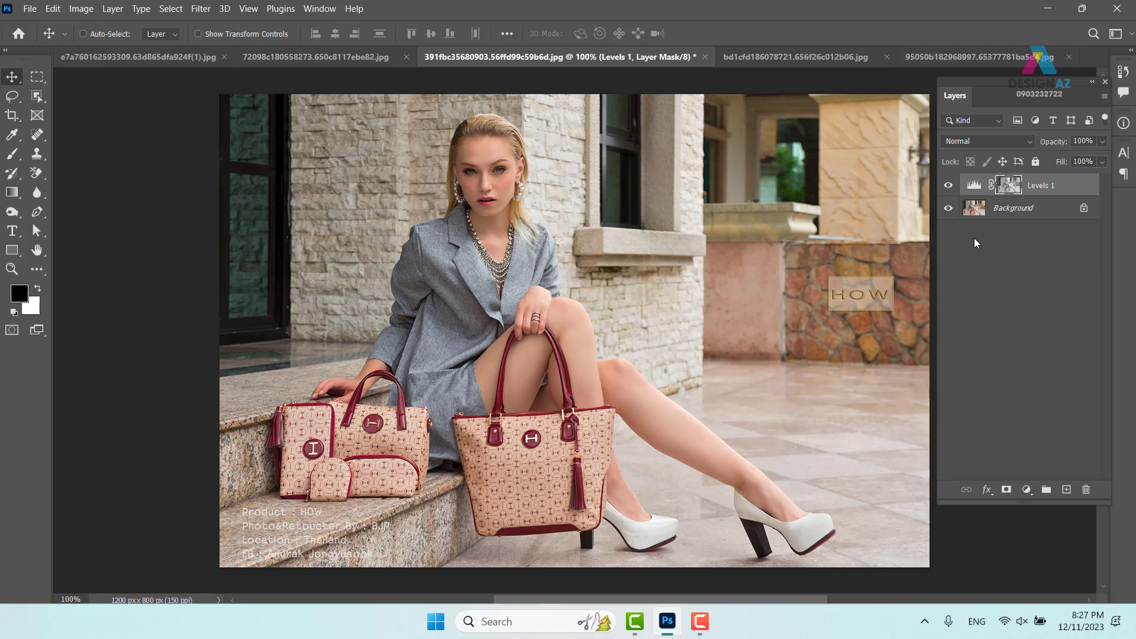
Step: Set the Levels layer's RGB input levels to 79, 1.14 and 235, and compare the photo with and without it
double_click(974, 185)
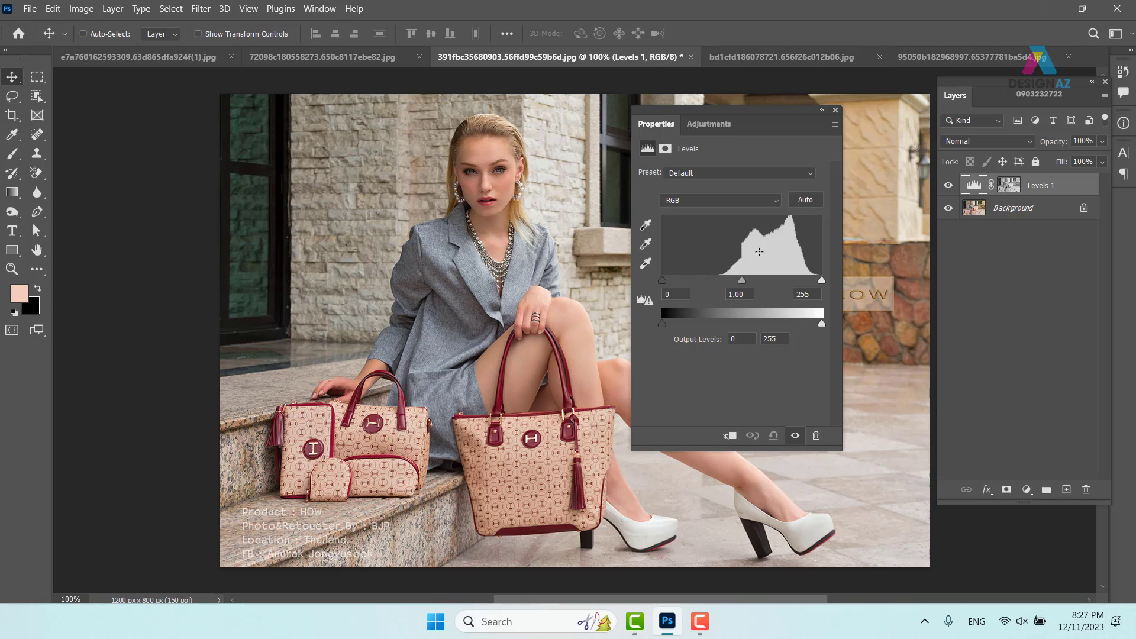
left_click_drag(662, 281, 711, 279)
left_click_drag(821, 280, 757, 281)
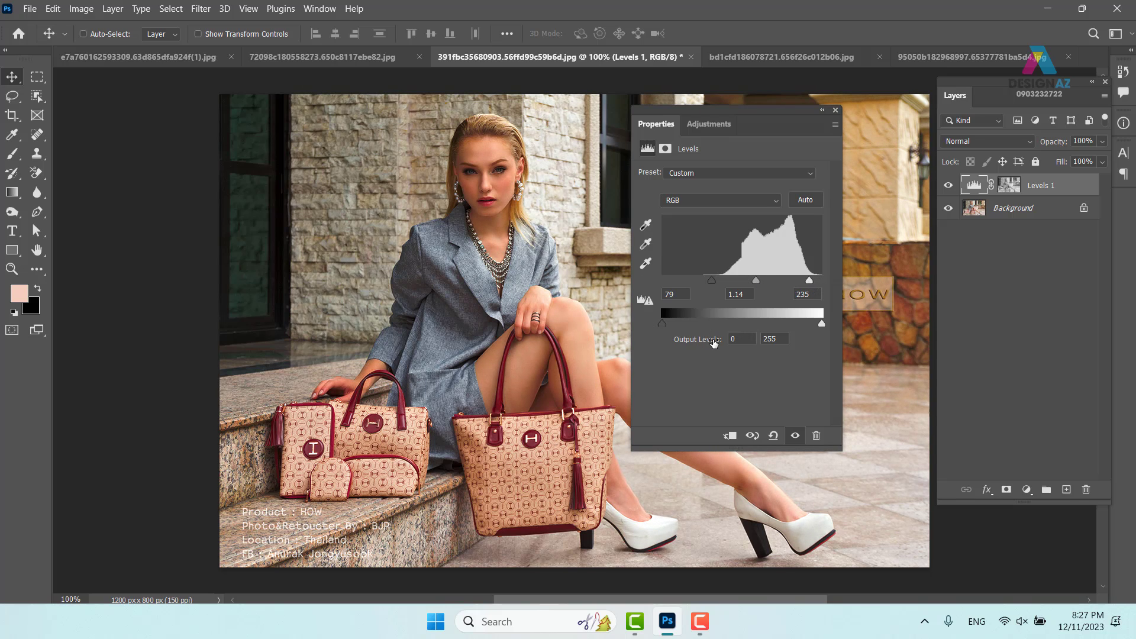
left_click(835, 110)
left_click(950, 187)
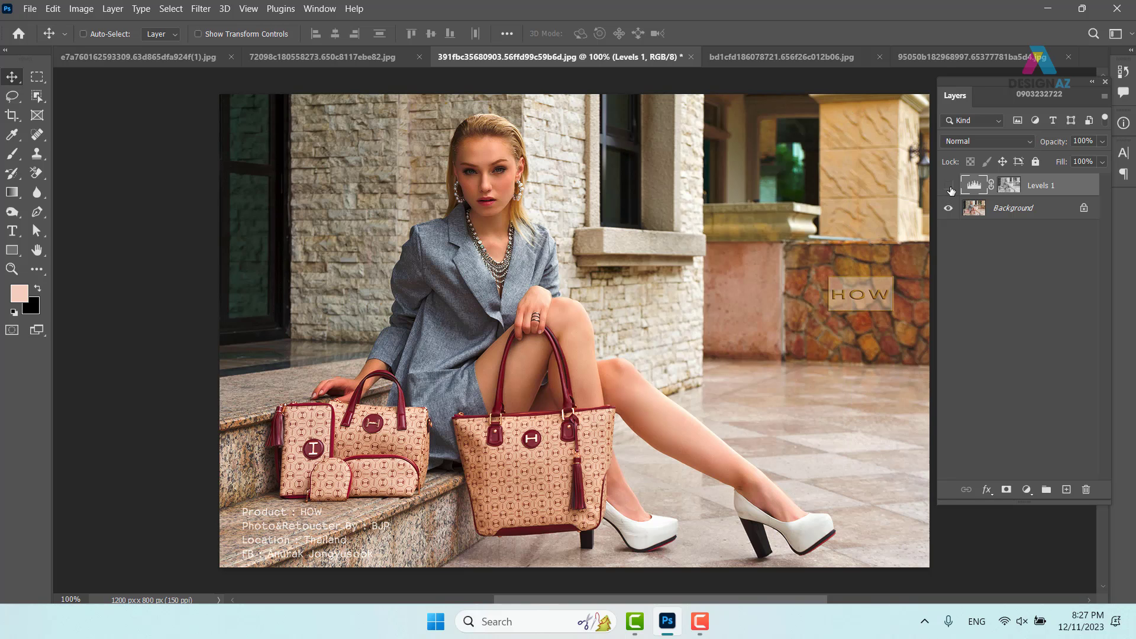
left_click(949, 187)
Step: Set the Red channel's input levels in the Levels layer to 116 for black and 244 for white
double_click(974, 187)
left_click(715, 201)
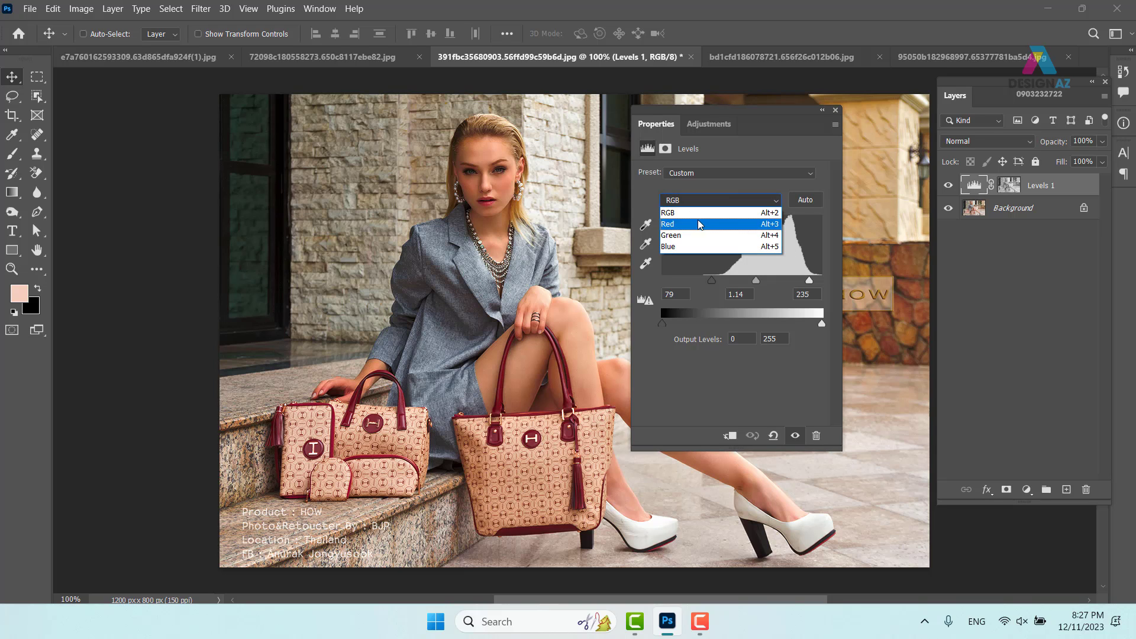
left_click(698, 224)
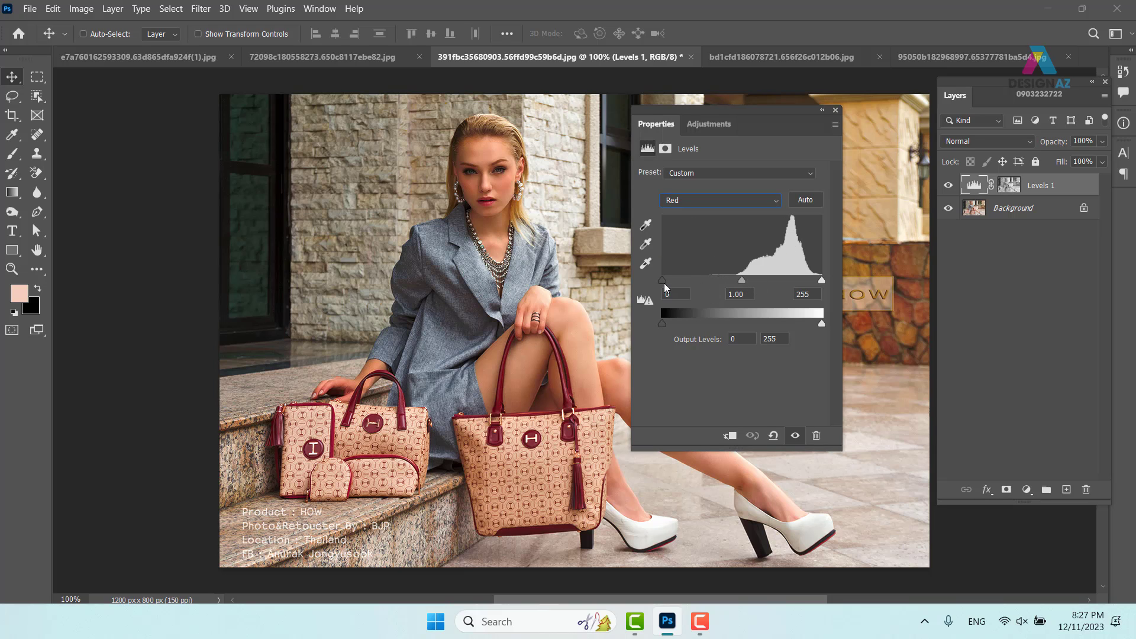
left_click_drag(664, 285, 719, 284)
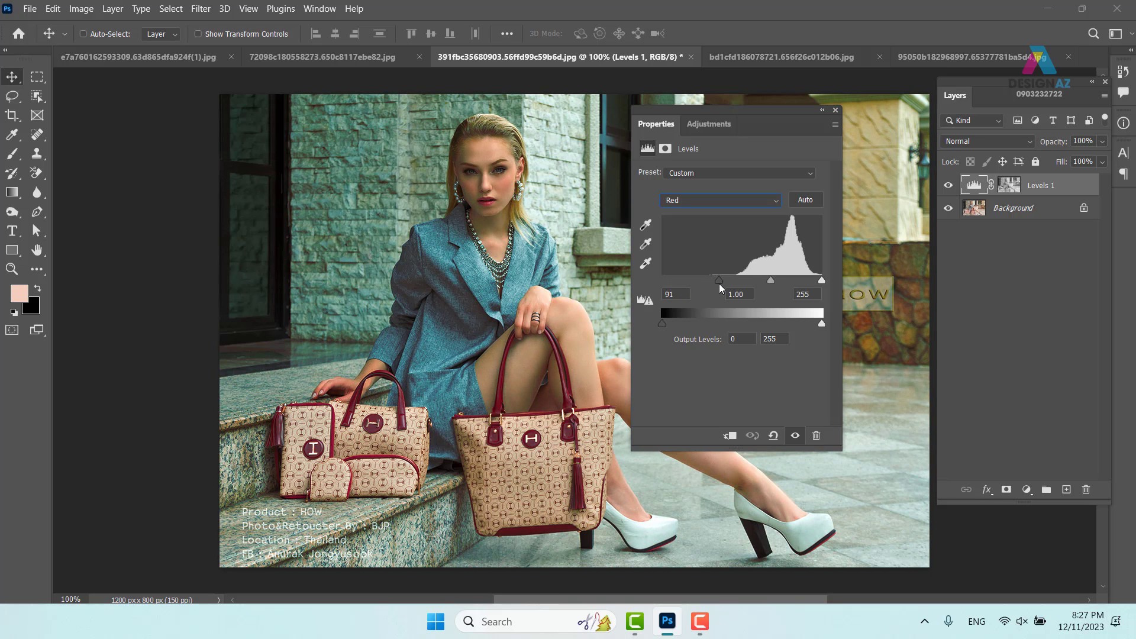
left_click_drag(821, 280, 815, 279)
left_click_drag(721, 283, 733, 285)
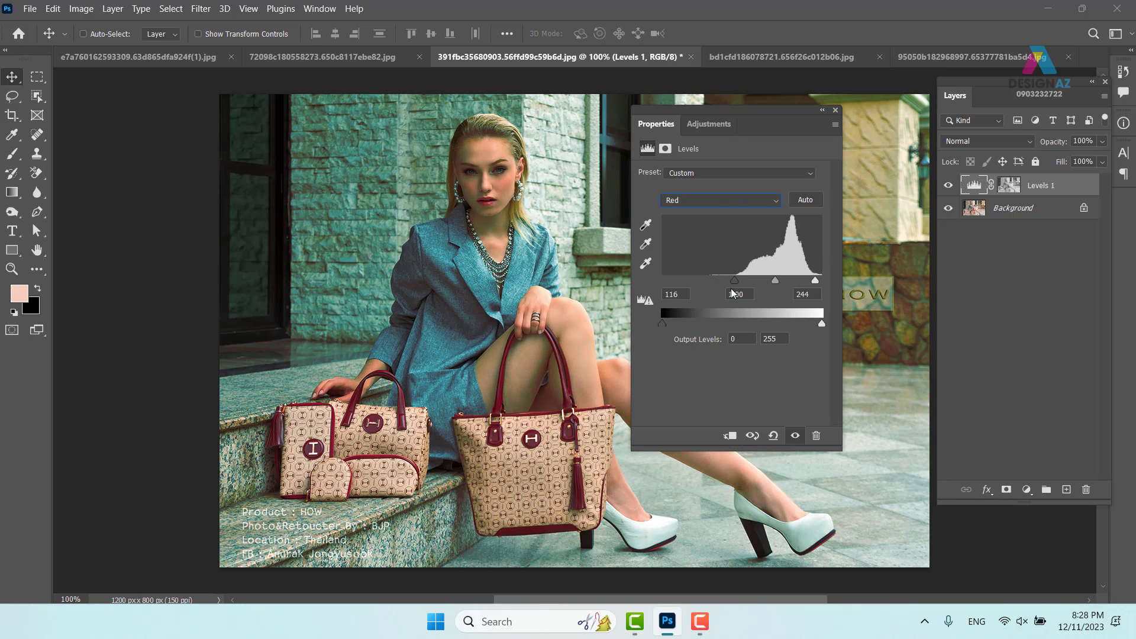
Step: Set the Green channel's input levels in the Levels layer to 25, 0.95 and 237
left_click(734, 201)
left_click(734, 237)
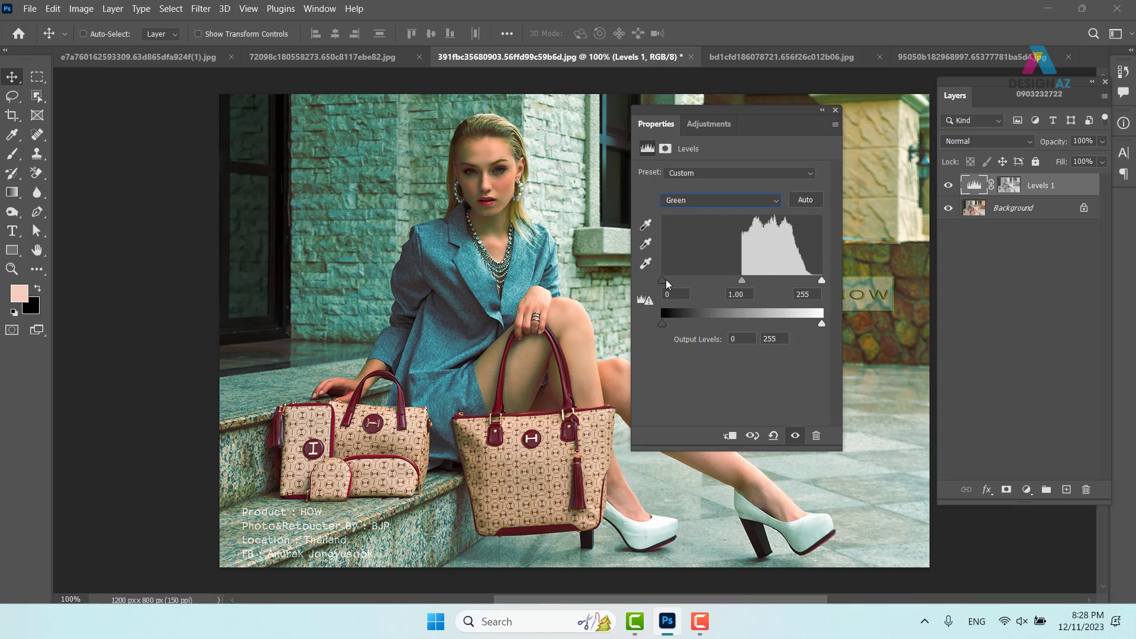
left_click_drag(665, 279, 742, 279)
left_click_drag(821, 280, 810, 285)
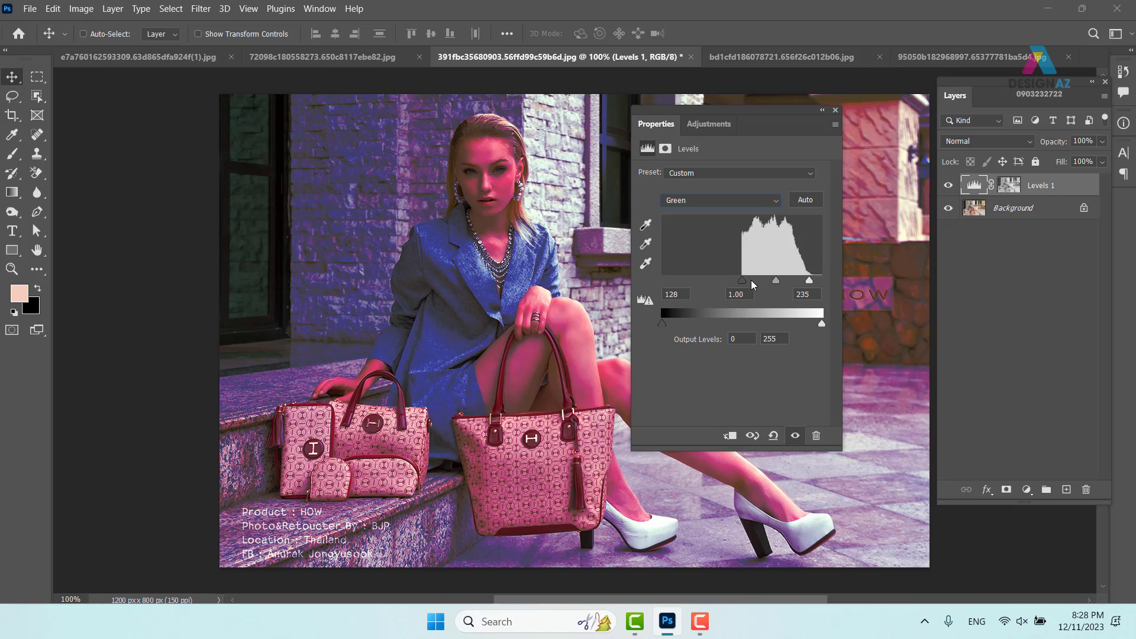
left_click_drag(742, 280, 812, 281)
Step: Raise the Blue channel's black input level slightly and lower its white input level slightly in the Levels layer
left_click(737, 201)
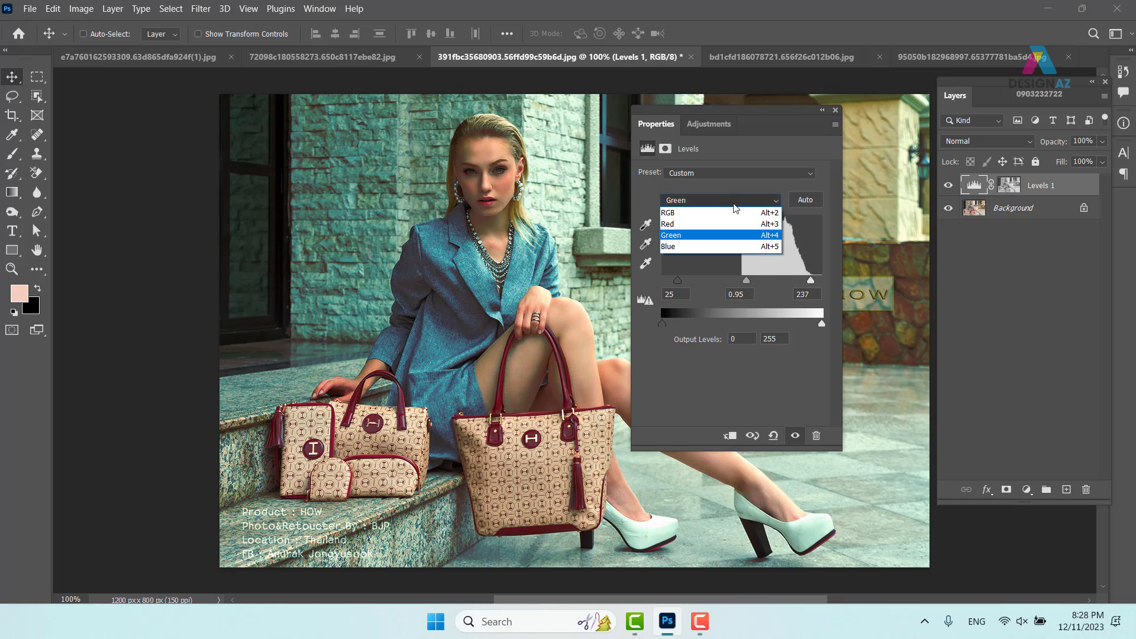
left_click(699, 246)
left_click_drag(662, 281, 709, 285)
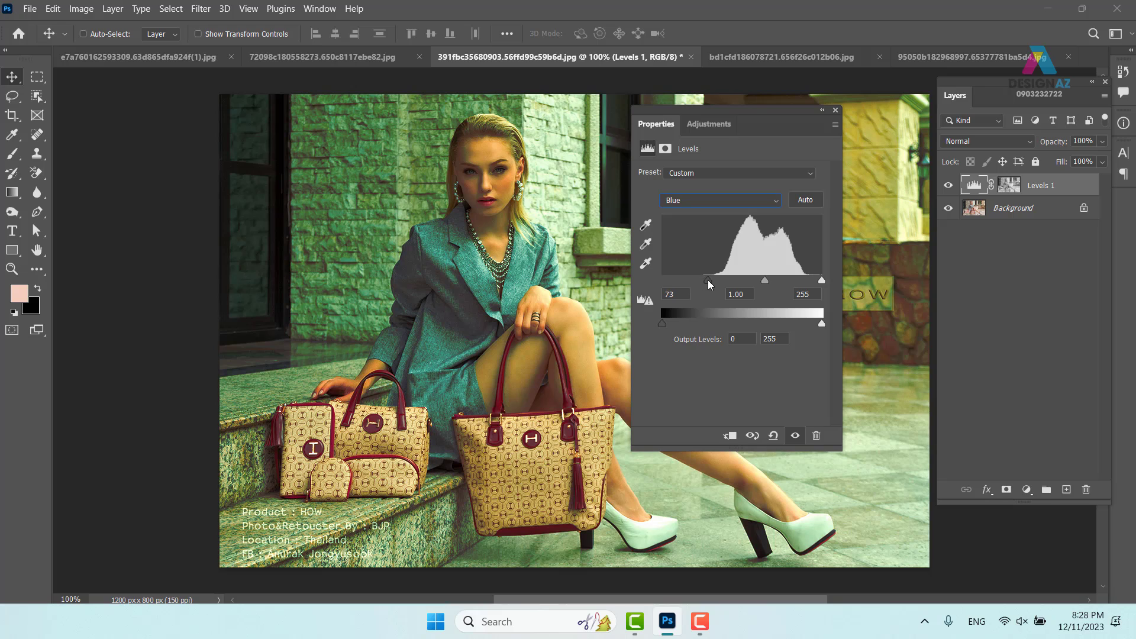
left_click_drag(821, 280, 804, 281)
left_click_drag(709, 281, 679, 281)
left_click_drag(804, 280, 813, 282)
left_click(835, 110)
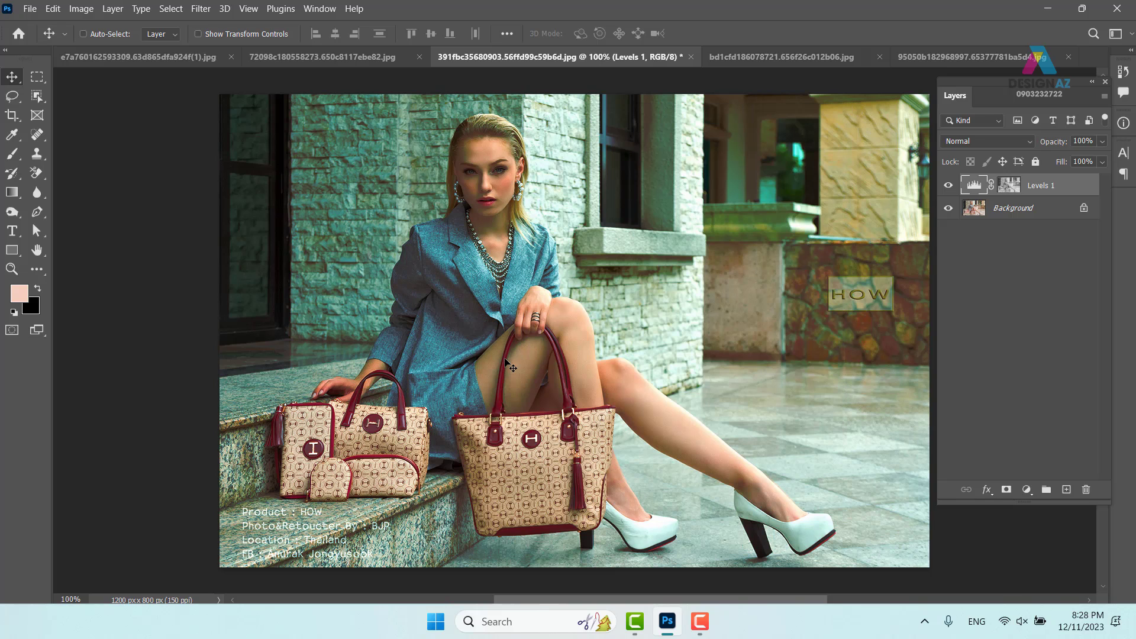
Step: Blend the Levels layer in Soft Light mode with a 59% fill and compare the photo with and without it
left_click(998, 142)
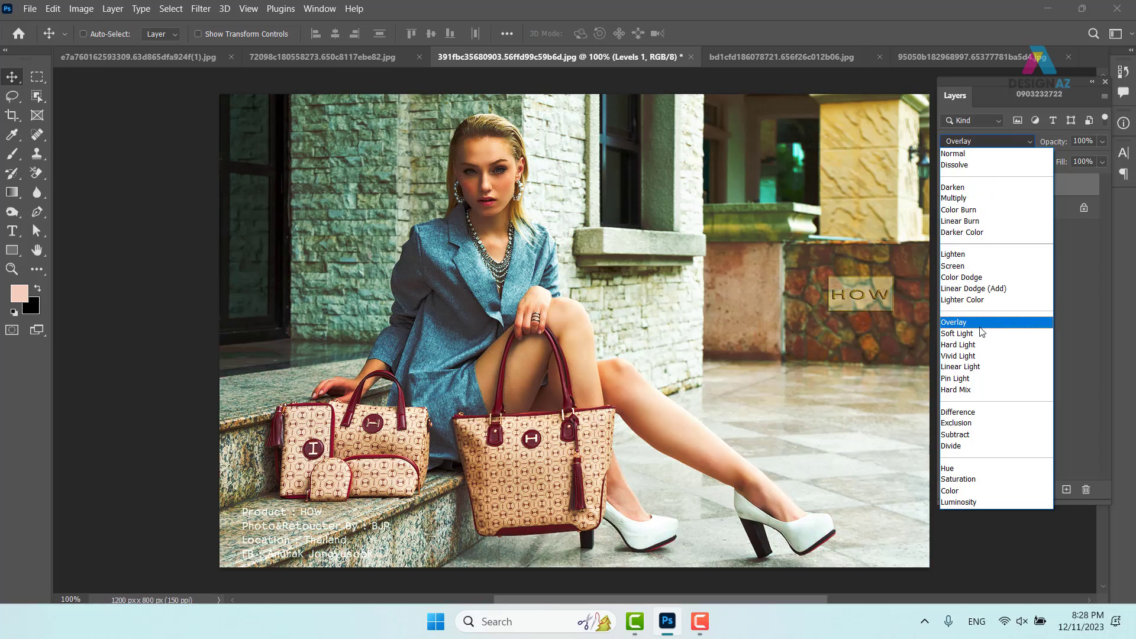
left_click(982, 336)
left_click(1101, 162)
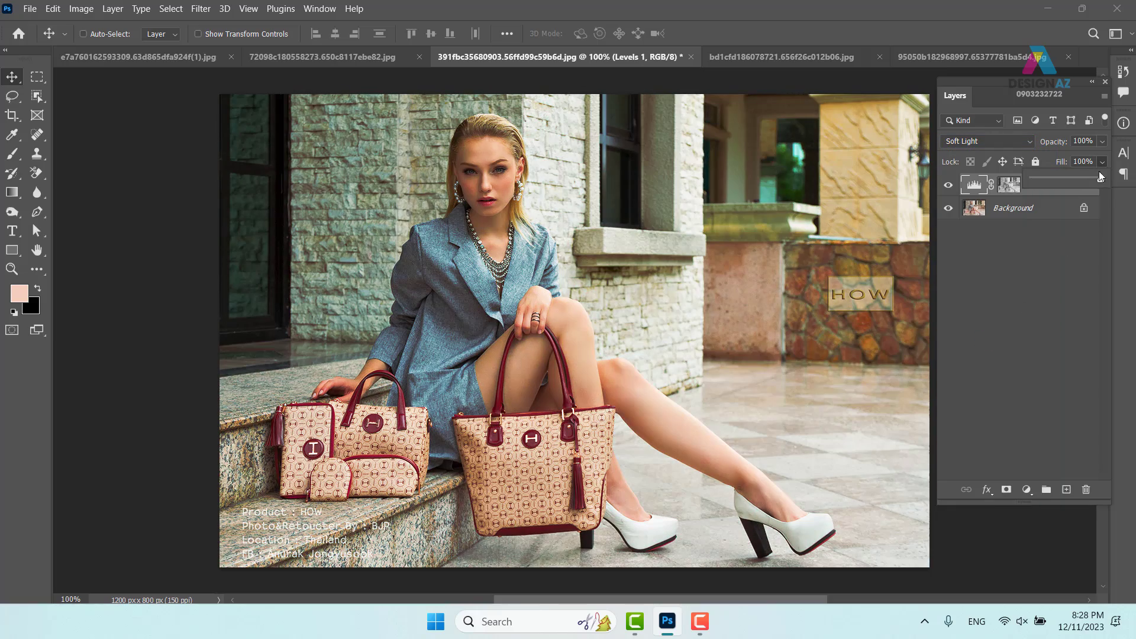
left_click(1073, 179)
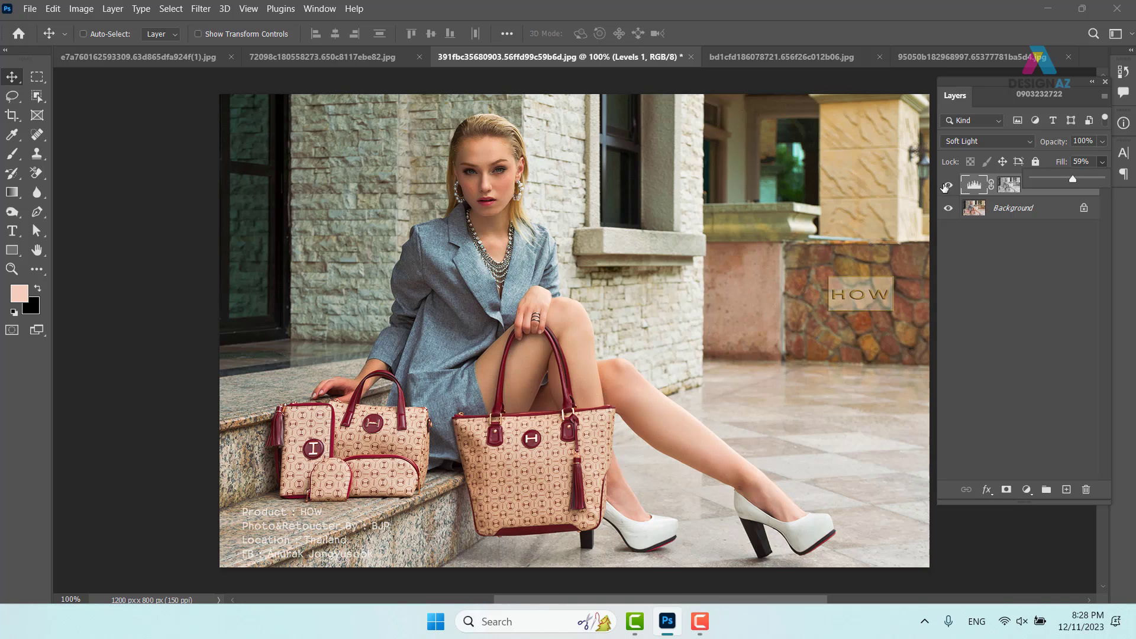
left_click(945, 187)
left_click(945, 187)
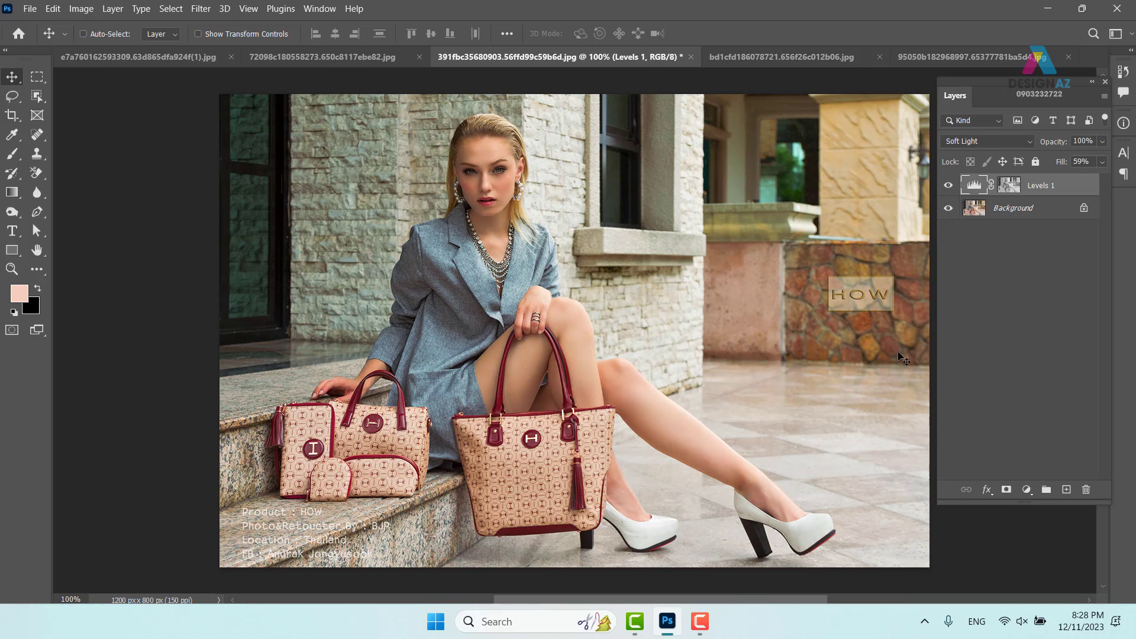
Step: Inspect the woman's face, jacket and skin up close and review the Levels layer's RGB settings
key("ctrl+plus")
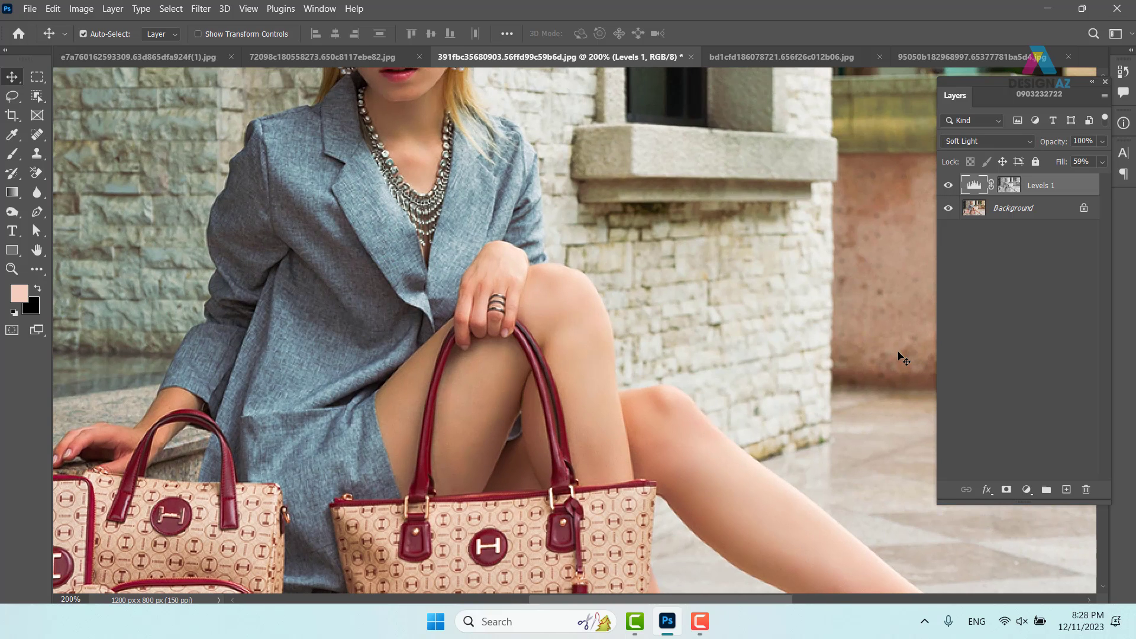
left_click_drag(421, 229, 448, 340)
left_click_drag(446, 210, 465, 217)
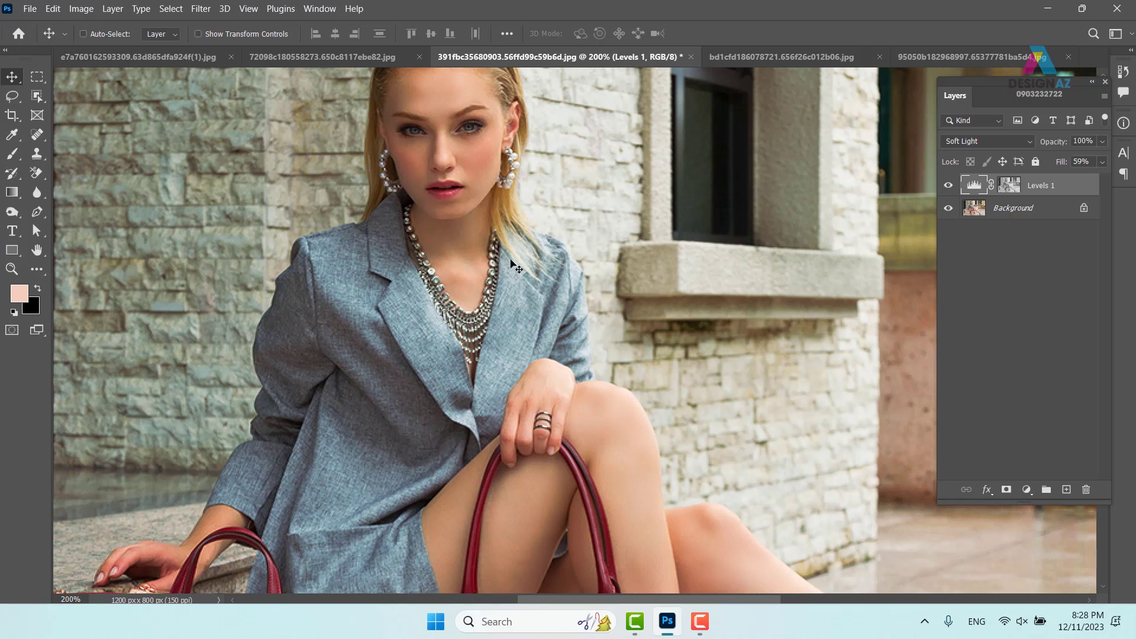
key("ctrl+minus")
key("ctrl+minus")
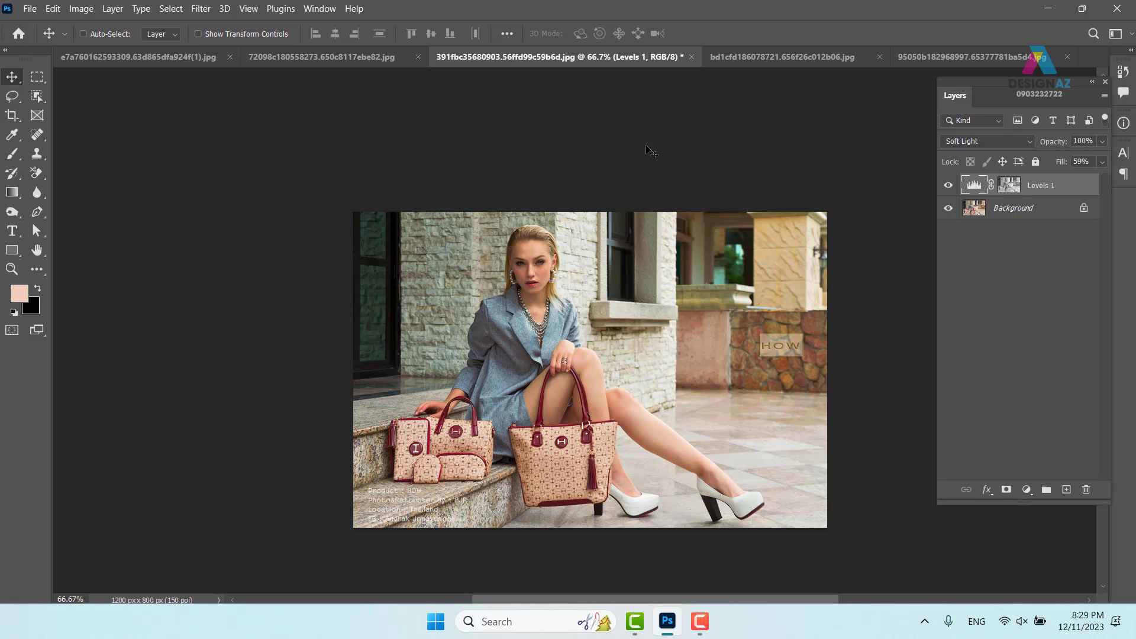
double_click(971, 186)
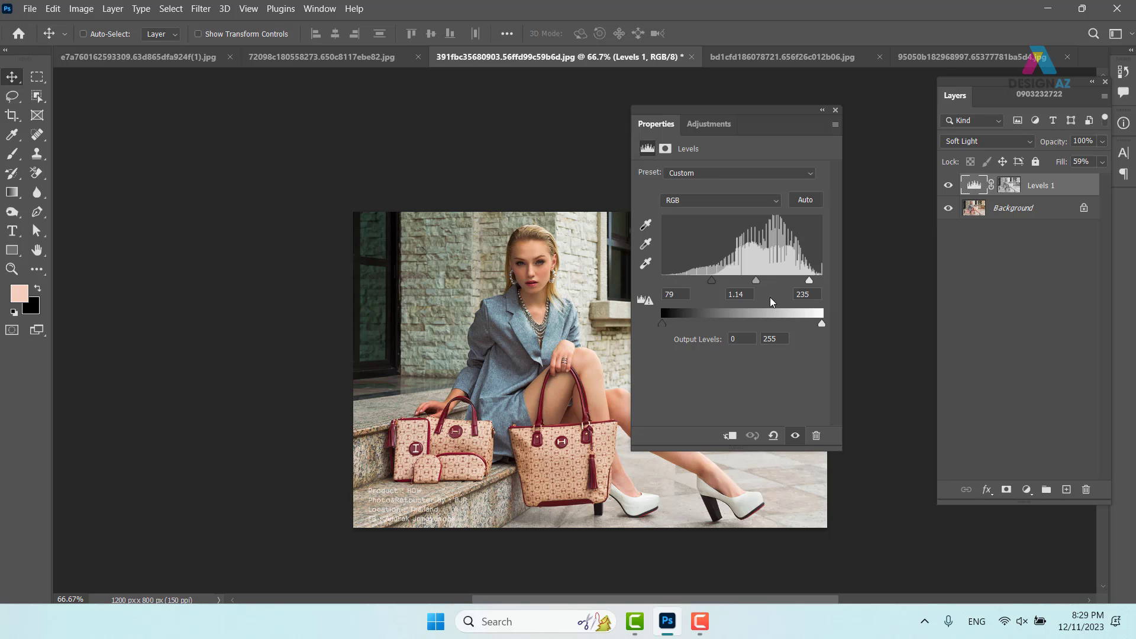
left_click(840, 113)
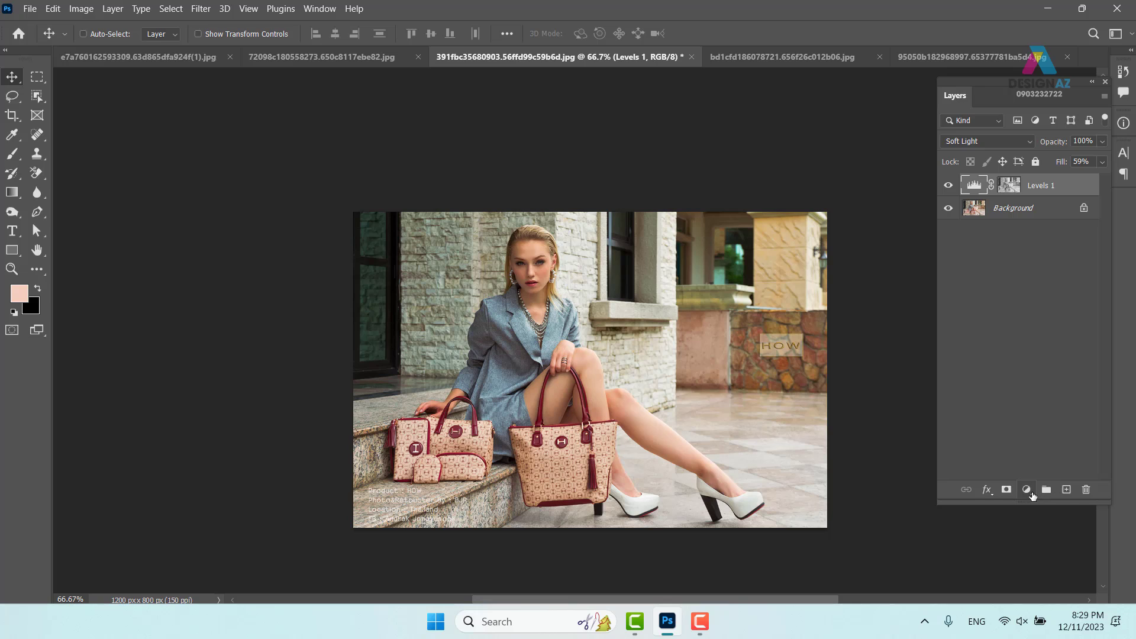
Step: Add a Curves adjustment layer above Levels 1 and check its target shadow colour without changing it
left_click(1027, 490)
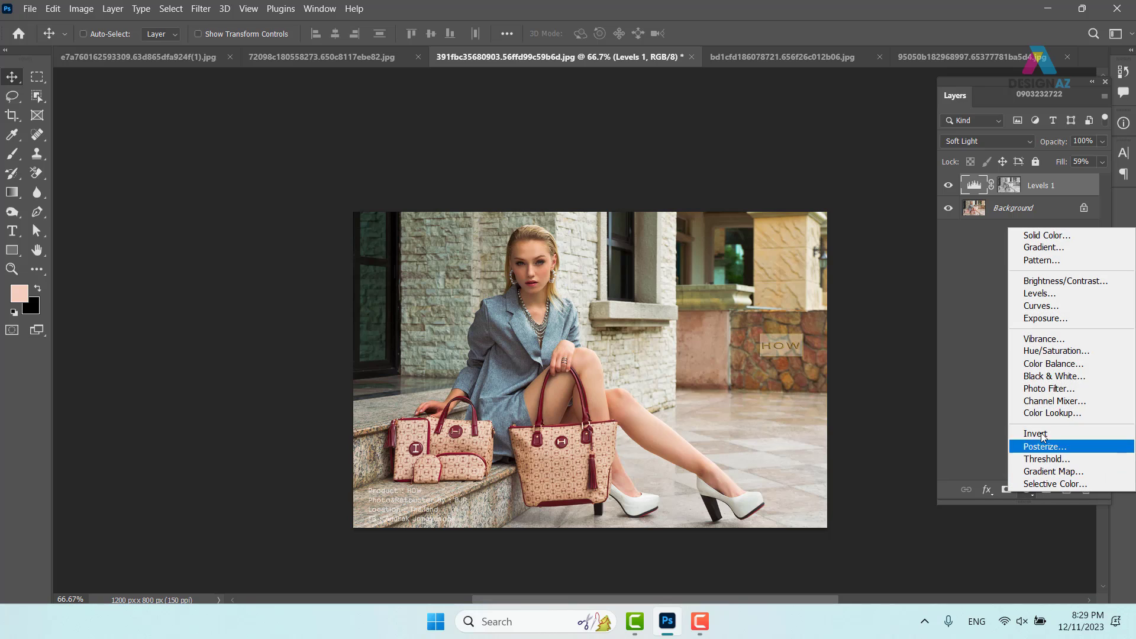
left_click(1041, 306)
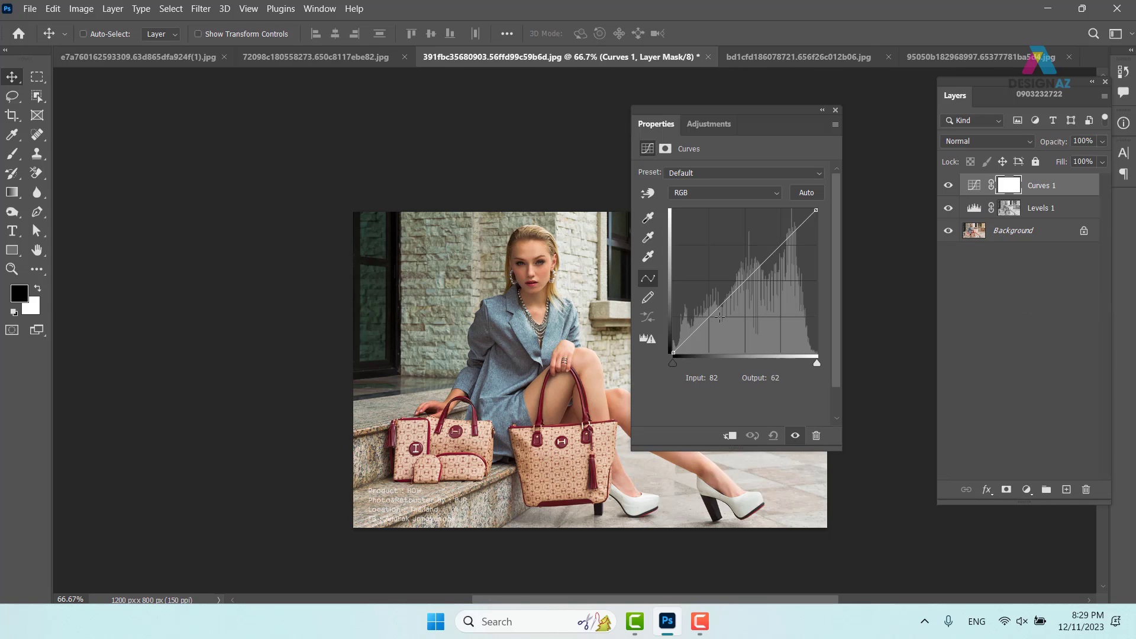
double_click(648, 219)
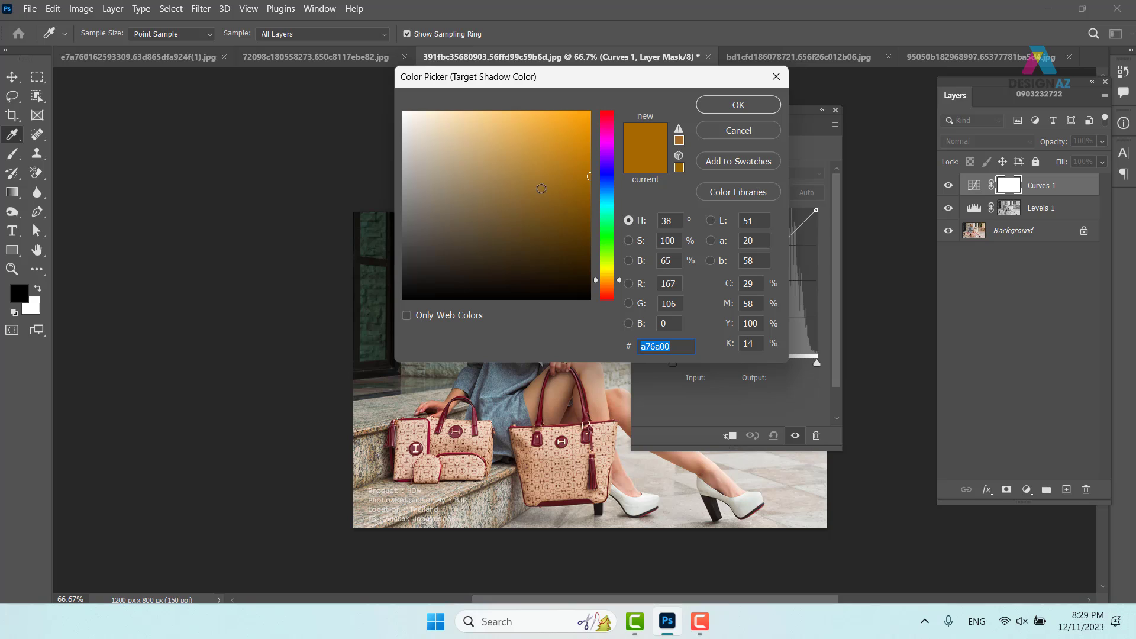
left_click(764, 134)
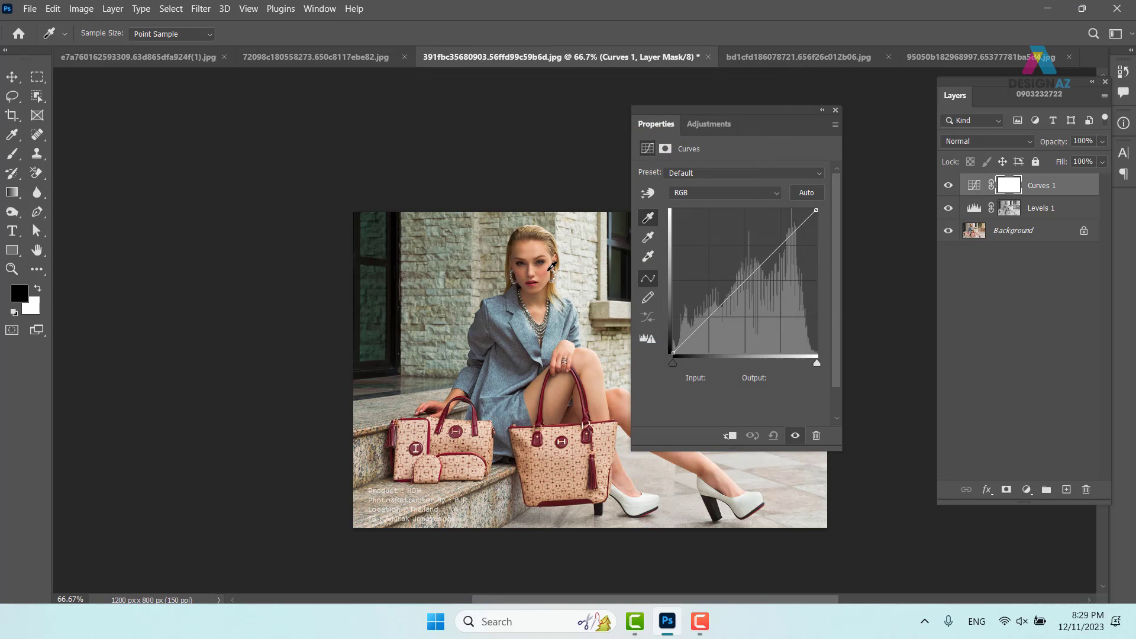
left_click(835, 110)
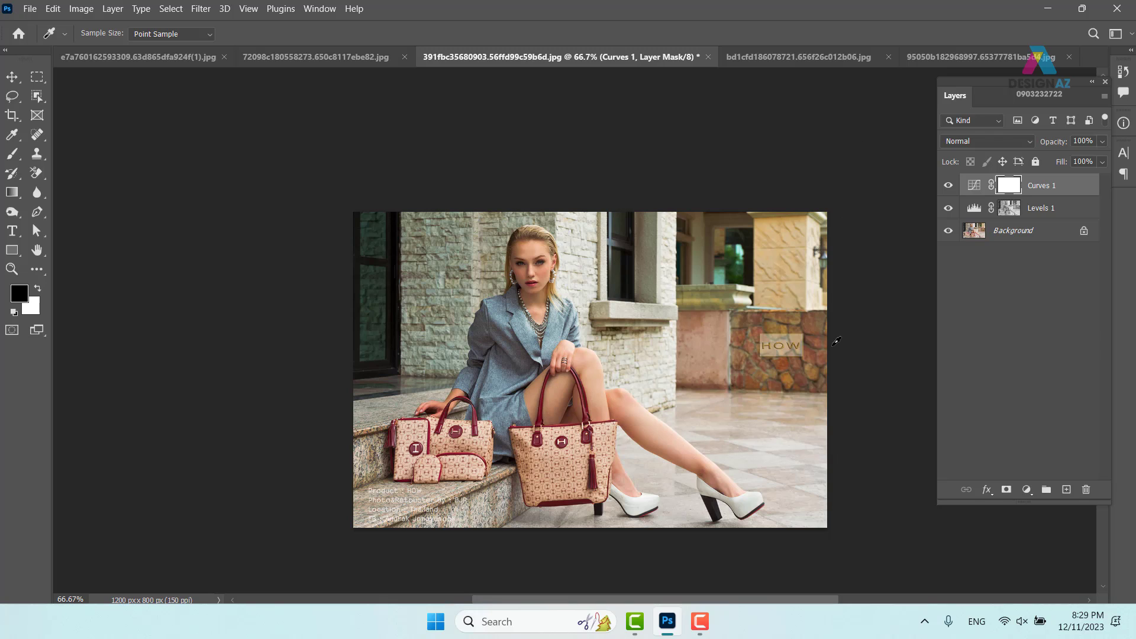